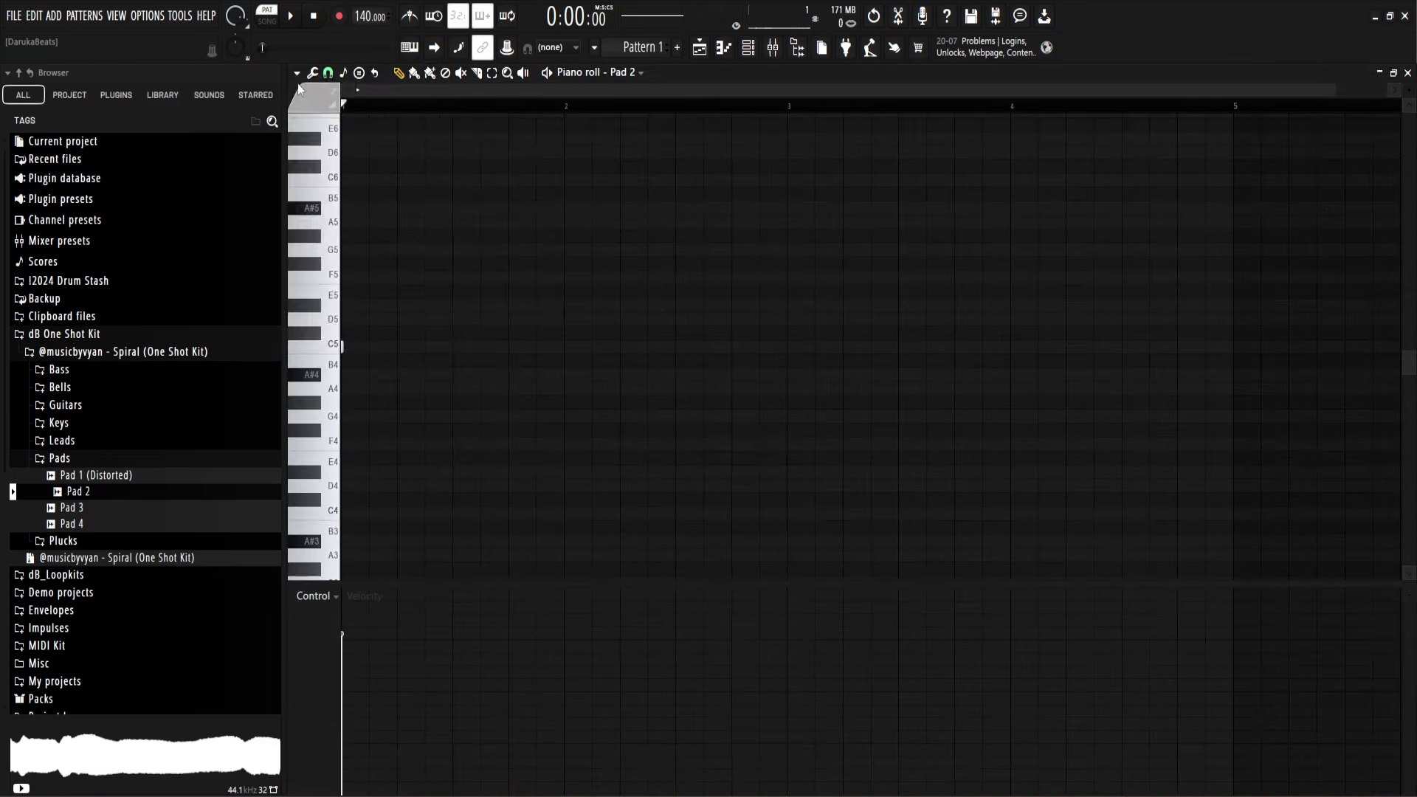
# Step: Open the chord progression generator for the Pad 2 piano roll
pyautogui.click(296, 74)
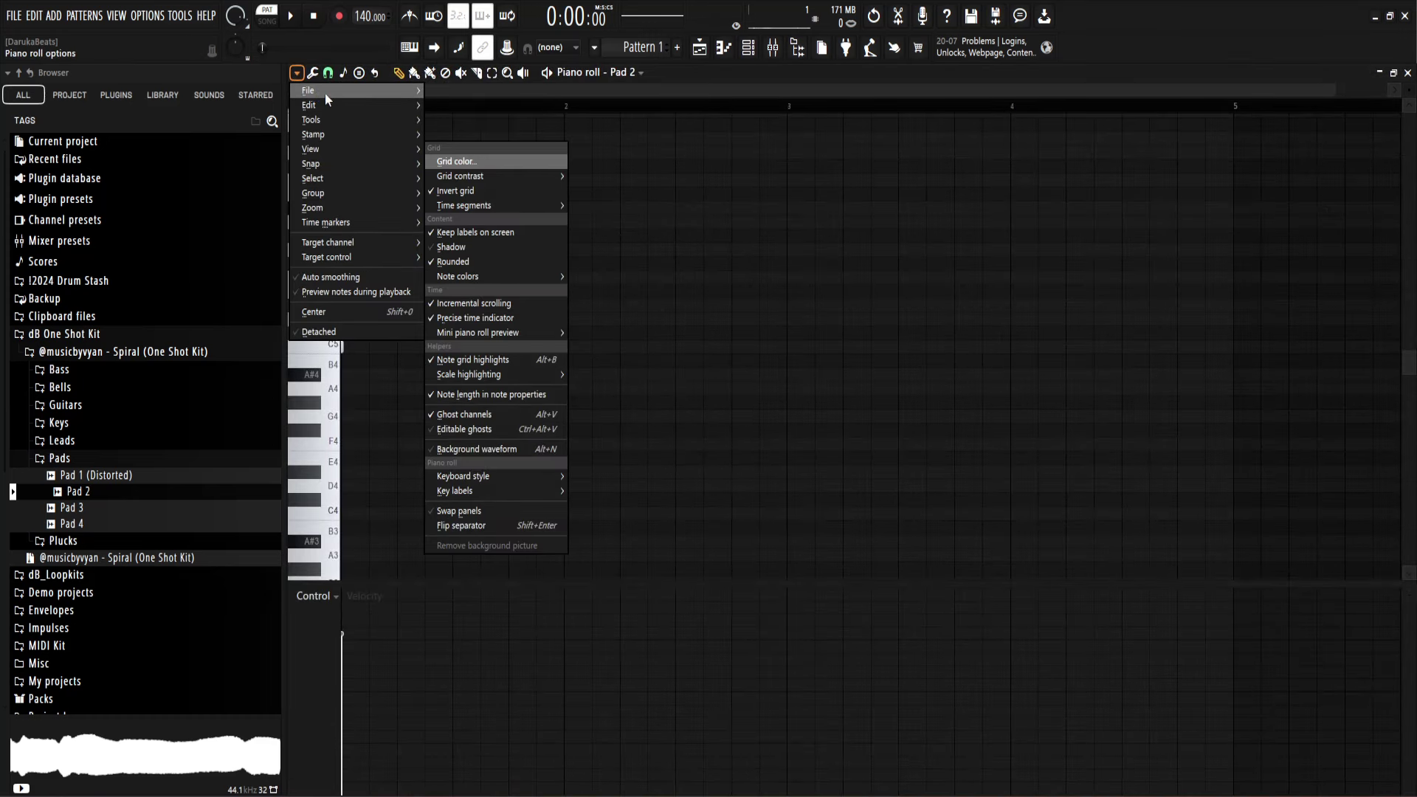
pyautogui.moveTo(318, 90)
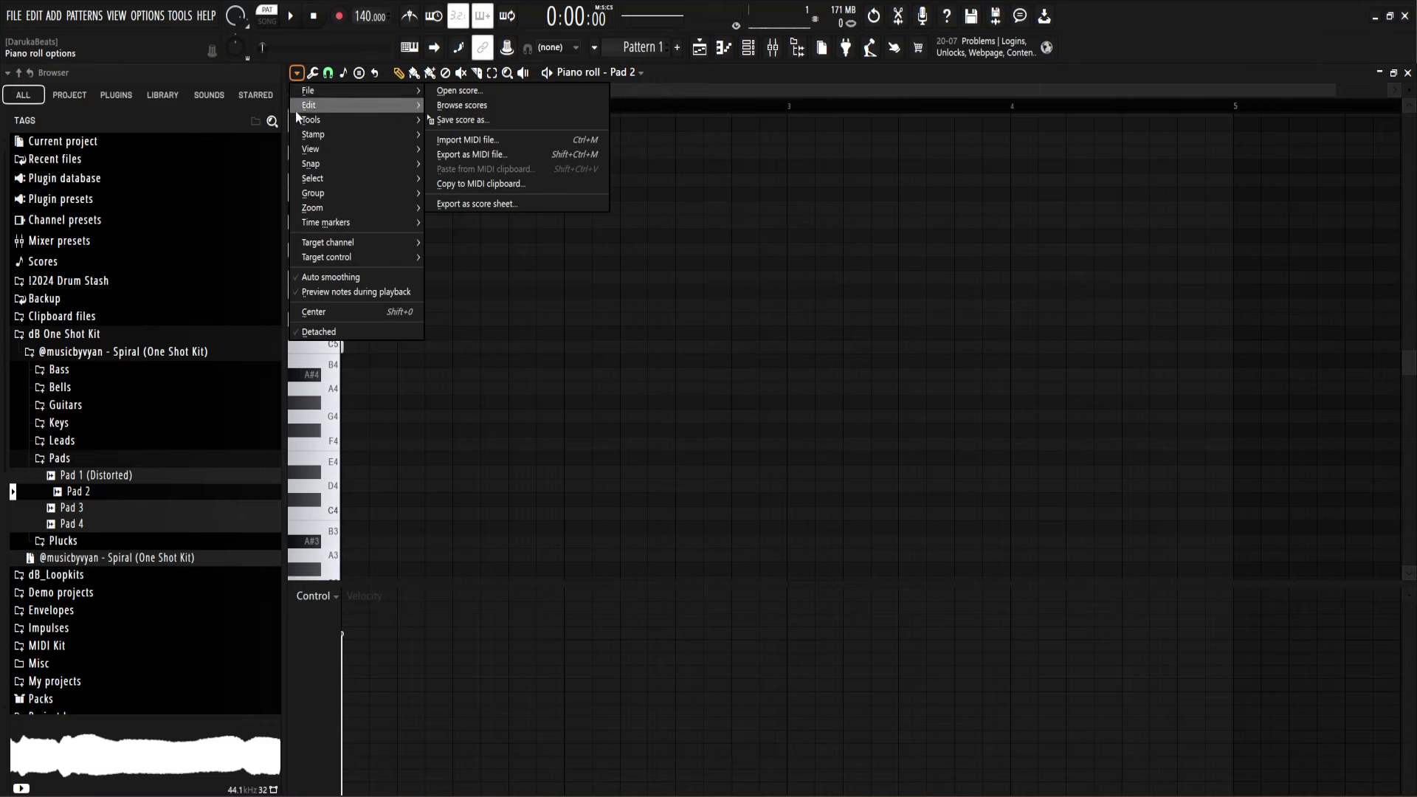
pyautogui.moveTo(301, 119)
pyautogui.click(446, 146)
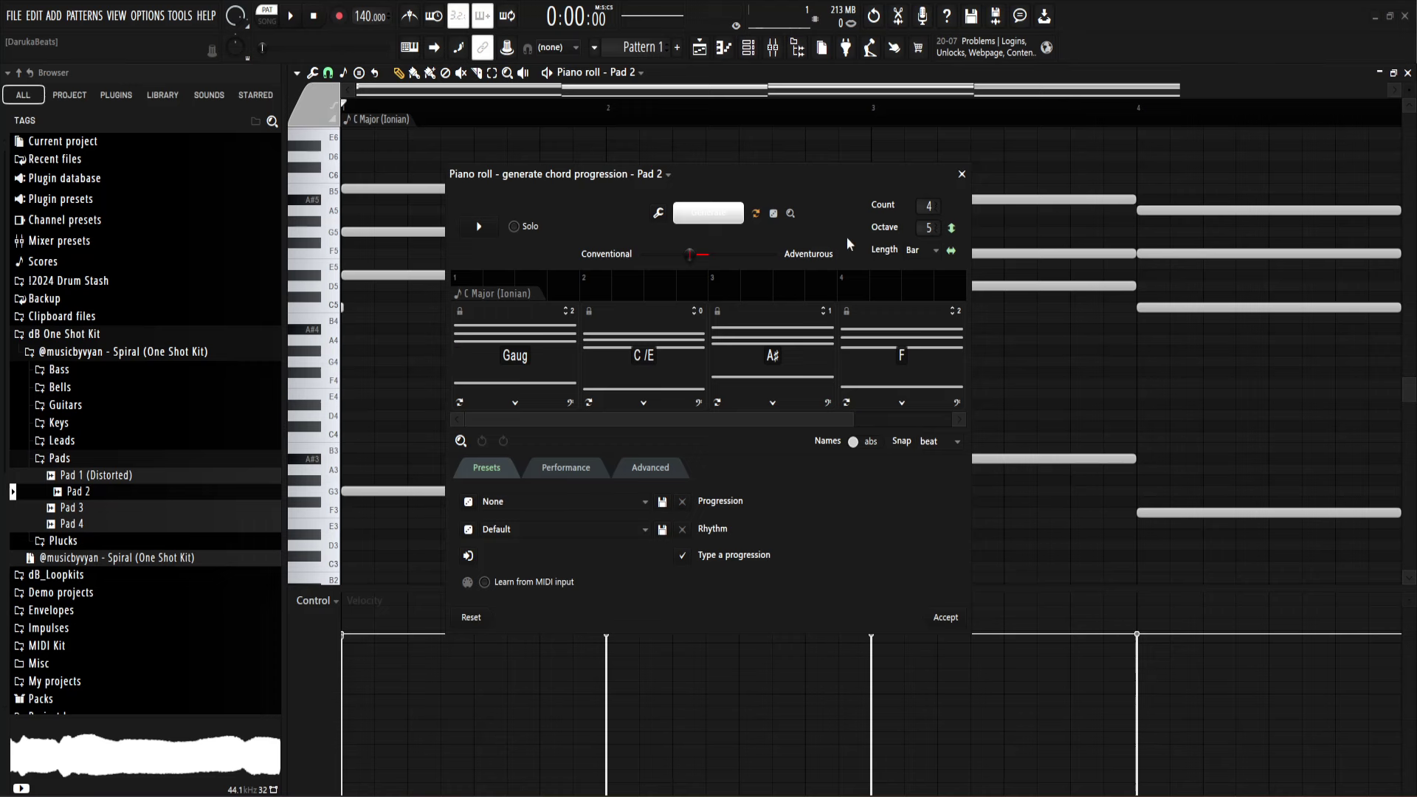
# Step: Try generating an alternative four-chord progression and revert to the previous one
pyautogui.click(703, 215)
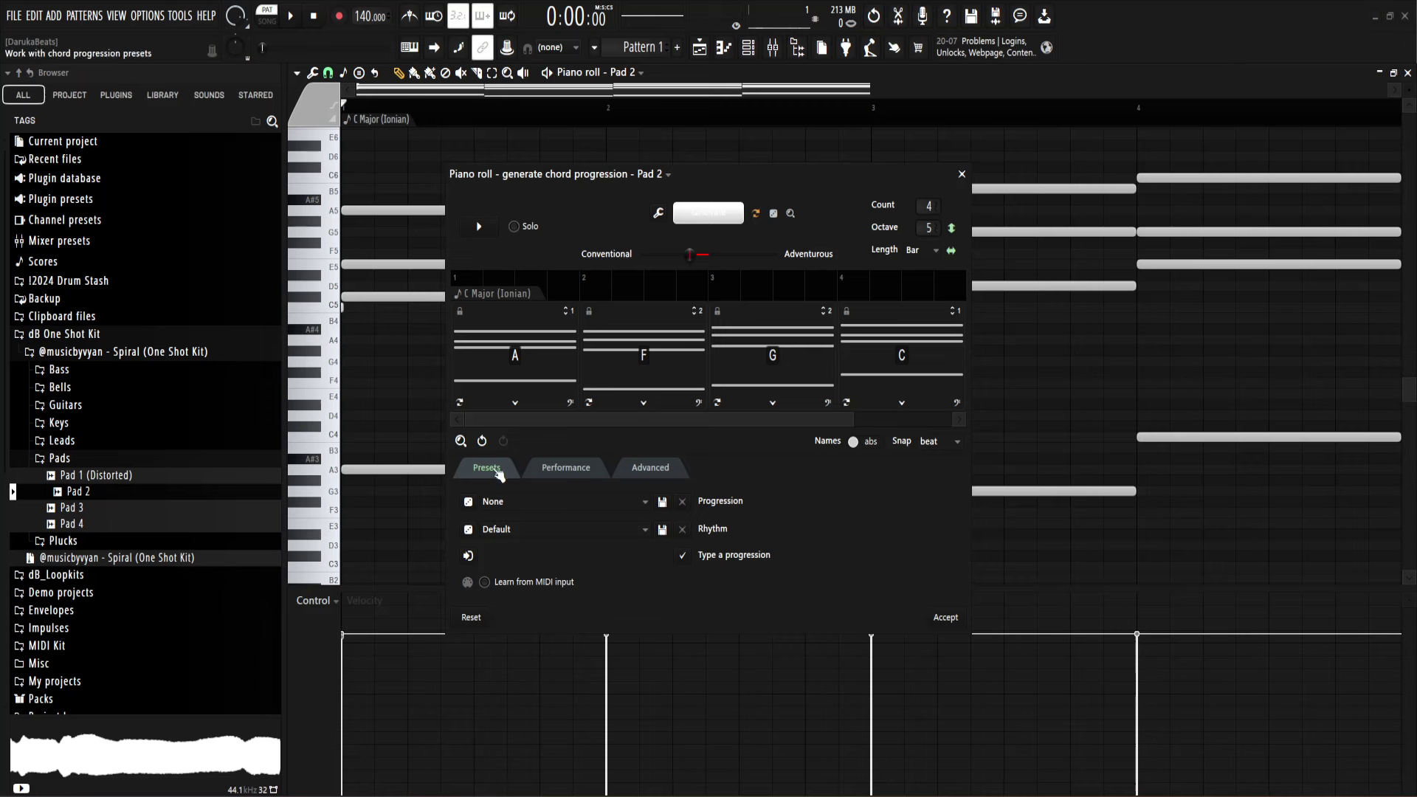
pyautogui.click(483, 441)
pyautogui.click(525, 366)
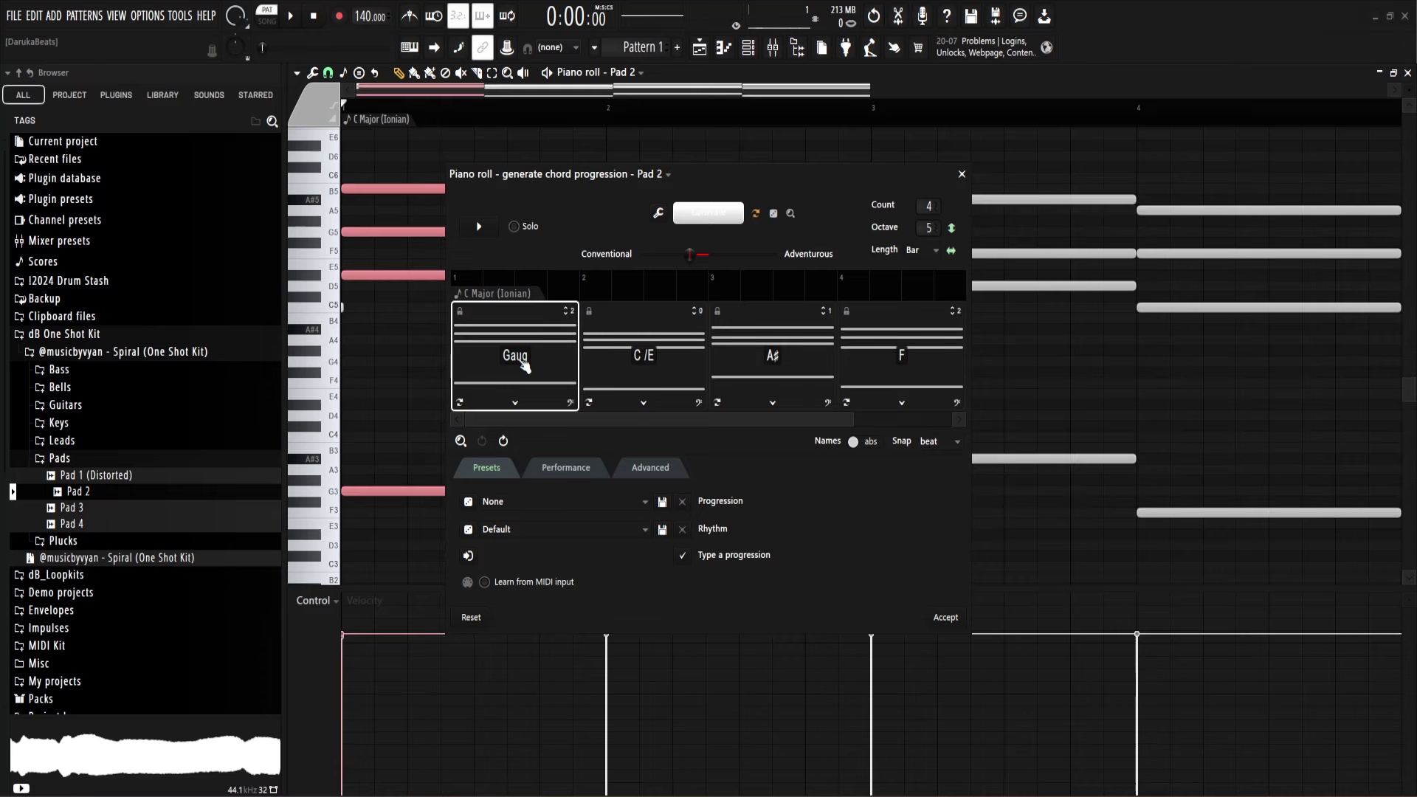
pyautogui.click(468, 284)
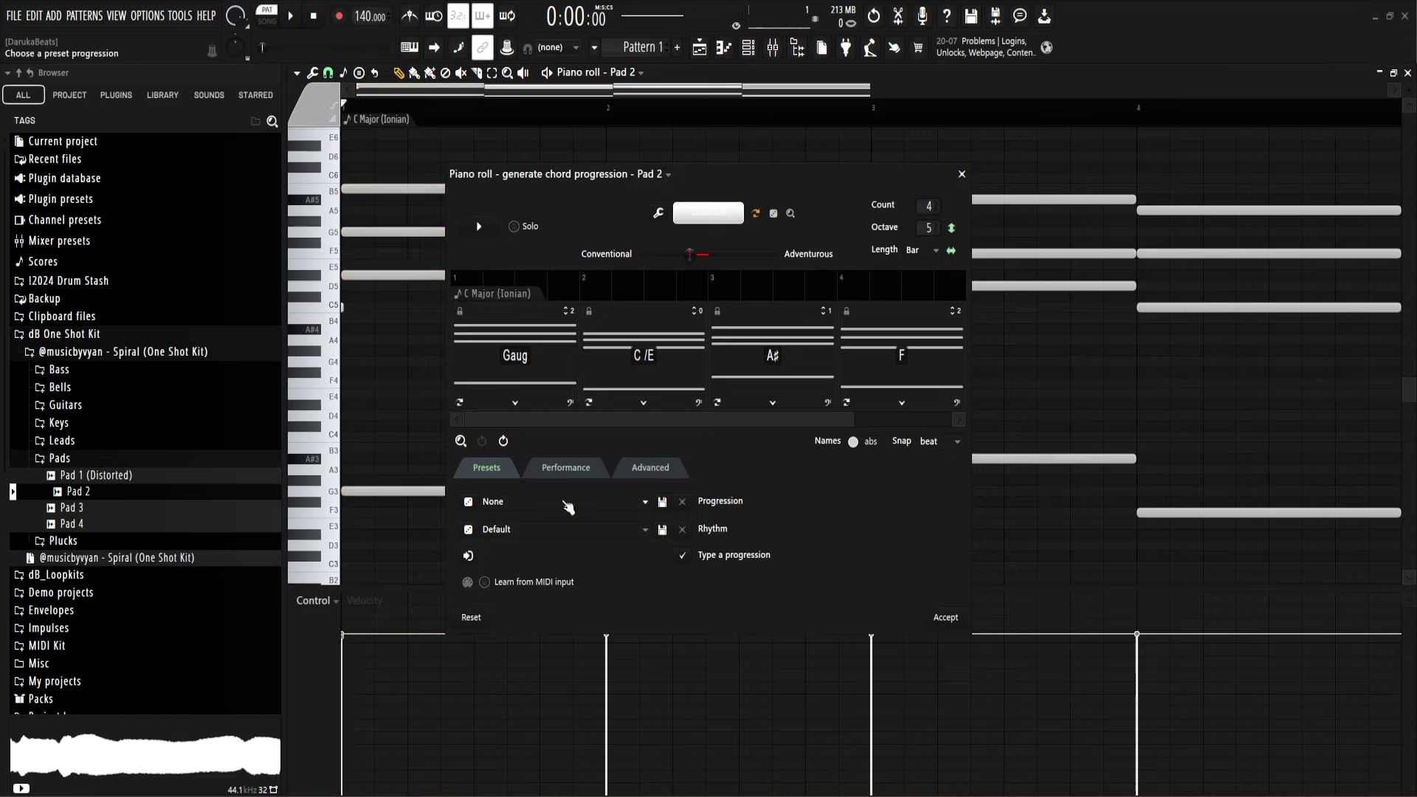
# Step: Examine the generator's Advanced and Presets settings and fit all chords in its viewer
pyautogui.click(528, 469)
pyautogui.click(635, 474)
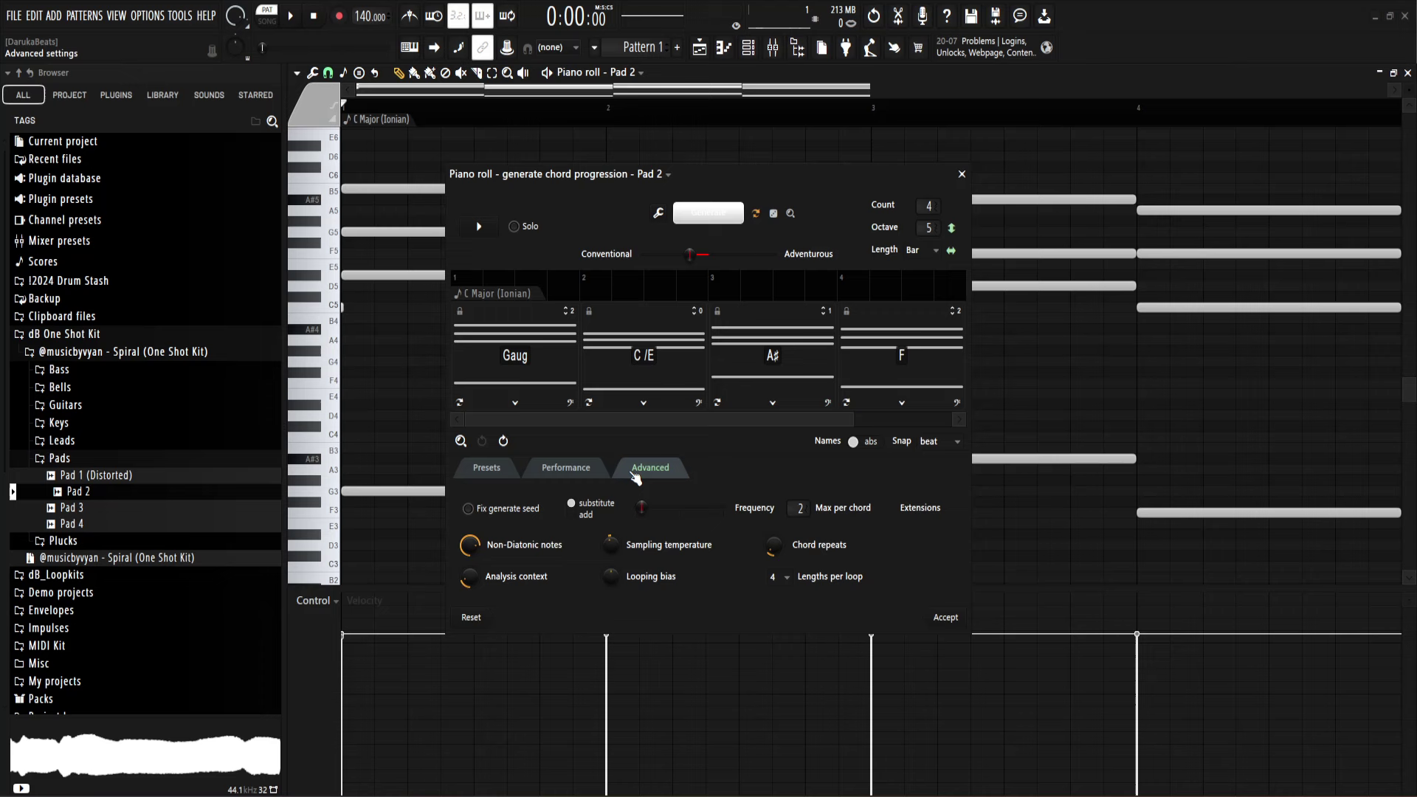
pyautogui.click(494, 472)
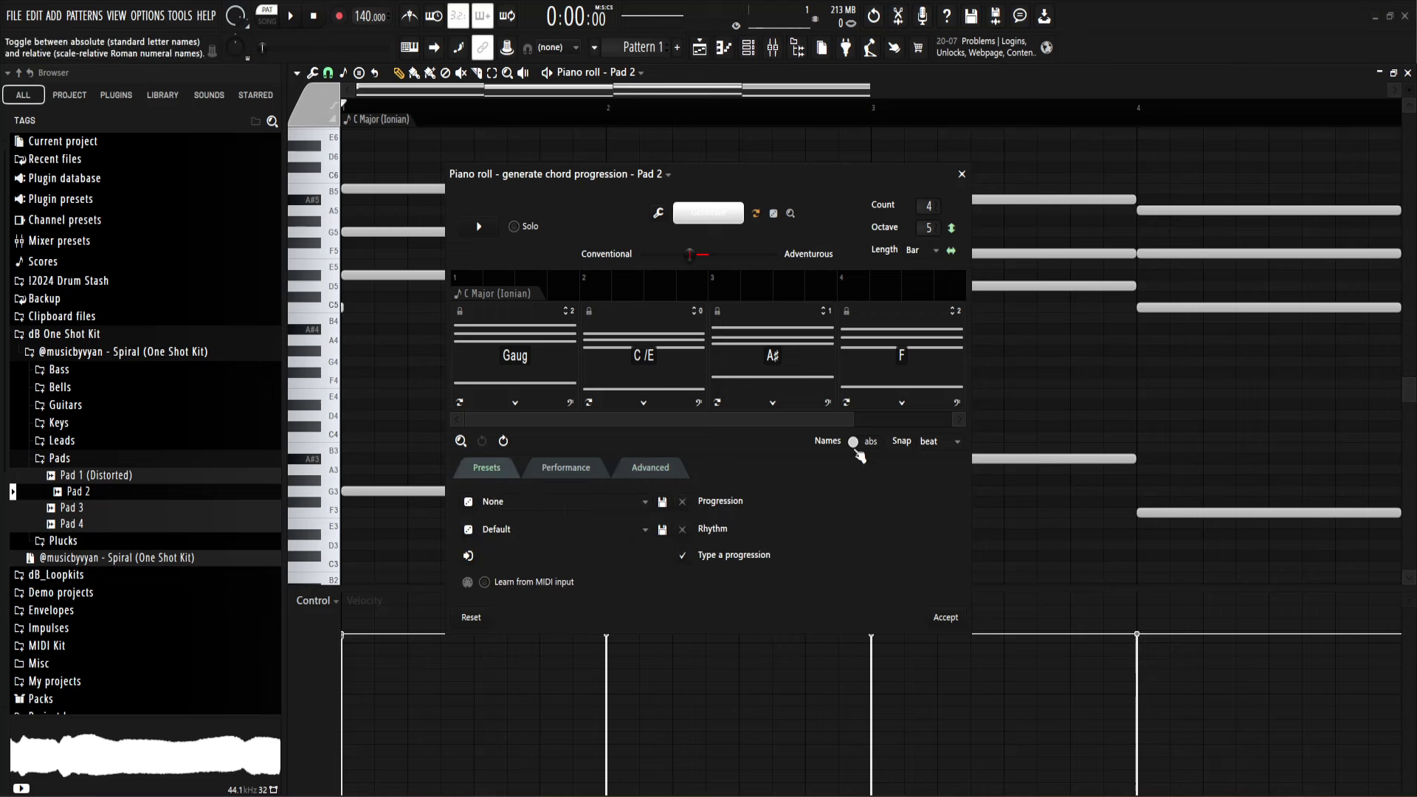
pyautogui.click(460, 441)
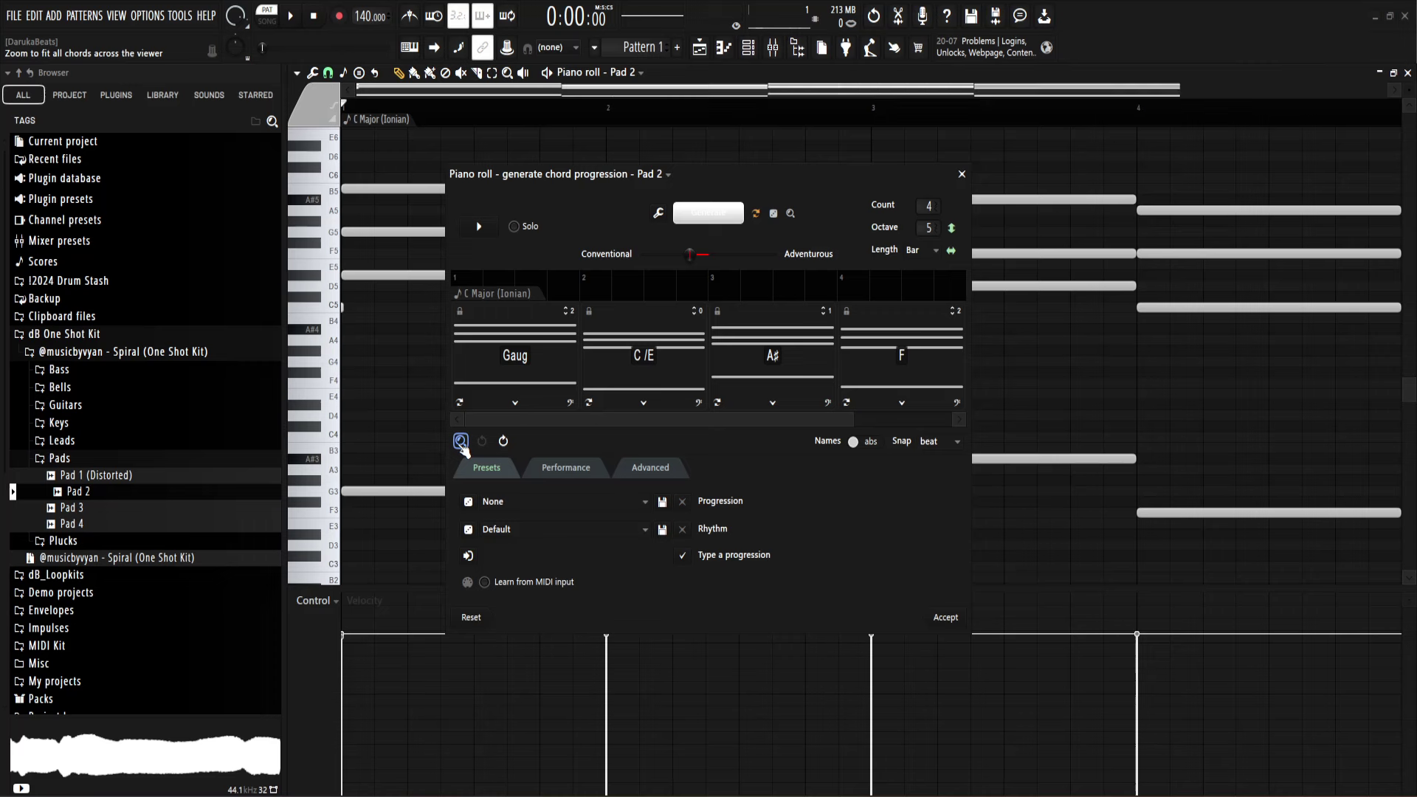
pyautogui.click(931, 255)
# Step: Set the progression's root note to C# and its scale to Minor Natural (Aeolian)
pyautogui.rightClick(481, 295)
pyautogui.moveTo(518, 301)
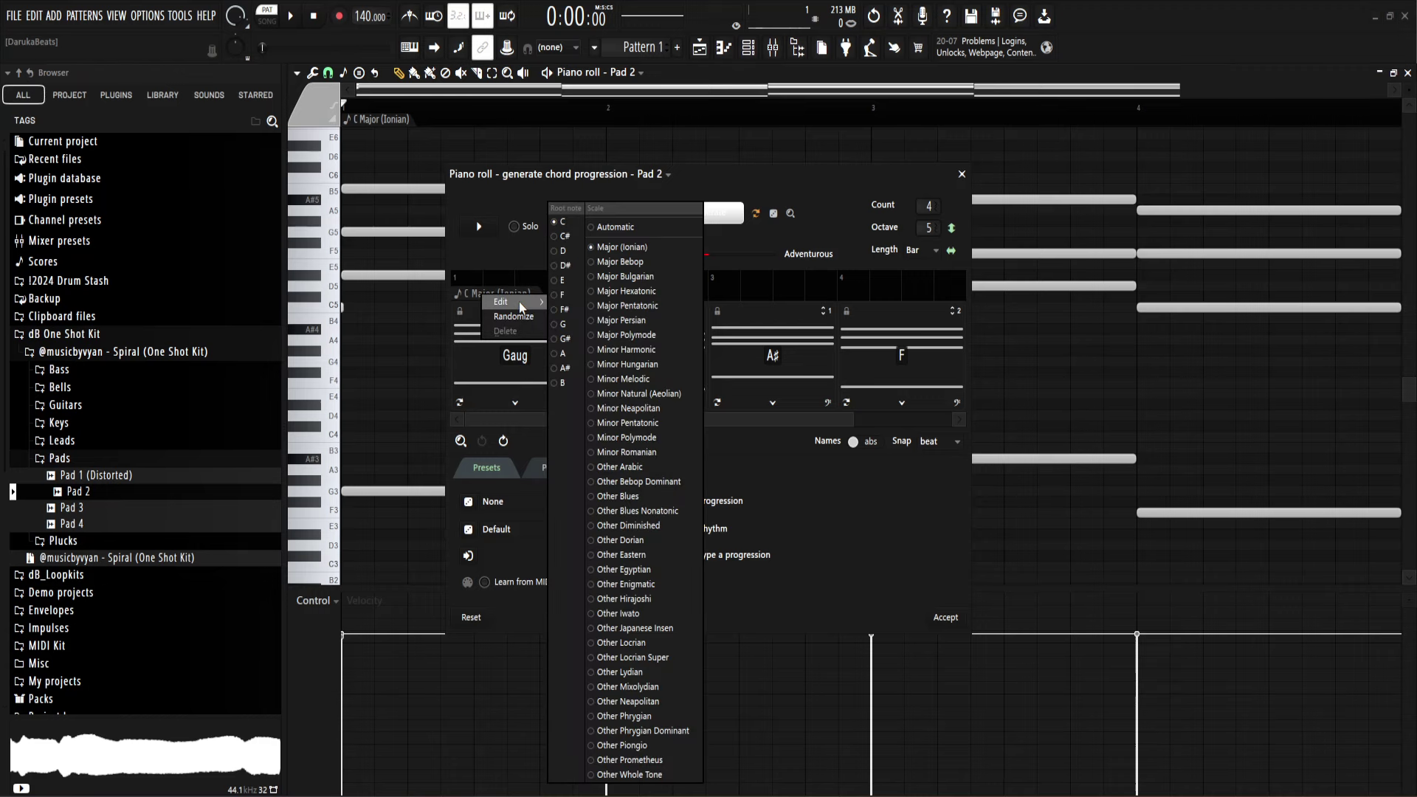
pyautogui.click(565, 237)
pyautogui.click(636, 394)
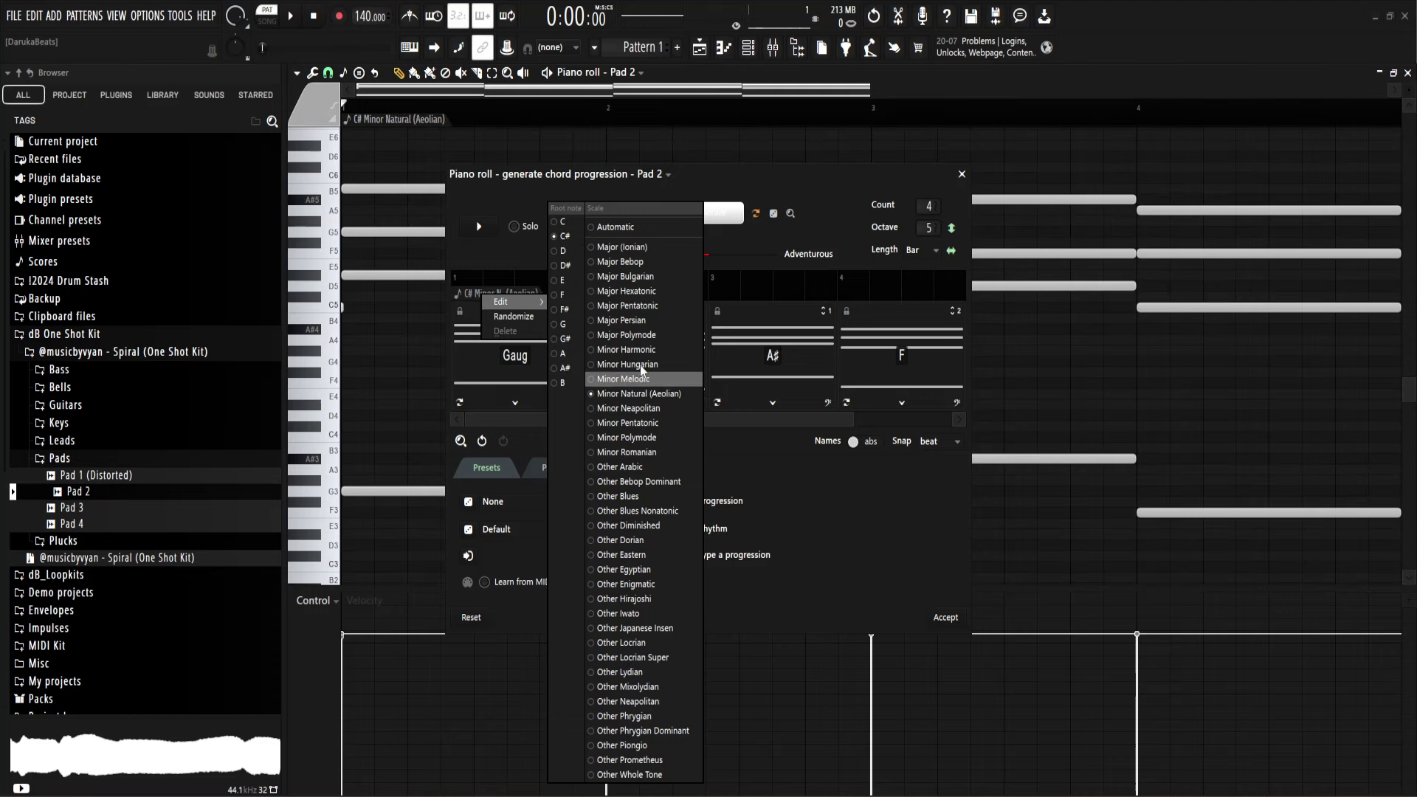
pyautogui.click(719, 213)
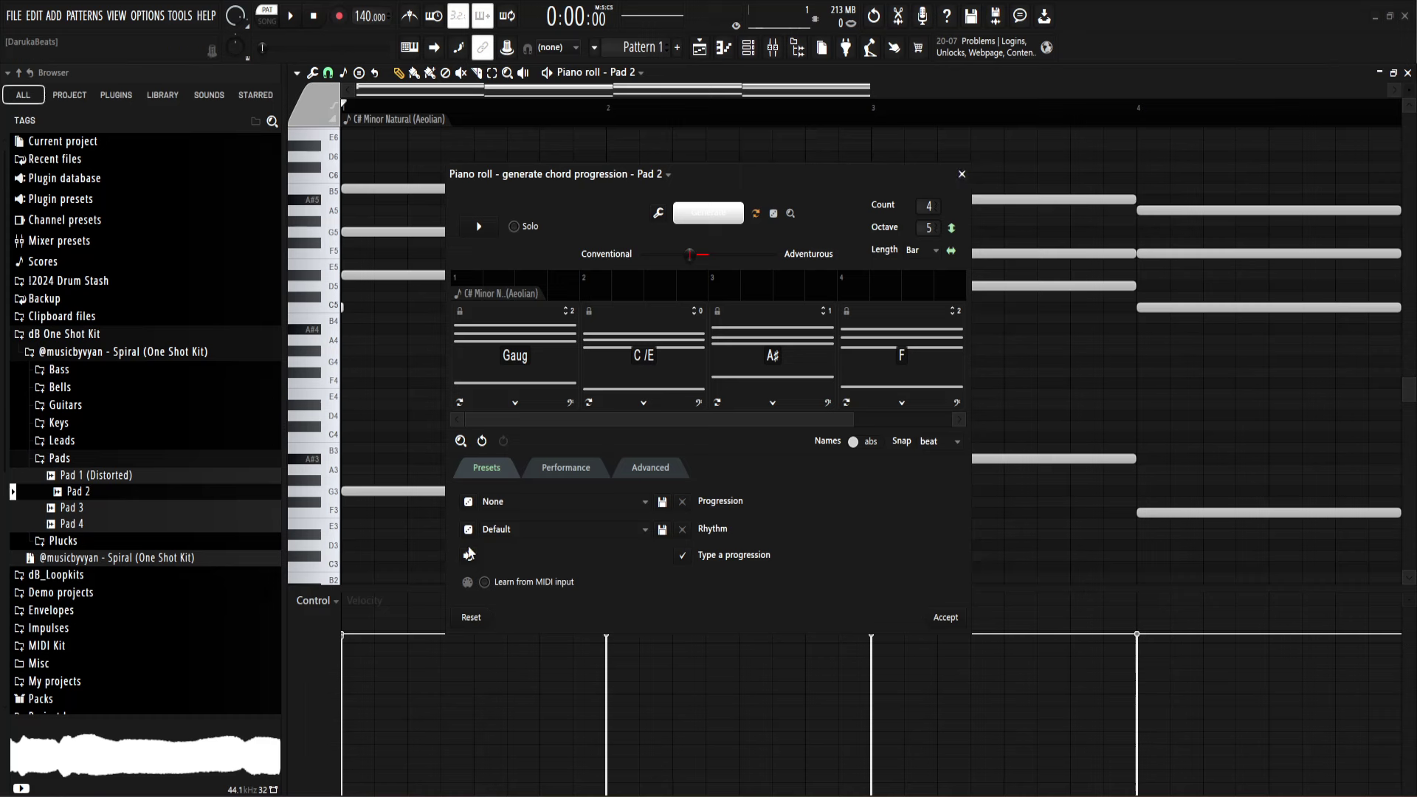
# Step: Try the 3/4 length chords and 1/2 length chords rhythm presets and revert to the full-length progression
pyautogui.click(495, 531)
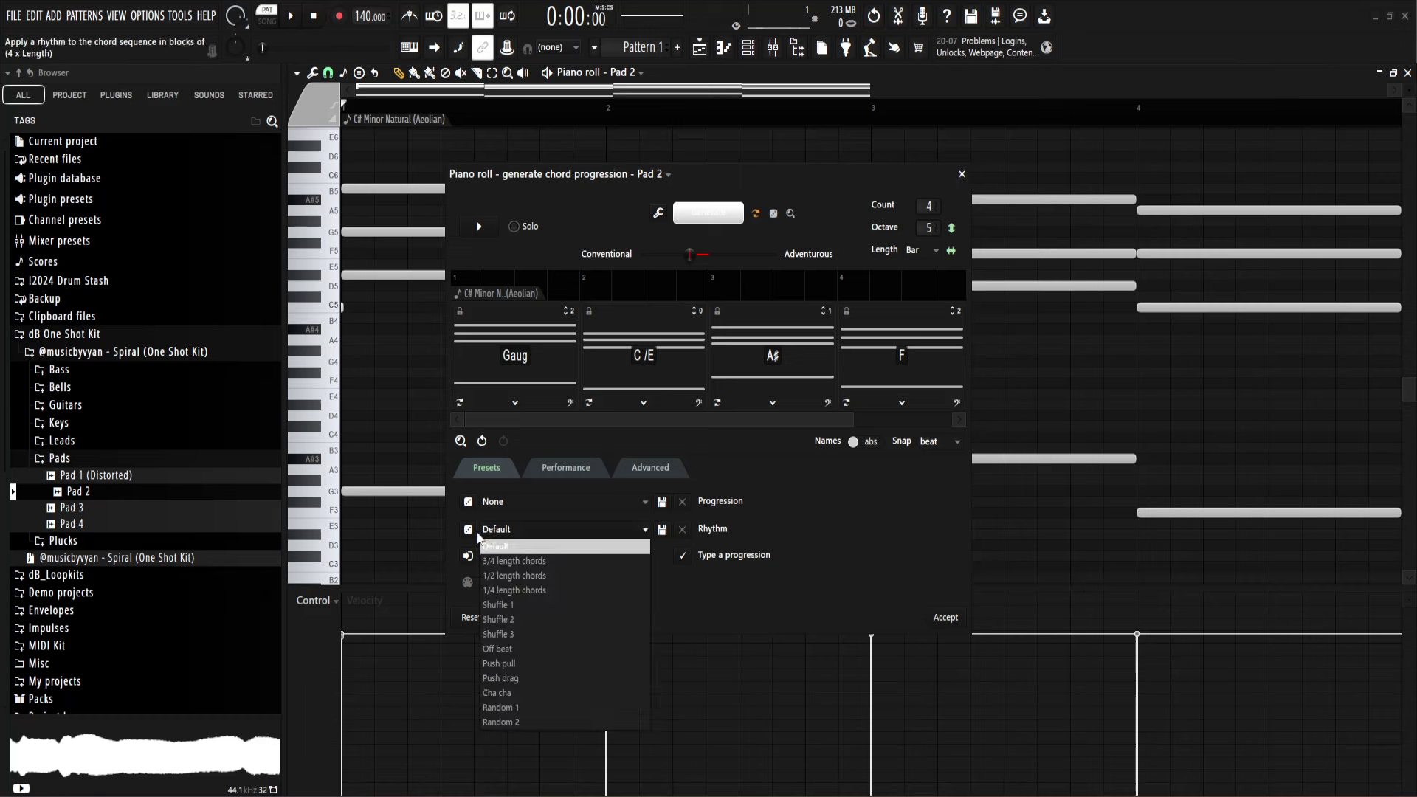
pyautogui.click(501, 561)
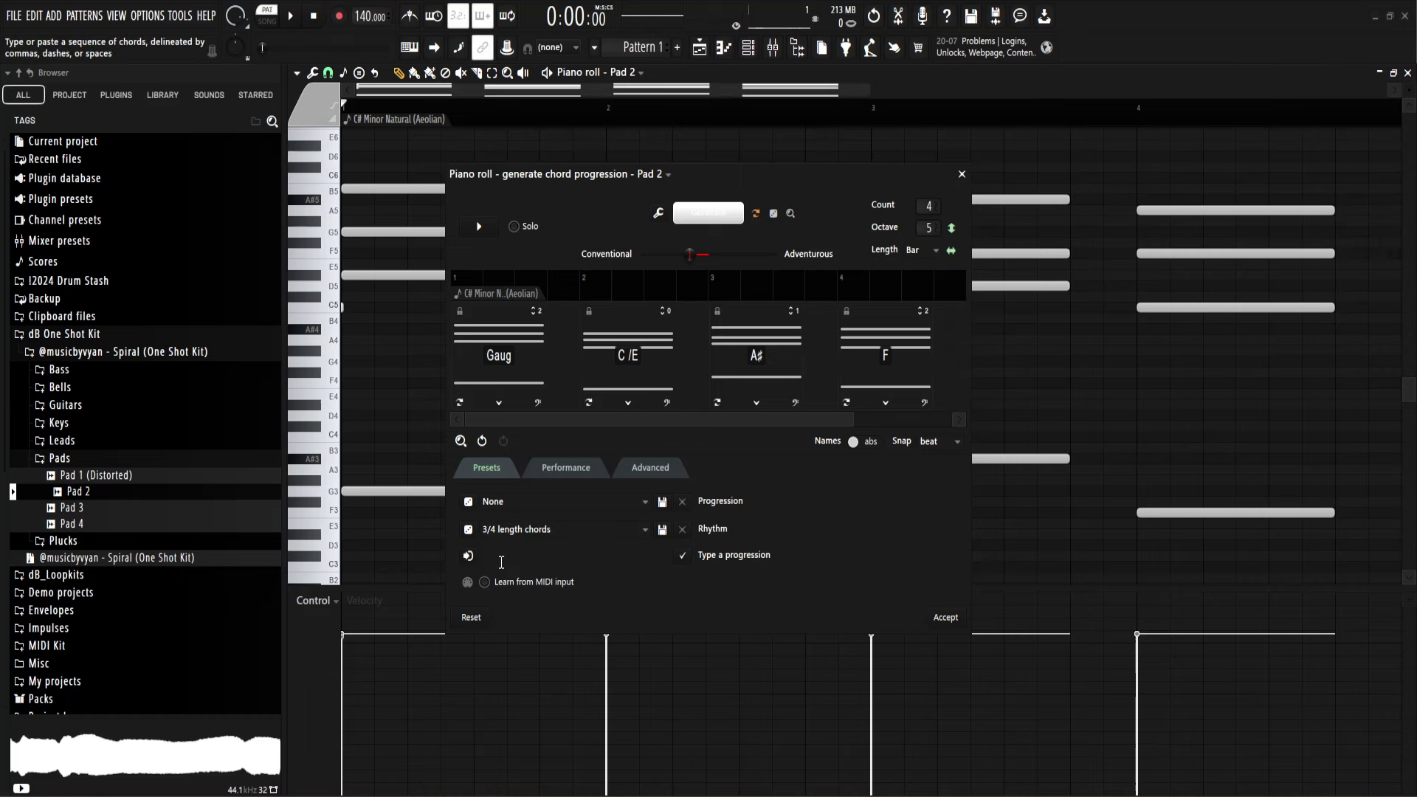
pyautogui.click(515, 530)
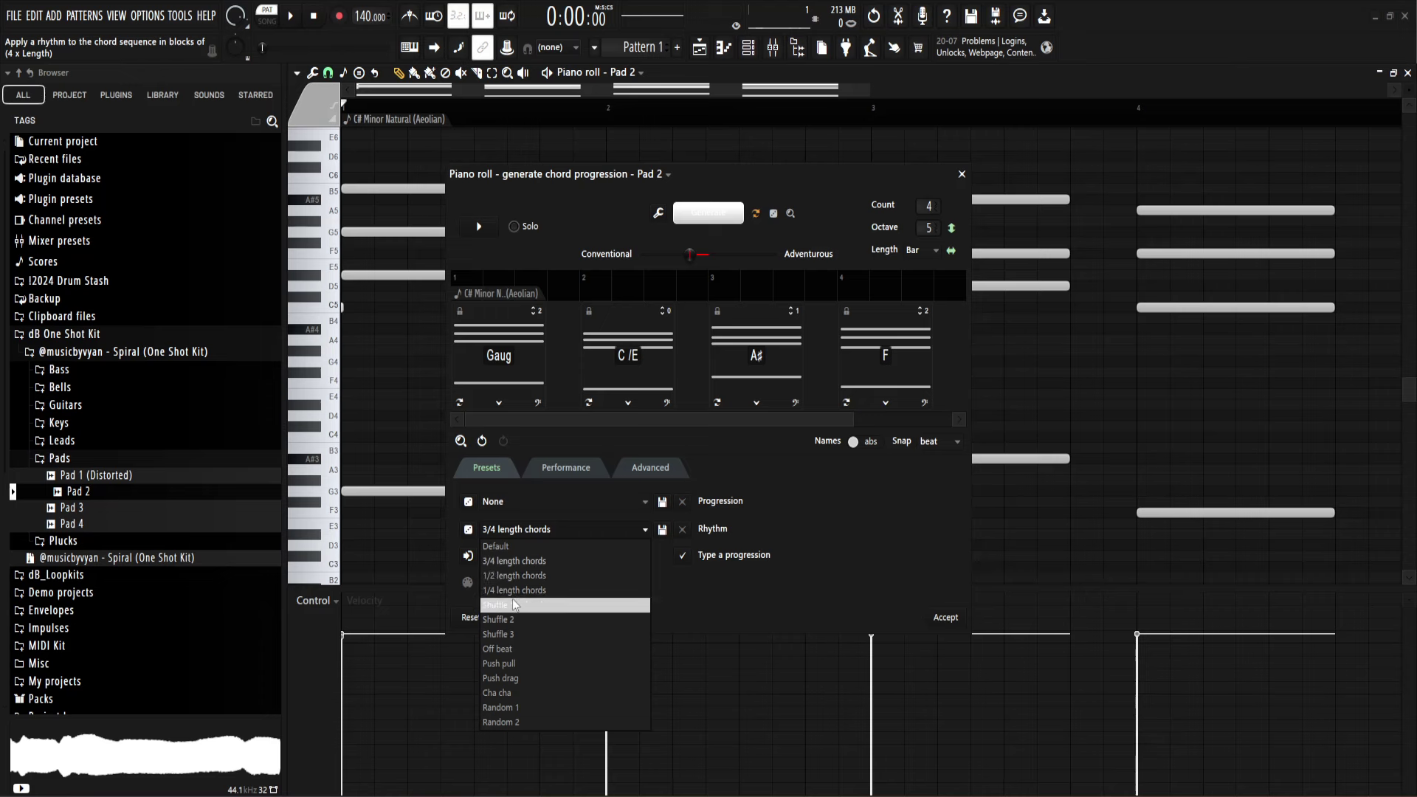
pyautogui.click(518, 583)
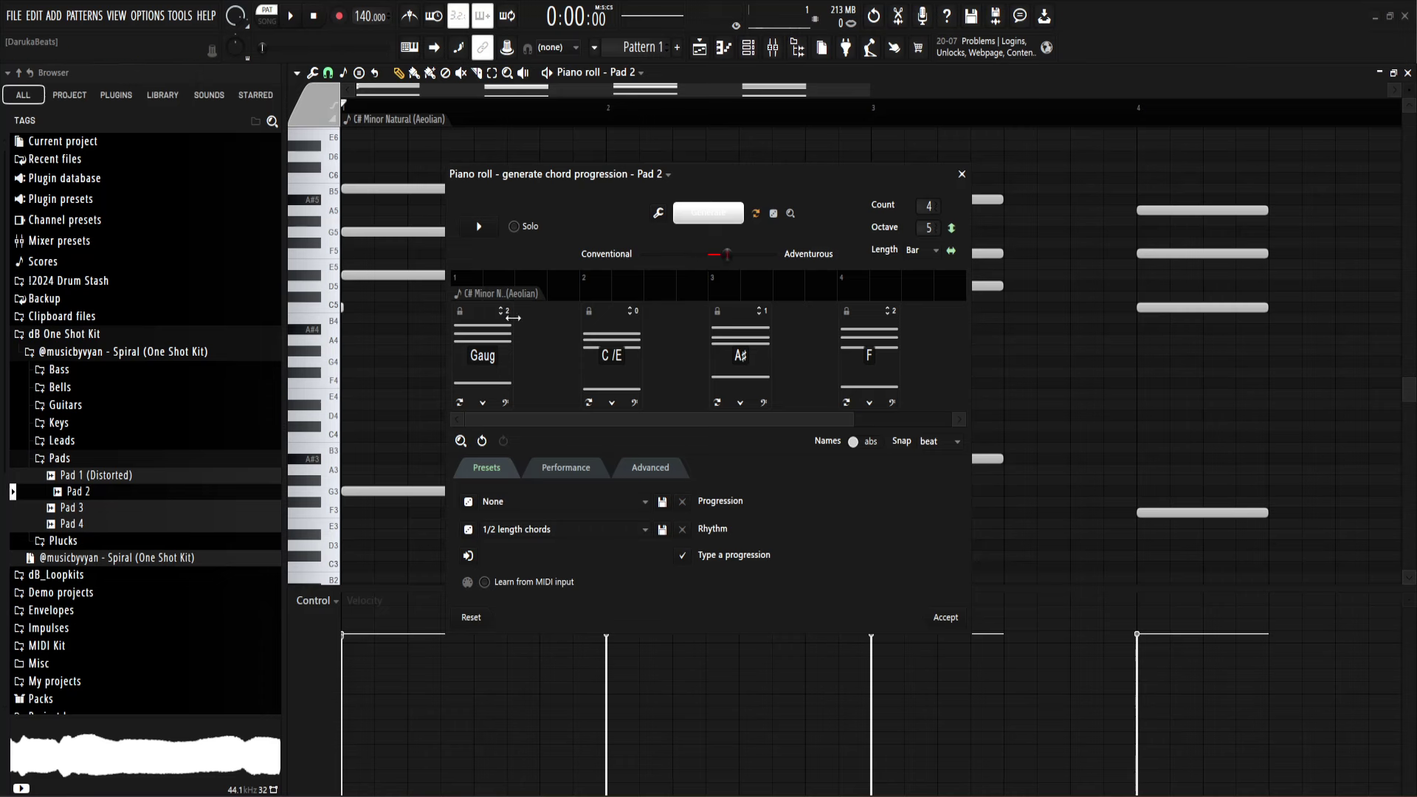
pyautogui.click(482, 442)
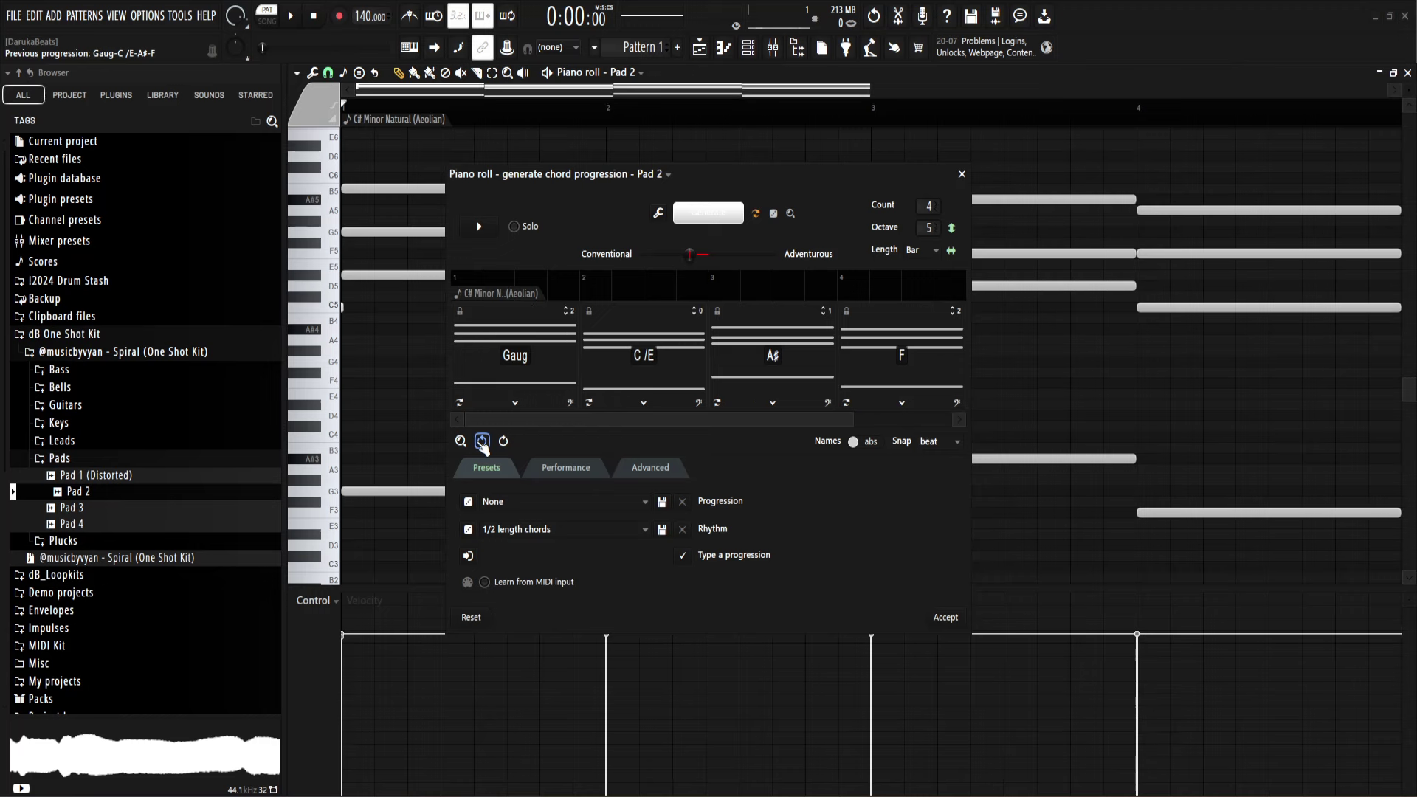
# Step: Accept the generated progression into the piano roll and place a one-bar E3 bass note in bar 2
pyautogui.click(962, 174)
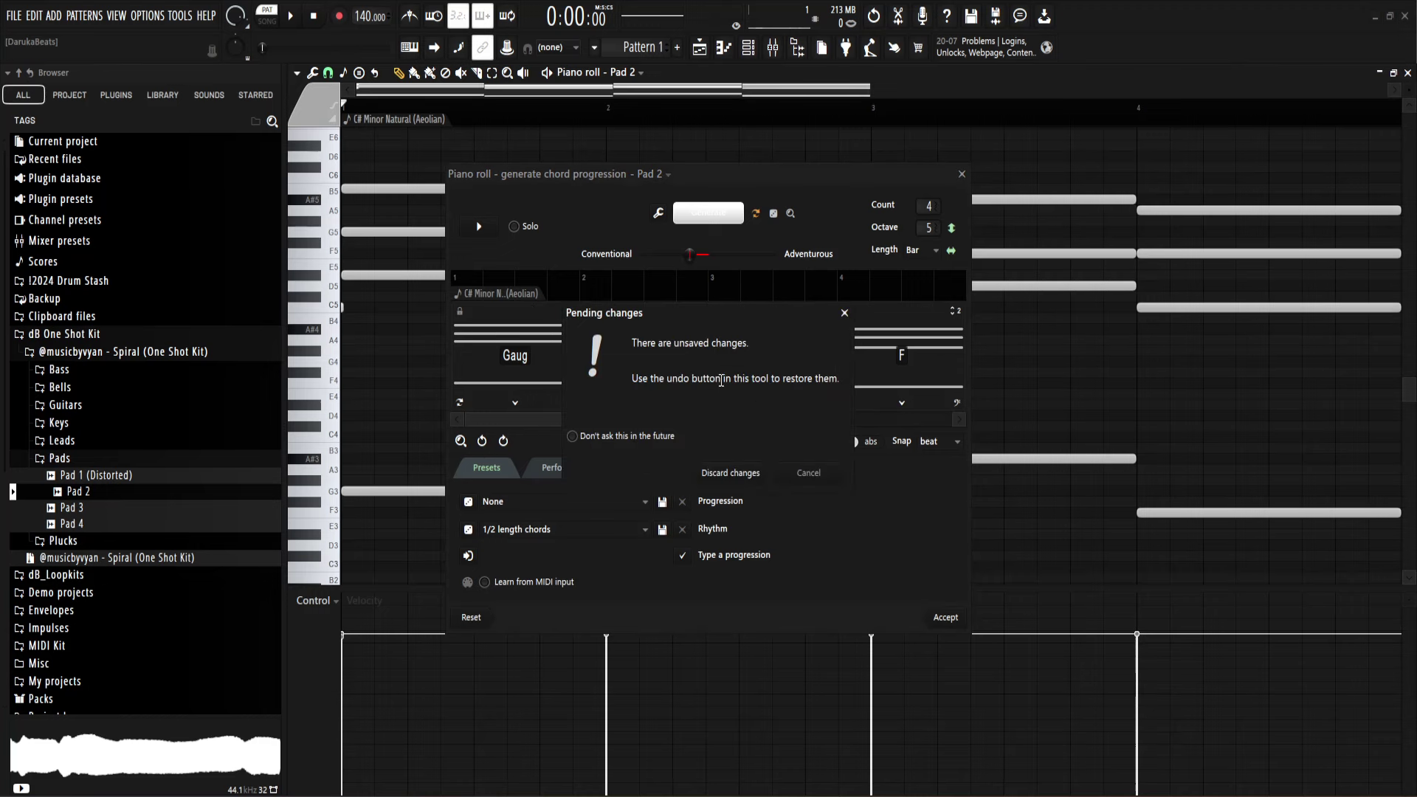
pyautogui.click(793, 477)
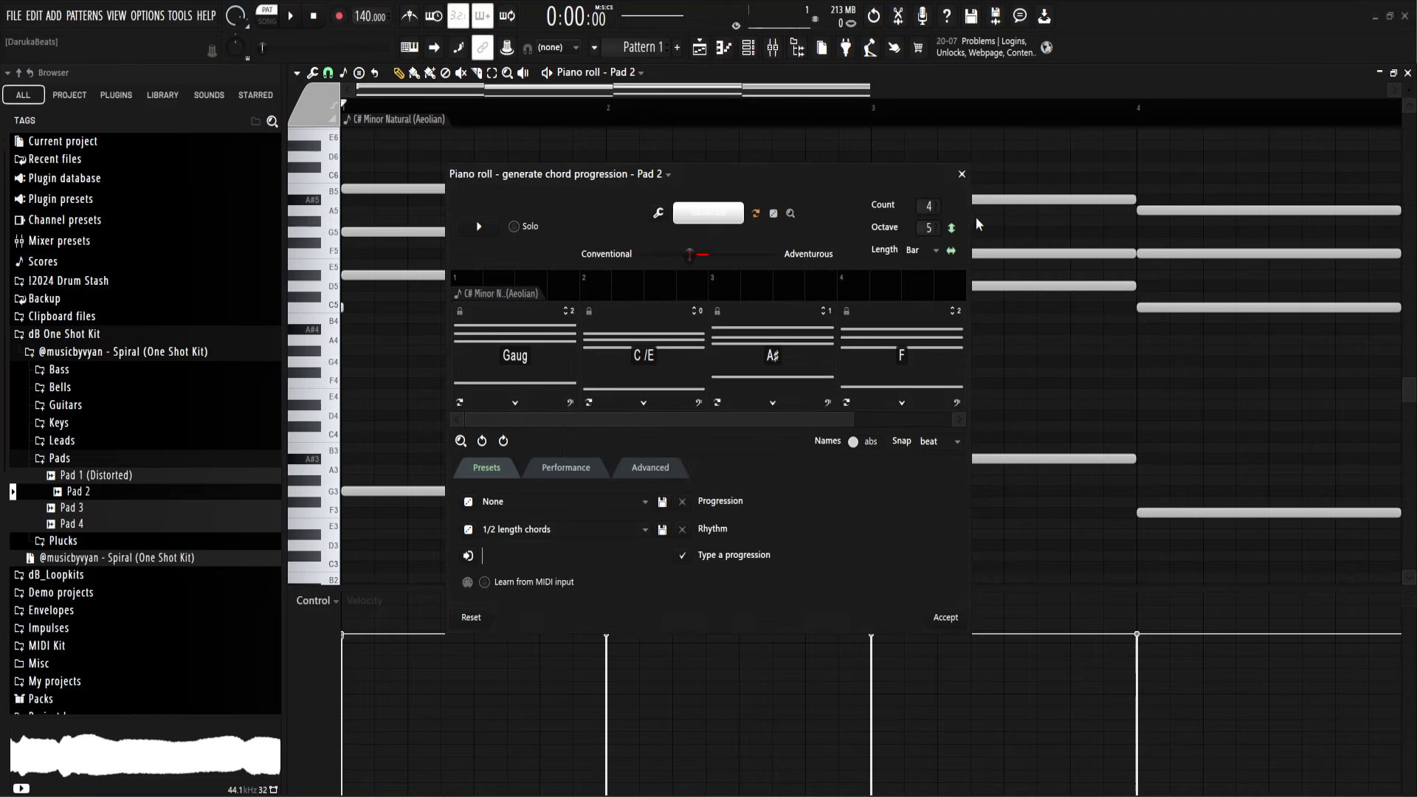
pyautogui.click(952, 615)
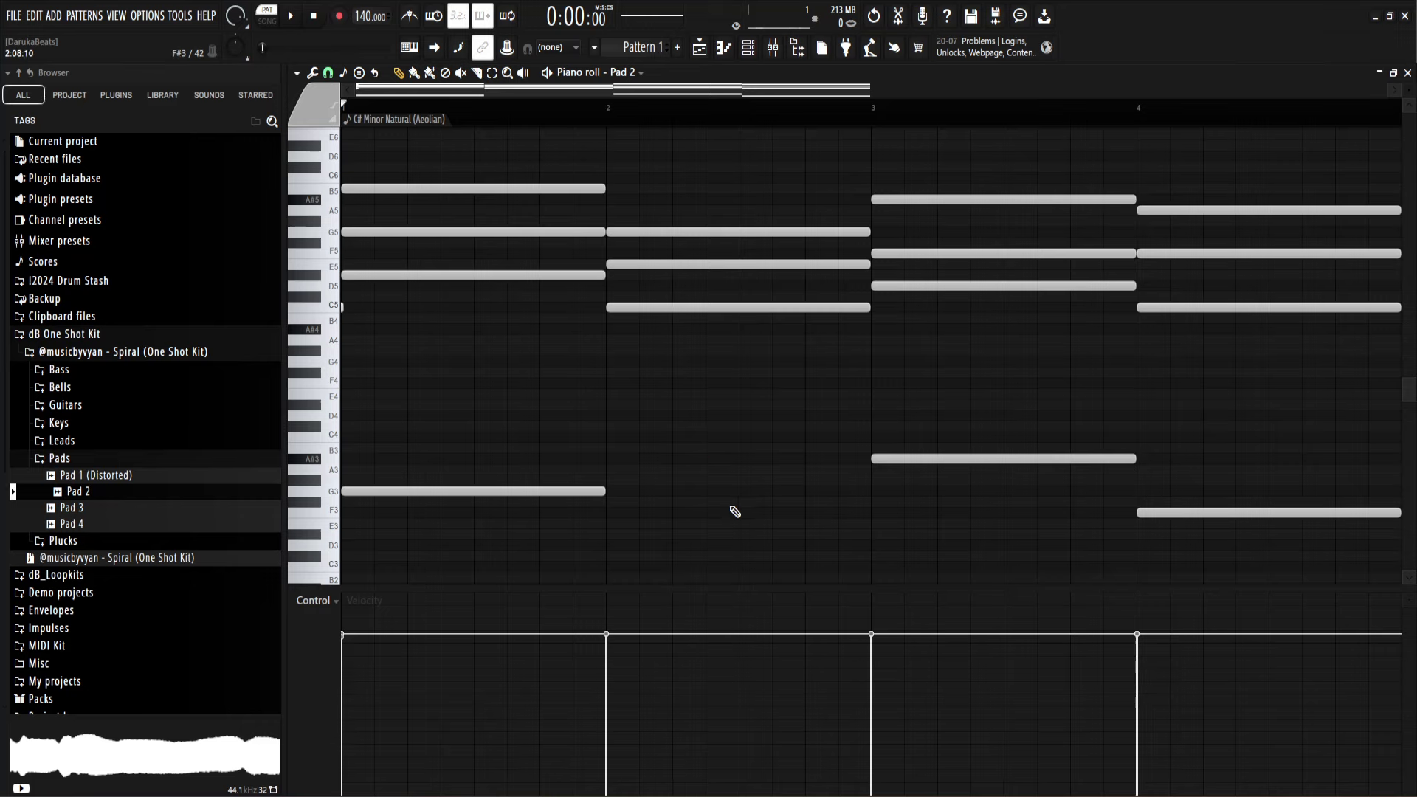
pyautogui.click(734, 519)
# Step: Play back the generated chords and undo them to leave the piano roll empty
pyautogui.press('space')
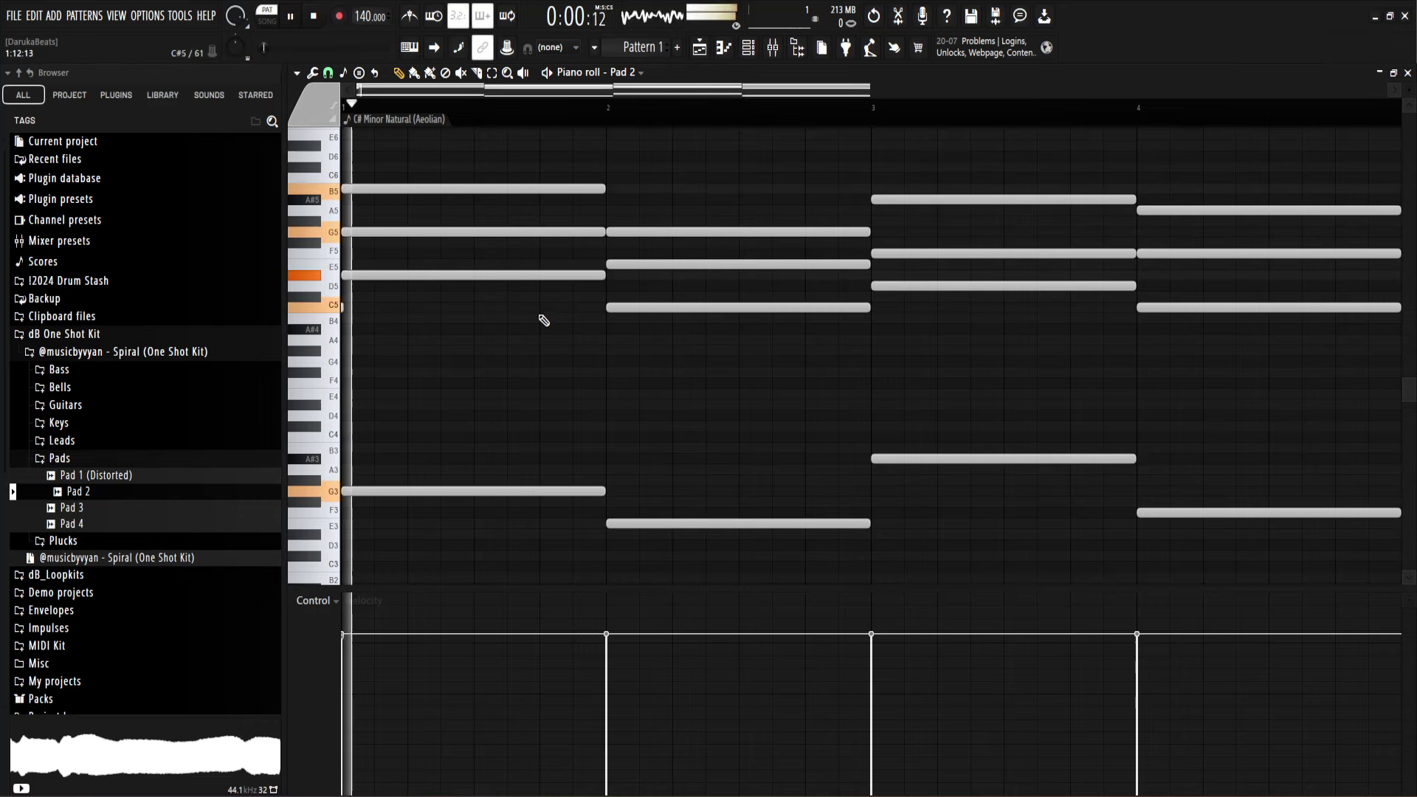
pyautogui.scroll(-2, 518, 380)
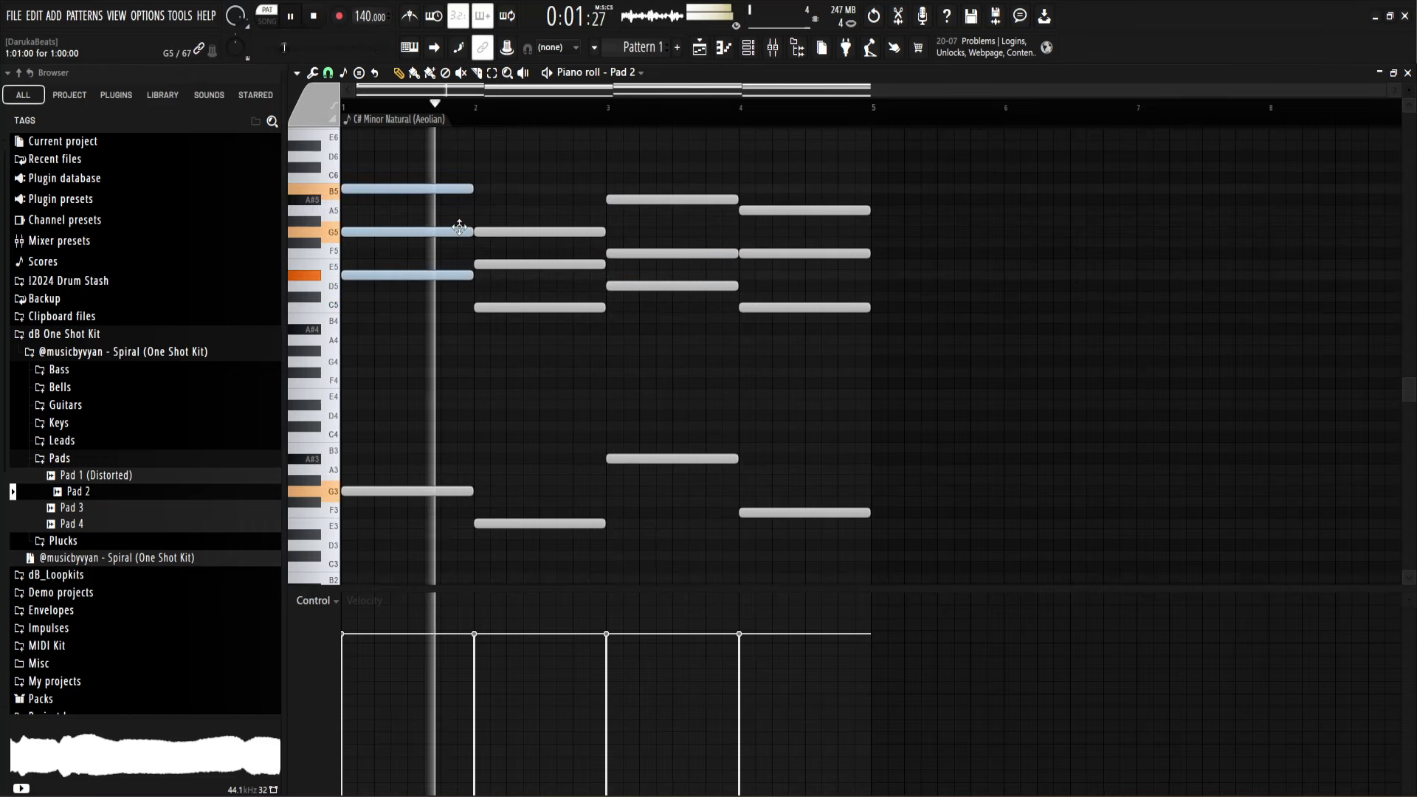
pyautogui.press('space')
pyautogui.hotkey('ctrl', 'z')
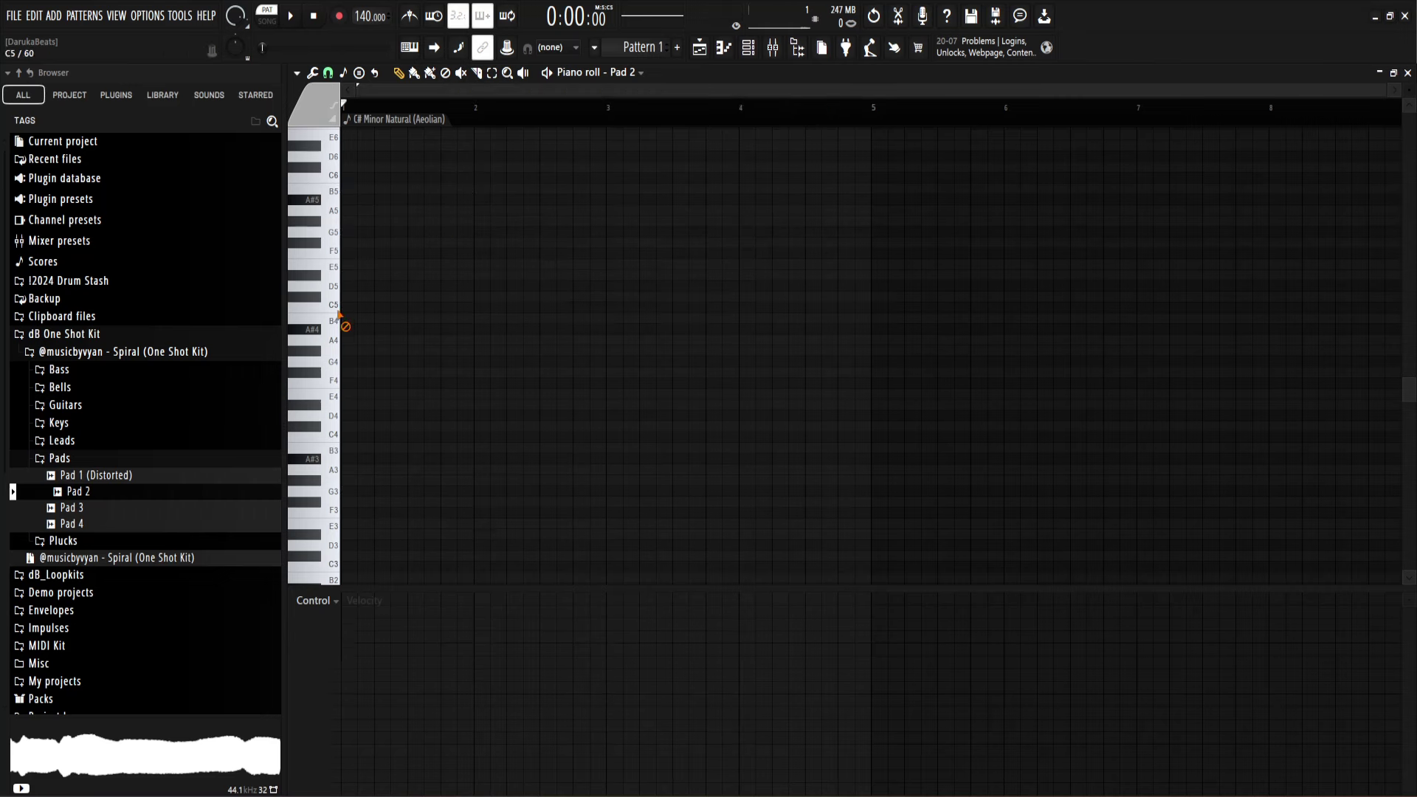
# Step: Set the piano roll's scale highlighting to root note C# with the Minor Natural (Aeolian) scale
pyautogui.click(297, 72)
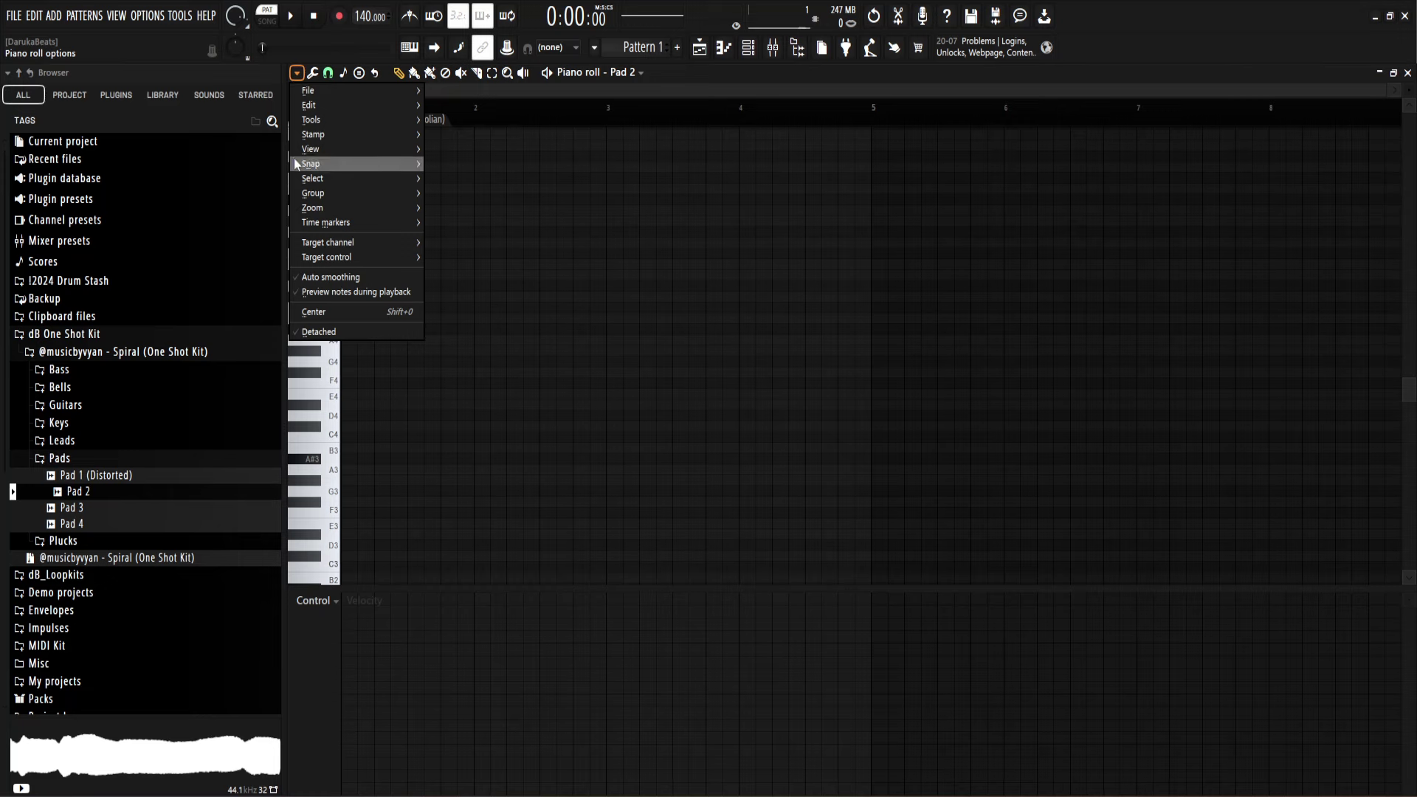
pyautogui.moveTo(317, 149)
pyautogui.moveTo(475, 375)
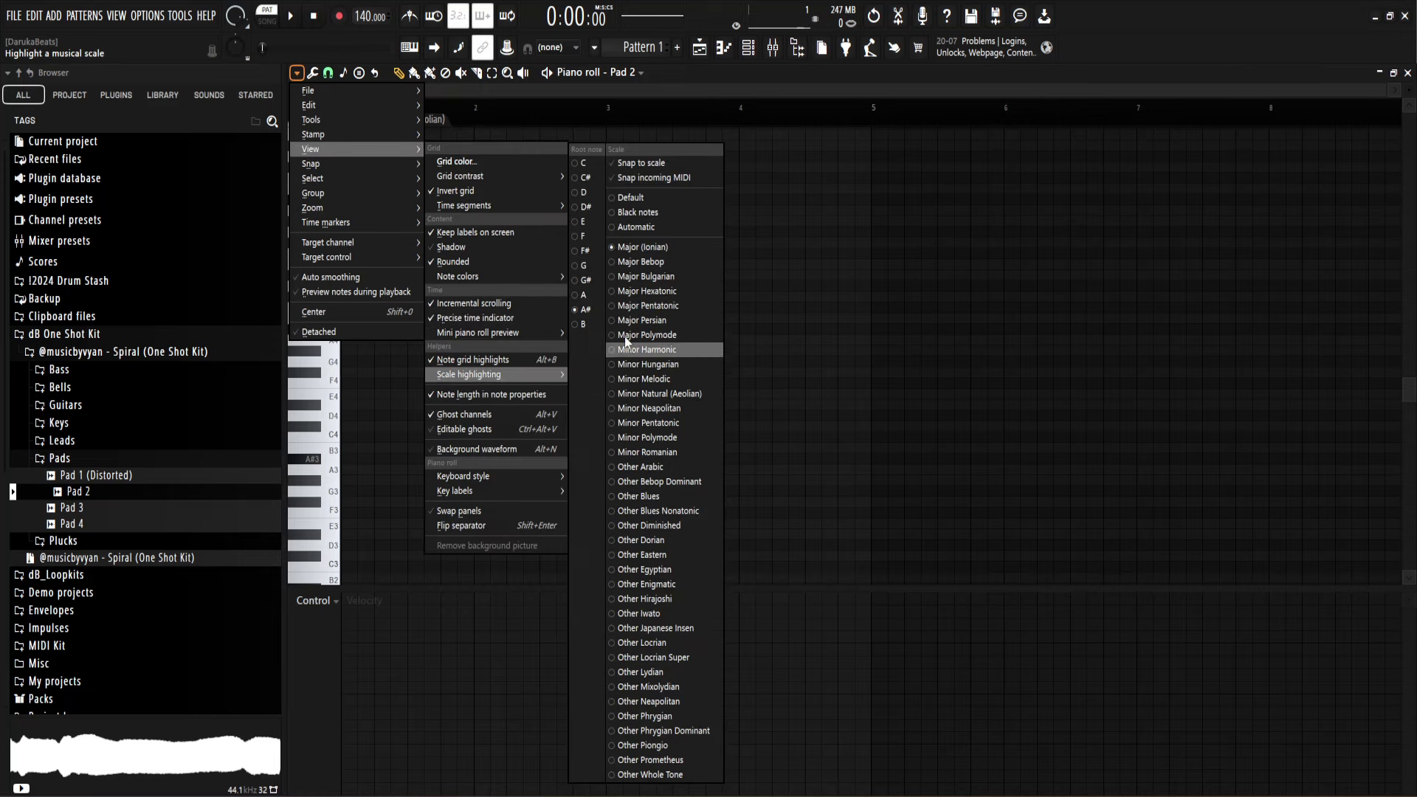
pyautogui.click(572, 177)
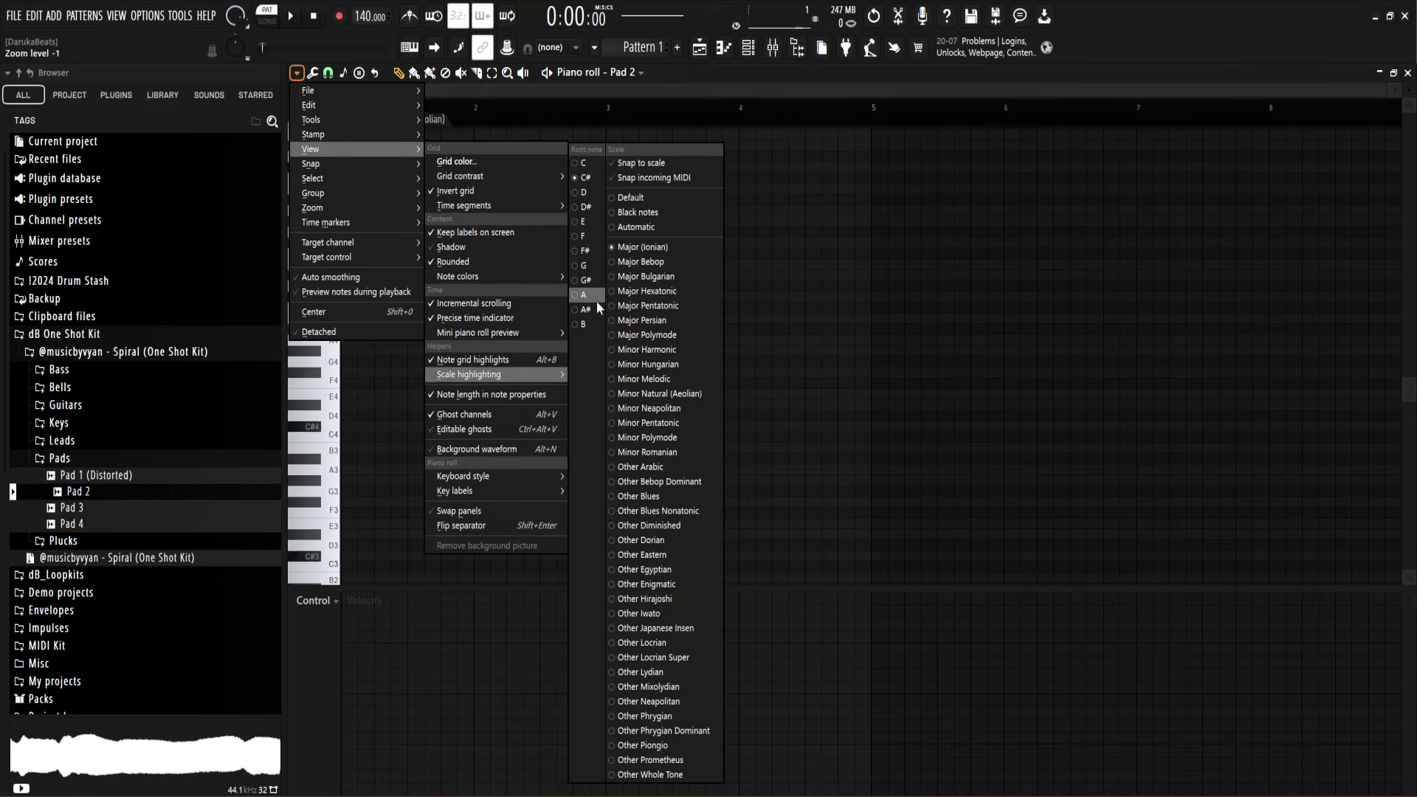
pyautogui.click(610, 393)
# Step: Draw one-bar C#5 and G#5 notes at the start of bar 1 and audition them
pyautogui.click(349, 298)
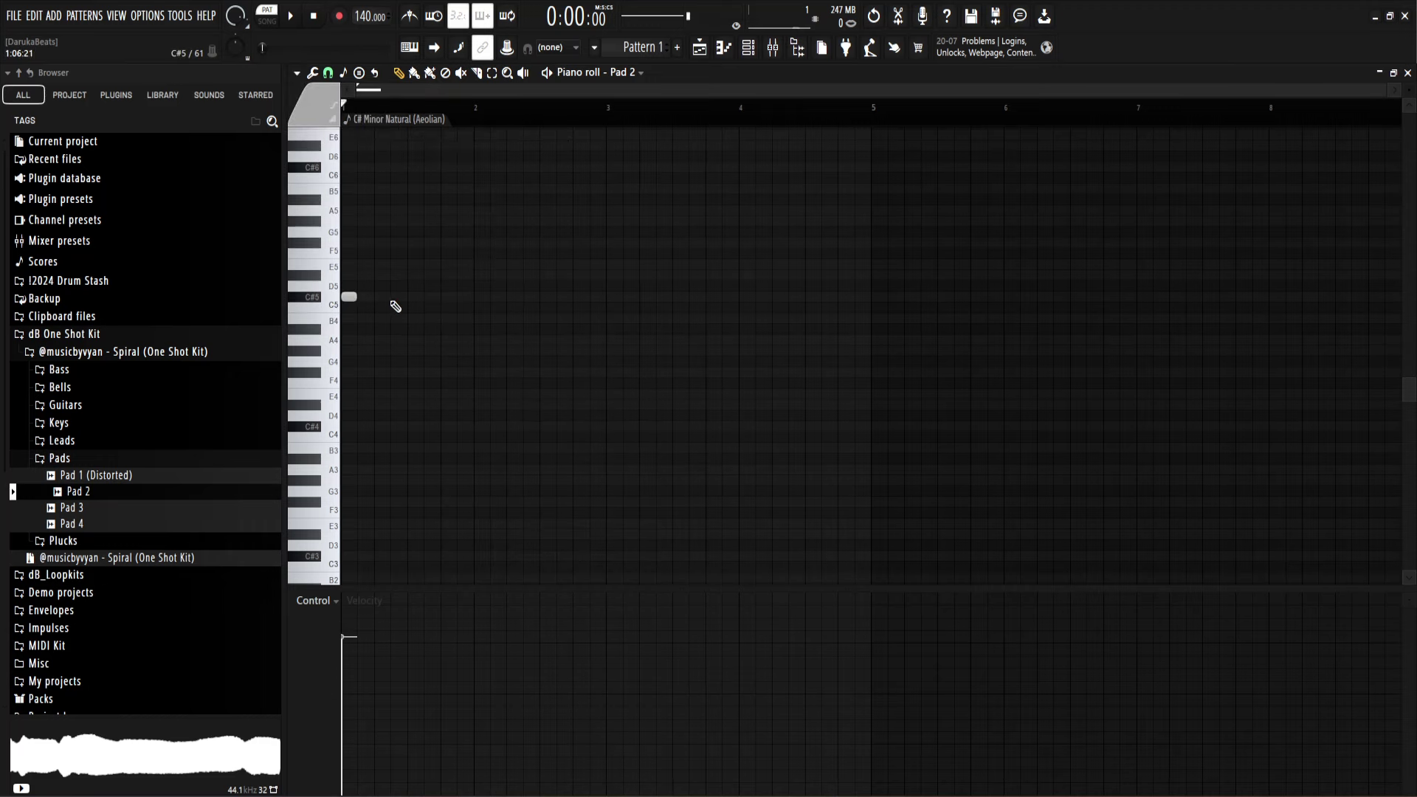
pyautogui.moveTo(357, 297); pyautogui.dragTo(451, 302)
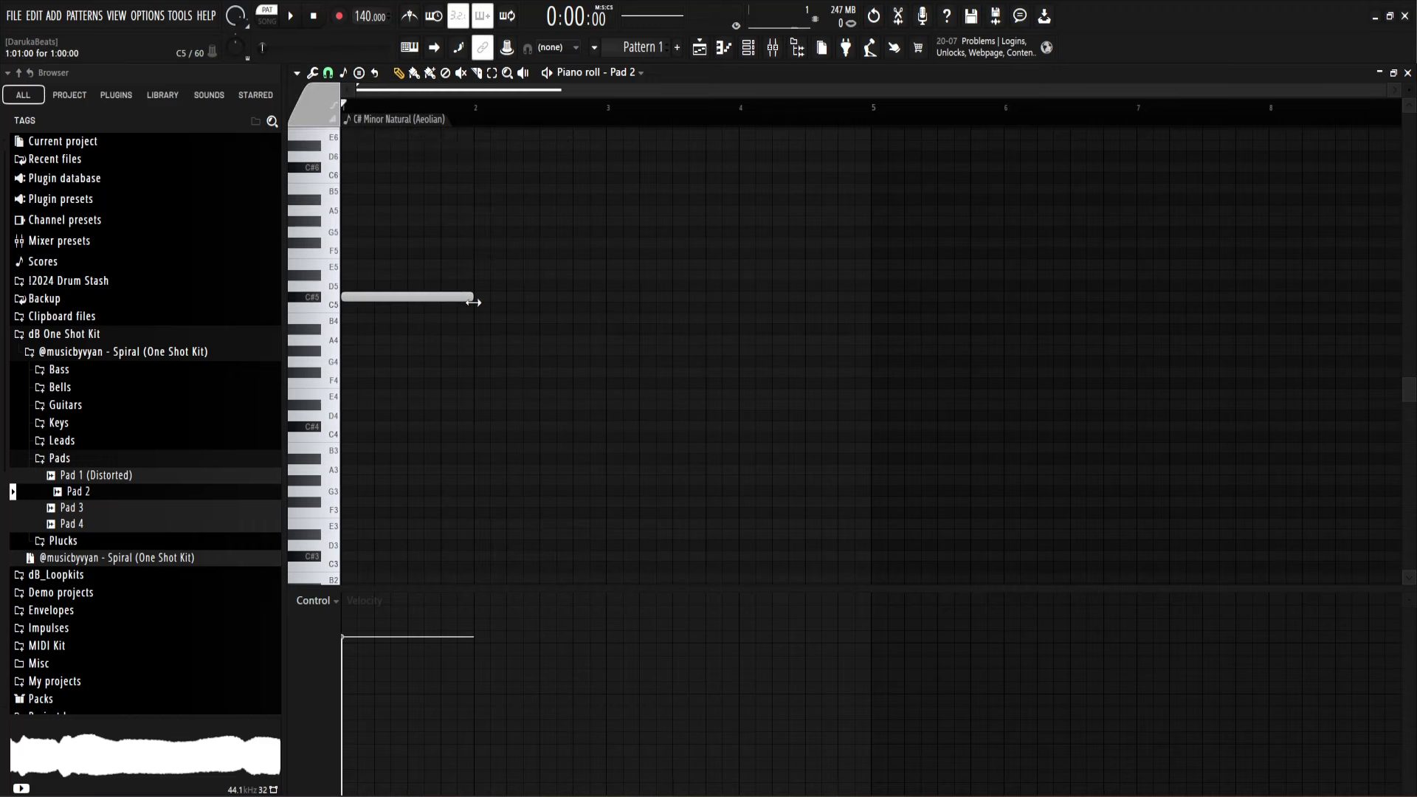
pyautogui.moveTo(370, 272)
pyautogui.mouseDown()
pyautogui.moveTo(295, 266)
pyautogui.moveTo(275, 210)
pyautogui.moveTo(273, 225)
pyautogui.mouseUp()
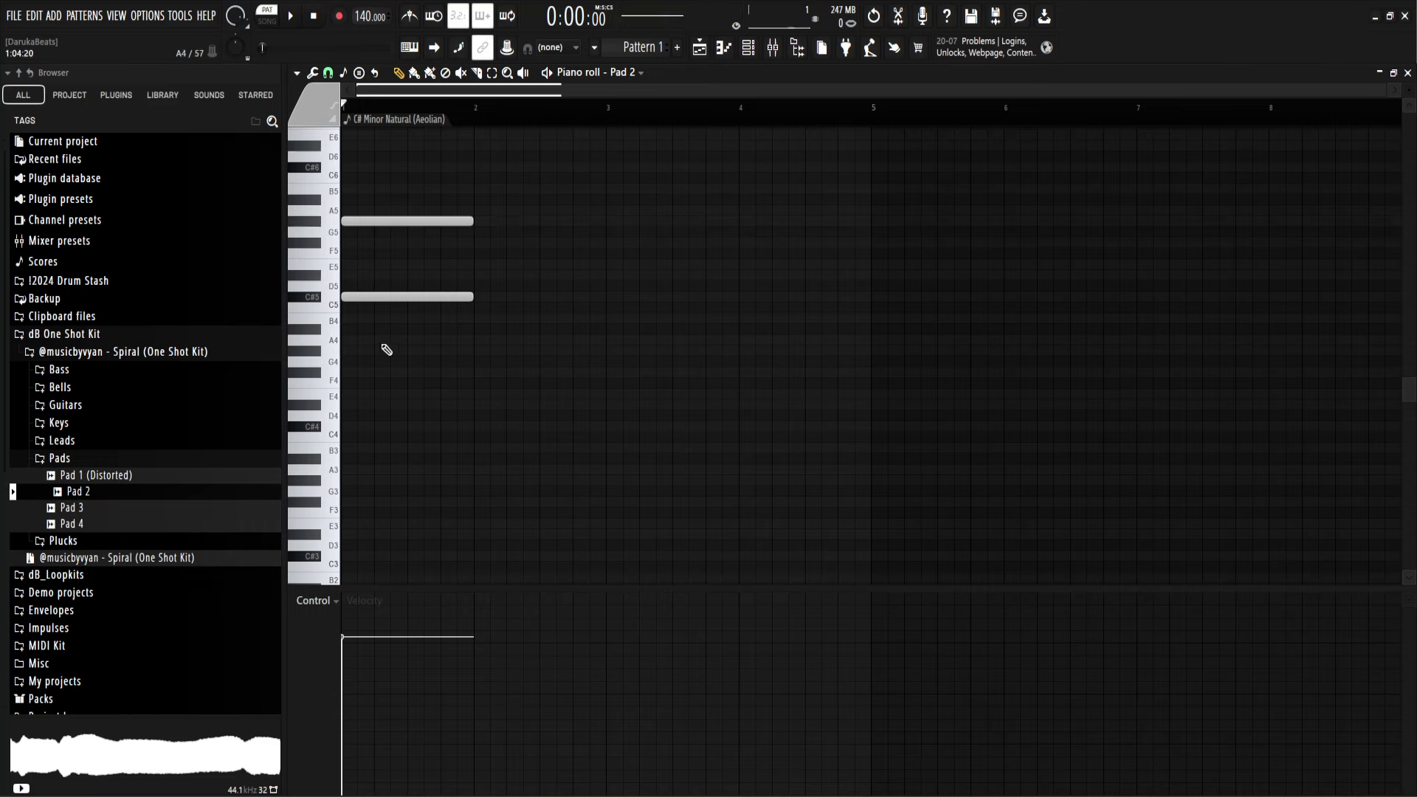
pyautogui.press('space')
pyautogui.press('space')
# Step: Add a one-bar B5 note to the chord in bar 1 and play it back
pyautogui.moveTo(367, 339); pyautogui.dragTo(337, 339)
pyautogui.moveTo(433, 341); pyautogui.dragTo(411, 190)
pyautogui.press('space')
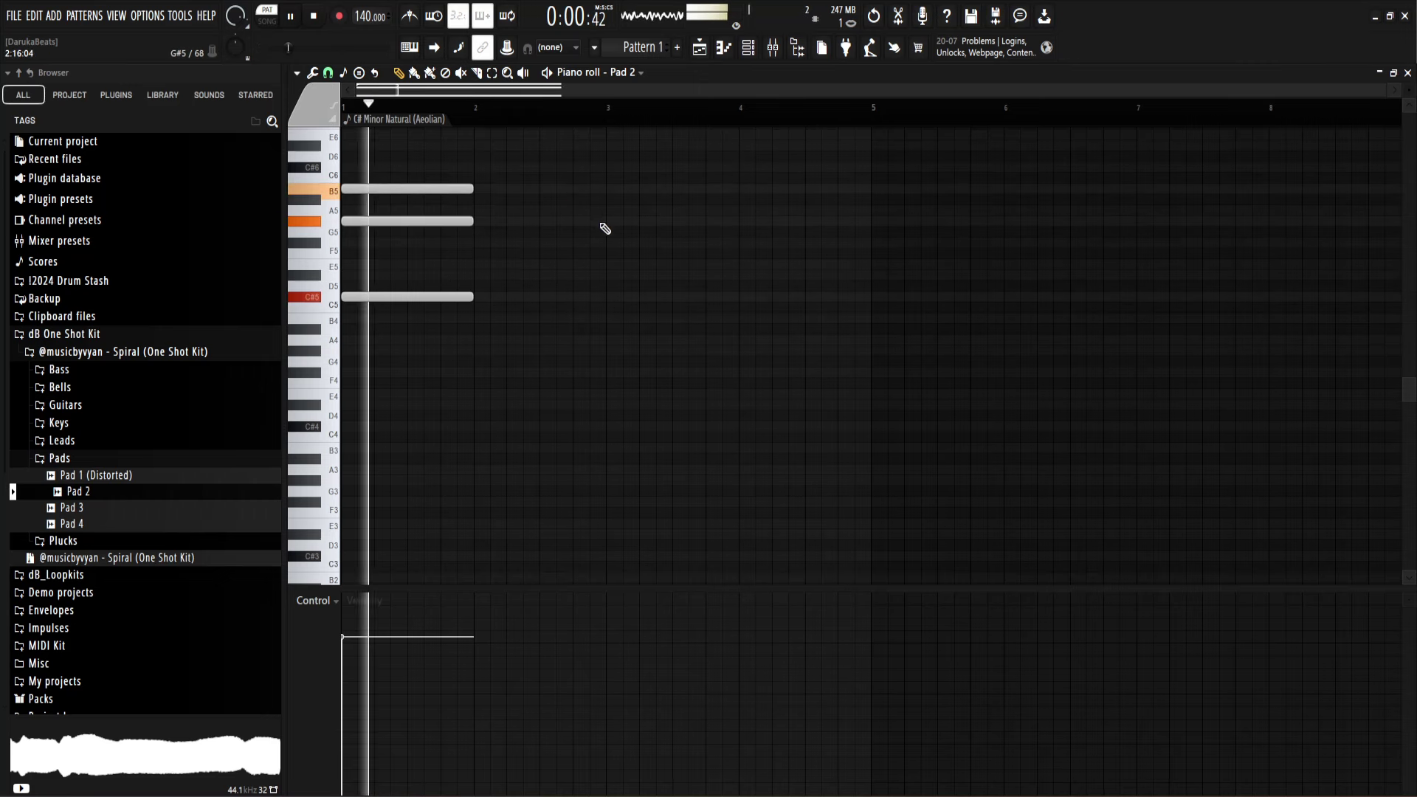
pyautogui.press('space')
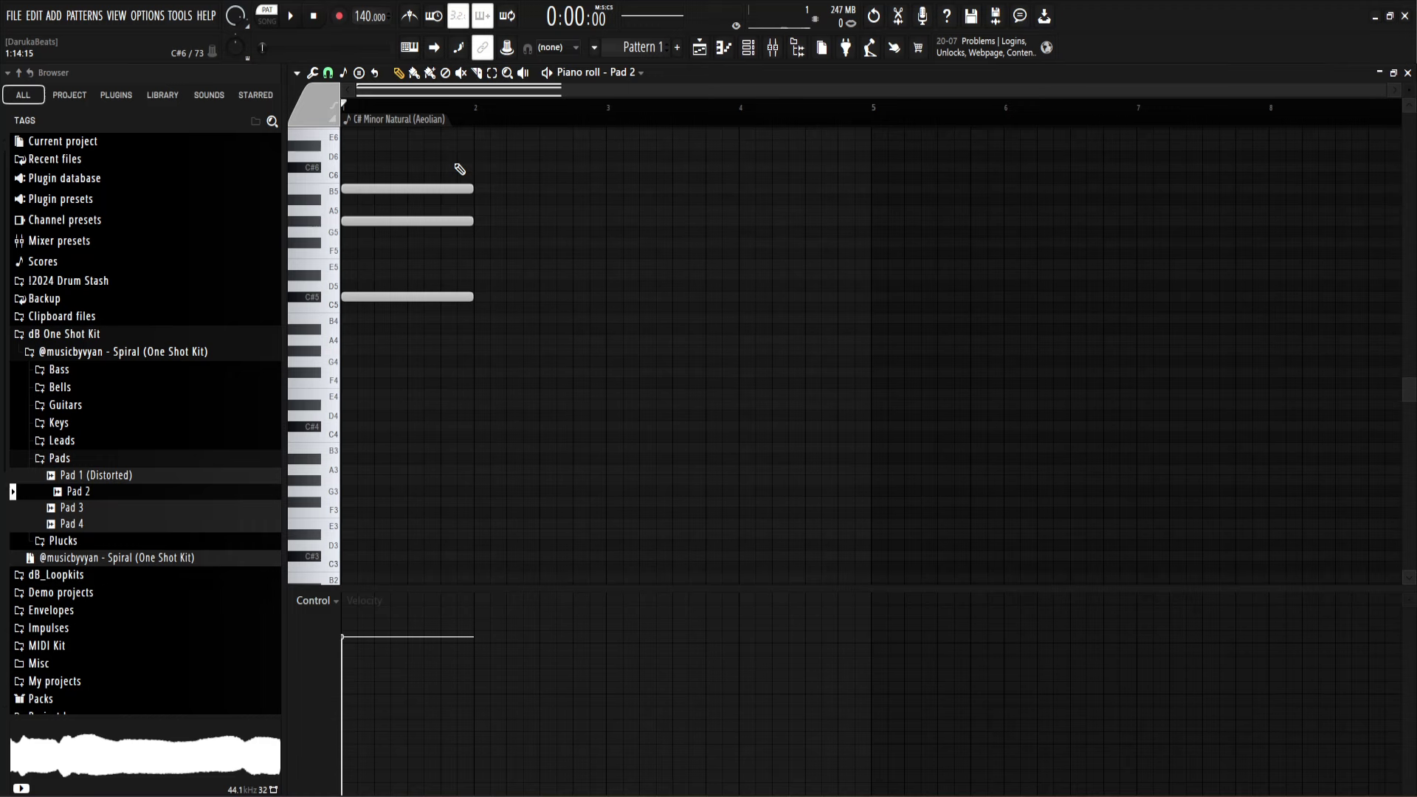
# Step: Build a one-bar chord in bar 2 from C#6, G#5 and C#5 and audition it
pyautogui.moveTo(478, 175); pyautogui.dragTo(472, 166)
pyautogui.moveTo(477, 214); pyautogui.dragTo(476, 225)
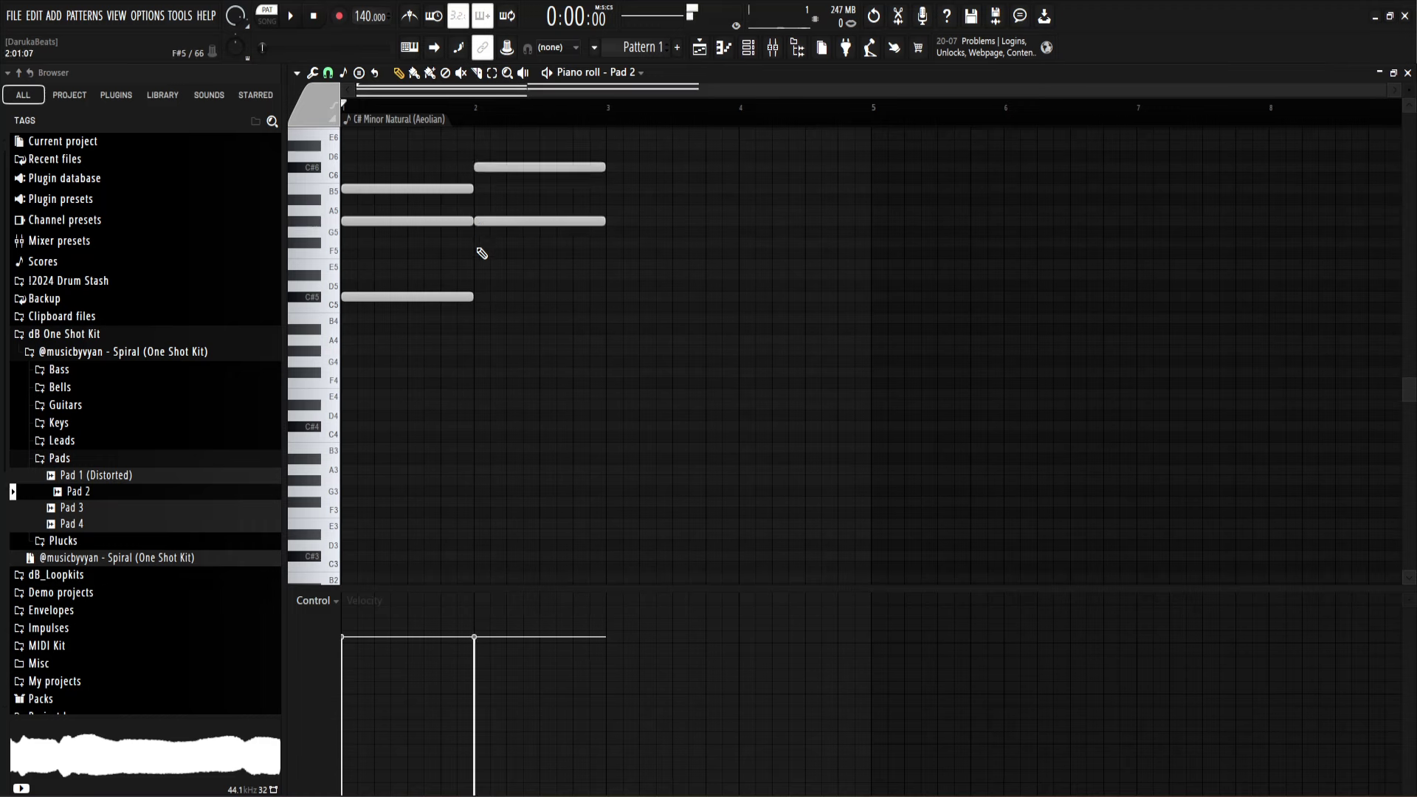
pyautogui.click(480, 296)
pyautogui.press('space')
pyautogui.press('space')
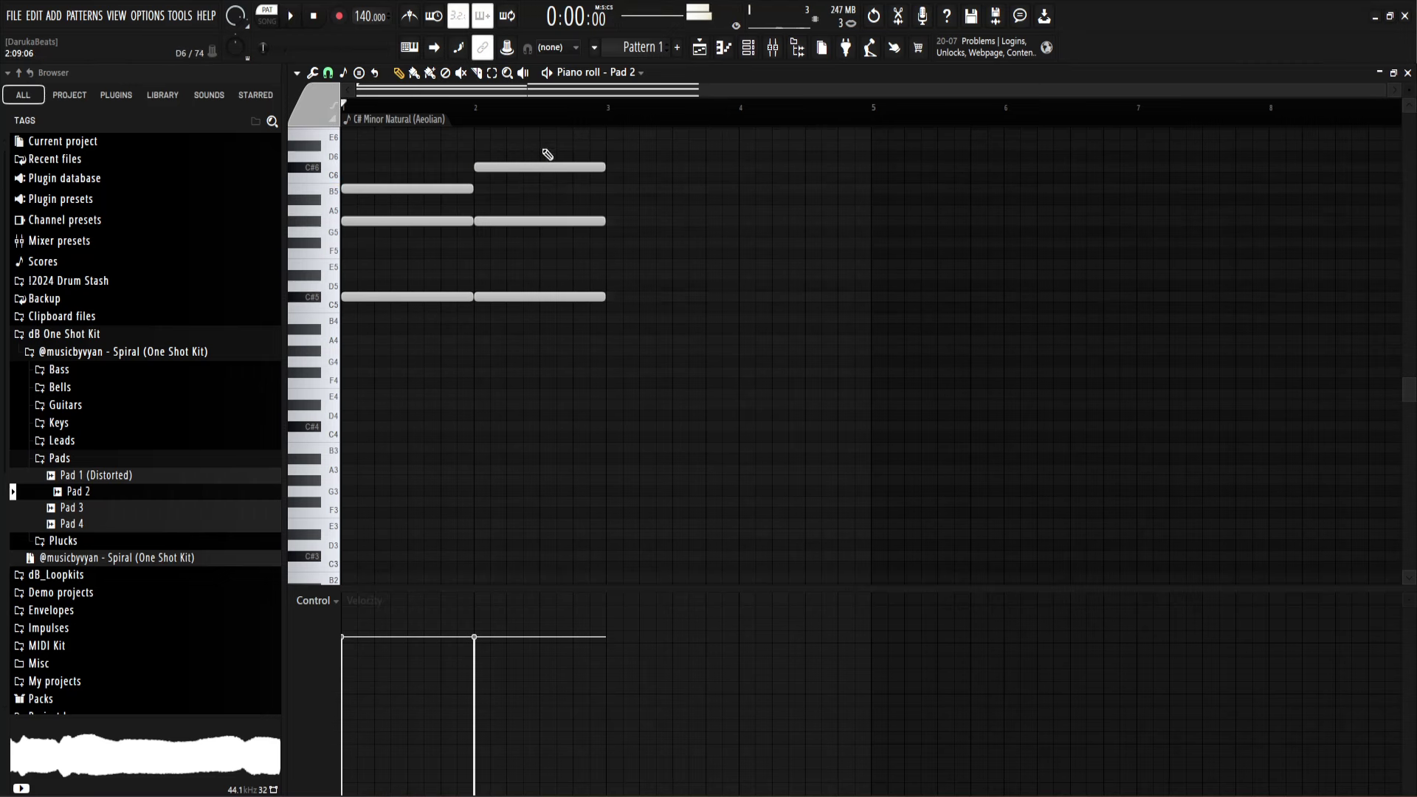
# Step: Move the second chord to bar 3, lengthen the first chord to two bars, and listen to the result
pyautogui.moveTo(540, 131); pyautogui.dragTo(675, 294)
pyautogui.press('space')
pyautogui.keyDown('ctrl'); pyautogui.click(527, 385); pyautogui.keyUp('ctrl')
pyautogui.moveTo(443, 165); pyautogui.dragTo(605, 298)
pyautogui.press('space')
pyautogui.press('space')
pyautogui.keyDown('ctrl'); pyautogui.click(658, 389); pyautogui.keyUp('ctrl')
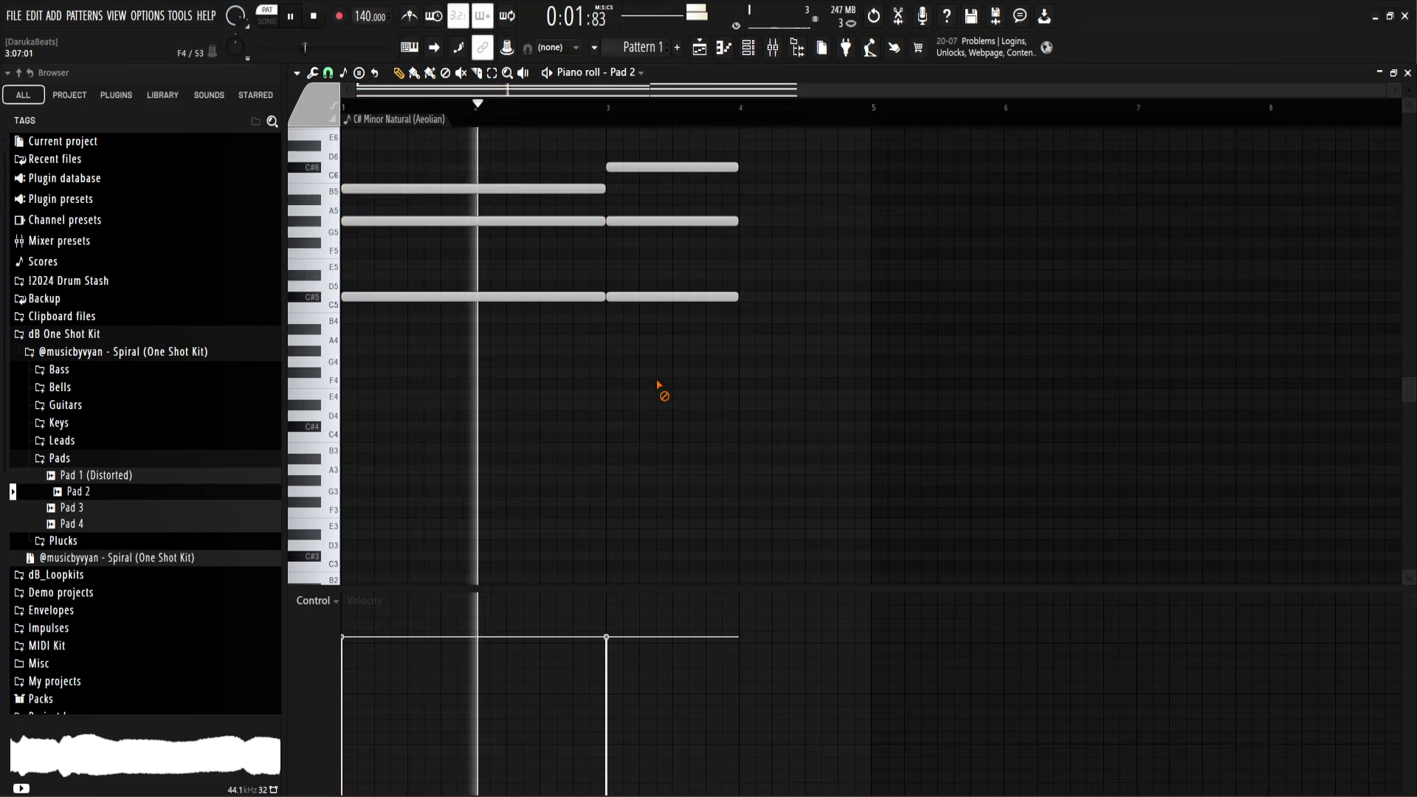
pyautogui.press('space')
pyautogui.press('space')
pyautogui.scroll(2, 528, 425)
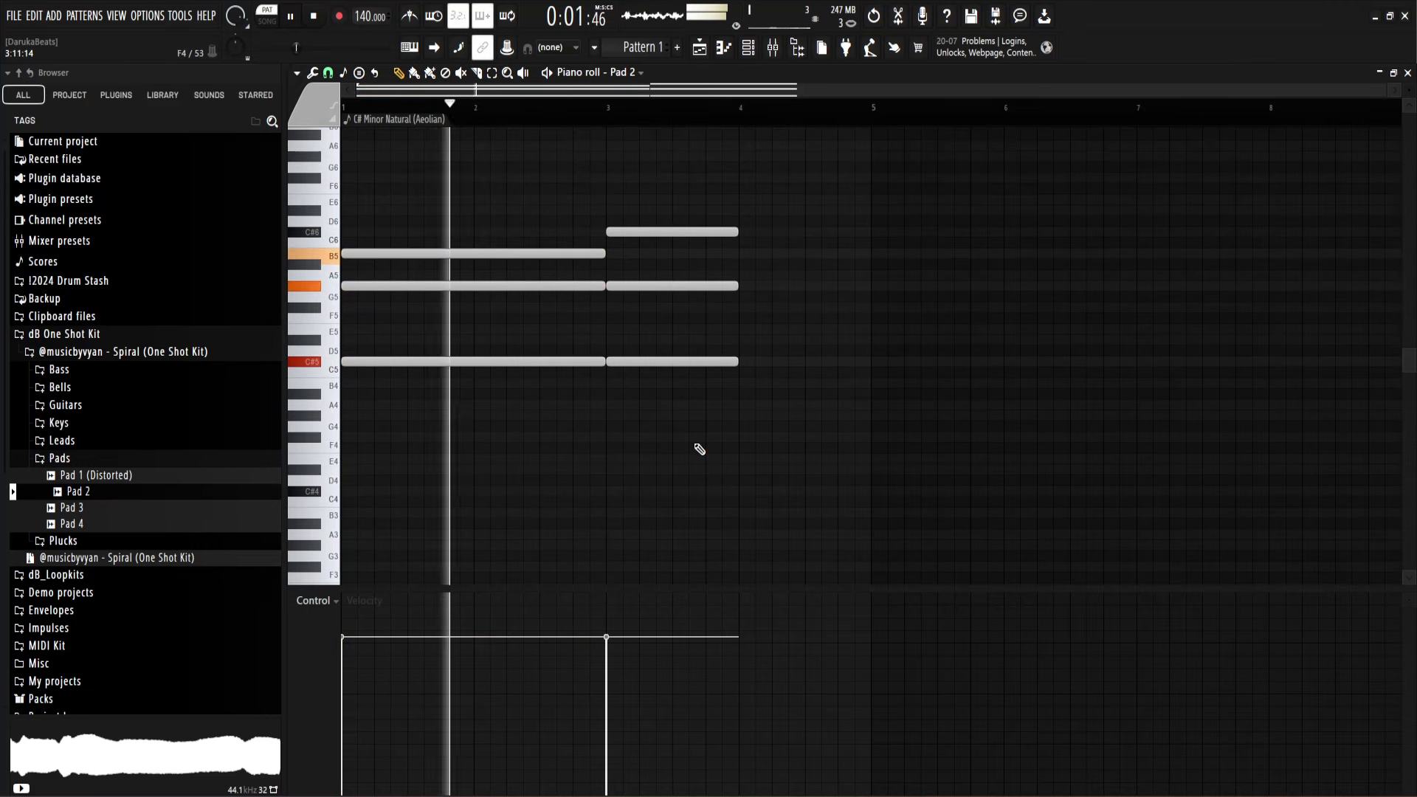
# Step: Replay the progression and lengthen all three notes of the second chord to two bars
pyautogui.press('space')
pyautogui.press('space')
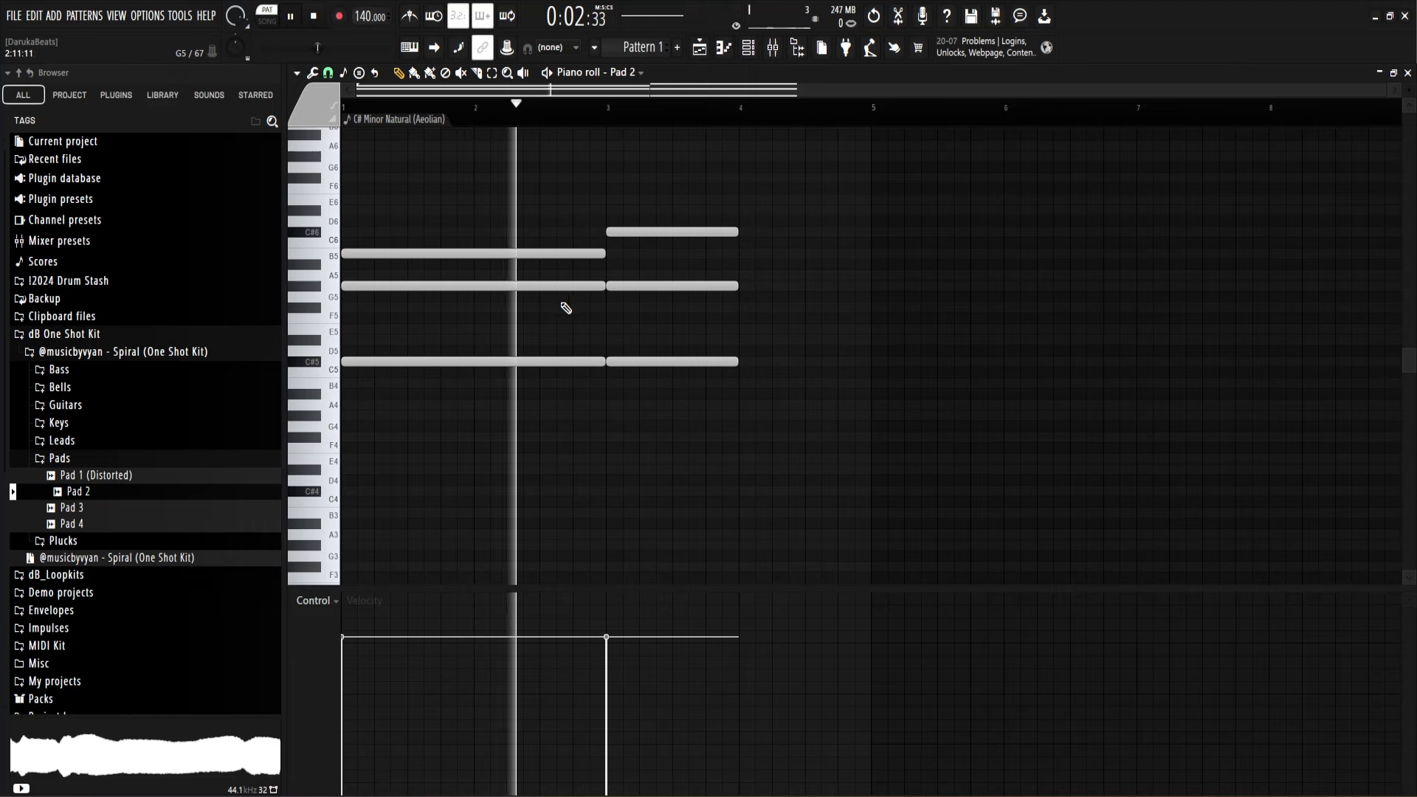
pyautogui.moveTo(718, 184); pyautogui.dragTo(722, 432)
pyautogui.press('space')
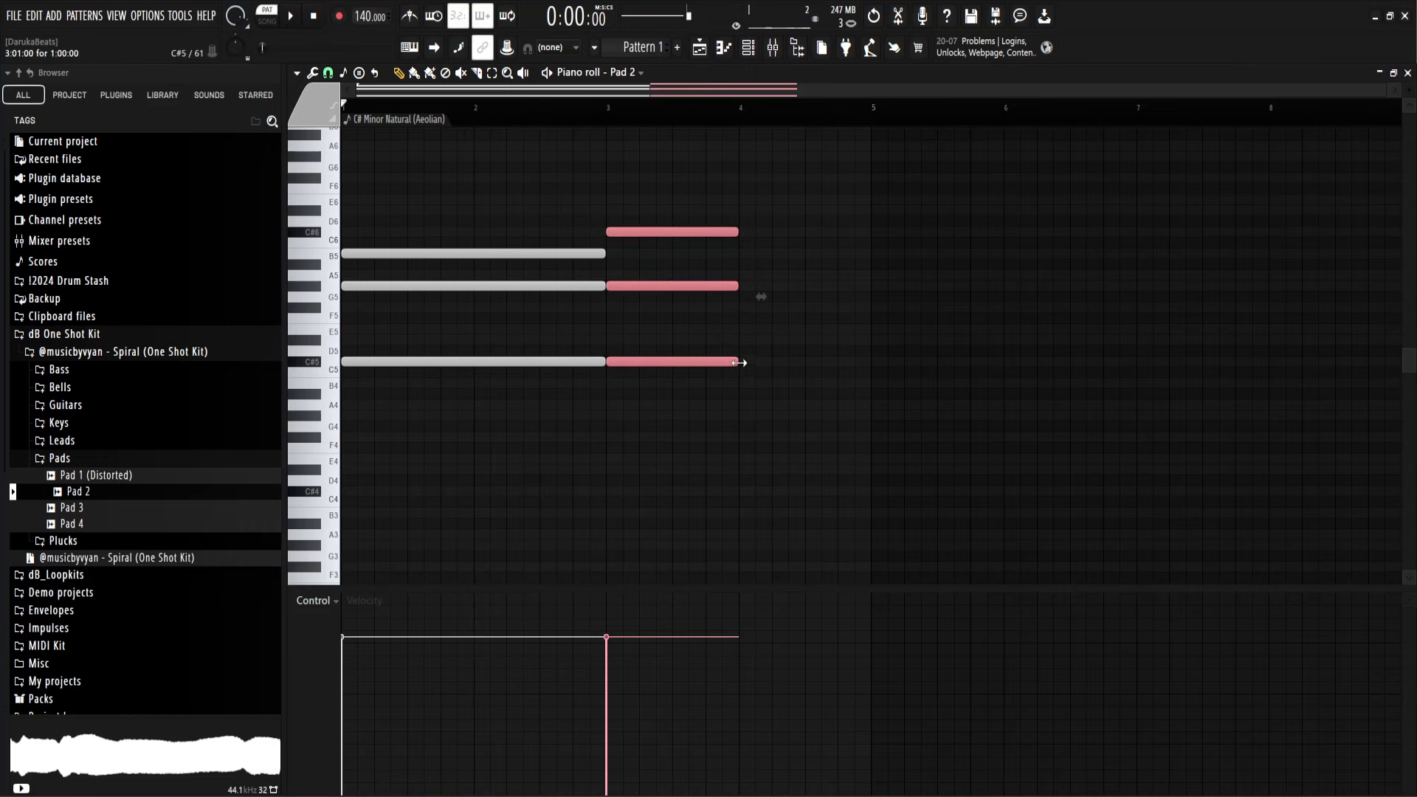
pyautogui.moveTo(740, 363); pyautogui.dragTo(876, 366)
# Step: Move the second chord's lowest note up to E5, audition it, and lower it to D#5
pyautogui.keyDown('ctrl'); pyautogui.click(887, 423); pyautogui.keyUp('ctrl')
pyautogui.moveTo(775, 358); pyautogui.dragTo(776, 325)
pyautogui.press('space')
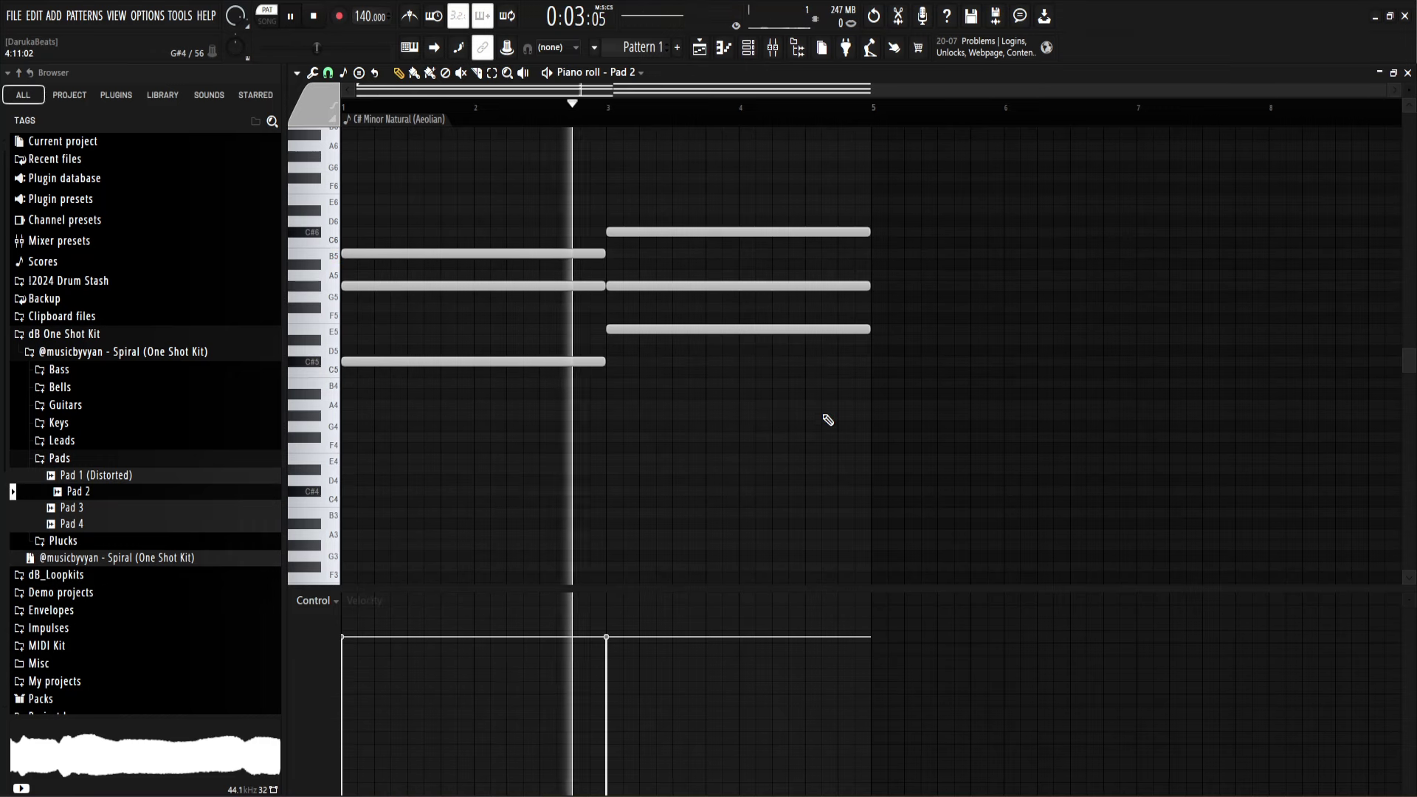
pyautogui.press('space')
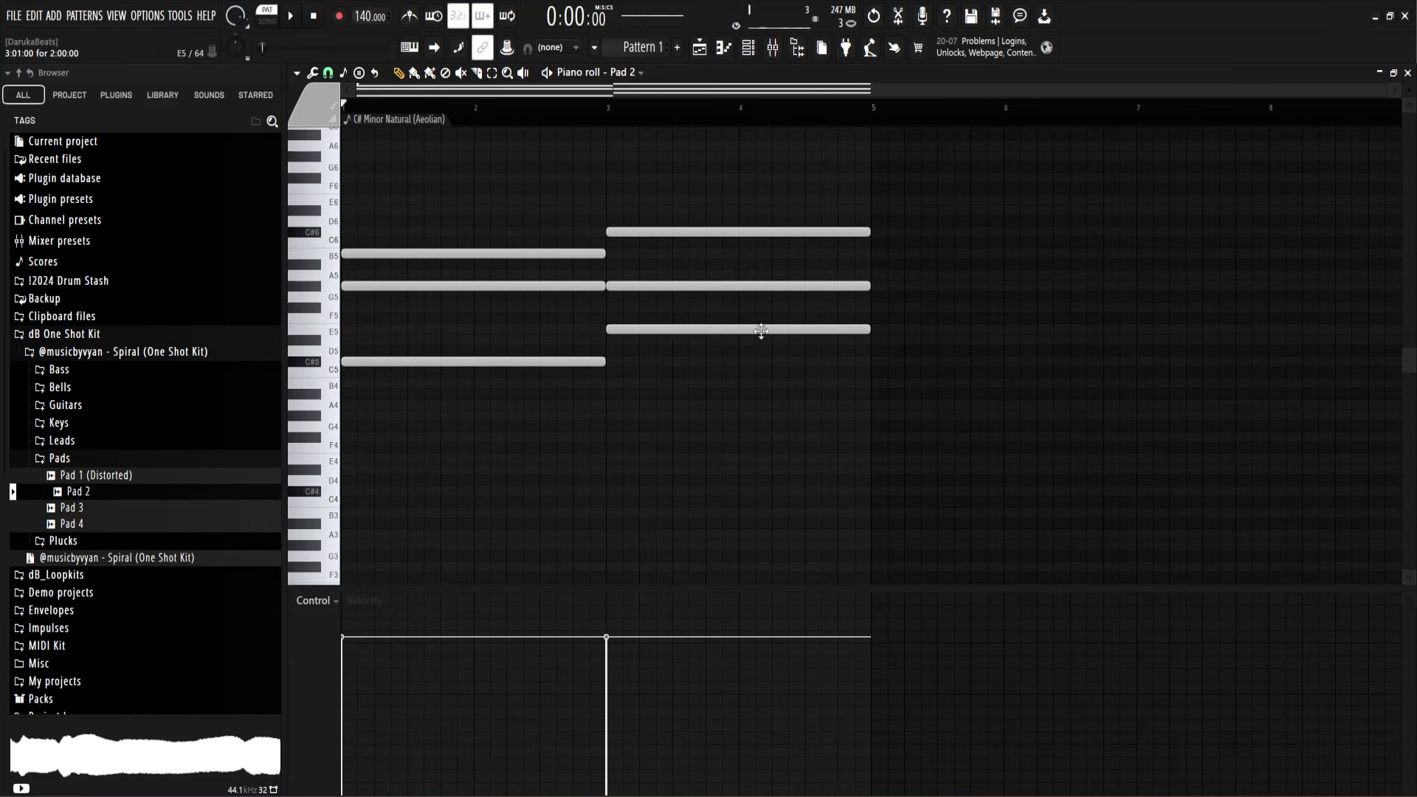
pyautogui.moveTo(760, 329); pyautogui.dragTo(754, 339)
# Step: Try the Resample time-stretching mode on the Pad 2 sampler and return it to Stretch
pyautogui.click(748, 48)
pyautogui.click(532, 274)
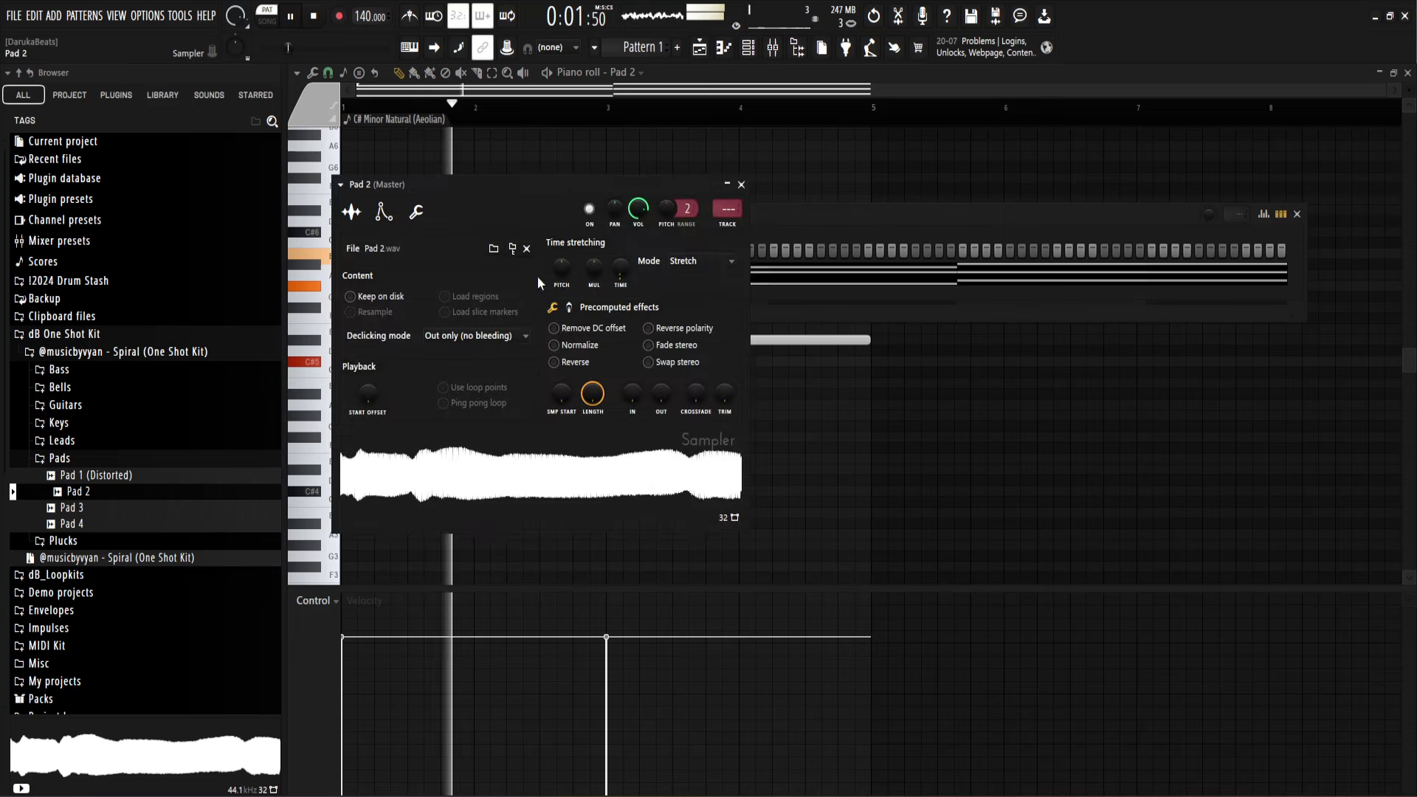
pyautogui.click(695, 264)
pyautogui.click(709, 277)
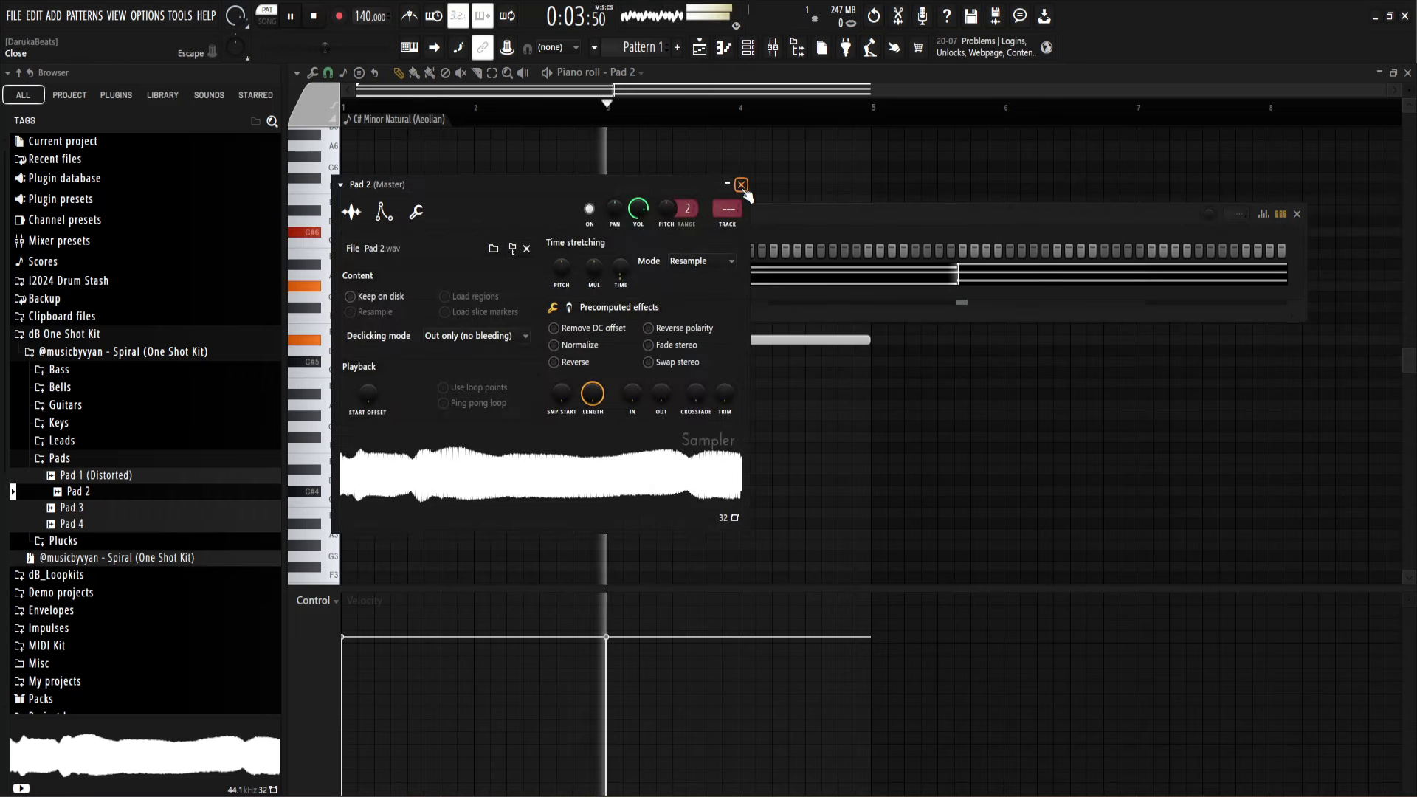
pyautogui.click(697, 261)
pyautogui.click(684, 297)
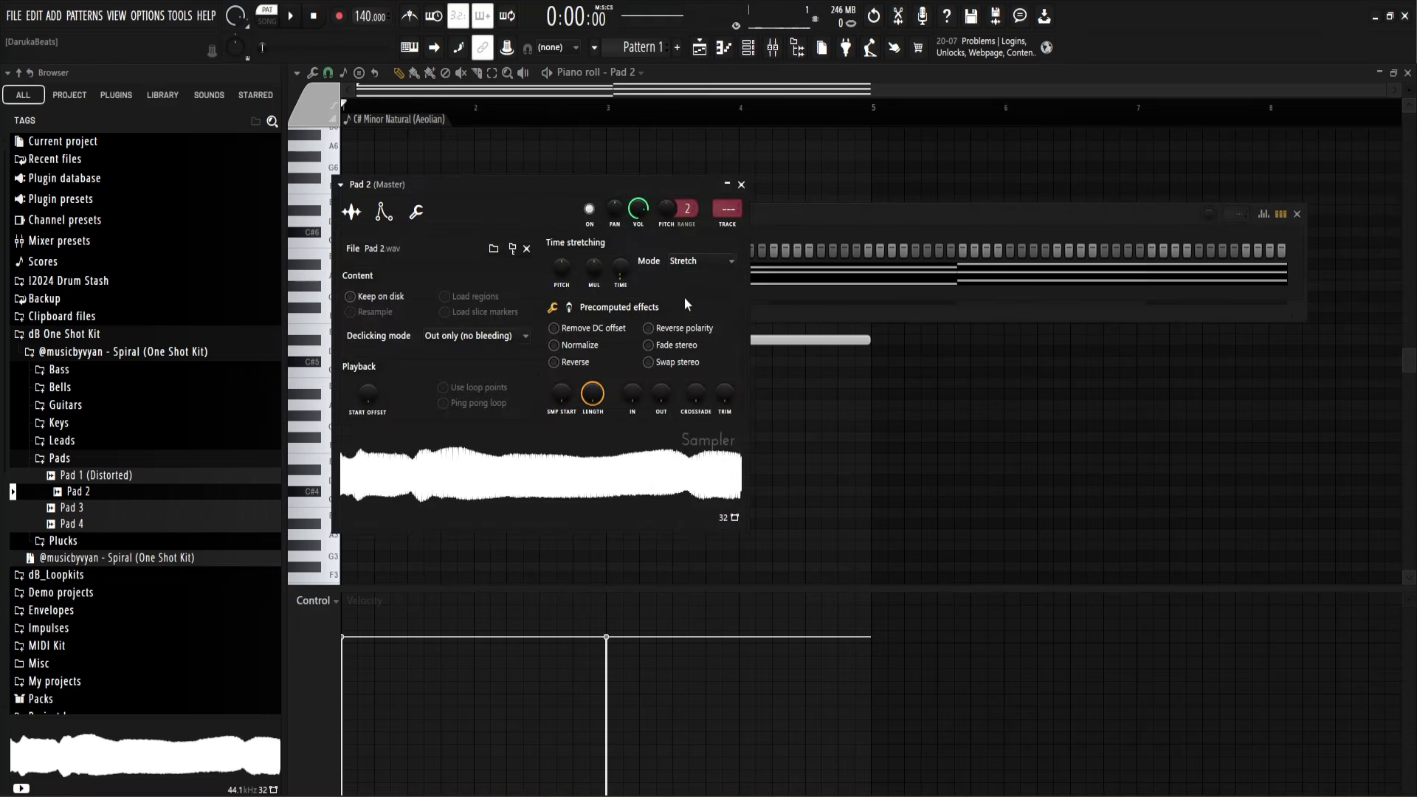
pyautogui.click(741, 184)
# Step: Try the upward arpeggio direction on the Pad 2 channel and switch the arpeggiator back off
pyautogui.press('F6')
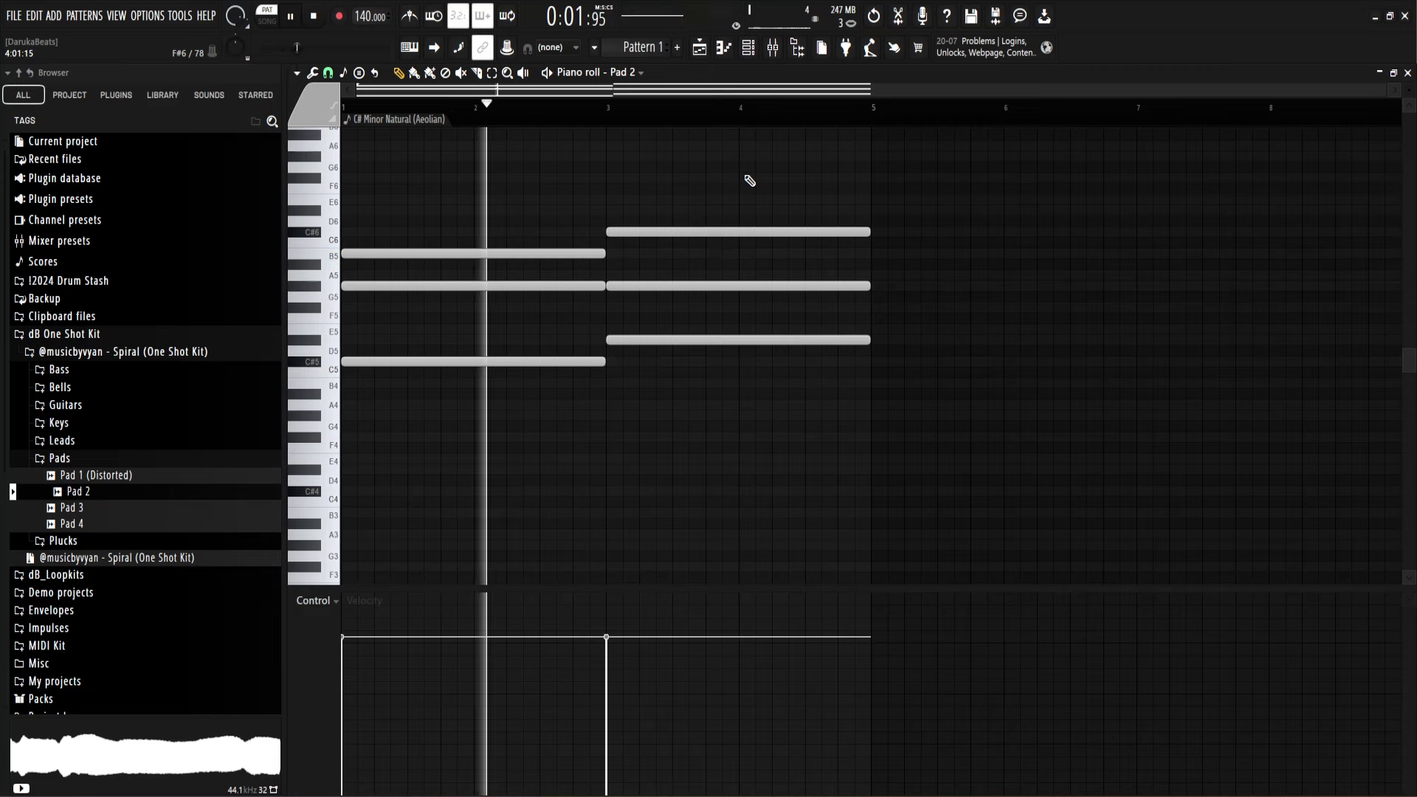
pyautogui.click(753, 56)
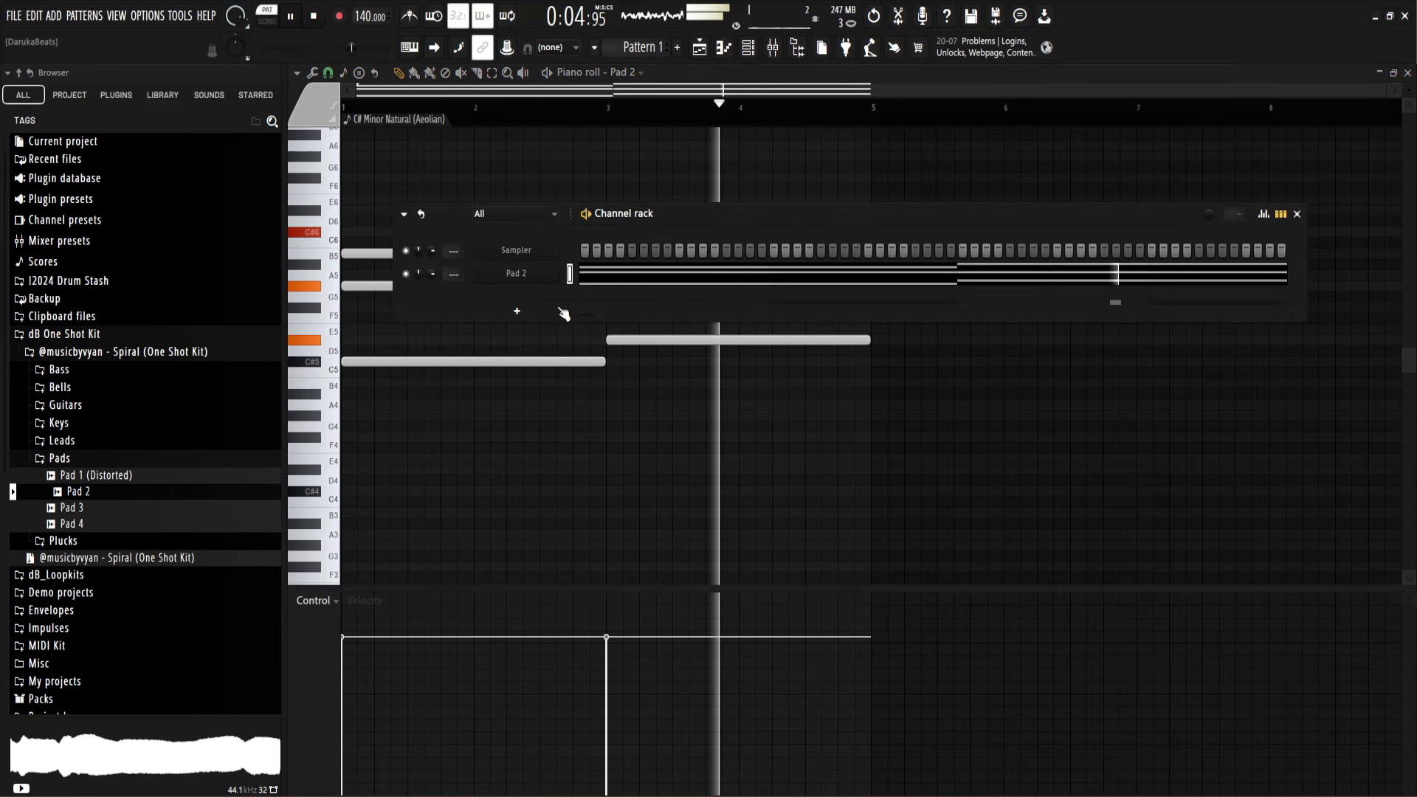
pyautogui.click(526, 277)
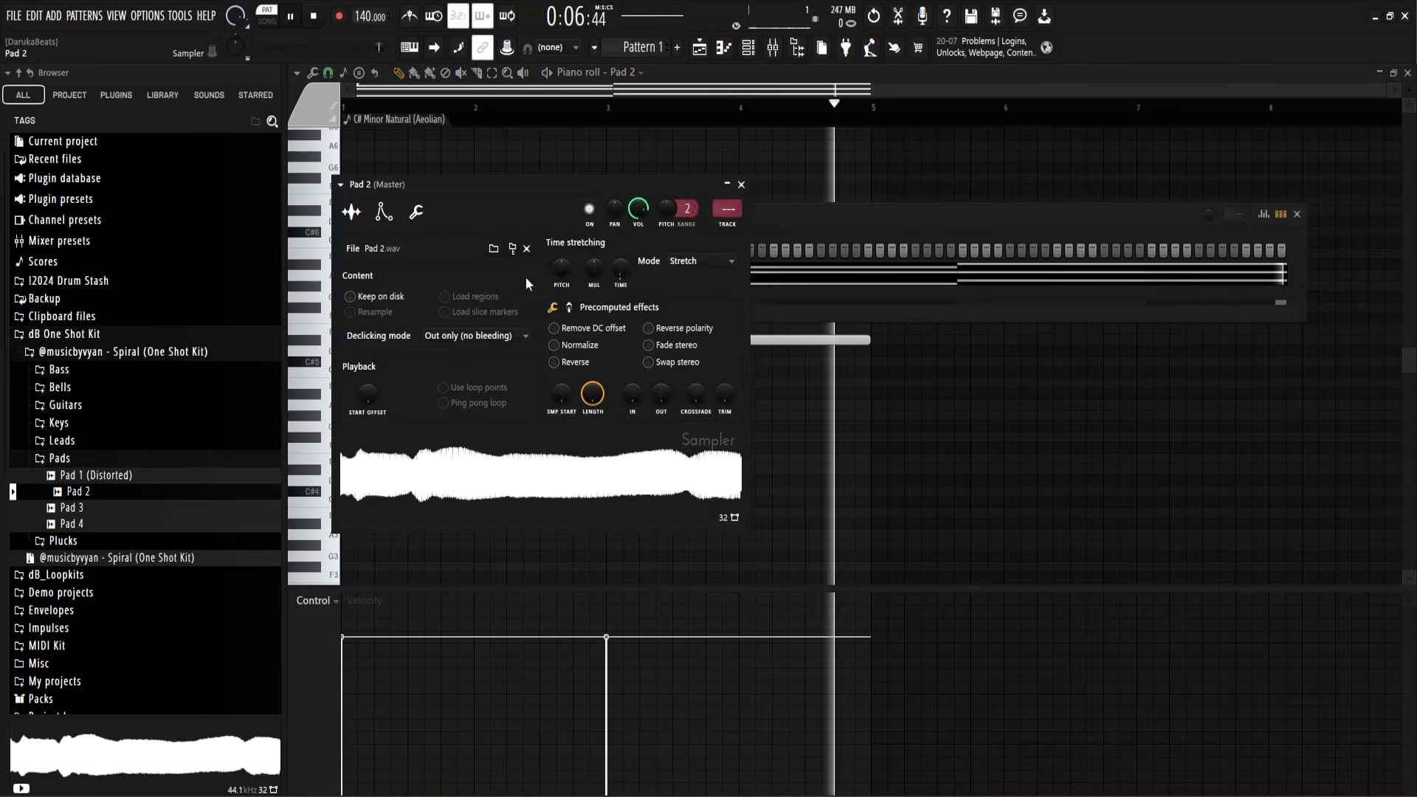
pyautogui.click(416, 213)
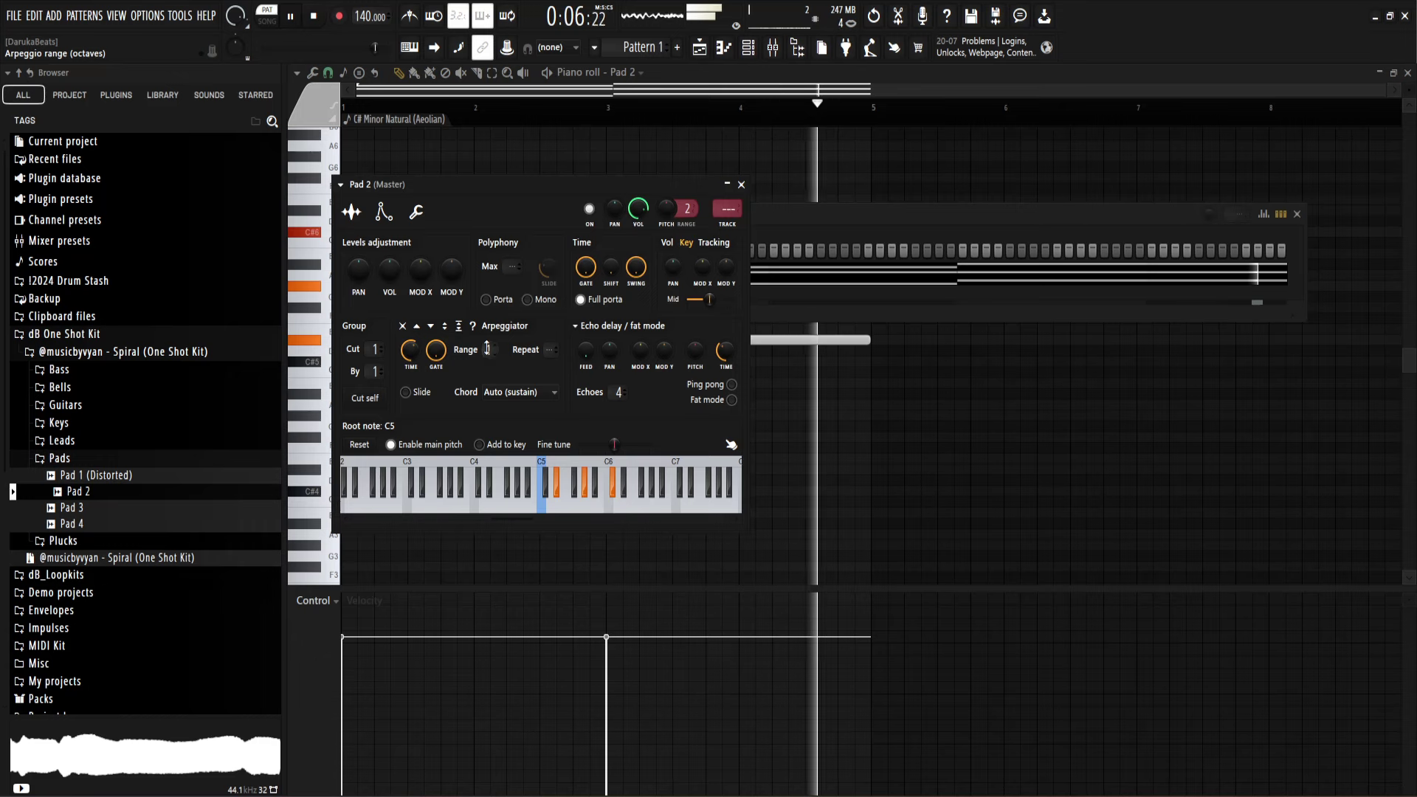
pyautogui.click(418, 327)
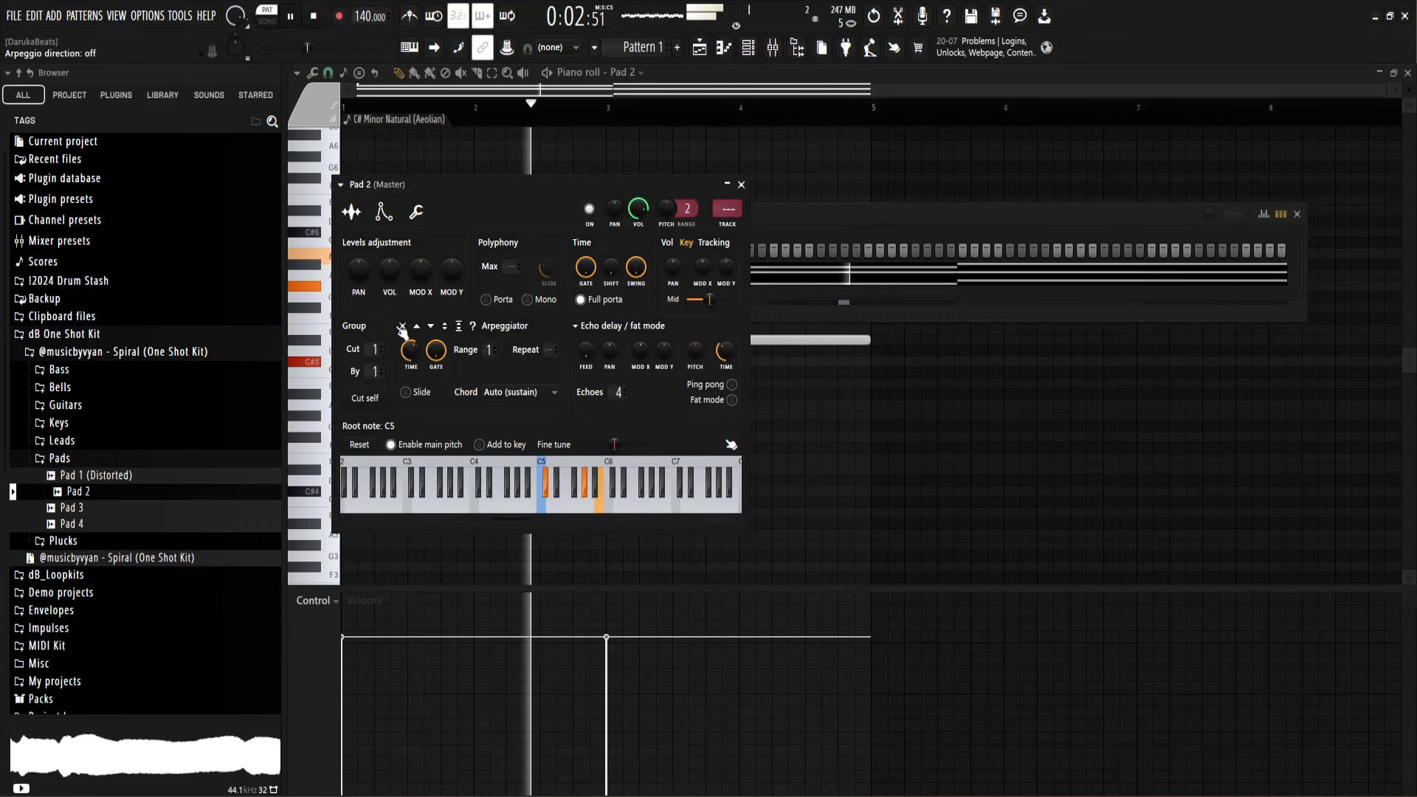
pyautogui.click(741, 185)
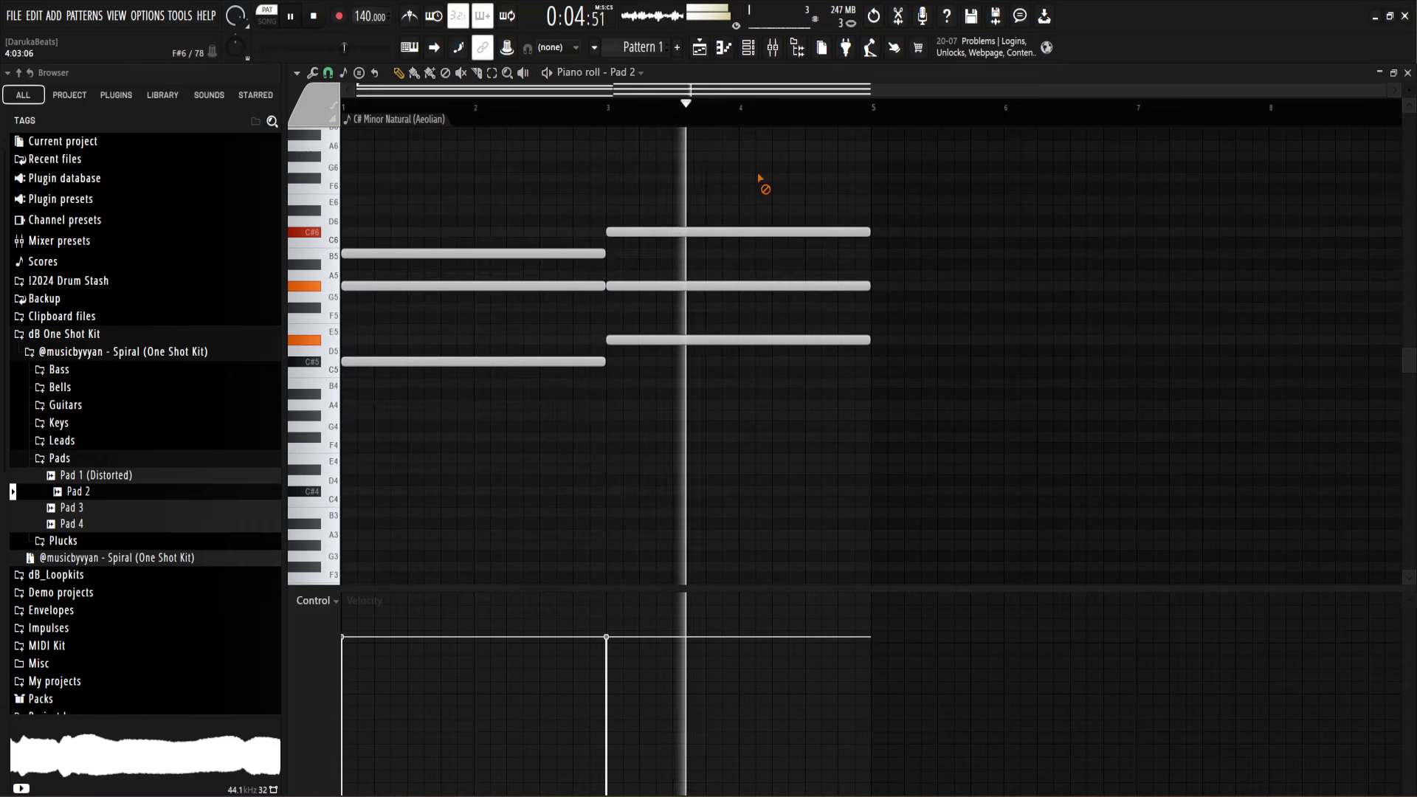
# Step: Collapse the Pads folder and add a Kepler Exo instrument channel to the channel rack
pyautogui.press('F6')
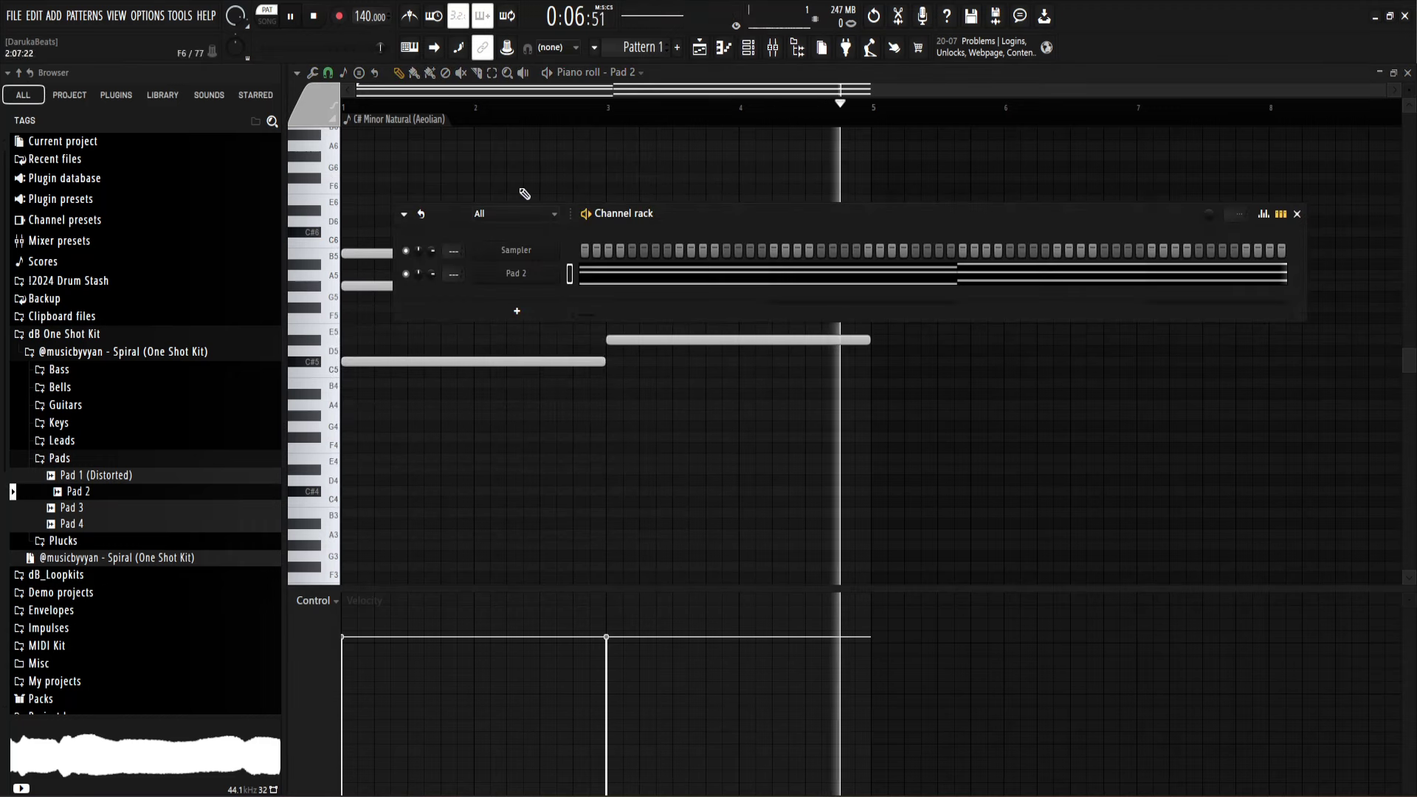
pyautogui.press('space')
pyautogui.click(82, 459)
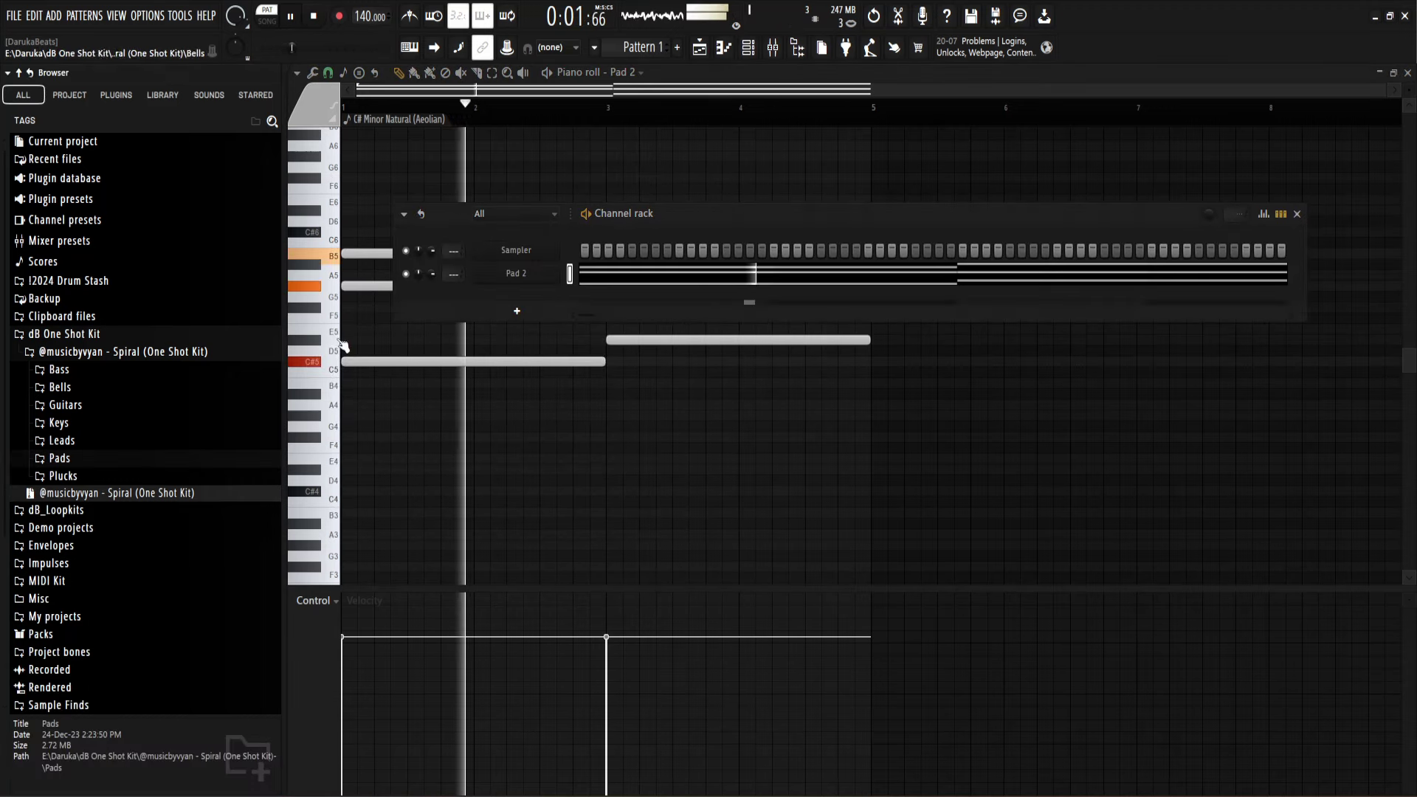
pyautogui.click(516, 310)
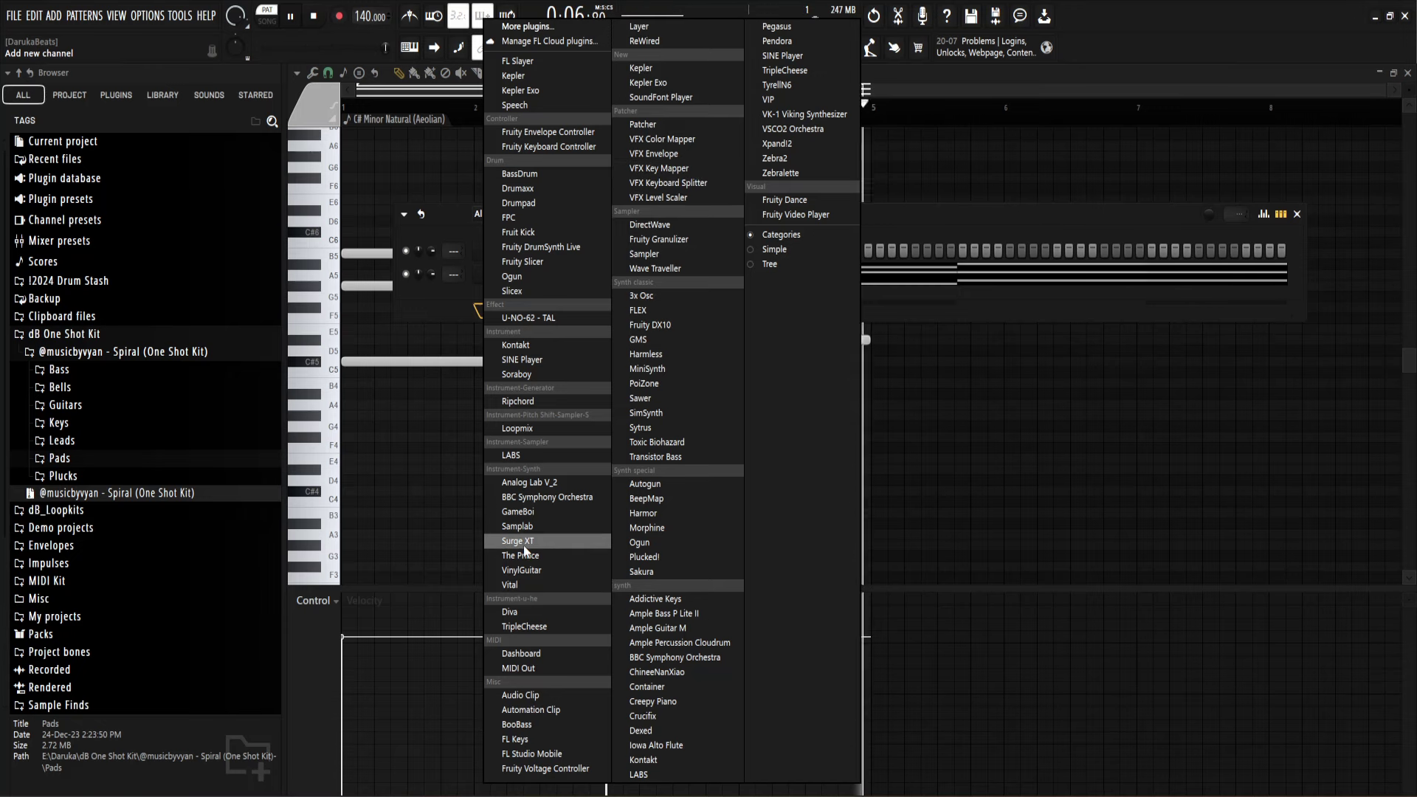
pyautogui.click(661, 84)
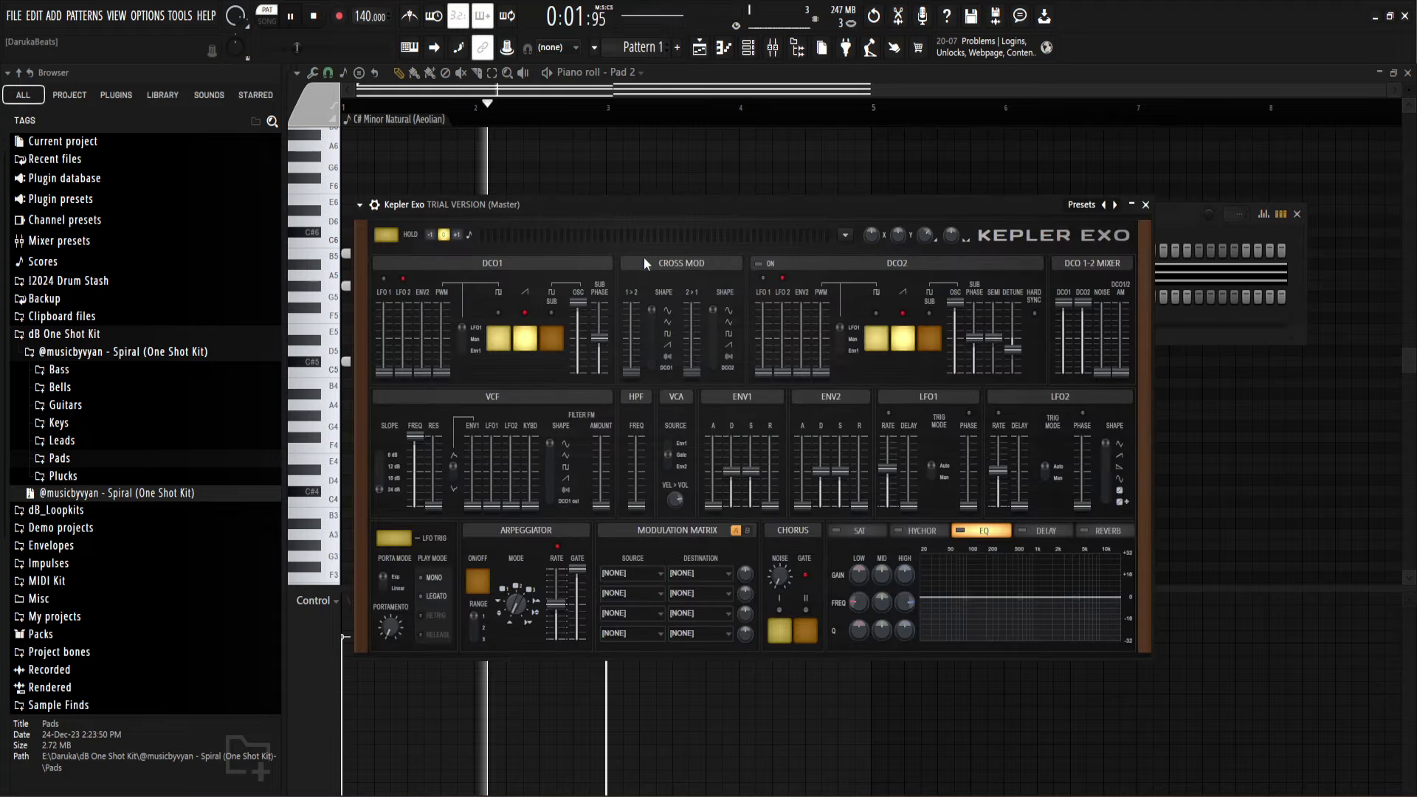
pyautogui.moveTo(662, 194); pyautogui.dragTo(620, 130)
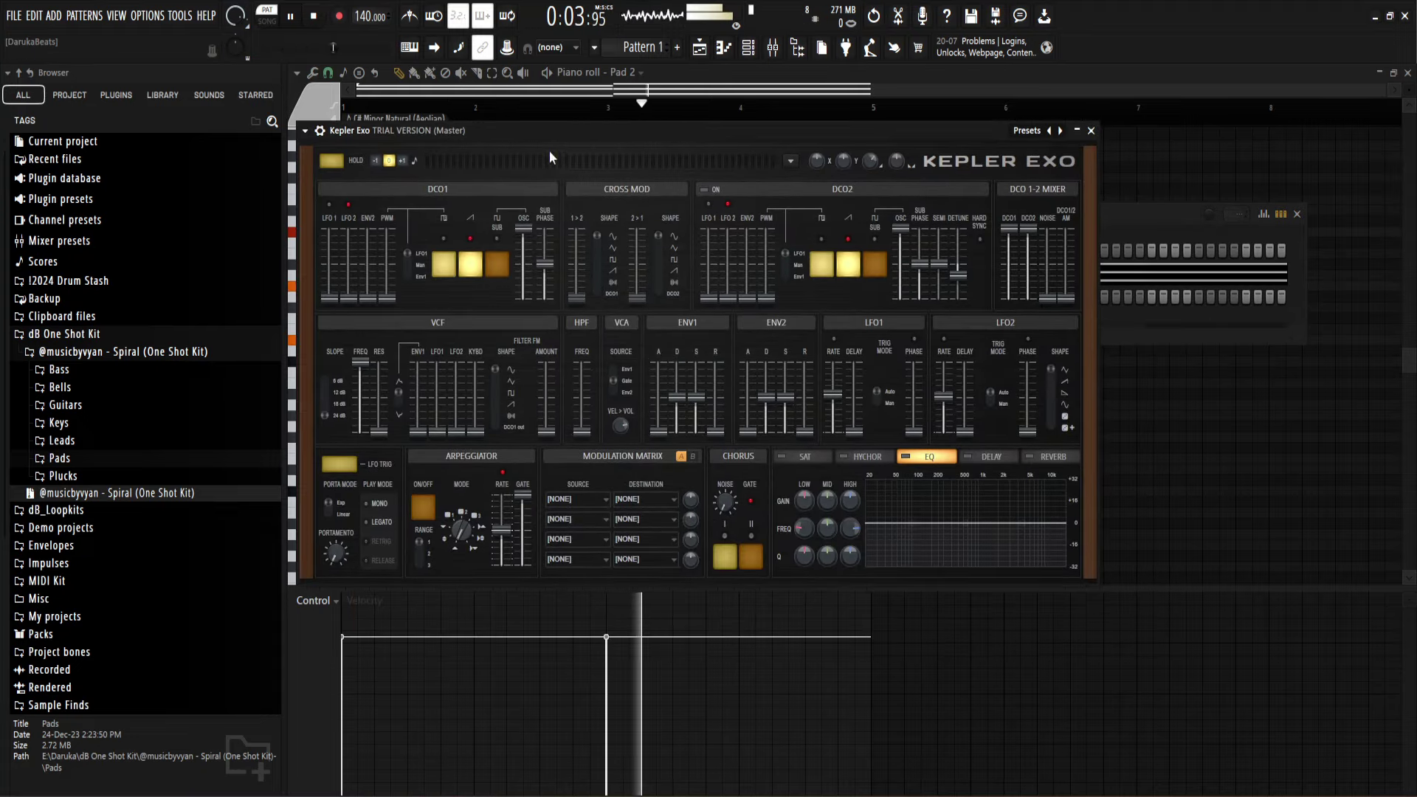
# Step: Look through the Kepler Exo presets and replace that channel's instrument with Kepler
pyautogui.click(304, 130)
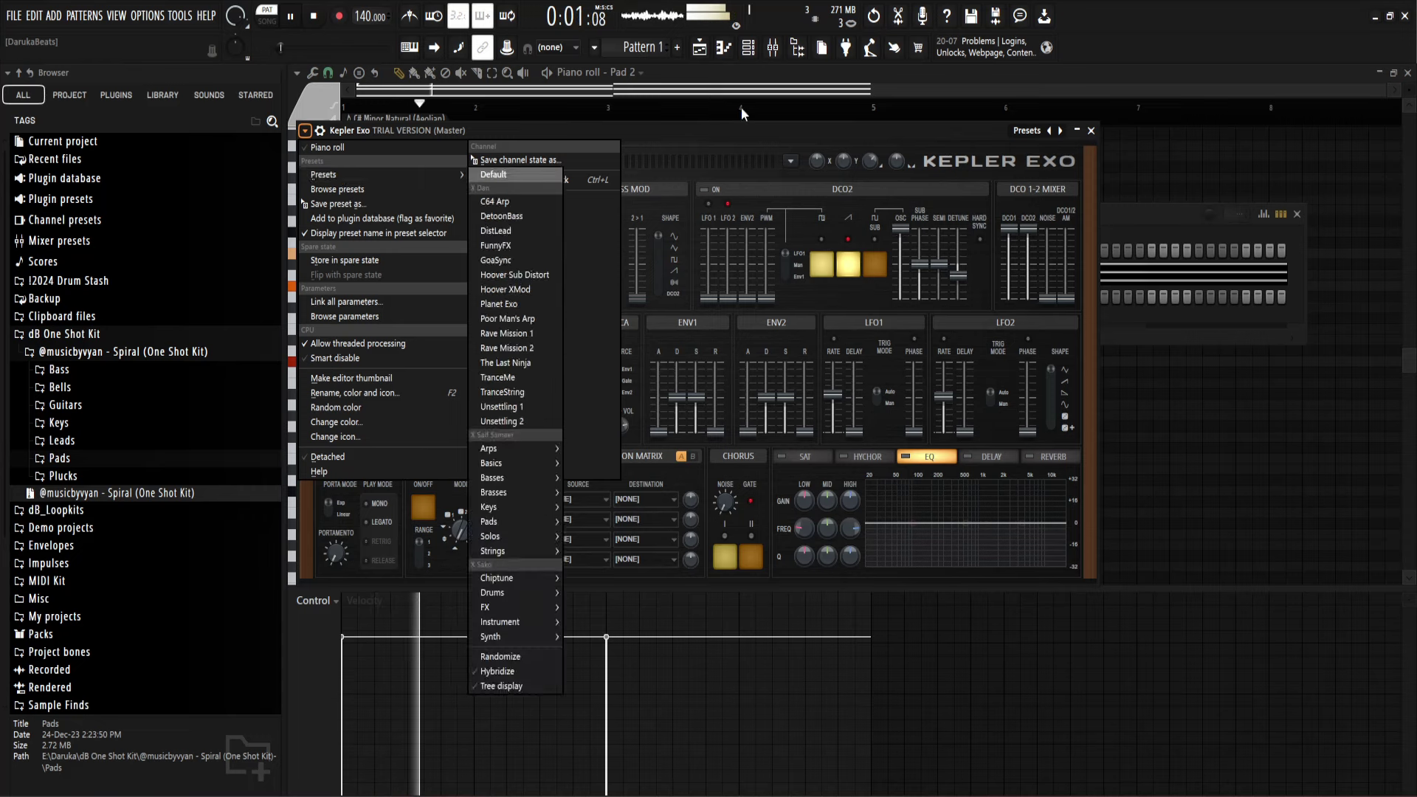
pyautogui.click(828, 134)
pyautogui.click(1091, 131)
pyautogui.rightClick(537, 295)
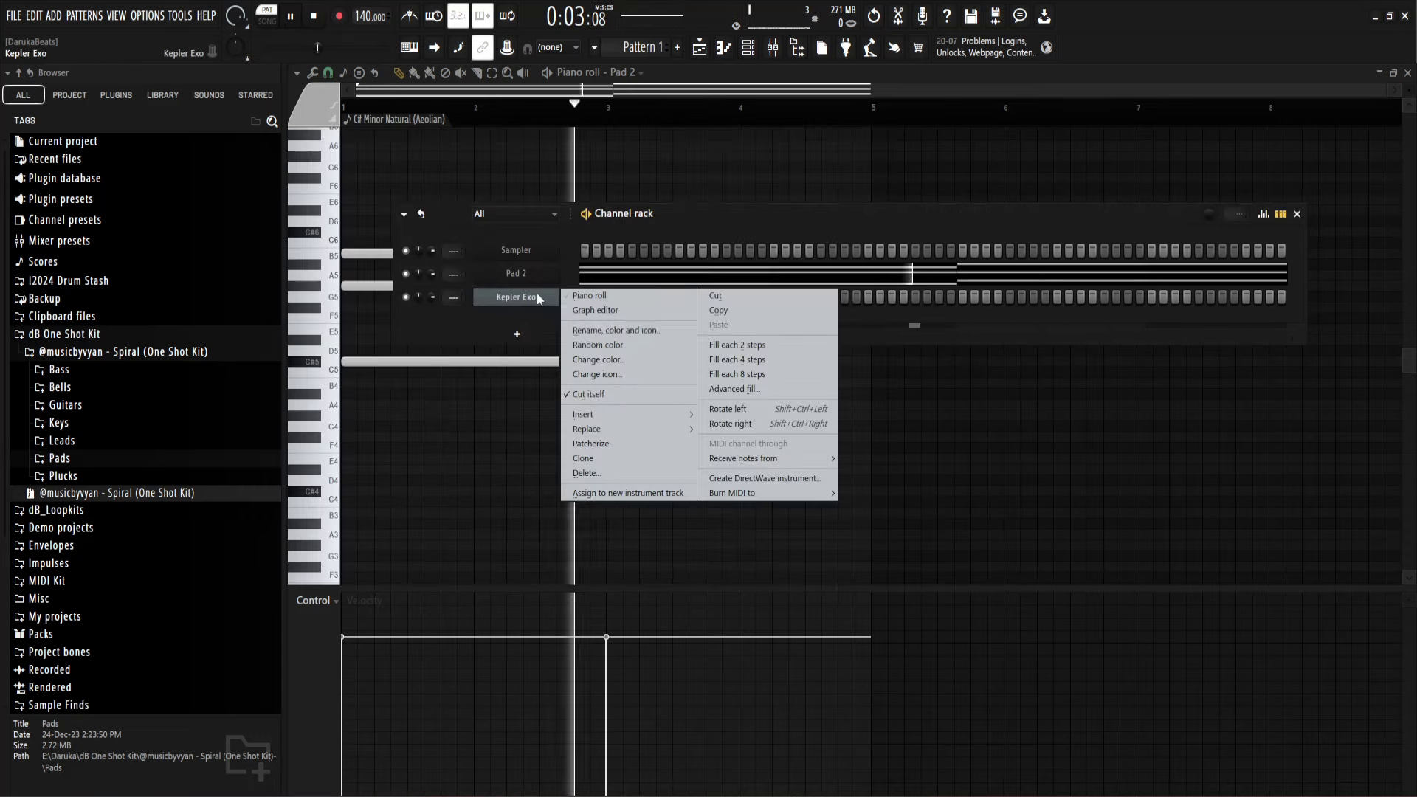
pyautogui.moveTo(597, 433)
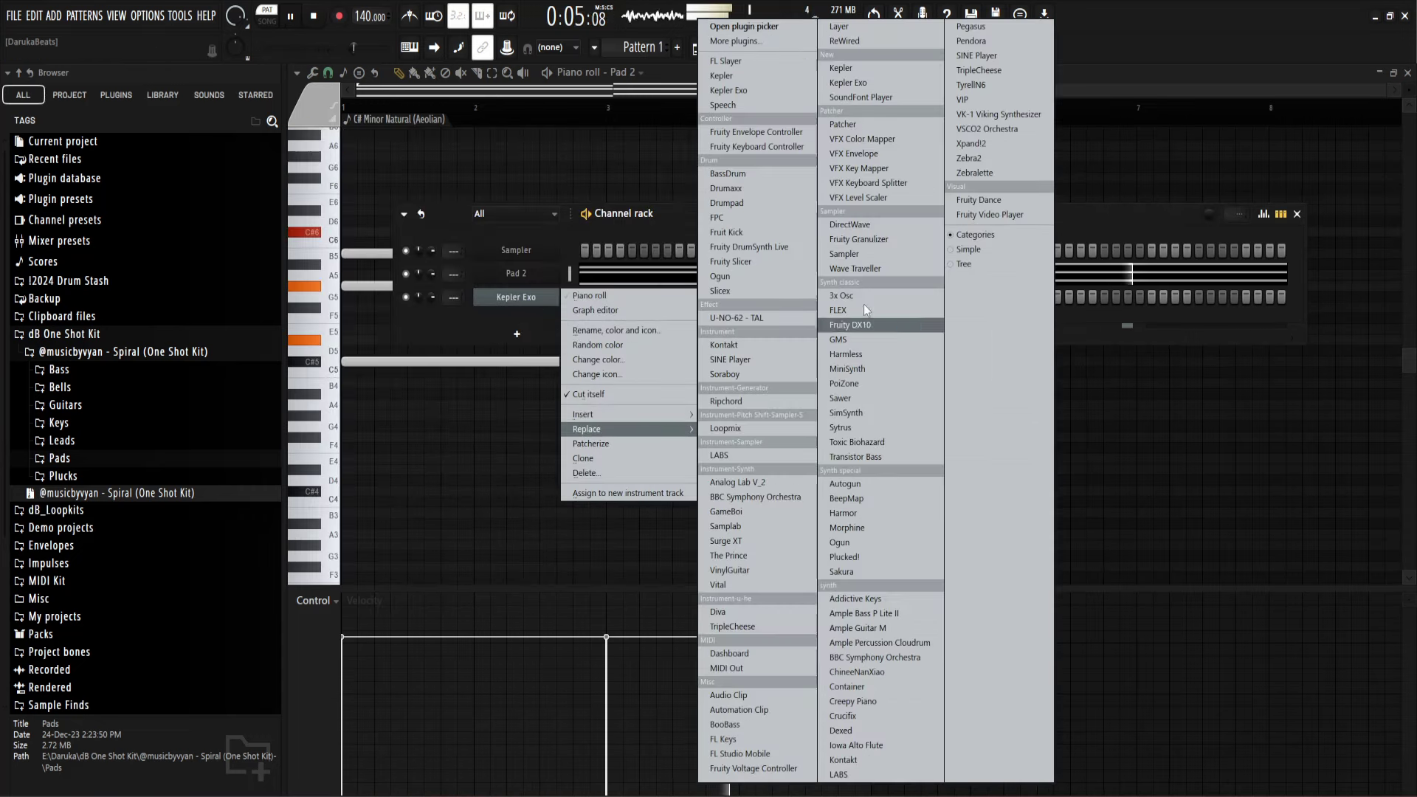
pyautogui.click(874, 67)
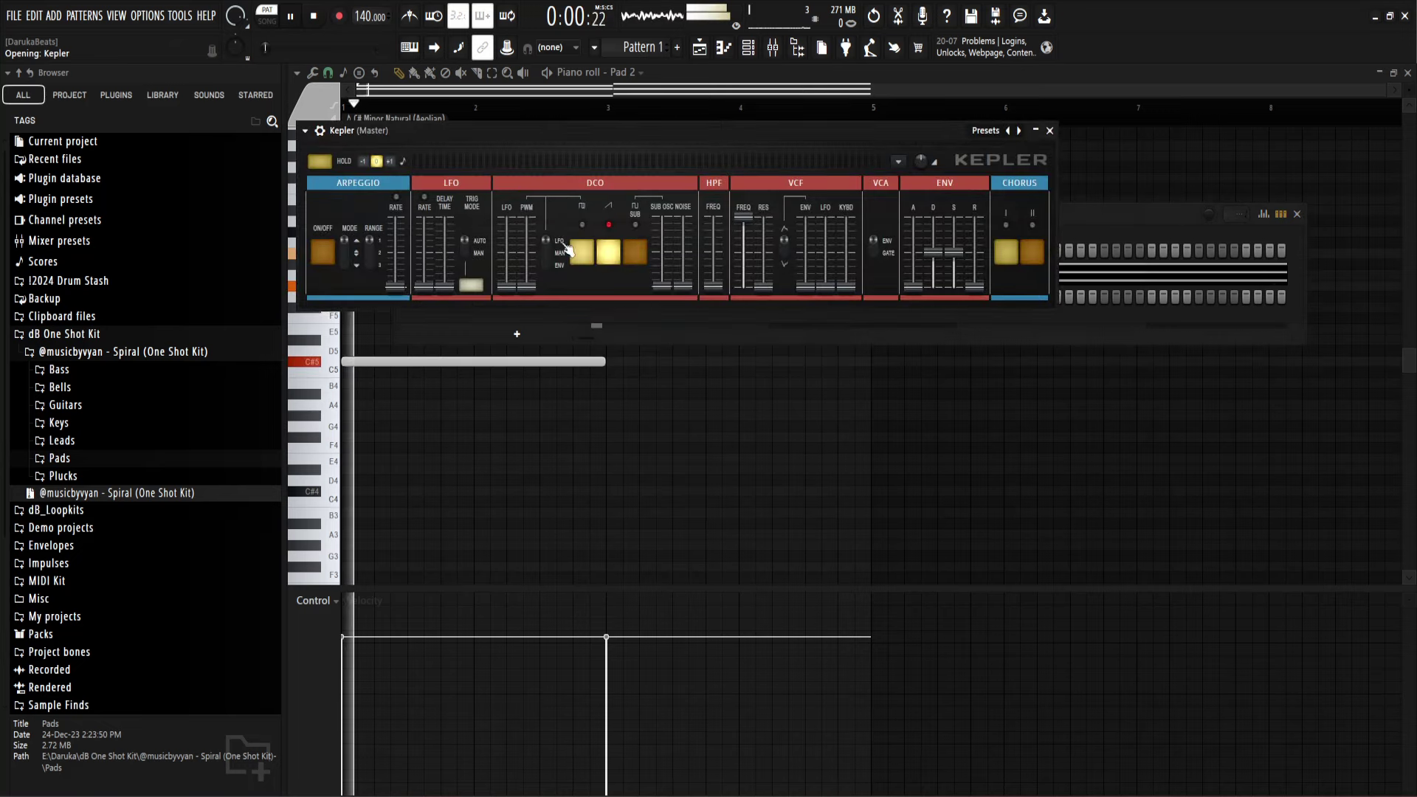
# Step: Load Kepler's Clearance preset and step through the neighbouring Carfisa and Emeralda presets
pyautogui.click(985, 134)
pyautogui.click(1059, 319)
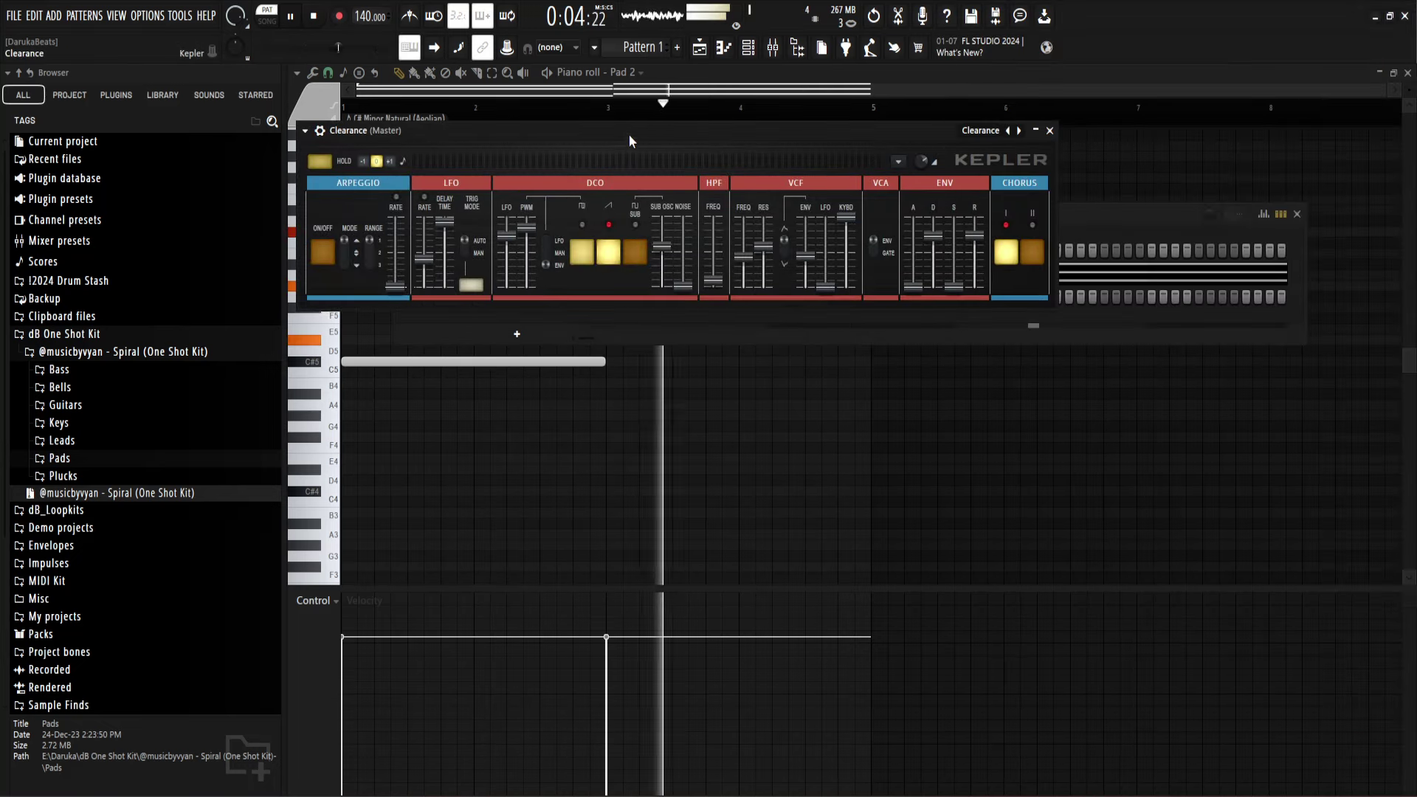
pyautogui.moveTo(629, 135); pyautogui.dragTo(747, 262)
pyautogui.click(1008, 254)
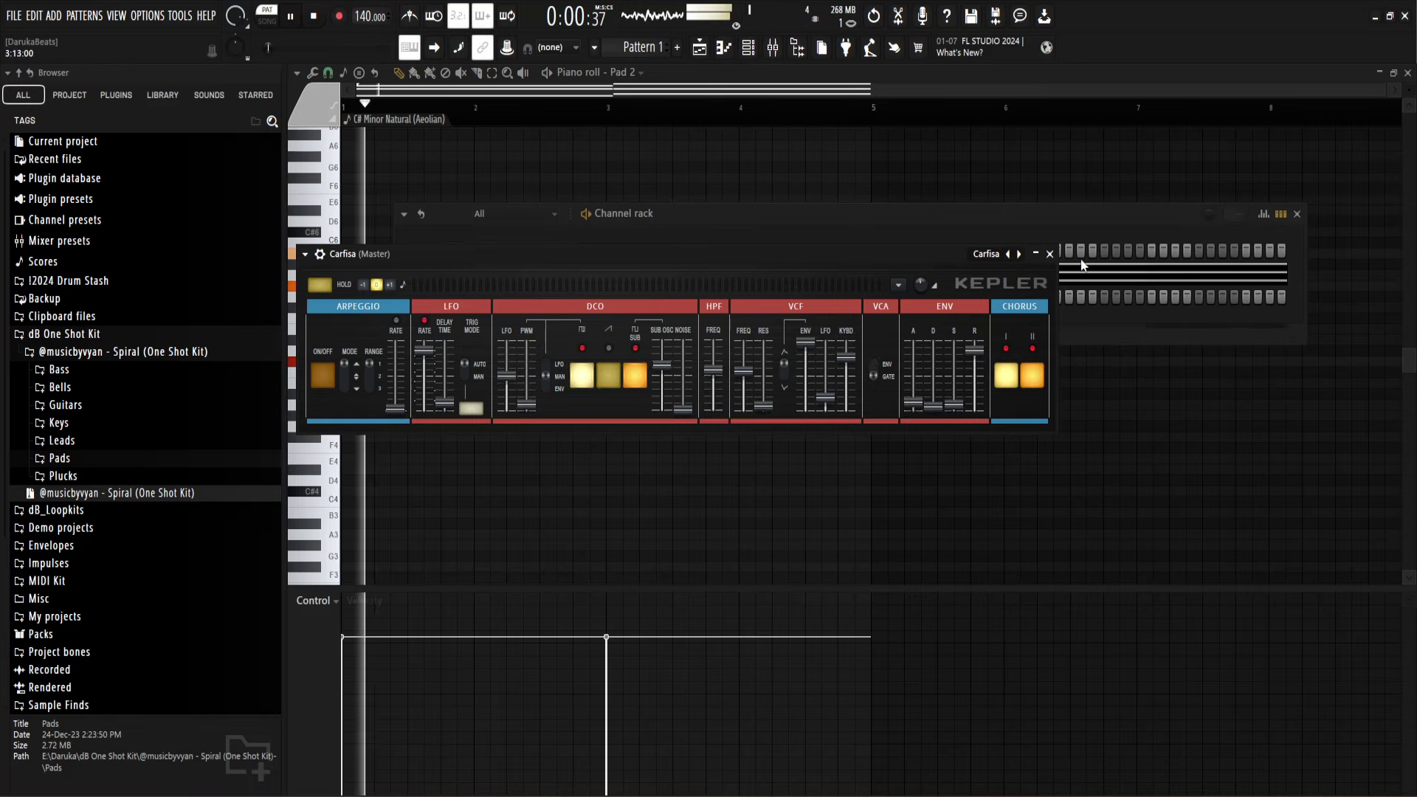
pyautogui.click(1020, 253)
# Step: Try the Acceletrosonic, Agilectone and Beamitron presets in Kepler
pyautogui.click(991, 256)
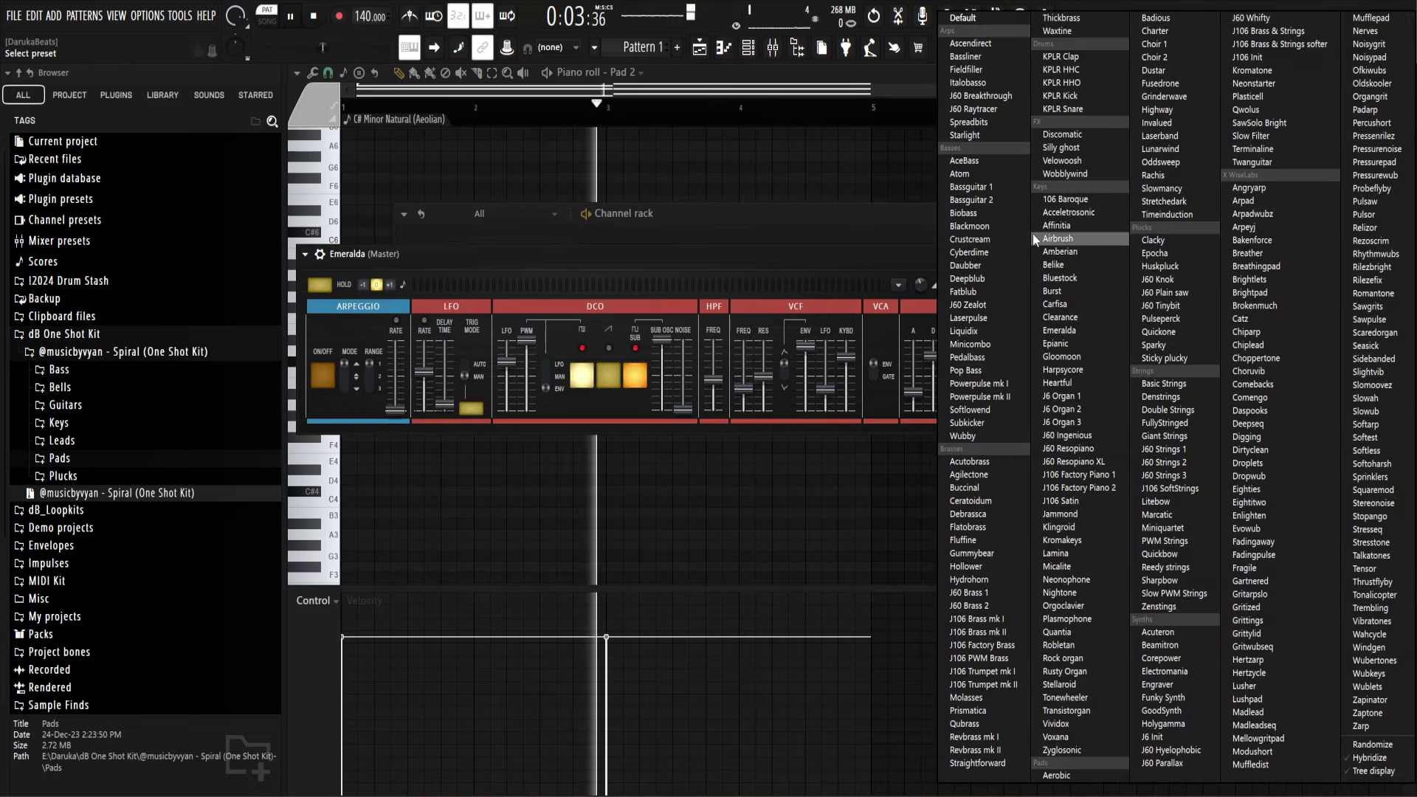
pyautogui.click(1057, 213)
pyautogui.click(1000, 256)
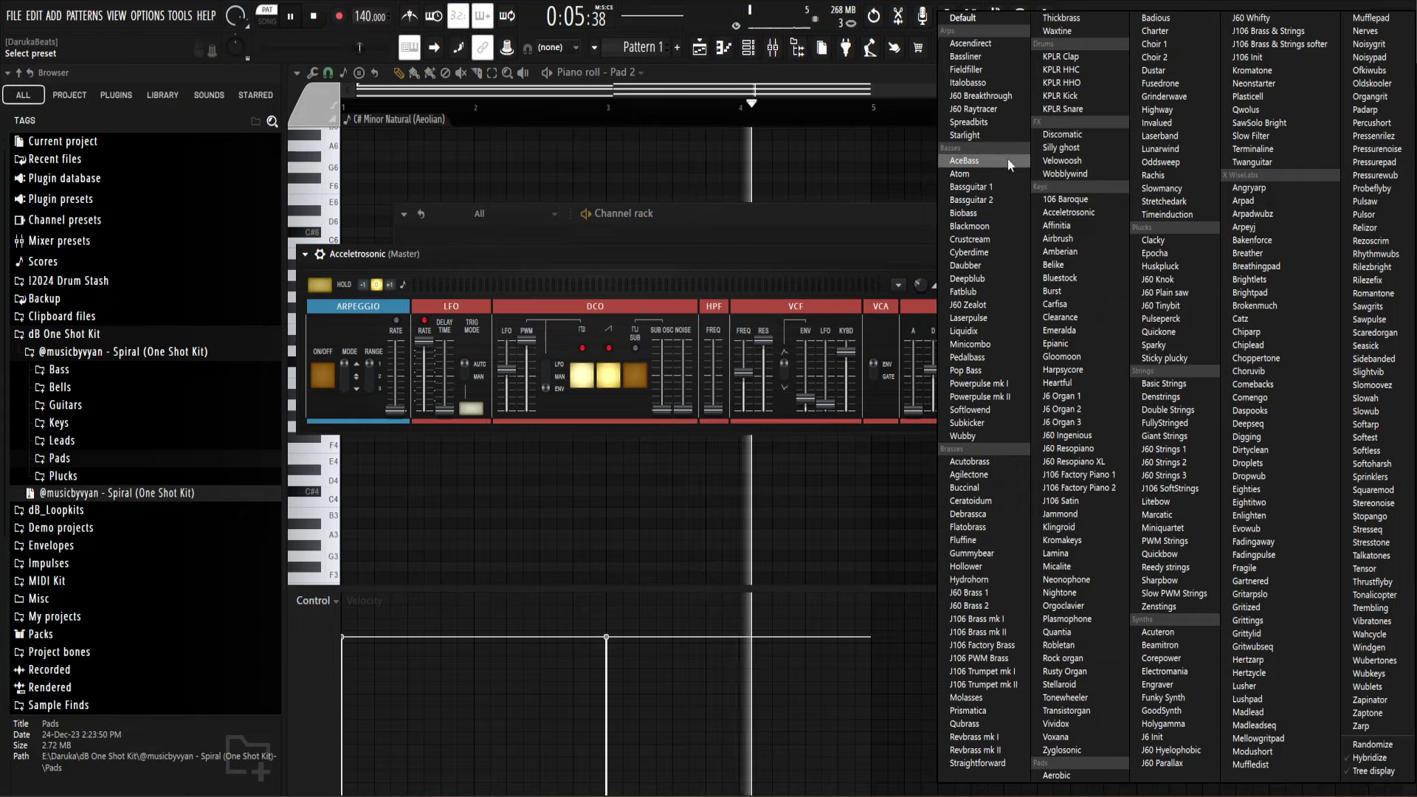
pyautogui.click(969, 474)
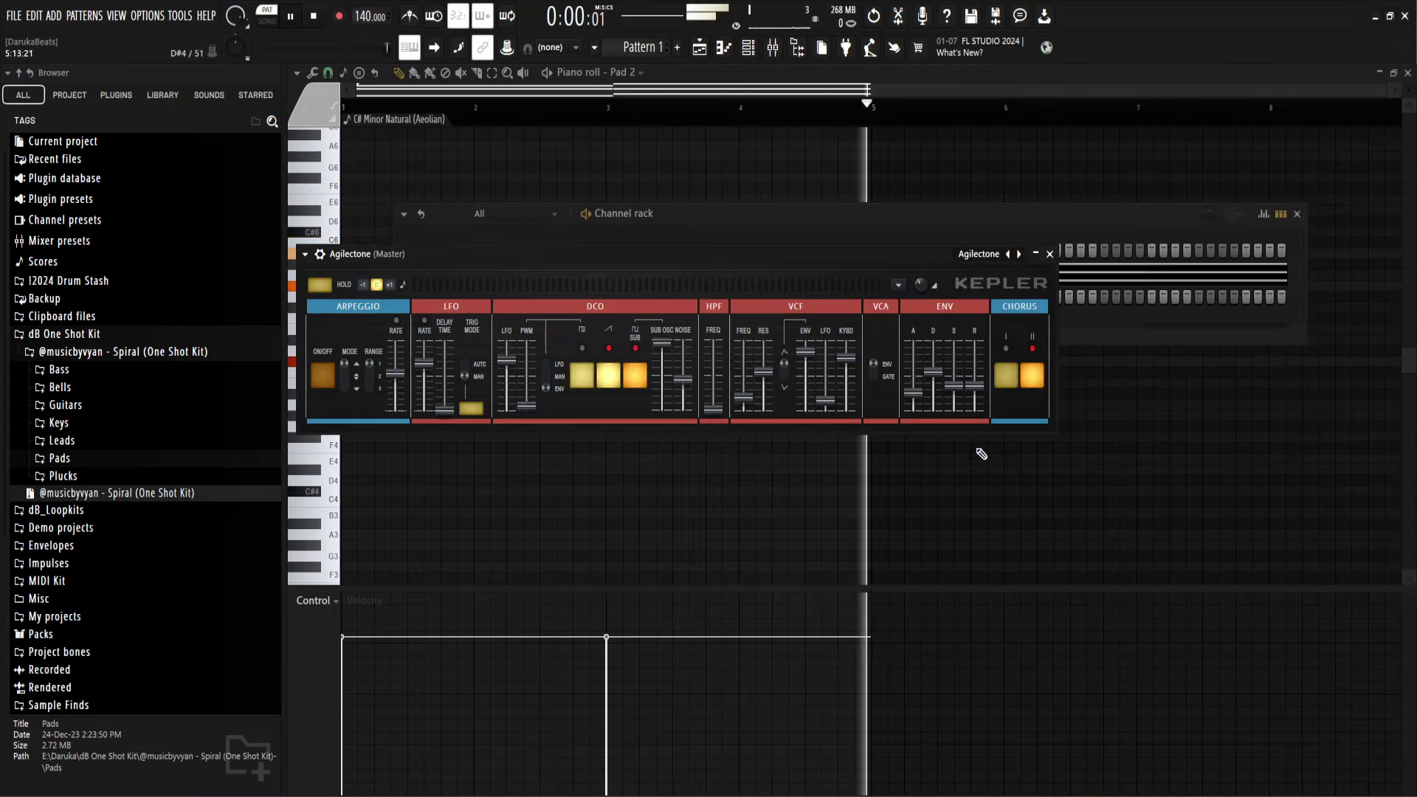
pyautogui.click(991, 257)
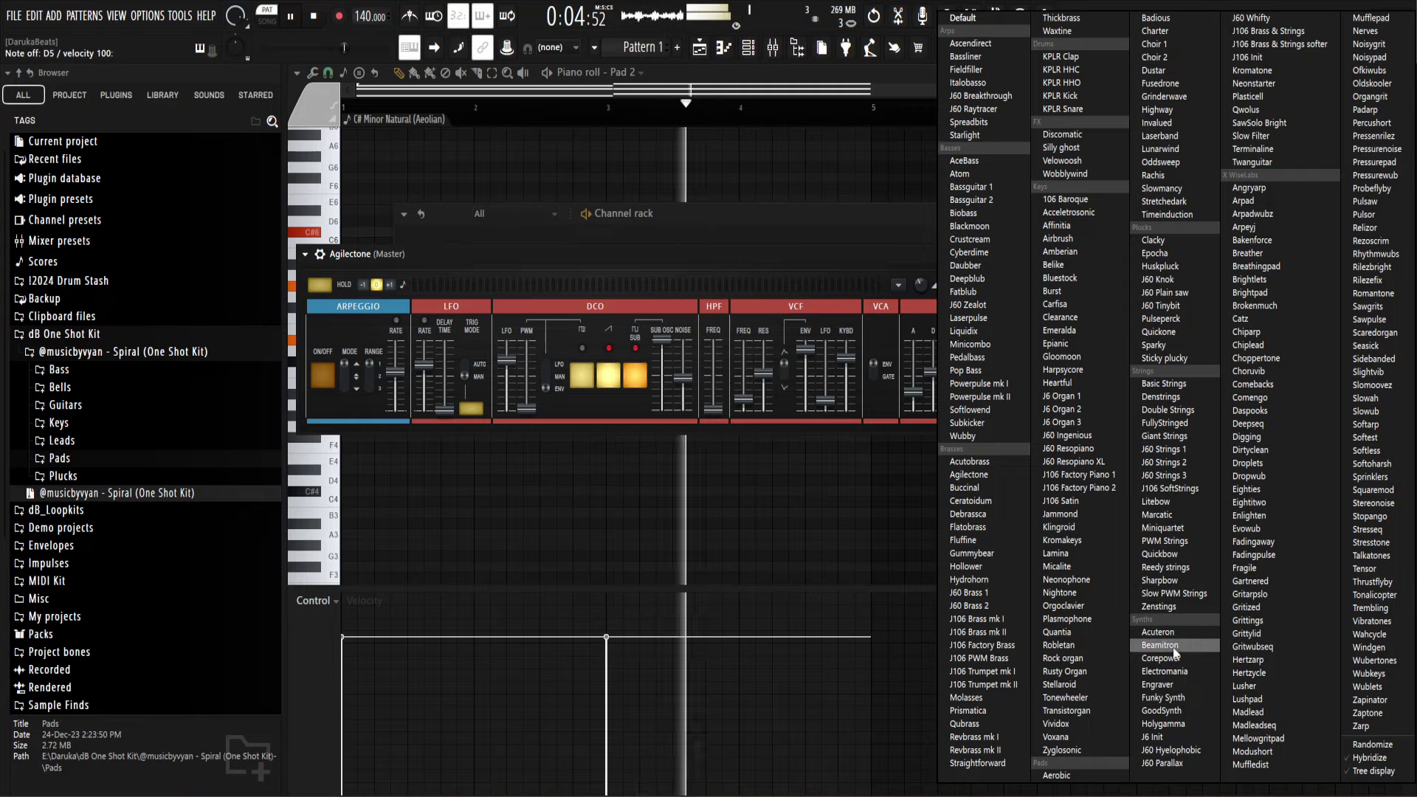
pyautogui.click(1160, 645)
# Step: Load the Brightpad preset in Kepler and open that channel's piano roll
pyautogui.click(986, 254)
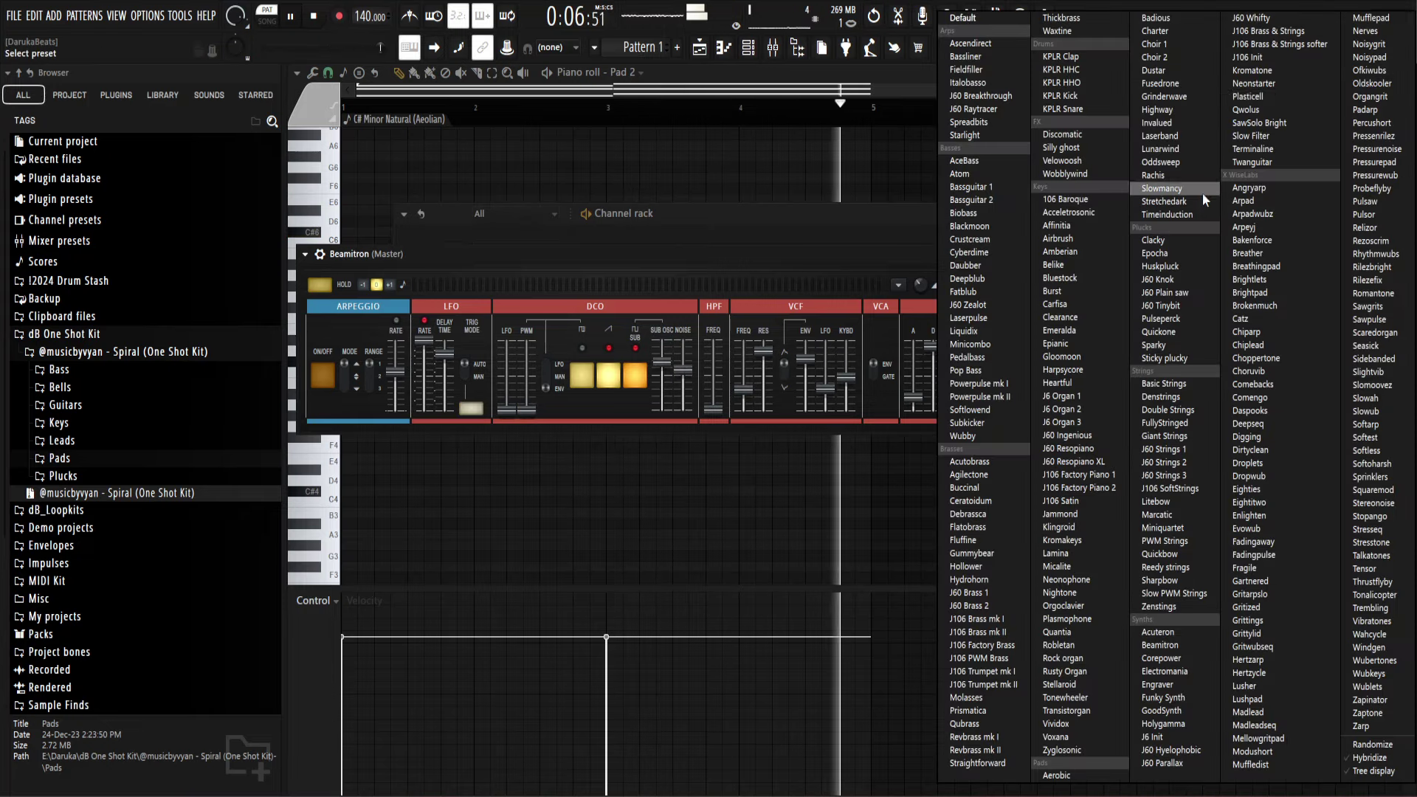
pyautogui.click(1250, 292)
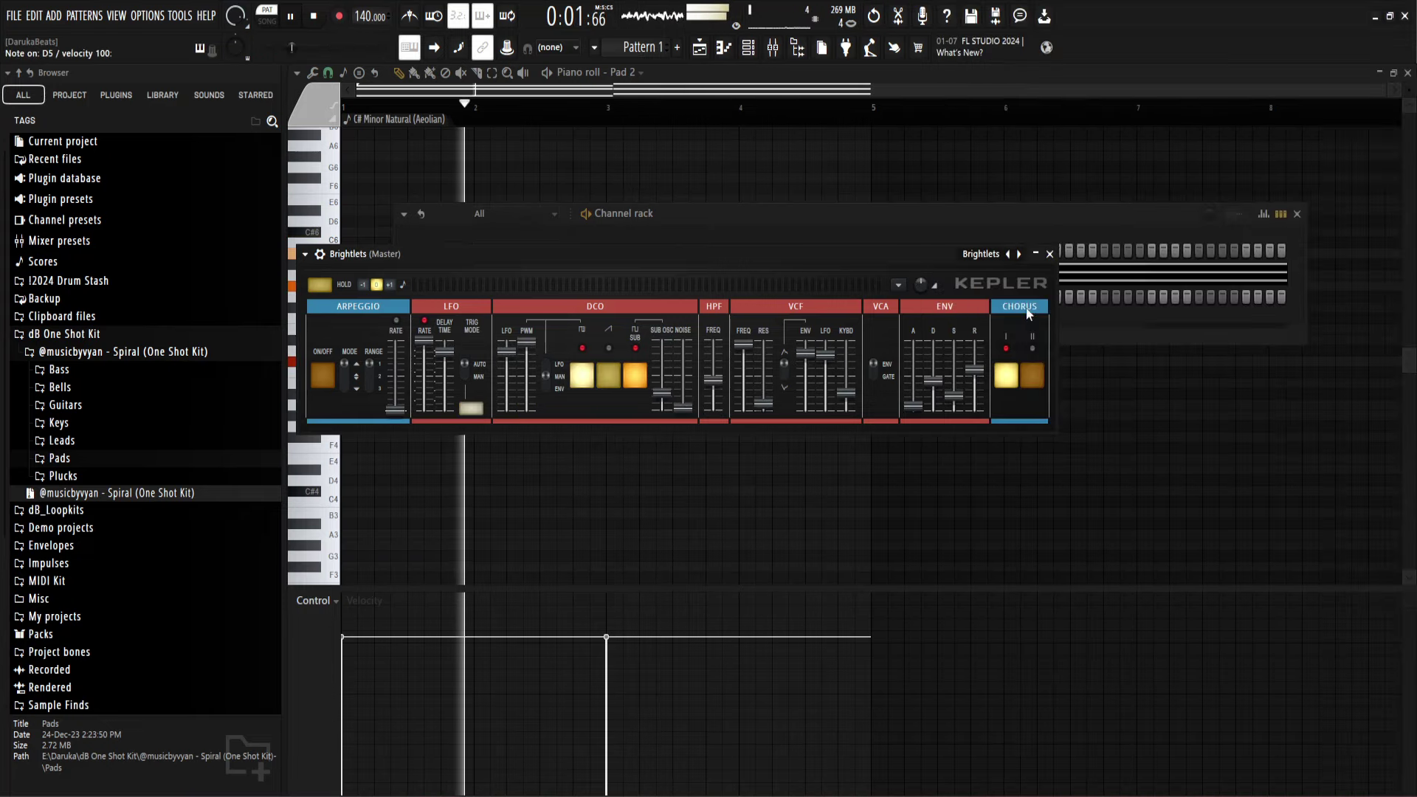
pyautogui.click(1050, 254)
pyautogui.rightClick(576, 296)
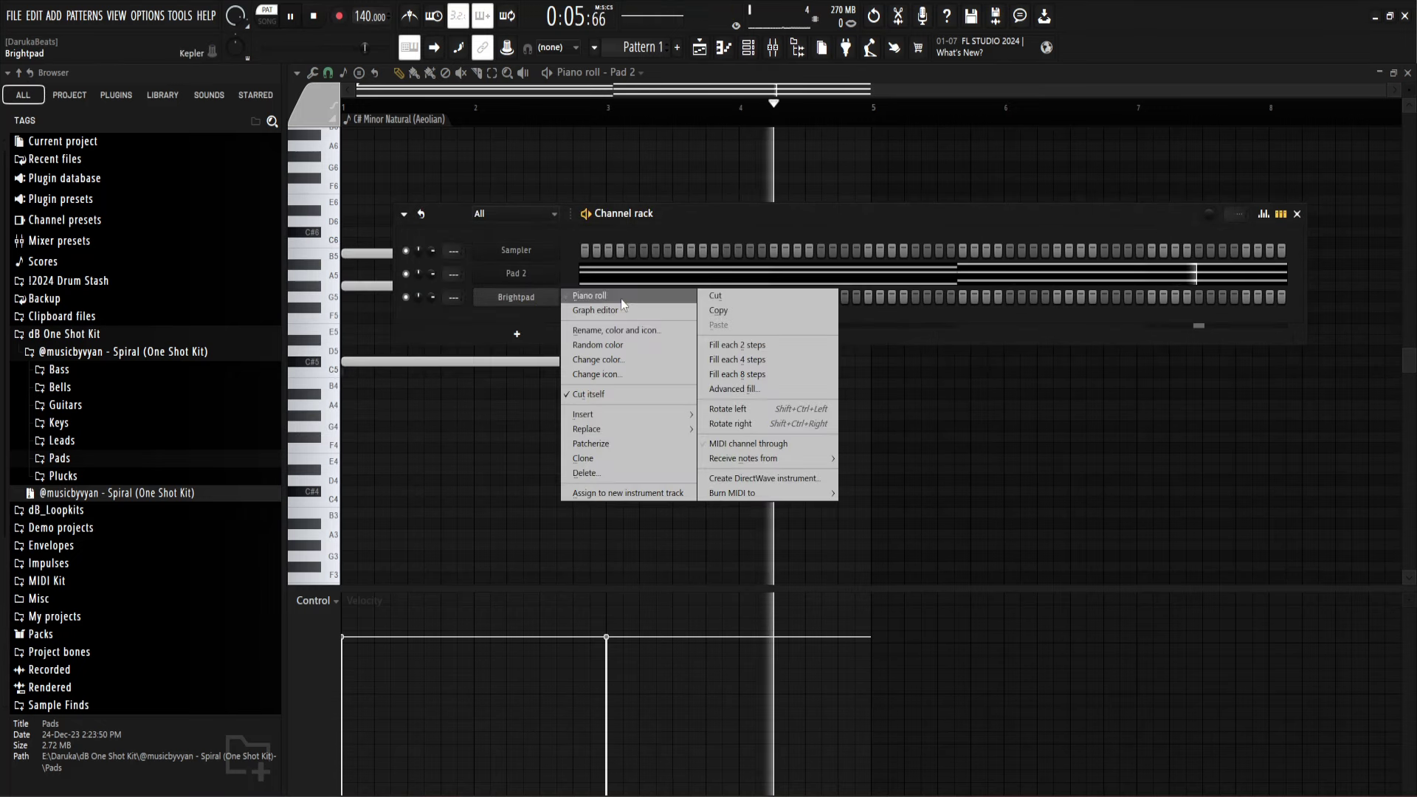
pyautogui.click(622, 298)
# Step: Draw staggered C#5, G#5 and B5 notes starting at bar 1, mid-bar 1 and bar 2, all ending at bar 3, and audition them
pyautogui.press('space')
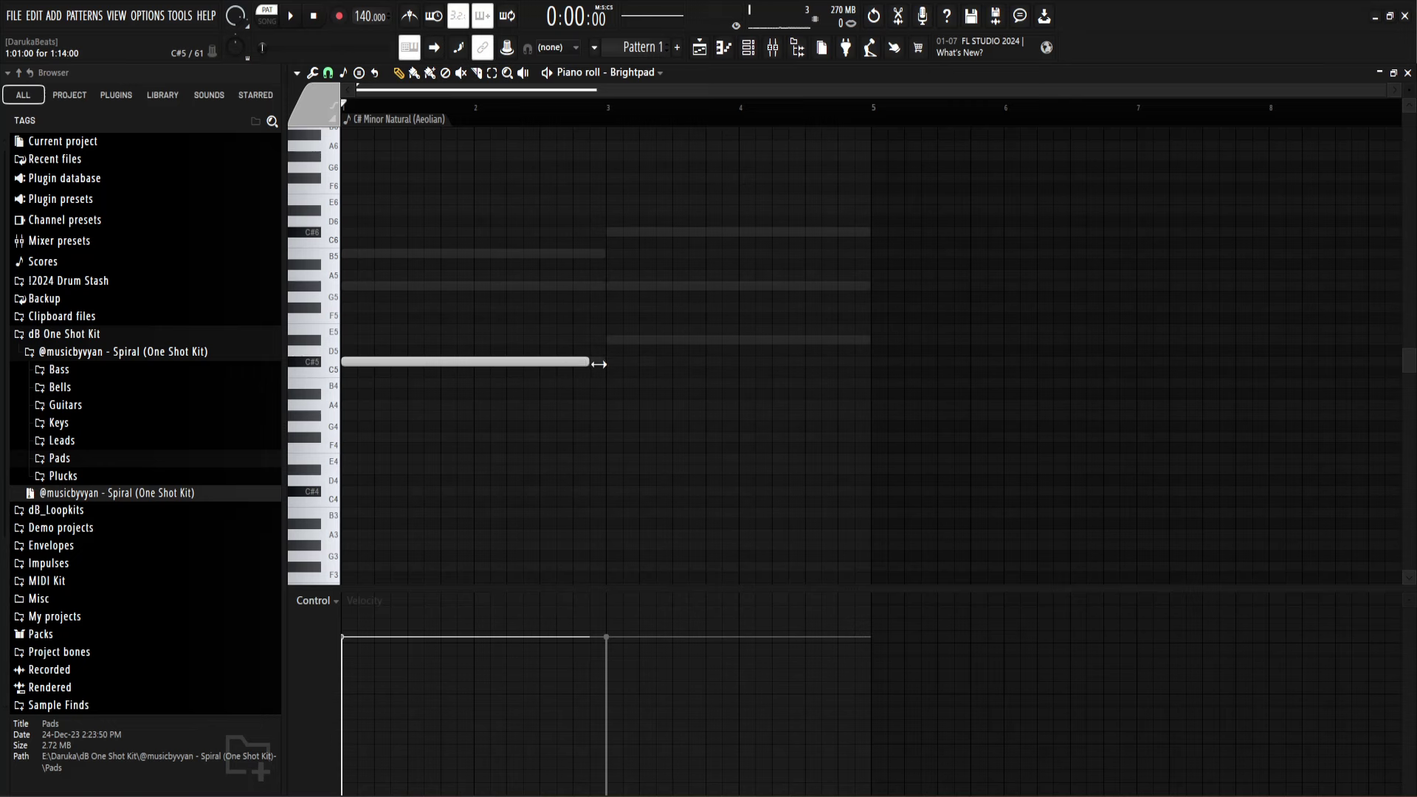
pyautogui.click(404, 285)
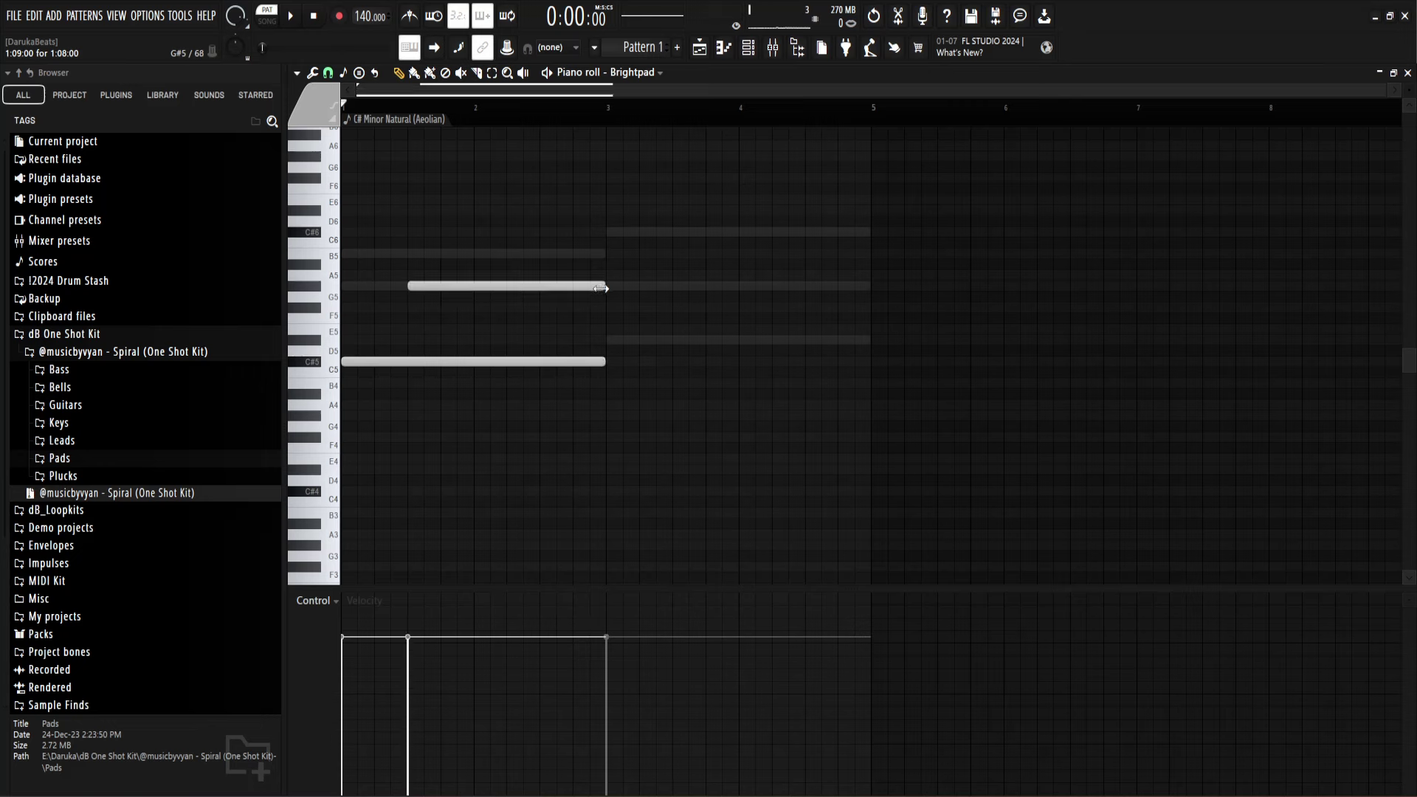
pyautogui.click(483, 256)
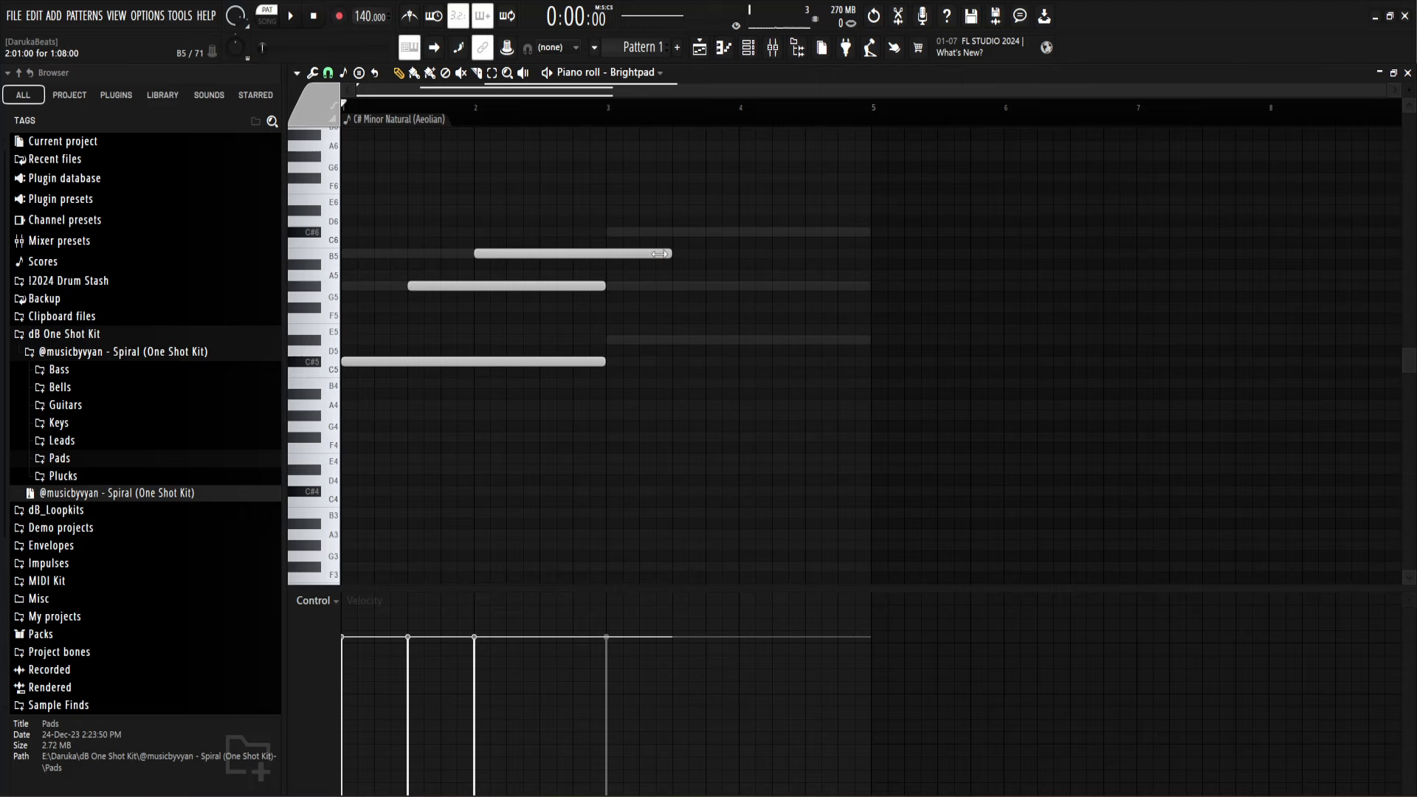
pyautogui.press('space')
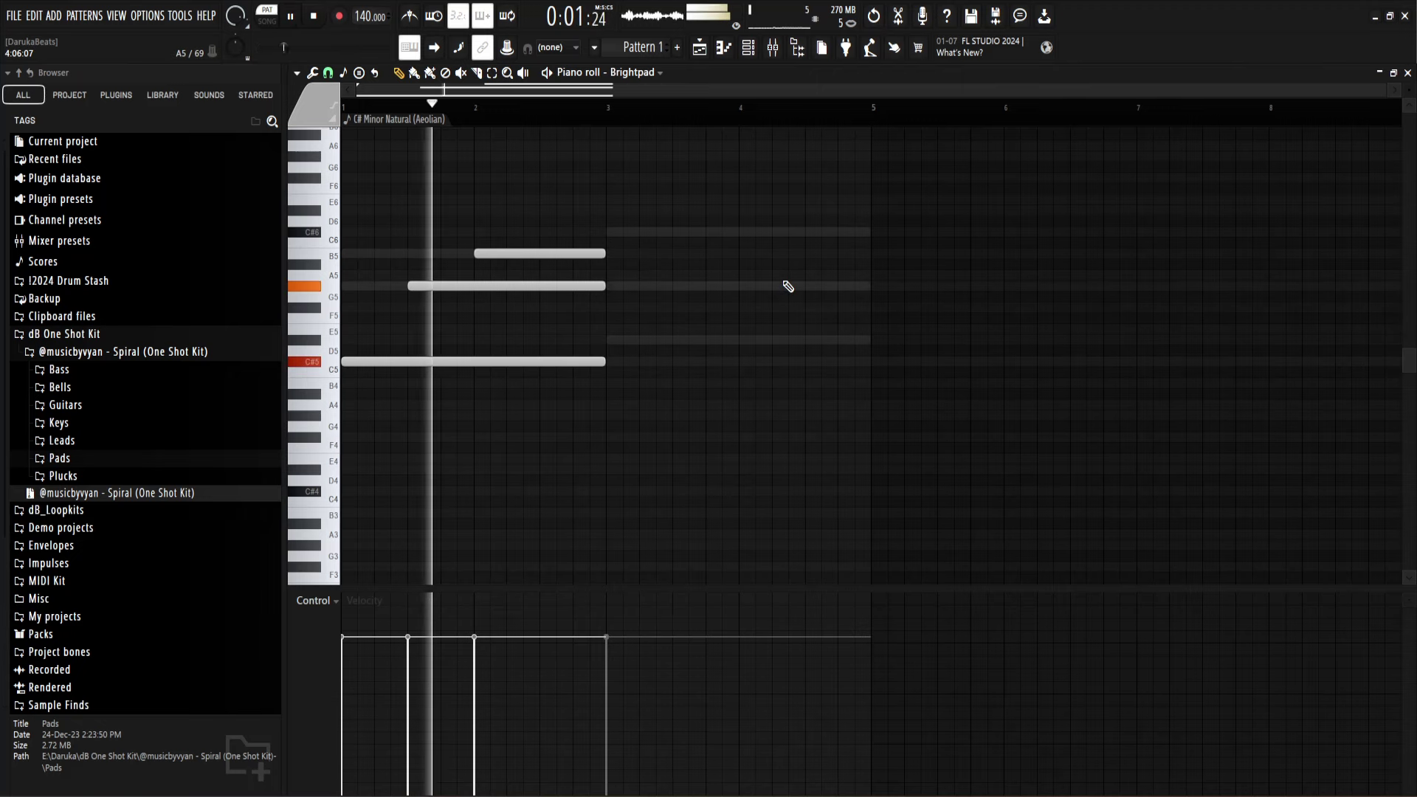
# Step: Draw staggered D#5, G#5, C#6 and E6 notes starting at bar 3, mid-bar 3, bar 4 and mid-bar 4, all ending at bar 5, and audition them
pyautogui.press('space')
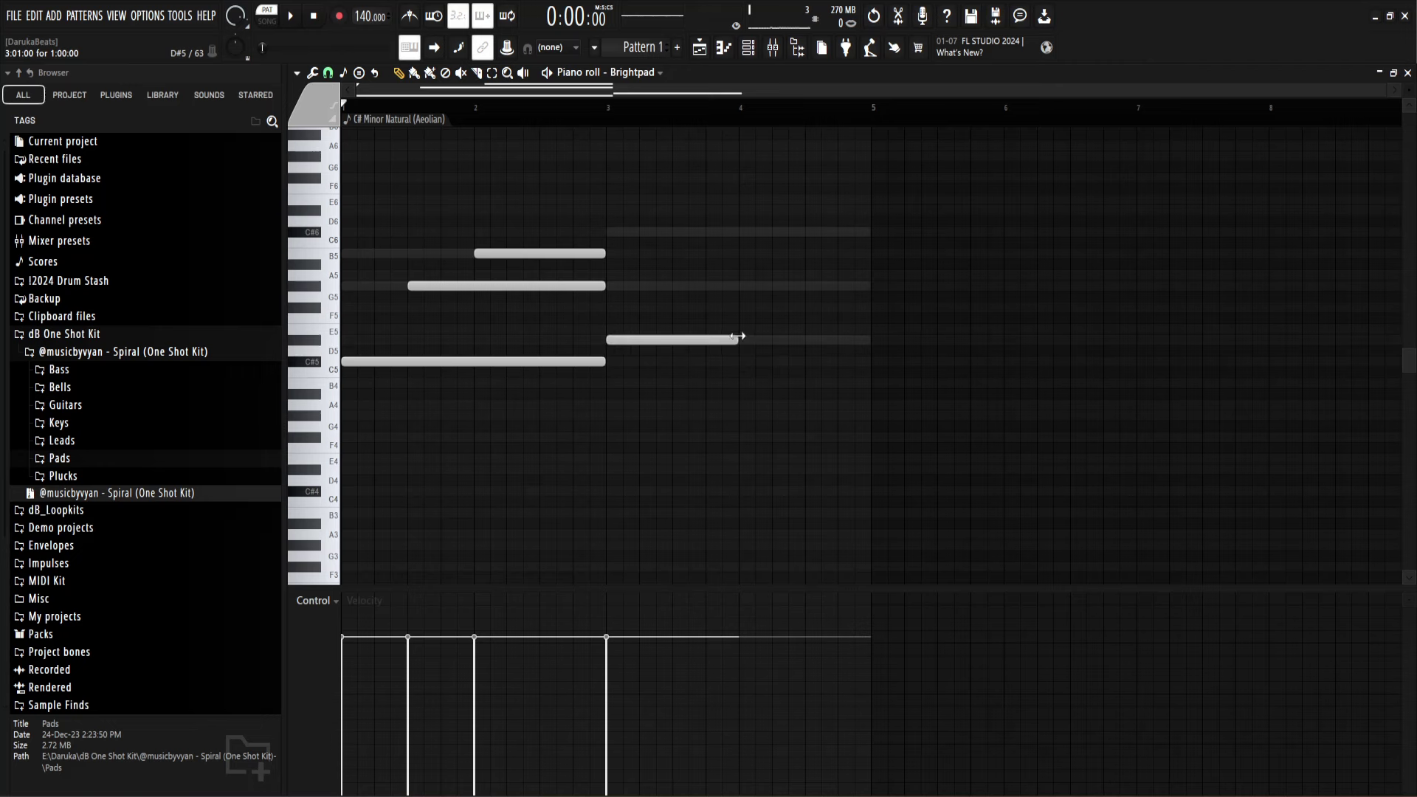
pyautogui.click(677, 285)
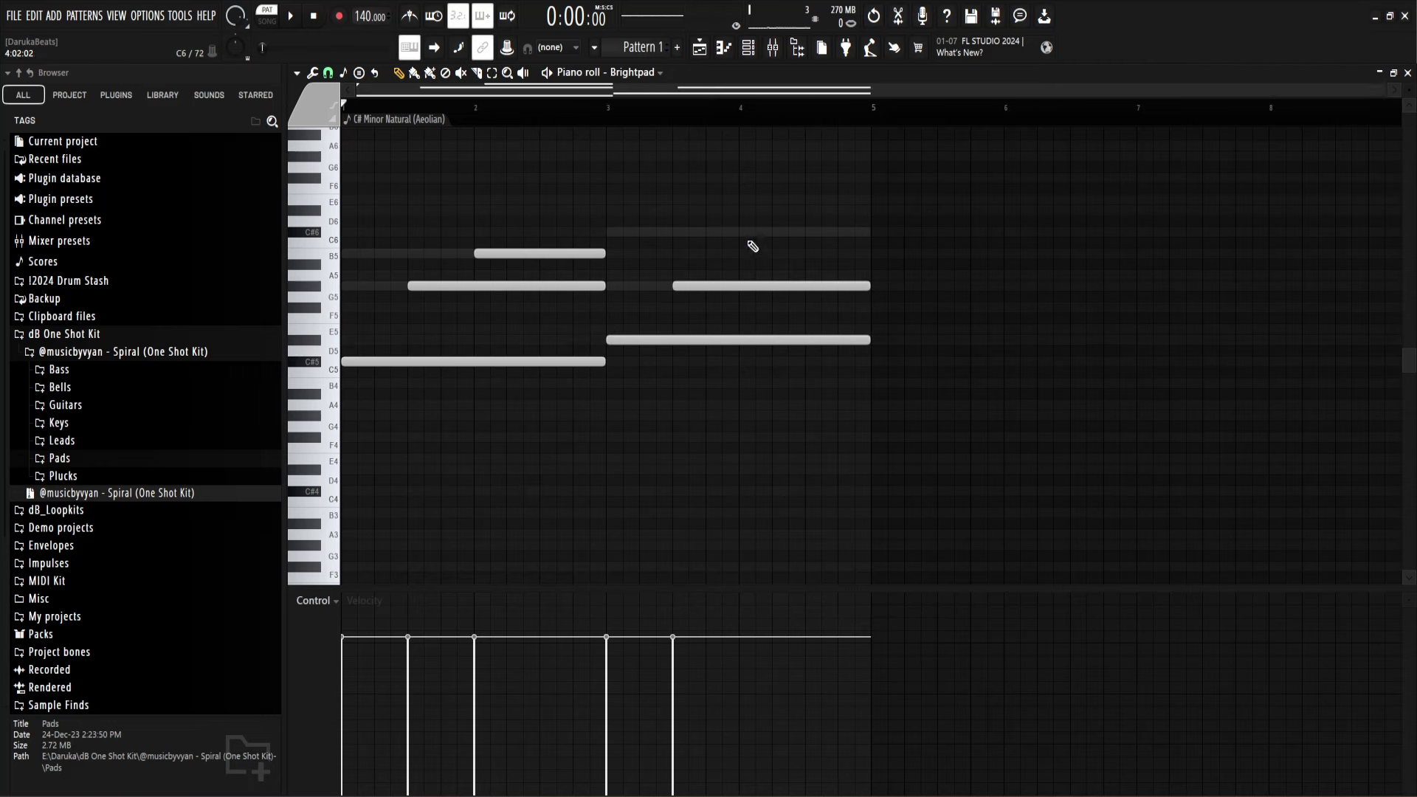
pyautogui.click(774, 231)
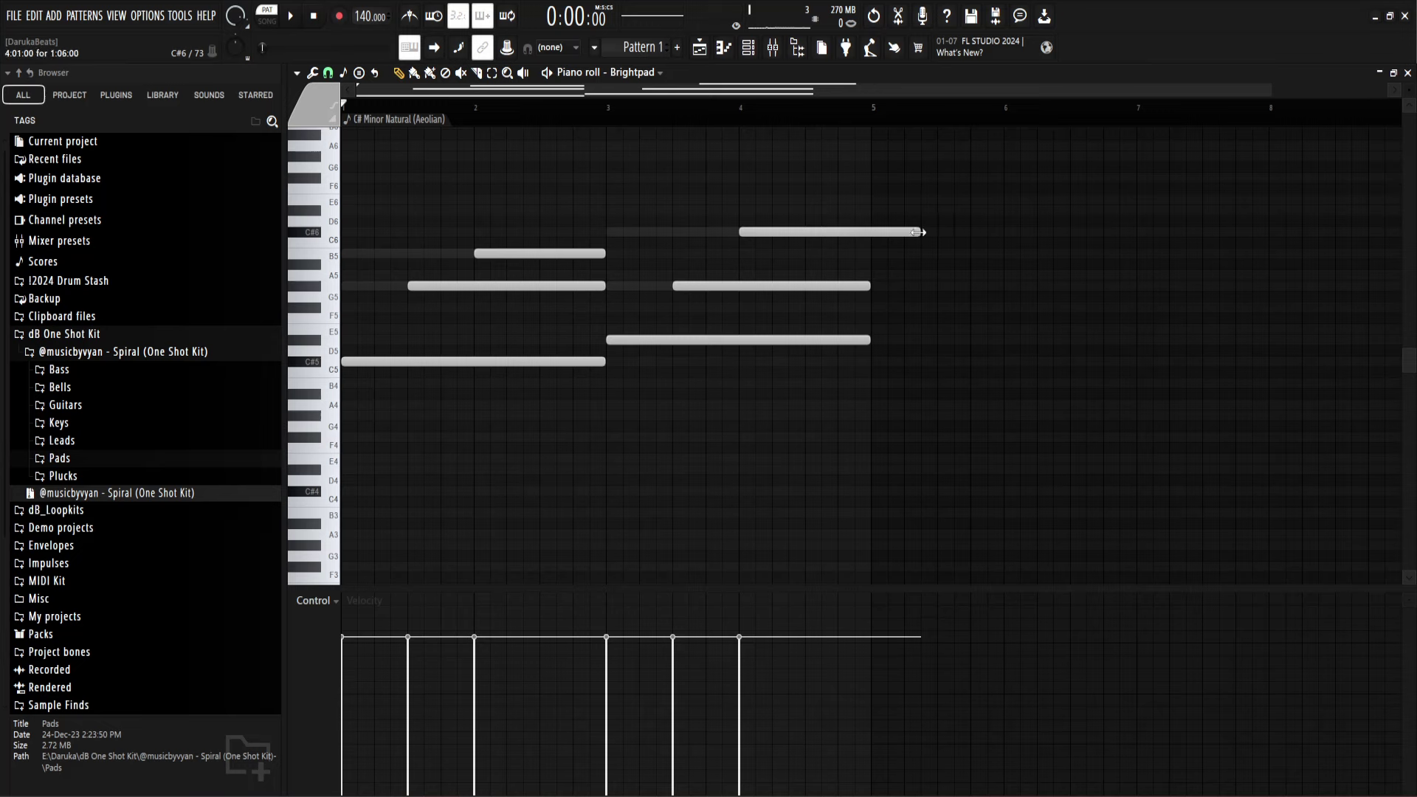
pyautogui.click(805, 202)
pyautogui.press('space')
pyautogui.moveTo(937, 199); pyautogui.dragTo(876, 237)
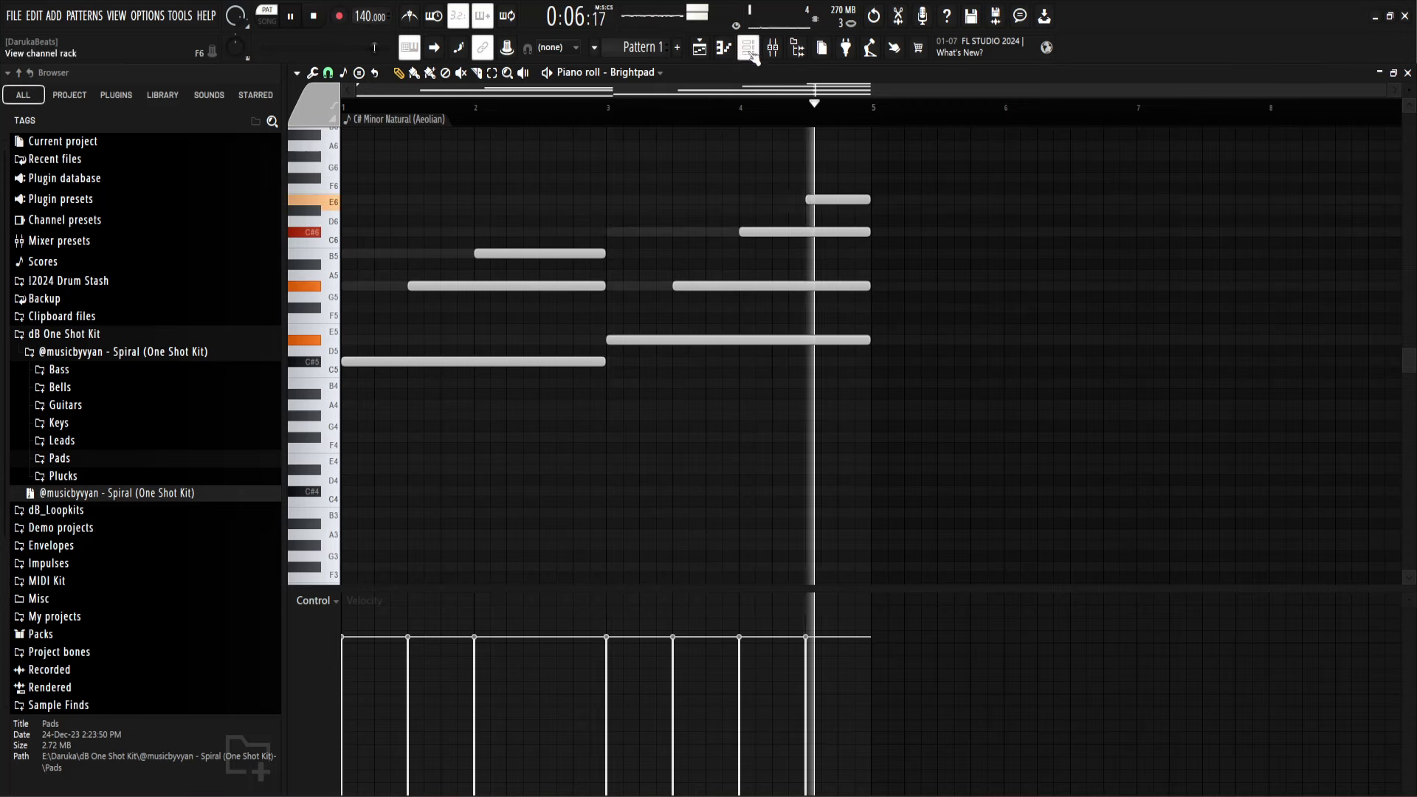
# Step: Set the attack time of Pad 2's volume envelope to 3% and close the channel settings
pyautogui.press('F6')
pyautogui.click(516, 276)
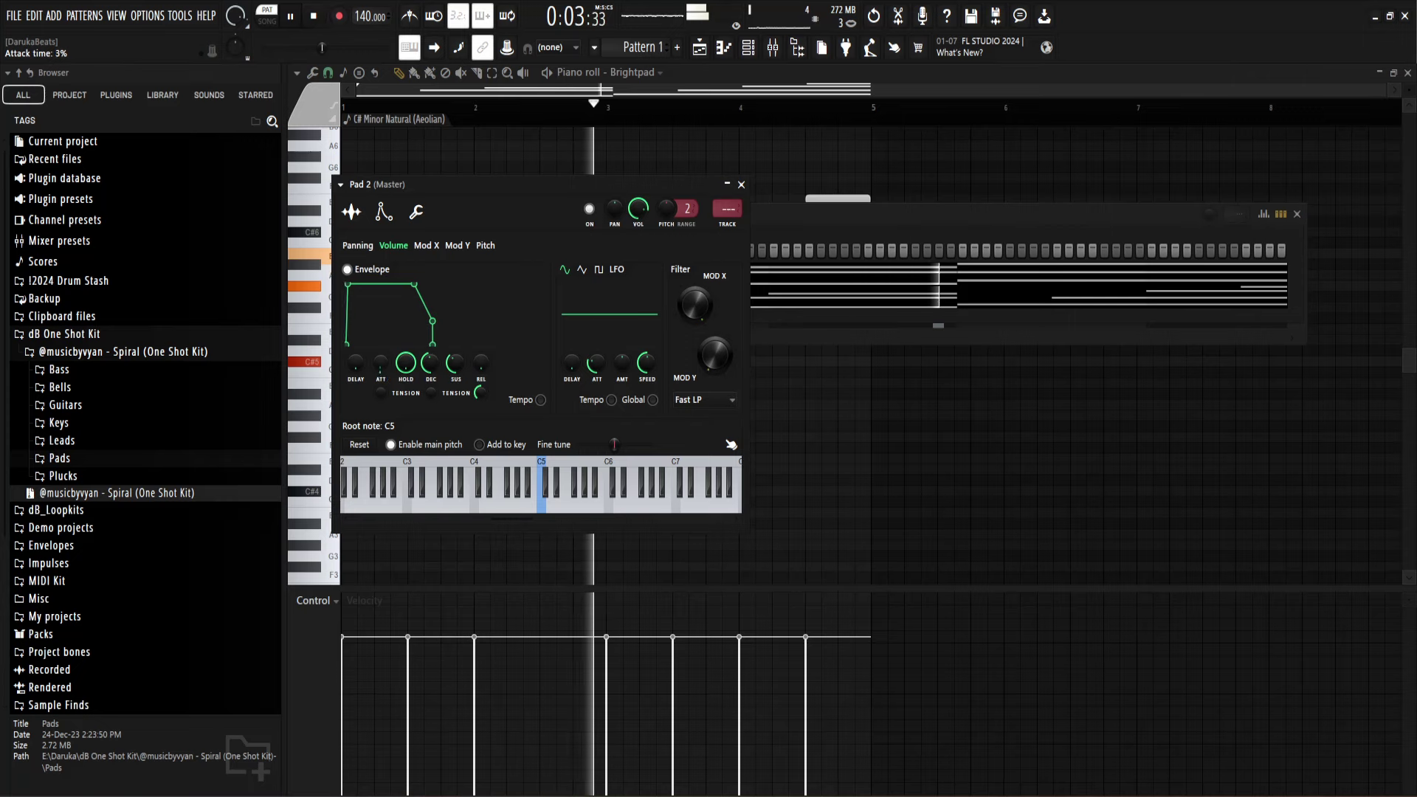
pyautogui.click(736, 184)
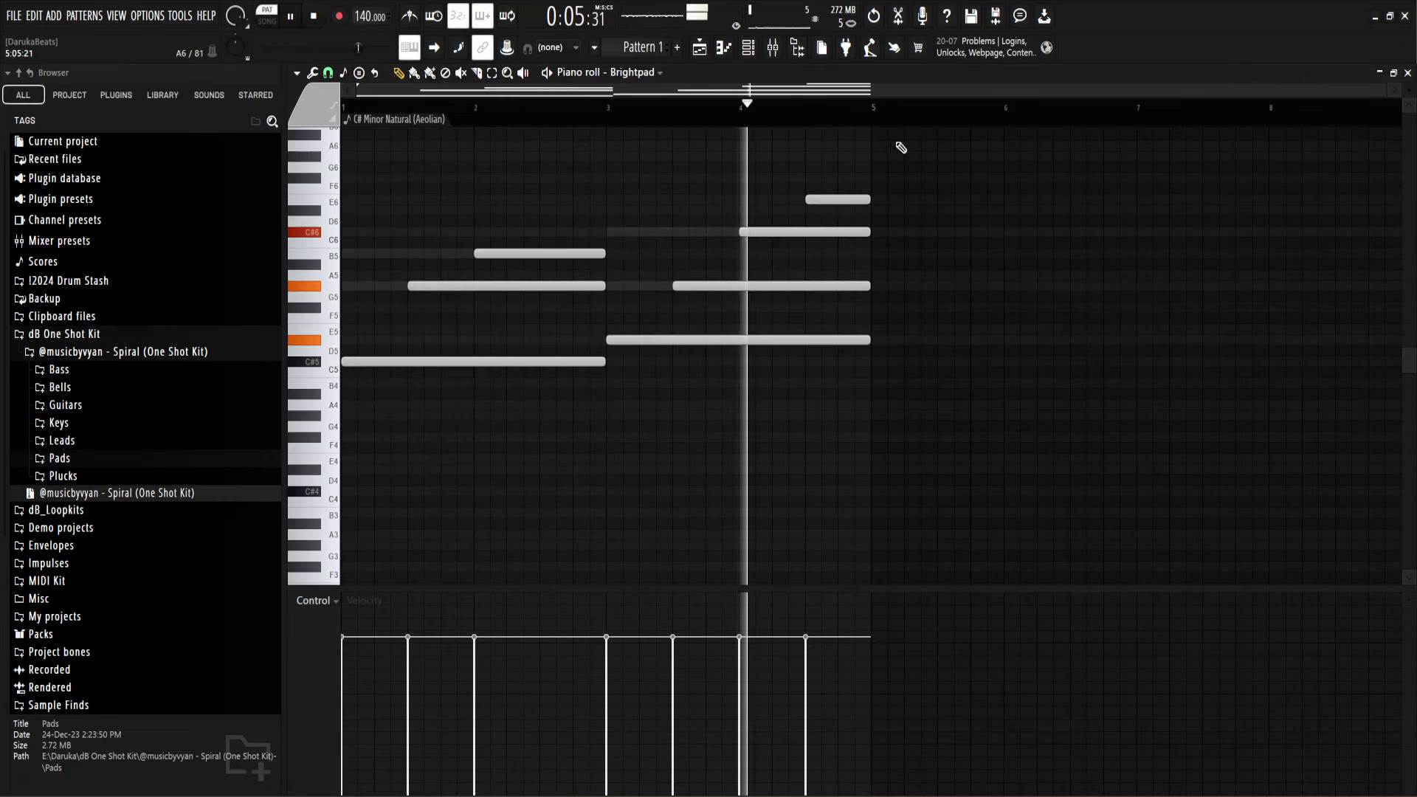
# Step: Review the Brightpad channel's Kepler settings and preset list during playback
pyautogui.click(747, 47)
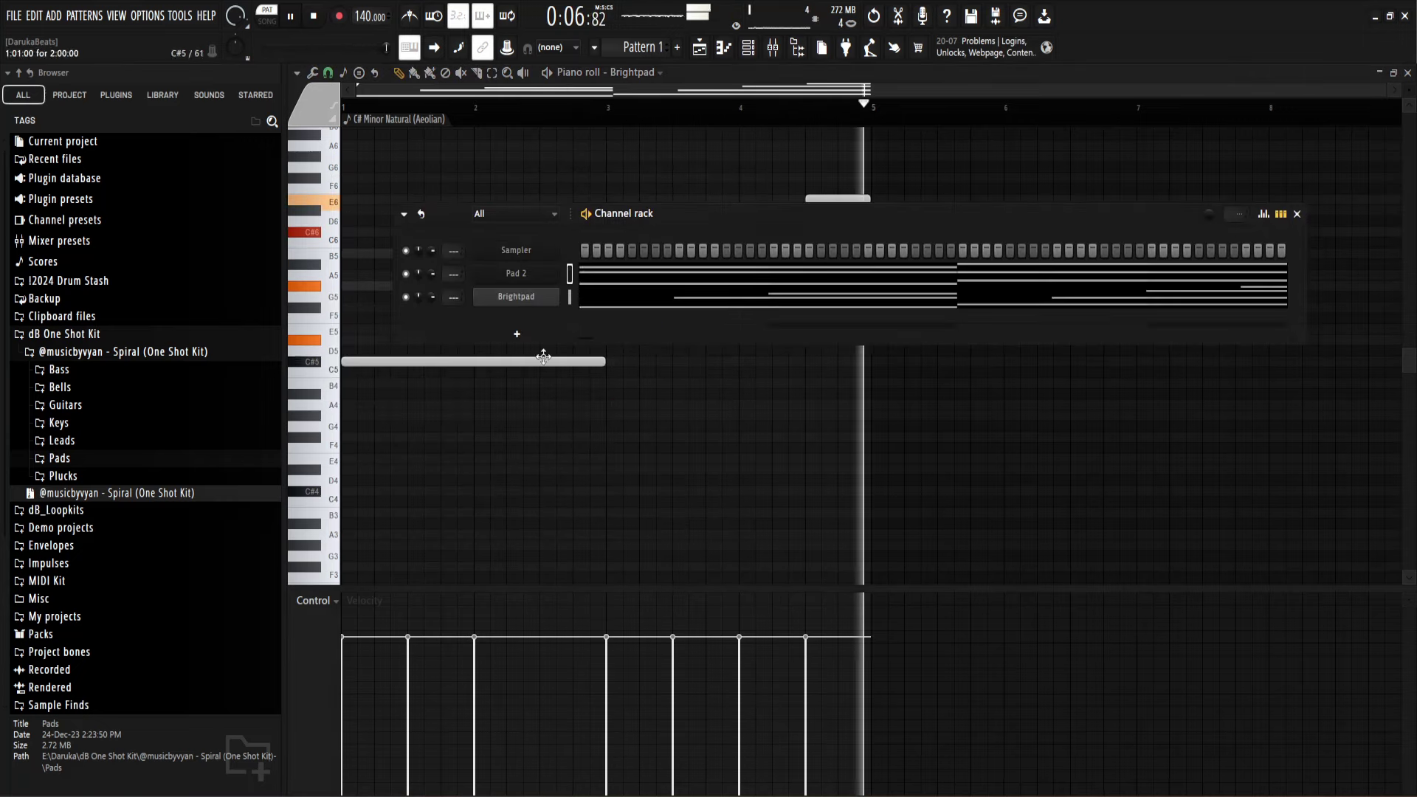
pyautogui.click(507, 301)
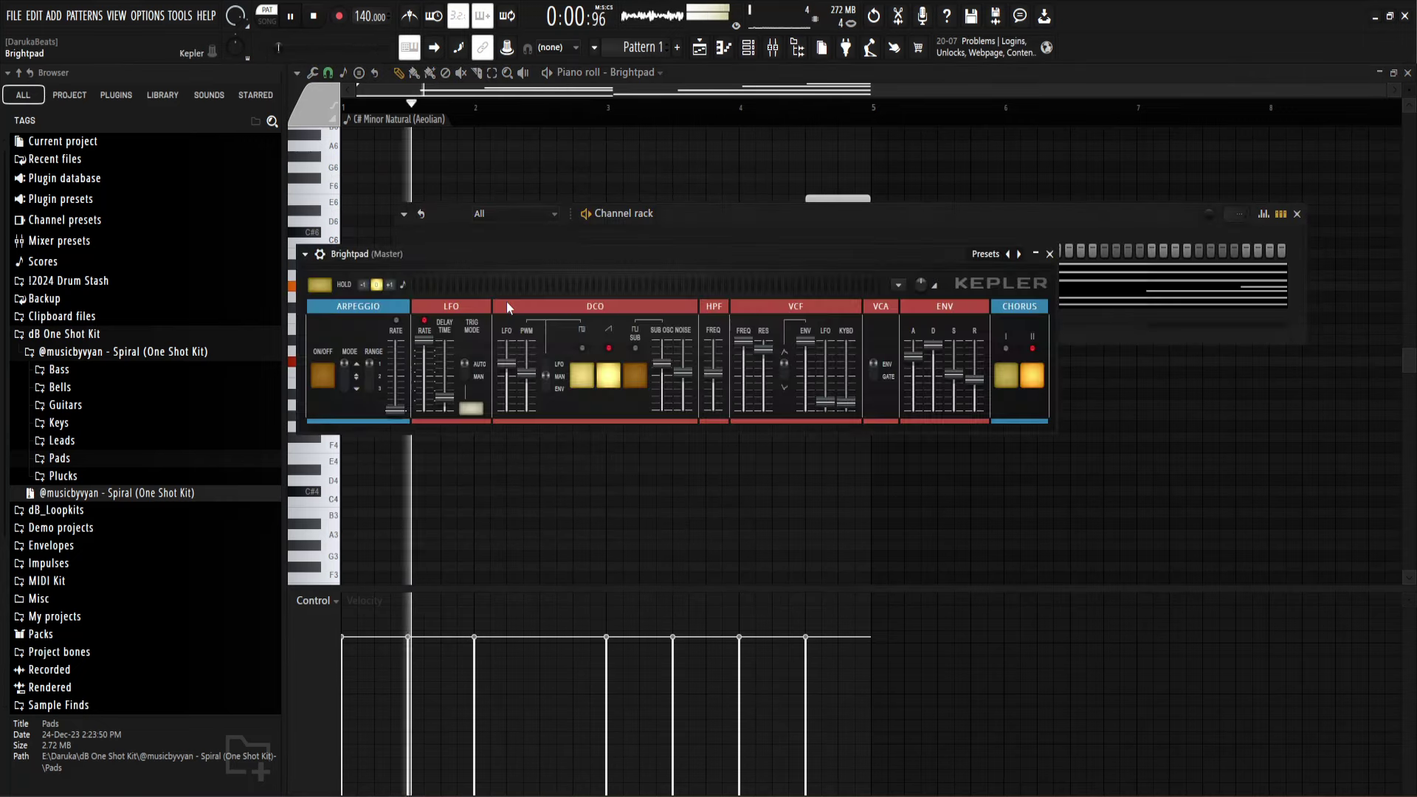
pyautogui.click(987, 254)
pyautogui.click(750, 232)
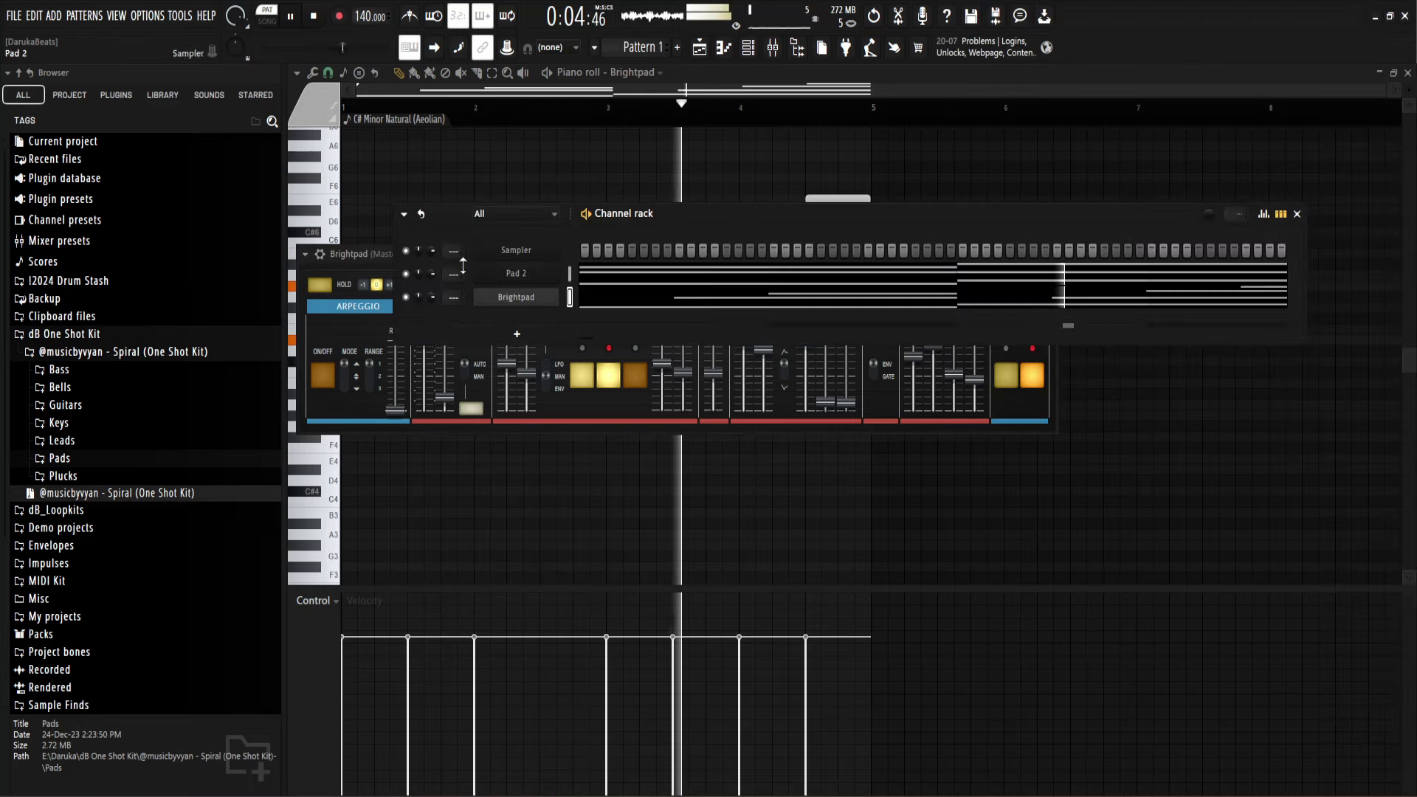
pyautogui.click(1050, 254)
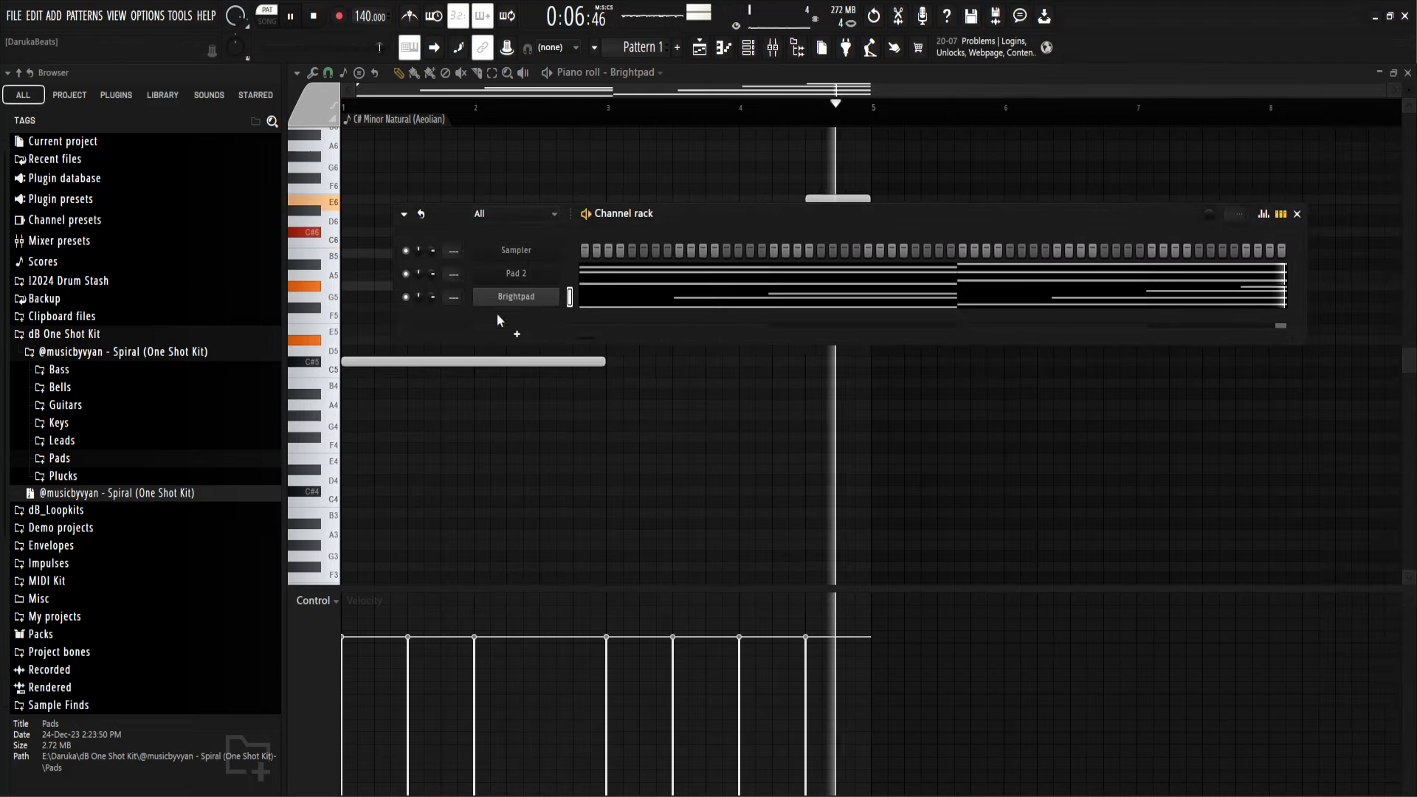
# Step: Add another Kepler channel to the channel rack and try its Giant Strings preset
pyautogui.click(497, 316)
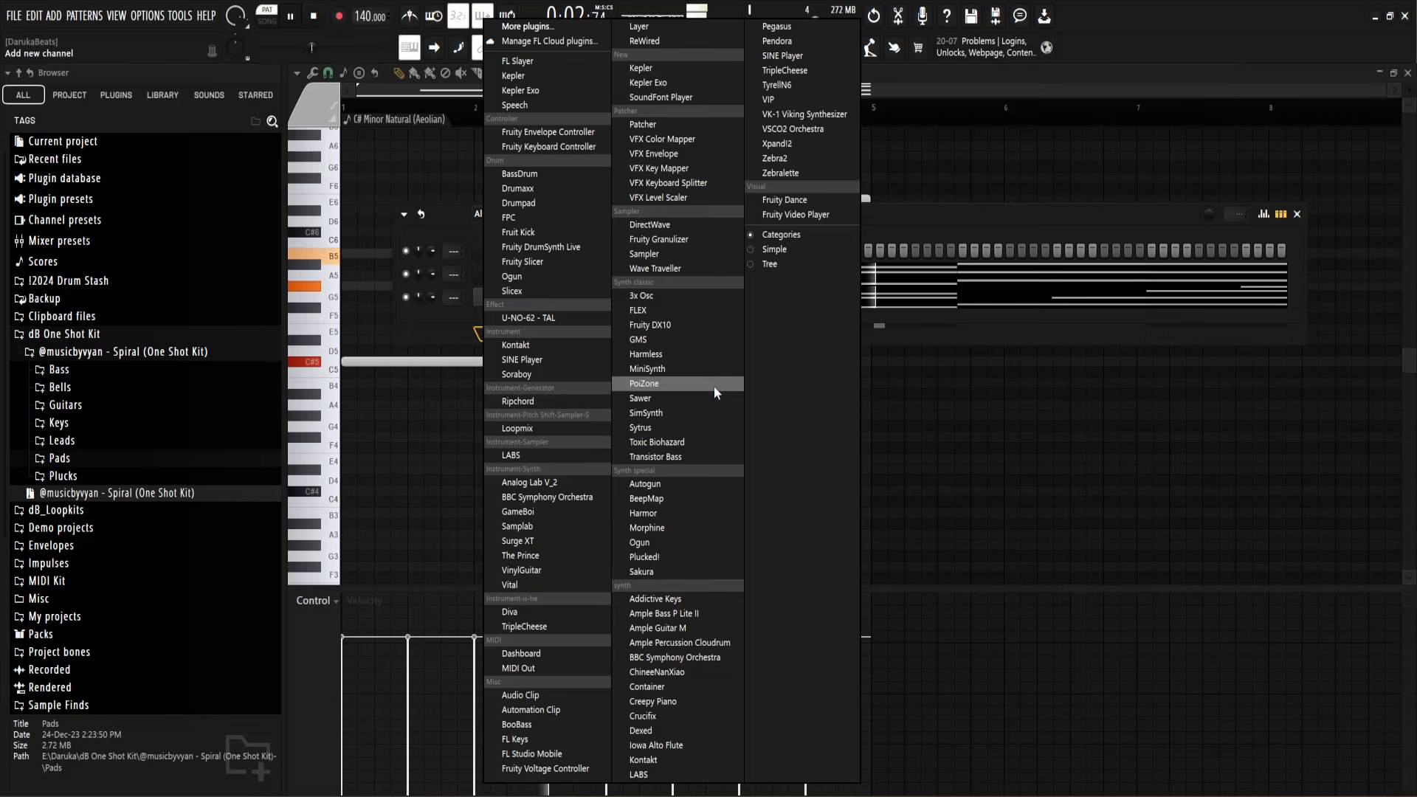
pyautogui.click(650, 68)
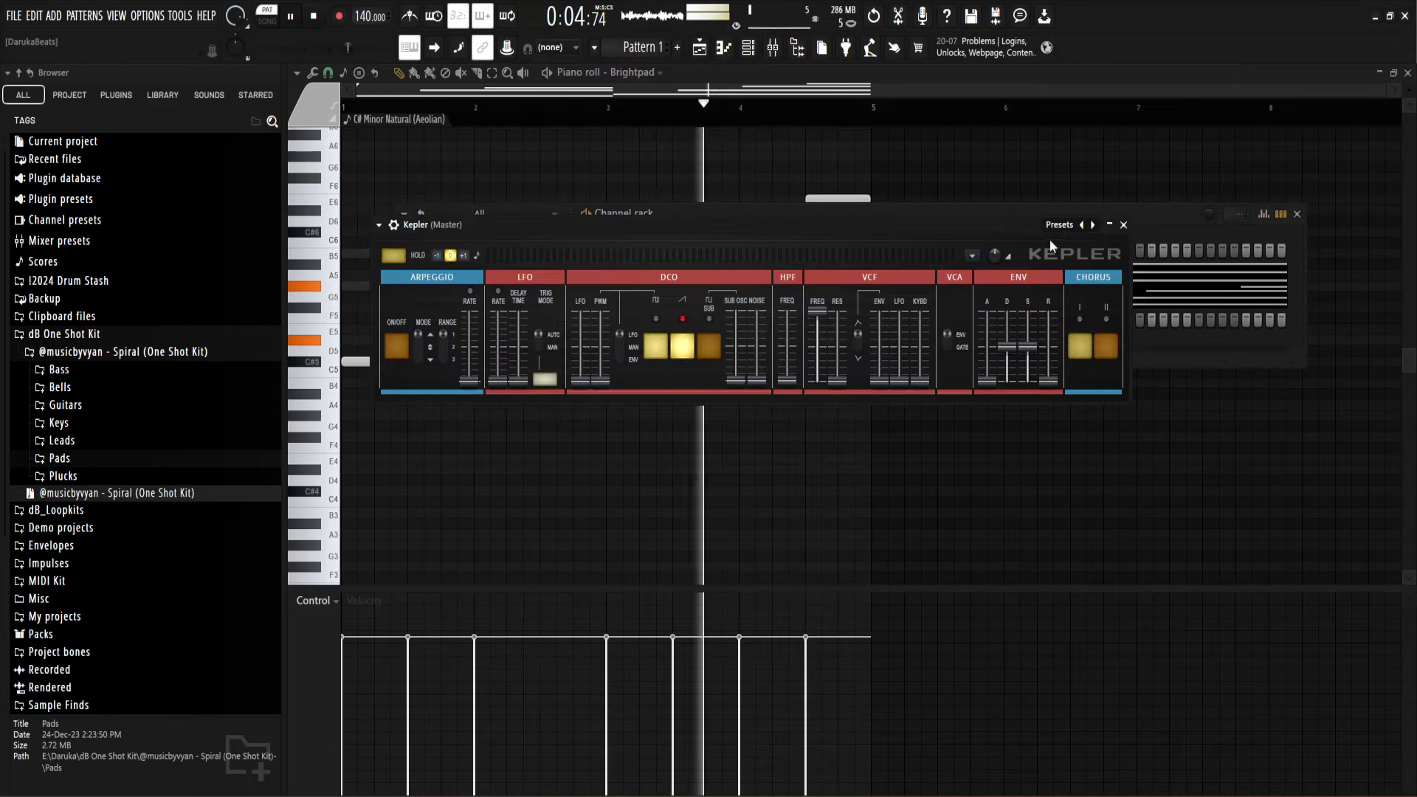
pyautogui.click(1059, 225)
pyautogui.click(1174, 434)
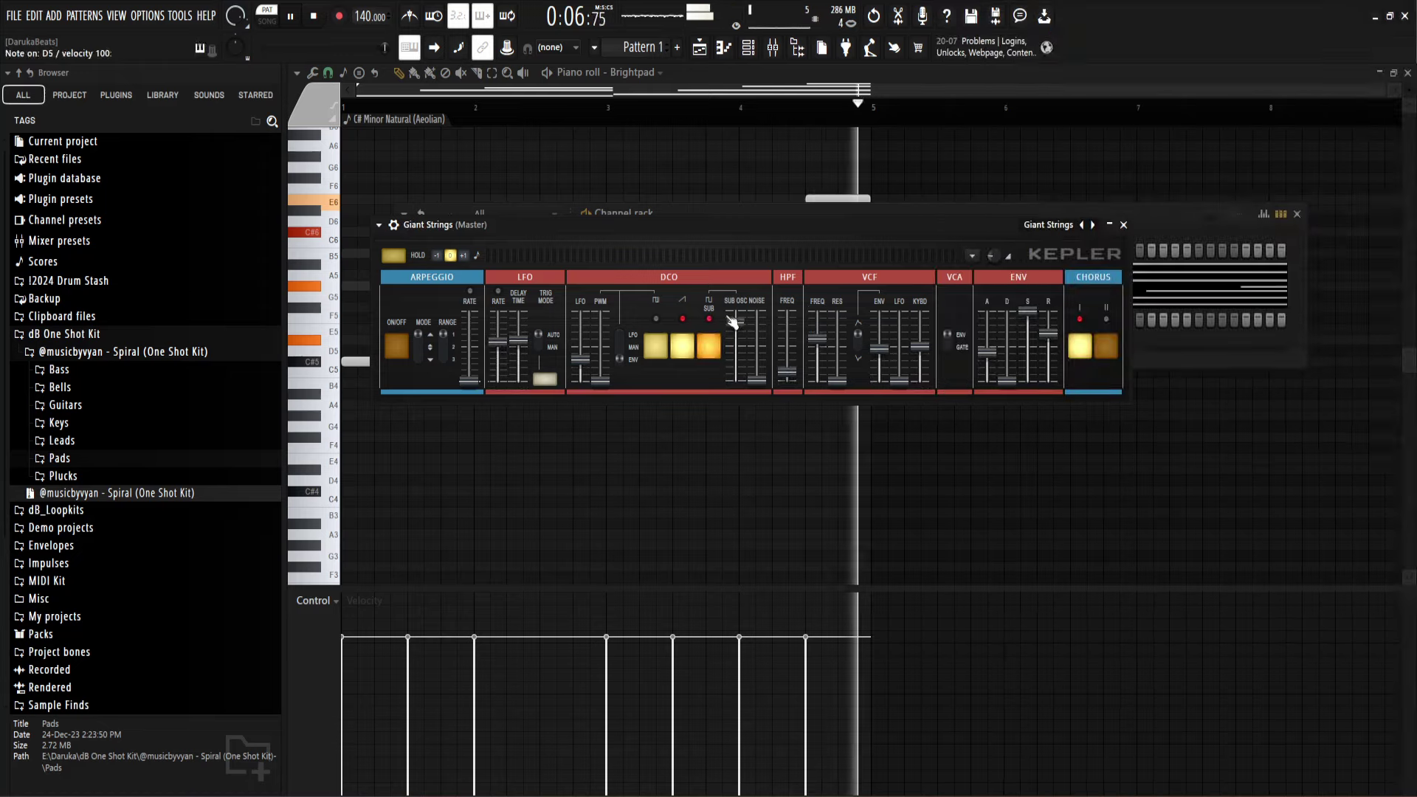
# Step: Load the Slowah preset in the new Kepler, advance to the Softarp preset, and close the plugin
pyautogui.click(1048, 225)
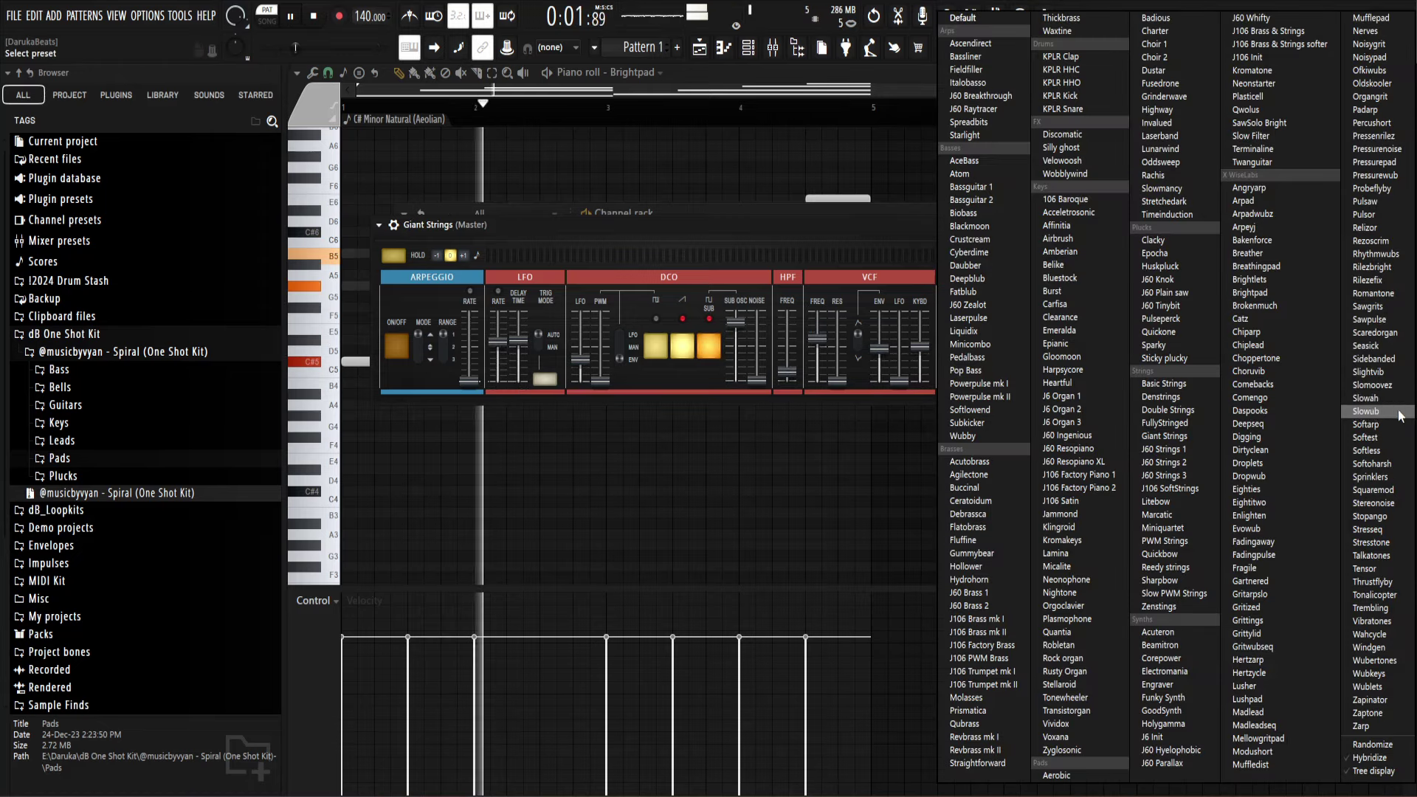
pyautogui.click(1367, 399)
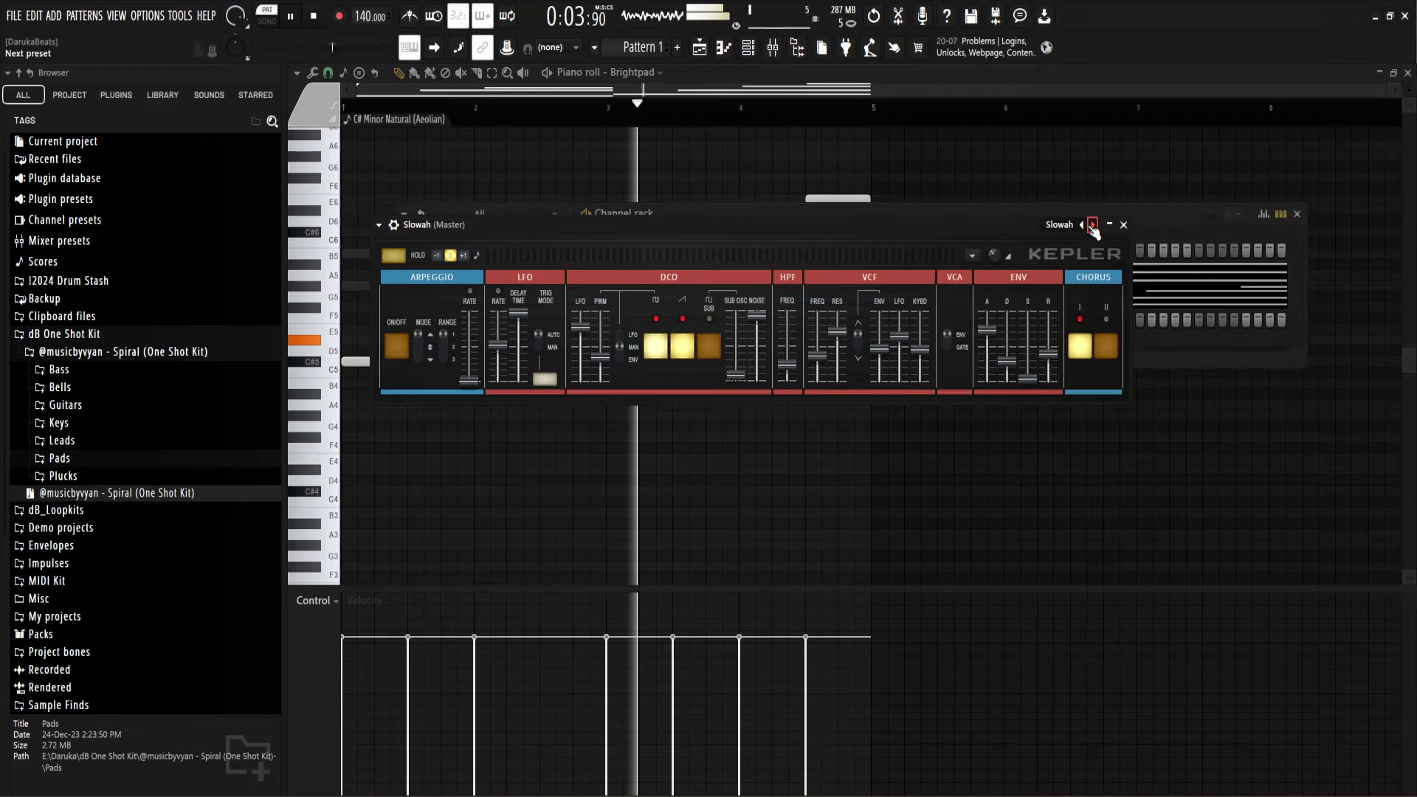
pyautogui.click(1092, 225)
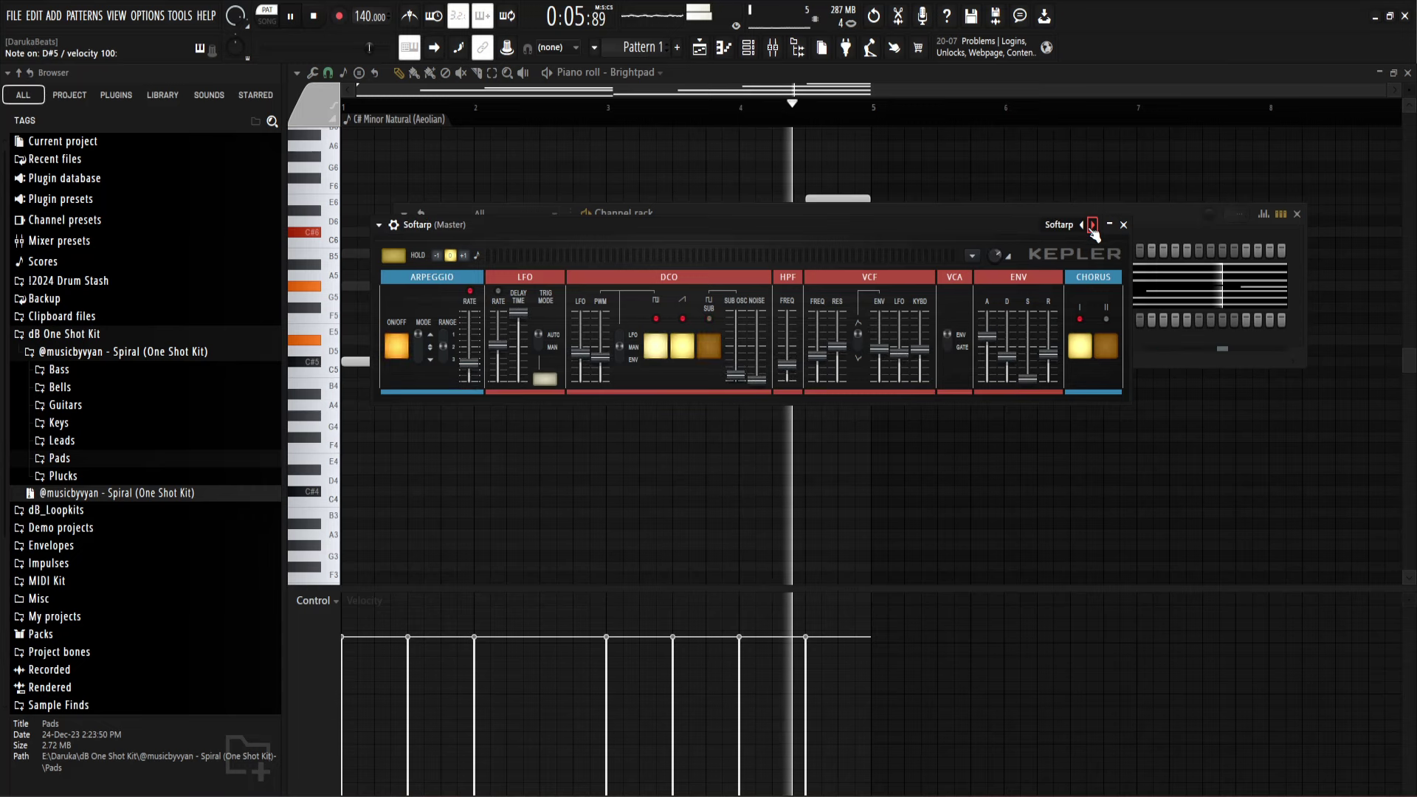
pyautogui.click(1124, 224)
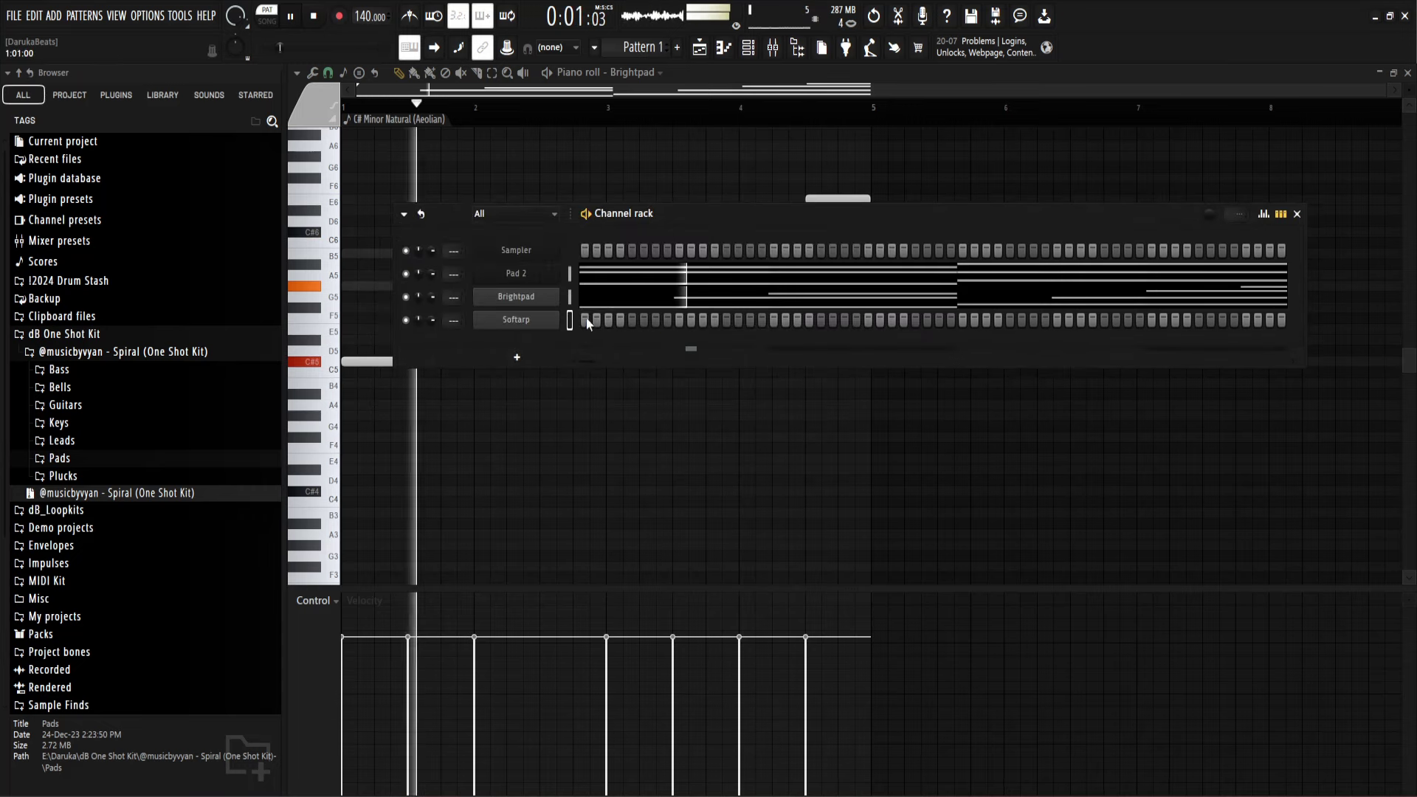
# Step: Draw two C#6 notes in Softarp's piano roll, one spanning bars 1 to 3 and one bars 3 to 5, and audition them
pyautogui.click(586, 320)
pyautogui.rightClick(550, 323)
pyautogui.click(575, 318)
pyautogui.press('space')
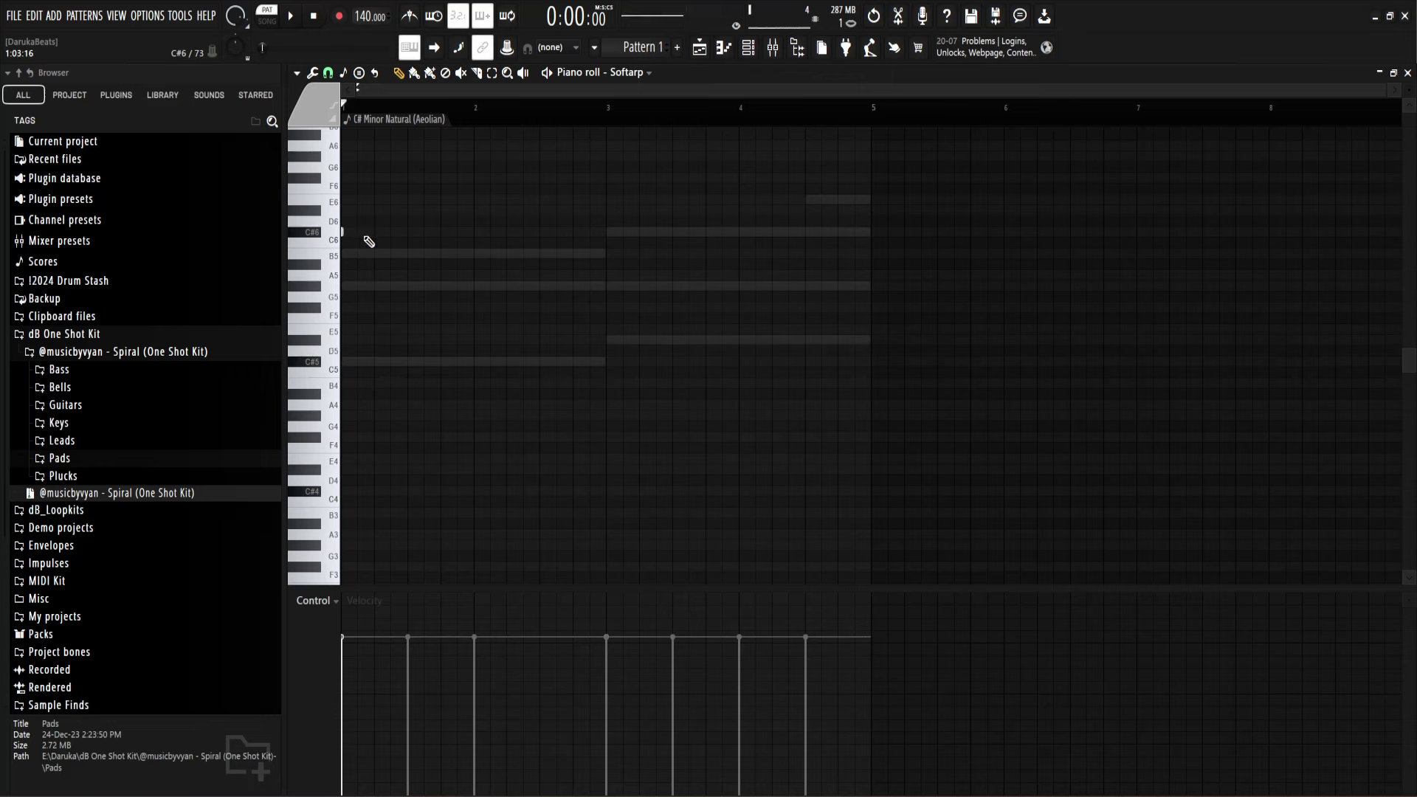
pyautogui.press('space')
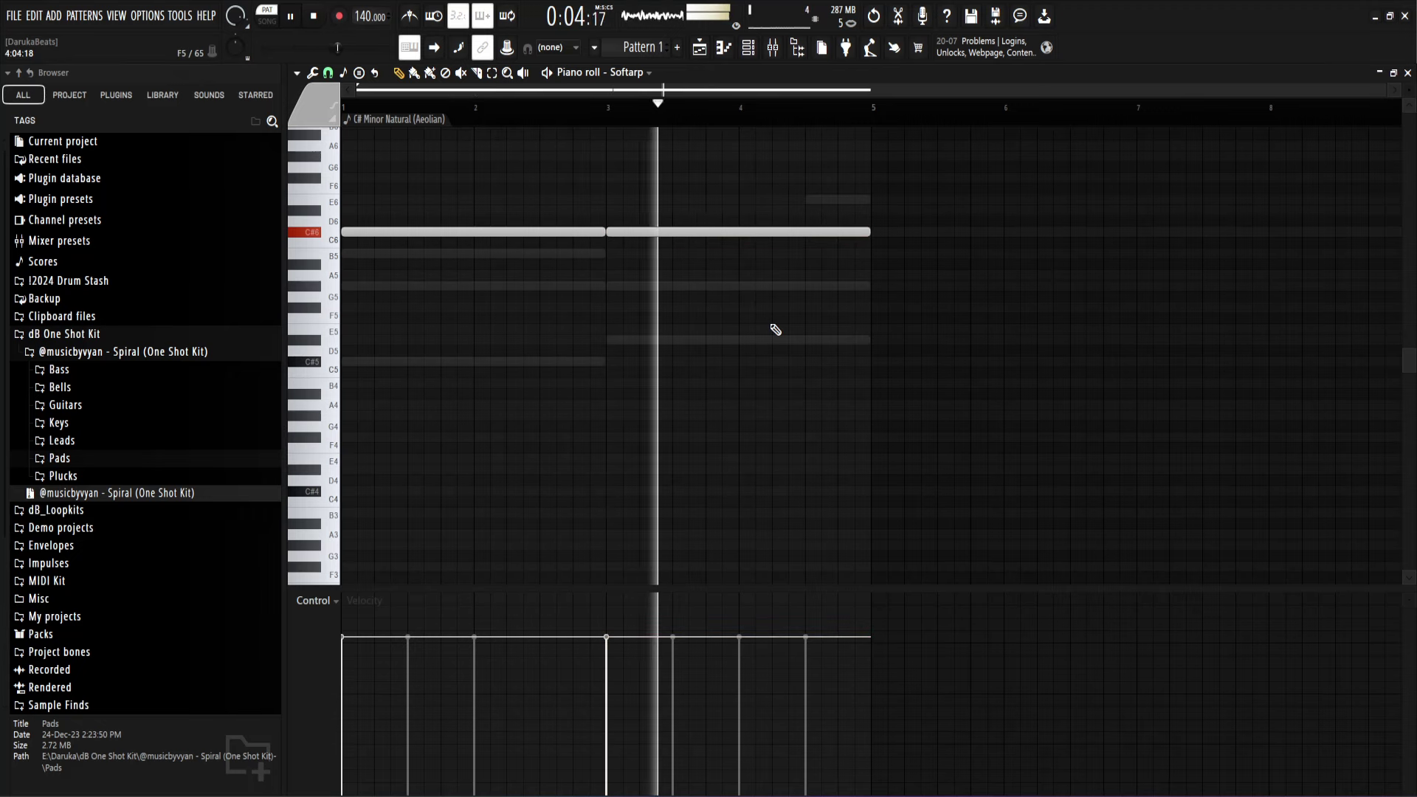
# Step: Route Pad 2, Brightpad and Softarp to mixer tracks 1 to 3, and solo Pad 2 with its volume at about -3.1 dB
pyautogui.press('F6')
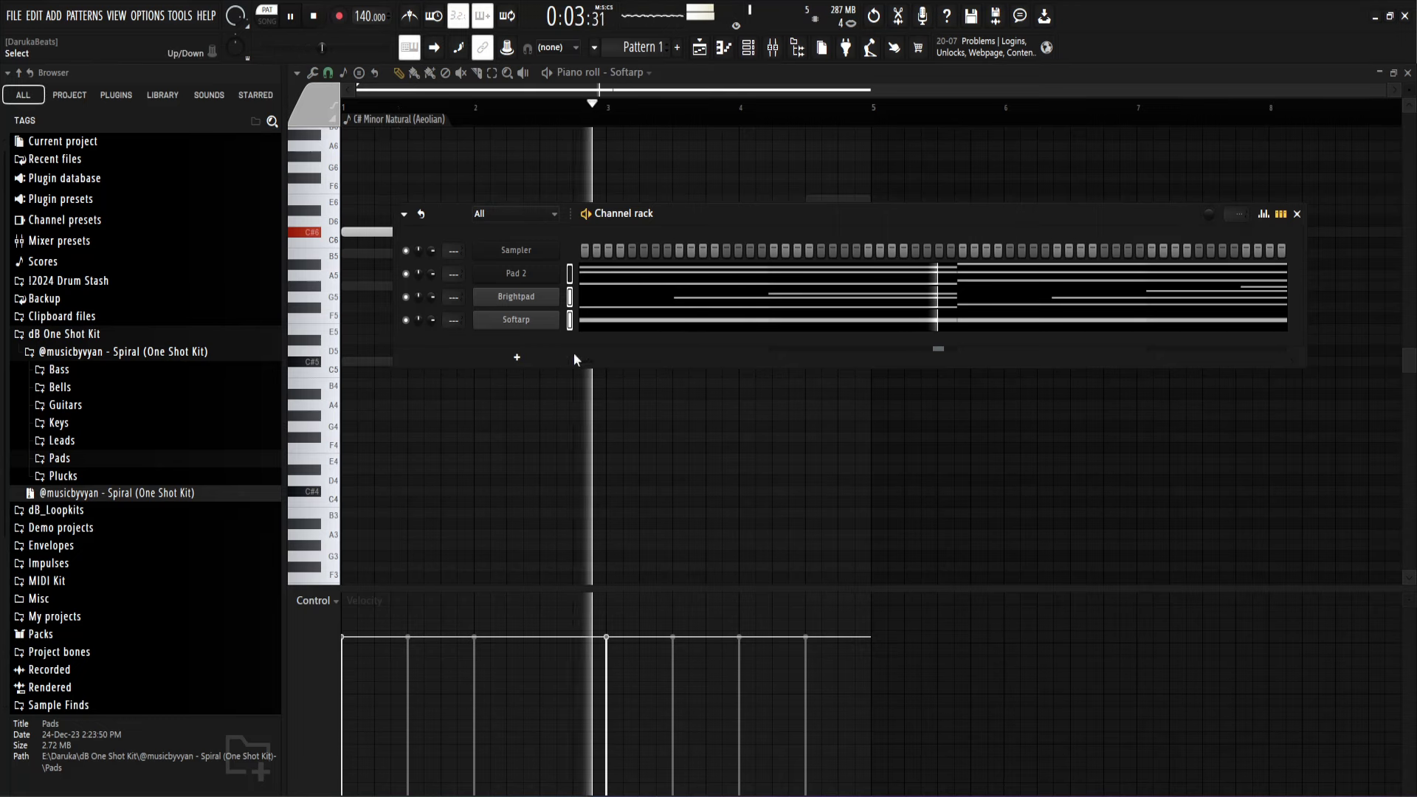
pyautogui.press('F9')
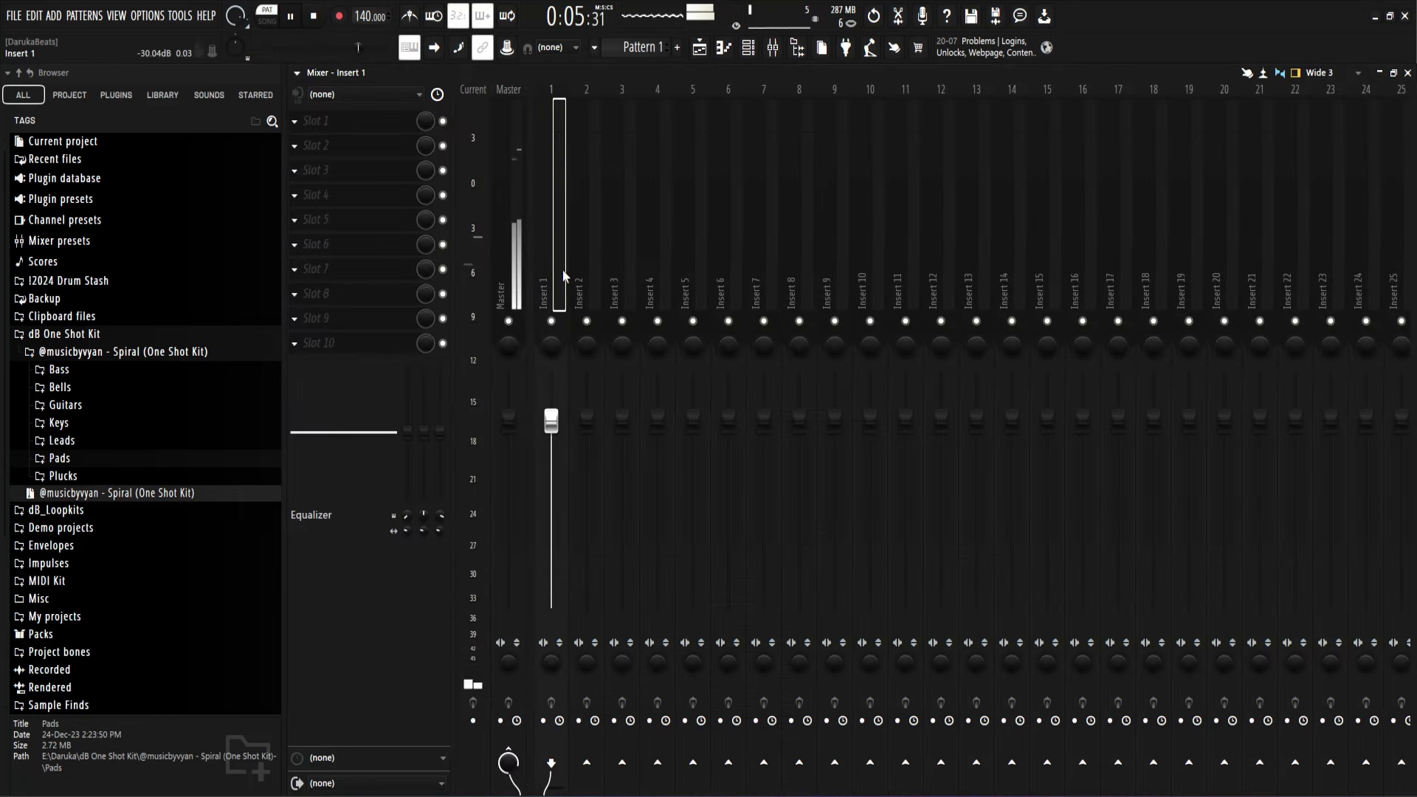
pyautogui.hotkey('ctrl', 'shift', 'l')
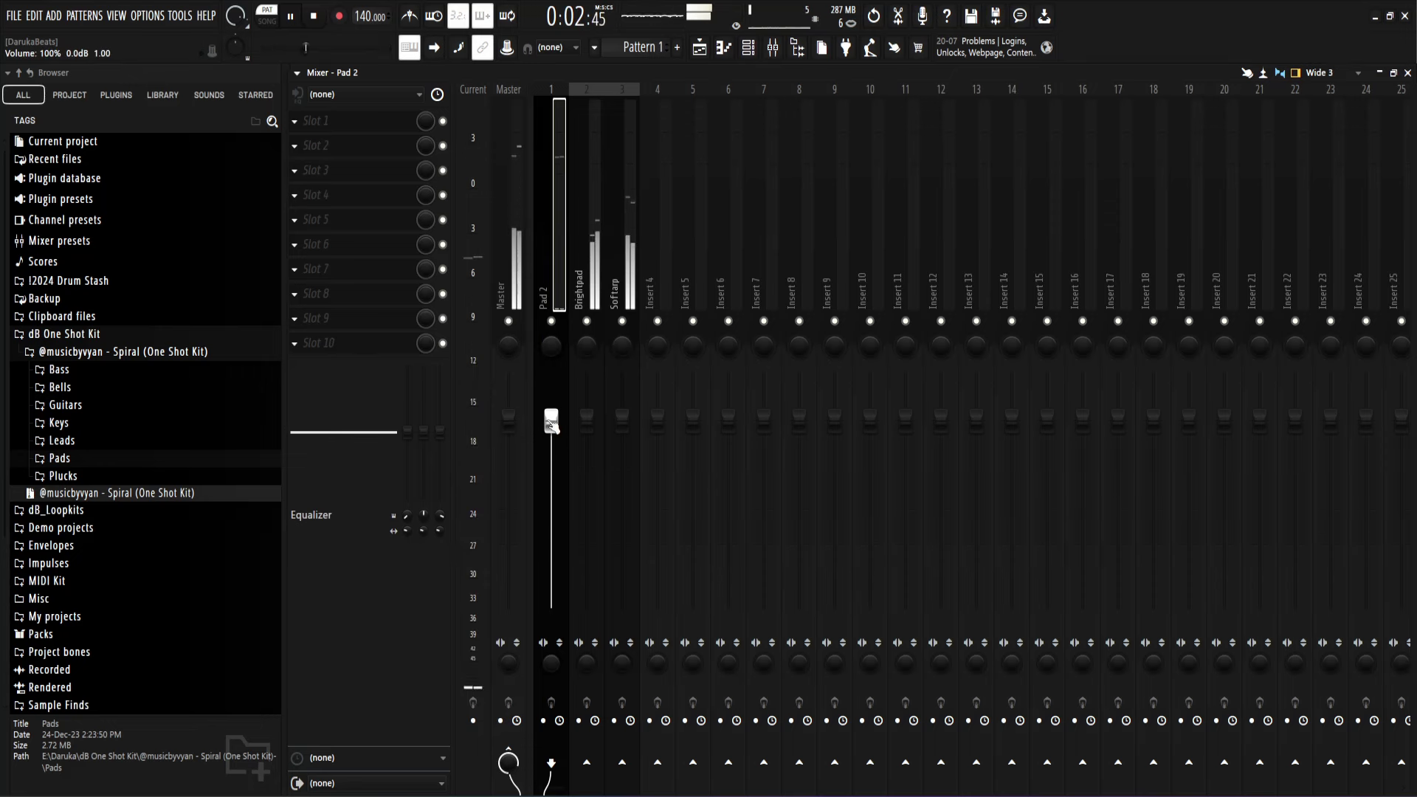
pyautogui.rightClick(553, 321)
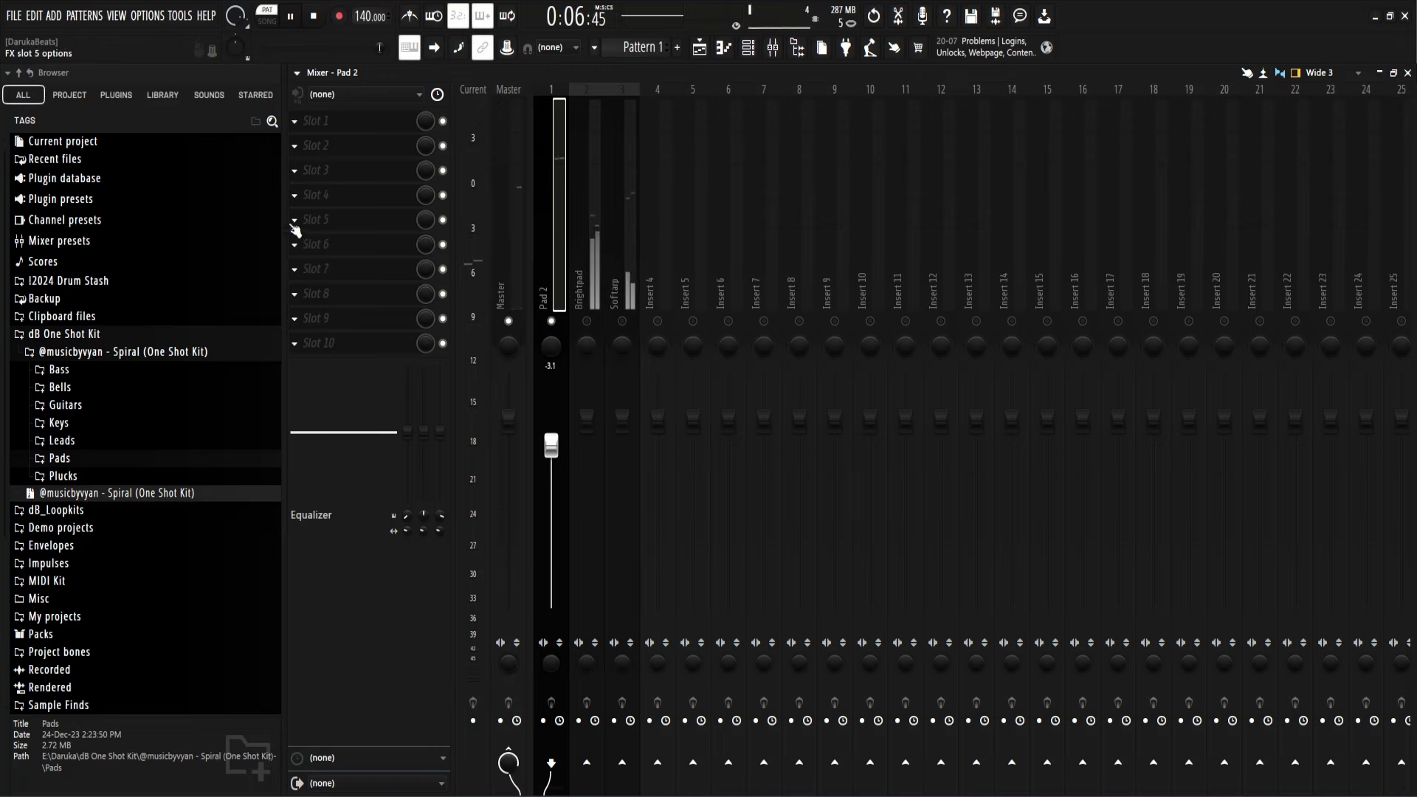
# Step: Insert Distructor in Pad 2's fourth effect slot, load its Multichorus preset, and set the slot's mix level to about 15%
pyautogui.click(309, 204)
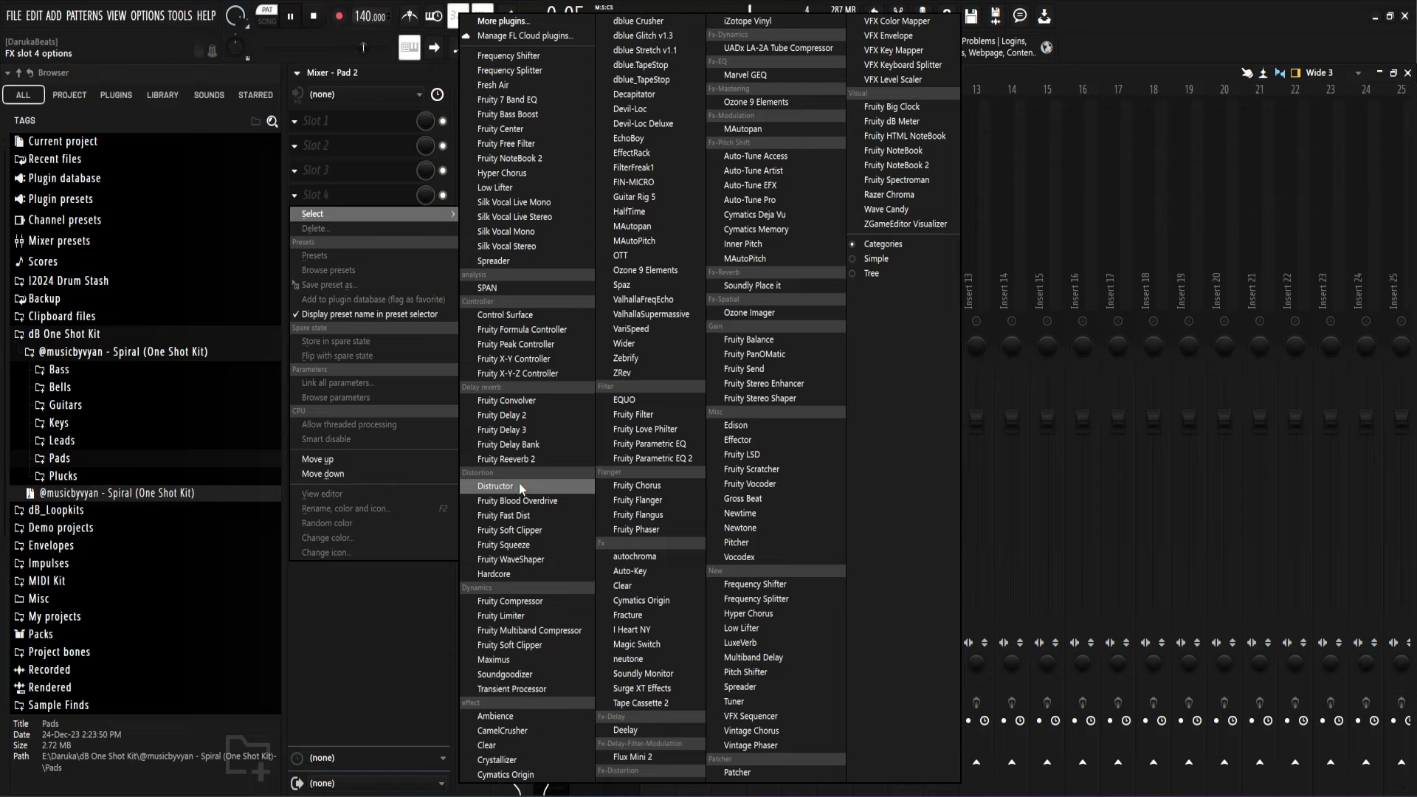
pyautogui.click(520, 484)
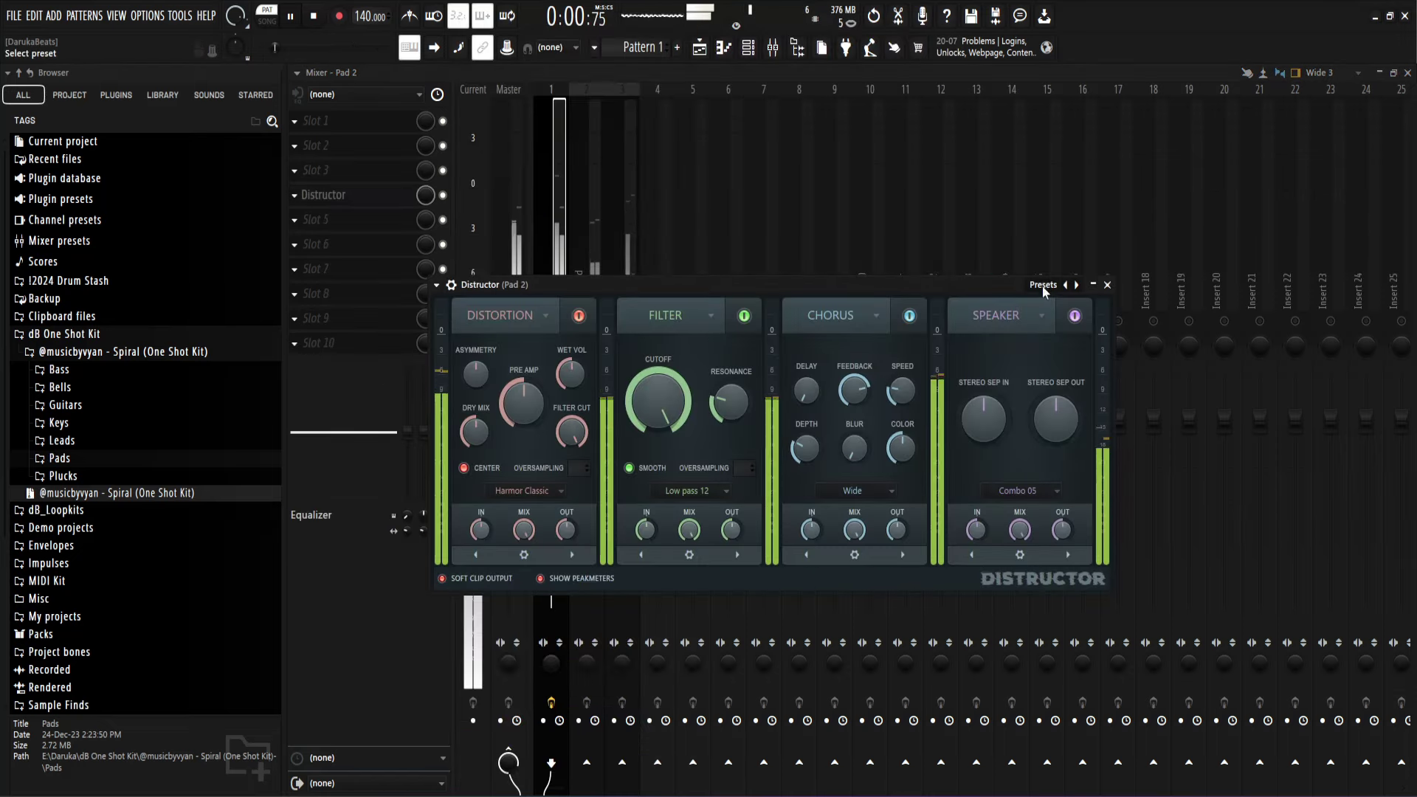
pyautogui.click(1044, 288)
pyautogui.click(1067, 421)
pyautogui.click(1044, 287)
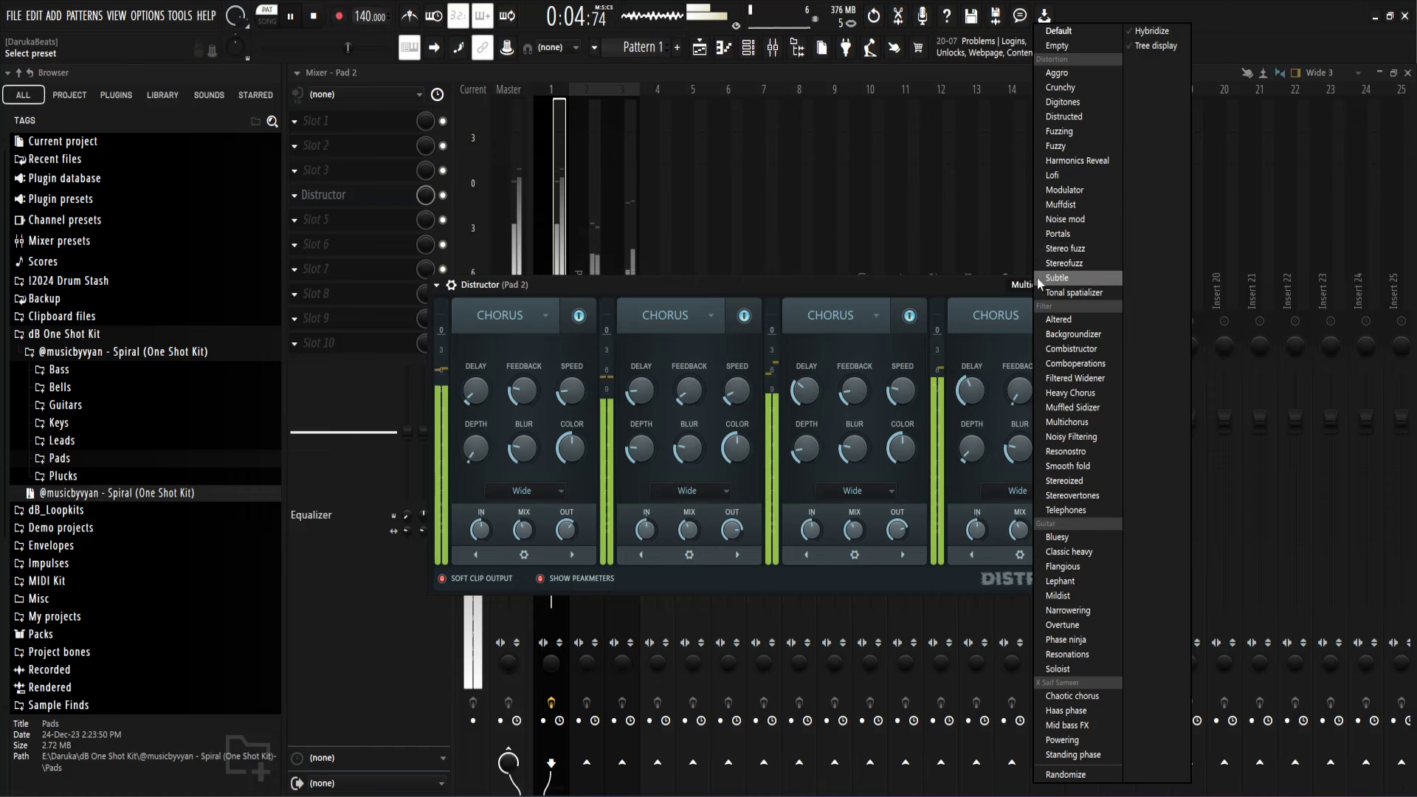
pyautogui.click(1038, 278)
pyautogui.click(1107, 286)
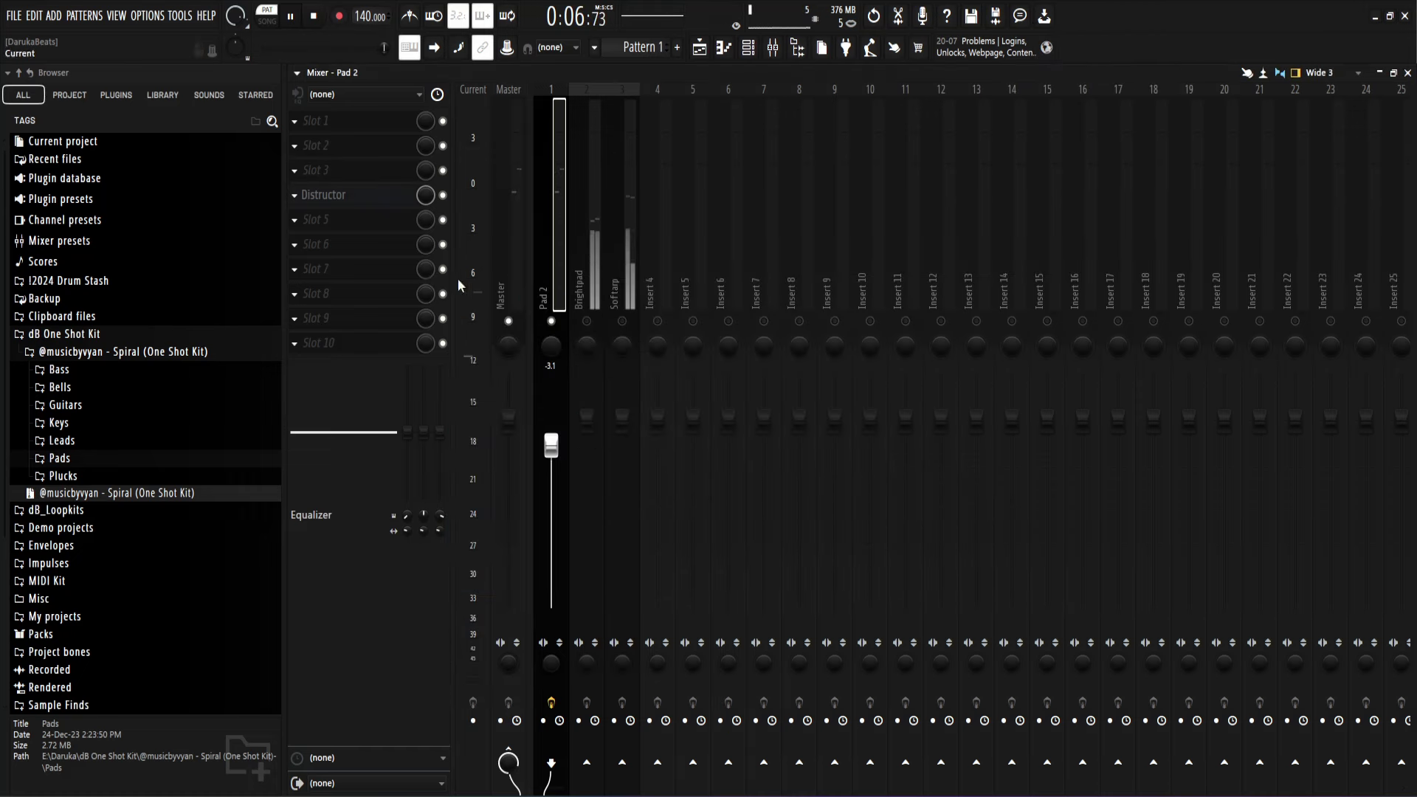
pyautogui.moveTo(426, 195); pyautogui.dragTo(425, 203)
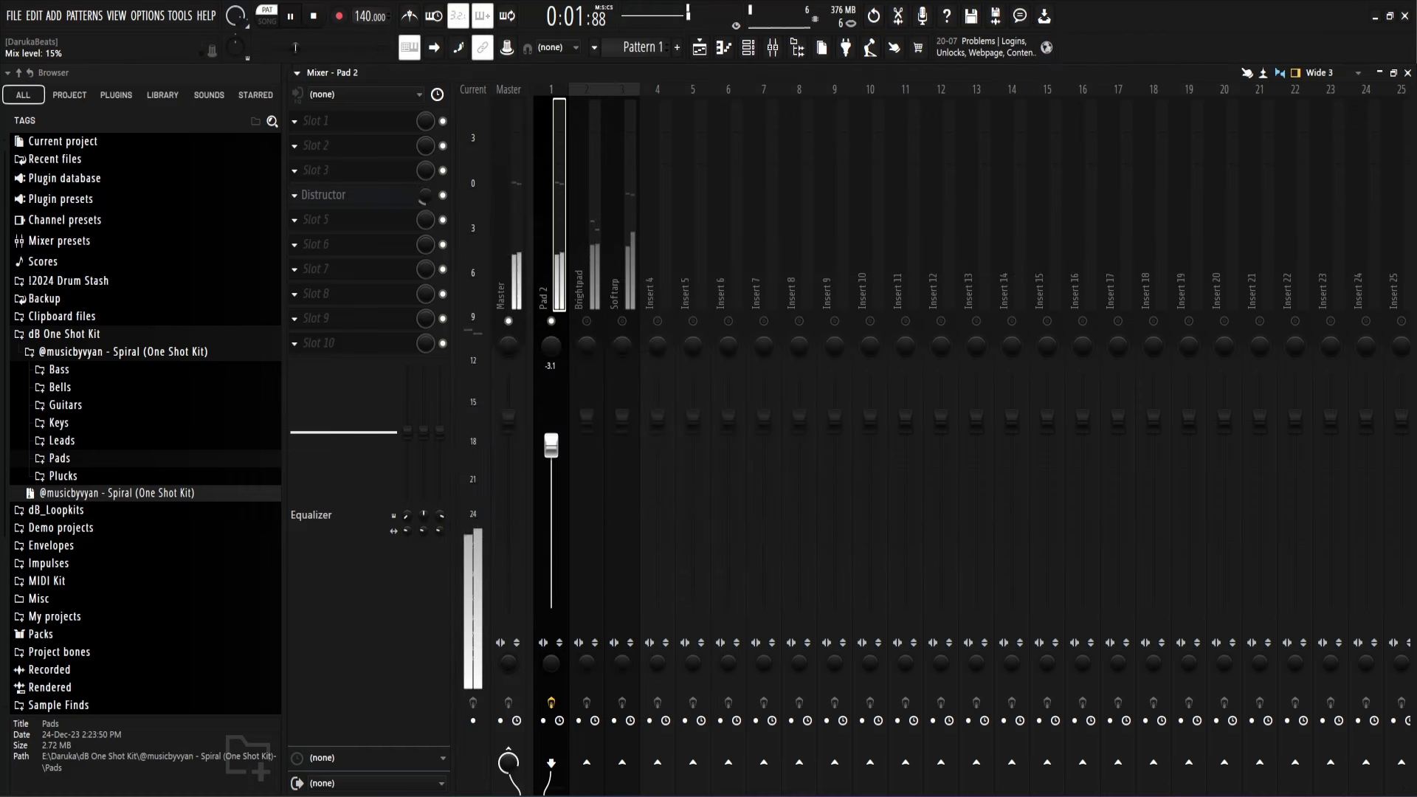
# Step: Insert Fruity Convolver in Pad 2's fifth effect slot and set its wet level to about -30.3 dB
pyautogui.click(347, 224)
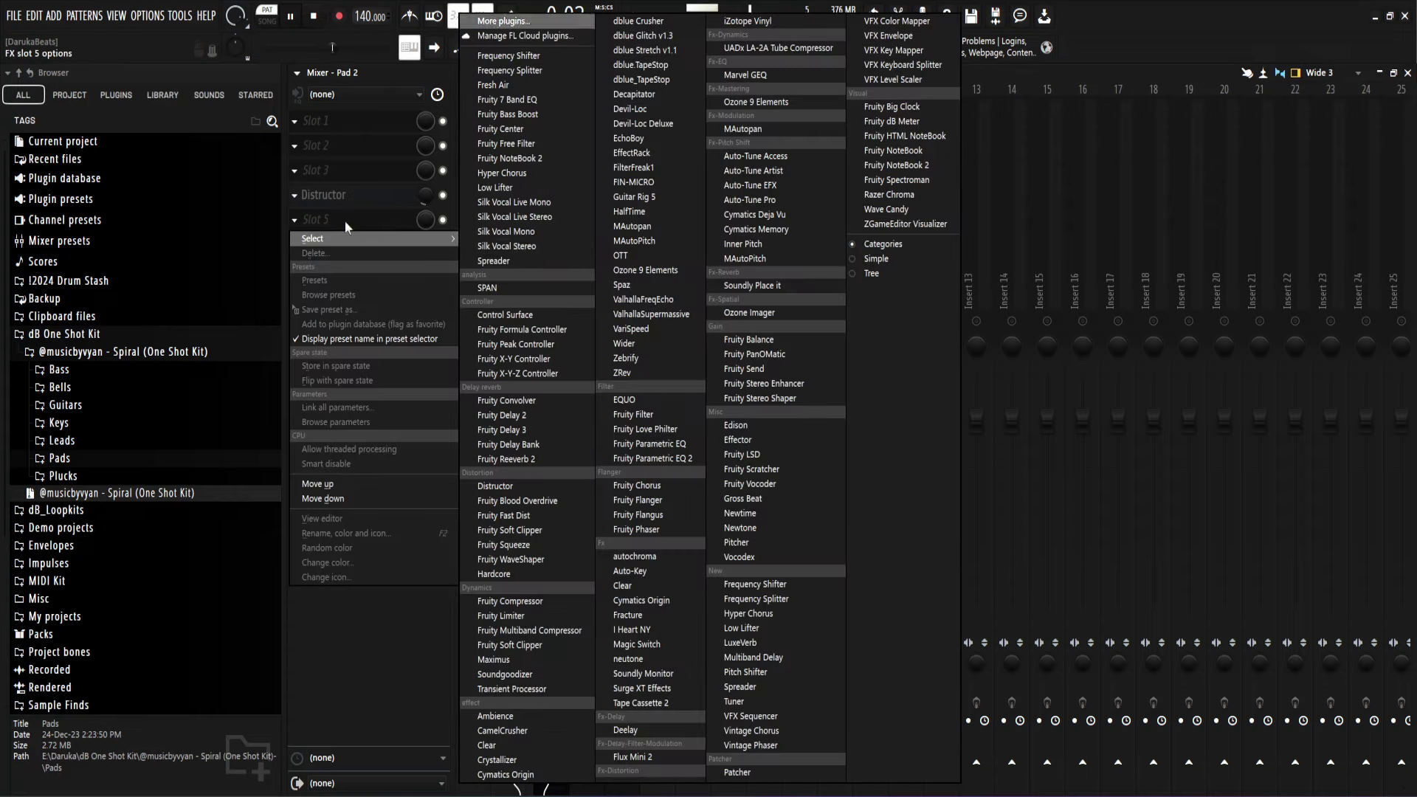
pyautogui.click(512, 400)
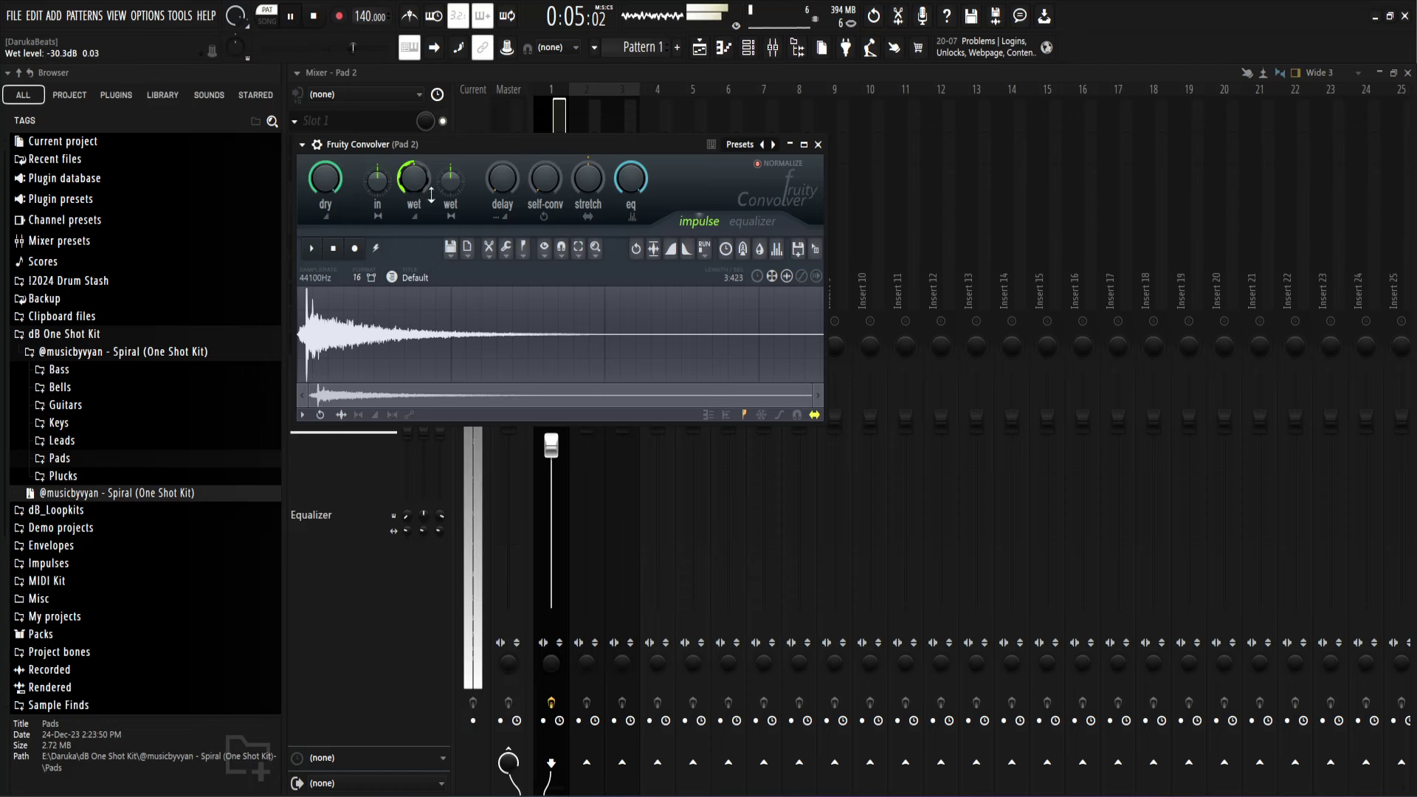
pyautogui.moveTo(581, 148); pyautogui.dragTo(918, 209)
pyautogui.click(1156, 208)
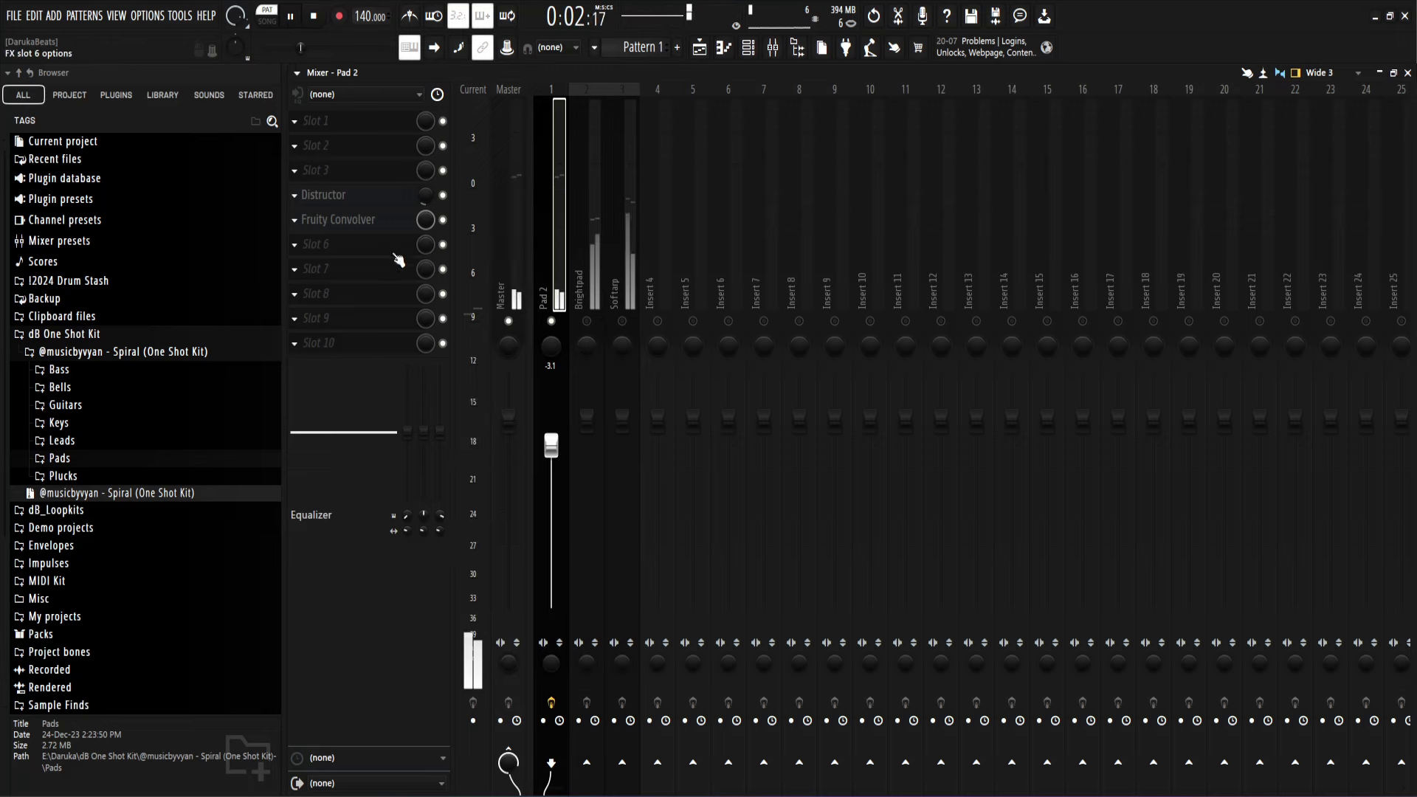
# Step: Insert Fruity Parametric EQ 2 in Pad 2's sixth slot with the Sample Maker - Low Cut preset, and set band 7's low pass to about 3008 Hz
pyautogui.click(345, 249)
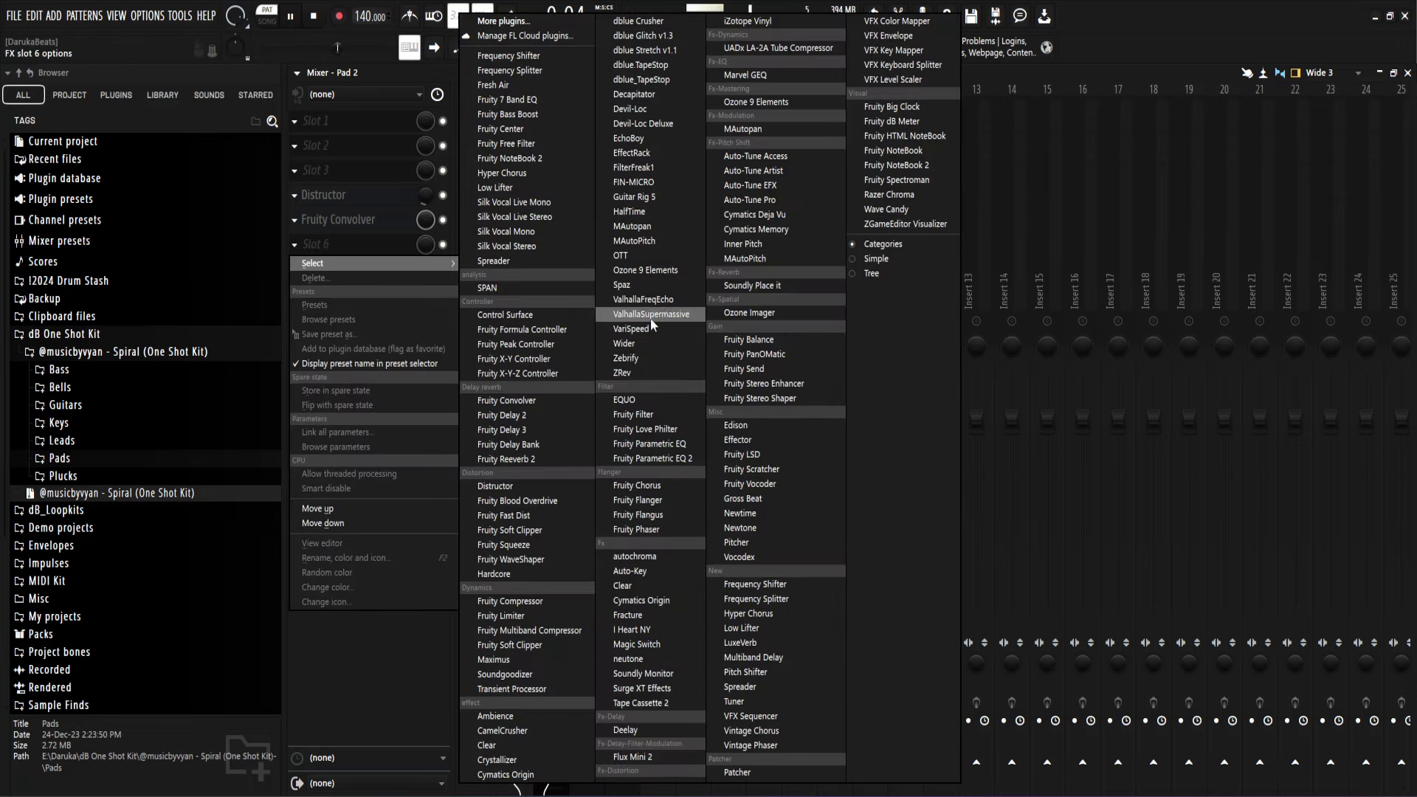
pyautogui.click(652, 458)
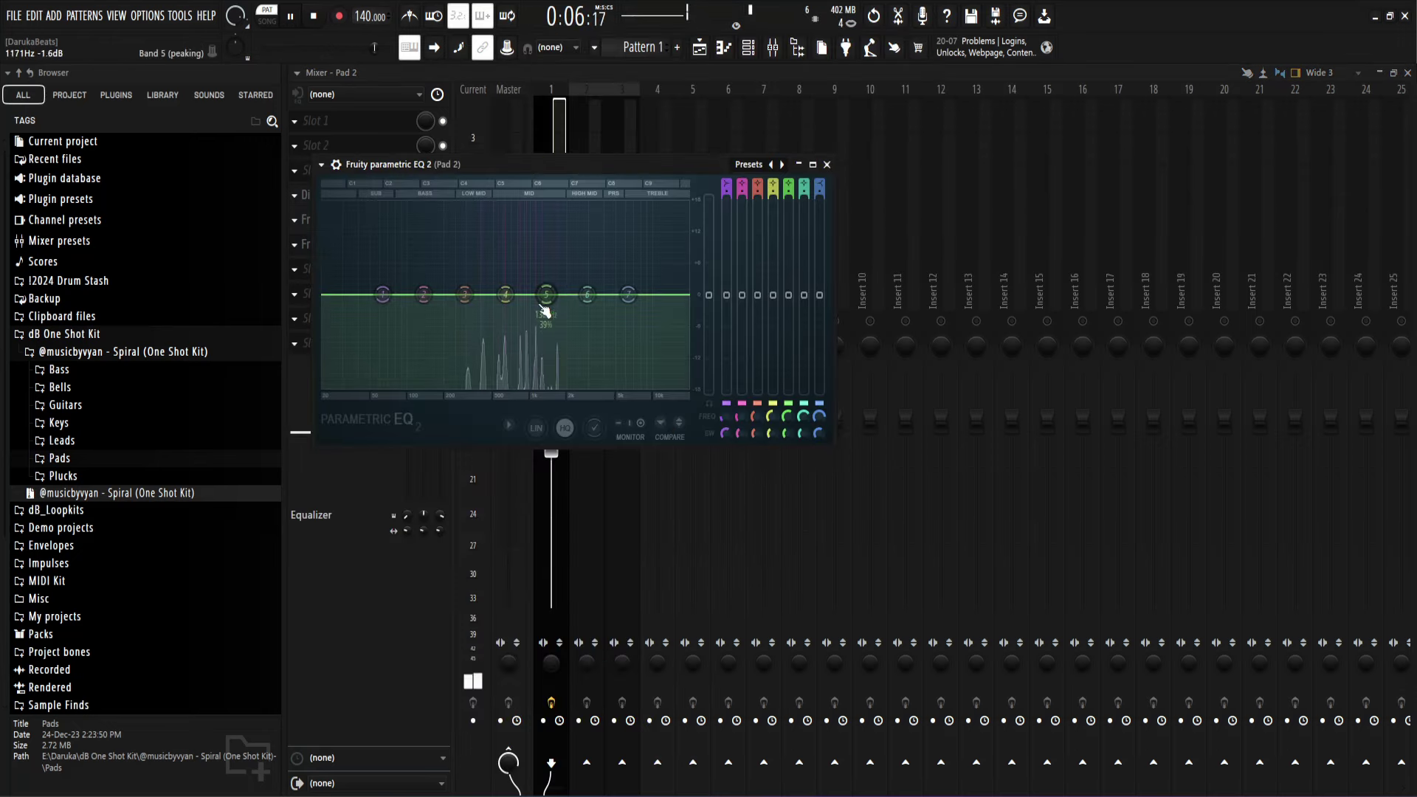
pyautogui.click(747, 165)
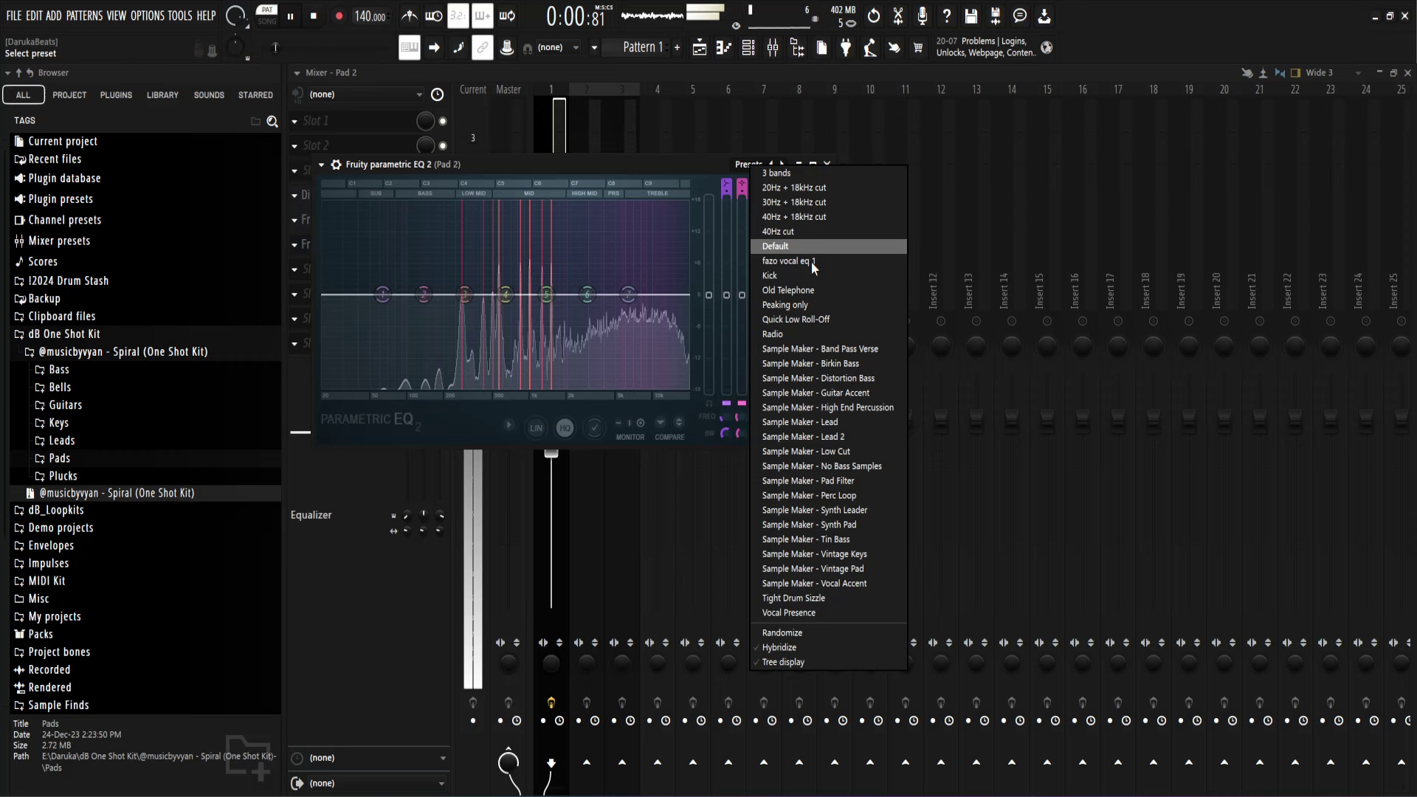
pyautogui.click(829, 452)
pyautogui.moveTo(683, 294); pyautogui.dragTo(581, 294)
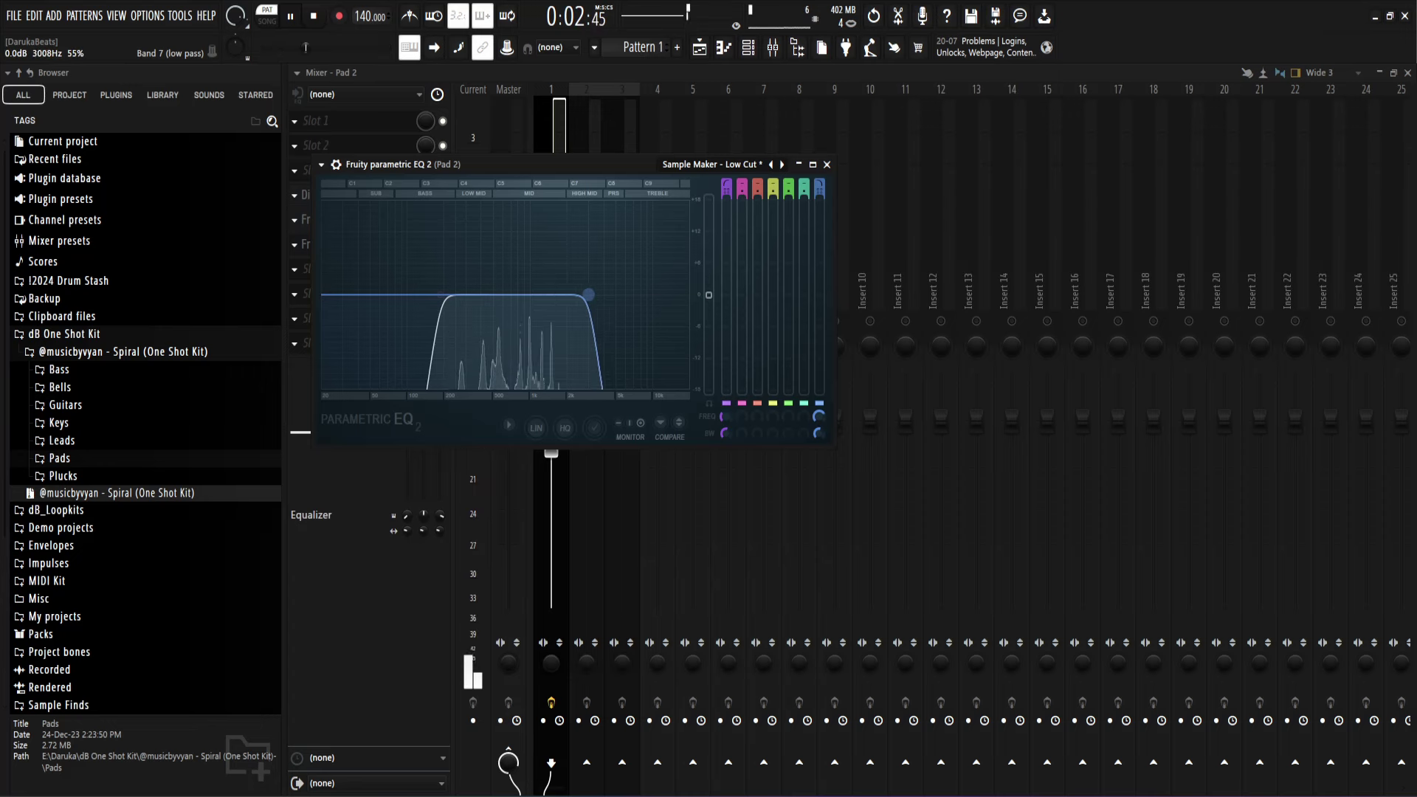
# Step: Unmute Brightpad, and set band 7's low pass in Pad 2's Fruity Parametric EQ 2 to about 6578 Hz with a gentler slope
pyautogui.click(827, 165)
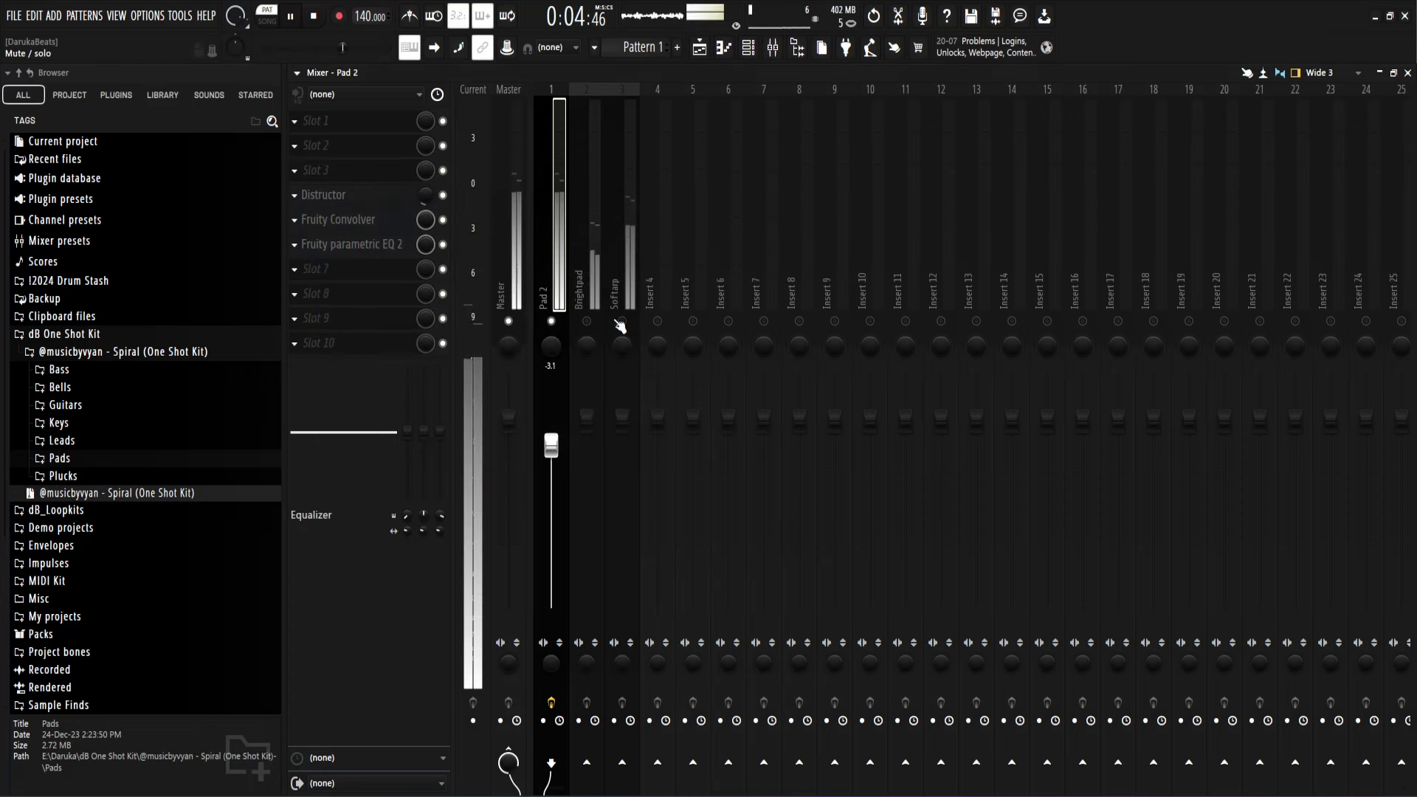
pyautogui.click(595, 298)
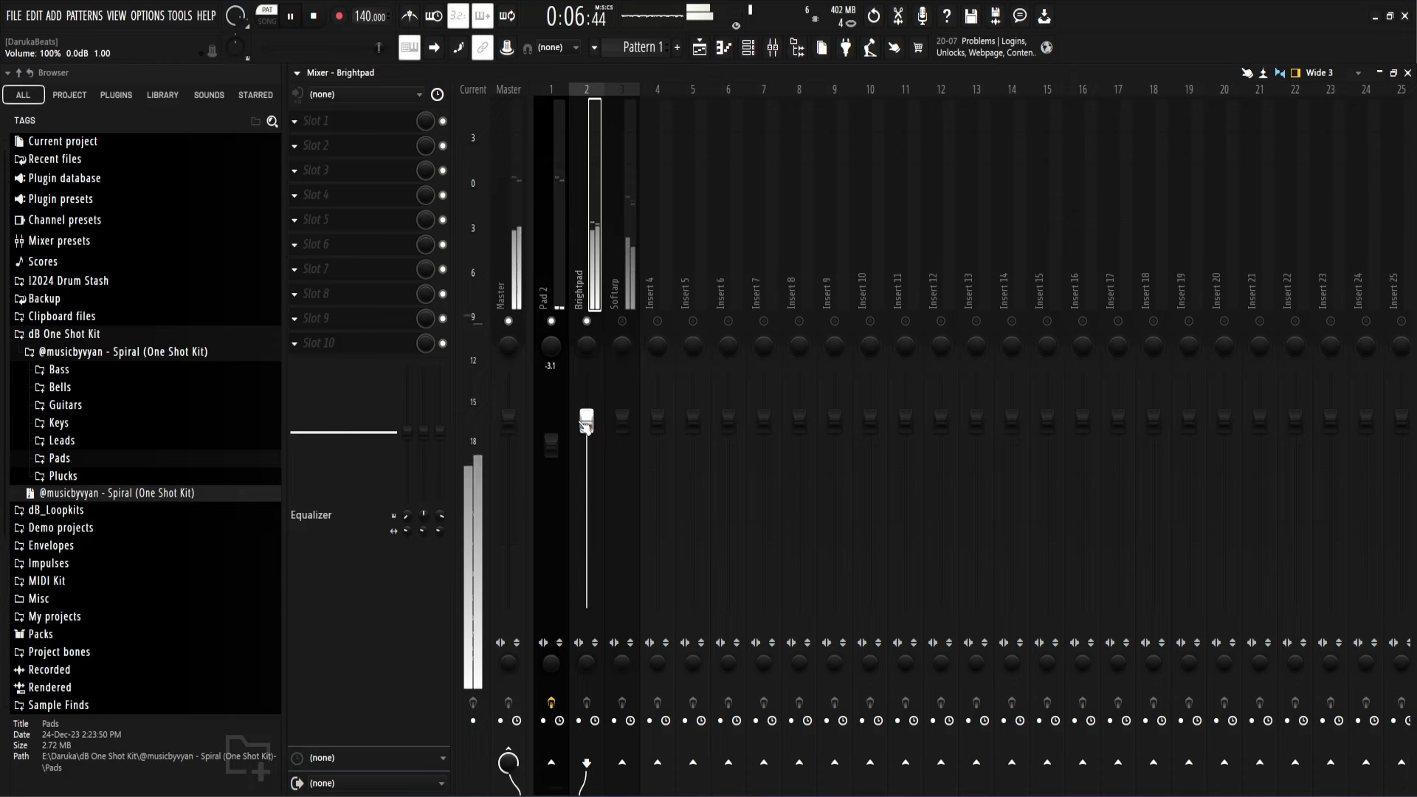
pyautogui.click(559, 298)
pyautogui.click(351, 219)
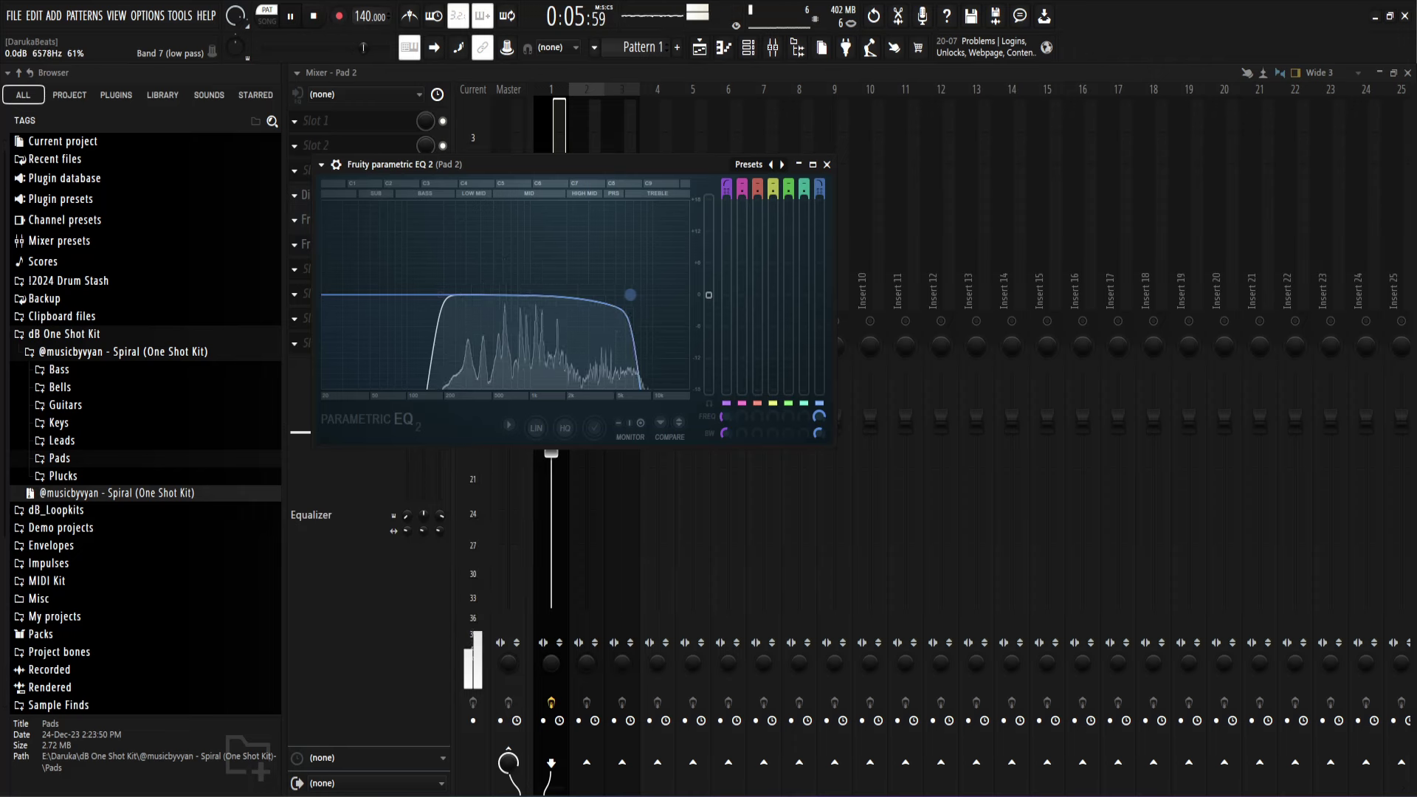
pyautogui.moveTo(819, 436); pyautogui.dragTo(820, 433)
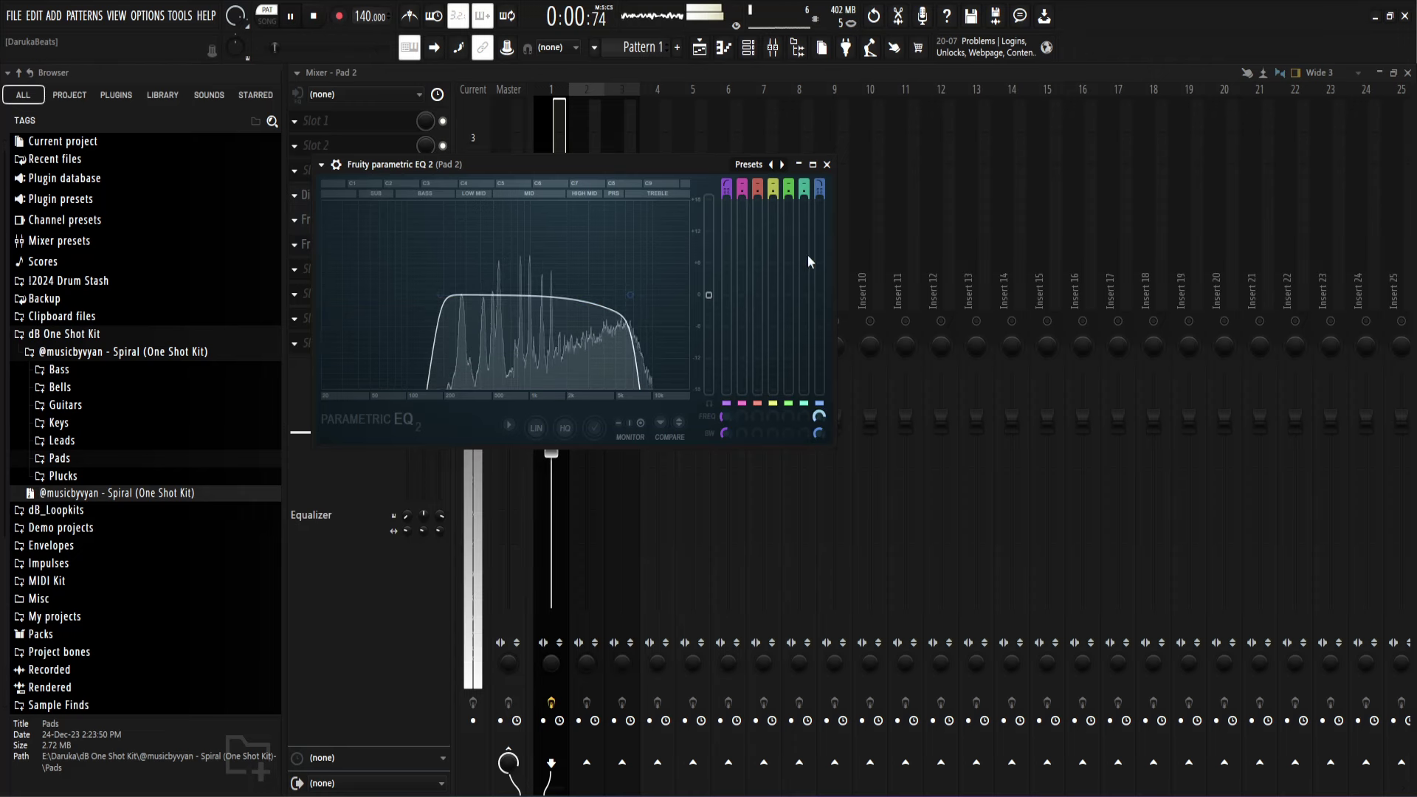
pyautogui.scroll(-4, 821, 189)
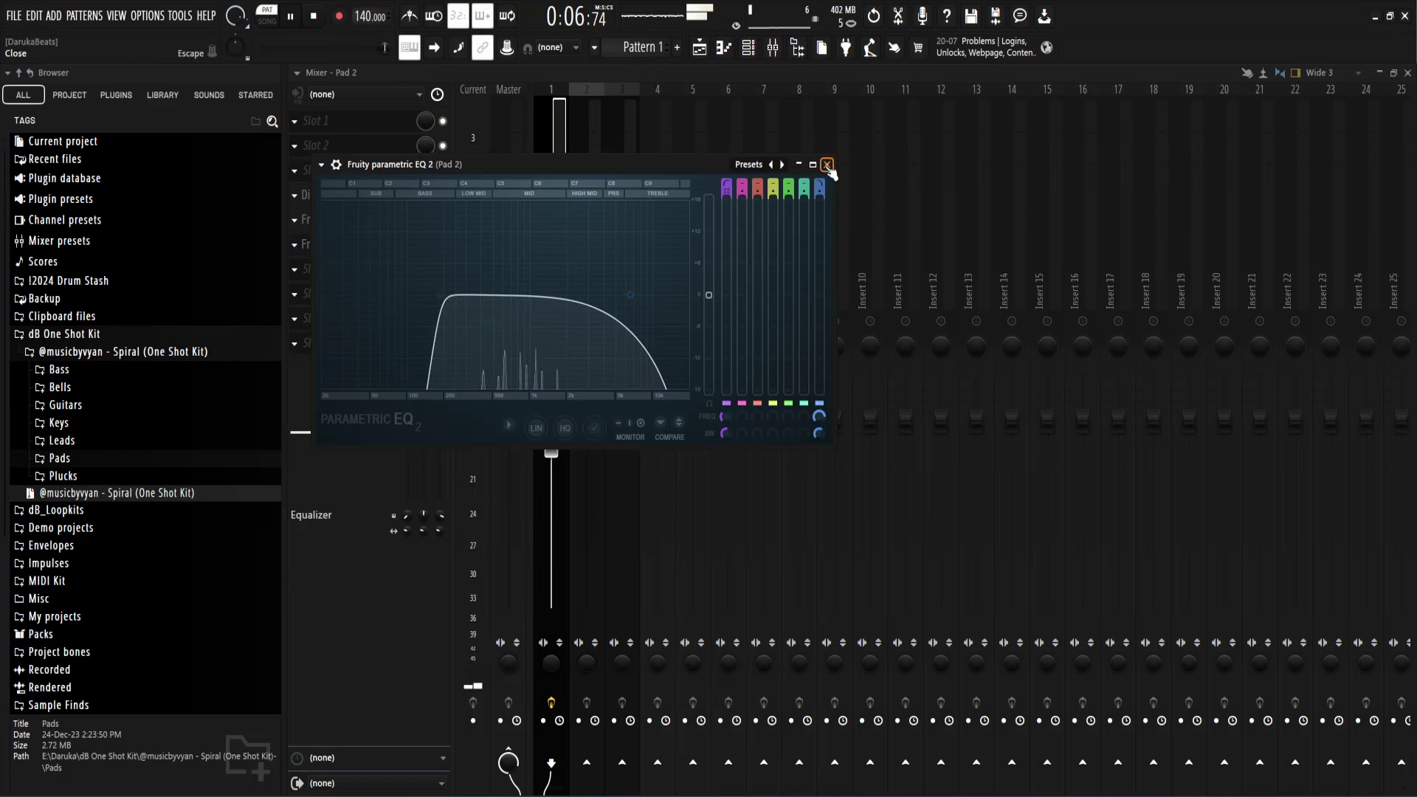
pyautogui.click(828, 165)
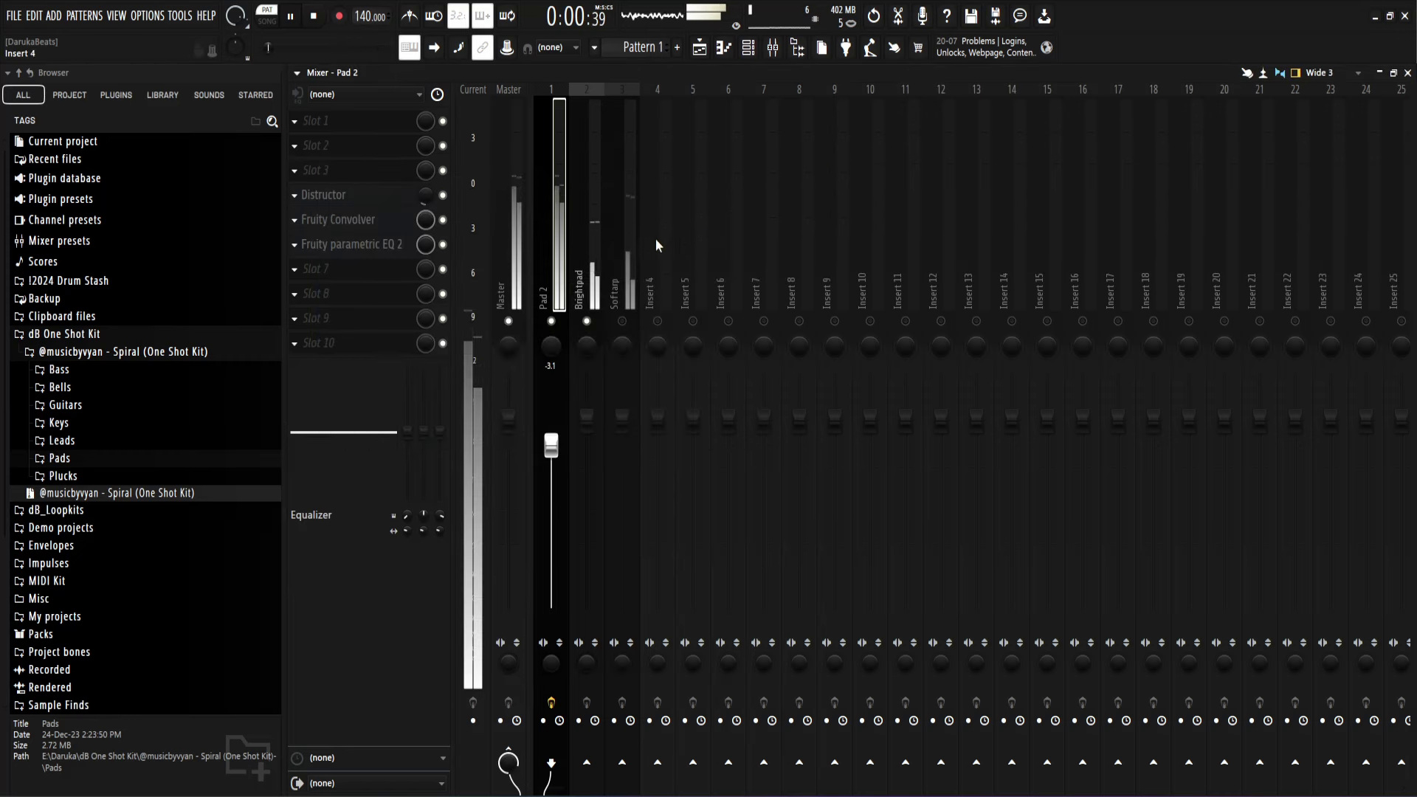
# Step: Insert Fruity Parametric EQ 2 in Brightpad's fourth slot with the Sample Maker - Low Cut preset, and raise the low cut's frequency
pyautogui.click(603, 289)
pyautogui.click(323, 197)
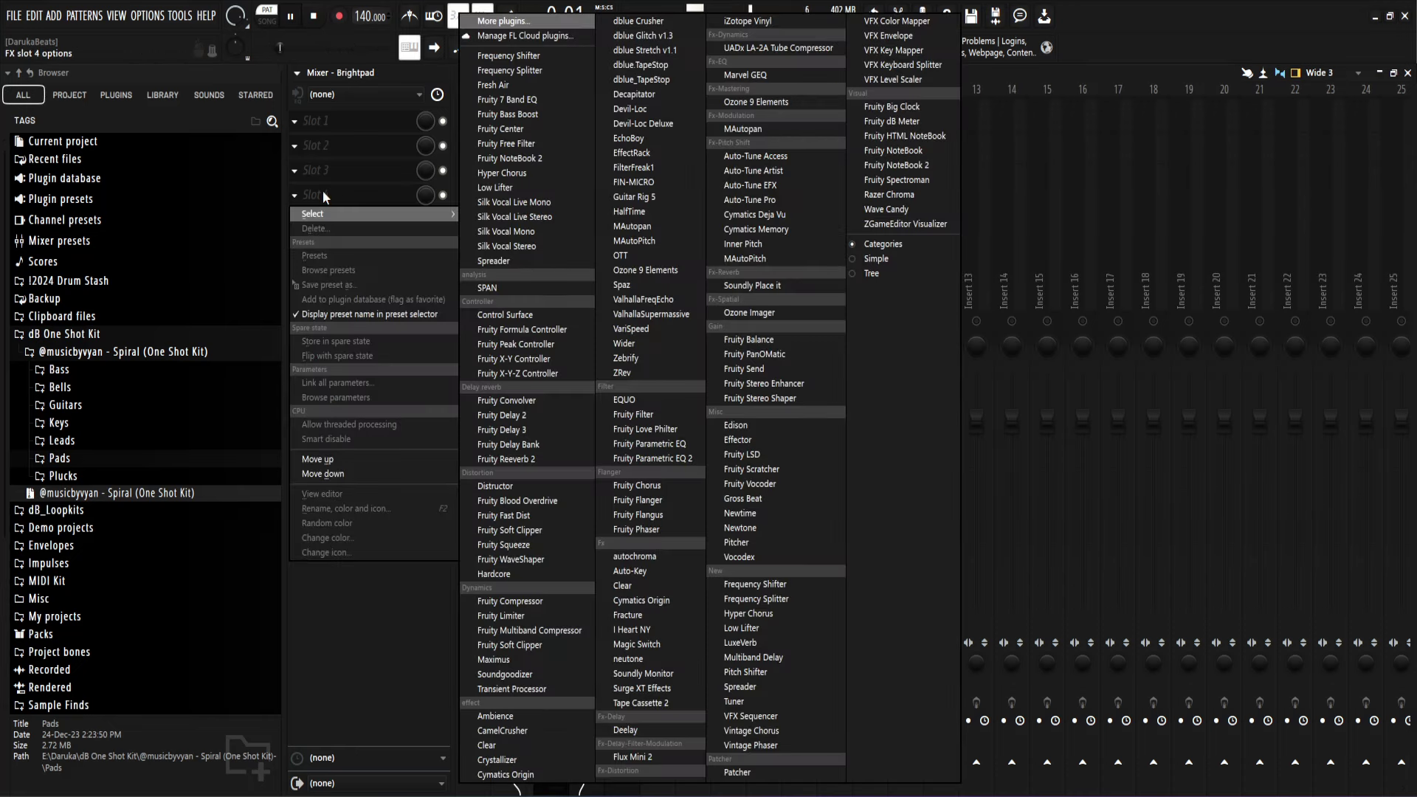
pyautogui.click(652, 459)
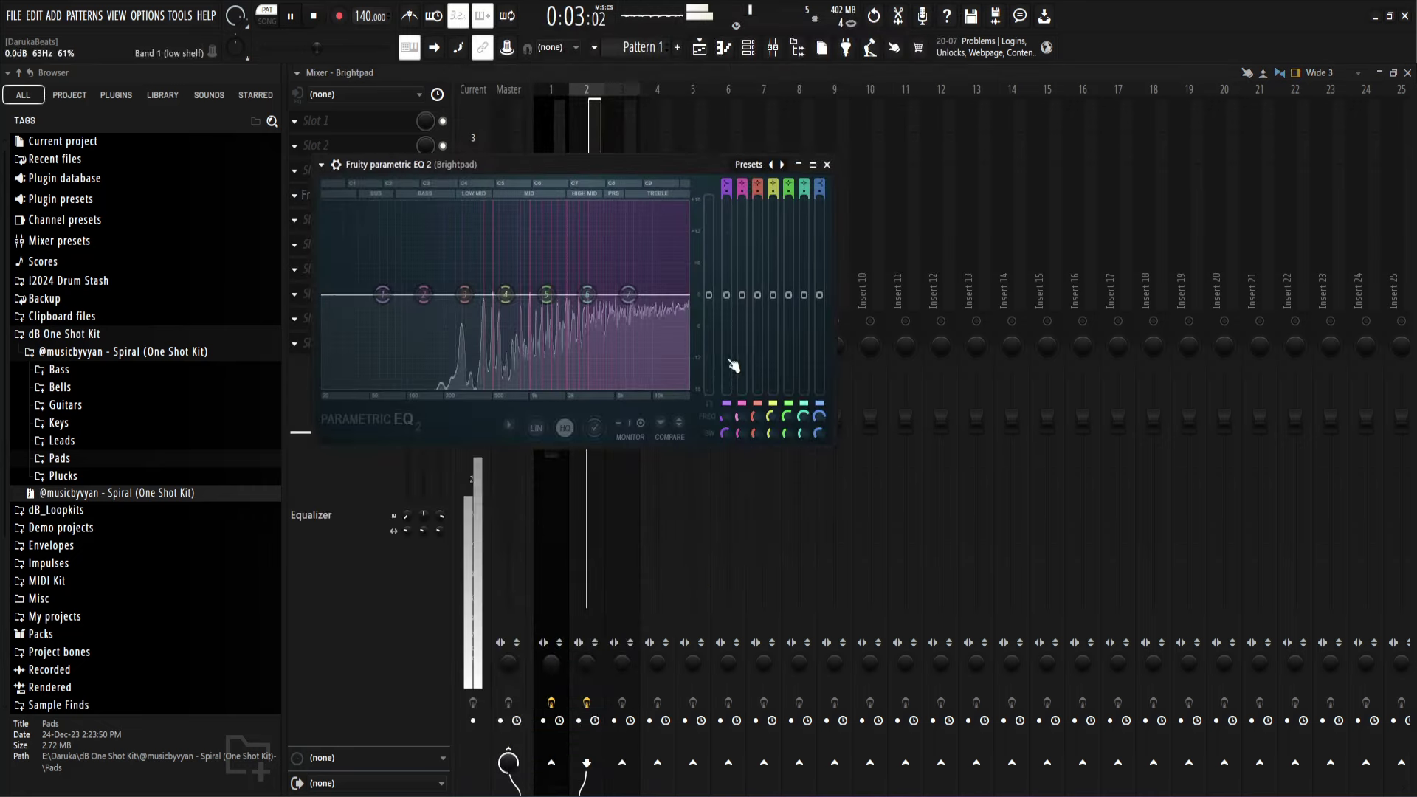
pyautogui.click(748, 163)
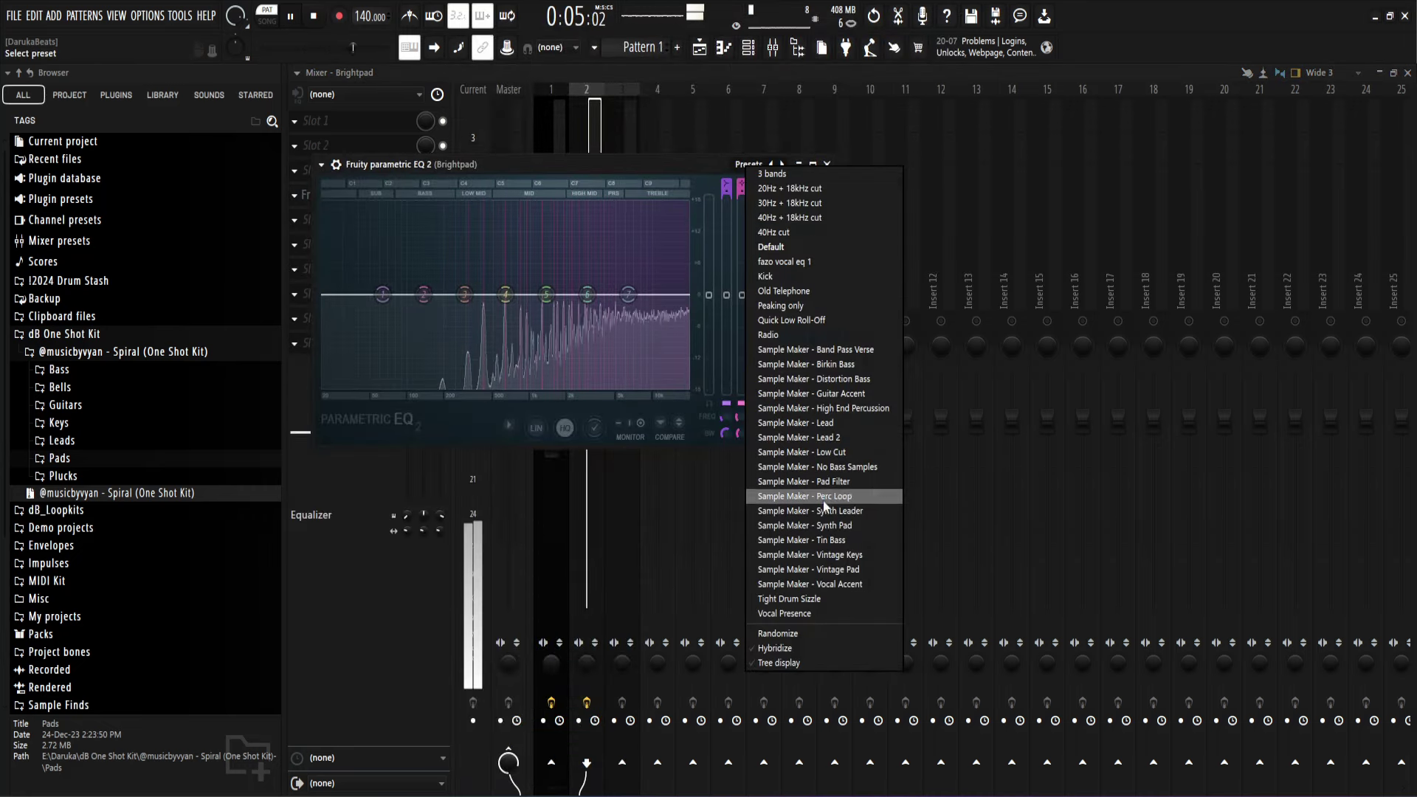
pyautogui.click(812, 452)
pyautogui.moveTo(441, 294); pyautogui.dragTo(480, 294)
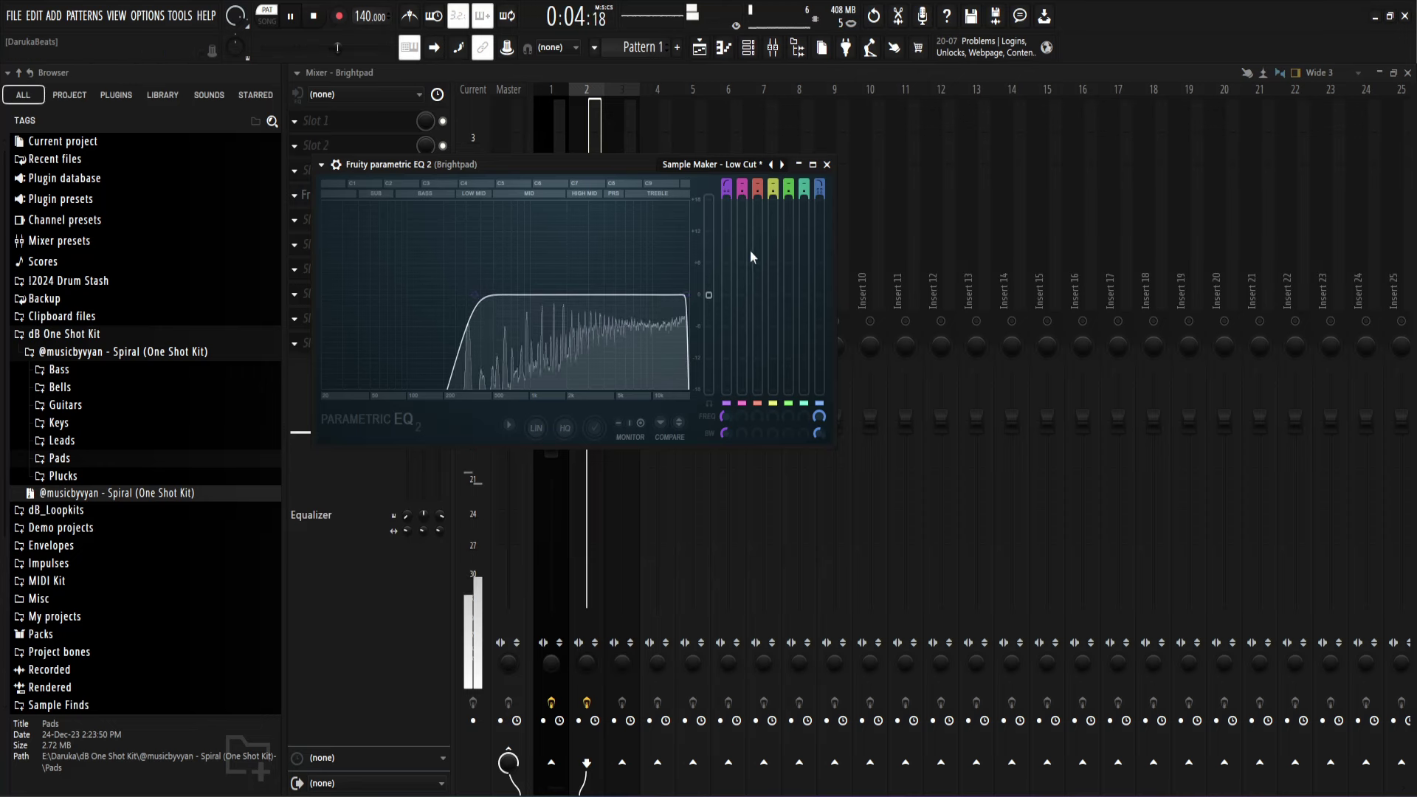
pyautogui.click(827, 164)
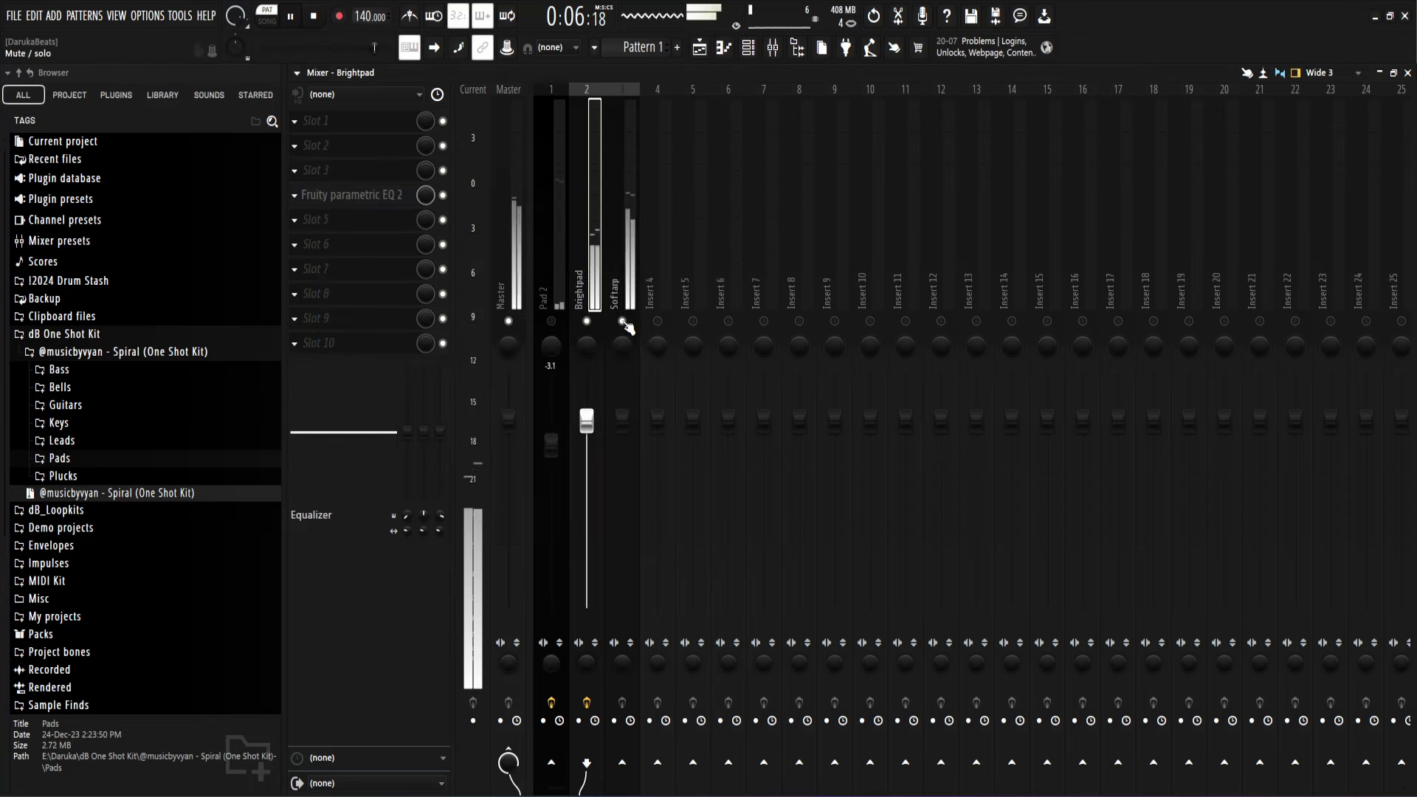
# Step: Insert Fruity Parametric EQ 2 in the fourth effect slot of the unmuted Softarp track, and lower band 4 slightly
pyautogui.click(626, 295)
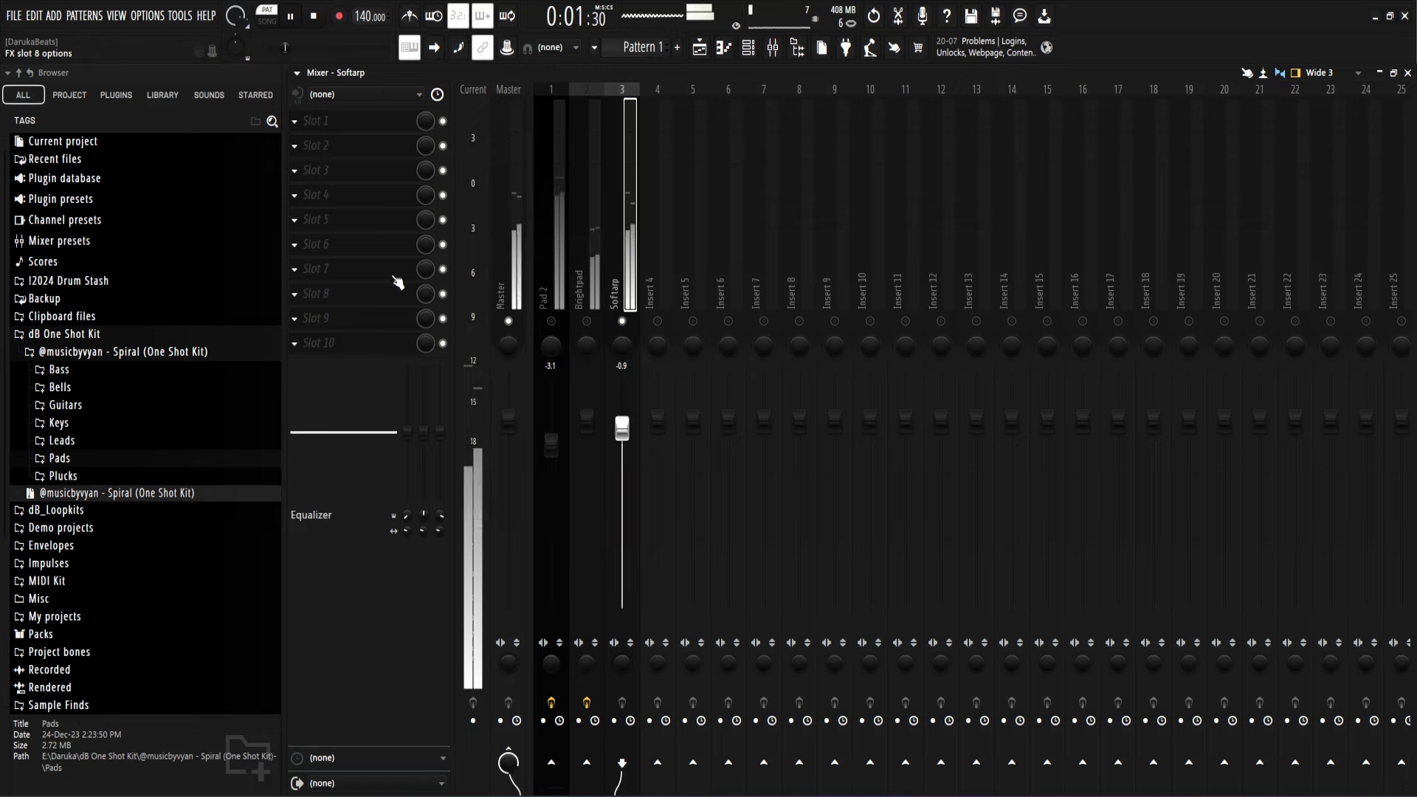
pyautogui.click(351, 197)
pyautogui.click(649, 458)
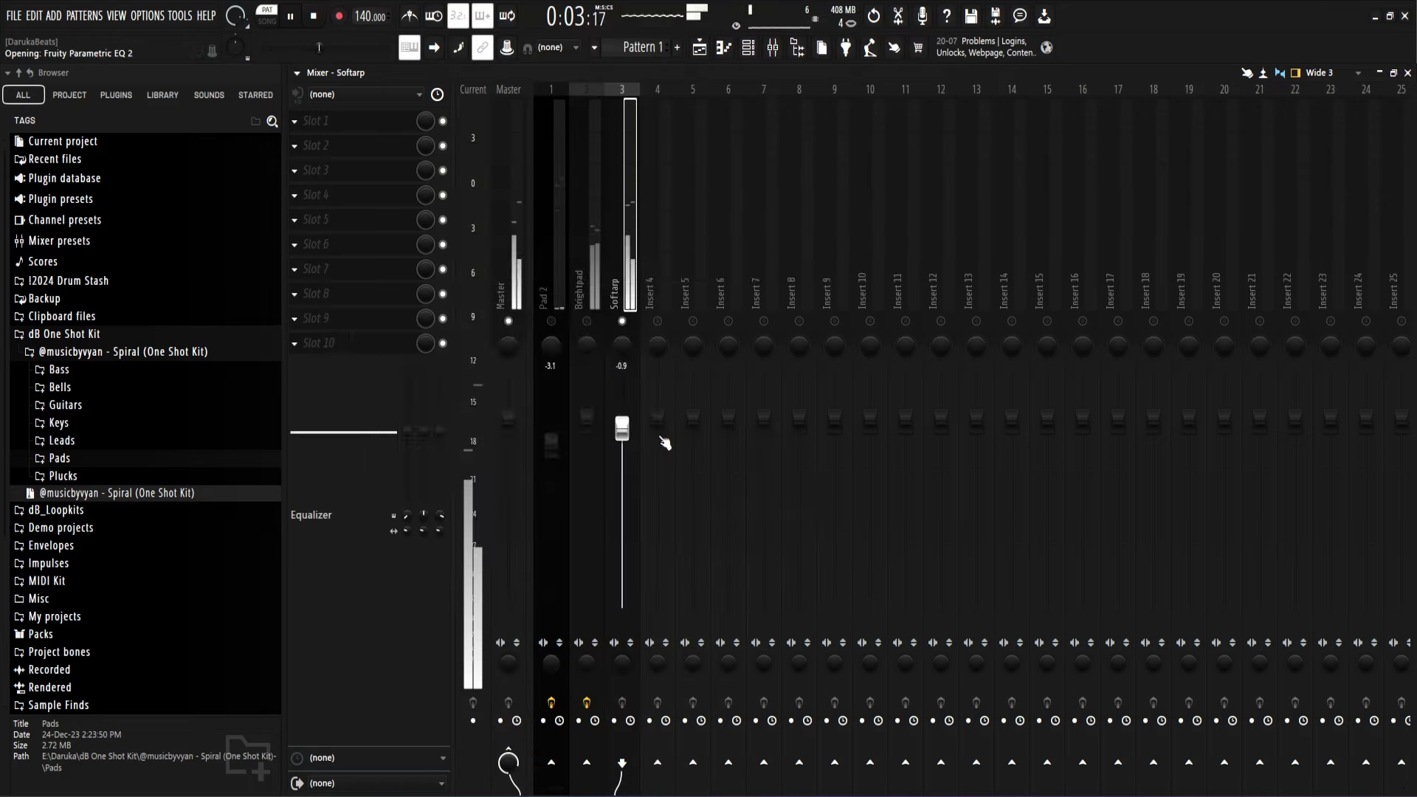
pyautogui.moveTo(545, 335); pyautogui.dragTo(550, 351)
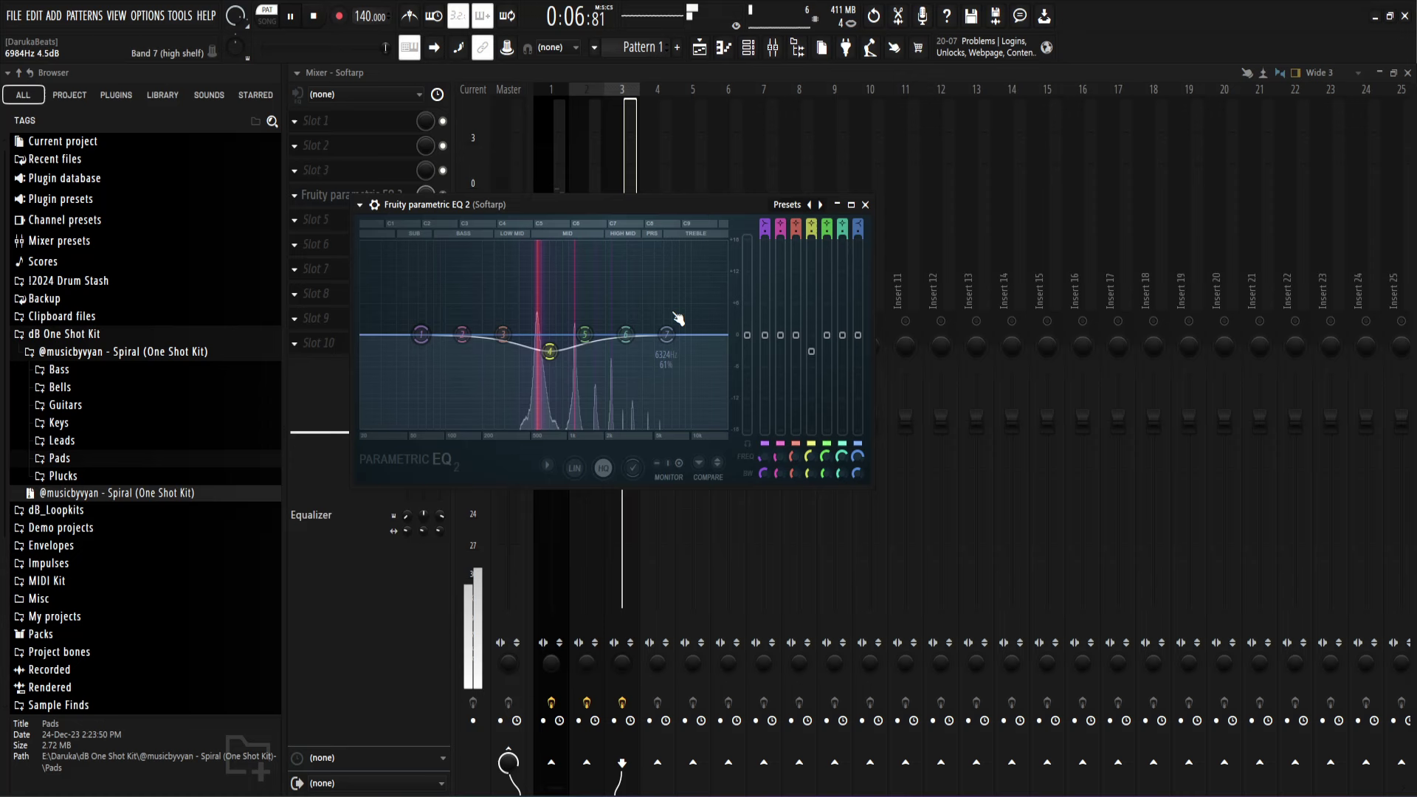
pyautogui.click(865, 205)
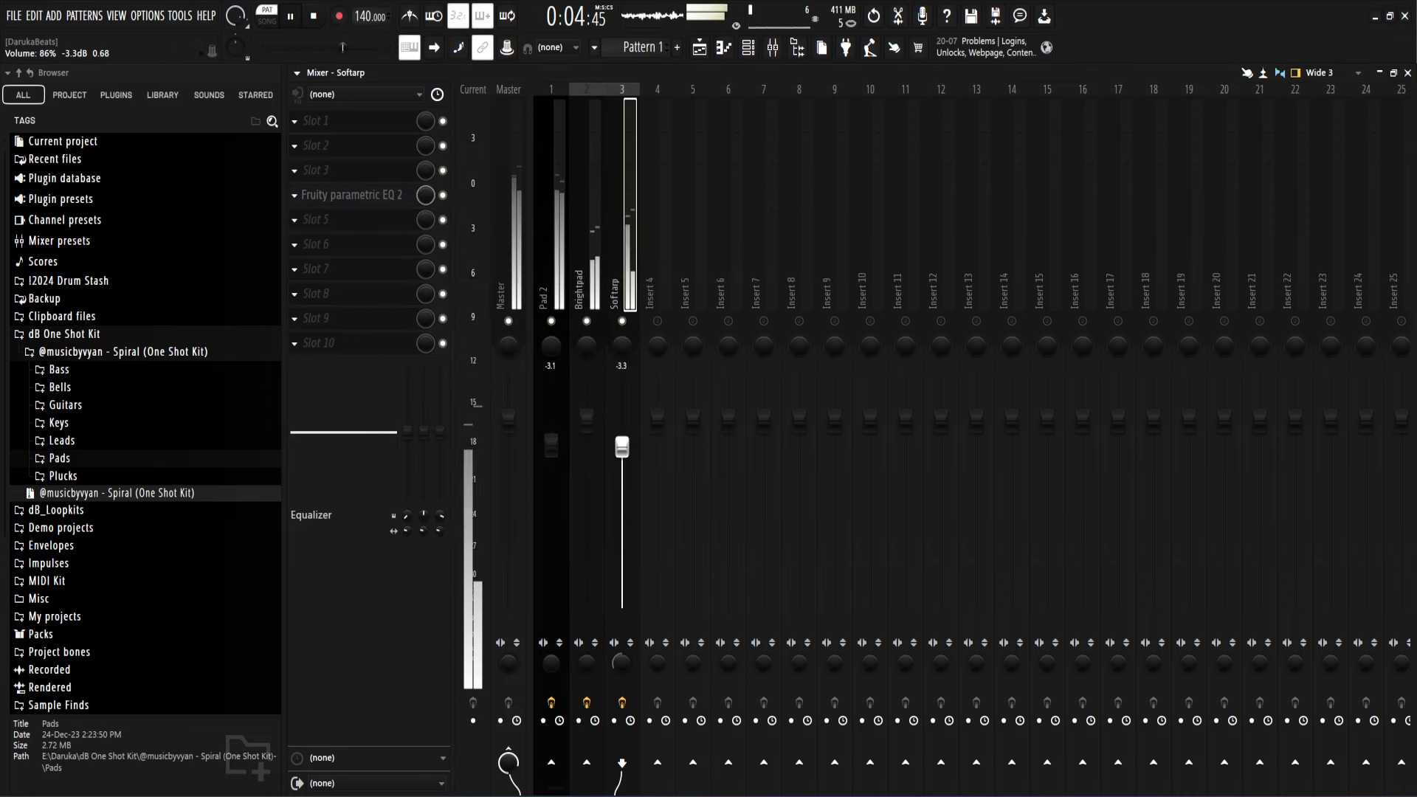
# Step: Balance the layer volumes to about -6.2 dB for Pad 2, -1.7 dB for Brightpad and -2.7 dB for Softarp
pyautogui.rightClick(631, 431)
pyautogui.click(634, 441)
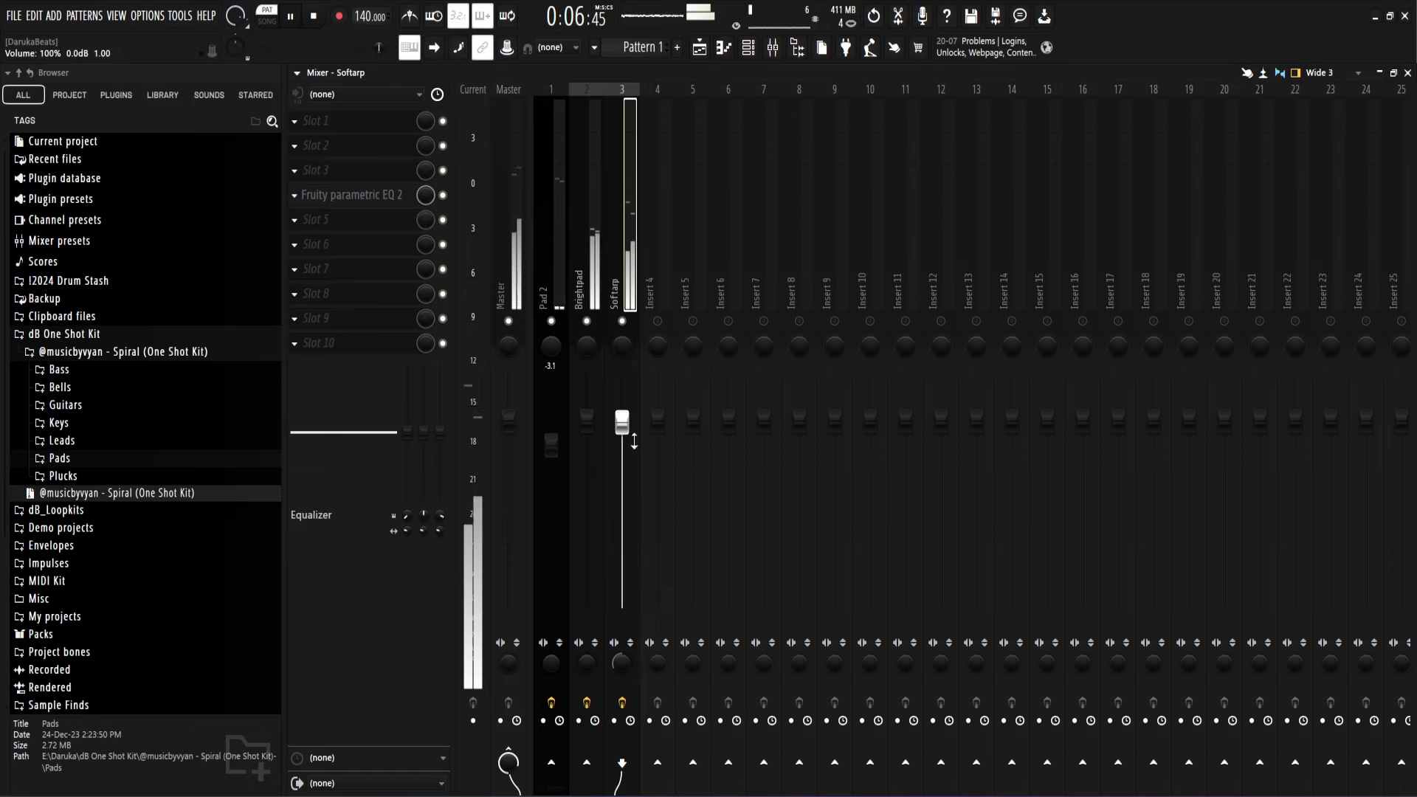
pyautogui.moveTo(547, 456); pyautogui.dragTo(552, 454)
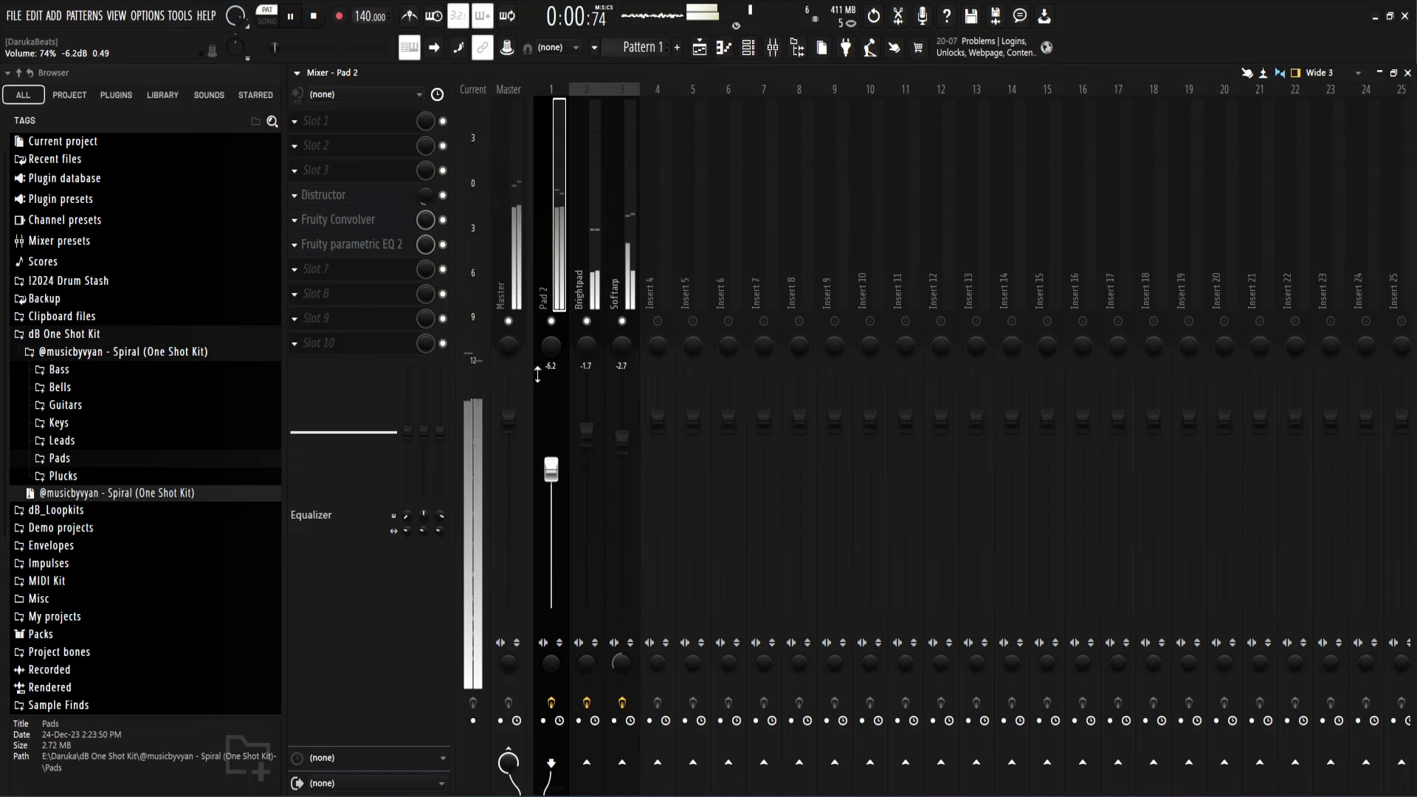
# Step: Stop playback, insert Gross Beat in the Master track's fourth effect slot, and load its pretzelday1 preset
pyautogui.click(509, 211)
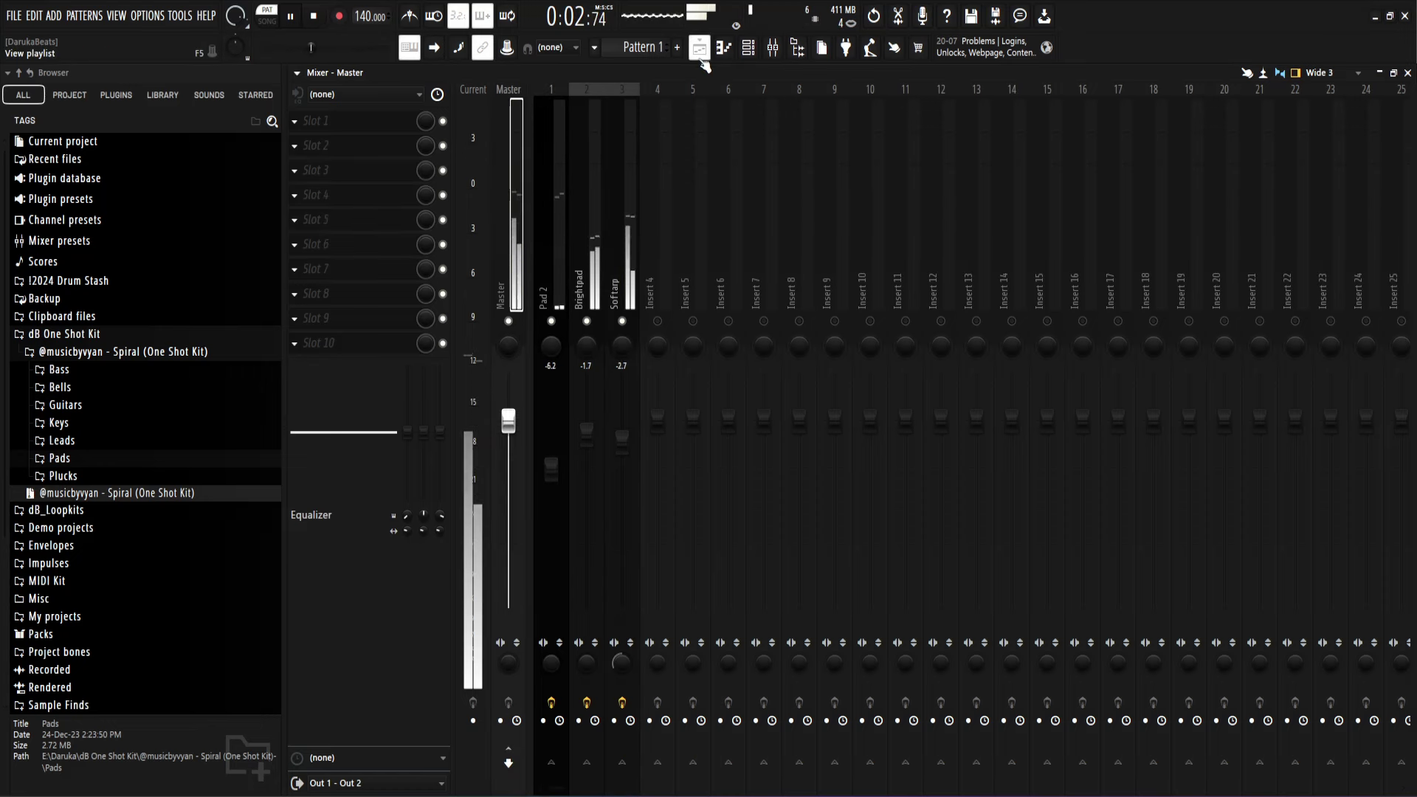
pyautogui.press('space')
pyautogui.click(322, 191)
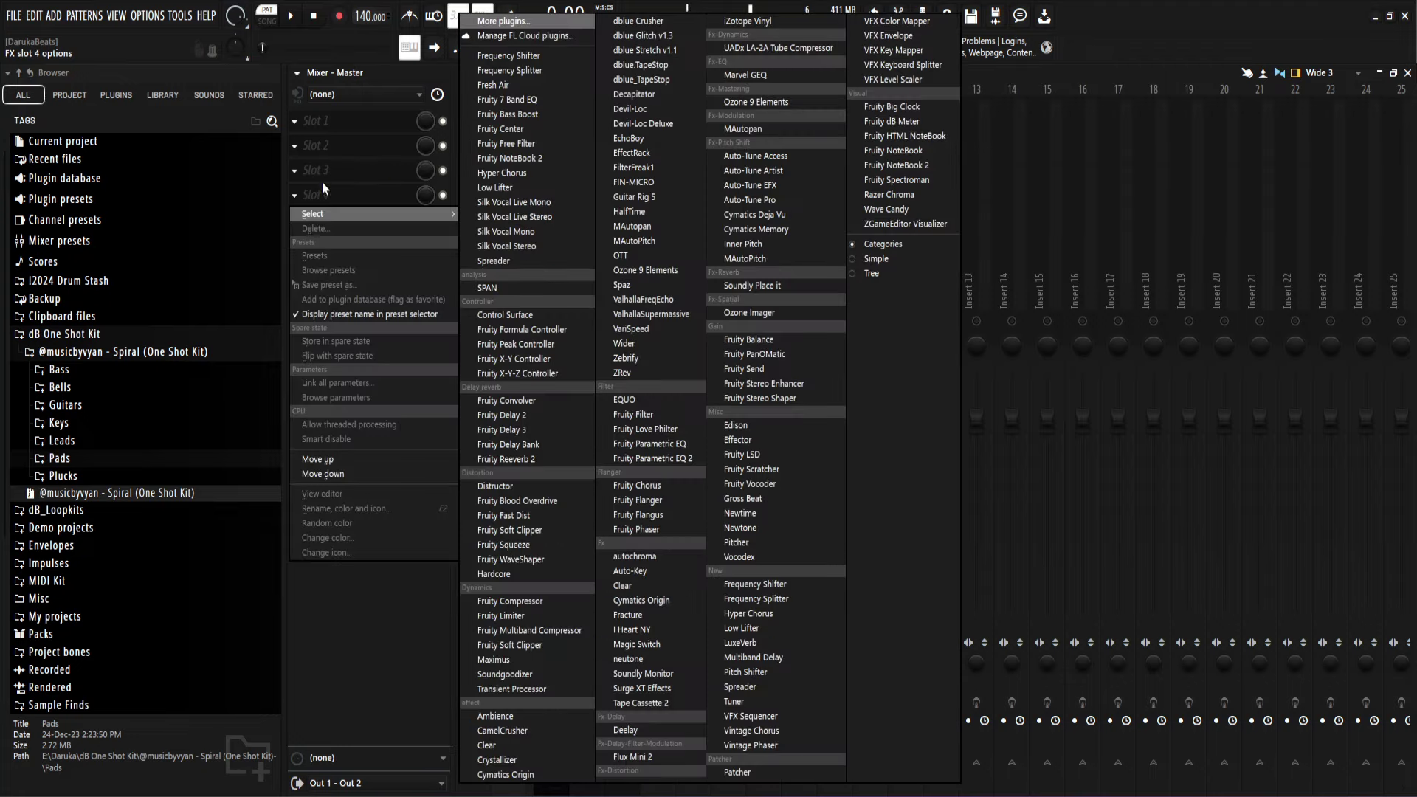
pyautogui.click(754, 498)
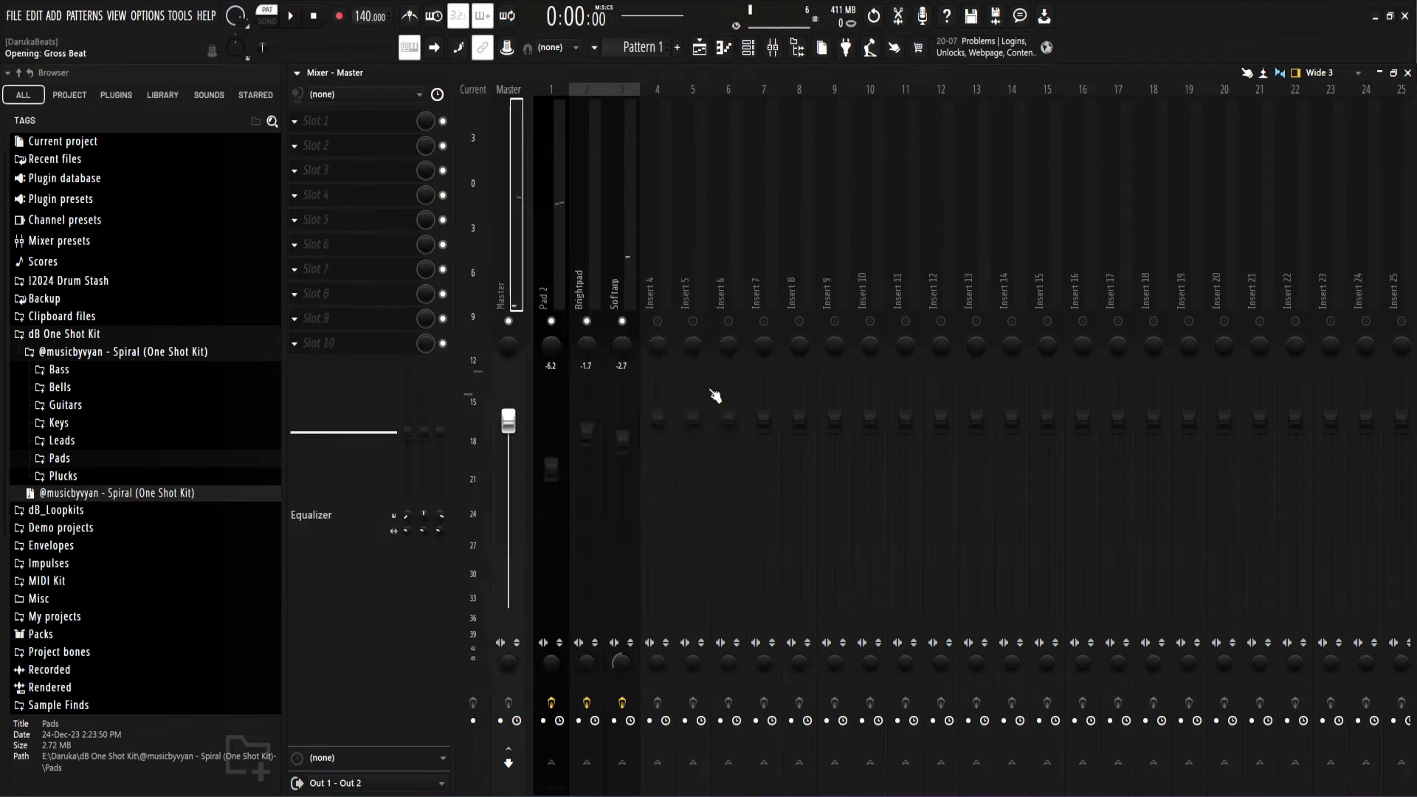
pyautogui.click(915, 244)
pyautogui.click(948, 300)
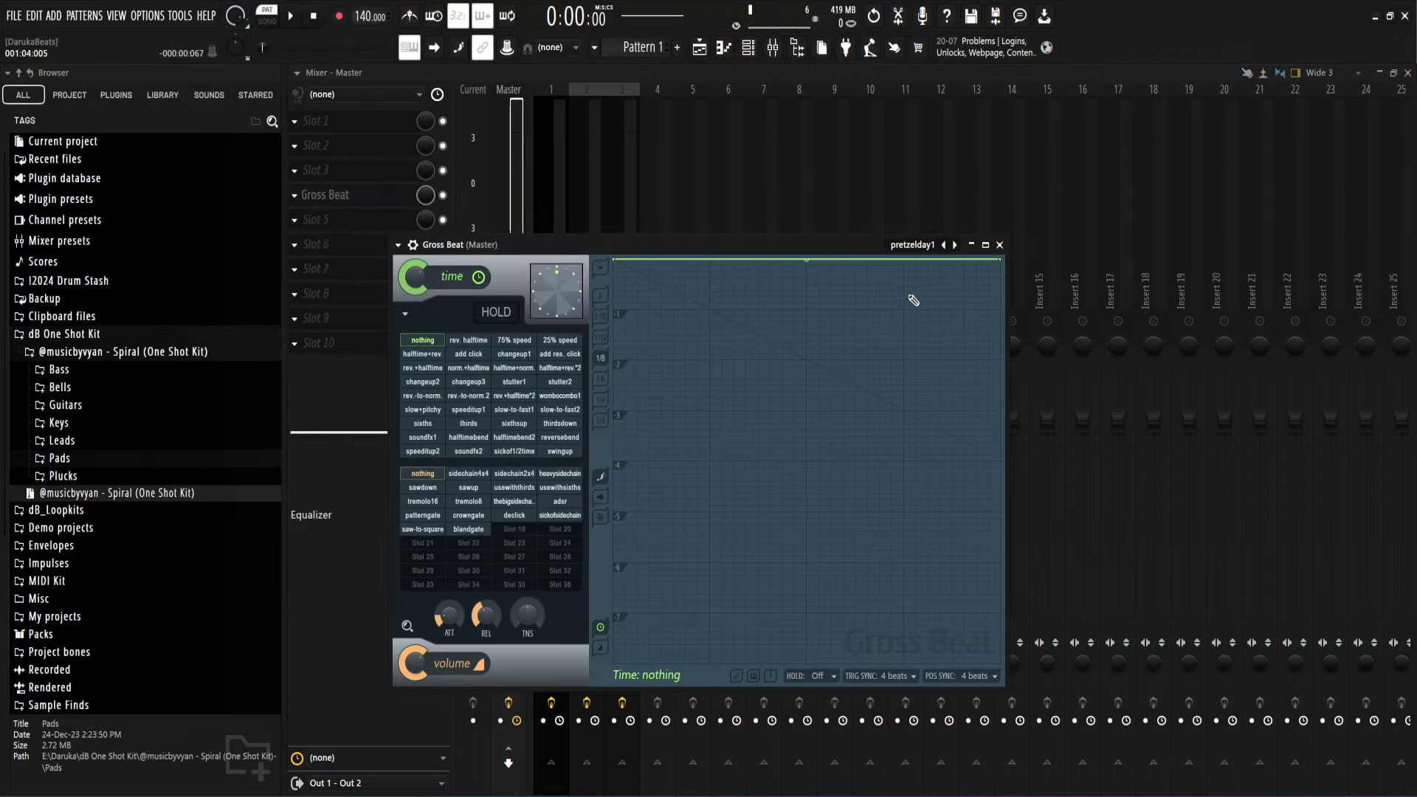
# Step: Try Gross Beat's rev. halftime and halftime+rev. time slots during playback
pyautogui.moveTo(771, 243); pyautogui.dragTo(757, 207)
pyautogui.click(456, 305)
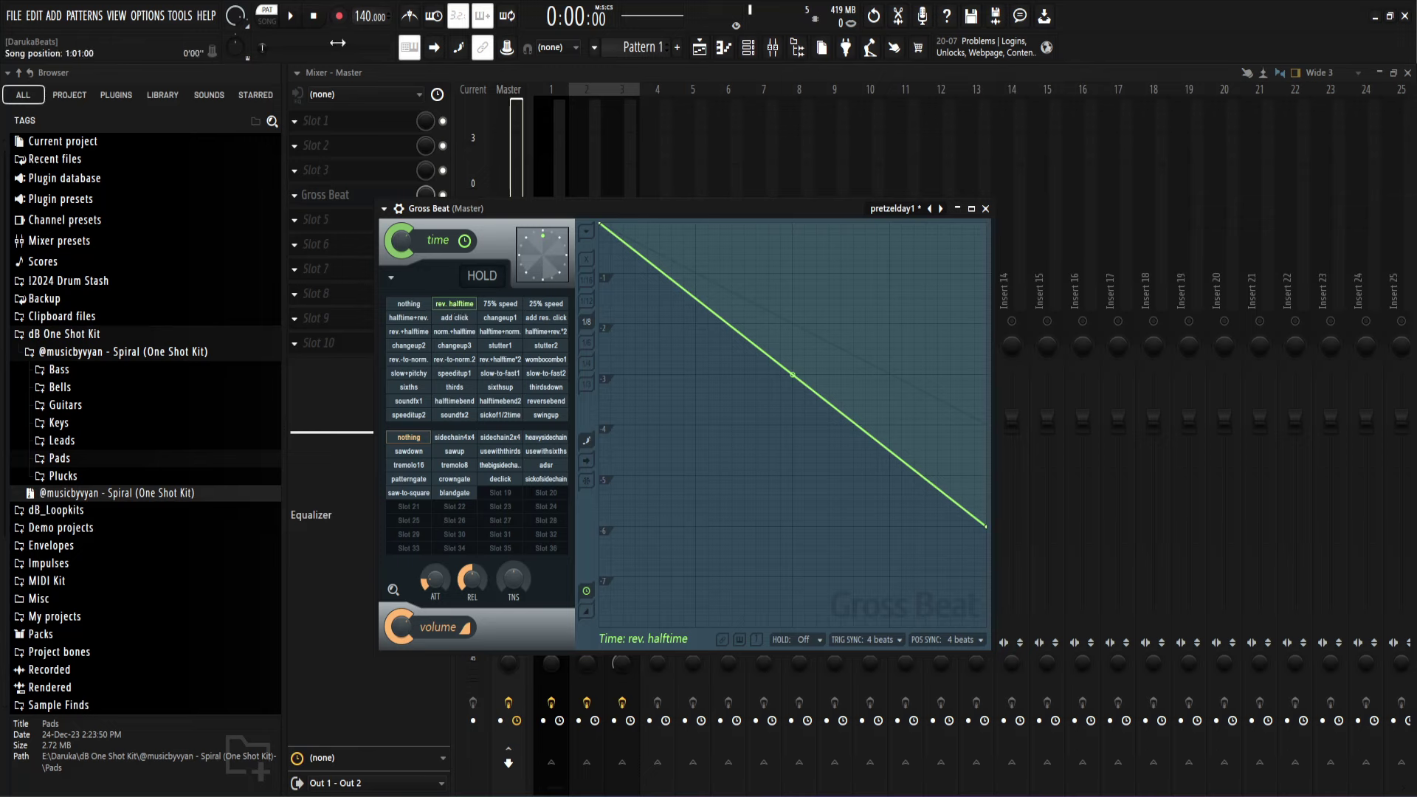
pyautogui.moveTo(725, 205); pyautogui.dragTo(781, 180)
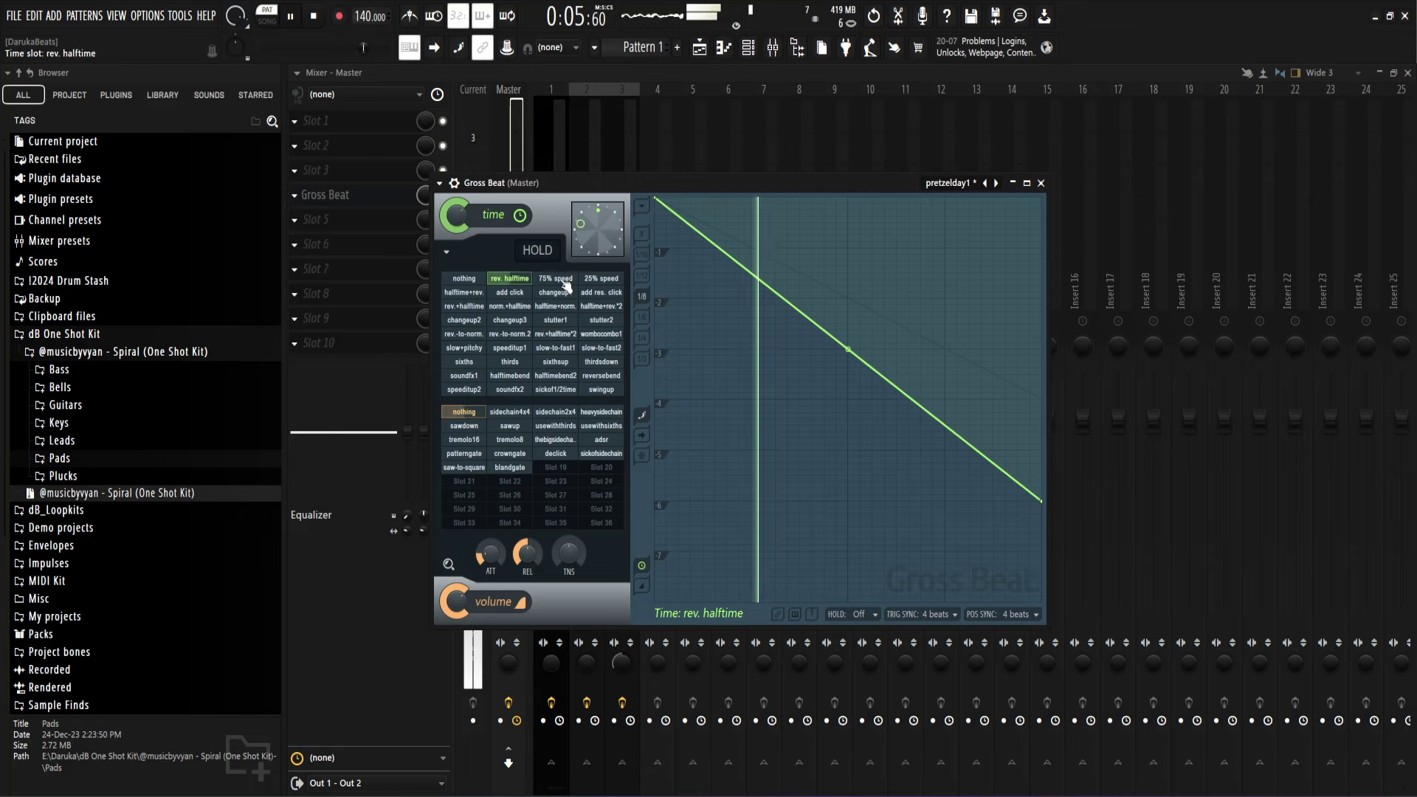
pyautogui.press('space')
pyautogui.click(510, 292)
pyautogui.click(463, 292)
pyautogui.press('space')
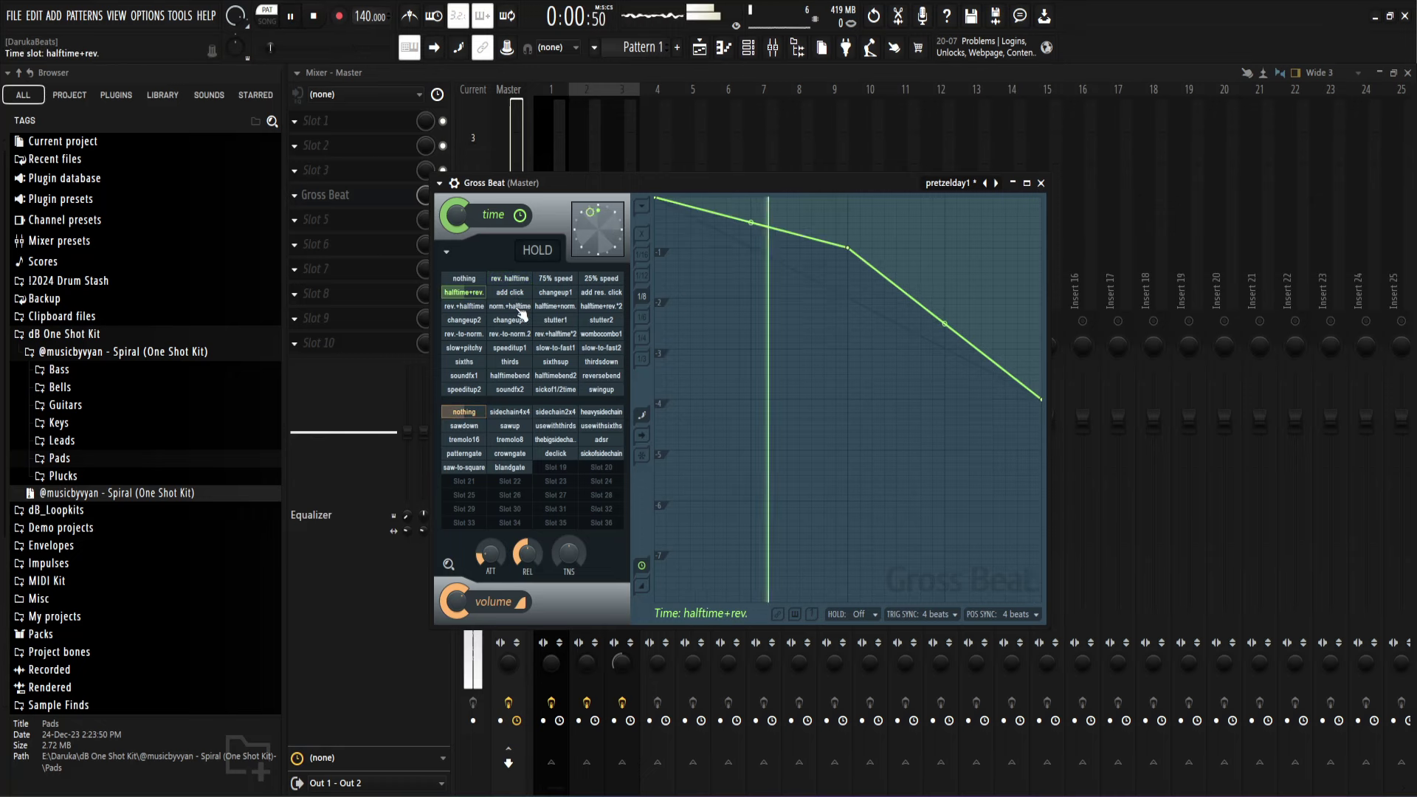
# Step: Load Gross Beat's Sample Maker - Bounce preset and audition its Plugg, Flashbacks, Ups and Downshift time slots
pyautogui.click(953, 183)
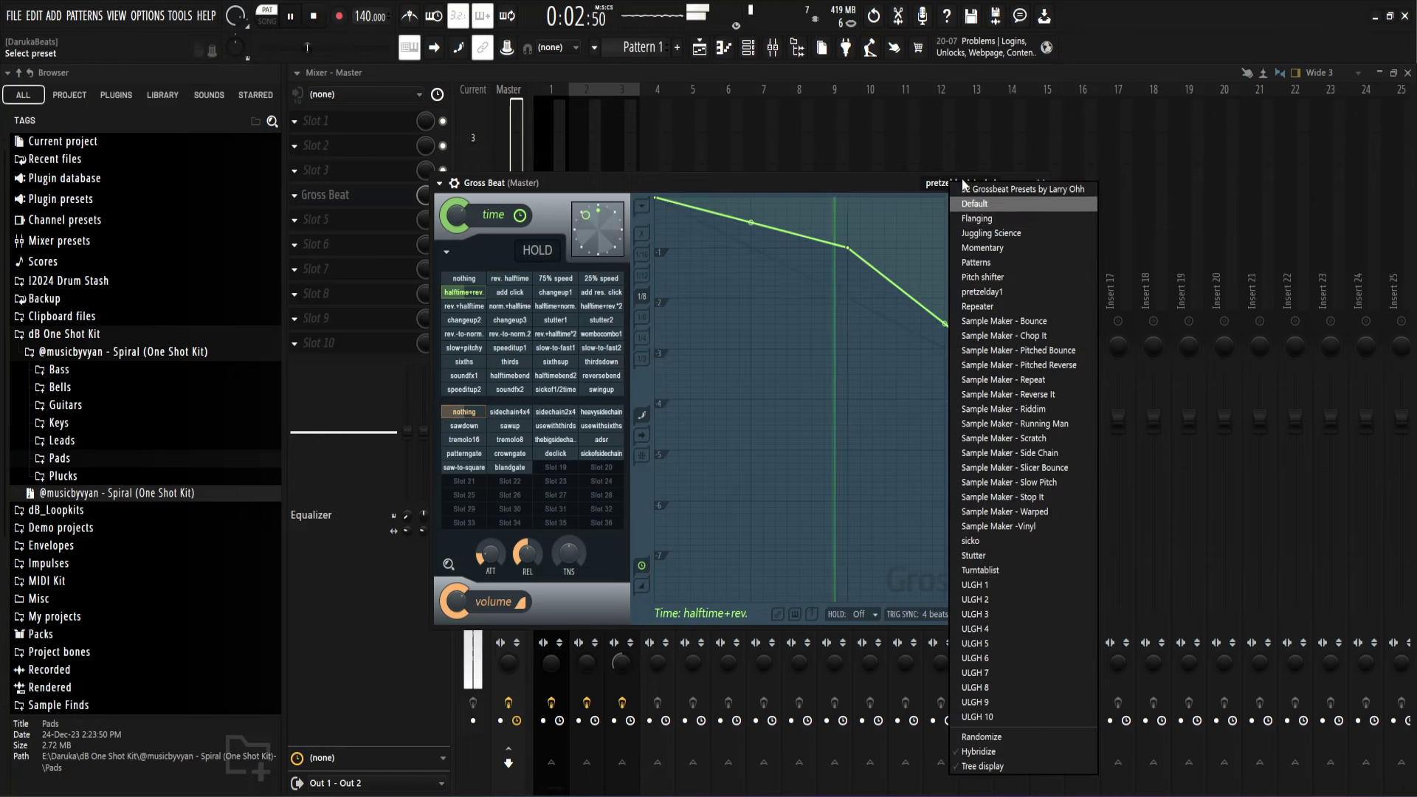
pyautogui.click(1004, 321)
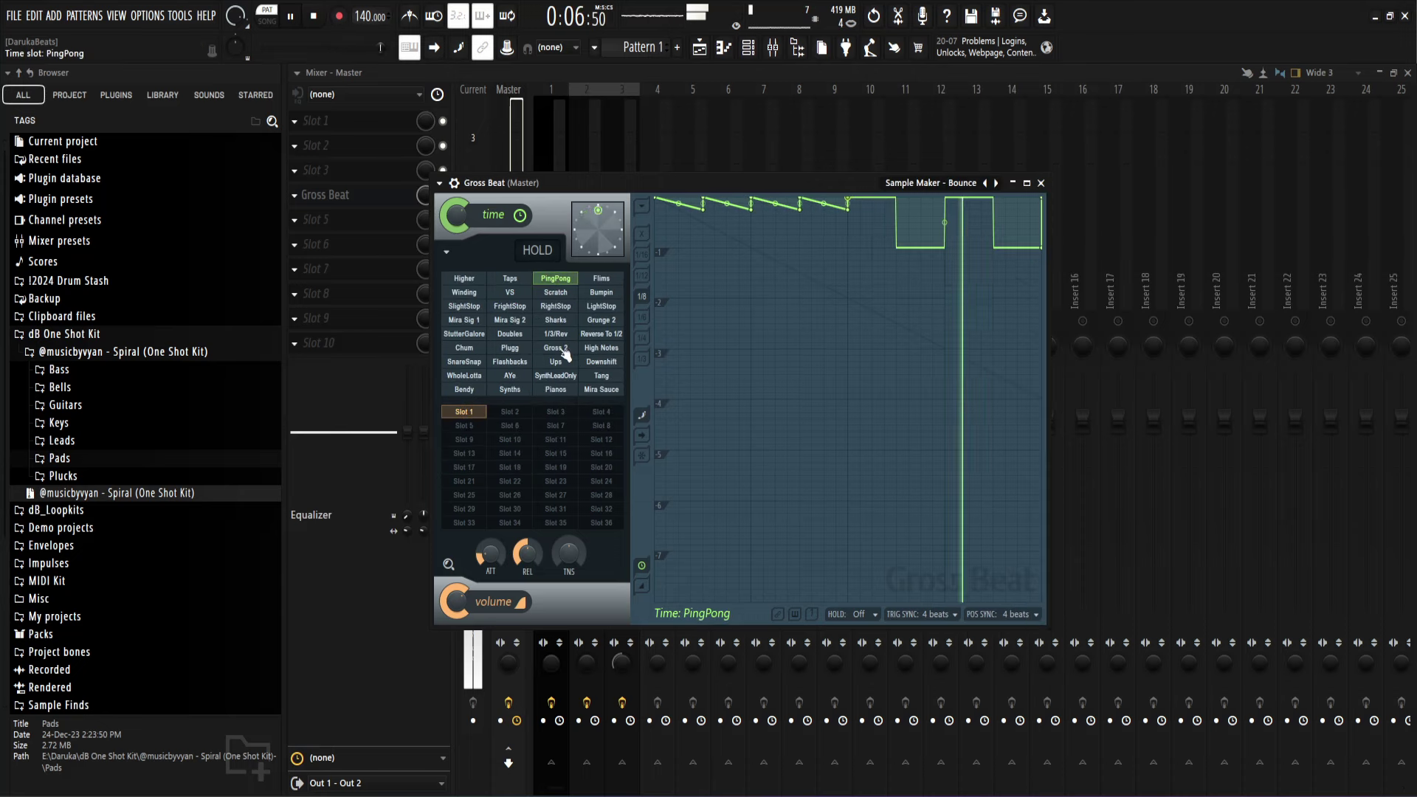
pyautogui.click(511, 350)
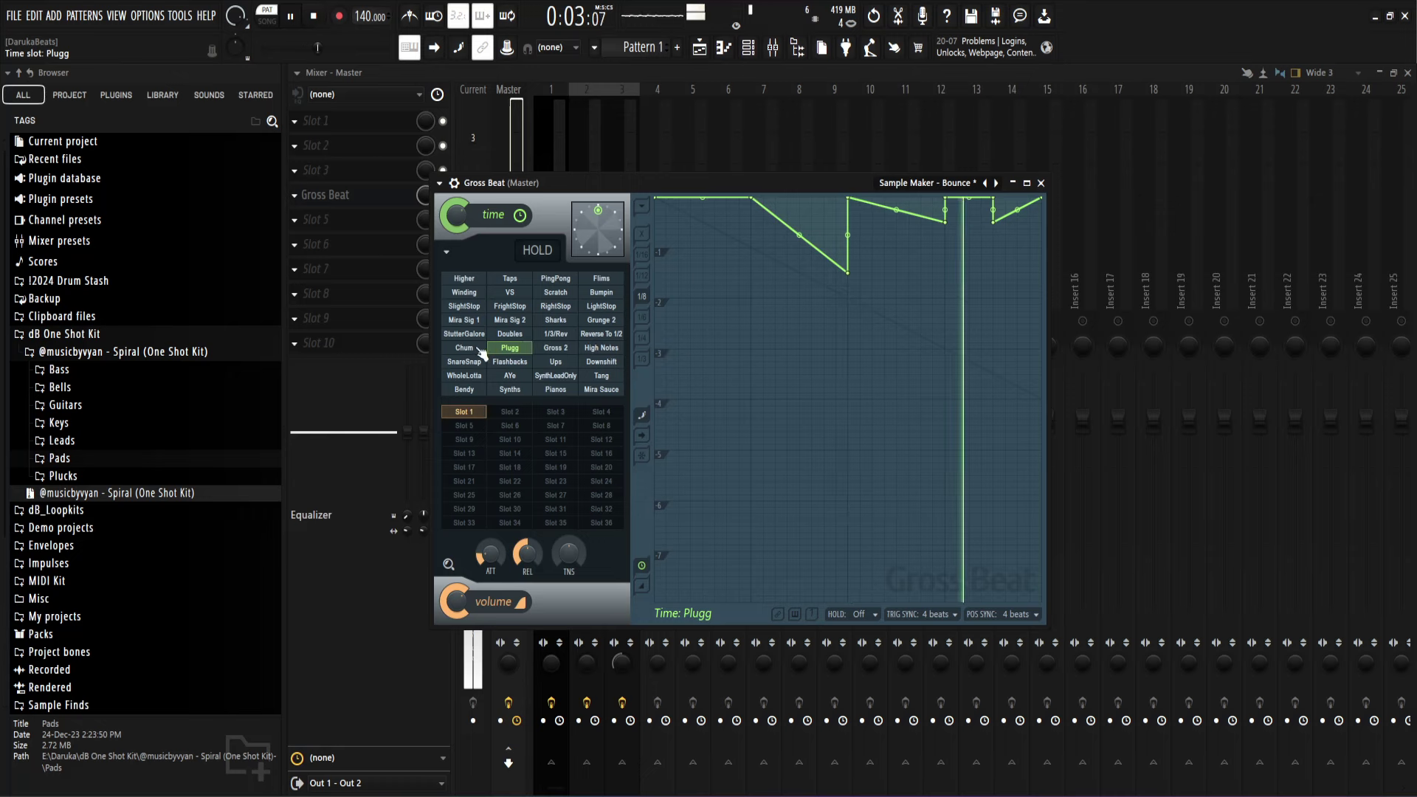
pyautogui.click(523, 365)
pyautogui.press('space')
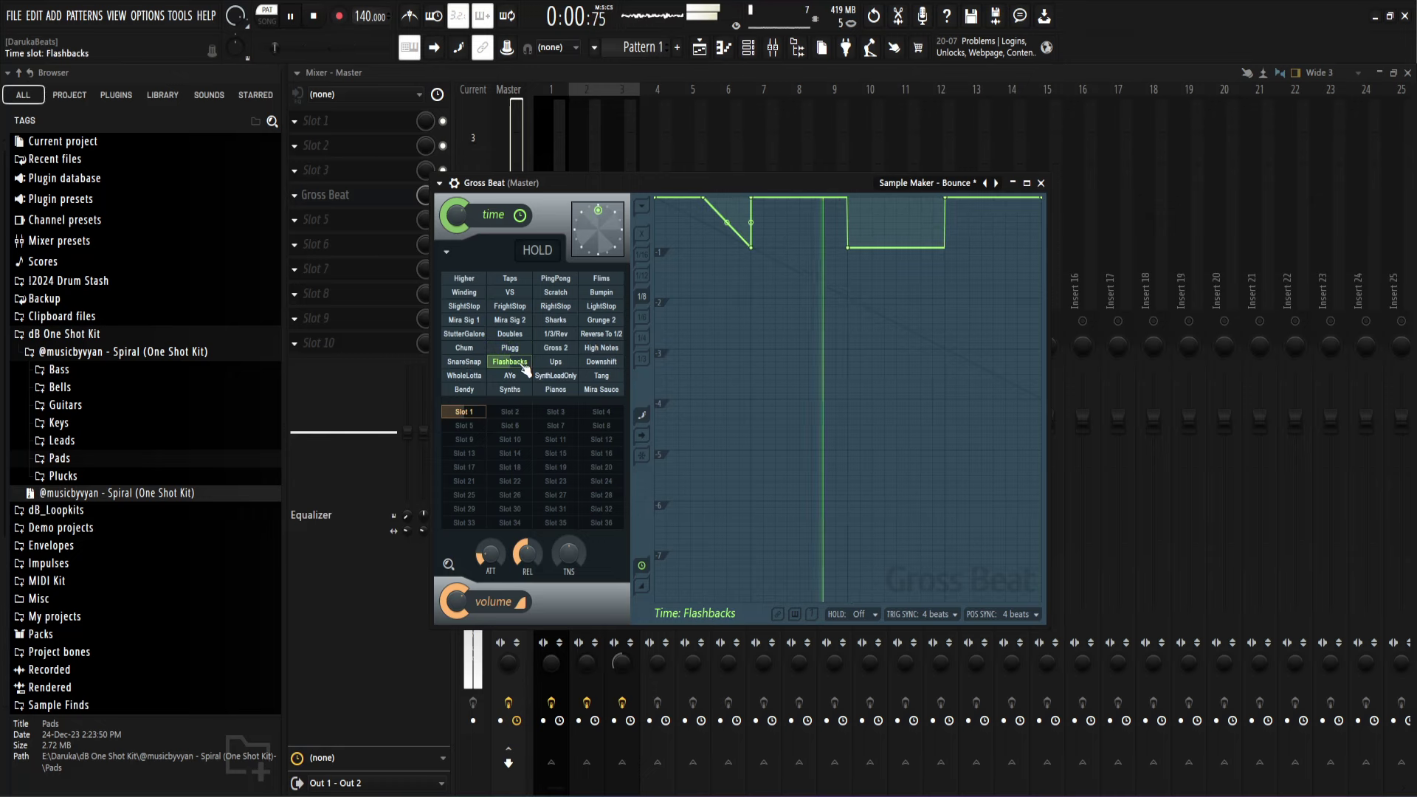
pyautogui.click(564, 367)
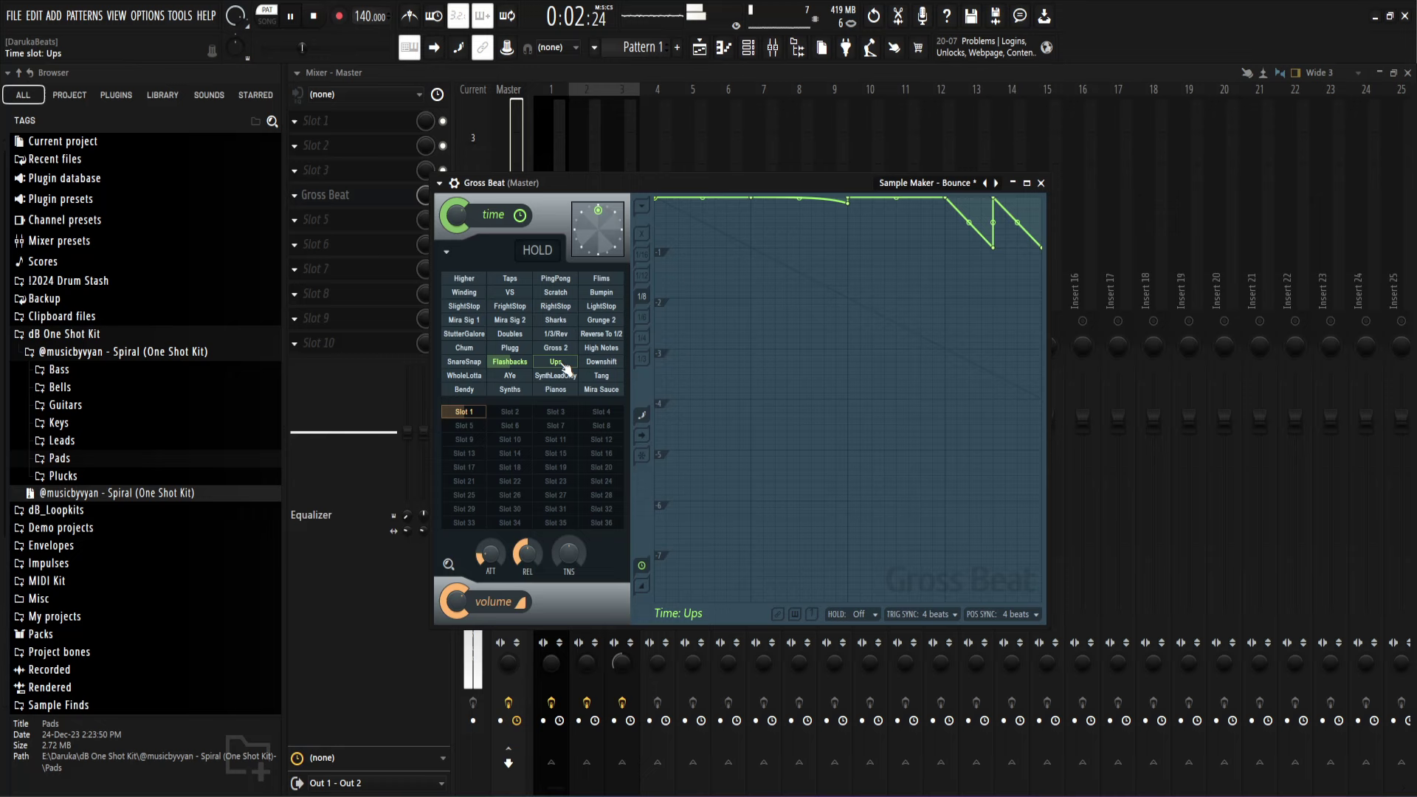
pyautogui.press('space')
pyautogui.click(603, 363)
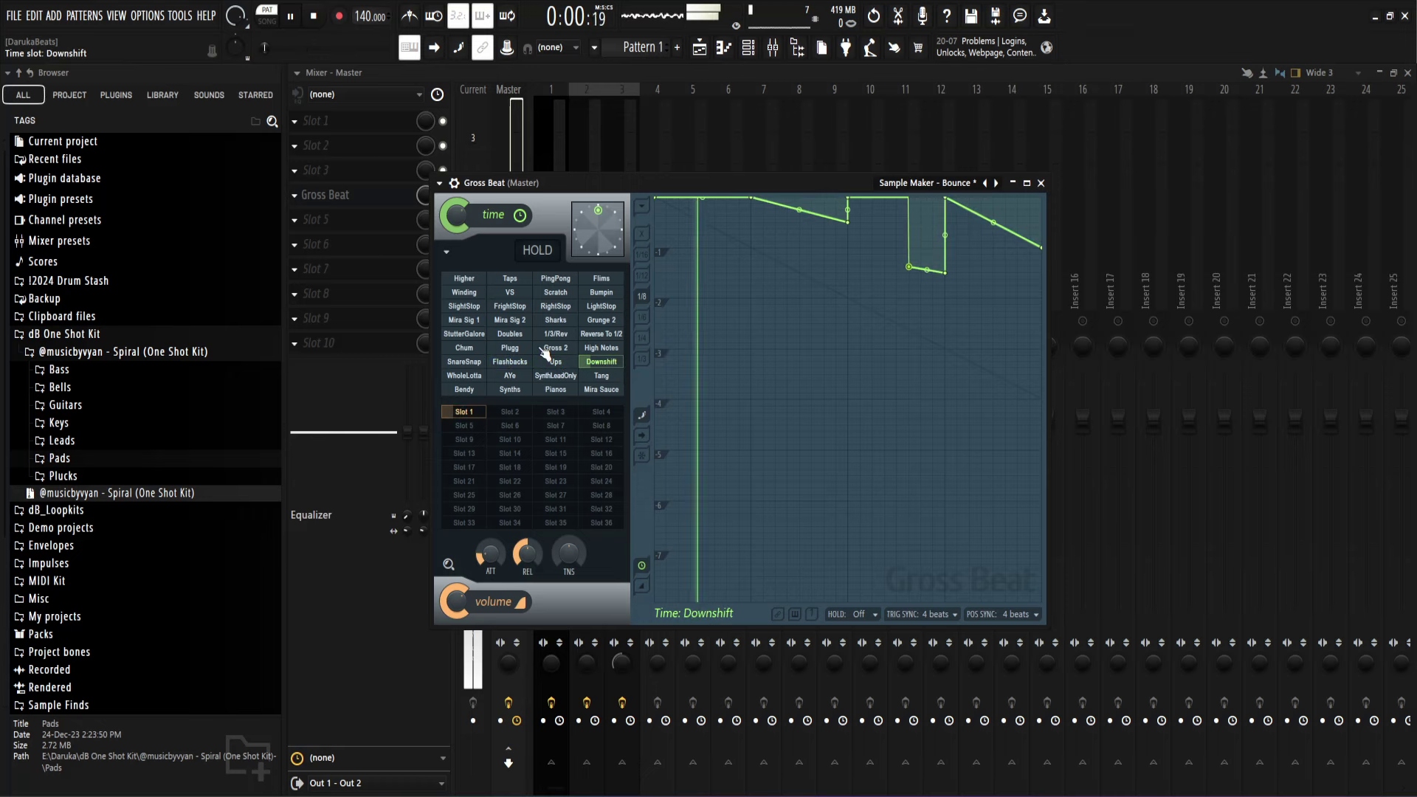
# Step: Compare the StutterGalore, Mira Sig 1 and Mira Sig 2 time slots, choose StutterGalore, and stop playback with Gross Beat closed
pyautogui.click(464, 335)
pyautogui.press('space')
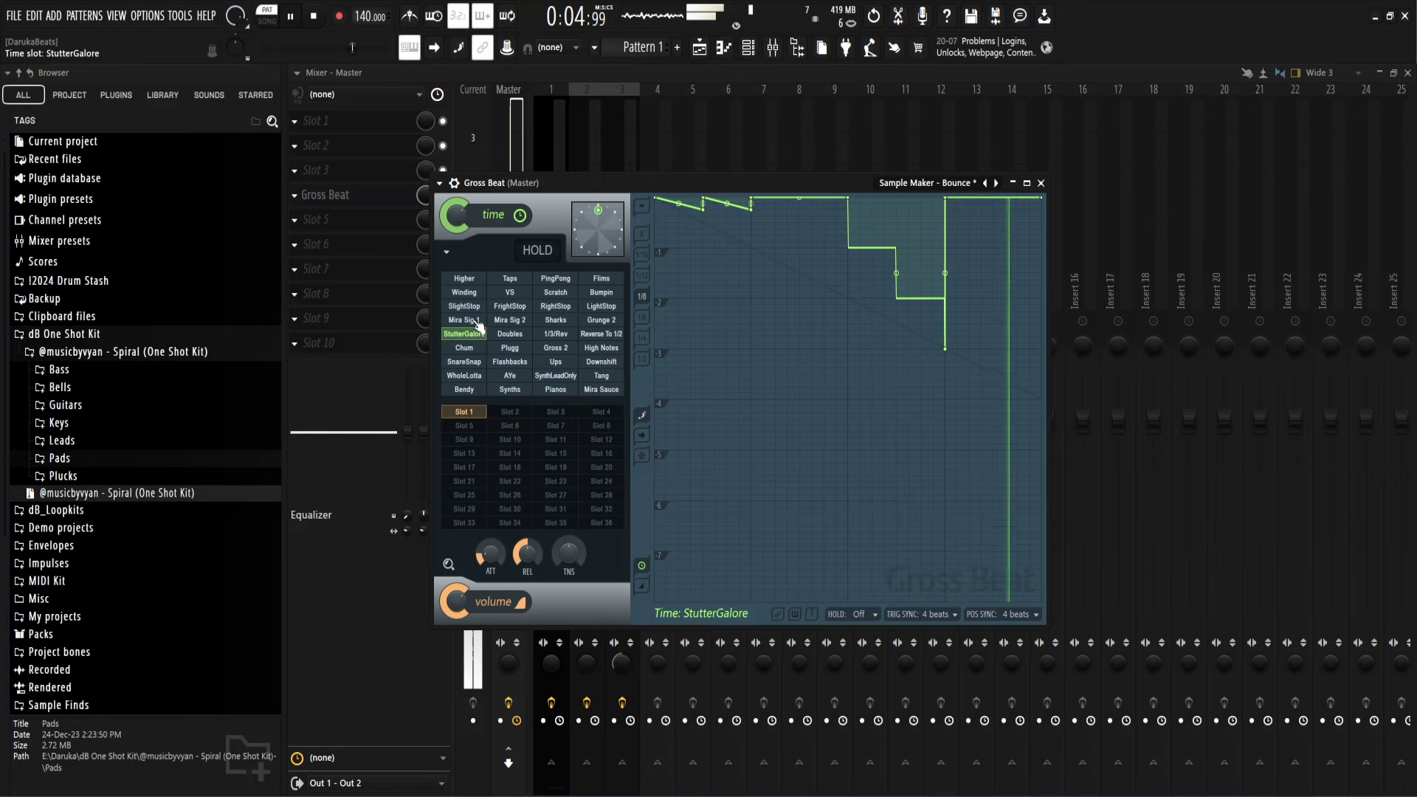
pyautogui.click(478, 326)
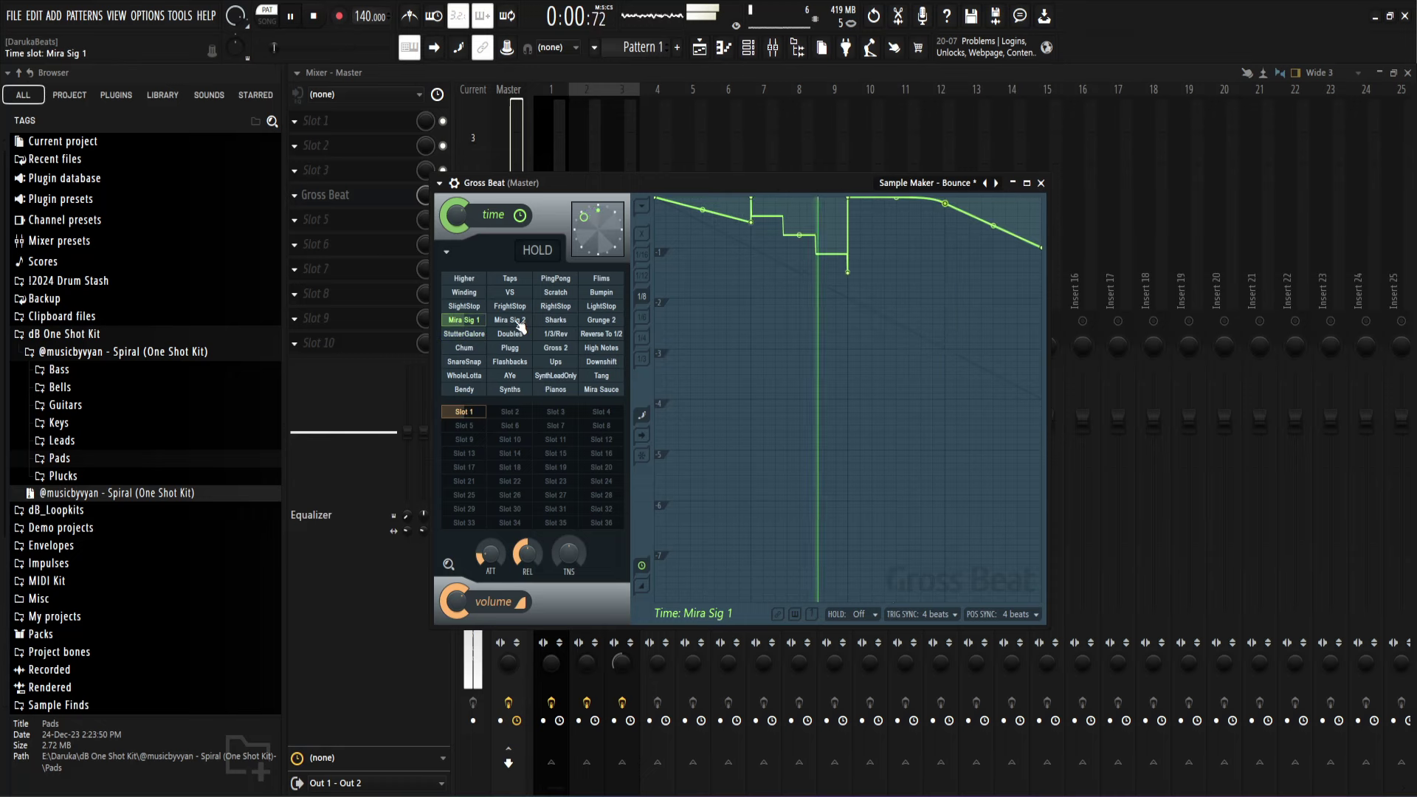
pyautogui.click(515, 322)
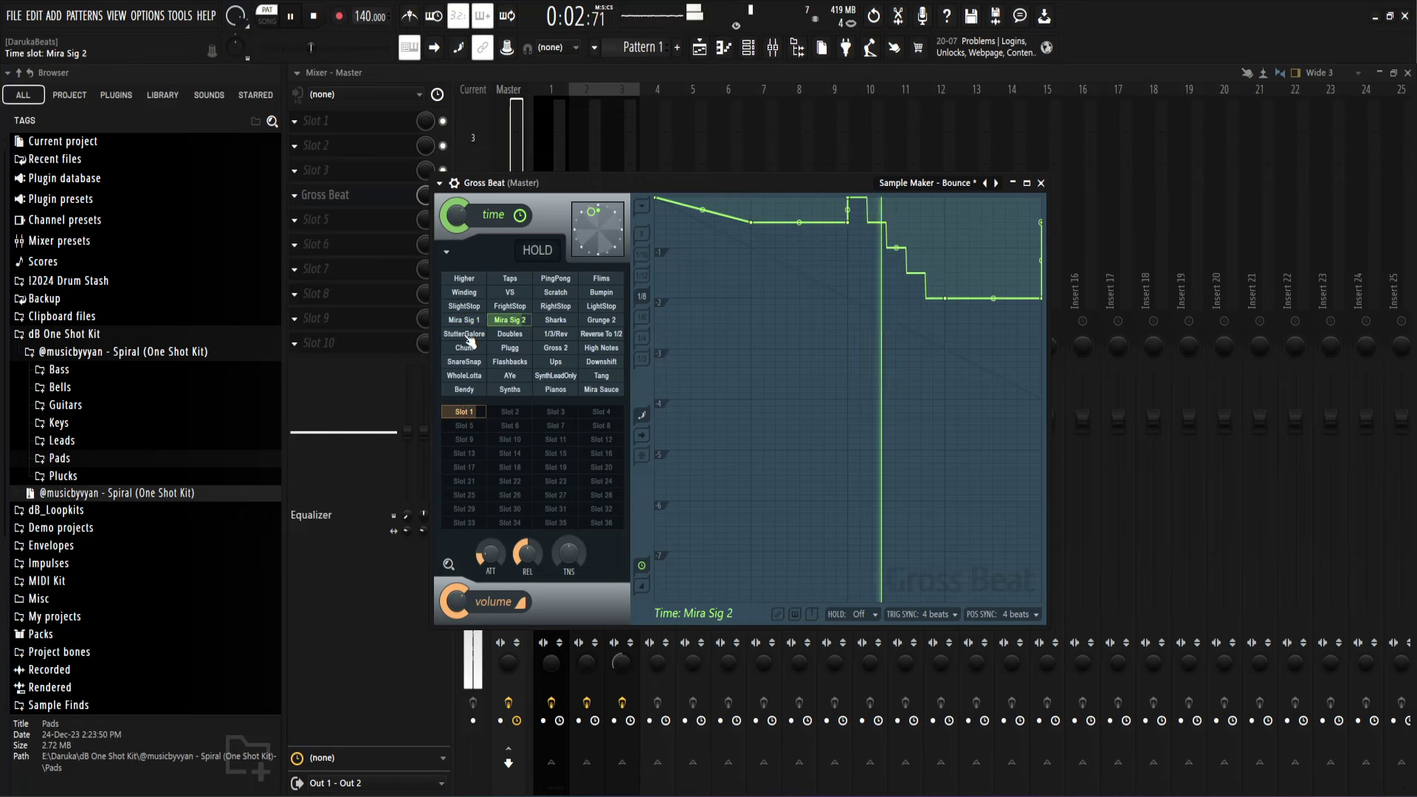
pyautogui.click(466, 335)
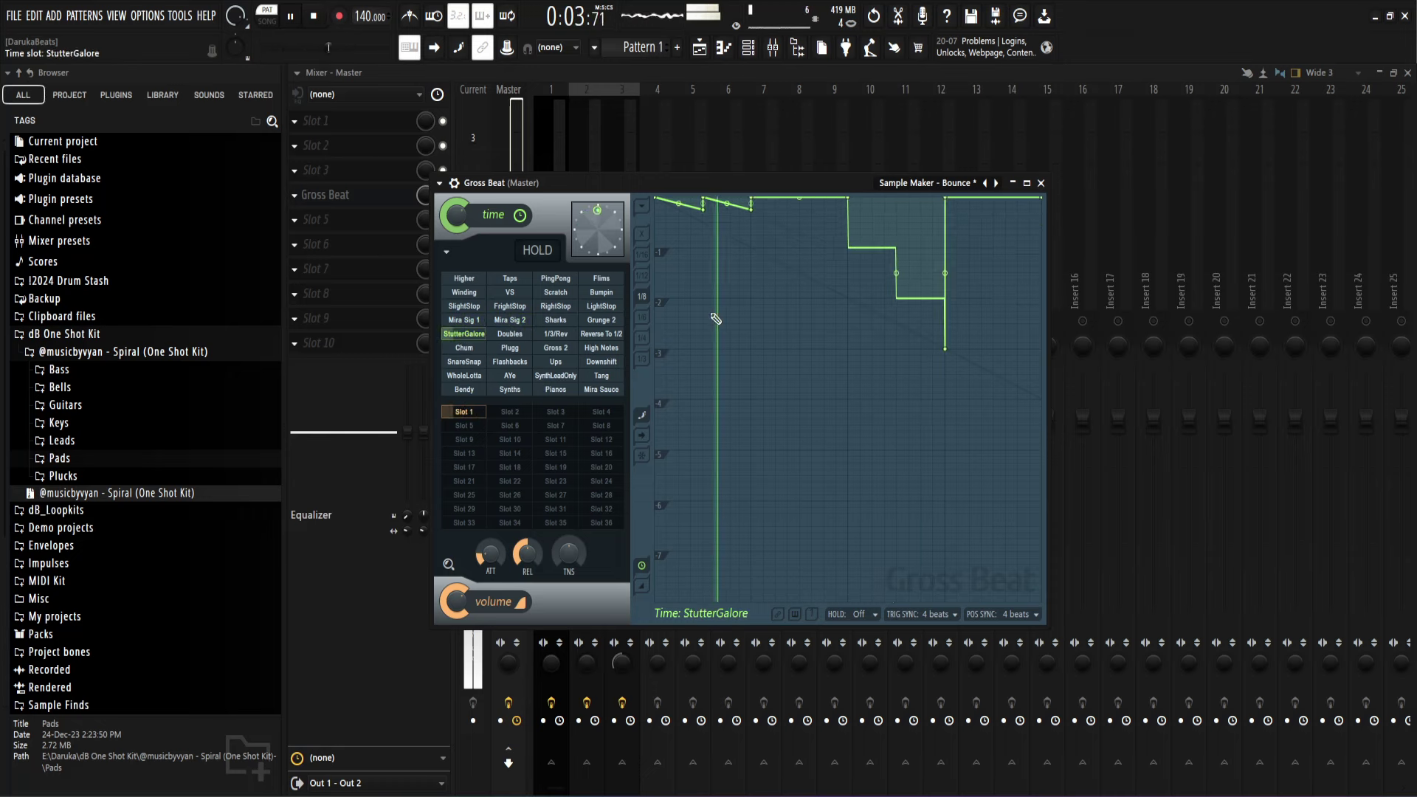
pyautogui.click(1040, 182)
pyautogui.click(314, 16)
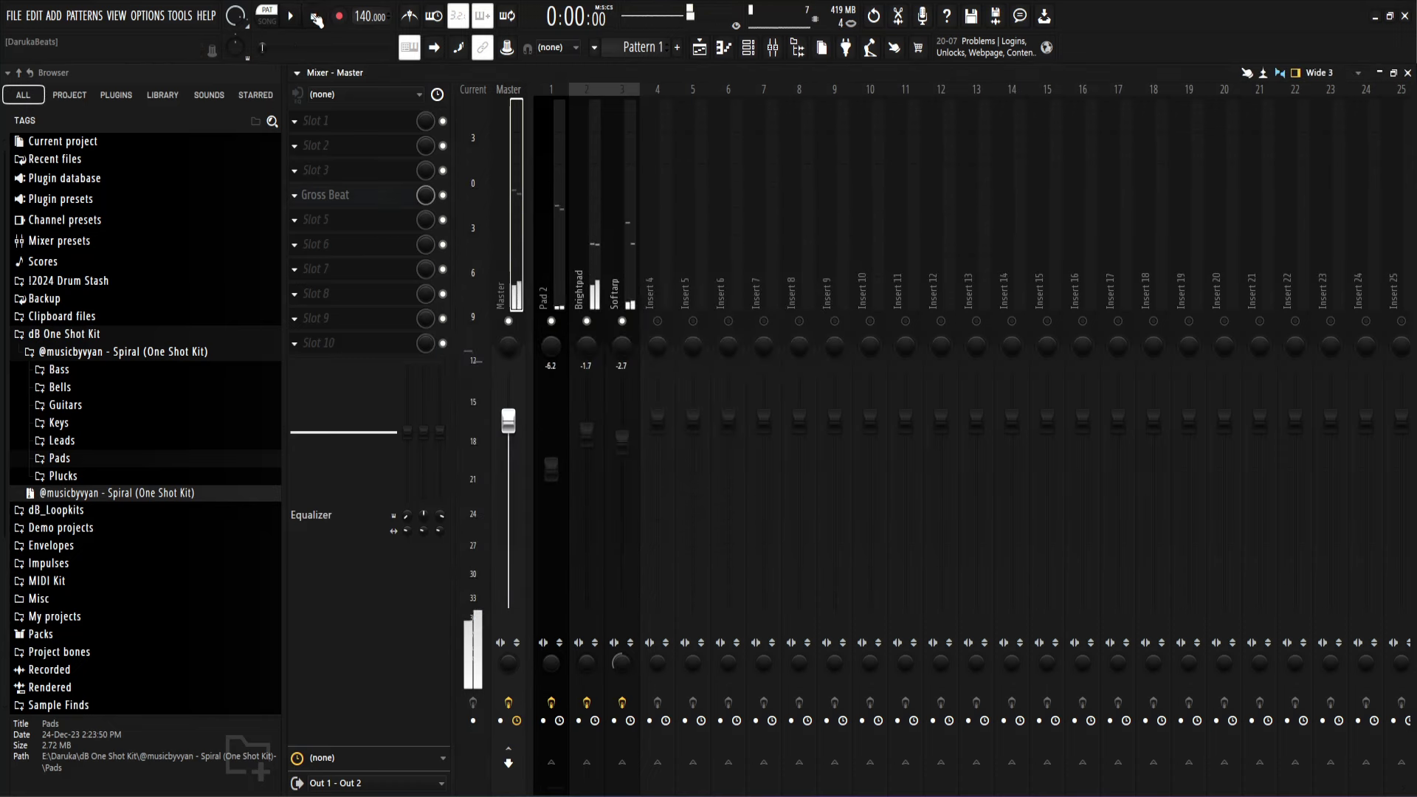
# Step: Insert a second Gross Beat in the Master track's fifth effect slot and reposition its window clear of the effect slots
pyautogui.click(325, 223)
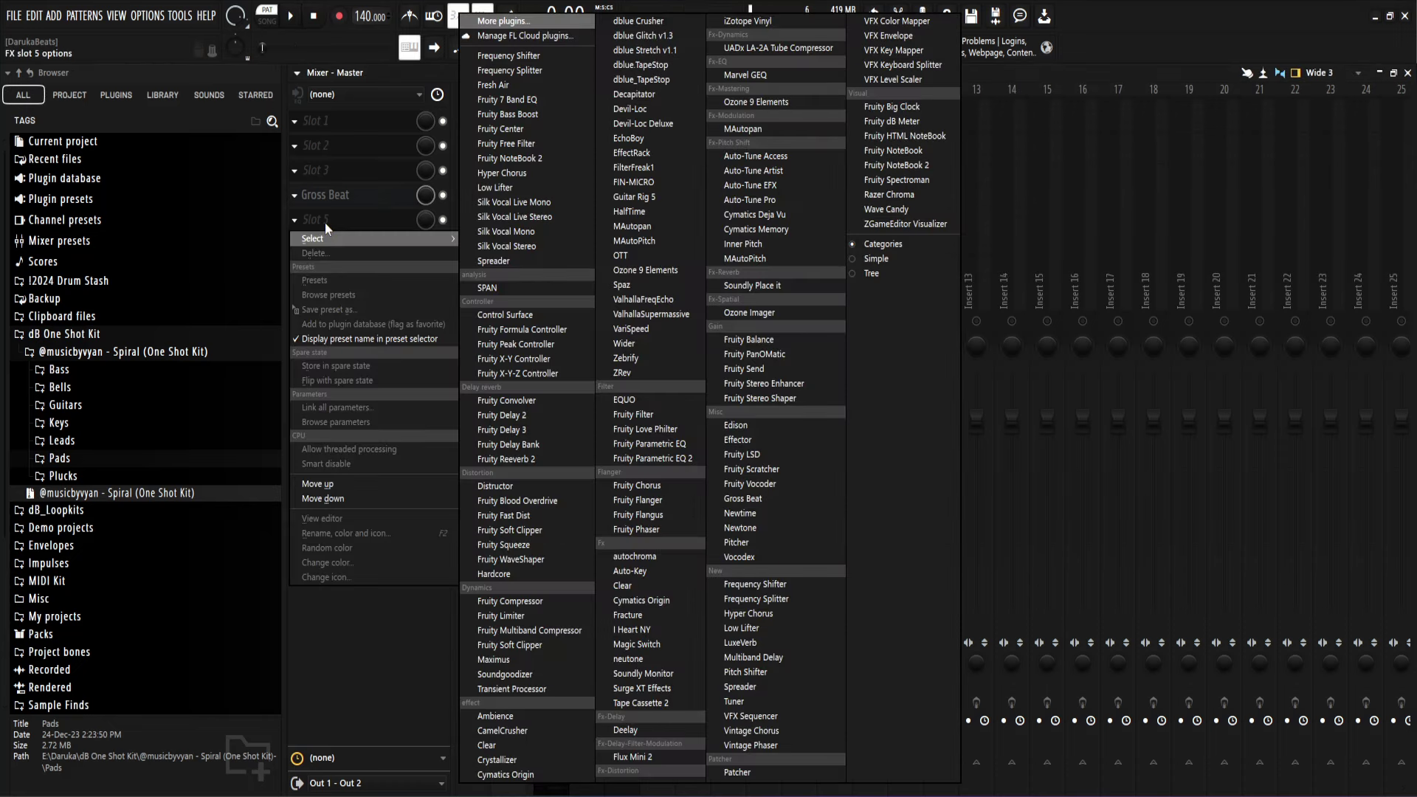
pyautogui.click(325, 223)
pyautogui.click(336, 222)
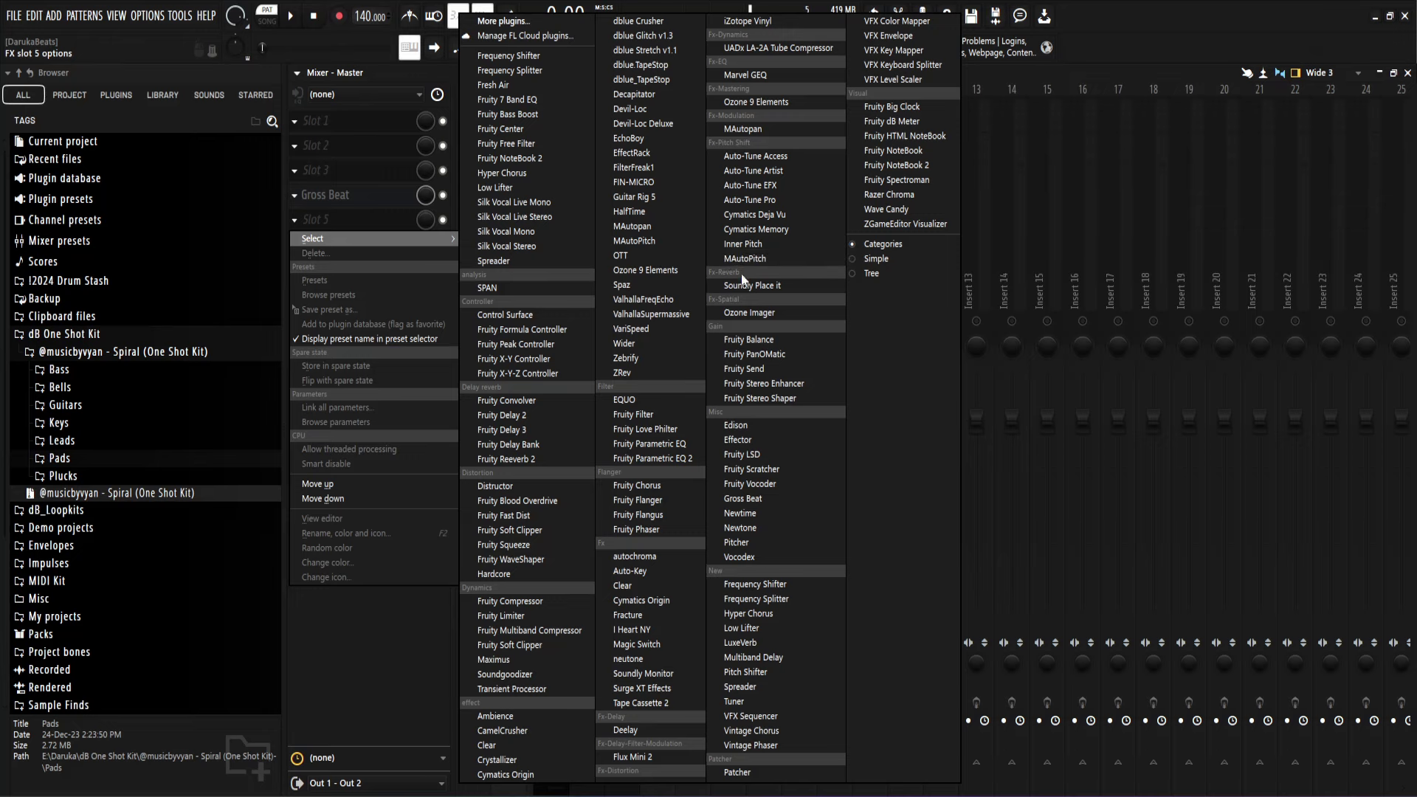
pyautogui.click(742, 496)
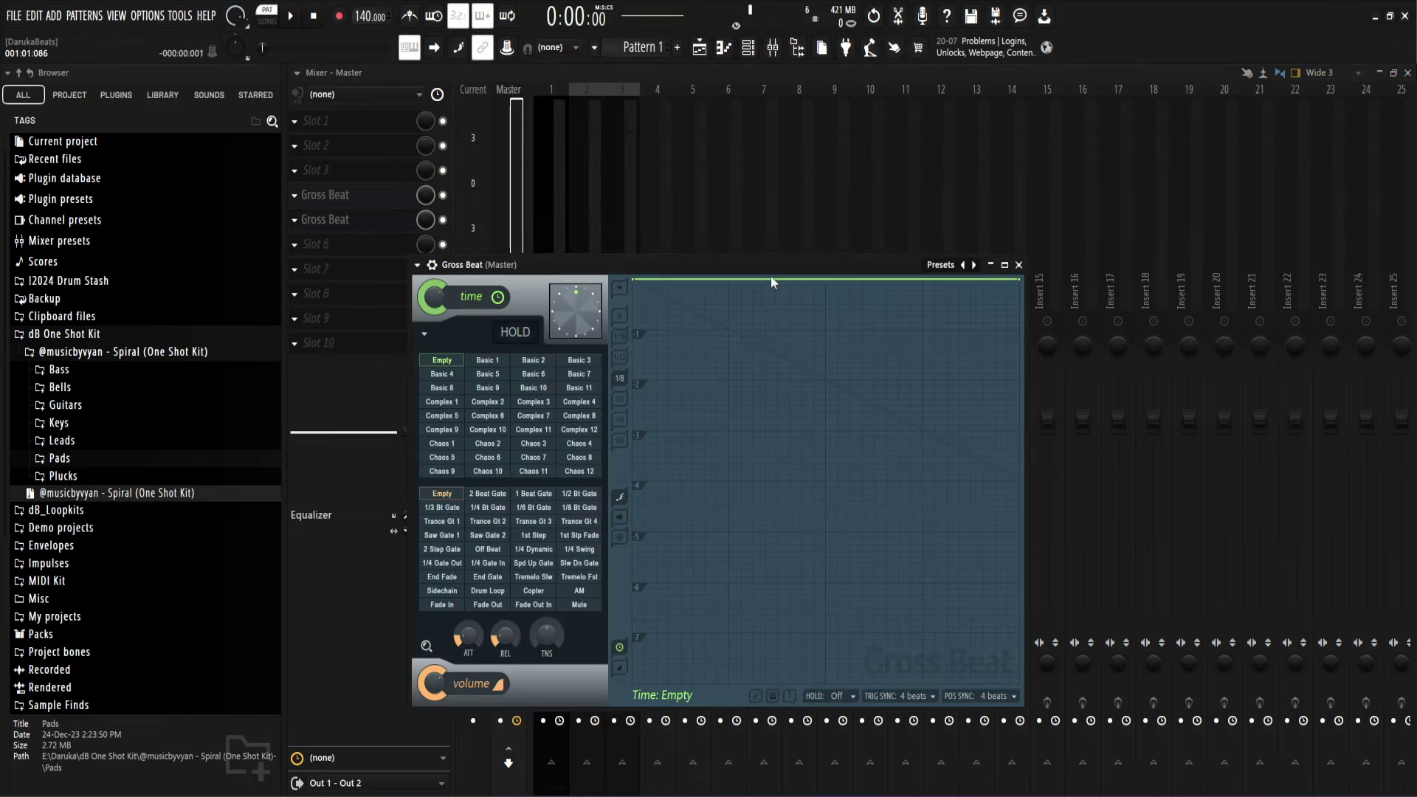
pyautogui.moveTo(880, 273); pyautogui.dragTo(1093, 200)
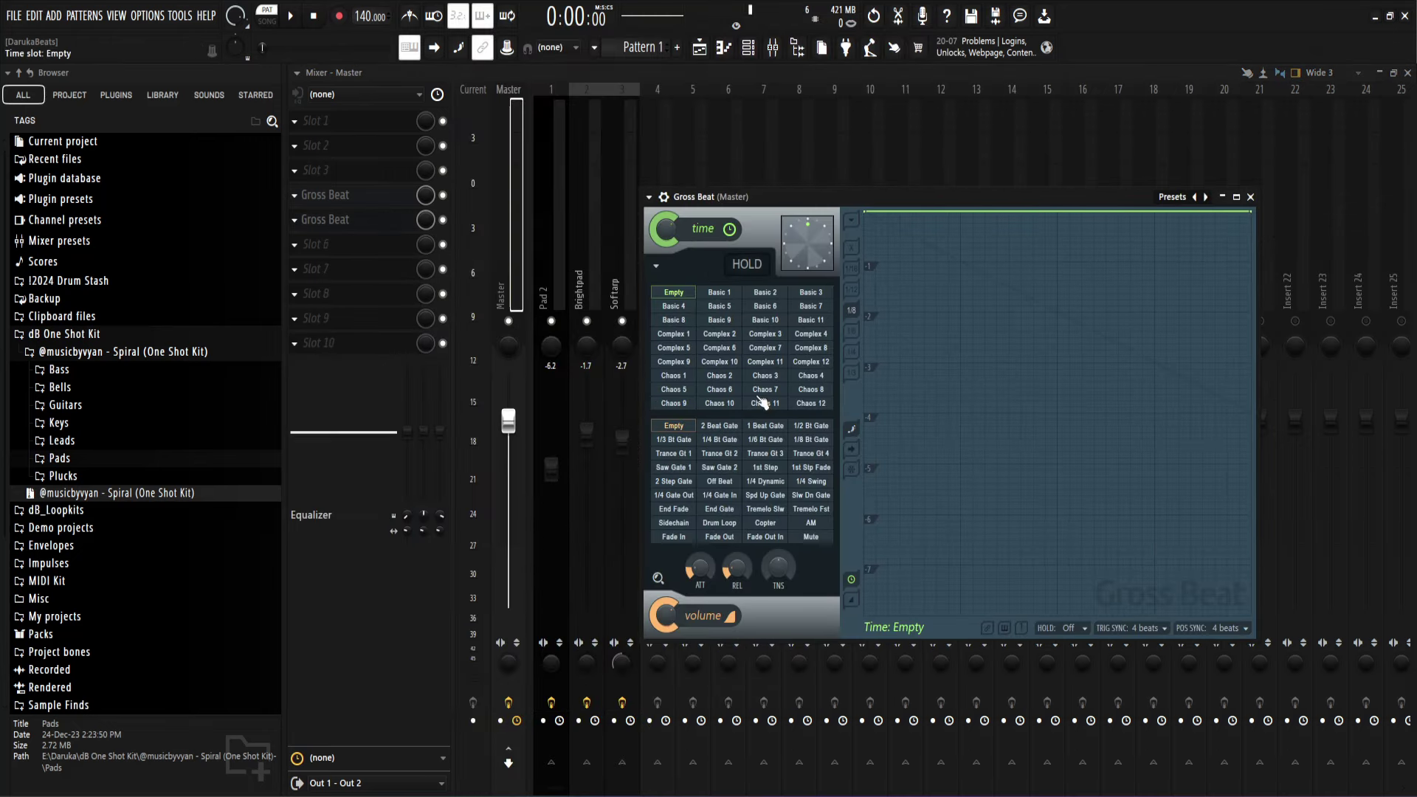
# Step: Audition Gross Beat's 1 Beat, 1/2, 1/3 and 1/4 Bt Gate and Sidechain volume slots, and lower the volume mix
pyautogui.click(767, 425)
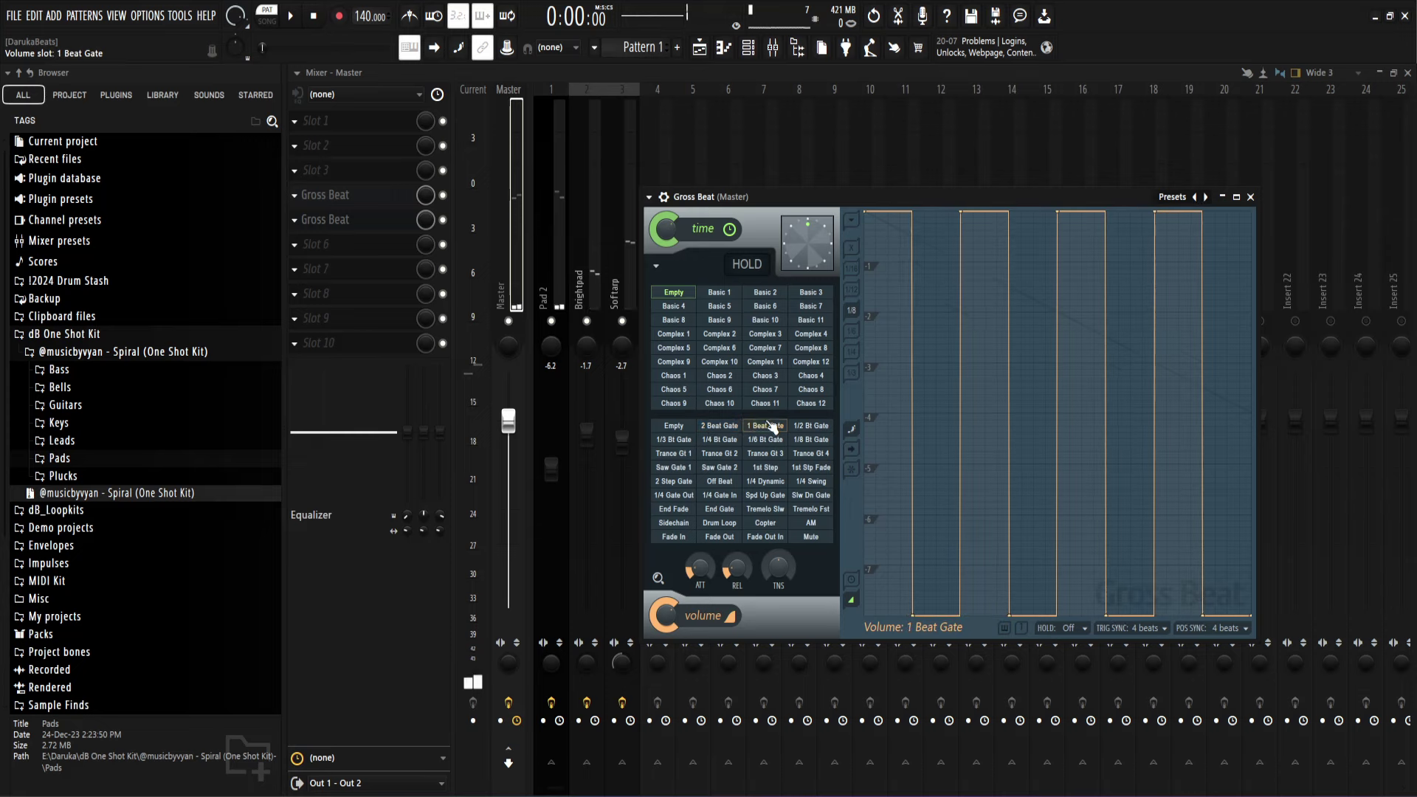
pyautogui.press('space')
pyautogui.click(810, 426)
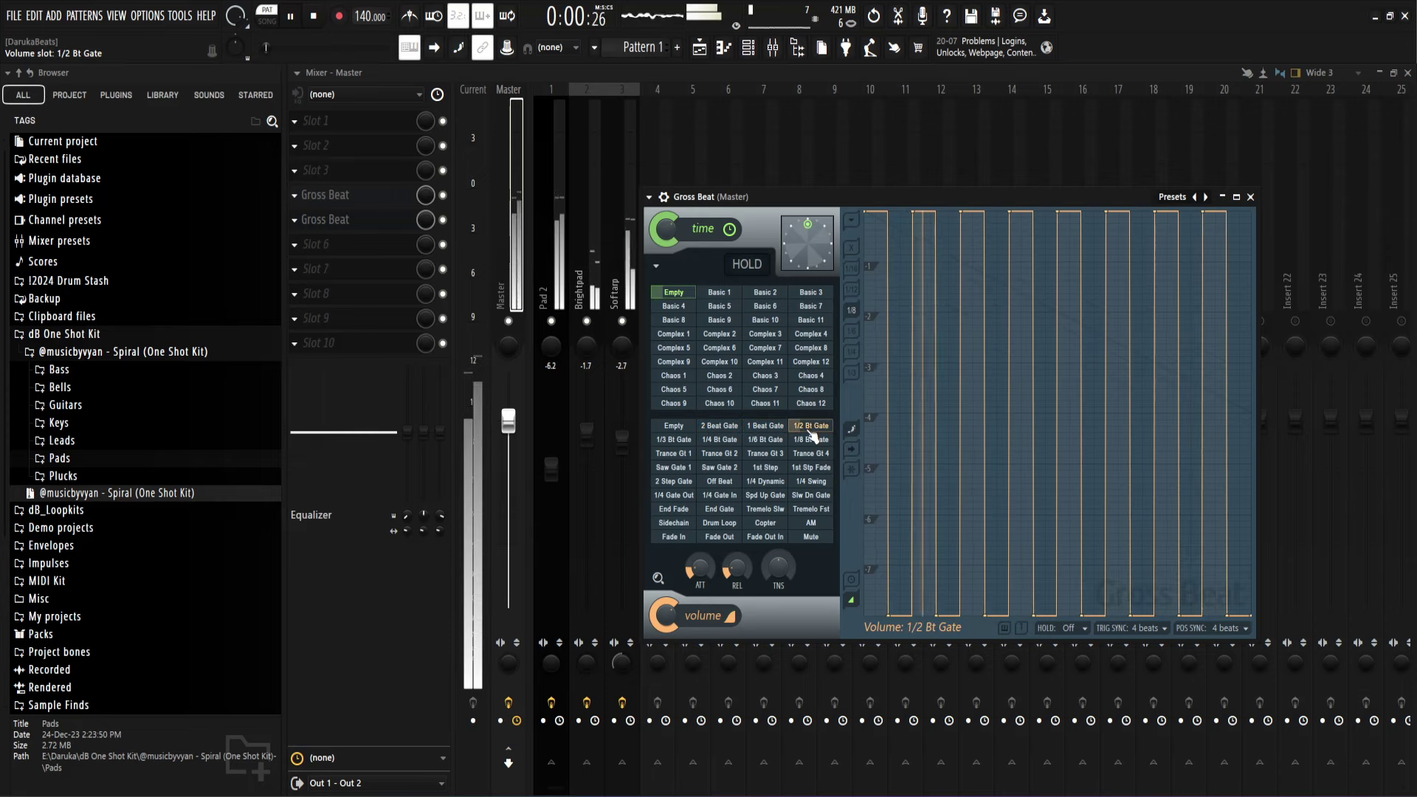
pyautogui.click(673, 440)
pyautogui.click(720, 440)
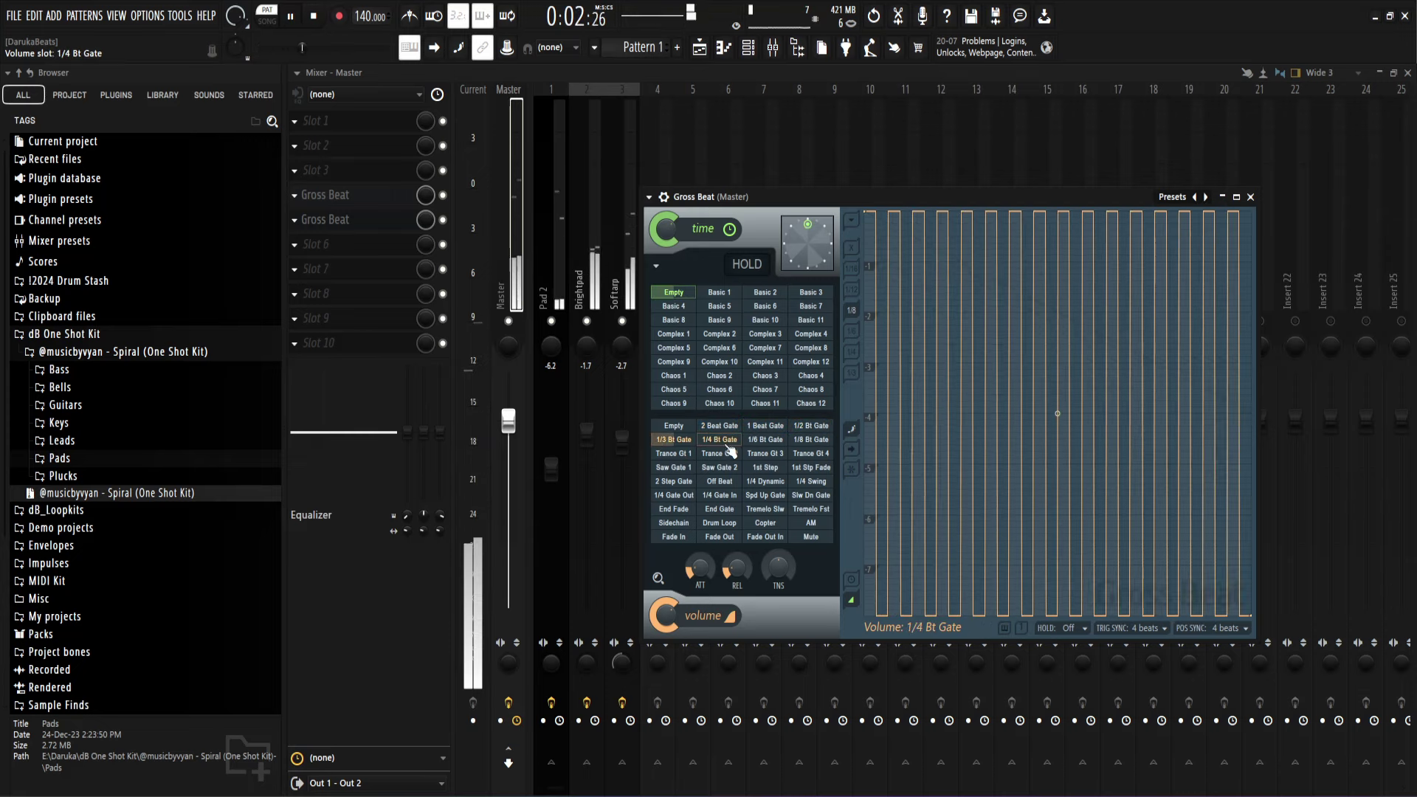
pyautogui.click(675, 524)
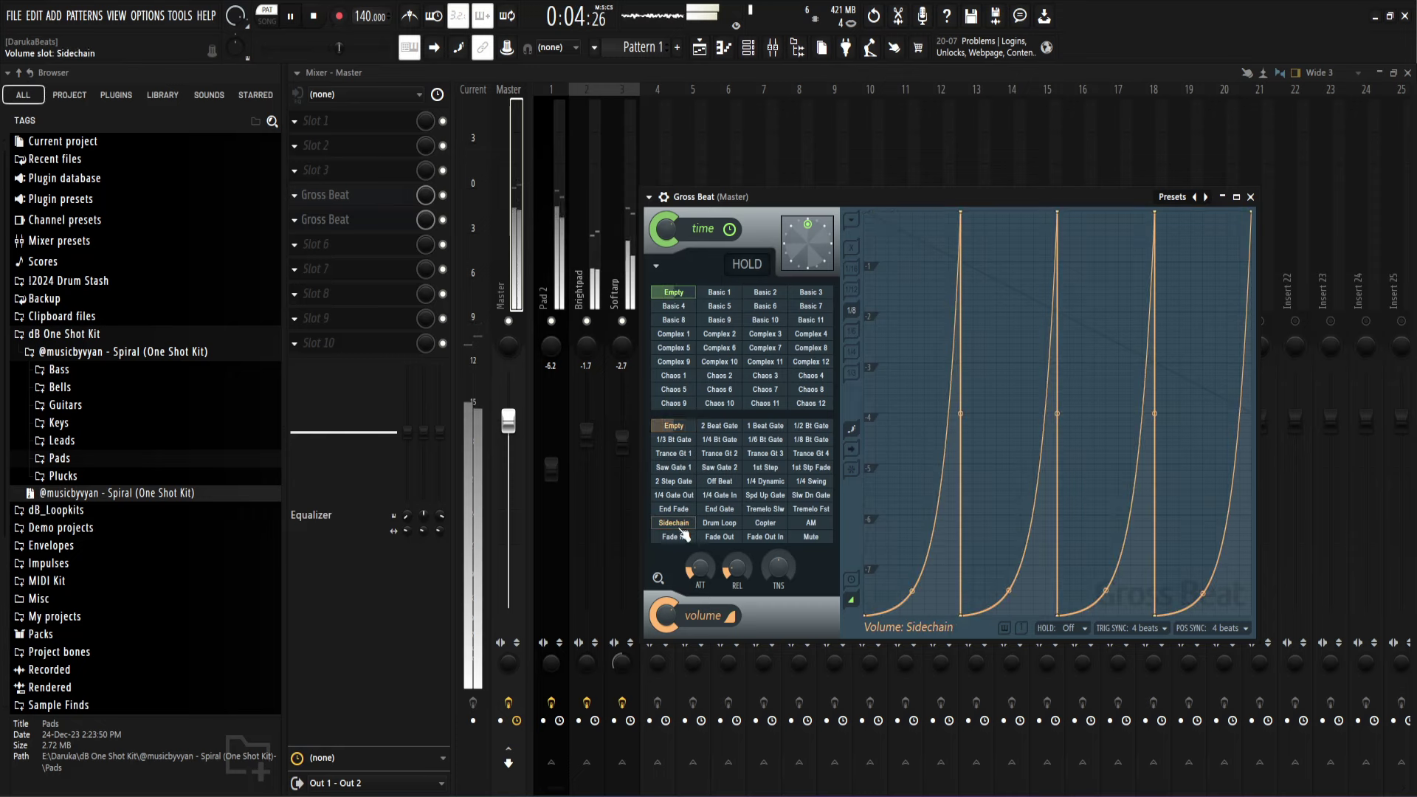
pyautogui.moveTo(675, 613); pyautogui.dragTo(675, 682)
# Step: Load the second Gross Beat's pretzelday1 preset with the sidechain4x4 volume slot, reduce its volume mix, and close the plugin
pyautogui.click(1172, 197)
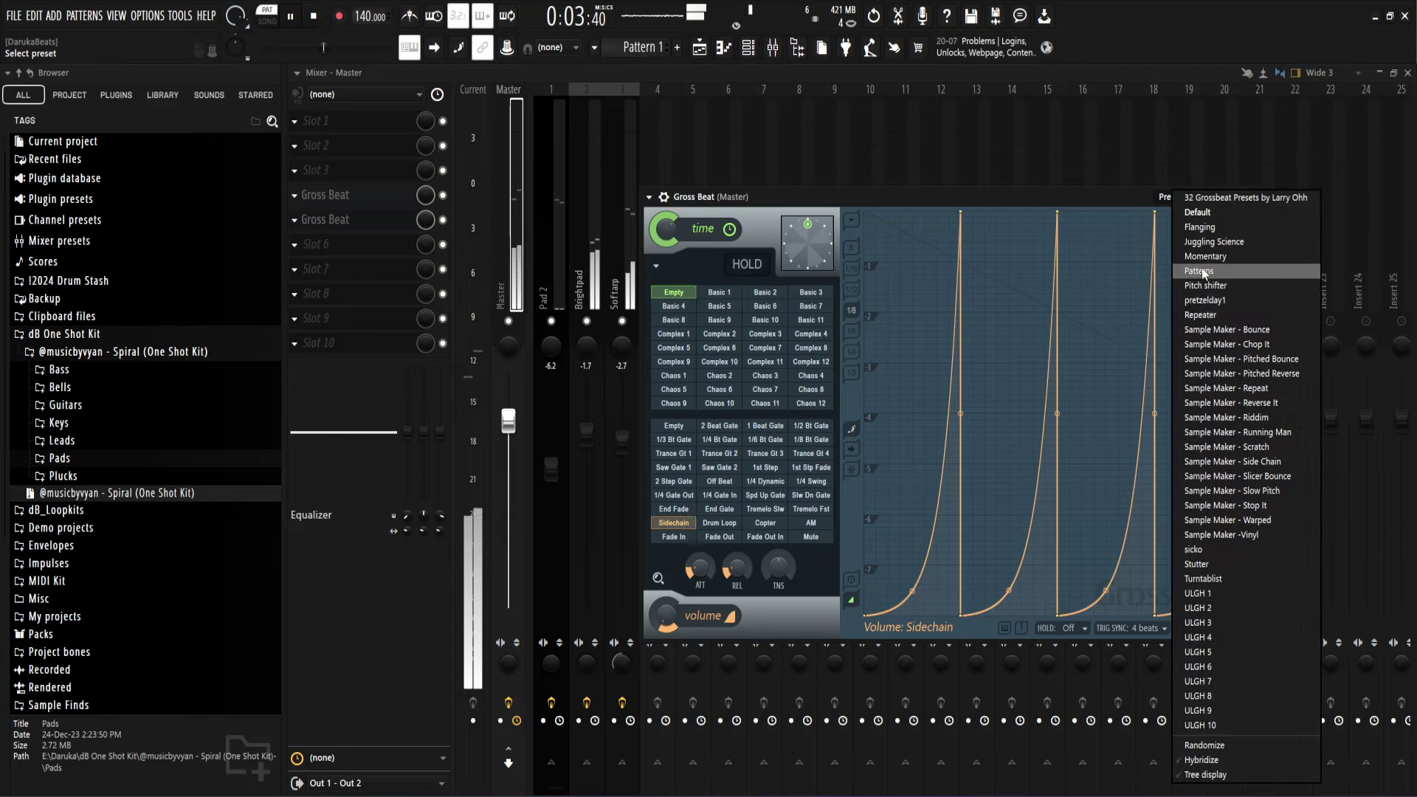
pyautogui.click(1205, 300)
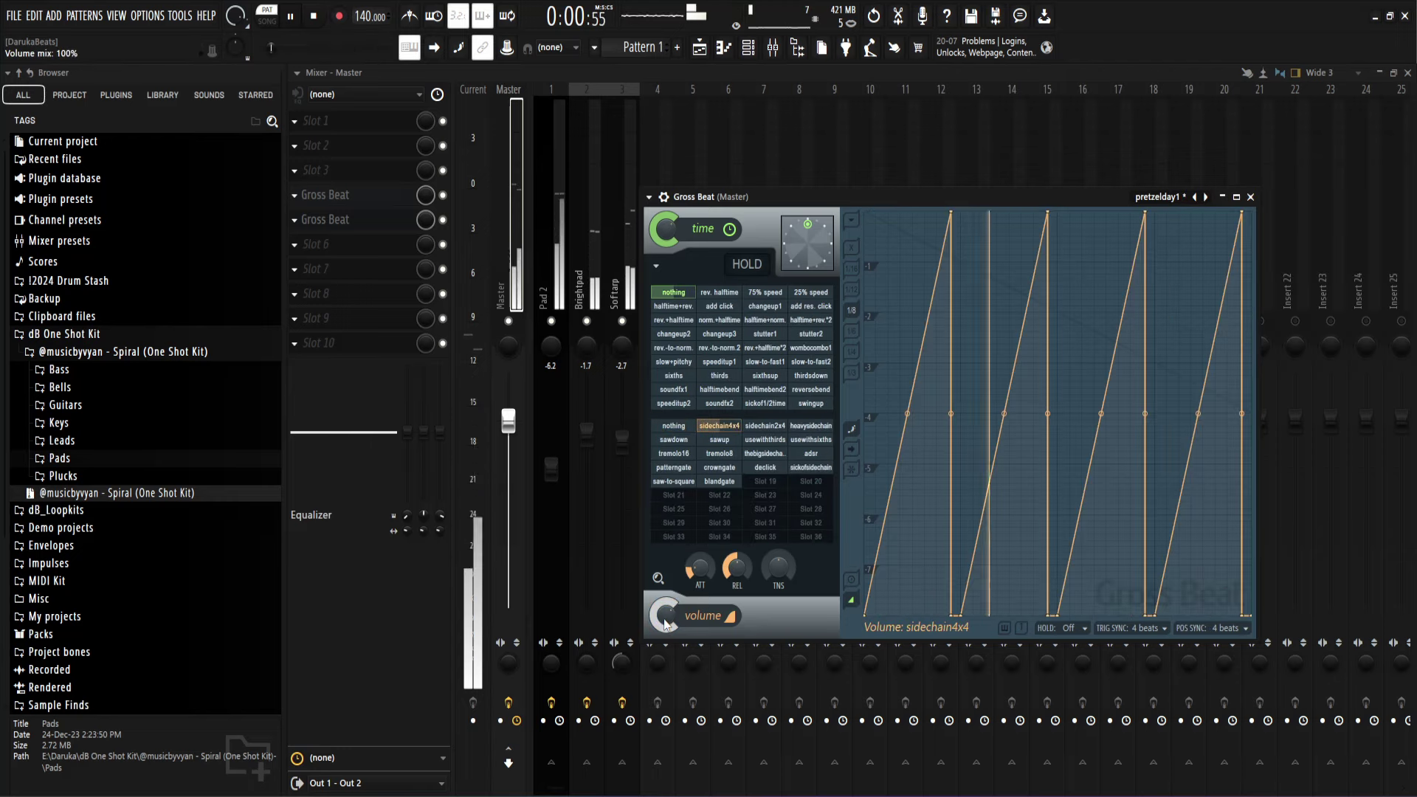
pyautogui.moveTo(670, 617); pyautogui.dragTo(670, 657)
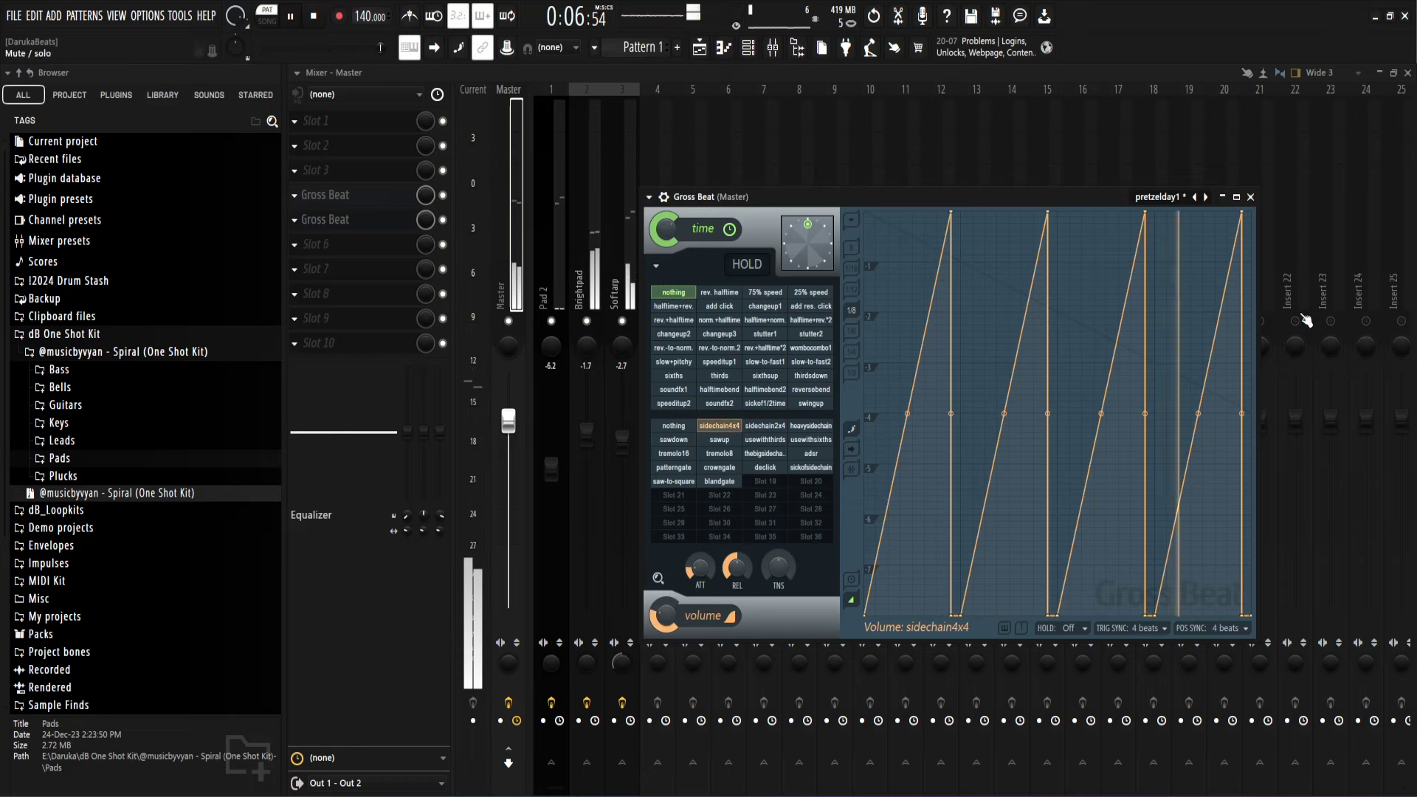
pyautogui.click(1249, 198)
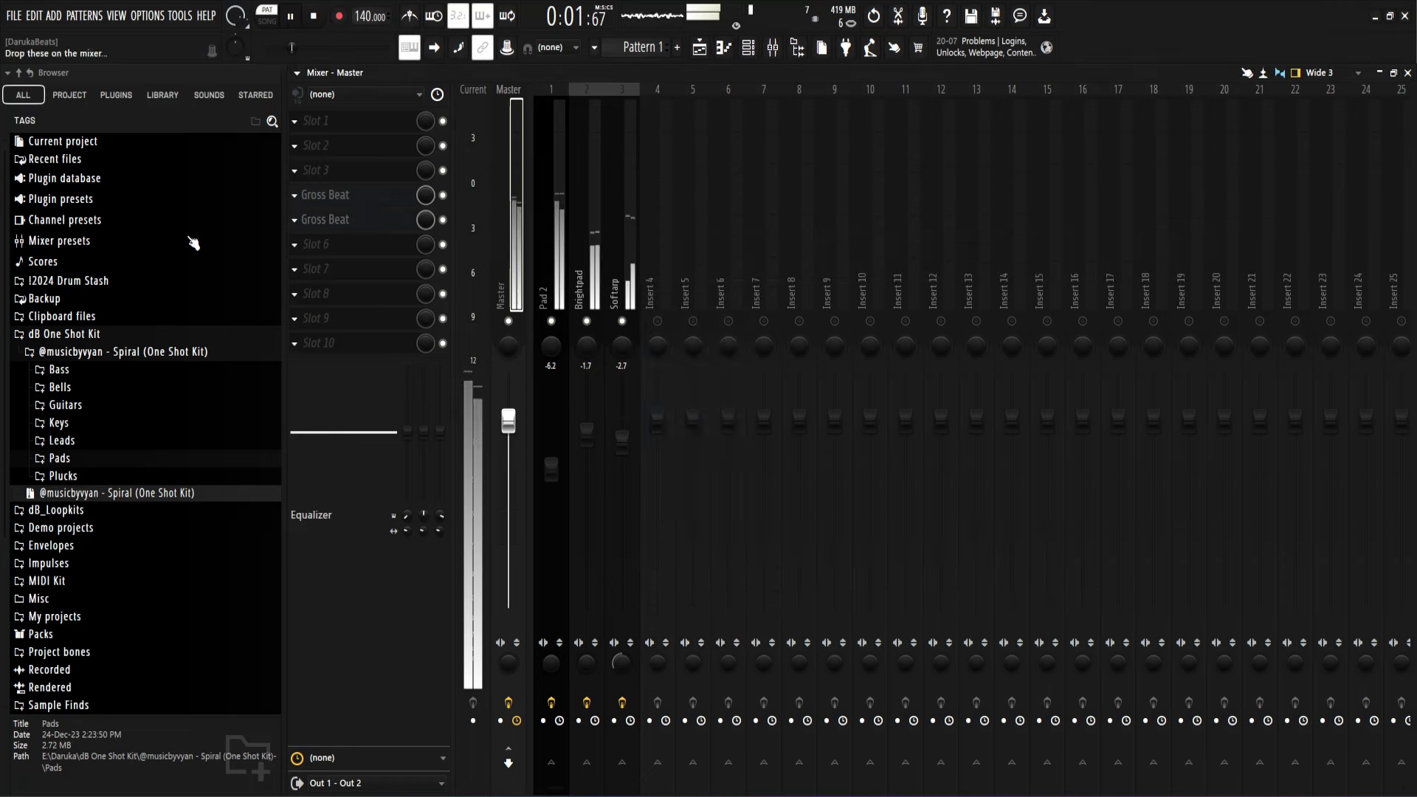
# Step: Stop playback and insert Edison in the Master track's sixth effect slot
pyautogui.press('space')
pyautogui.click(319, 249)
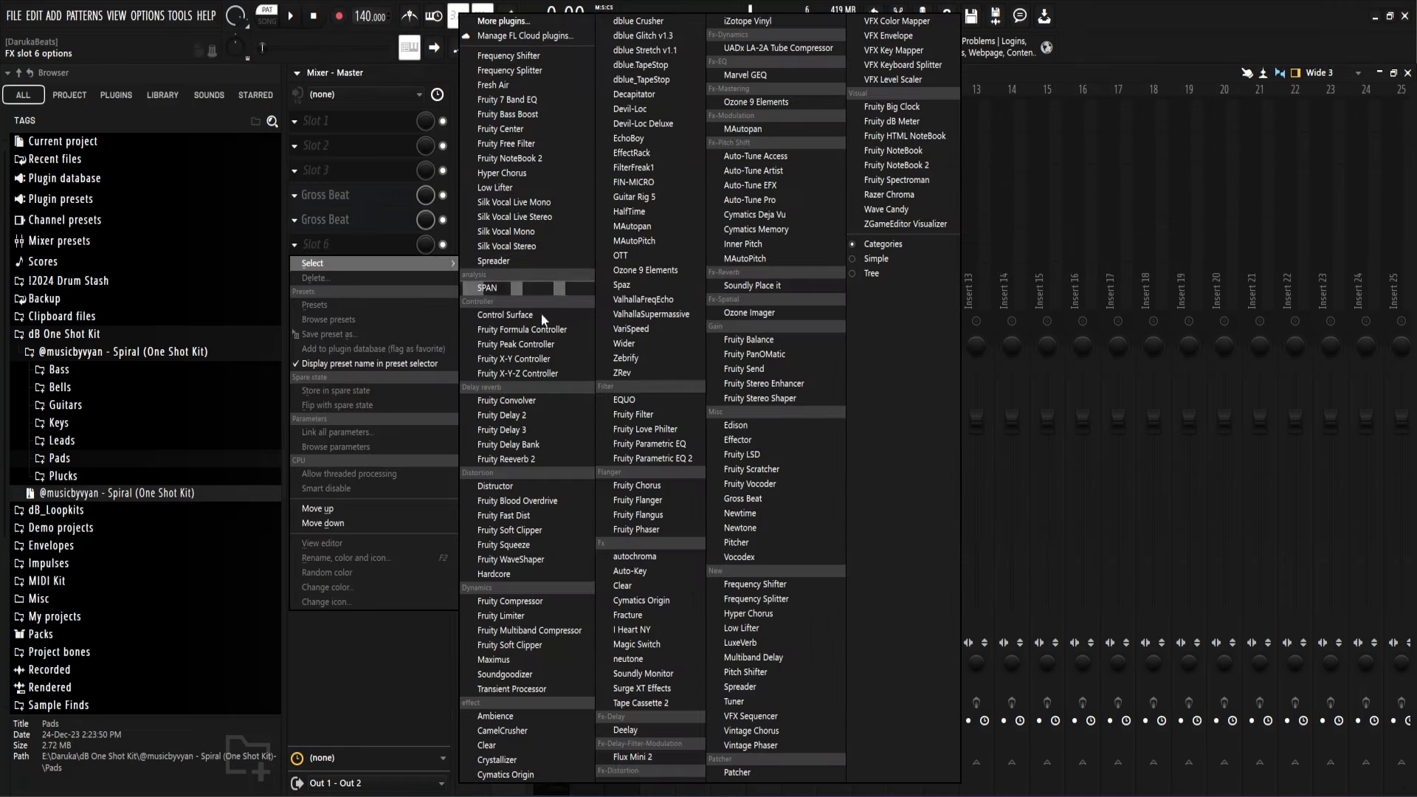
pyautogui.click(738, 426)
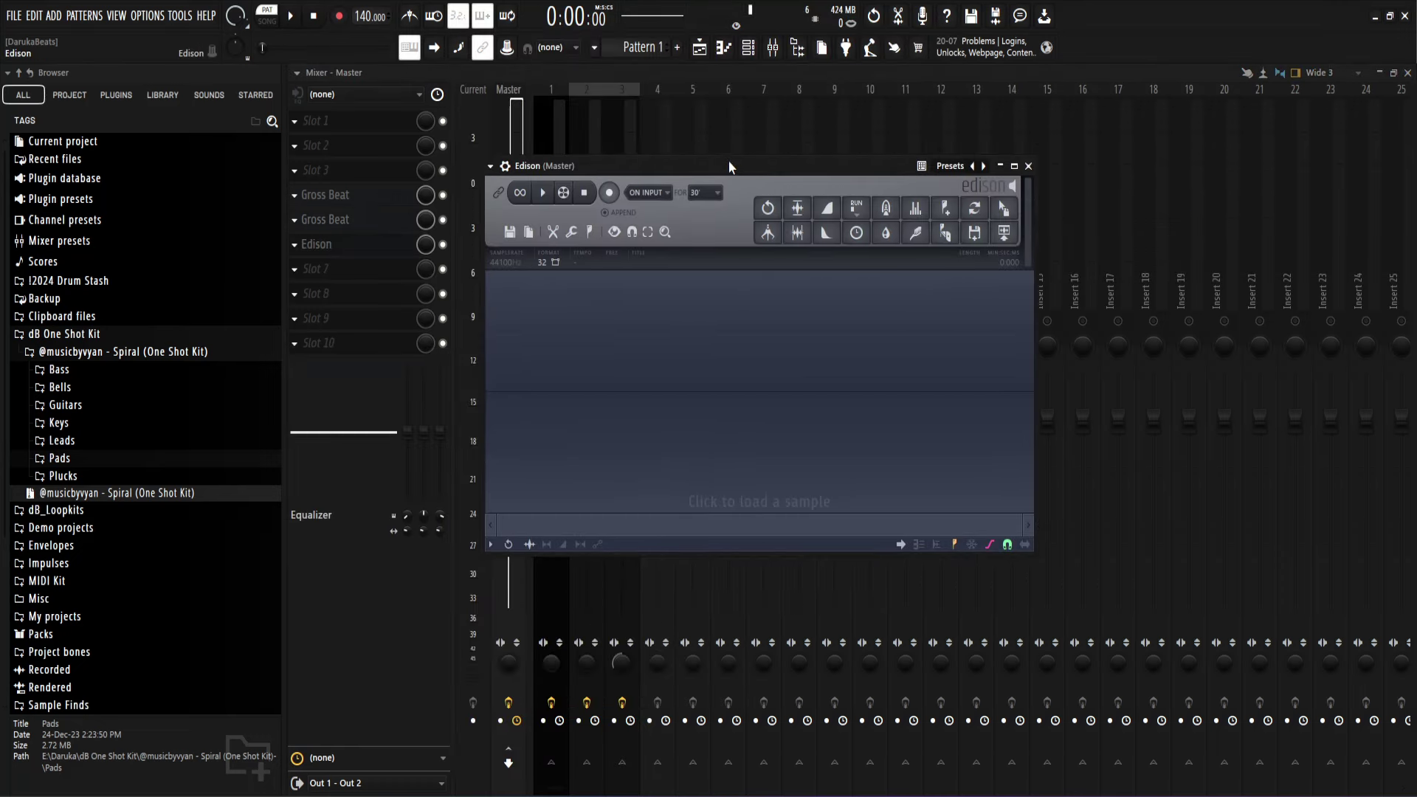
# Step: Record the processed pattern in Edison using On Play, and place the recording at bar 1 of playlist Track 1
pyautogui.click(656, 253)
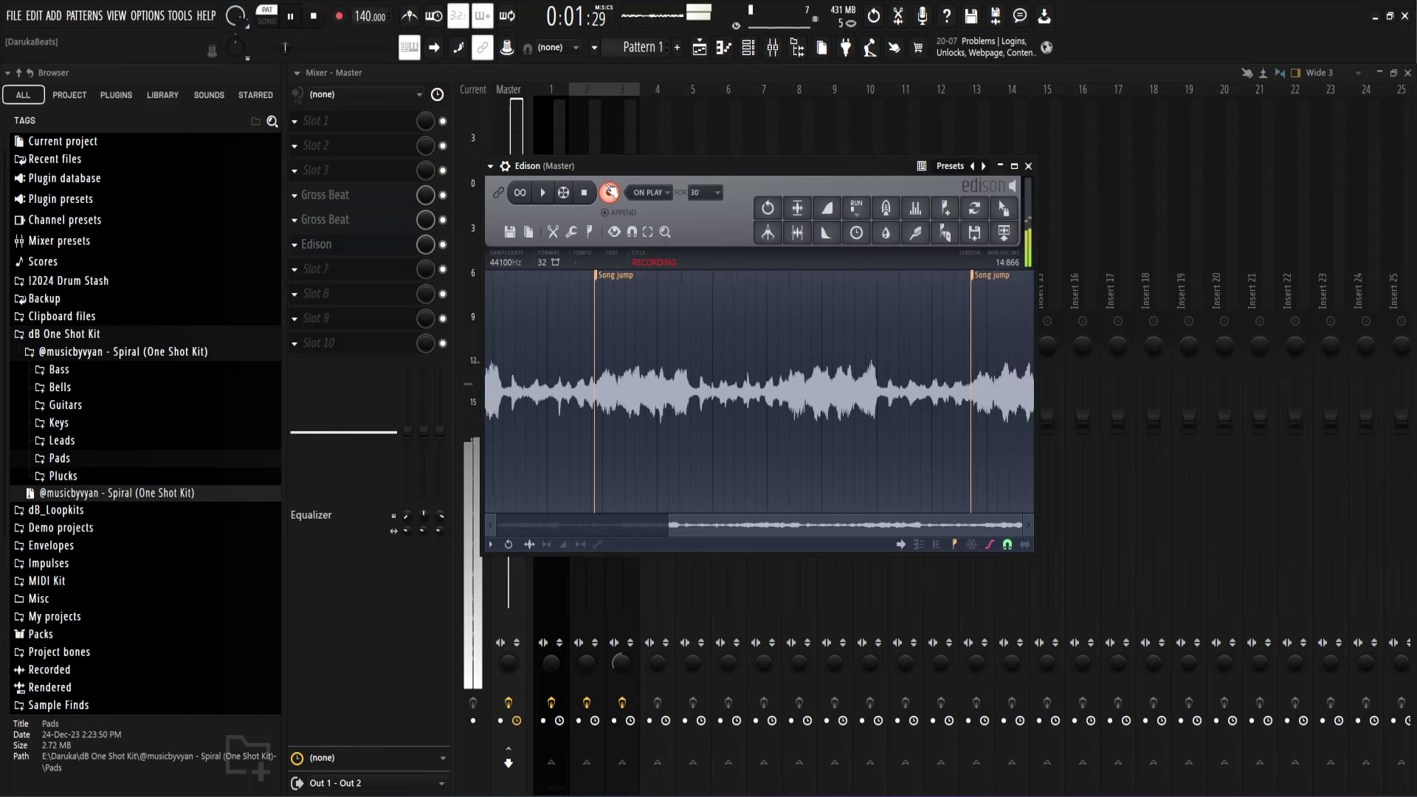
pyautogui.click(591, 196)
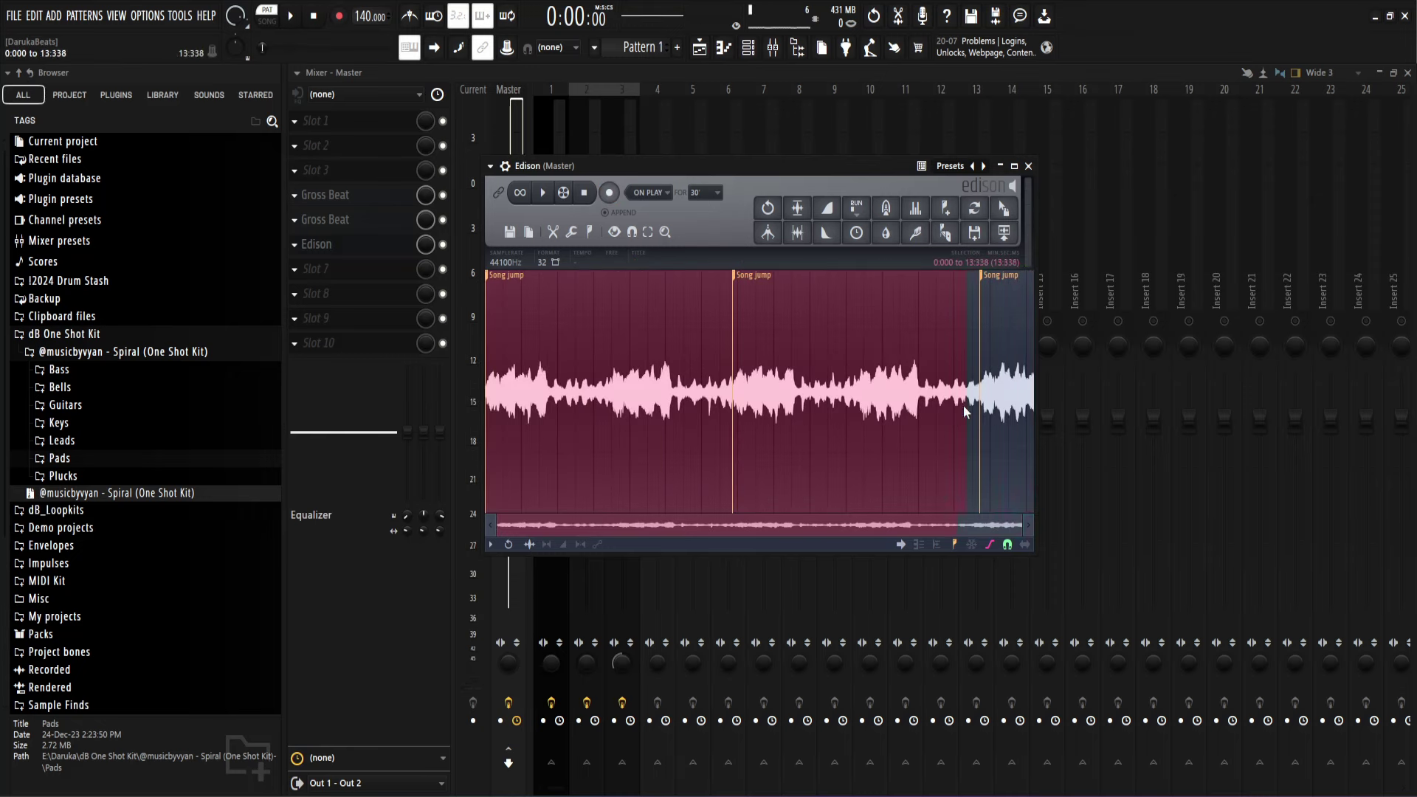
pyautogui.moveTo(1017, 218); pyautogui.dragTo(703, 52)
pyautogui.moveTo(556, 147); pyautogui.dragTo(485, 135)
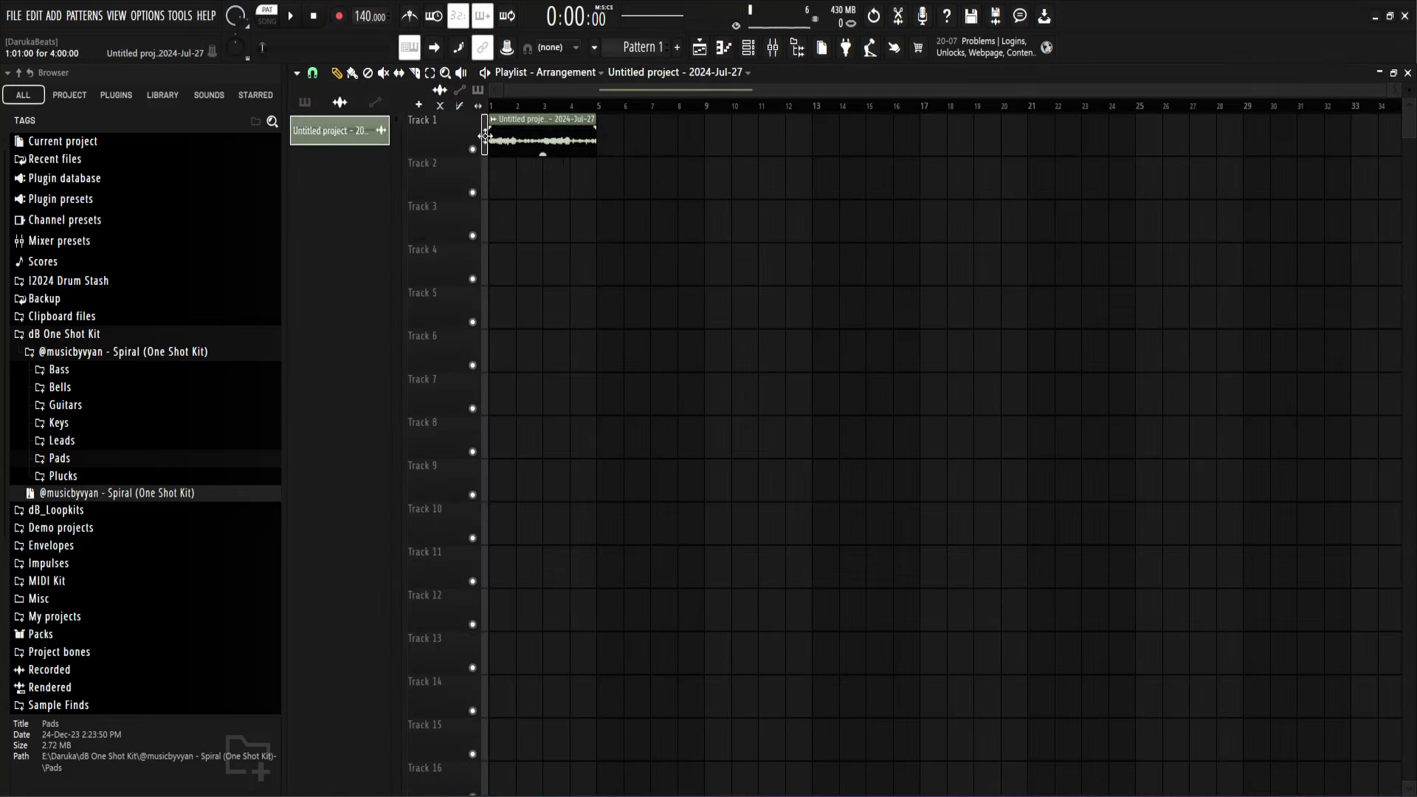
# Step: Delete both Gross Beat effects from the Master track, keeping Edison
pyautogui.click(775, 58)
pyautogui.click(295, 196)
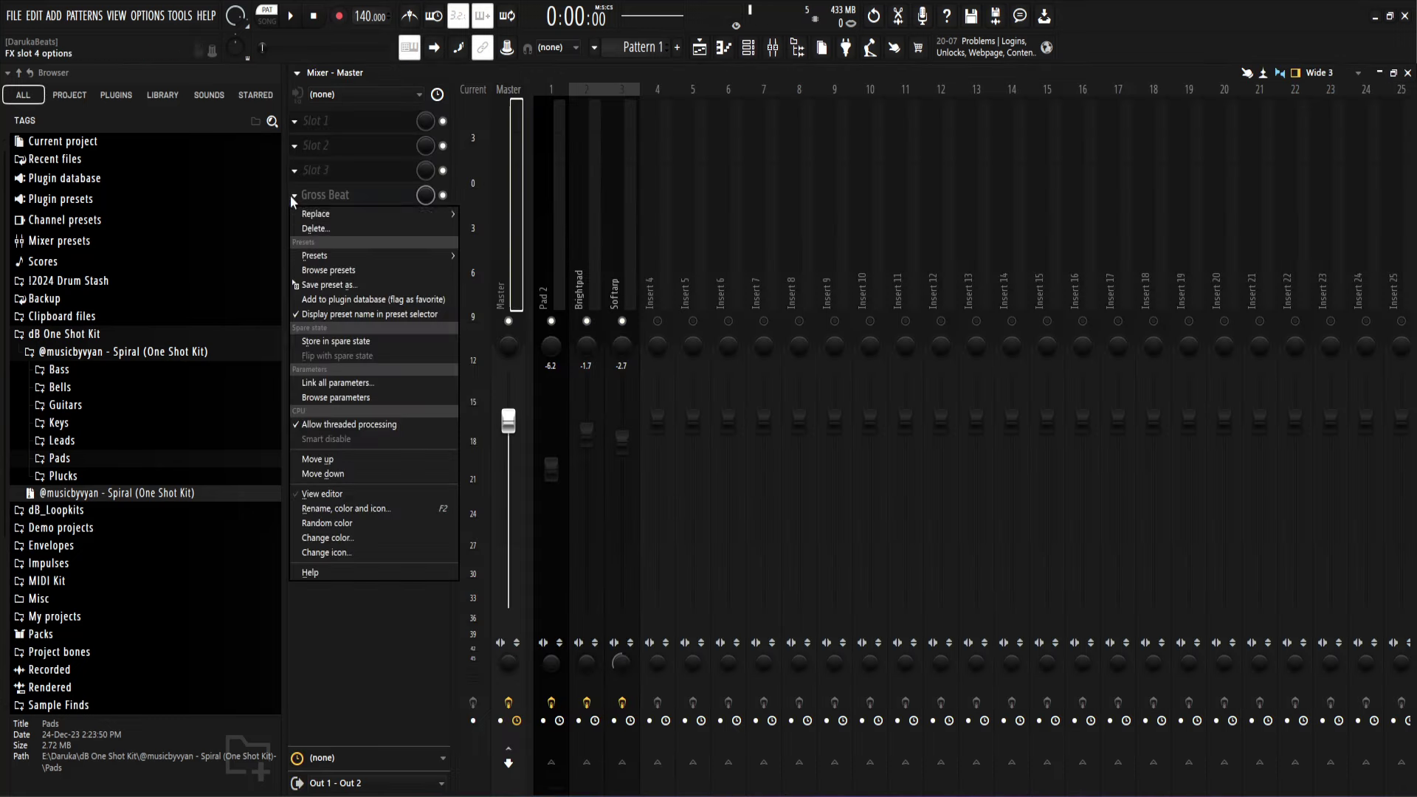
pyautogui.click(311, 229)
pyautogui.click(752, 454)
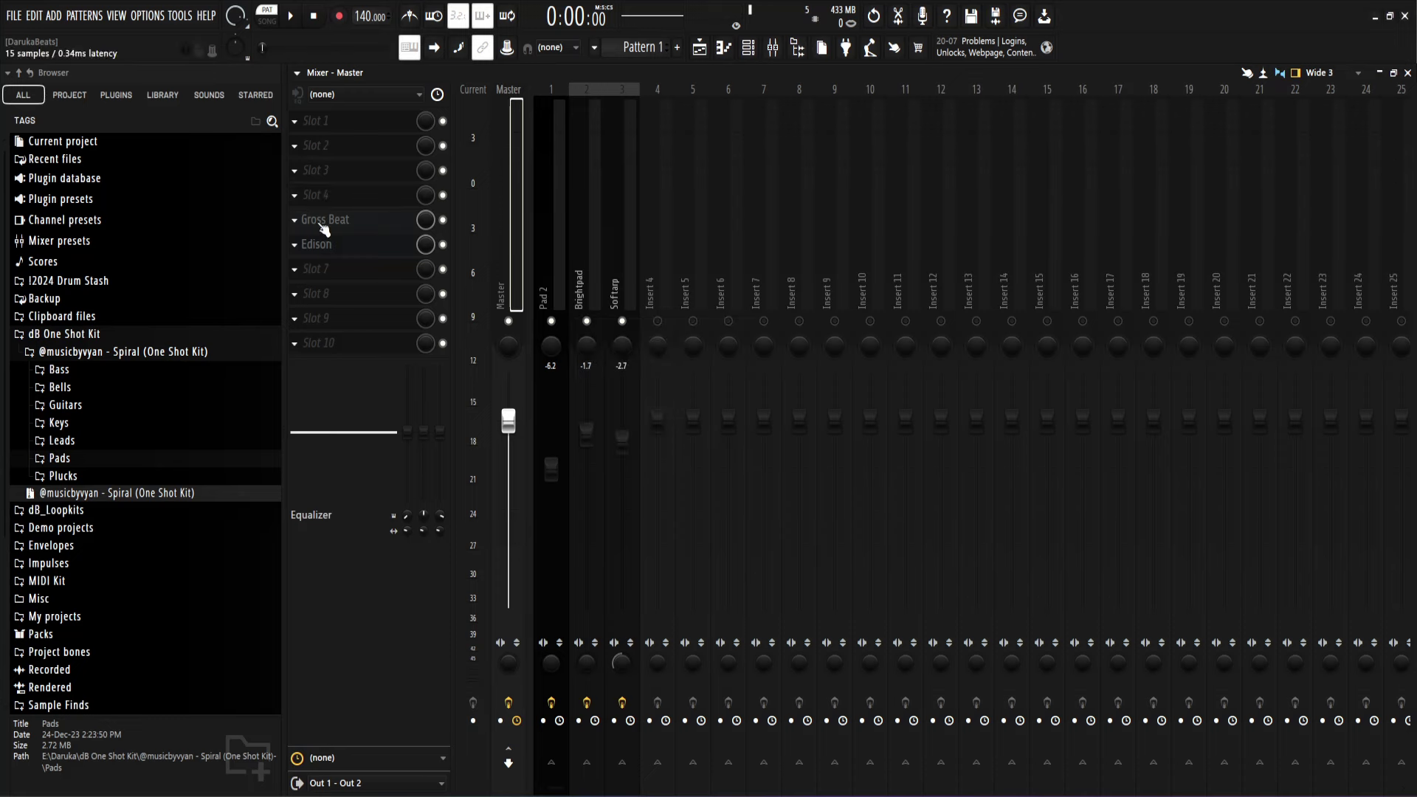
pyautogui.click(296, 223)
pyautogui.click(311, 256)
pyautogui.click(769, 456)
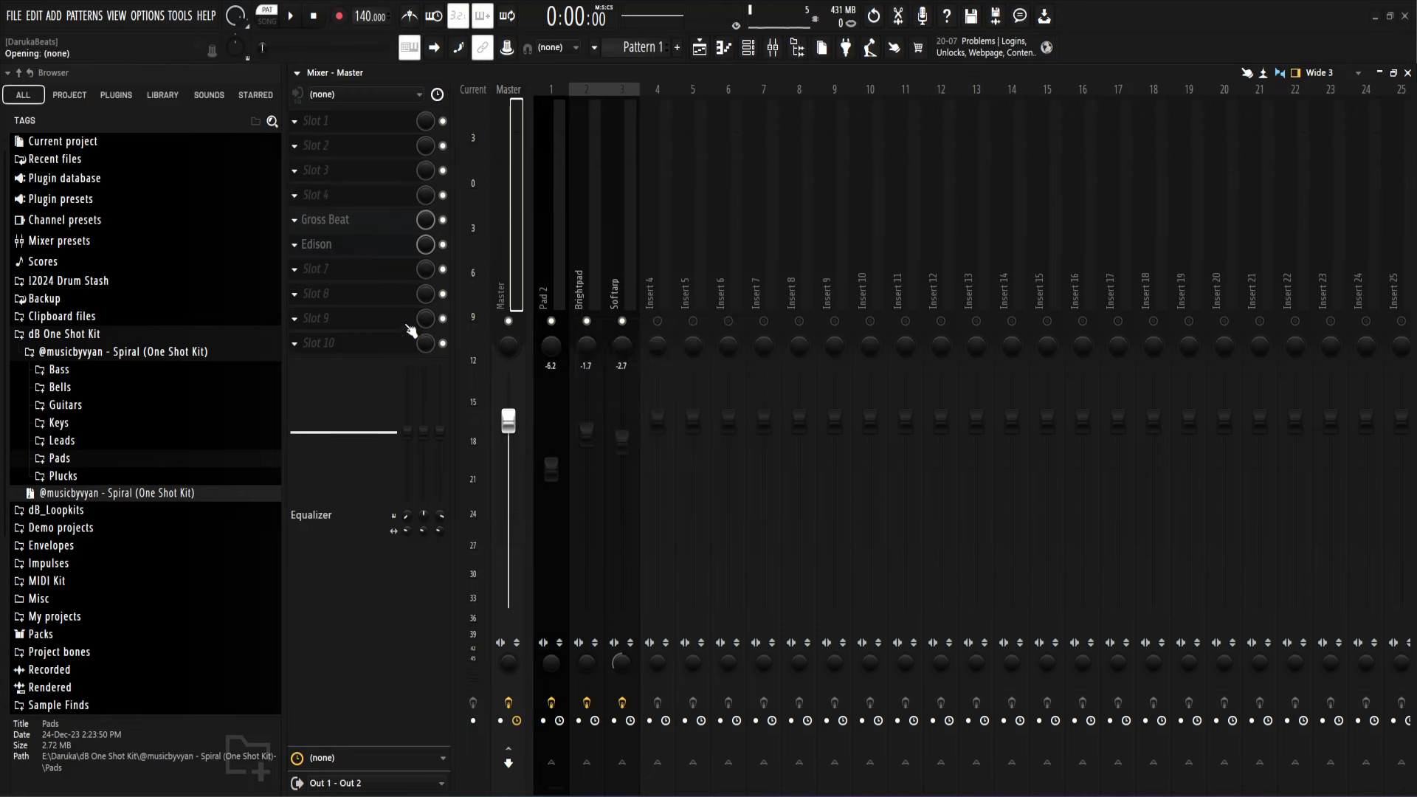
# Step: Audition the recorded playlist clip with Reverse enabled, turn Reverse off, and stop playback with the clip settings closed
pyautogui.click(700, 48)
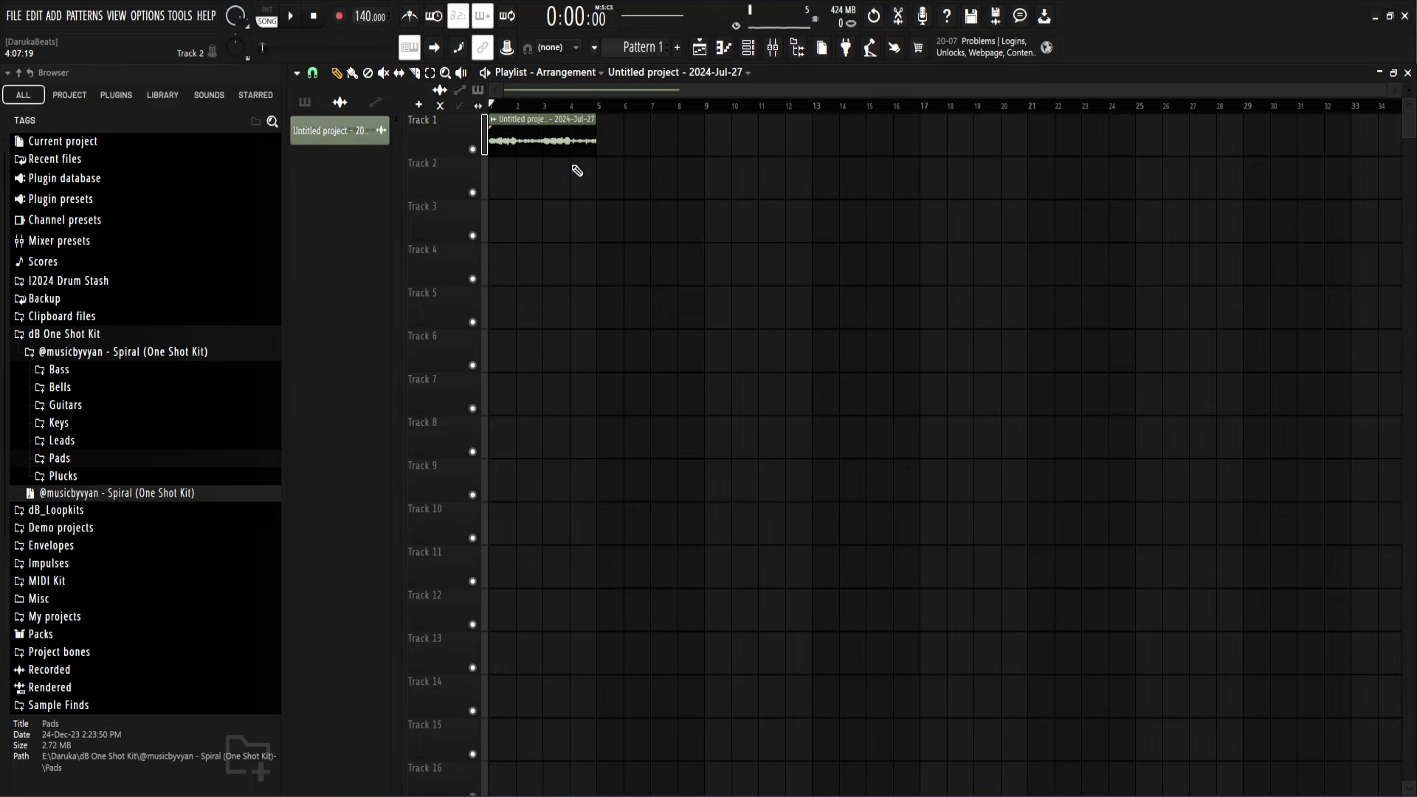
pyautogui.keyDown('ctrl'); pyautogui.scroll(5, 499, 217); pyautogui.keyUp('ctrl')
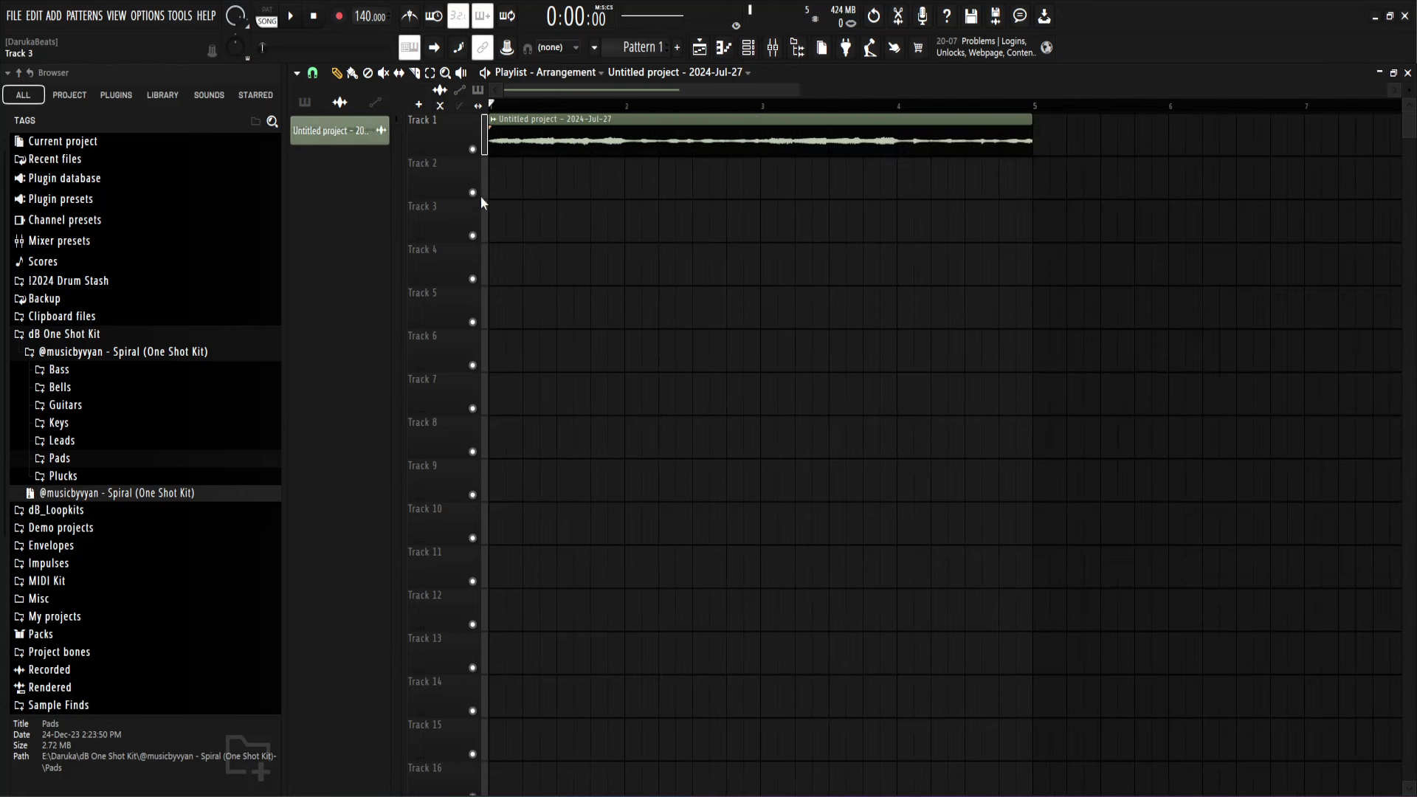
pyautogui.doubleClick(524, 130)
pyautogui.click(611, 422)
pyautogui.press('space')
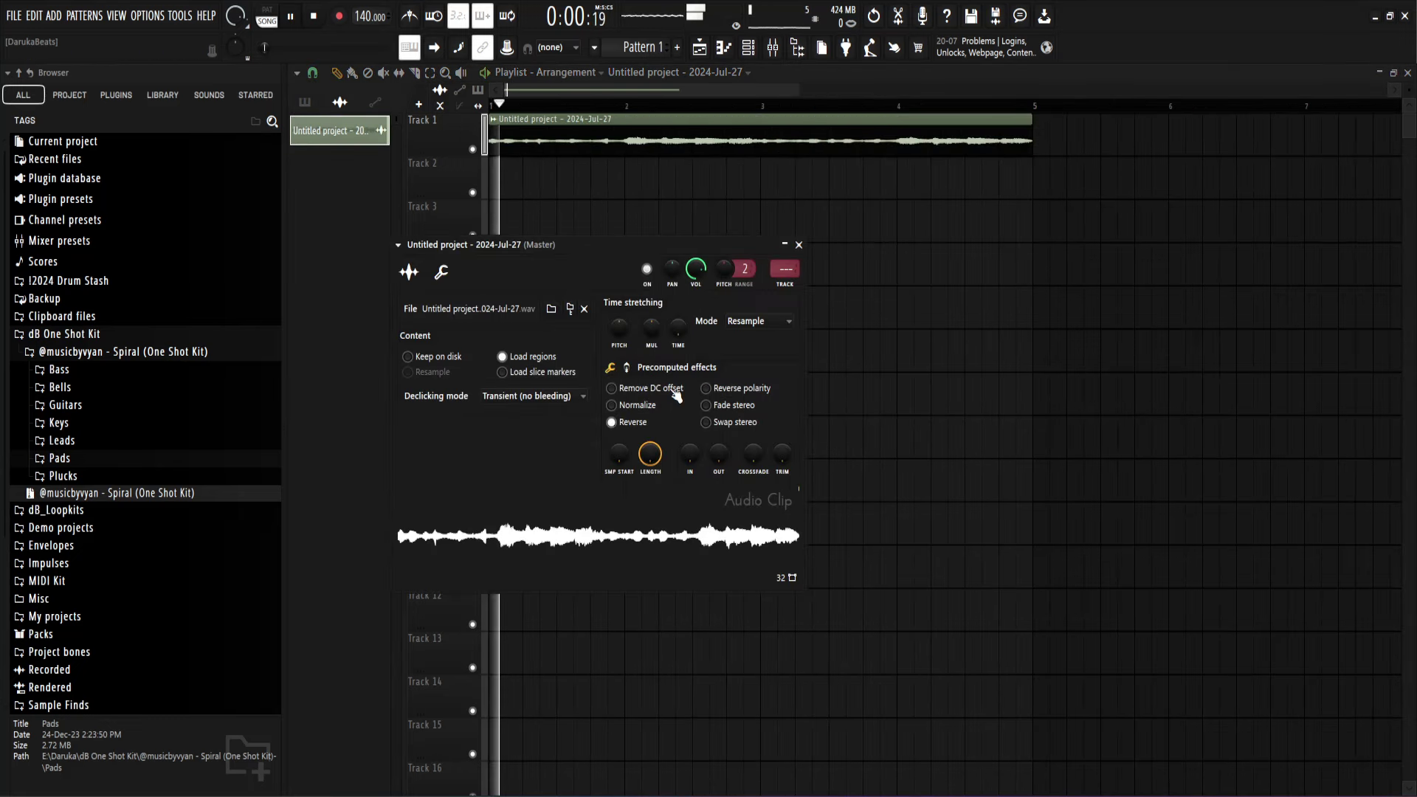
pyautogui.click(611, 422)
pyautogui.click(799, 244)
pyautogui.press('space')
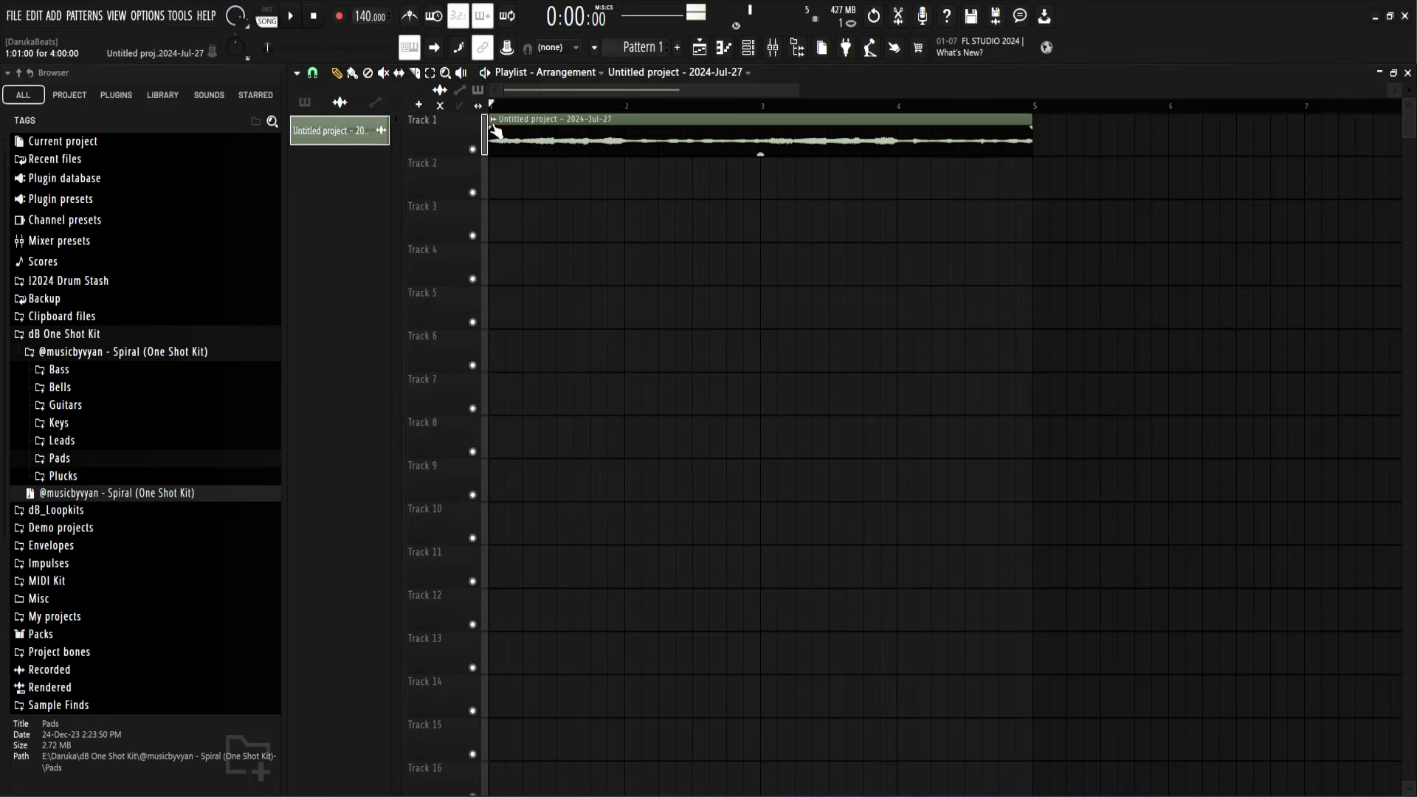
# Step: Try the Hitmaker chop pattern on the audio clip during playback, and undo the chop
pyautogui.rightClick(501, 122)
pyautogui.moveTo(520, 355)
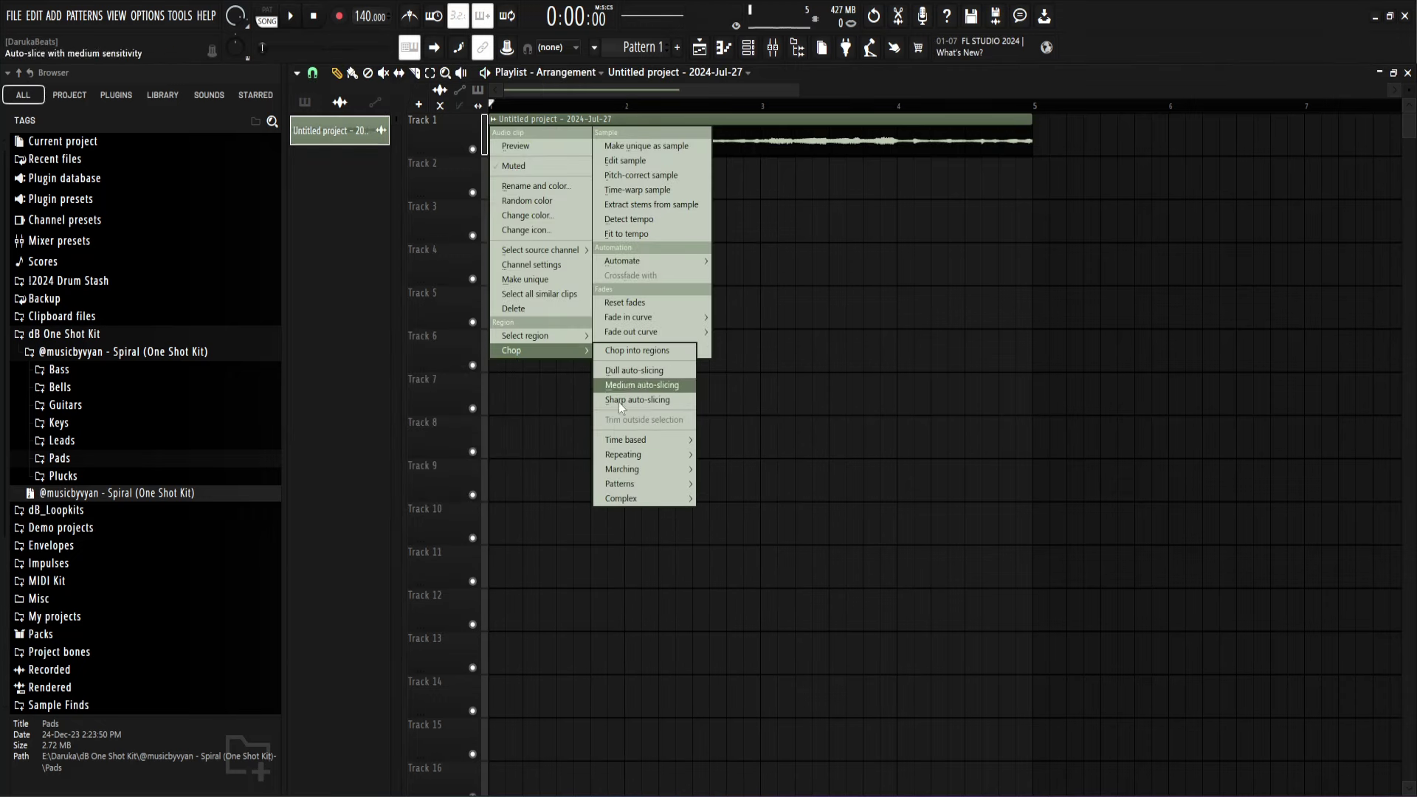
pyautogui.moveTo(629, 472)
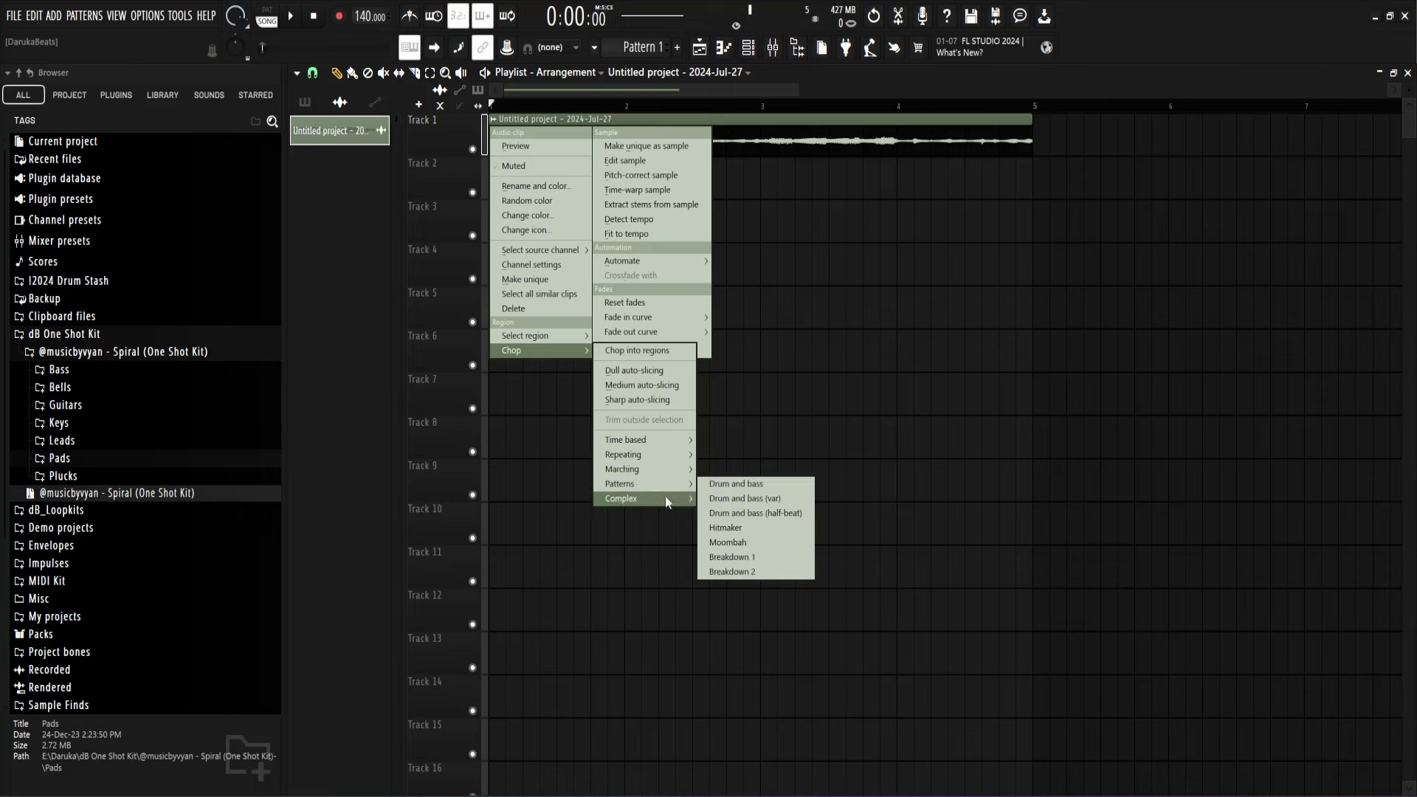
pyautogui.click(721, 527)
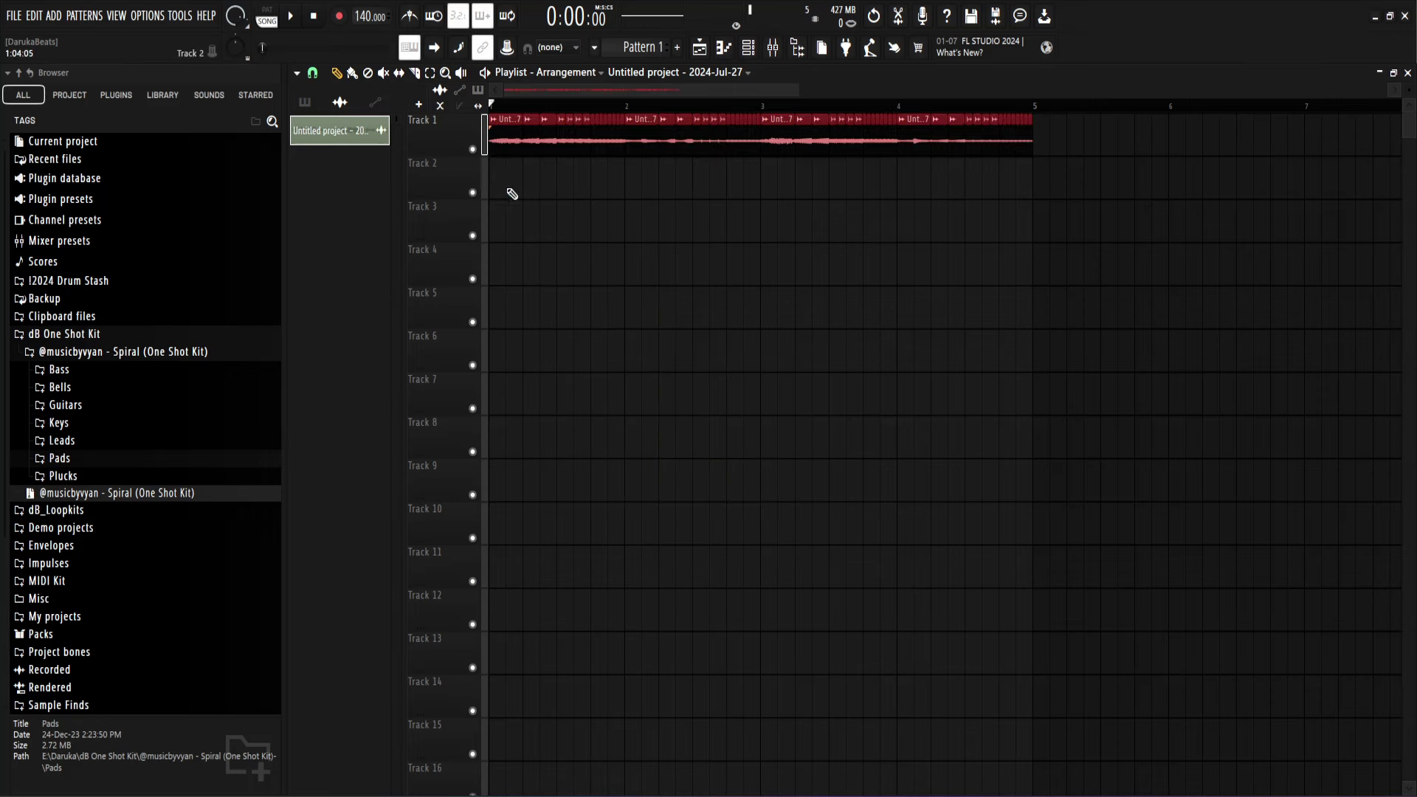
pyautogui.press('space')
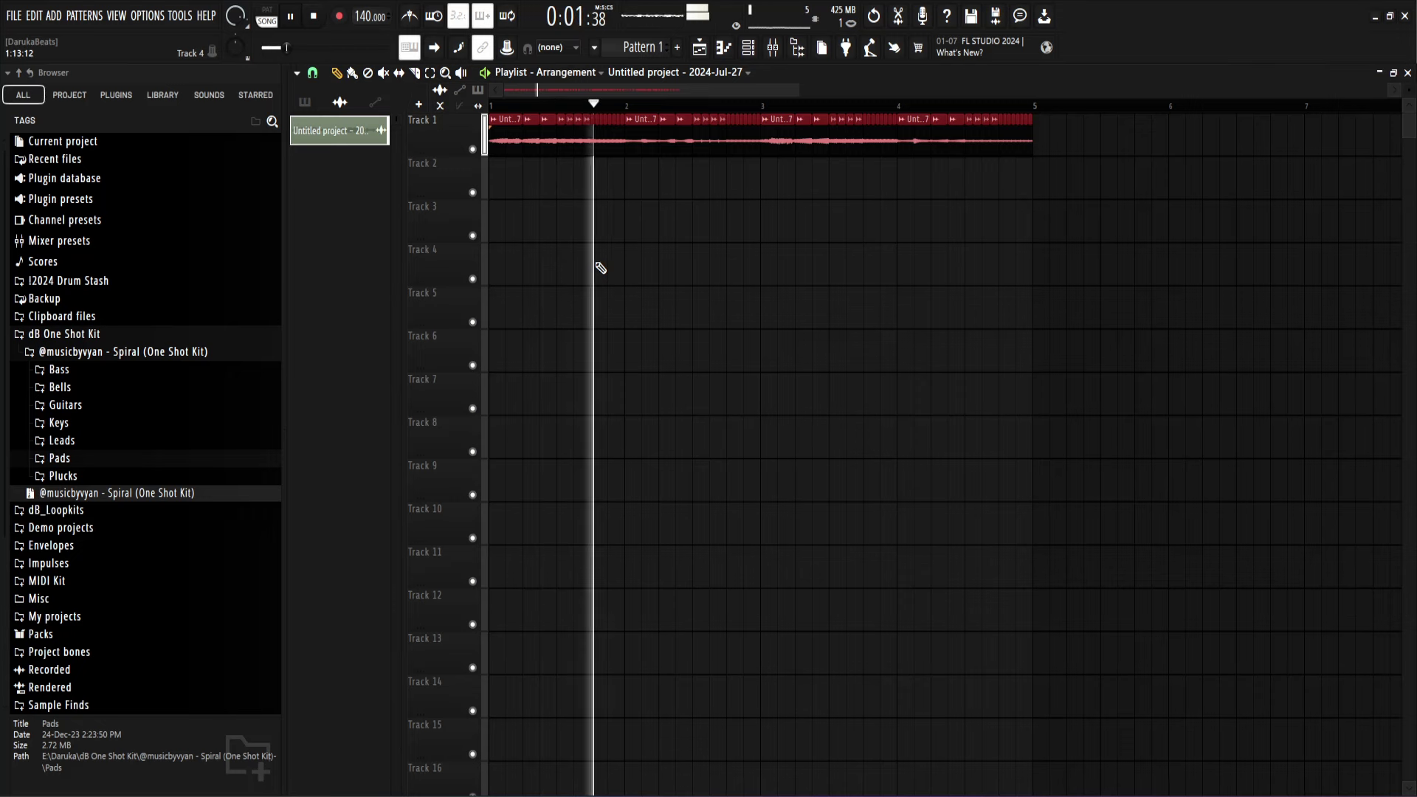
pyautogui.hotkey('ctrl', 'z')
pyautogui.press('space')
# Step: Try the Complex Stutter 2 chop on the audio clip, undo it, and stop playback
pyautogui.rightClick(494, 126)
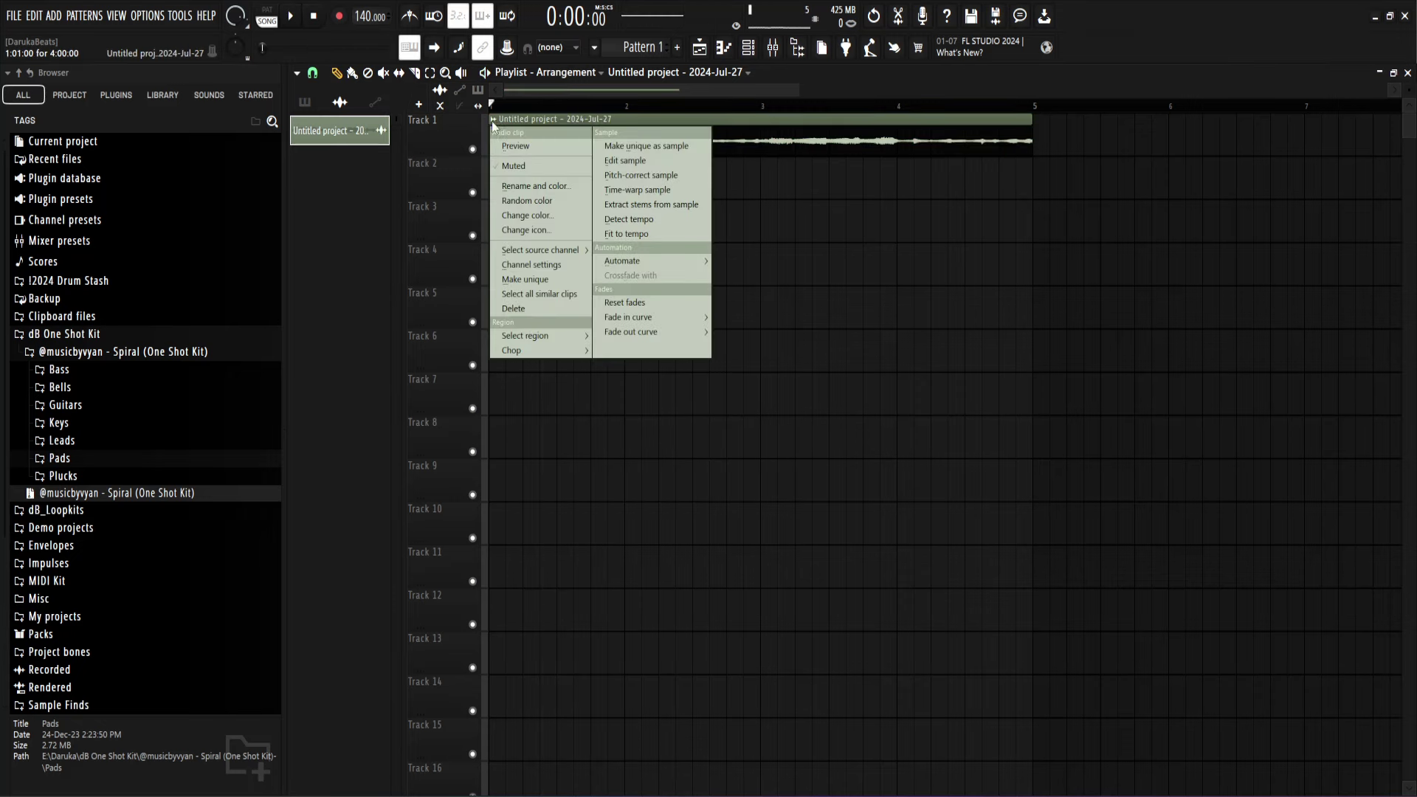
pyautogui.moveTo(635, 499)
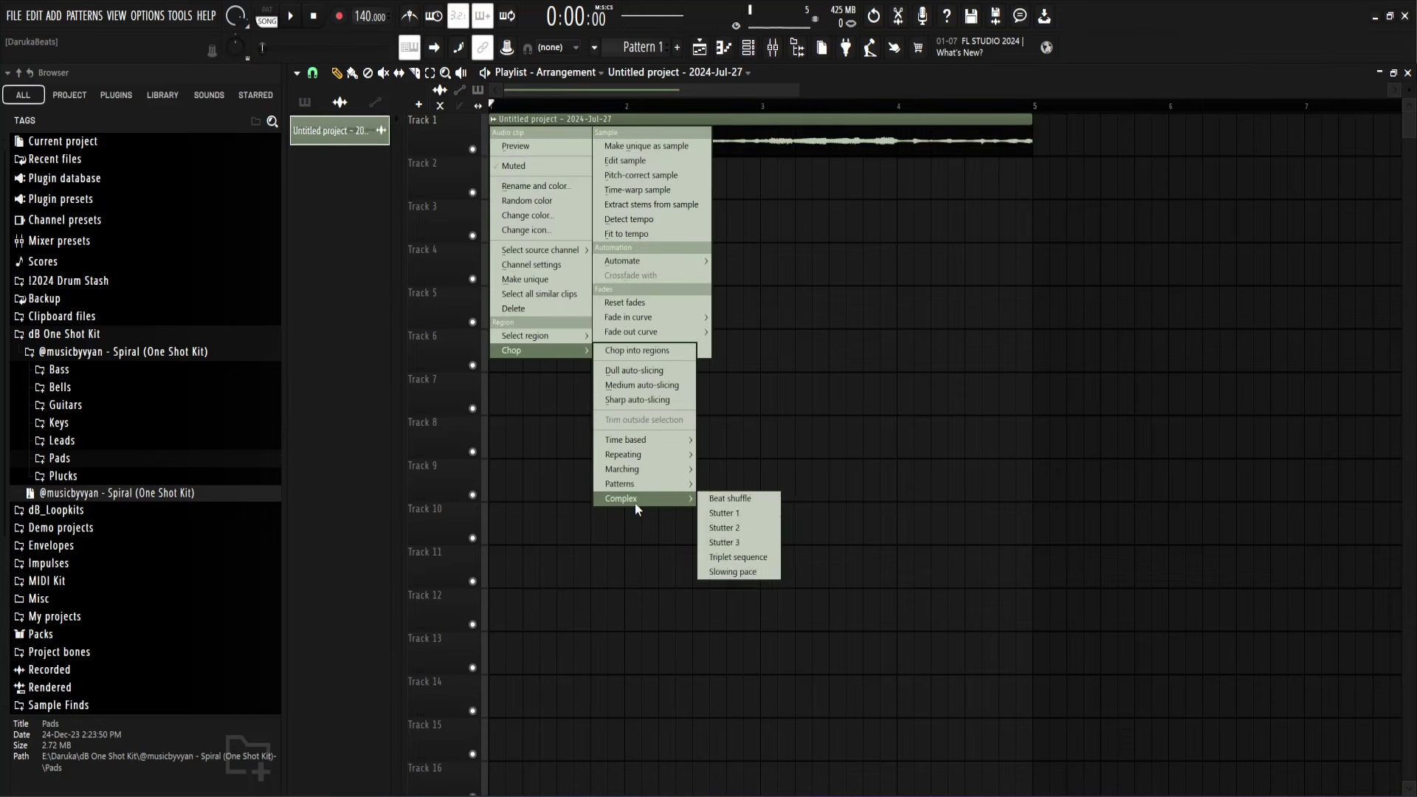
pyautogui.click(722, 529)
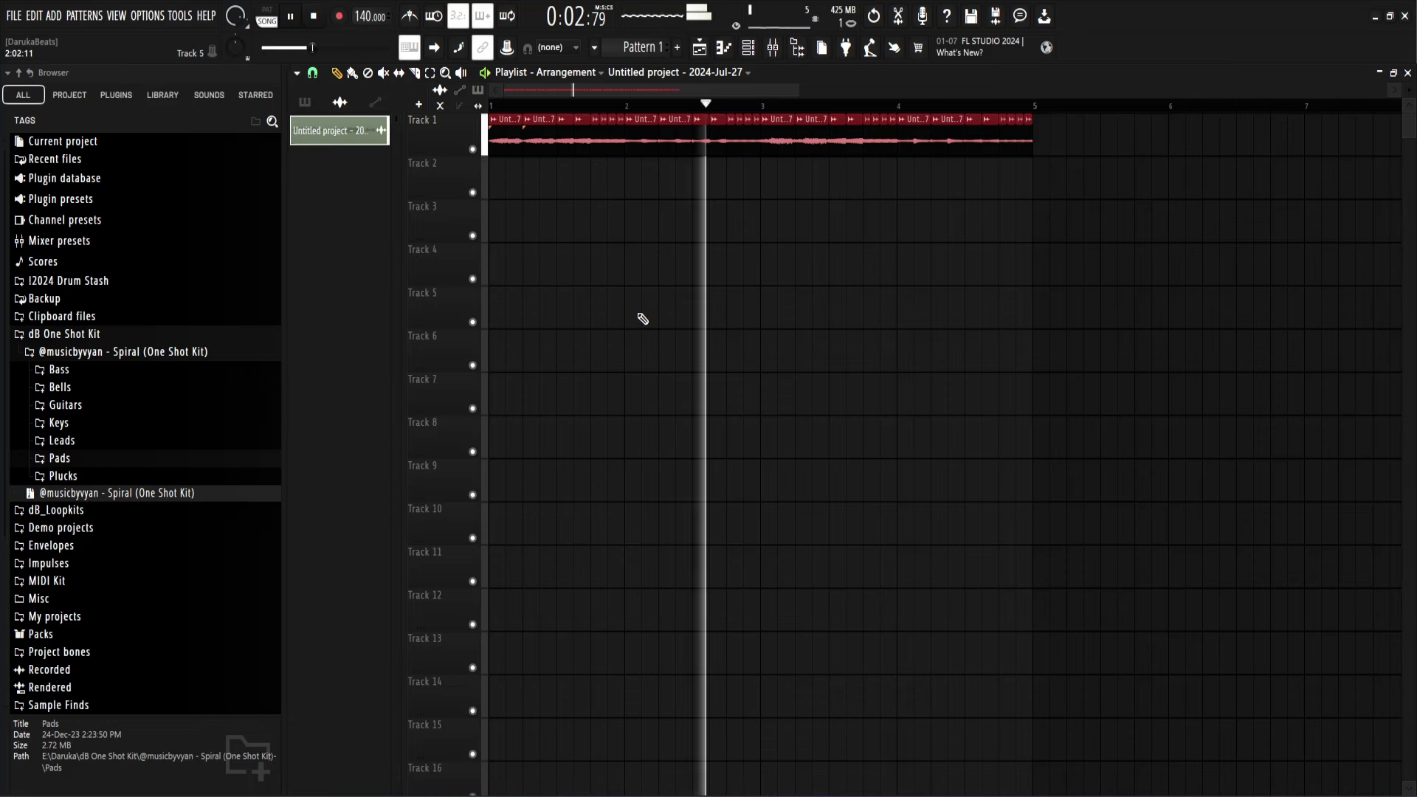
pyautogui.hotkey('ctrl', 'z')
pyautogui.press('space')
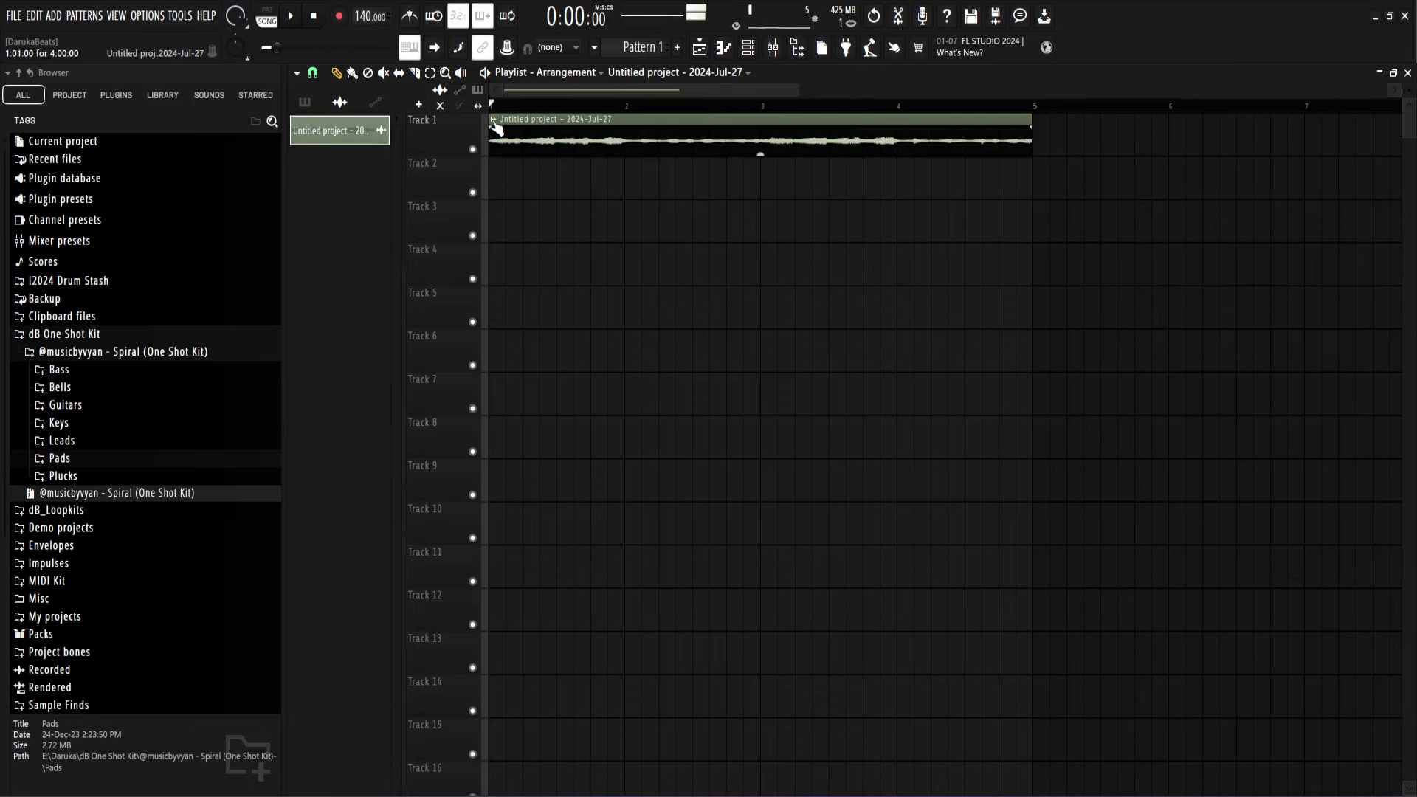
# Step: Try the Complex Slowing pace chop on the audio clip during playback, and undo it
pyautogui.click(493, 119)
pyautogui.moveTo(561, 350)
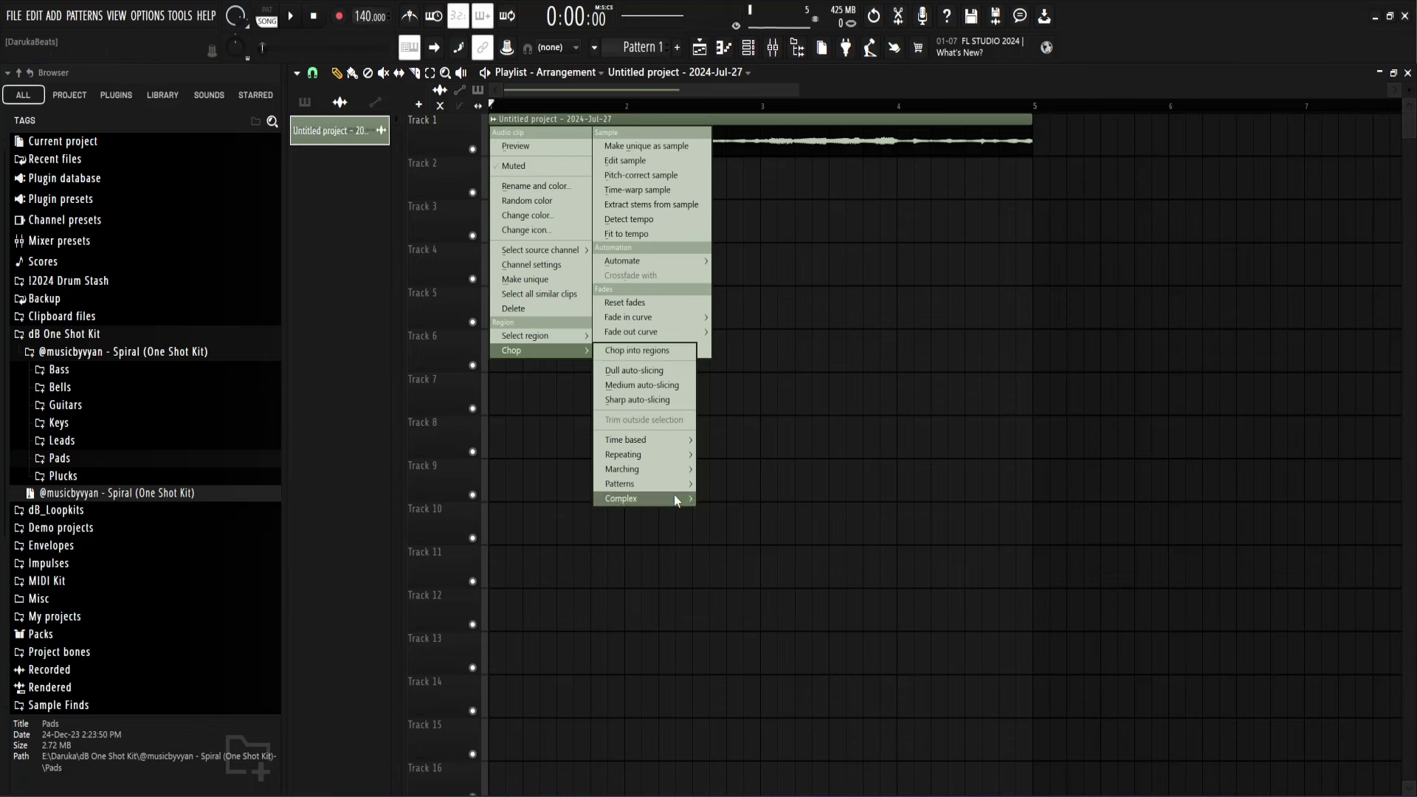
pyautogui.moveTo(674, 498)
pyautogui.click(734, 574)
pyautogui.press('space')
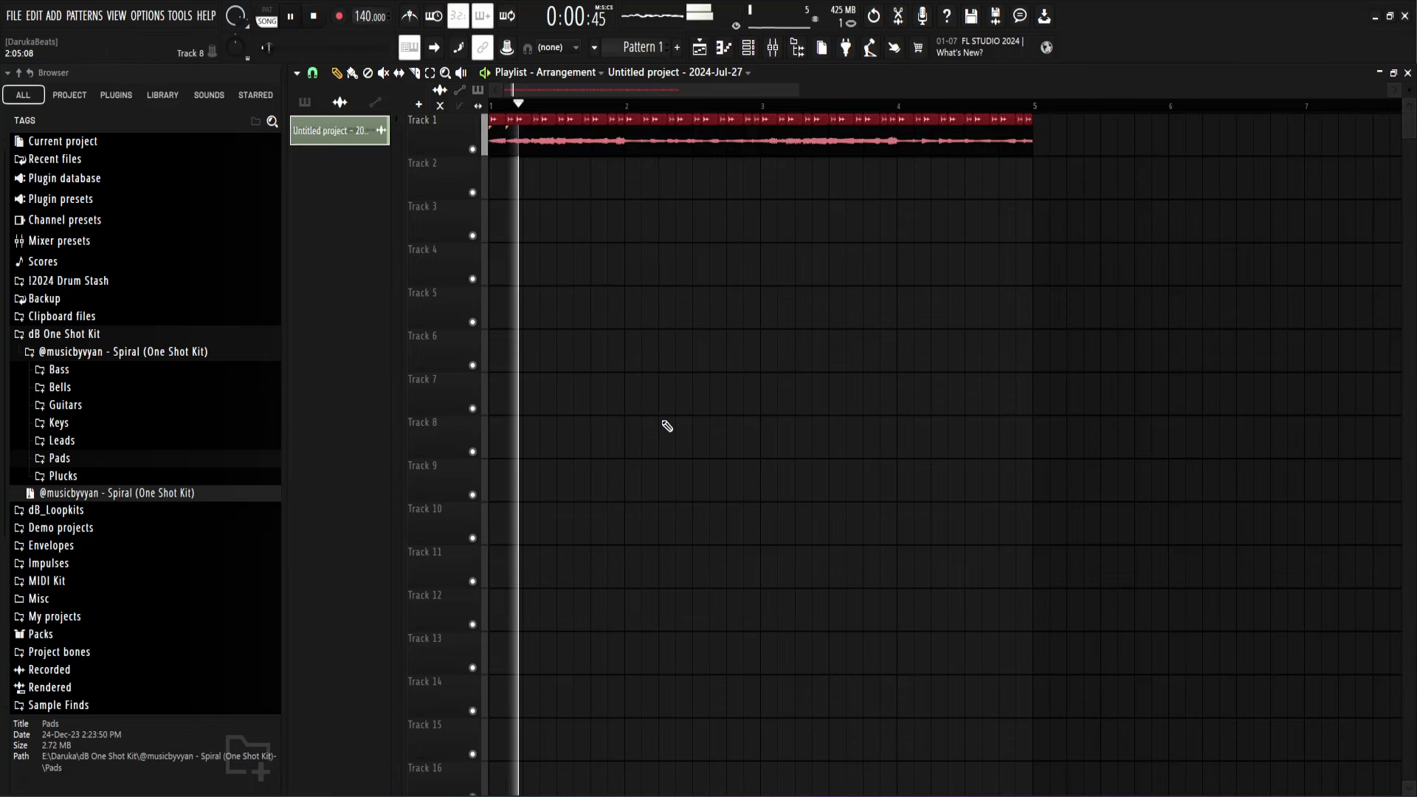
pyautogui.hotkey('ctrl', 'z')
pyautogui.press('space')
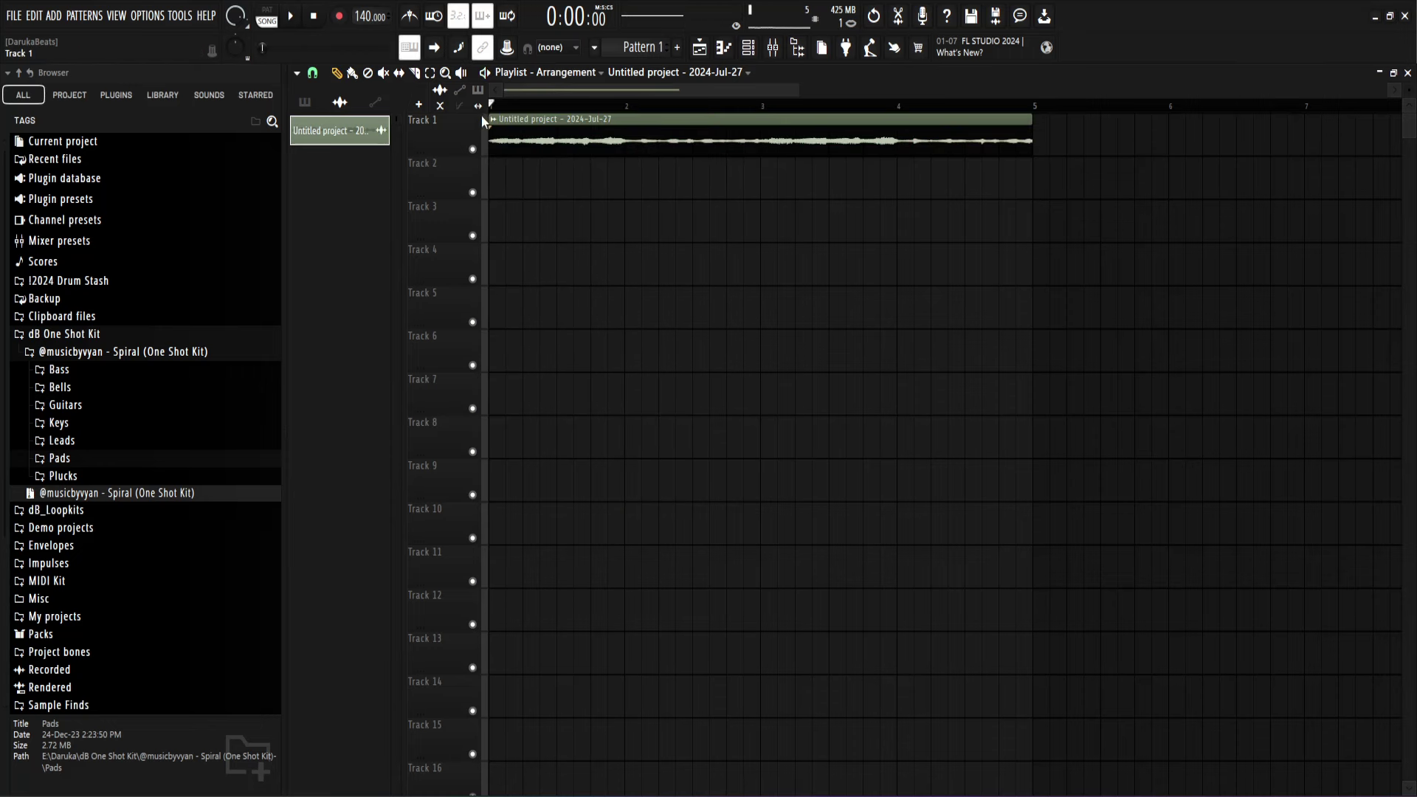
# Step: Try the Complex Beat shuffle chop on the audio clip during playback, and undo it
pyautogui.click(493, 118)
pyautogui.moveTo(513, 352)
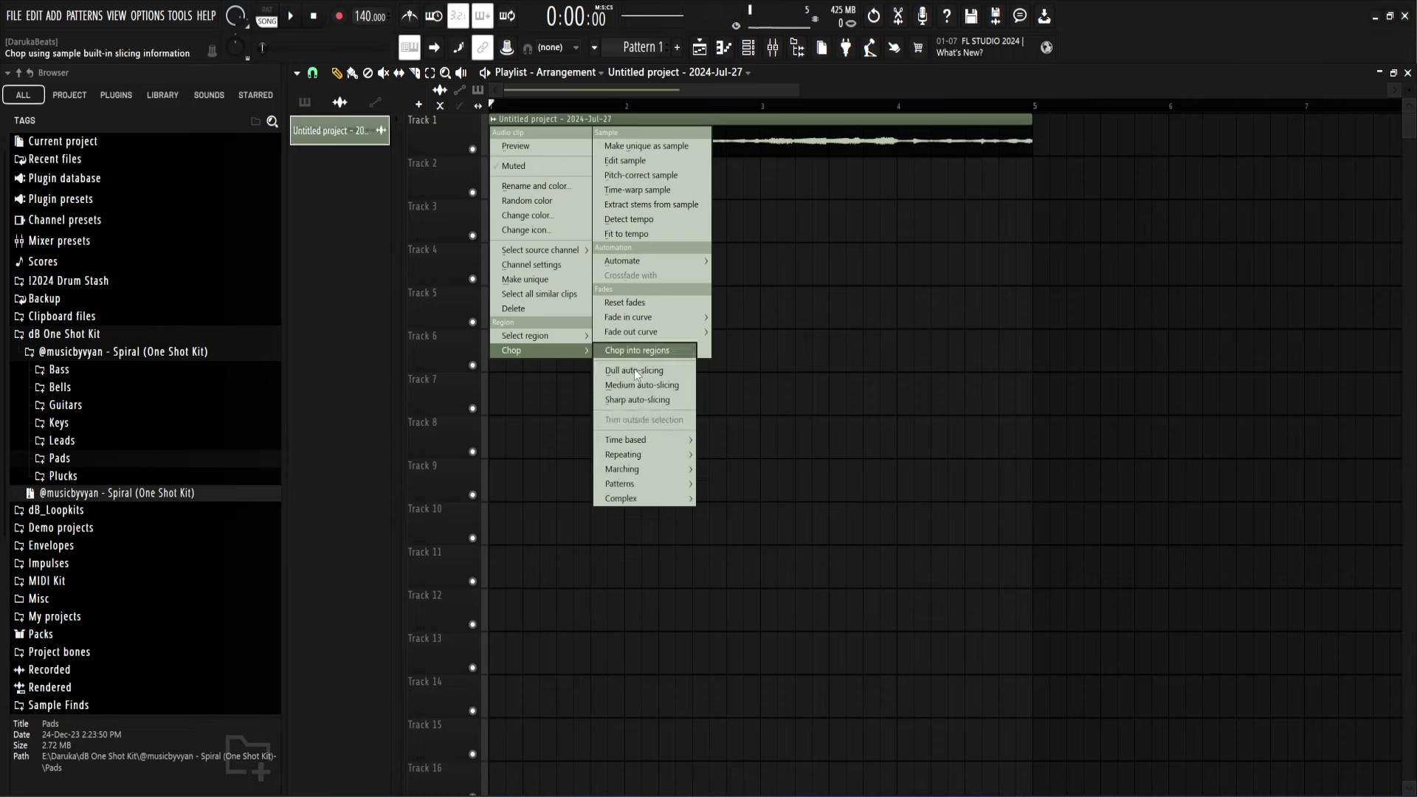
pyautogui.moveTo(635, 482)
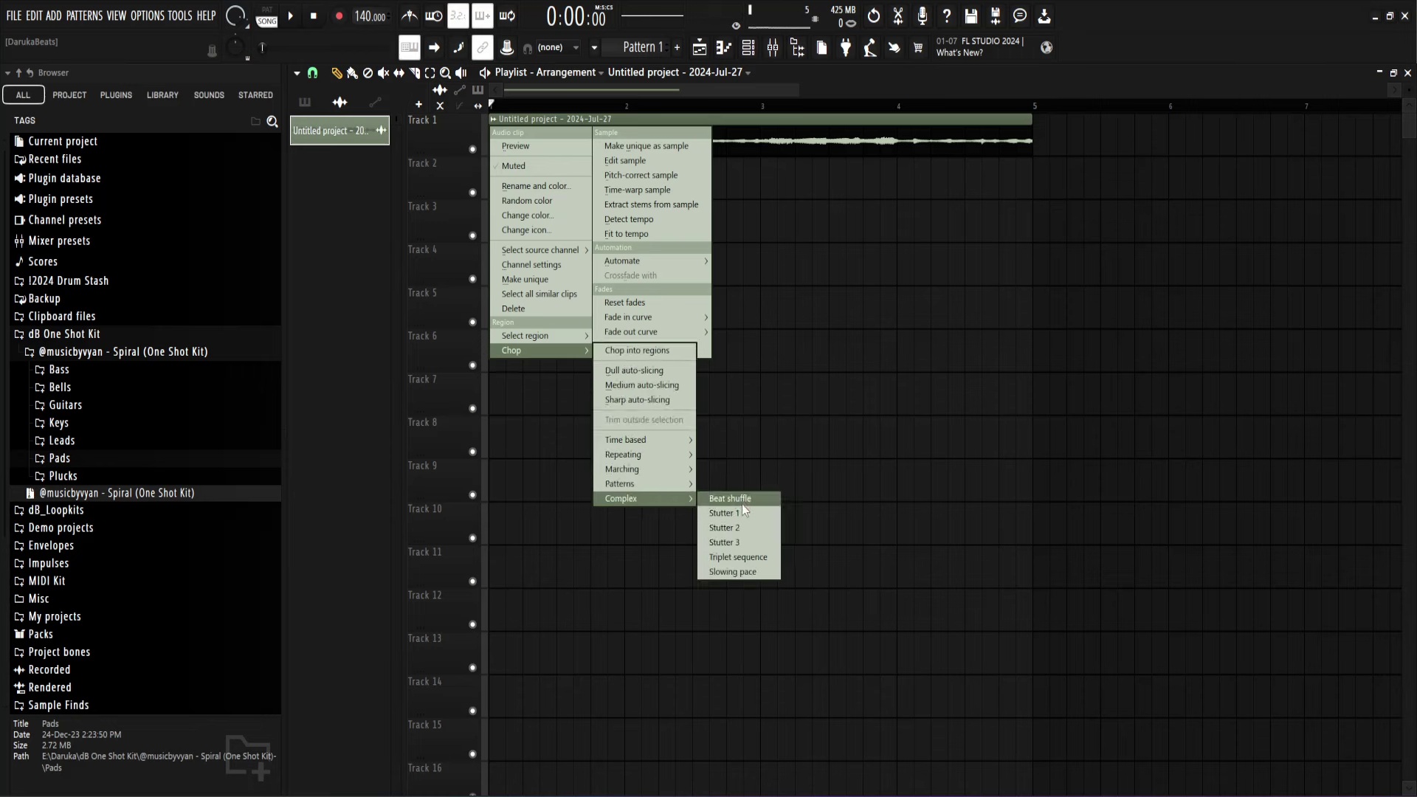
pyautogui.click(738, 502)
pyautogui.press('space')
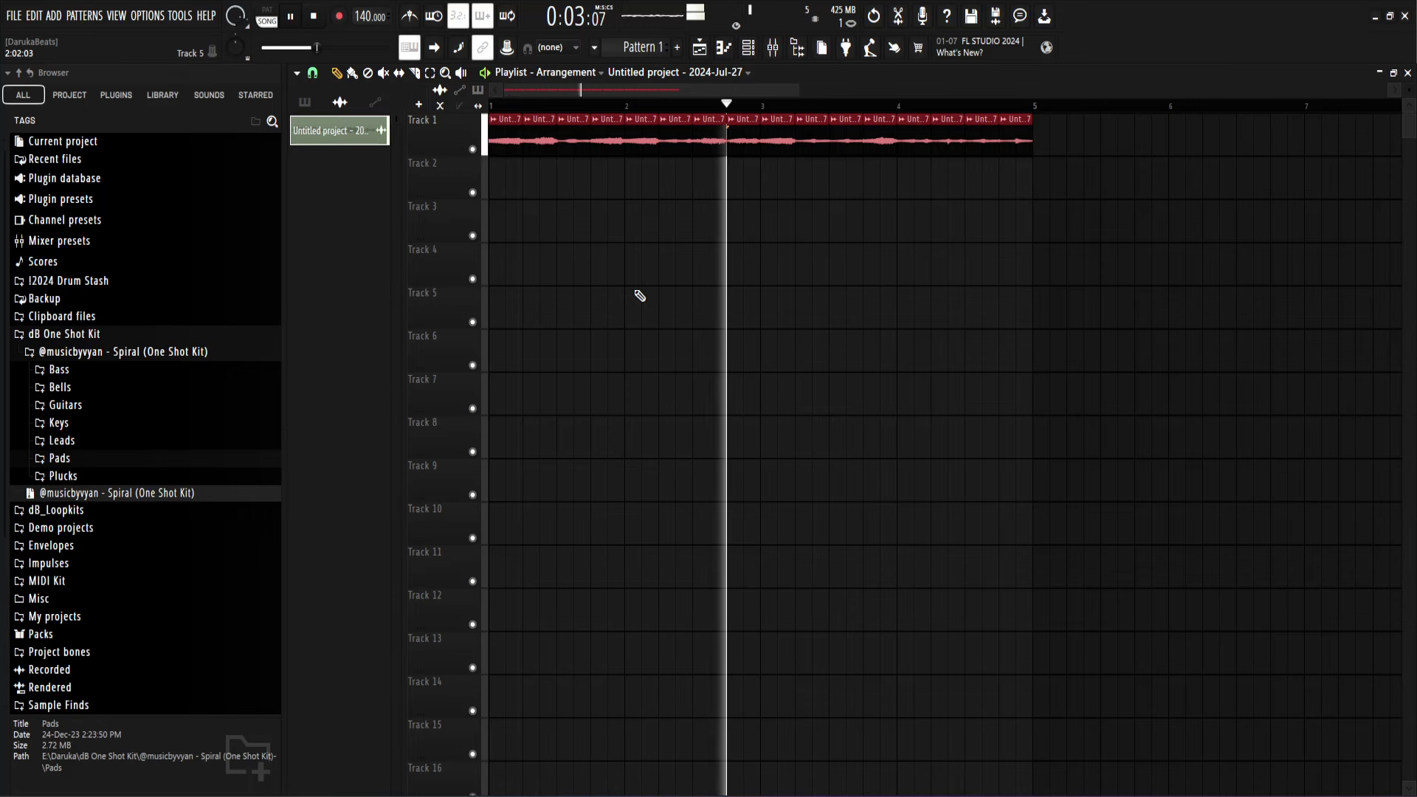
pyautogui.hotkey('ctrl', 'z')
pyautogui.press('space')
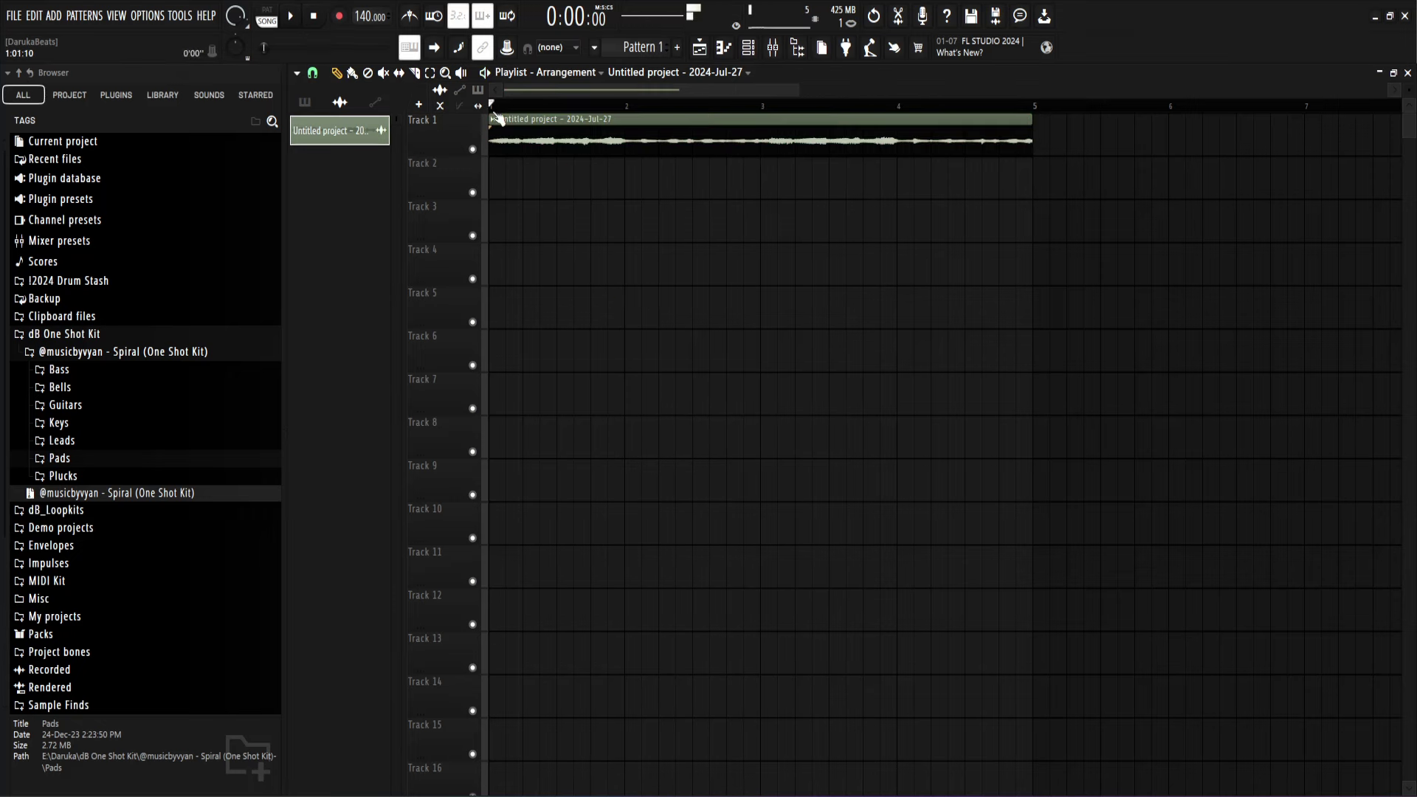
# Step: Chop the whole audio clip into looping slices of two steps each and audition the result
pyautogui.click(492, 120)
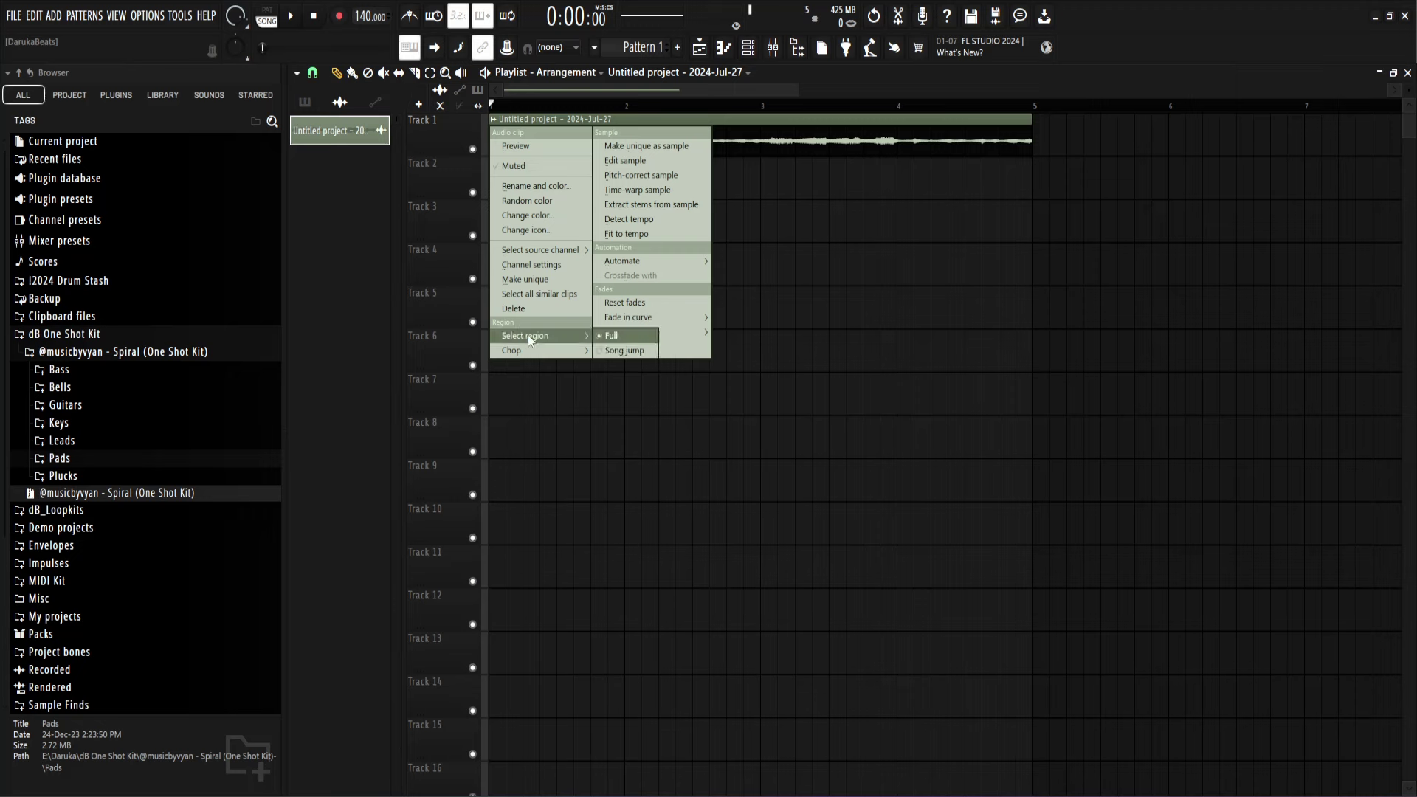
pyautogui.moveTo(564, 352)
pyautogui.moveTo(631, 462)
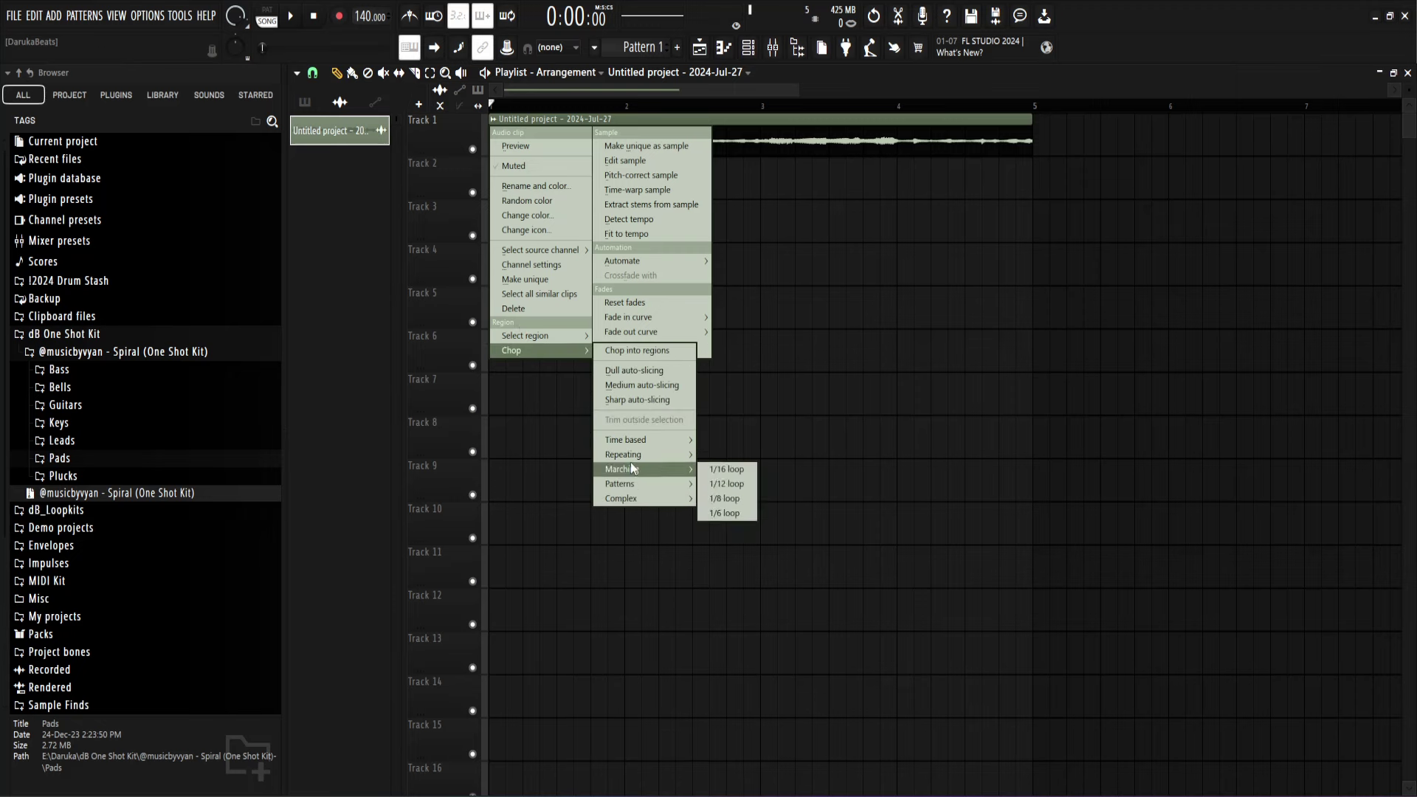
pyautogui.click(729, 484)
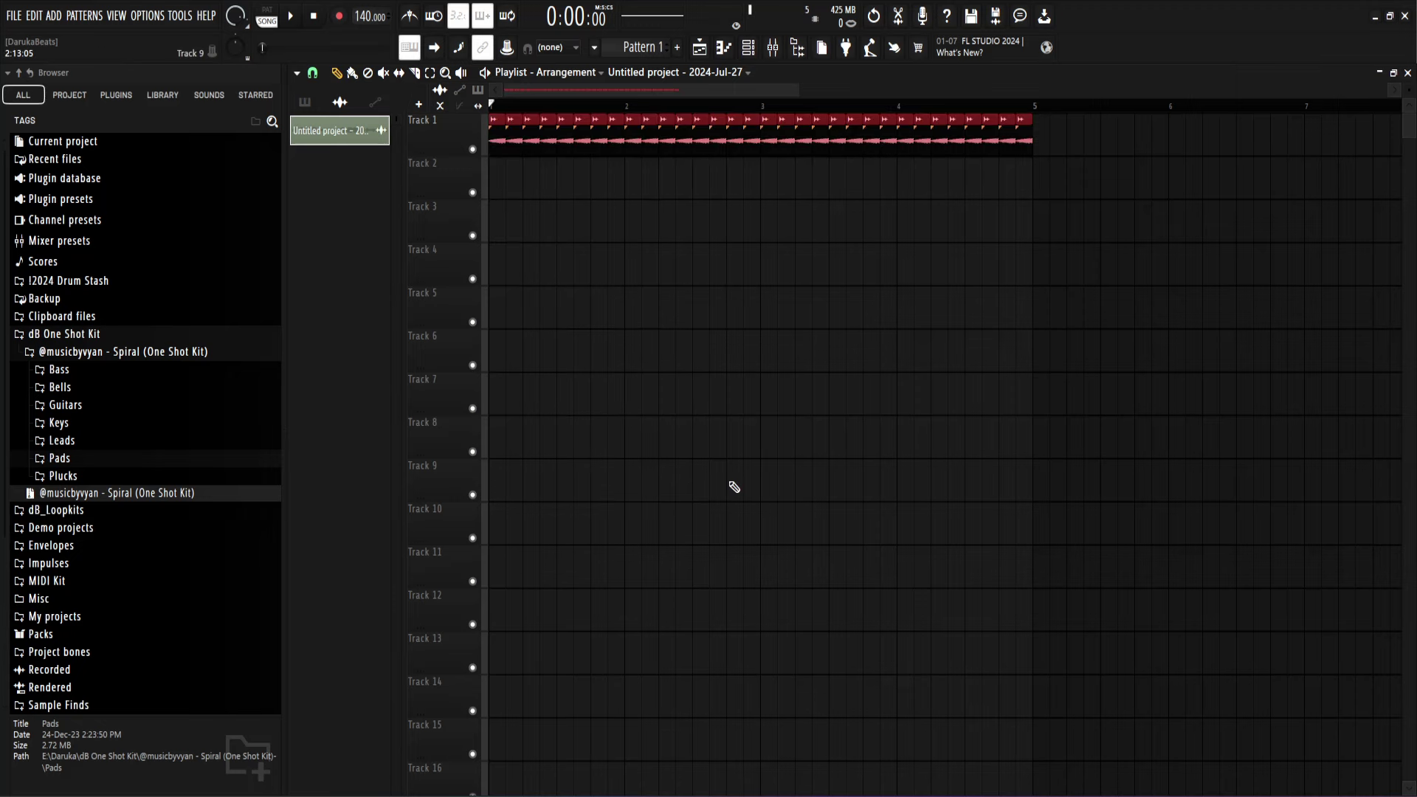
pyautogui.press('space')
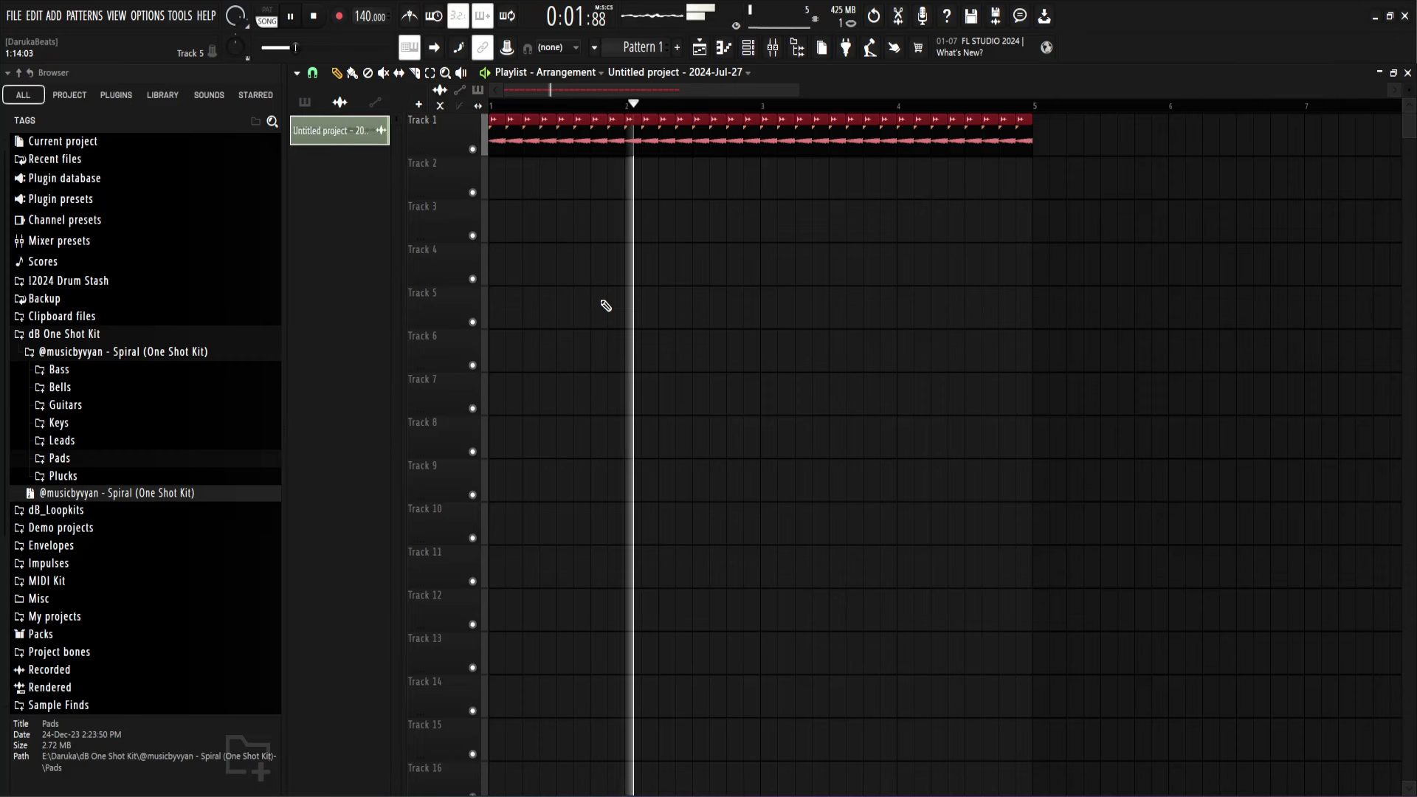
pyautogui.press('space')
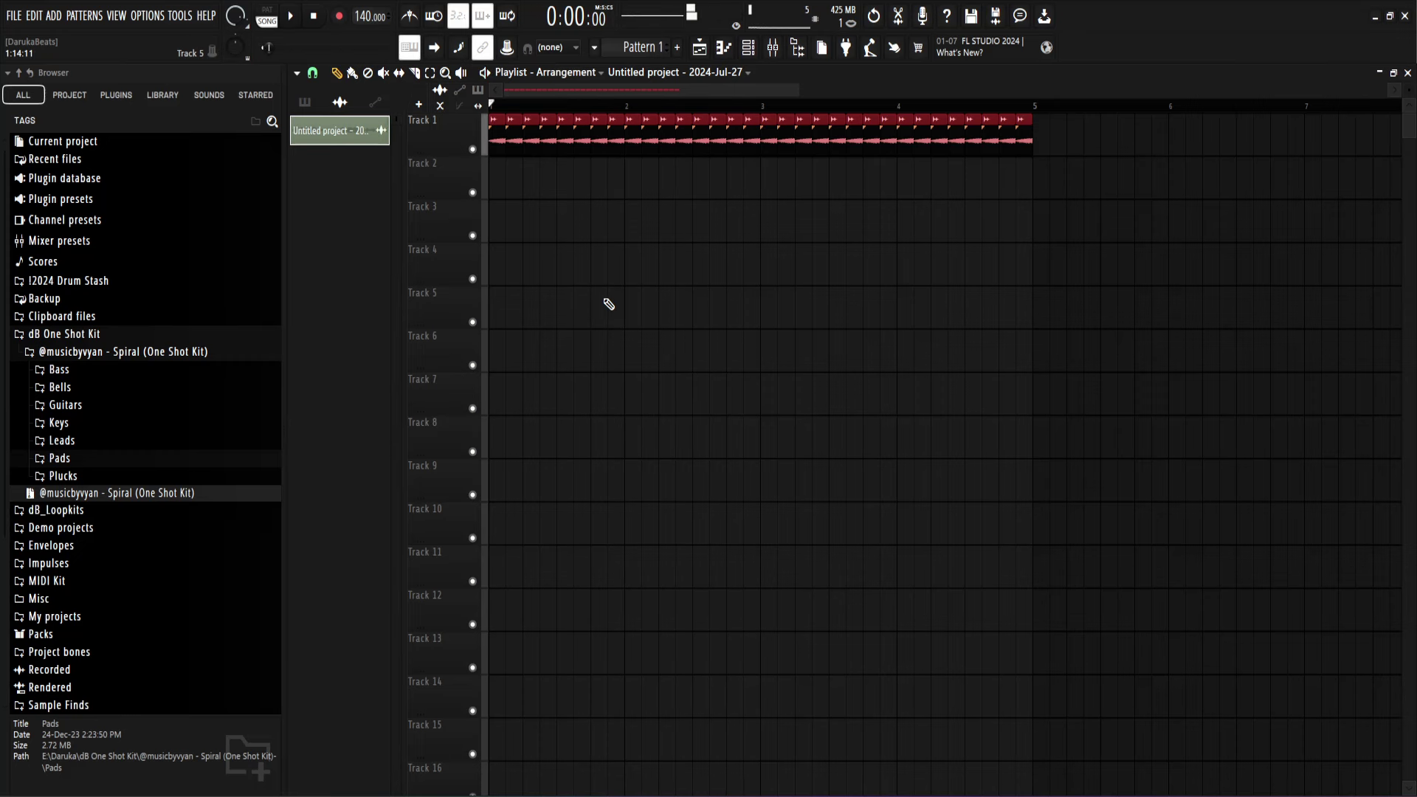
# Step: Delete the slices from bar 3 onward, extend the last remaining slice to bar 5, and audition from bar 3
pyautogui.click(788, 248)
pyautogui.moveTo(768, 145); pyautogui.dragTo(1069, 159)
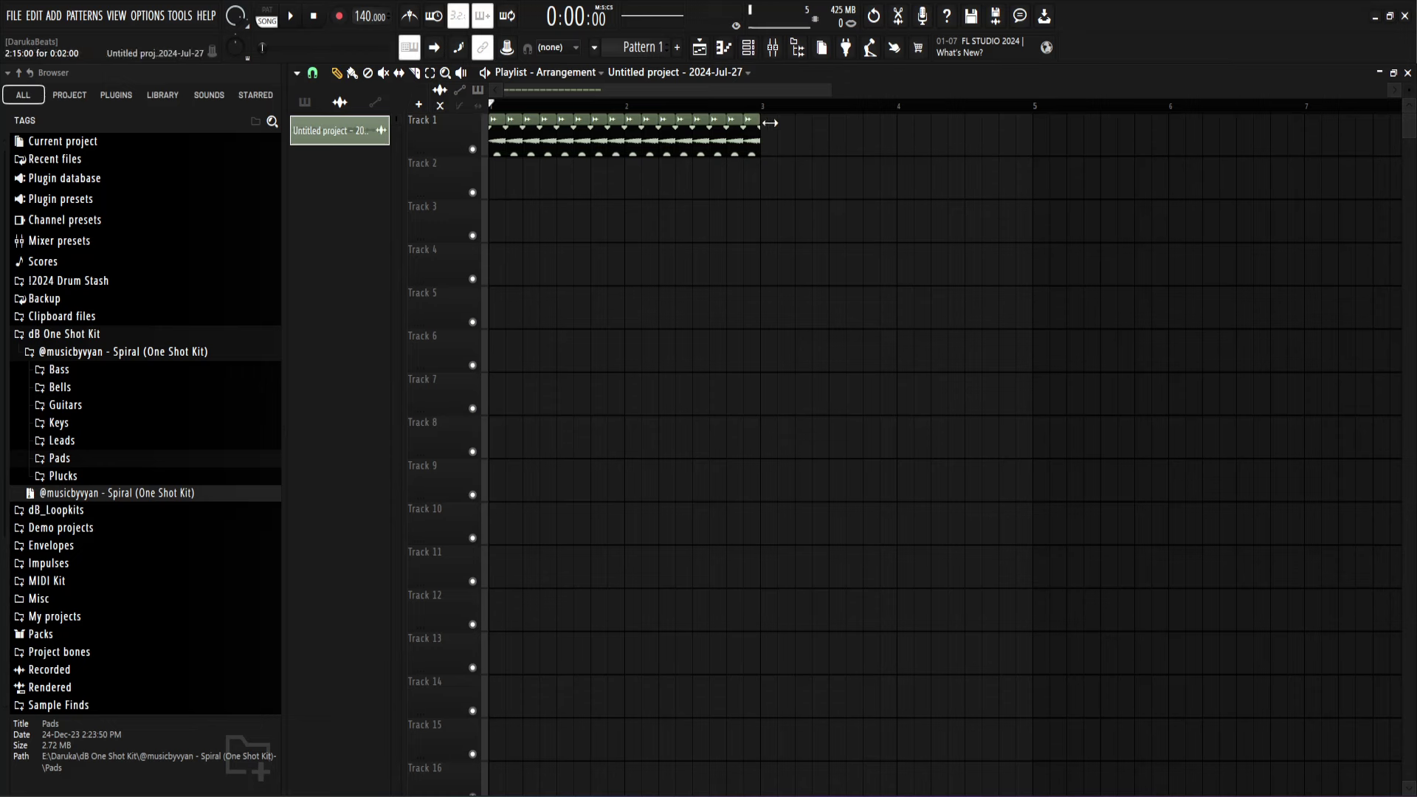
pyautogui.moveTo(771, 123); pyautogui.dragTo(998, 137)
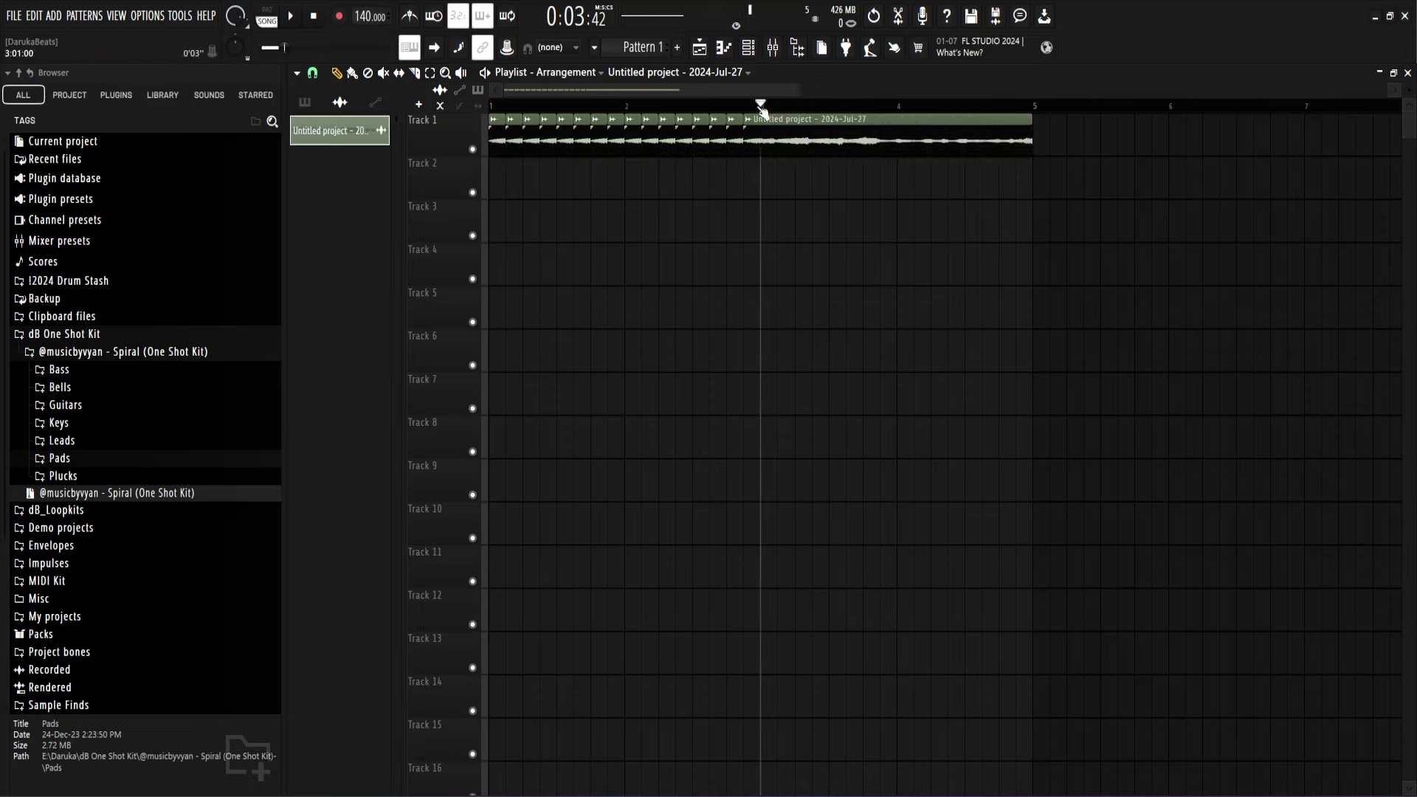
pyautogui.press('space')
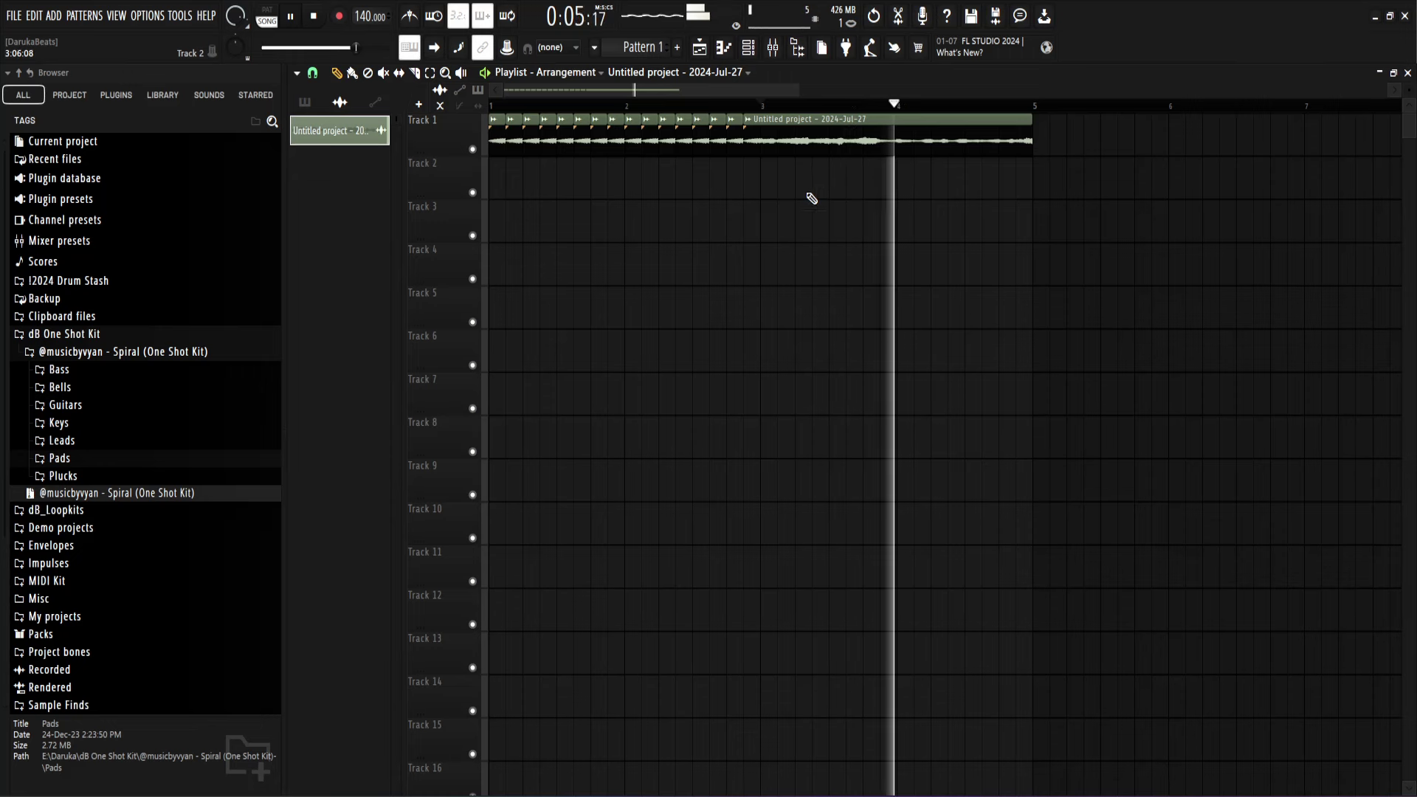
pyautogui.press('space')
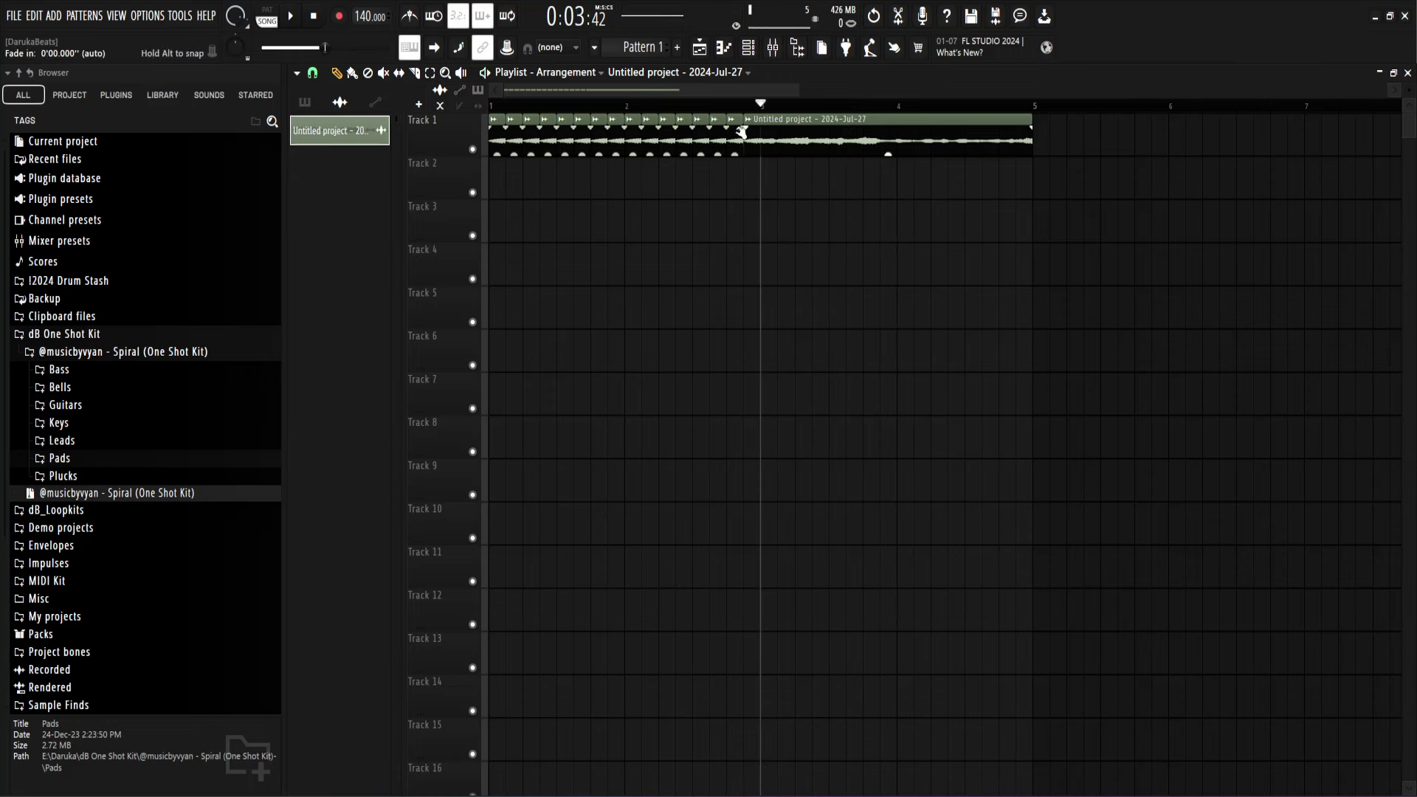
# Step: Remove the two slices after the one at bar 2 and extend that slice to six steps, auditioning the changes
pyautogui.click(505, 107)
pyautogui.press('space')
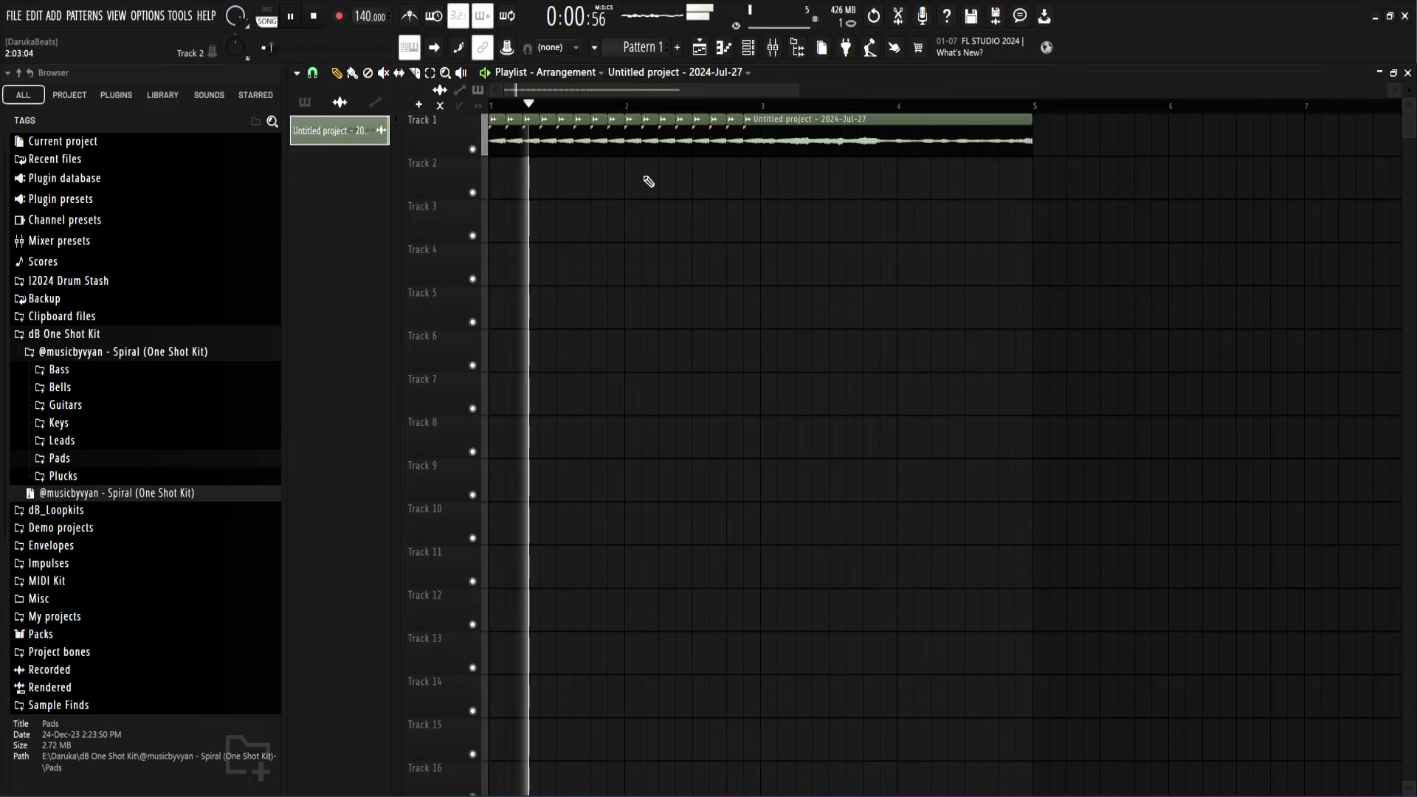
pyautogui.press('space')
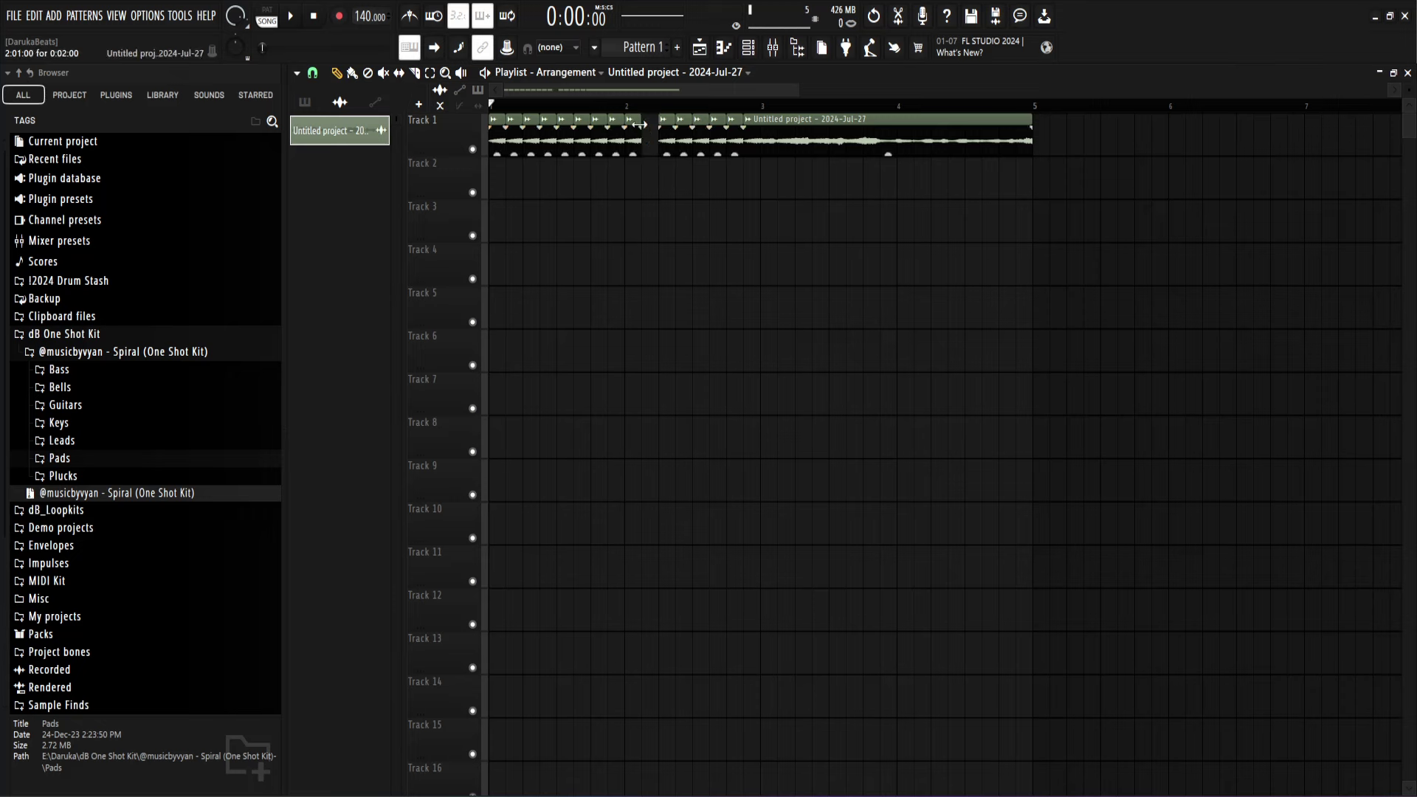
pyautogui.press('space')
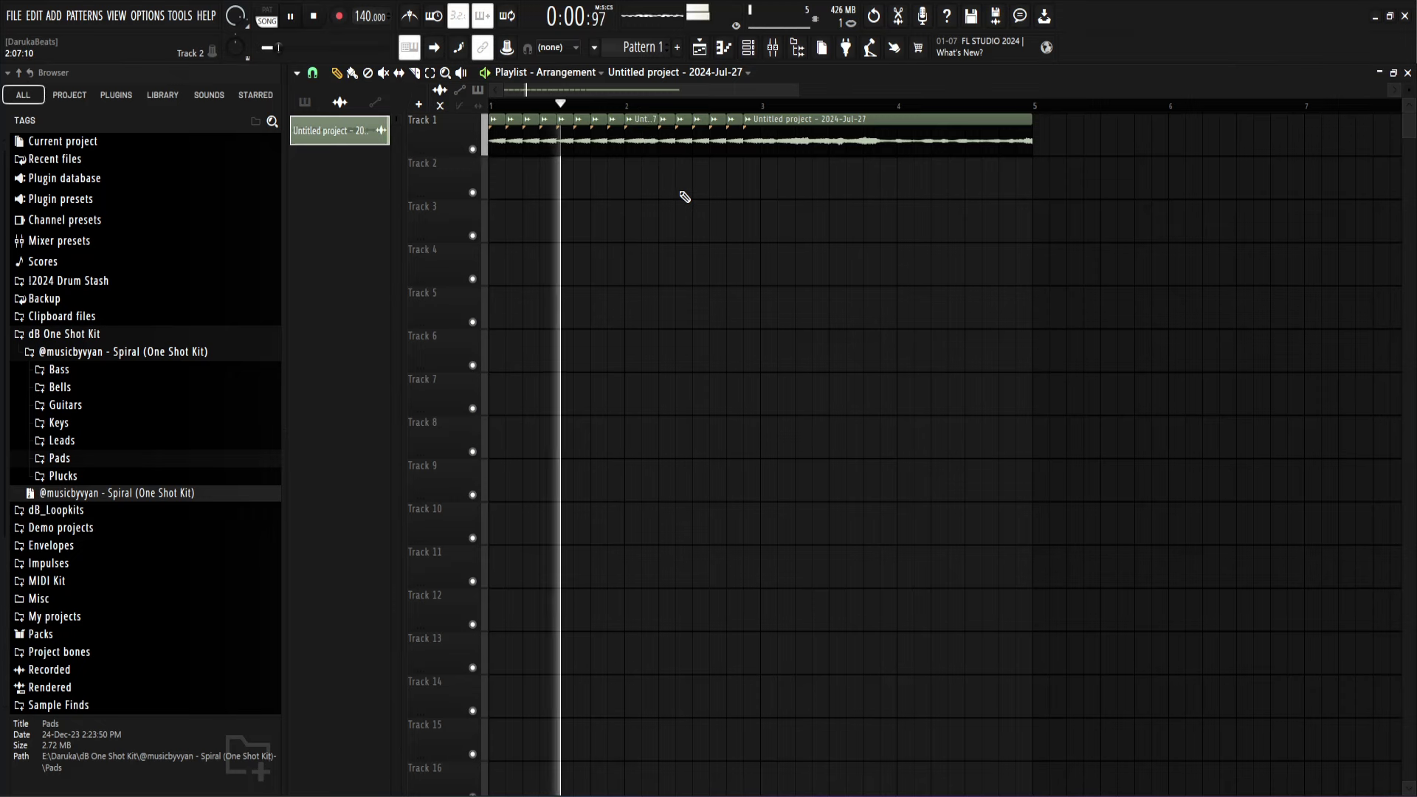
pyautogui.press('space')
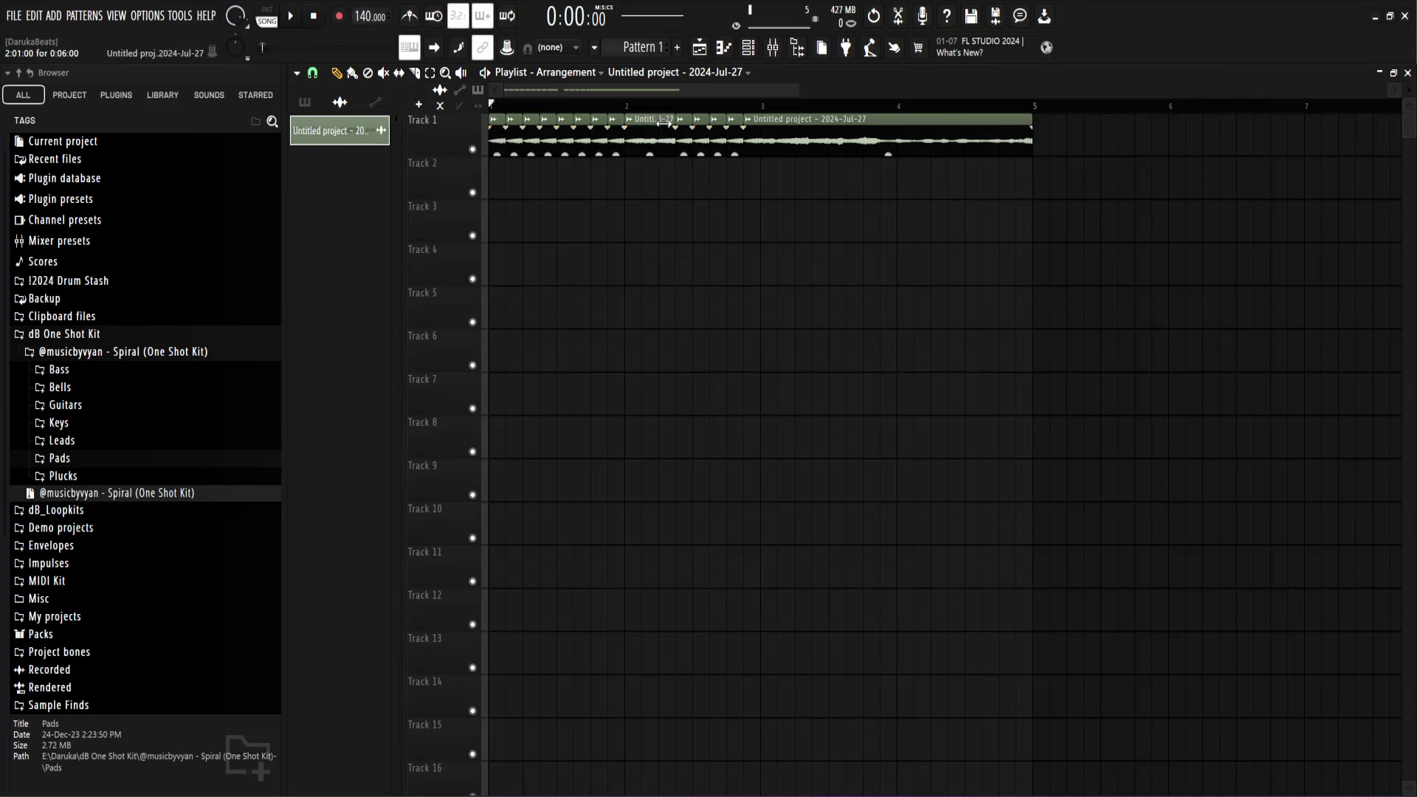
pyautogui.press('space')
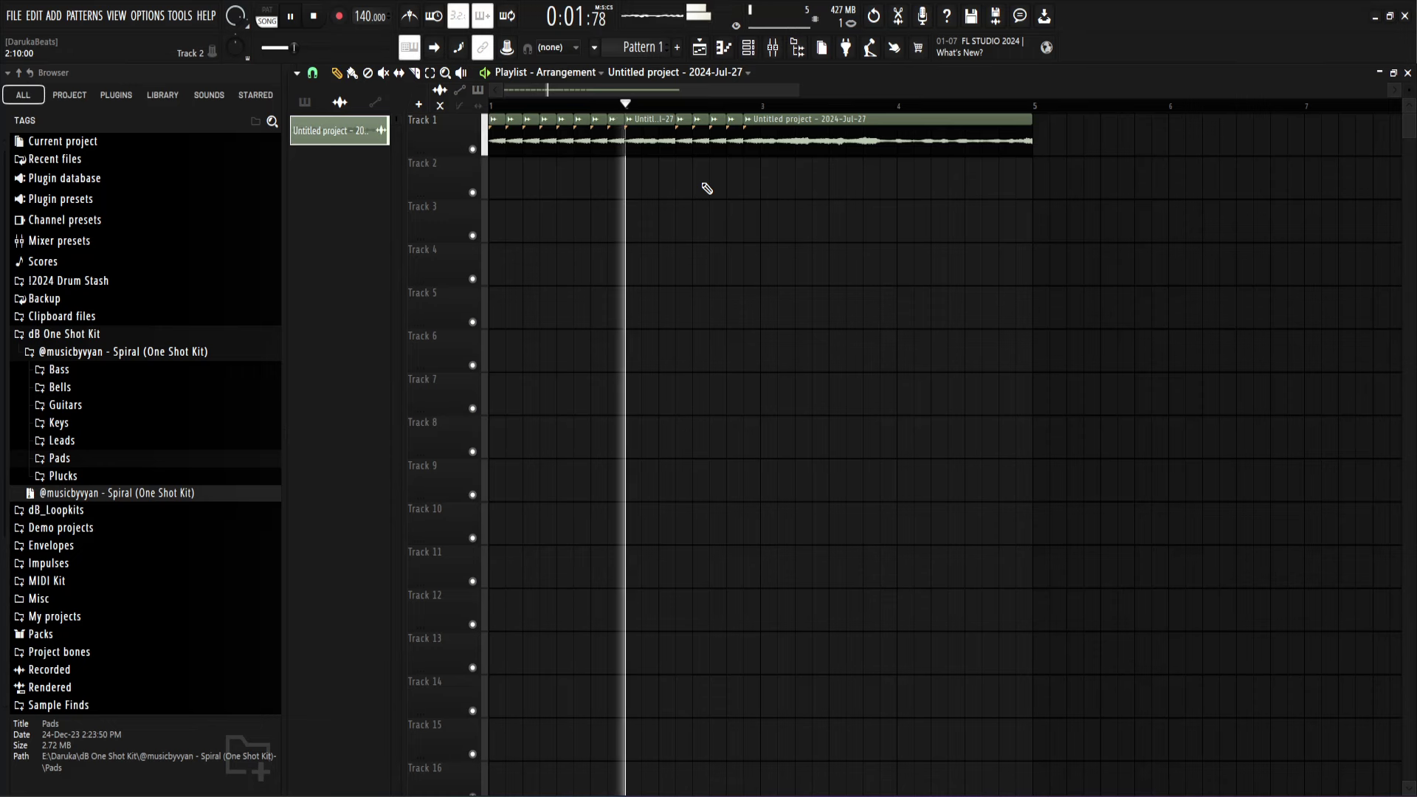
pyautogui.press('space')
# Step: Delete the next slice and lengthen the slice at bar 2 to fill the gap, auditioning the change
pyautogui.rightClick(690, 131)
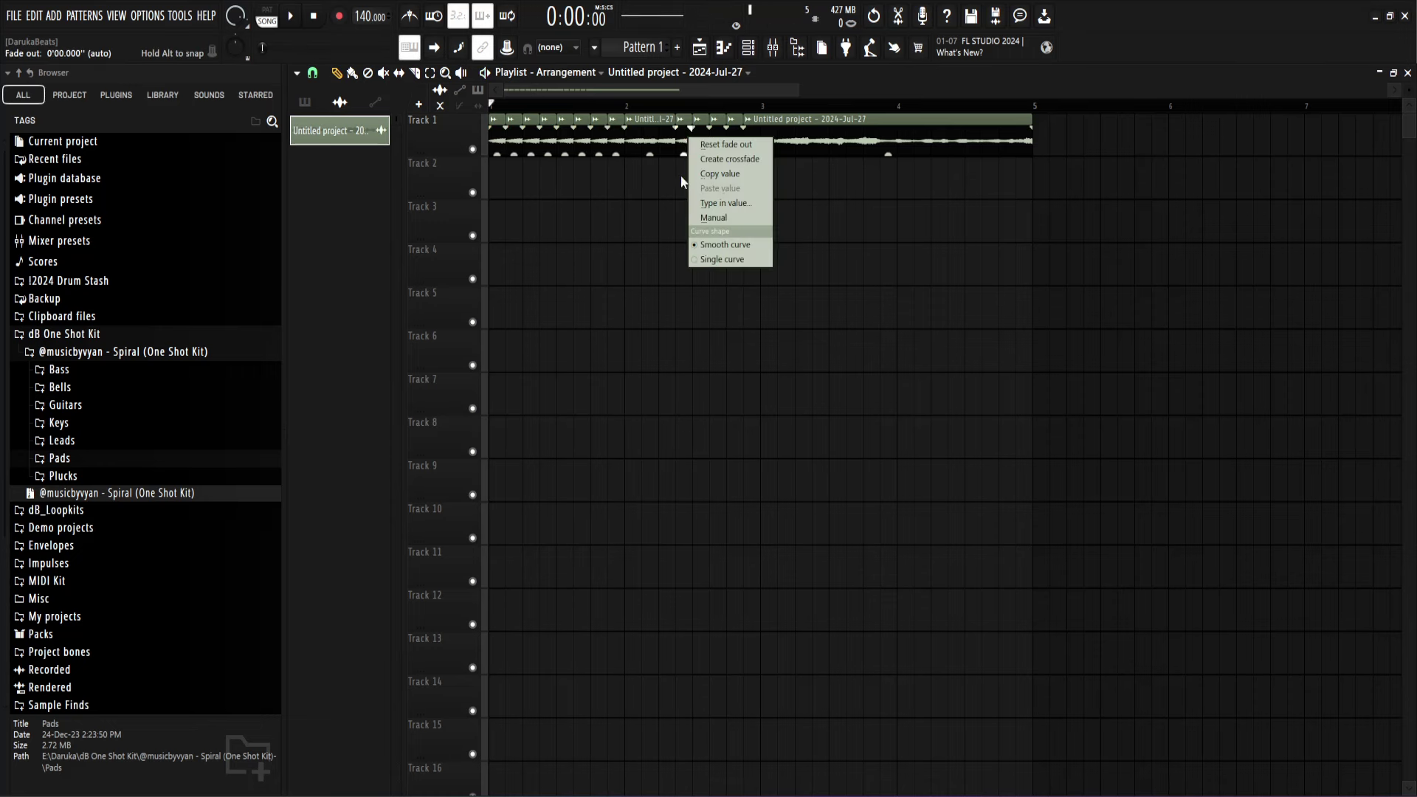
pyautogui.click(681, 177)
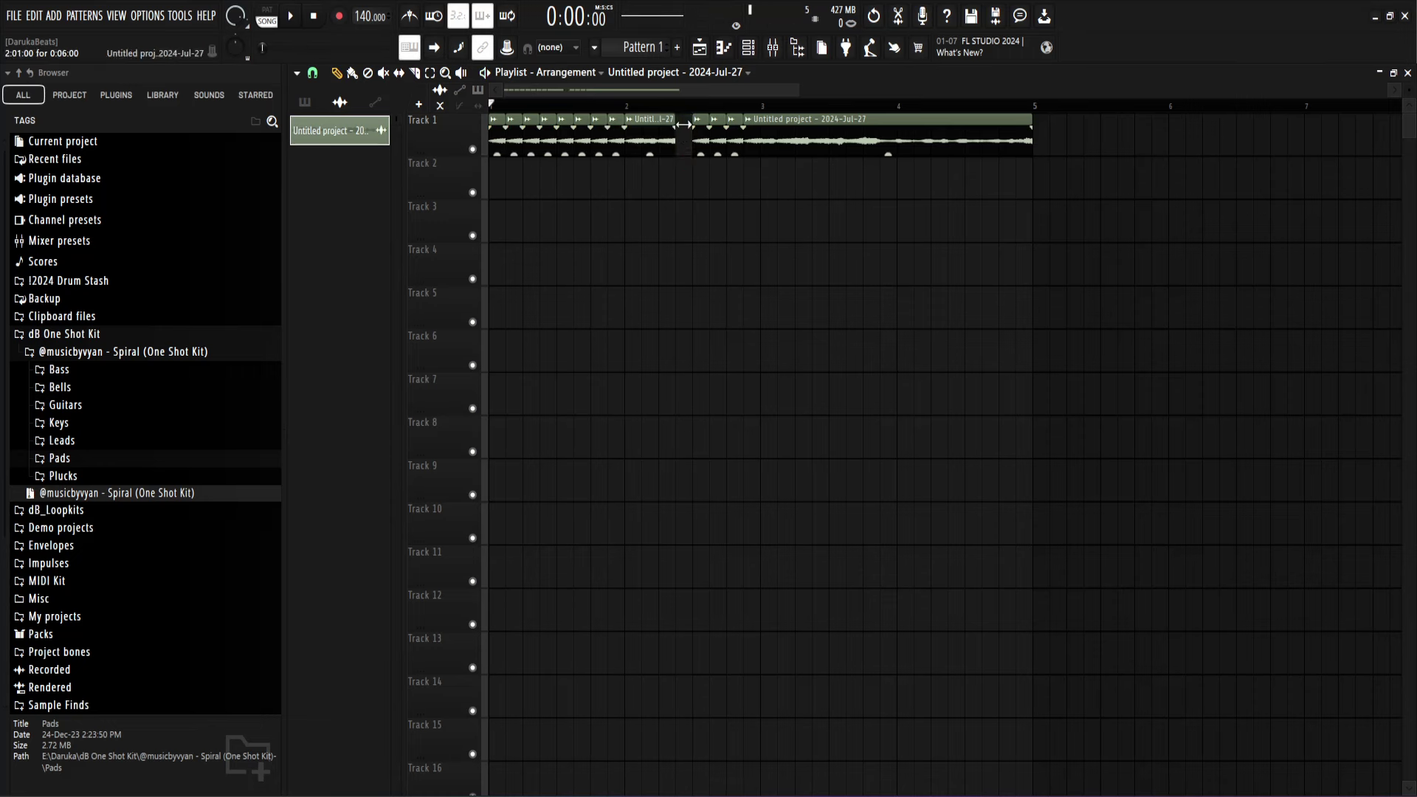
pyautogui.moveTo(683, 124); pyautogui.dragTo(694, 124)
pyautogui.press('space')
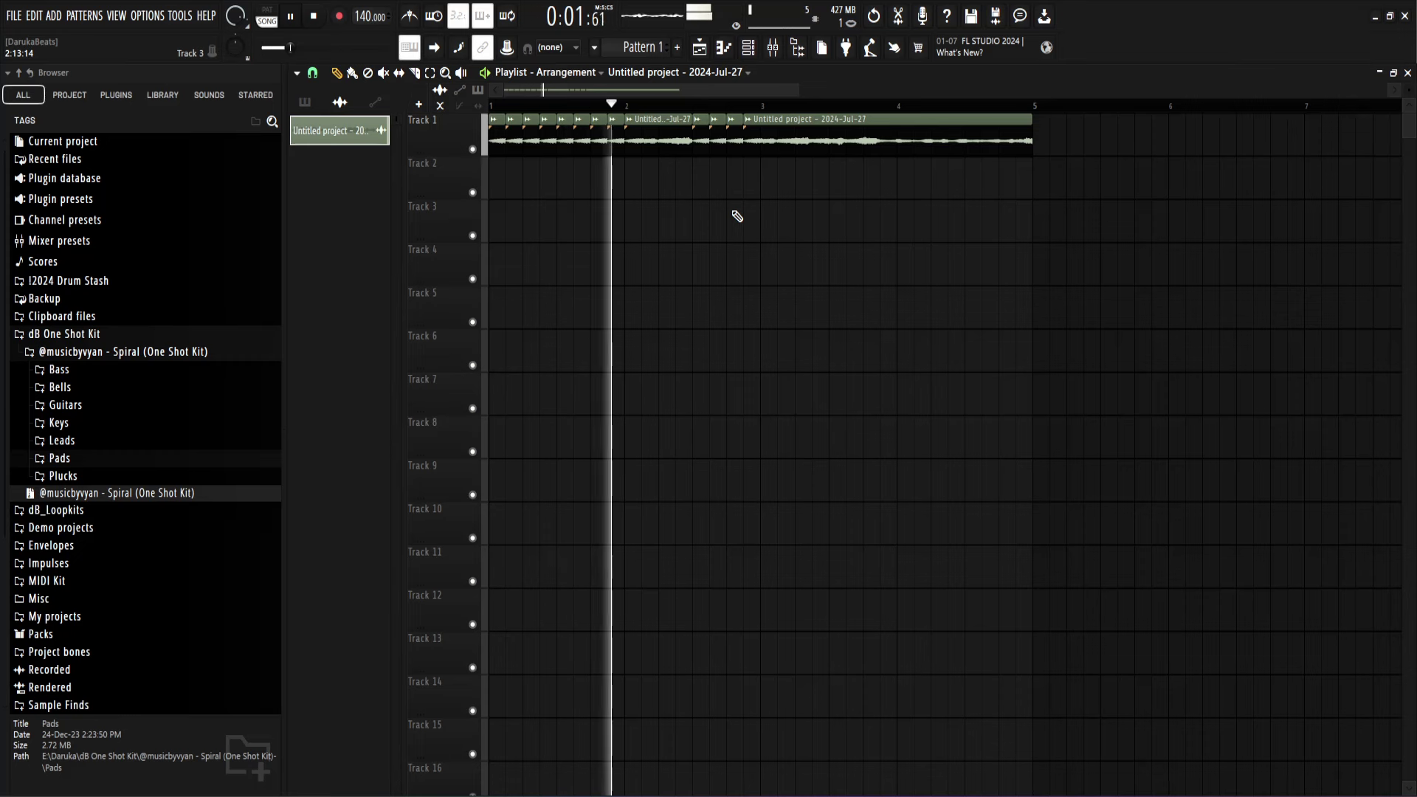
pyautogui.press('space')
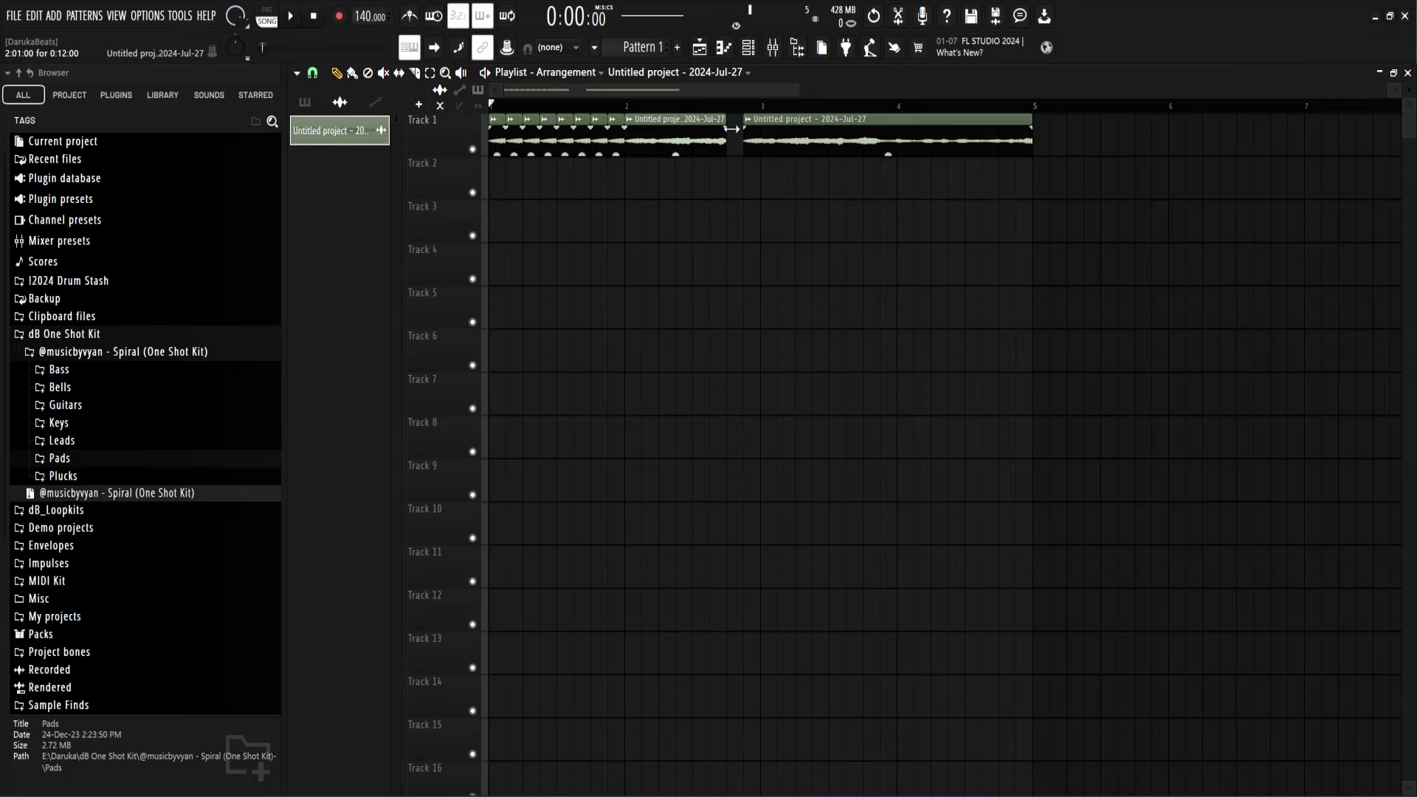
# Step: Move the long final clip to bar 3 and extend the bar 2 slice to a full bar, auditioning the arrangement
pyautogui.moveTo(744, 131); pyautogui.dragTo(791, 136)
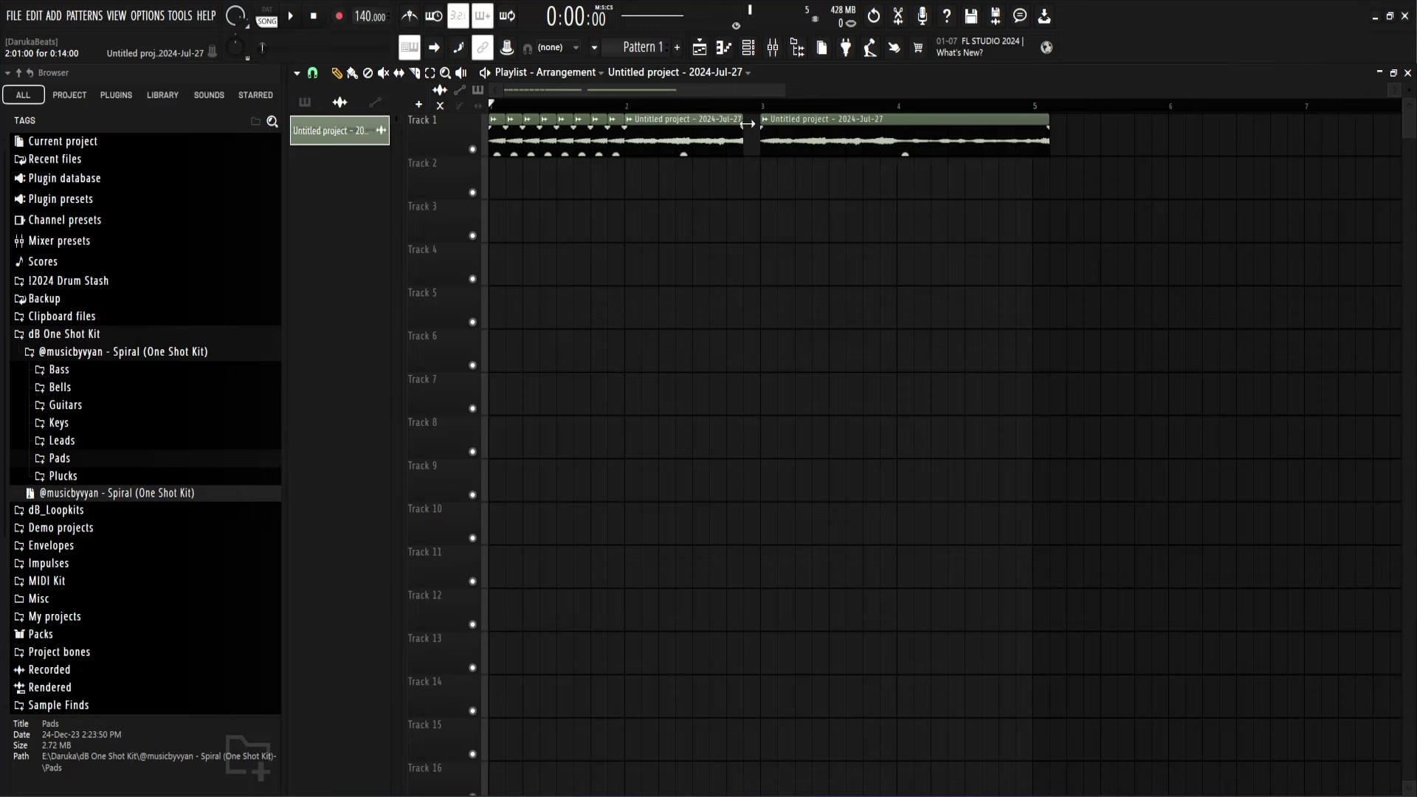
pyautogui.click(774, 118)
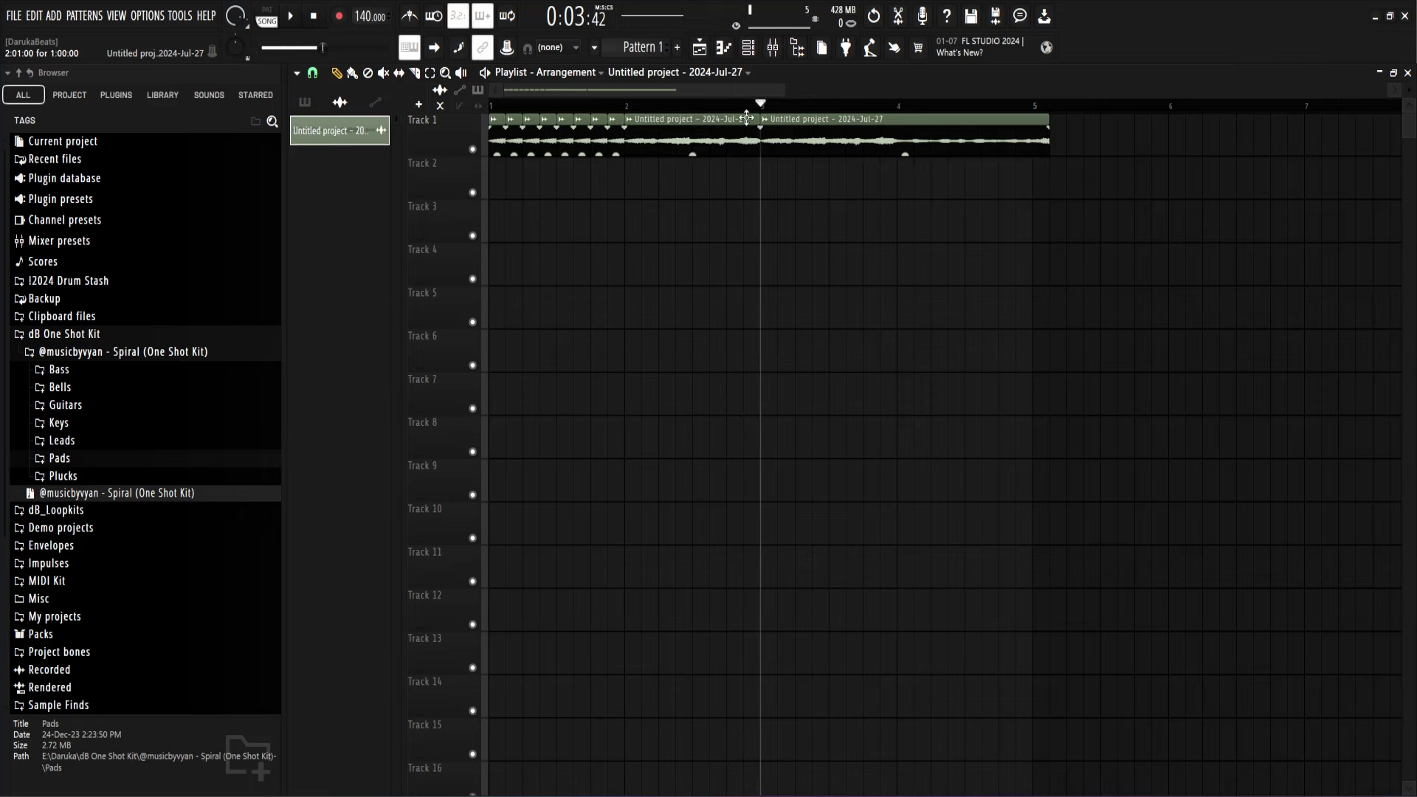
pyautogui.press('space')
pyautogui.click(615, 110)
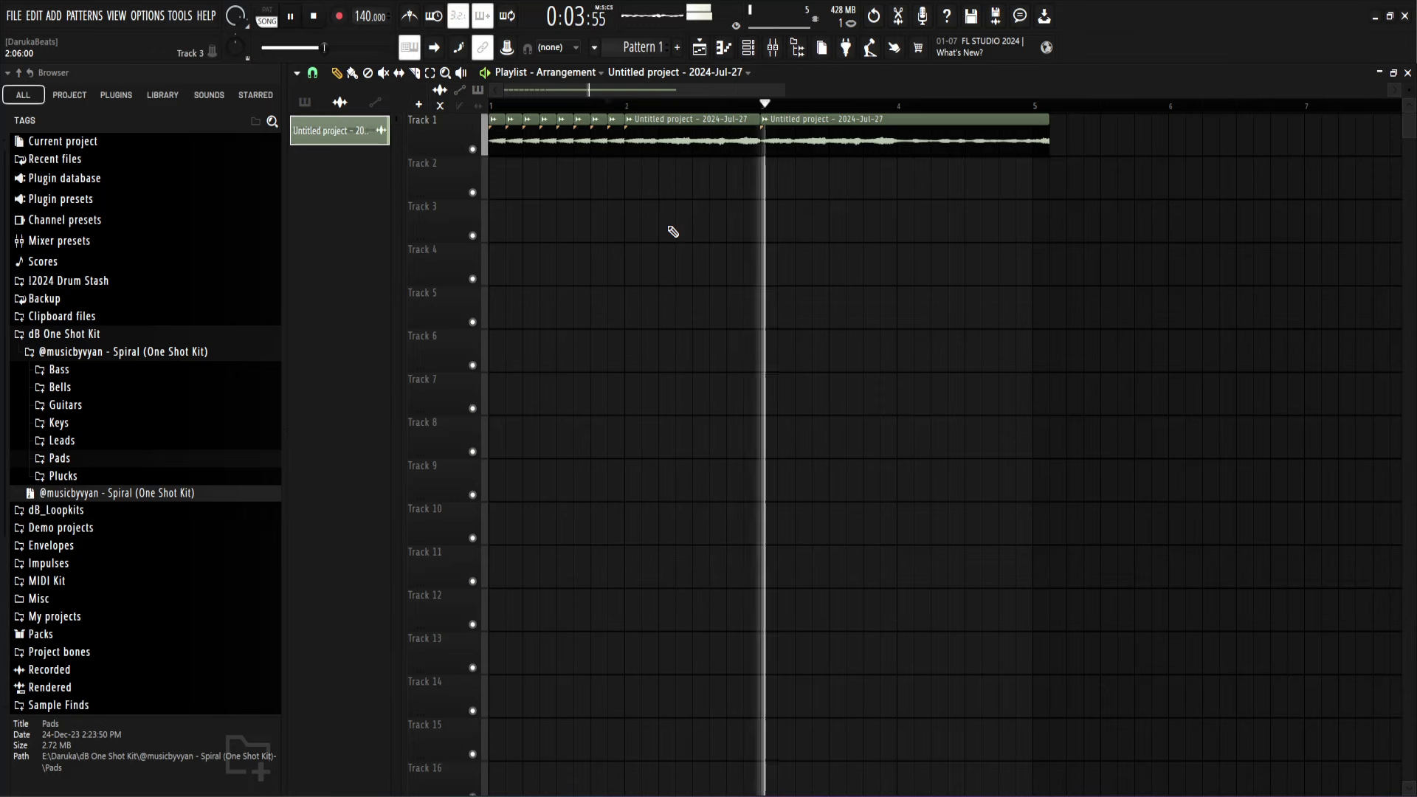
pyautogui.press('space')
pyautogui.moveTo(576, 109); pyautogui.dragTo(373, 107)
pyautogui.press('space')
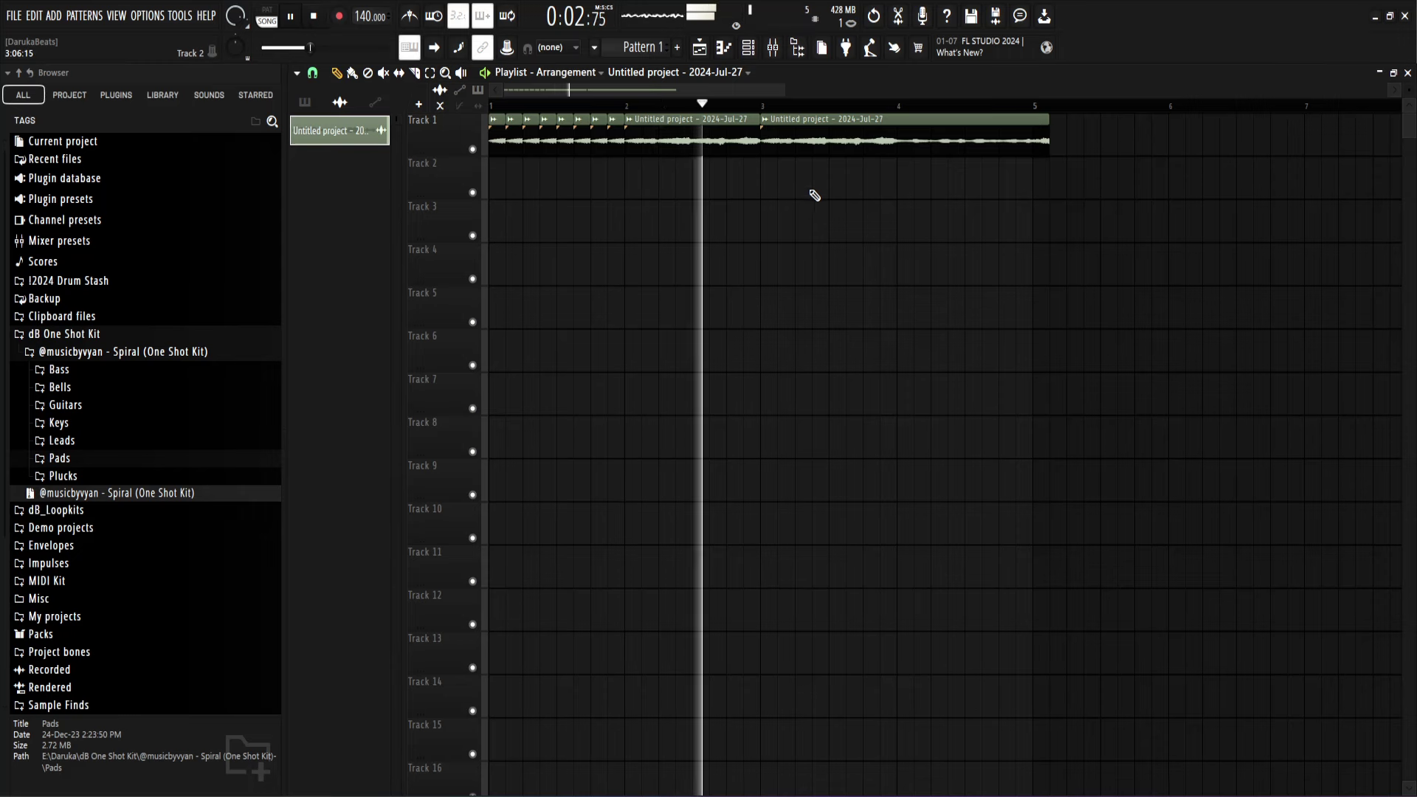
pyautogui.press('space')
# Step: Move the long bar 3 clip to Track 2 and slice the bar 2 clip into two-step pieces, auditioning the result
pyautogui.moveTo(814, 142); pyautogui.dragTo(807, 195)
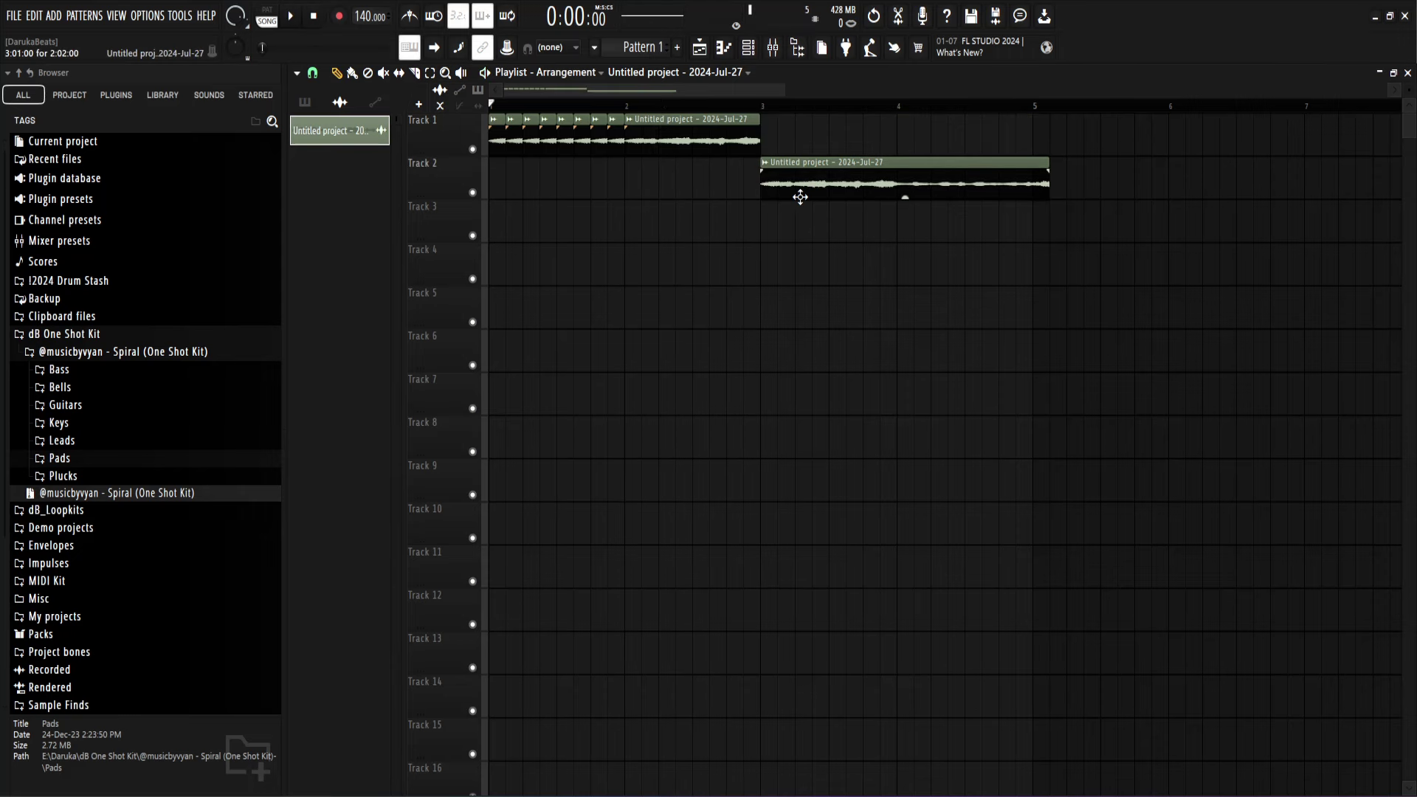
pyautogui.scroll(3, 631, 187)
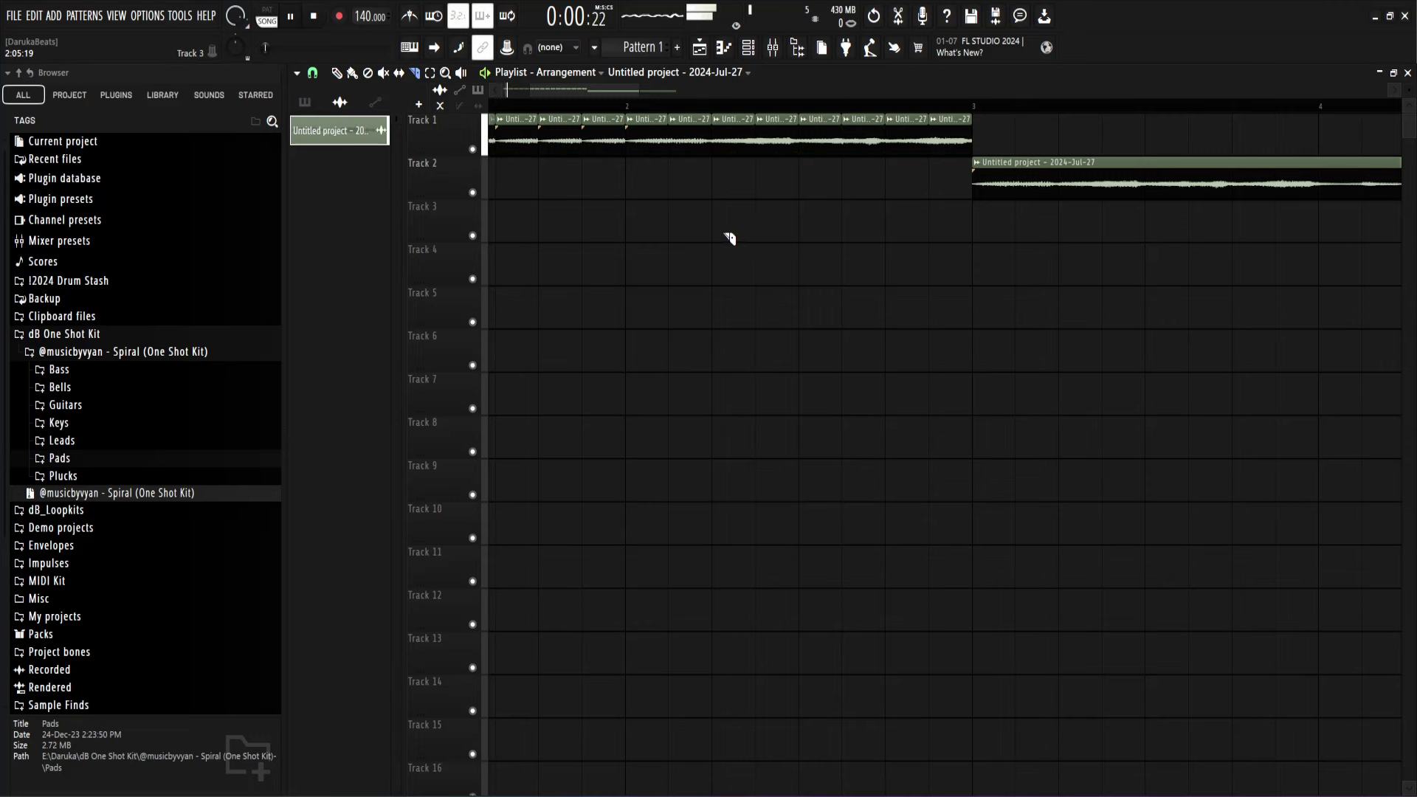
pyautogui.scroll(-3, 729, 237)
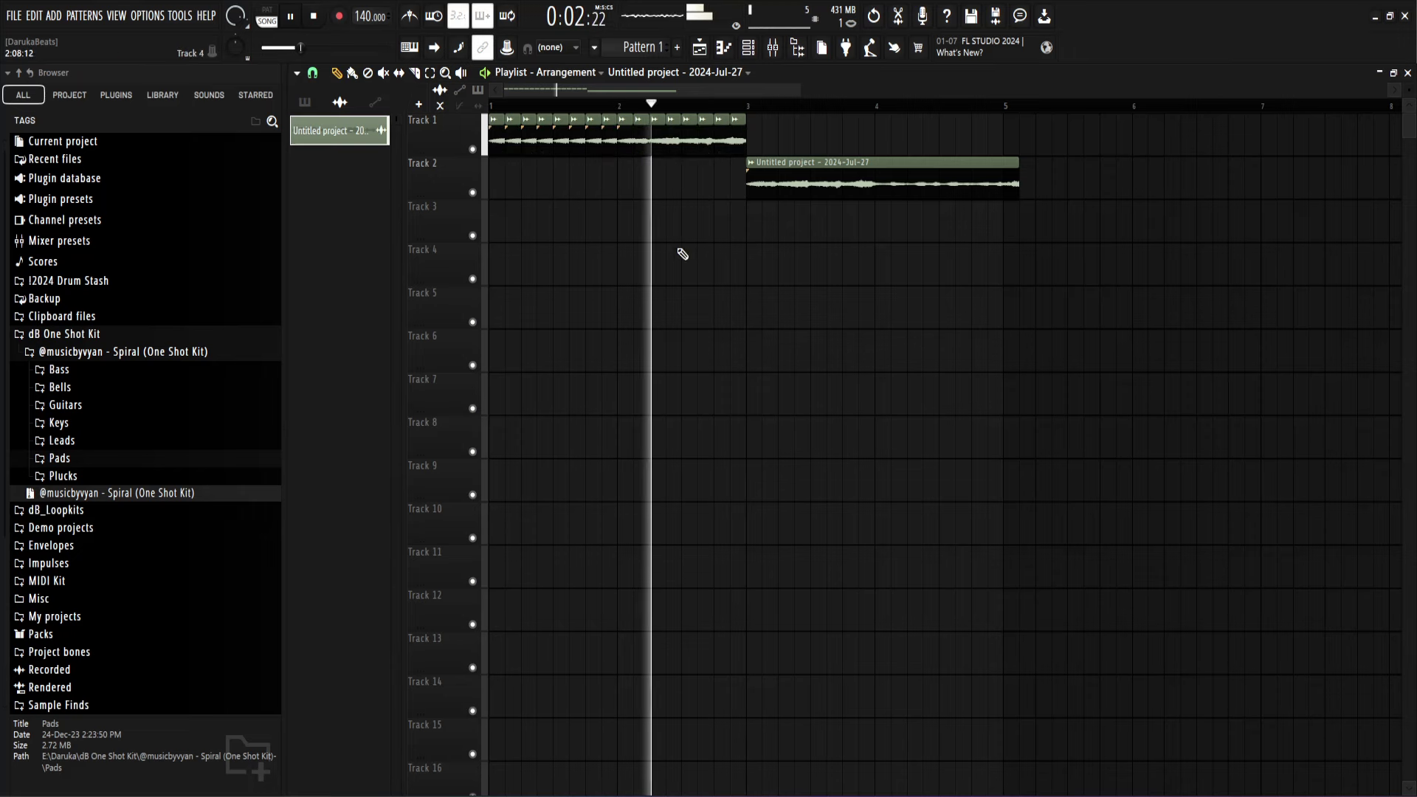
pyautogui.scroll(3, 724, 236)
pyautogui.press('space')
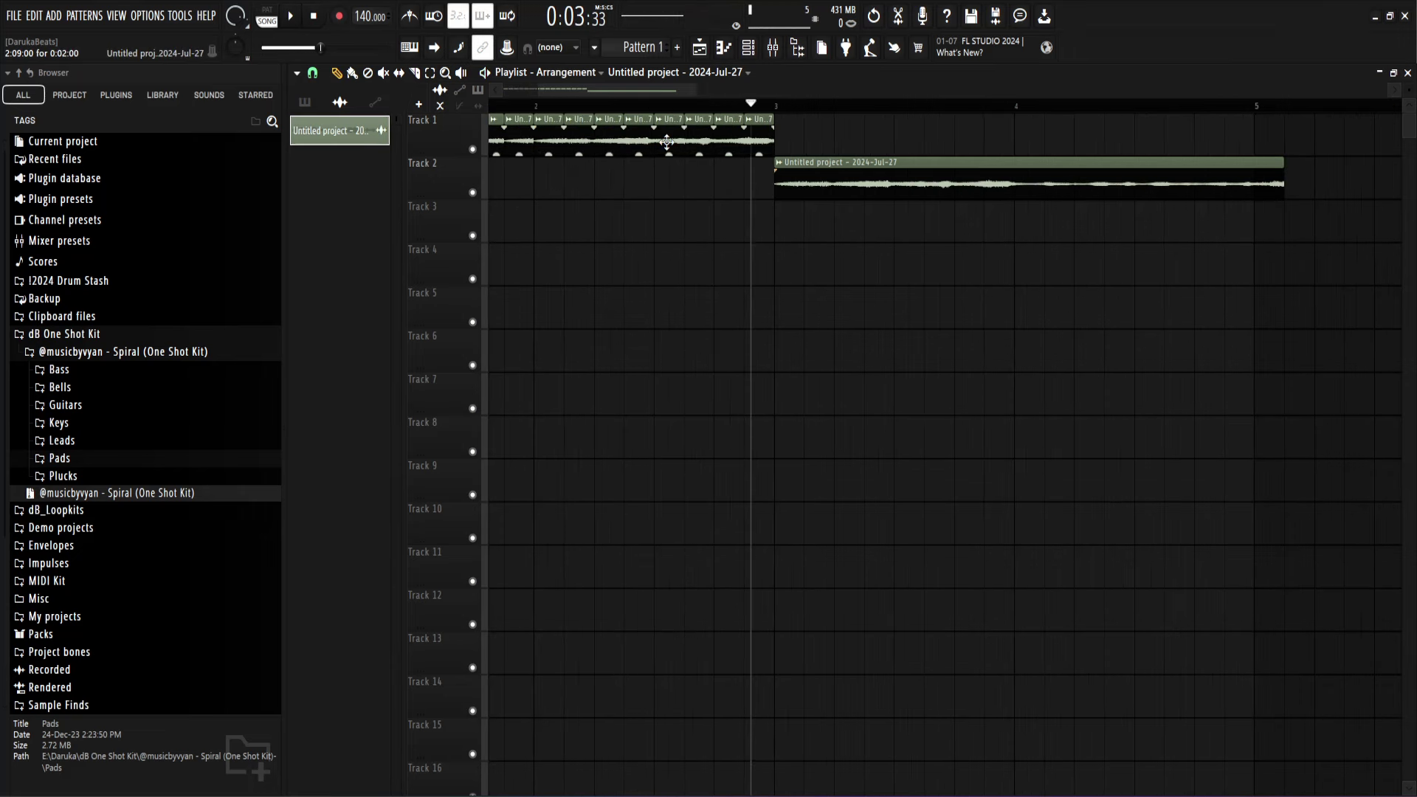
# Step: Extend the second-to-last slice before bar 3 over the last one, and set the clip's declicking mode to Generic (bleeding)
pyautogui.doubleClick(669, 142)
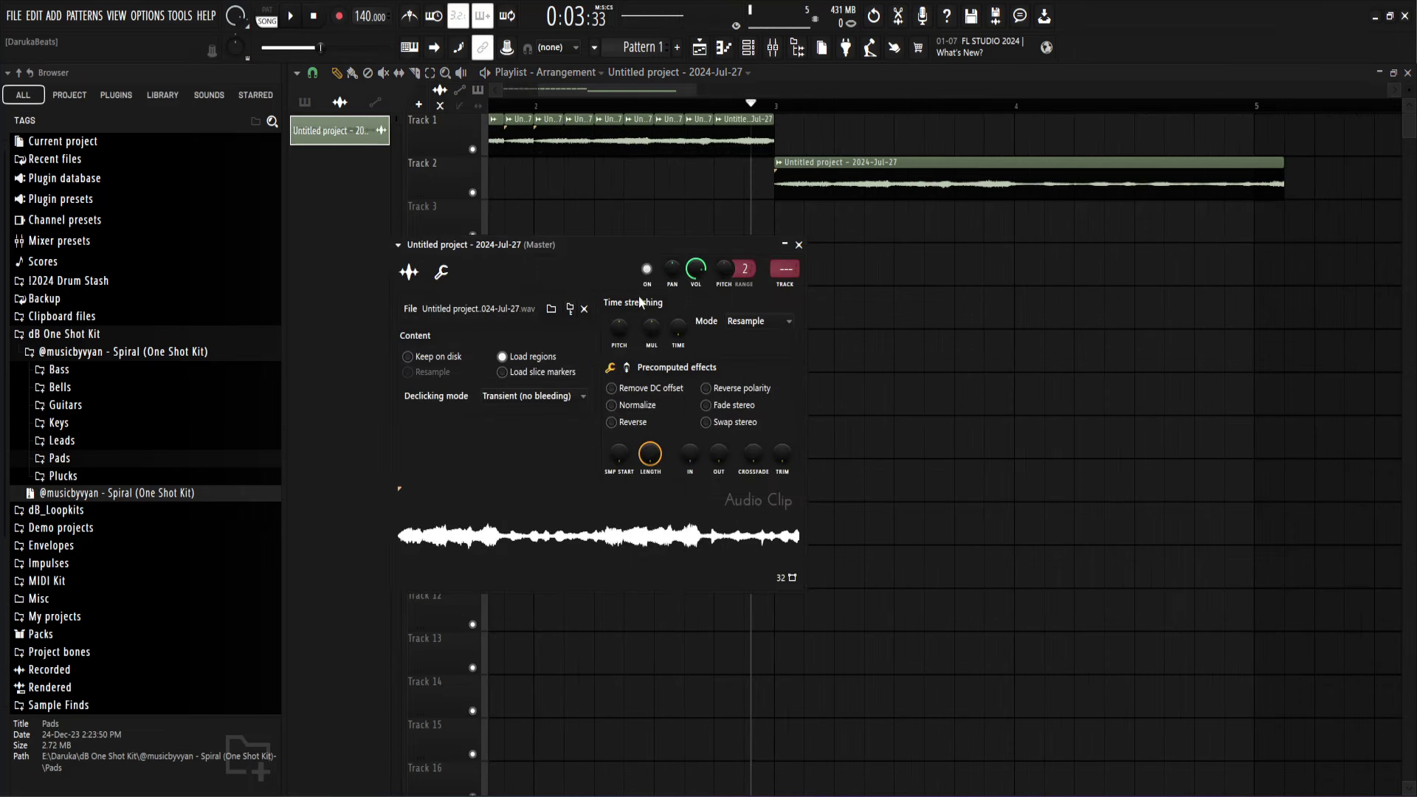
pyautogui.click(530, 458)
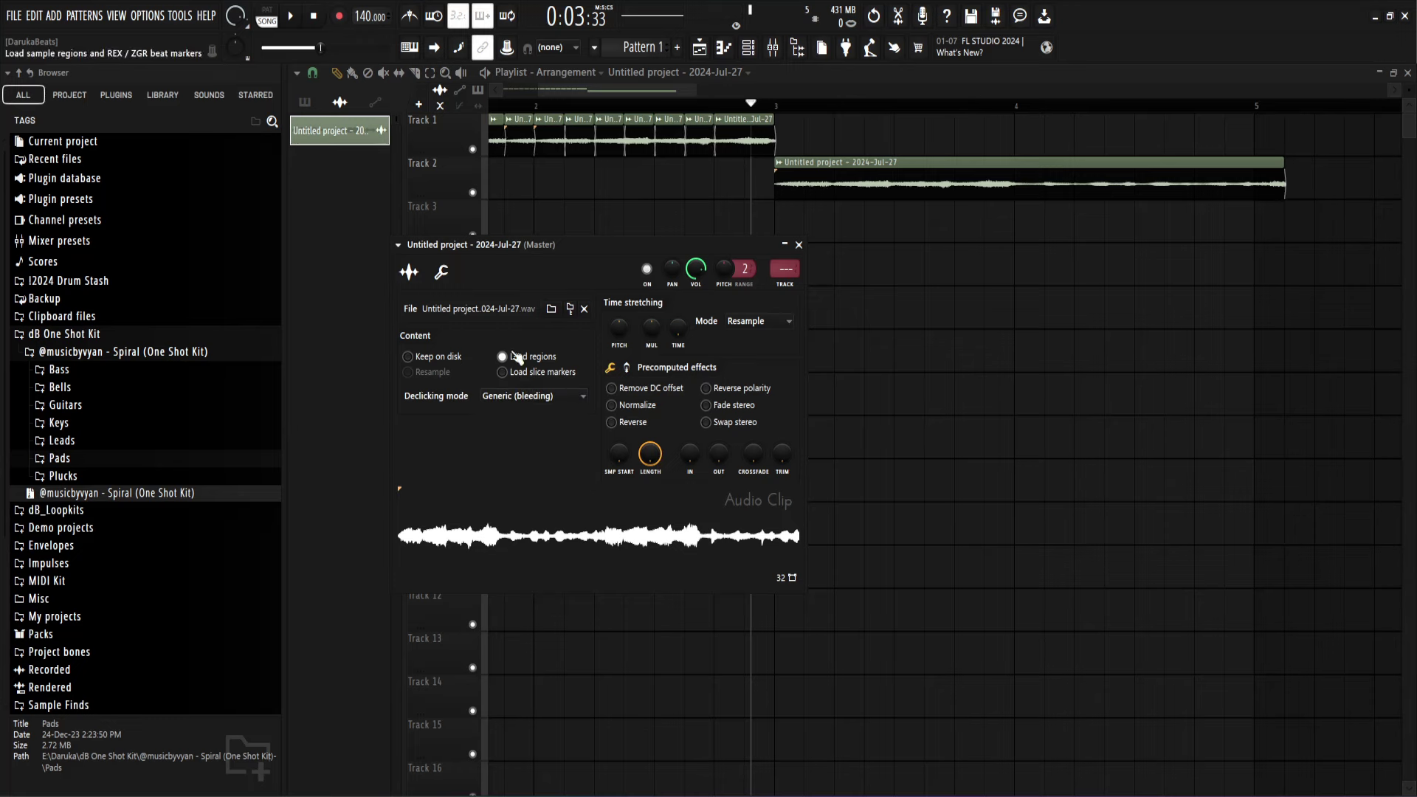
pyautogui.click(798, 244)
# Step: Audition the sliced Track 1 clips and the long Track 2 clip with the new declicking mode
pyautogui.press('space')
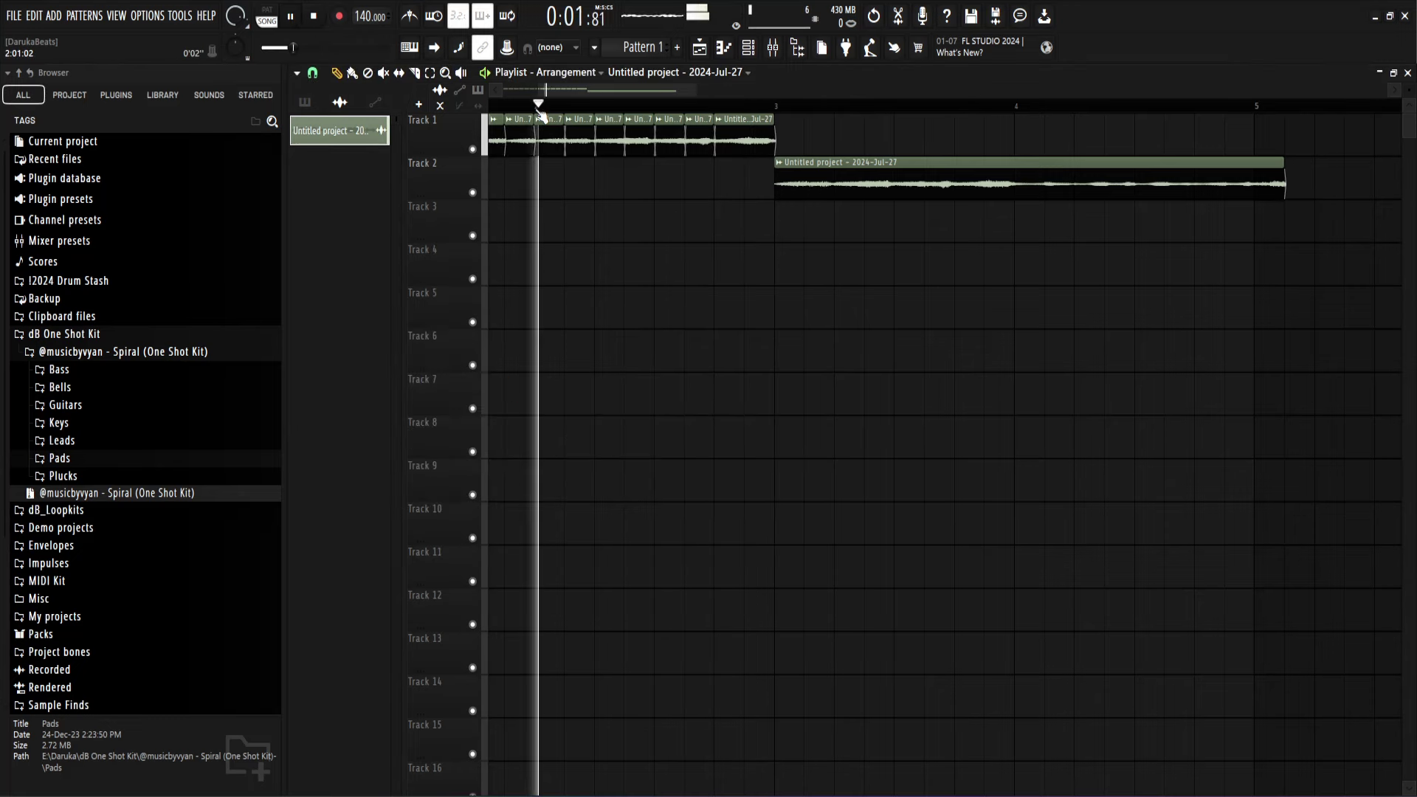
pyautogui.scroll(-3, 683, 306)
pyautogui.press('space')
pyautogui.scroll(2, 684, 306)
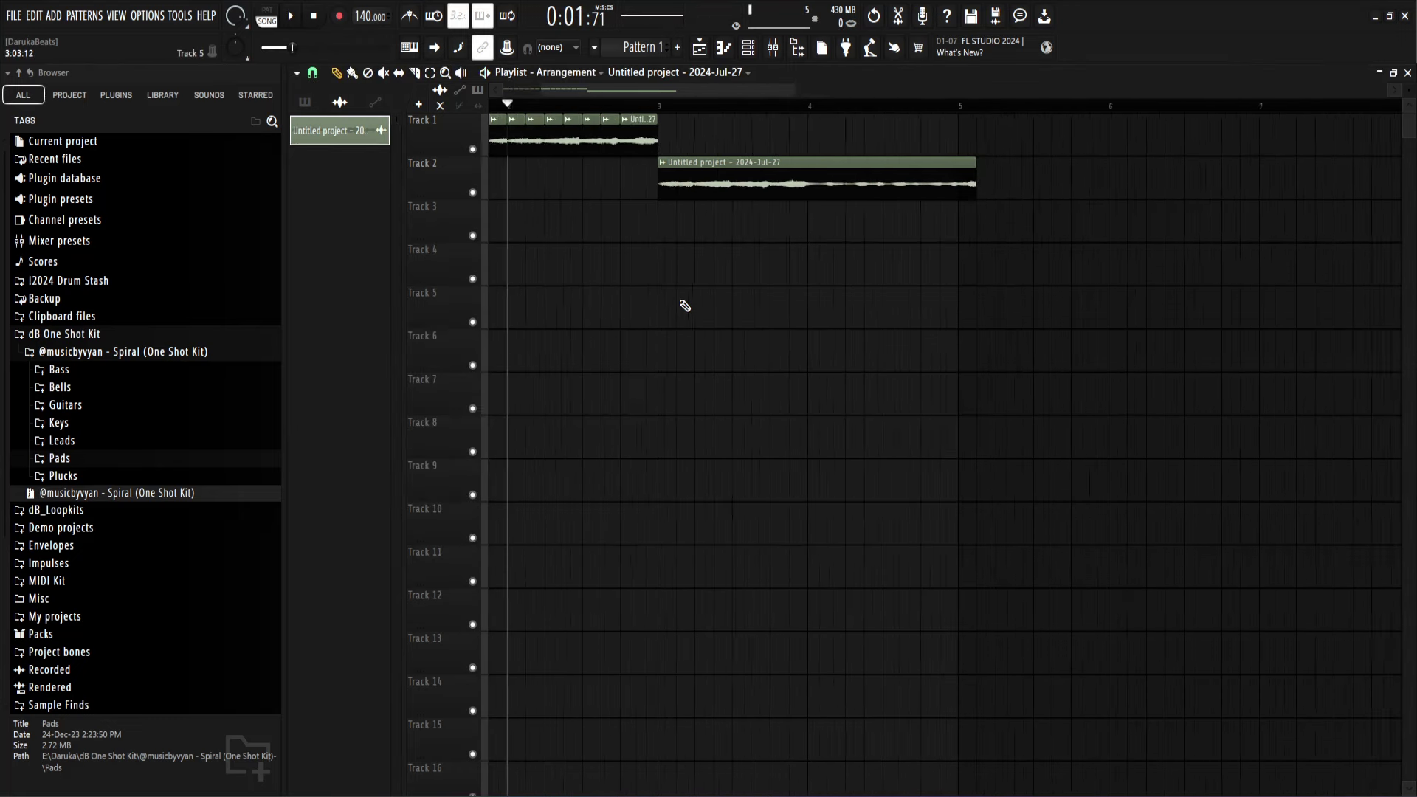
pyautogui.press('space')
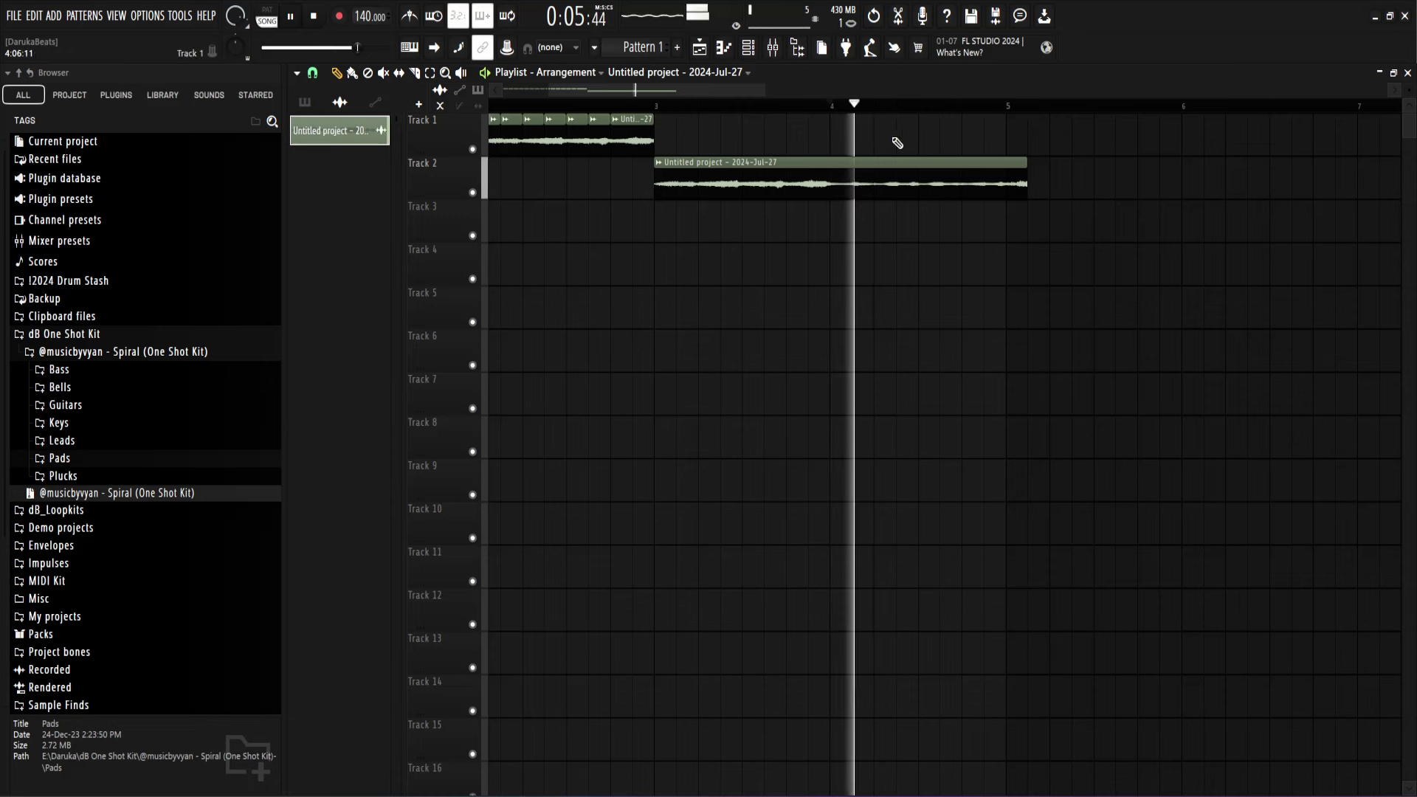
# Step: Audition the long Track 2 clip from the start of bar 3 and from the start of bar 4
pyautogui.press('space')
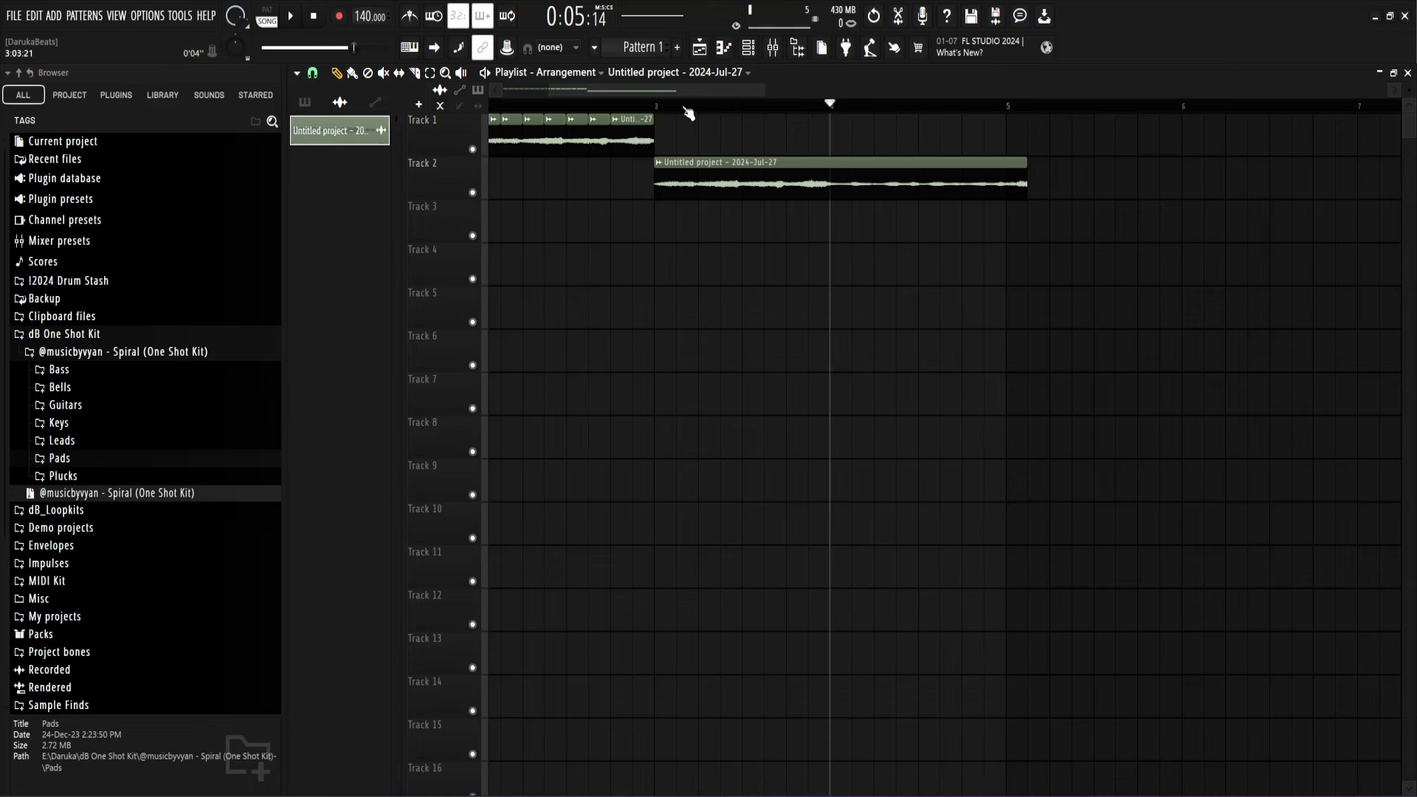
pyautogui.click(659, 108)
pyautogui.press('space')
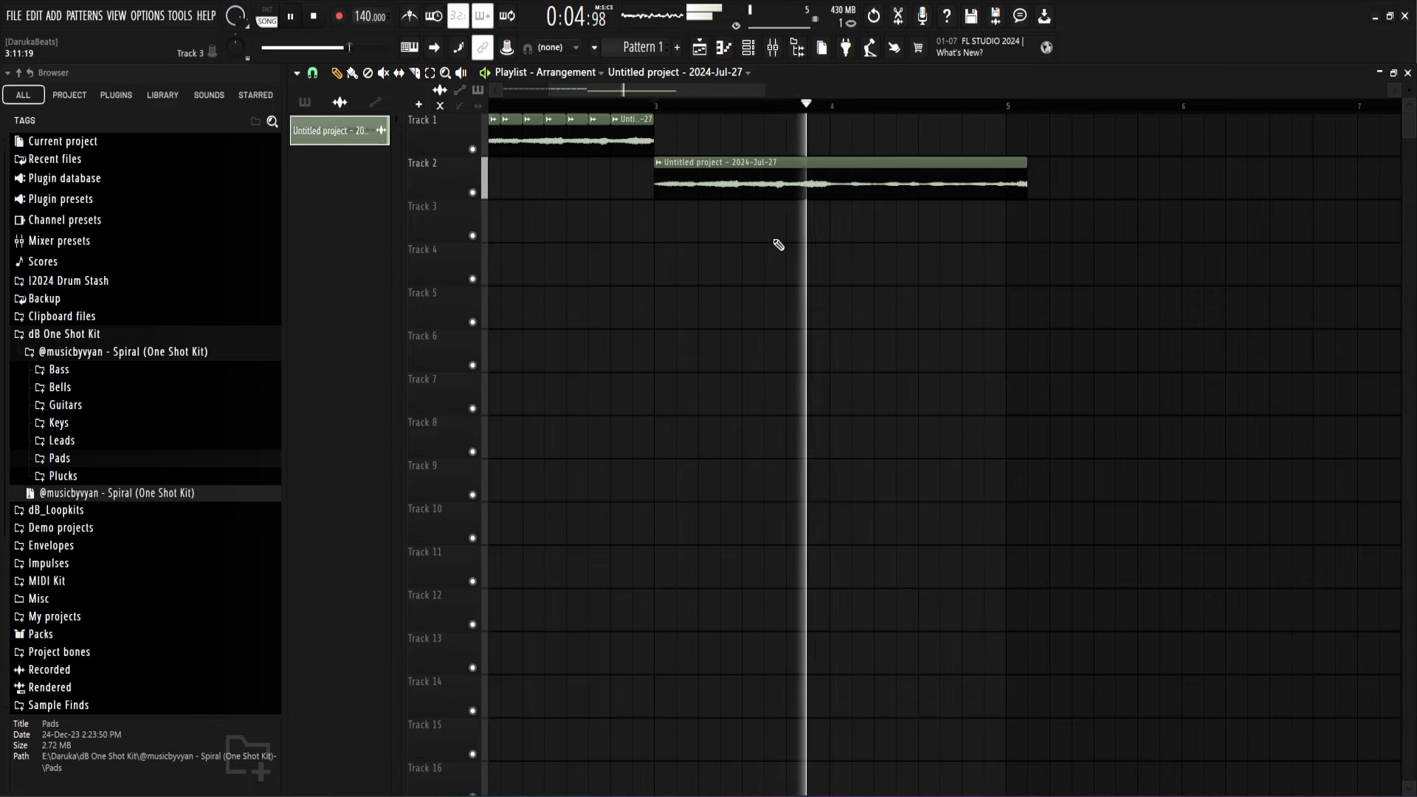
pyautogui.press('space')
pyautogui.click(830, 106)
pyautogui.press('space')
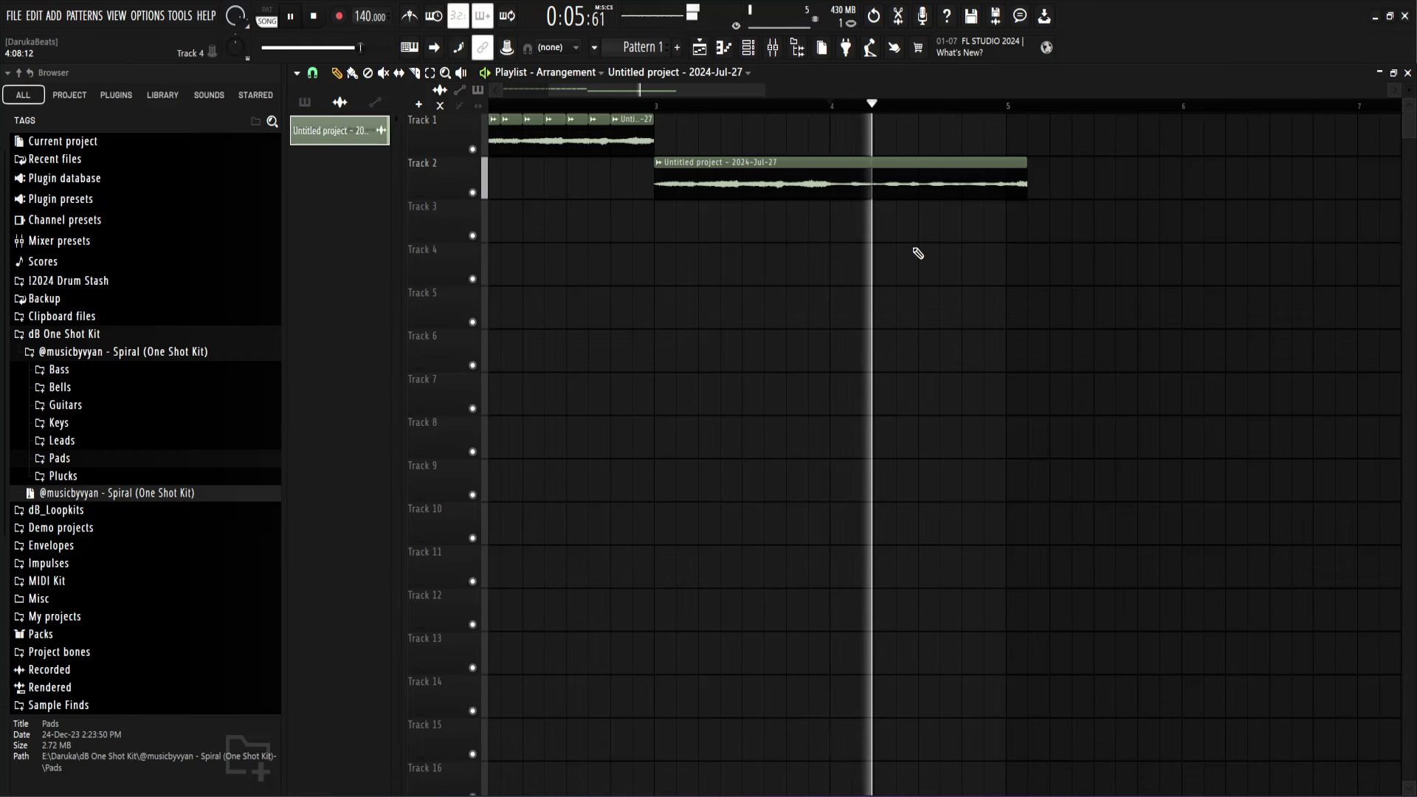
pyautogui.press('space')
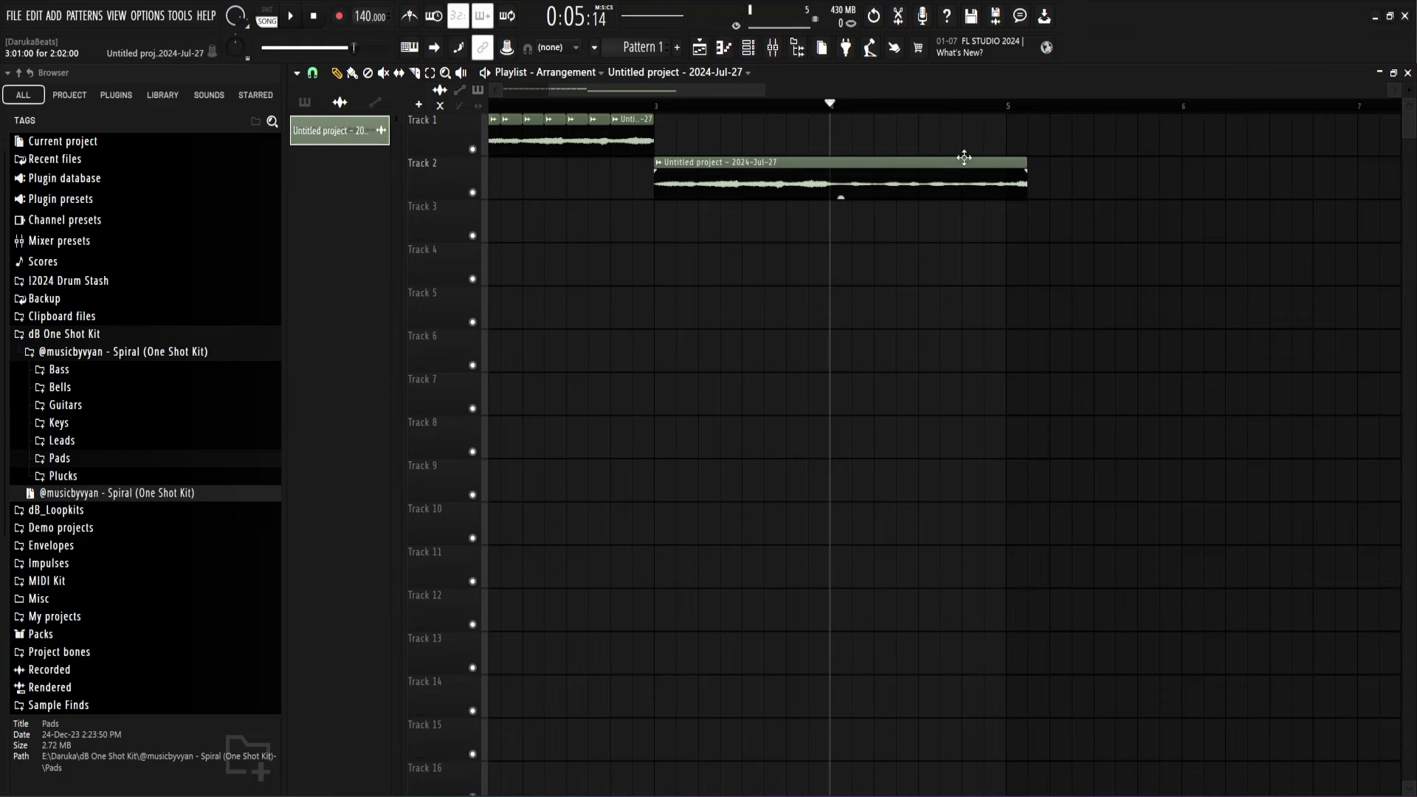
# Step: Extend the long clip back to bar 1 on Track 4, and cut it down to the part from one beat into bar 3 to bar 5
pyautogui.moveTo(964, 158); pyautogui.dragTo(1027, 257)
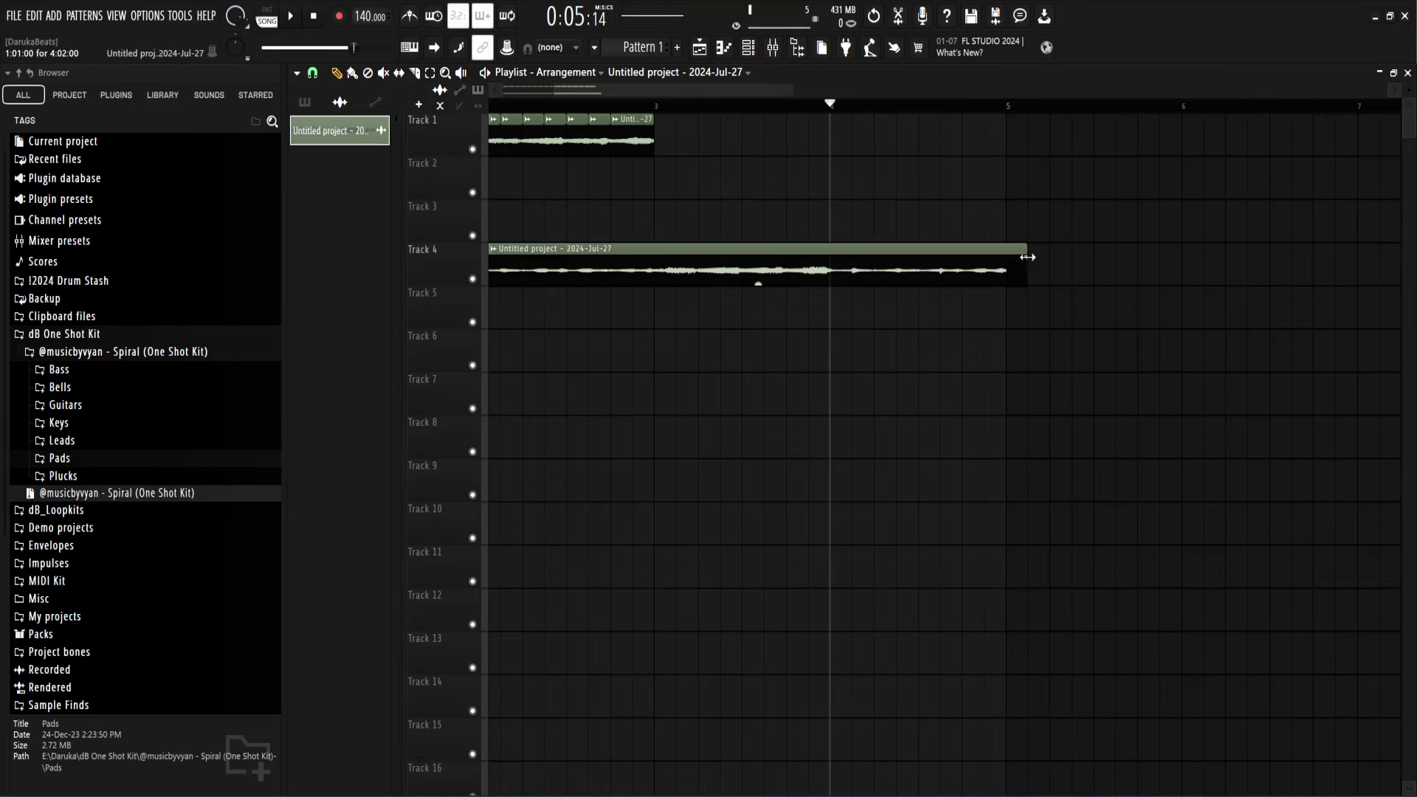
pyautogui.click(642, 111)
pyautogui.press('space')
pyautogui.press('space')
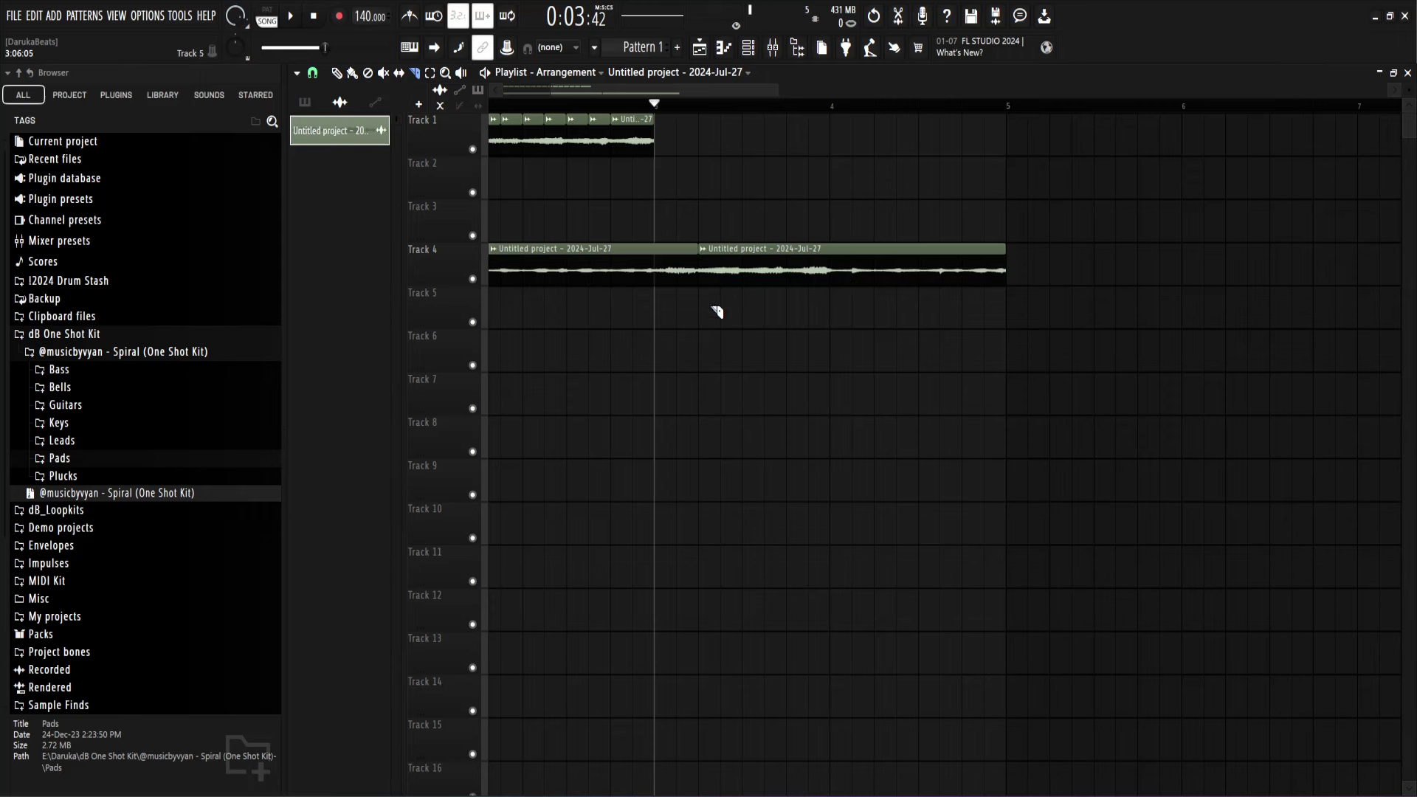
pyautogui.rightClick(656, 267)
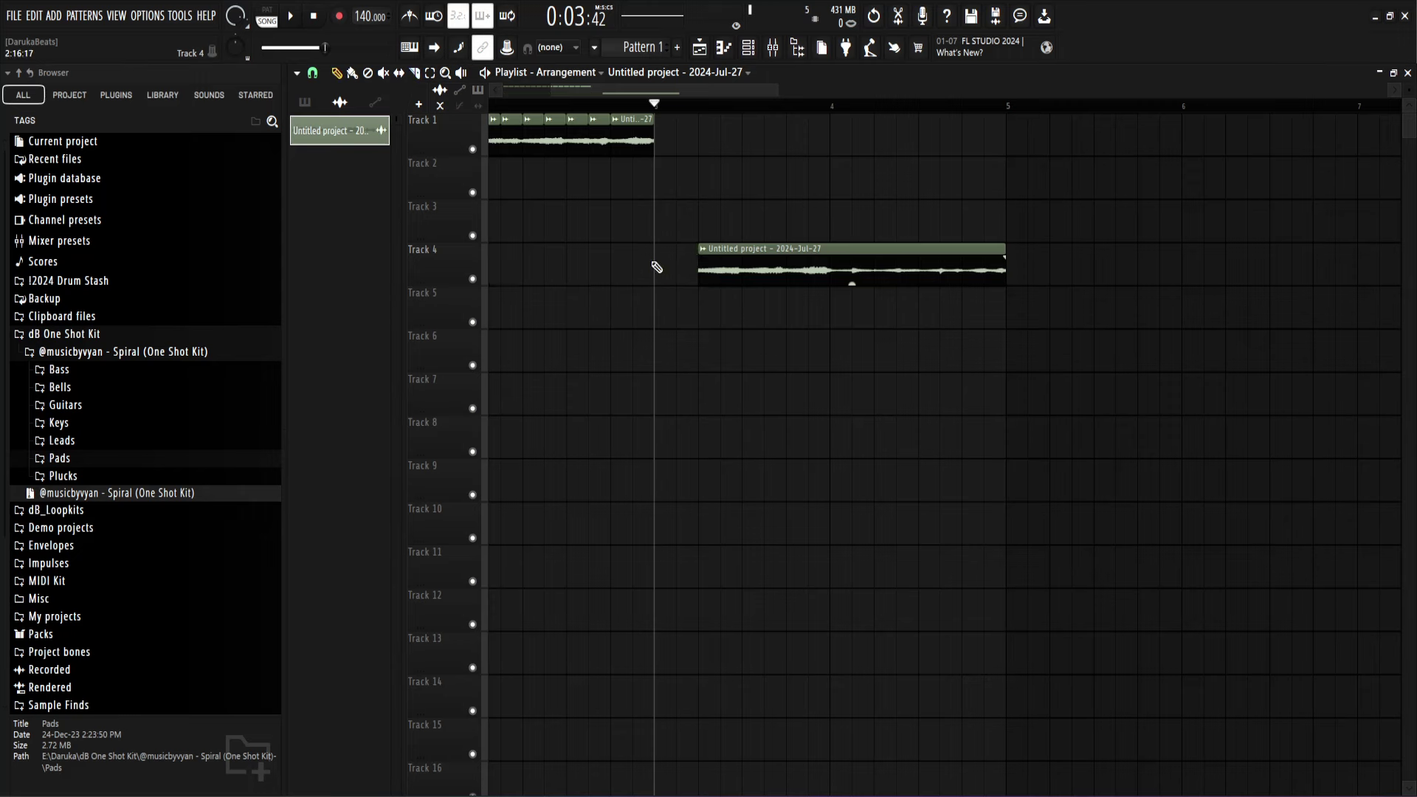
# Step: Move the long clip to bar 4 on Track 3 and fill bar 3 of Track 1 with copies of the two-step slices, auditioning the result
pyautogui.moveTo(763, 267); pyautogui.dragTo(918, 221)
pyautogui.moveTo(701, 116); pyautogui.dragTo(687, 148)
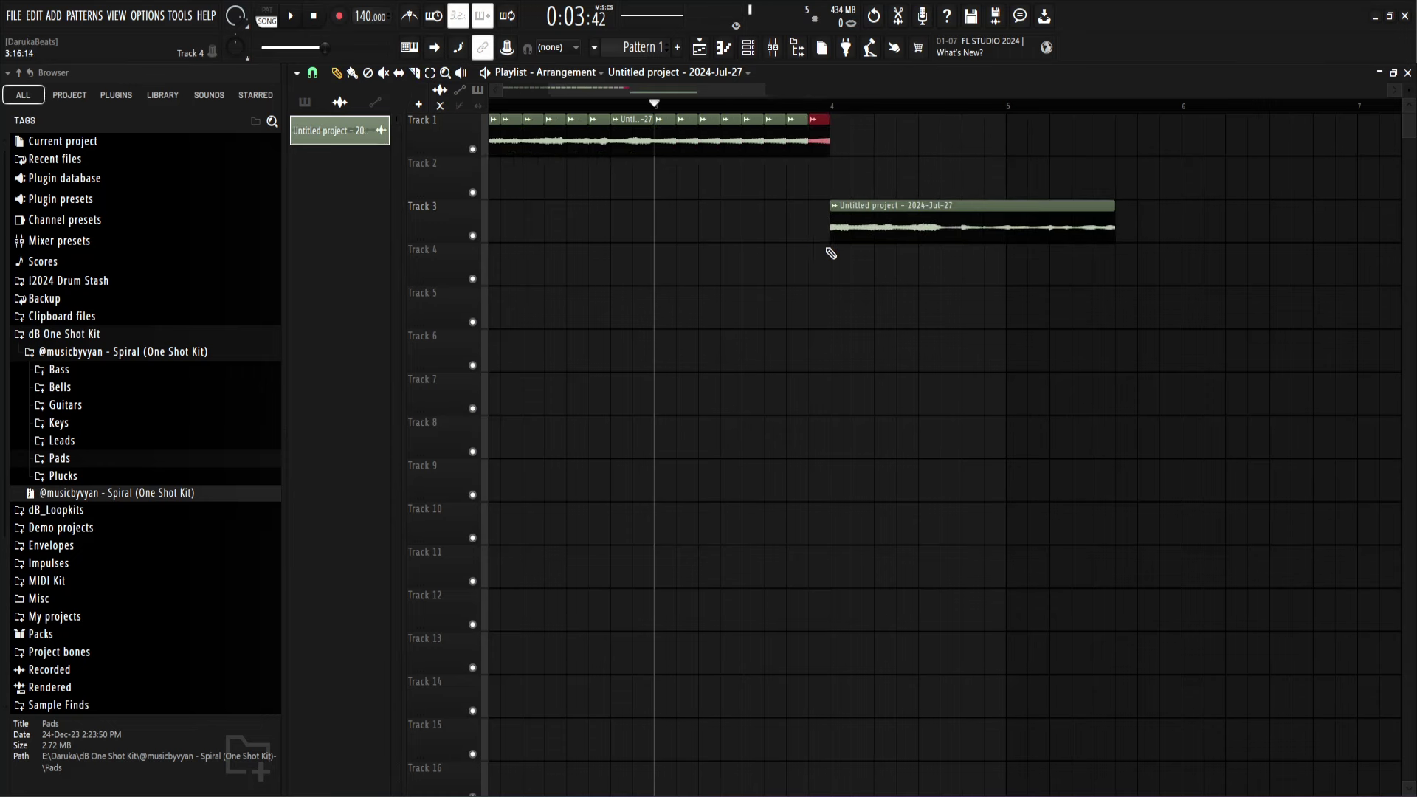
pyautogui.press('space')
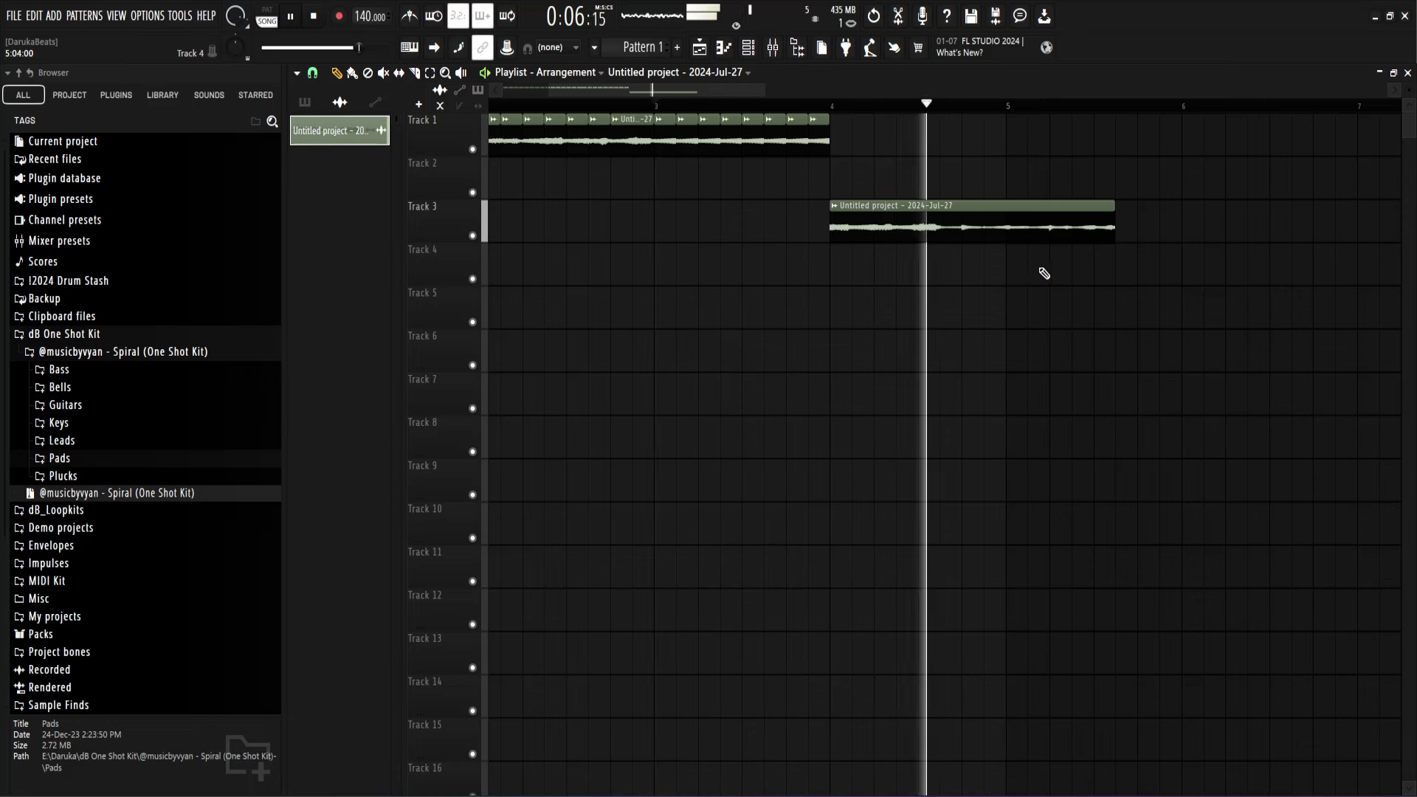
# Step: Cut off the long clip's audio past bar 5 and move the remaining one-bar clip to bar 4 on Track 1, auditioning it
pyautogui.press('space')
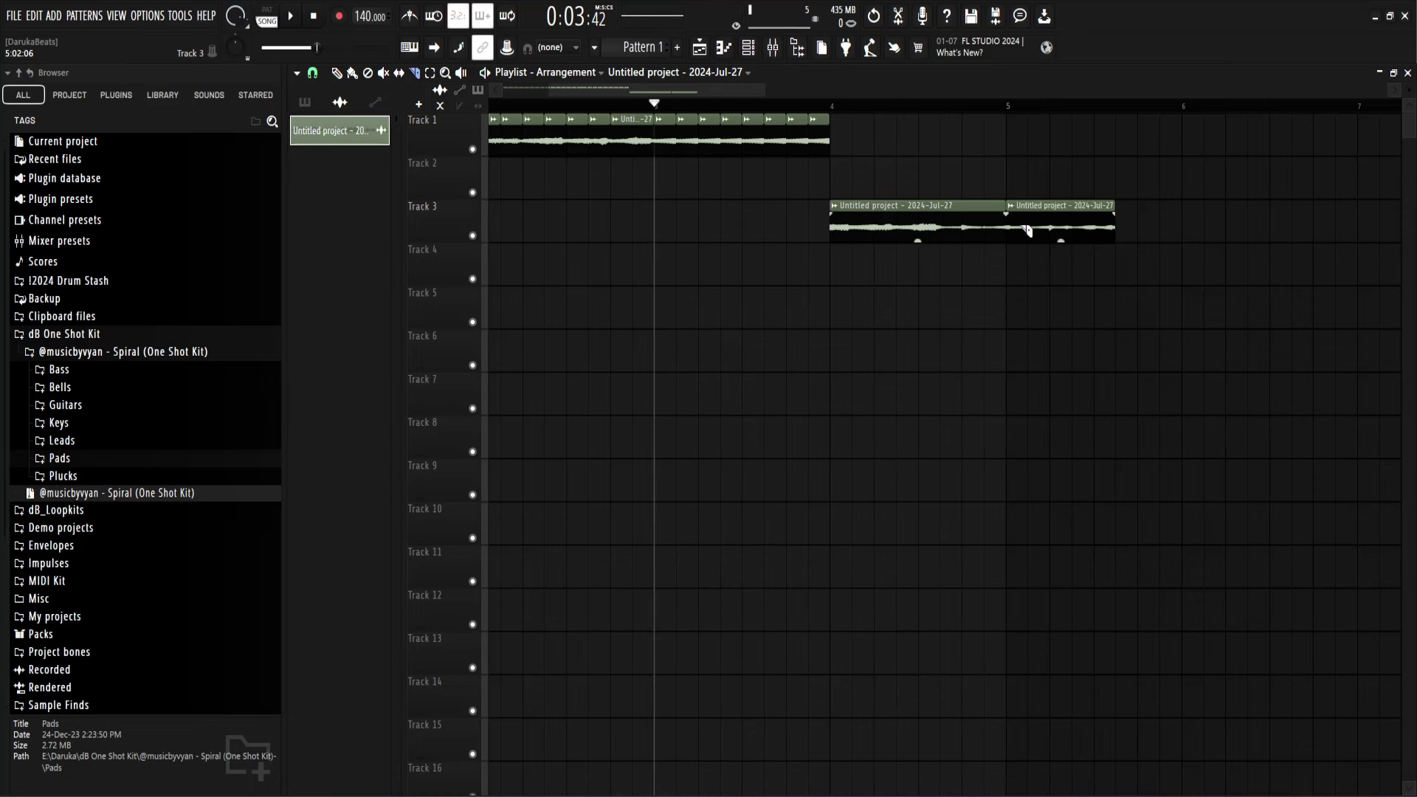
pyautogui.rightClick(1032, 201)
pyautogui.moveTo(944, 215); pyautogui.dragTo(945, 126)
pyautogui.press('space')
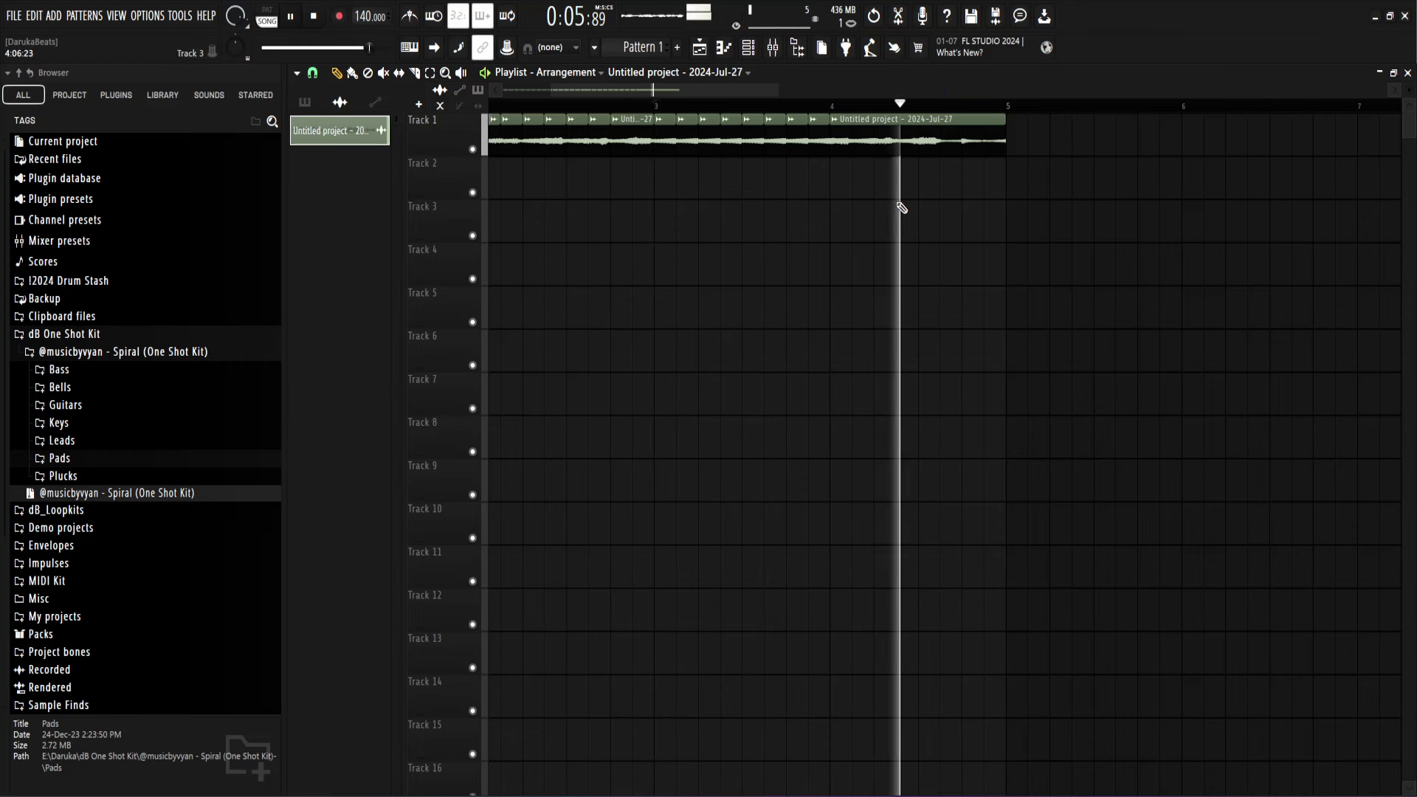
pyautogui.press('space')
# Step: Shift the bar 4 clip two steps later, fill the gap with a two-step slice and trim its end to bar 5, auditioning the arrangement
pyautogui.moveTo(907, 141); pyautogui.dragTo(921, 154)
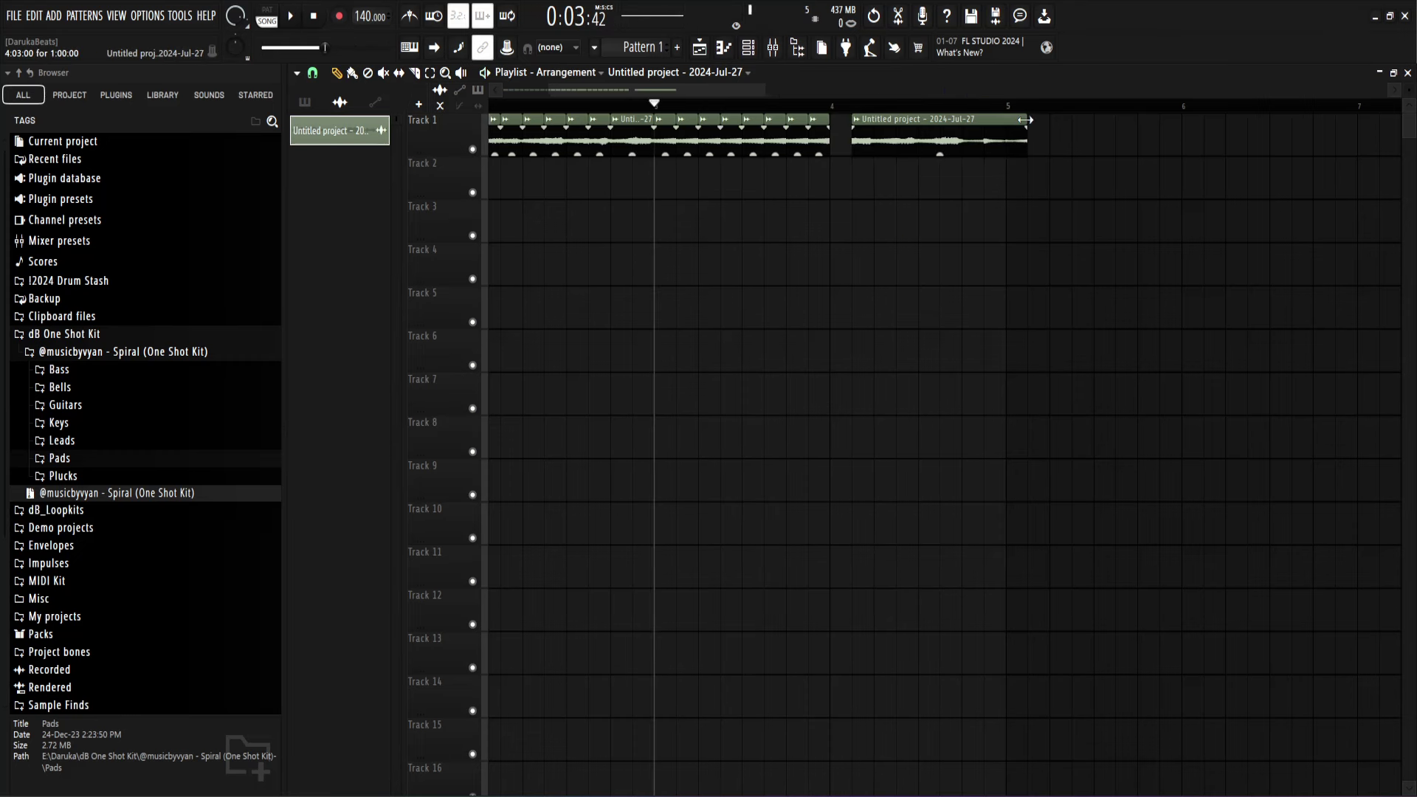
pyautogui.press('space')
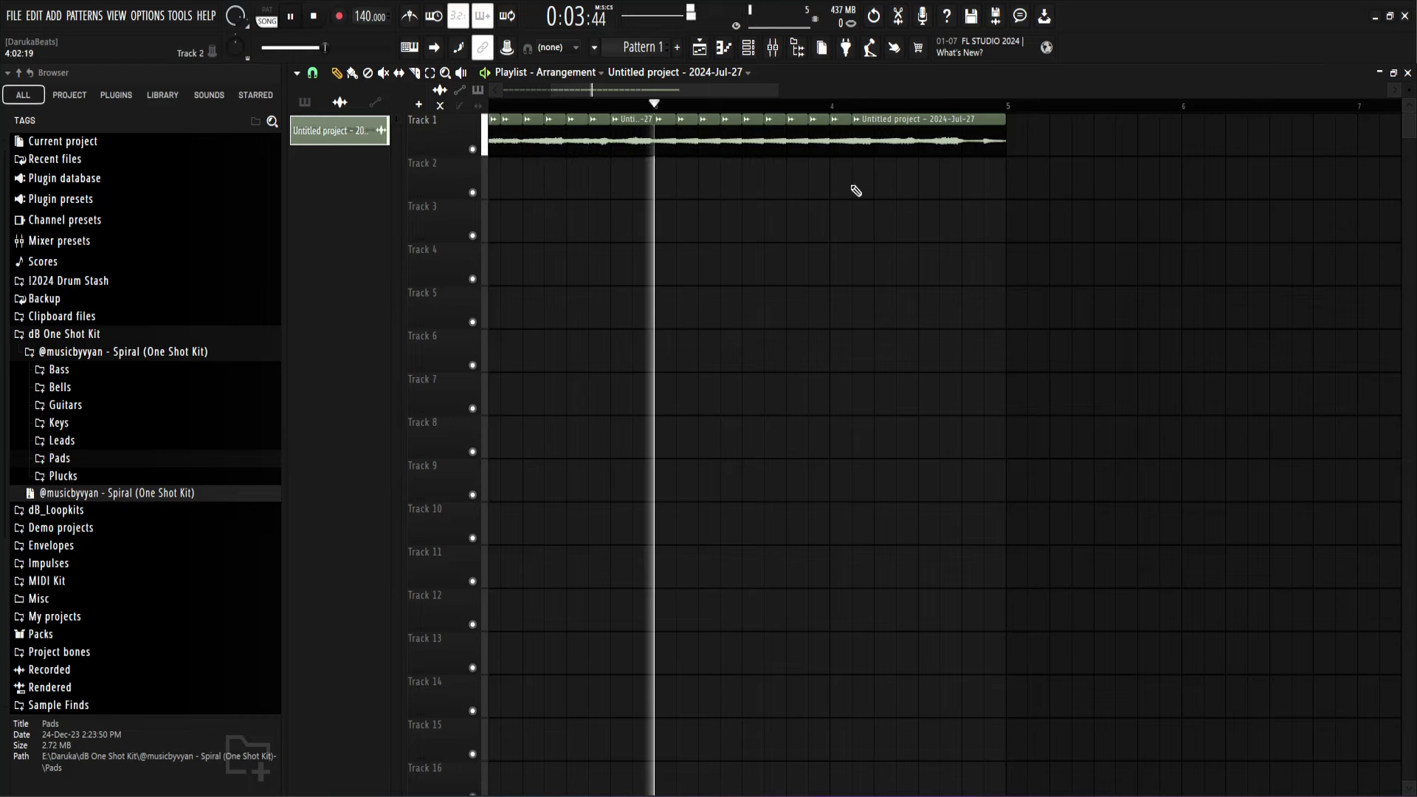
pyautogui.scroll(-3, 959, 295)
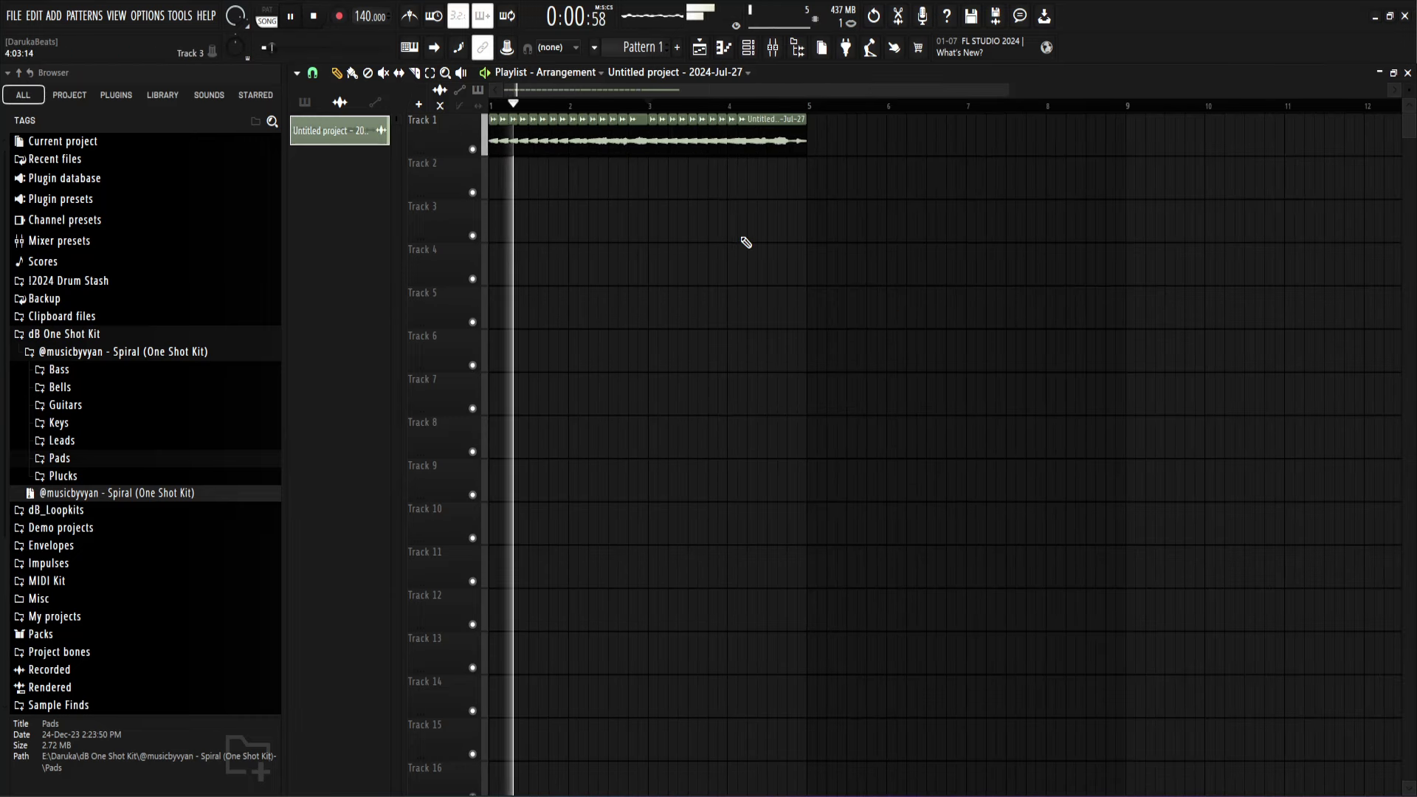
pyautogui.scroll(4, 480, 189)
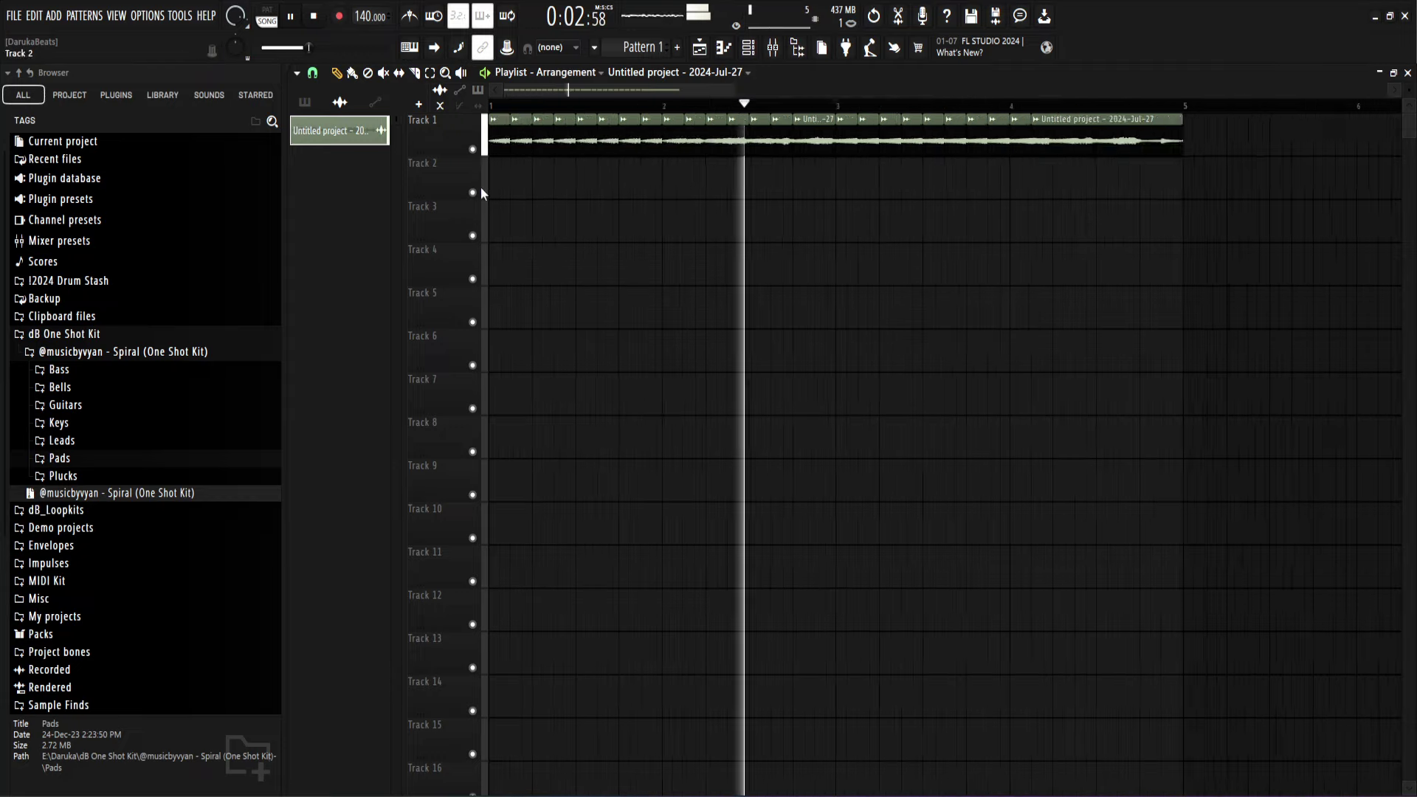
# Step: Set the audio clip's declicking mode to Generic (bleeding) and audition the Track 1 arrangement
pyautogui.doubleClick(522, 143)
pyautogui.click(529, 402)
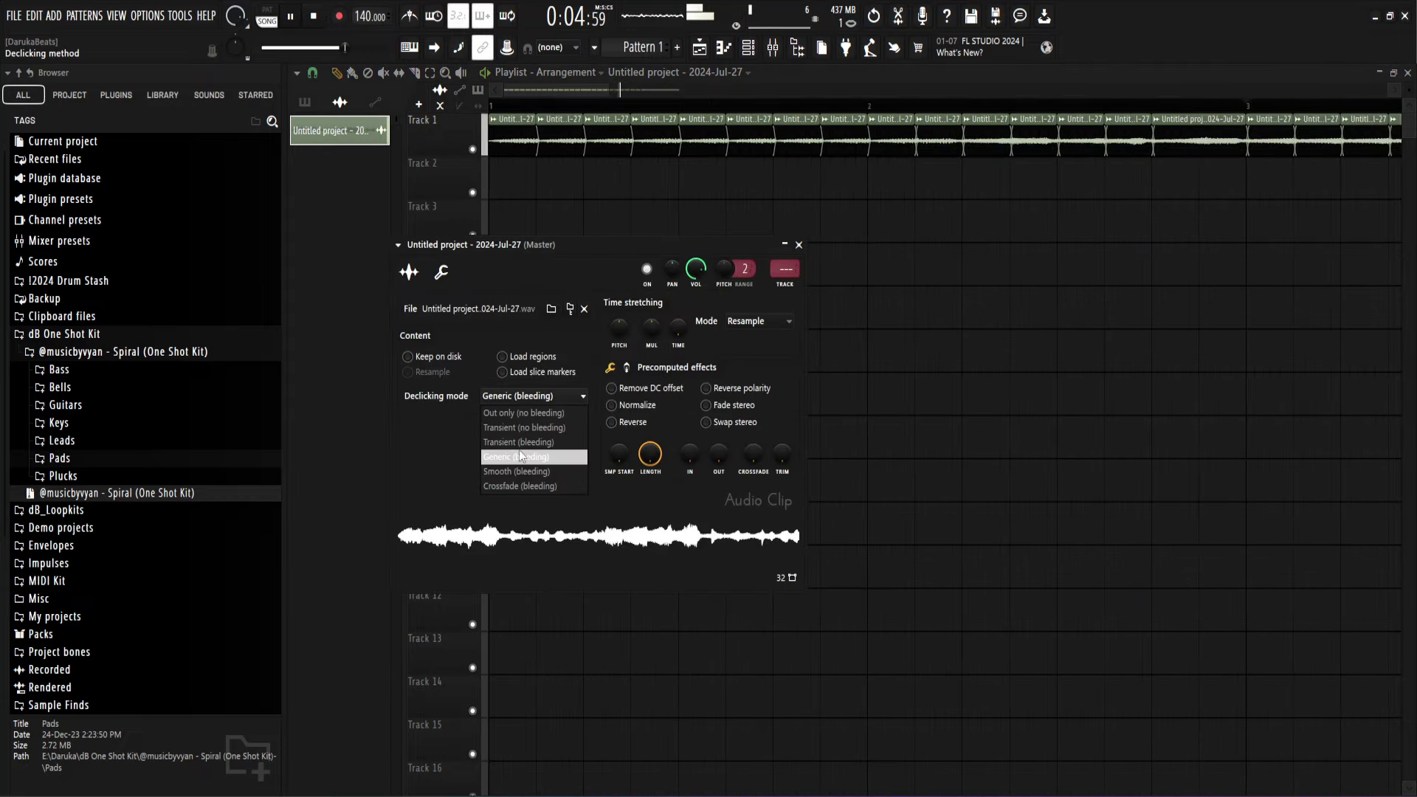
pyautogui.click(799, 245)
pyautogui.scroll(-4, 785, 268)
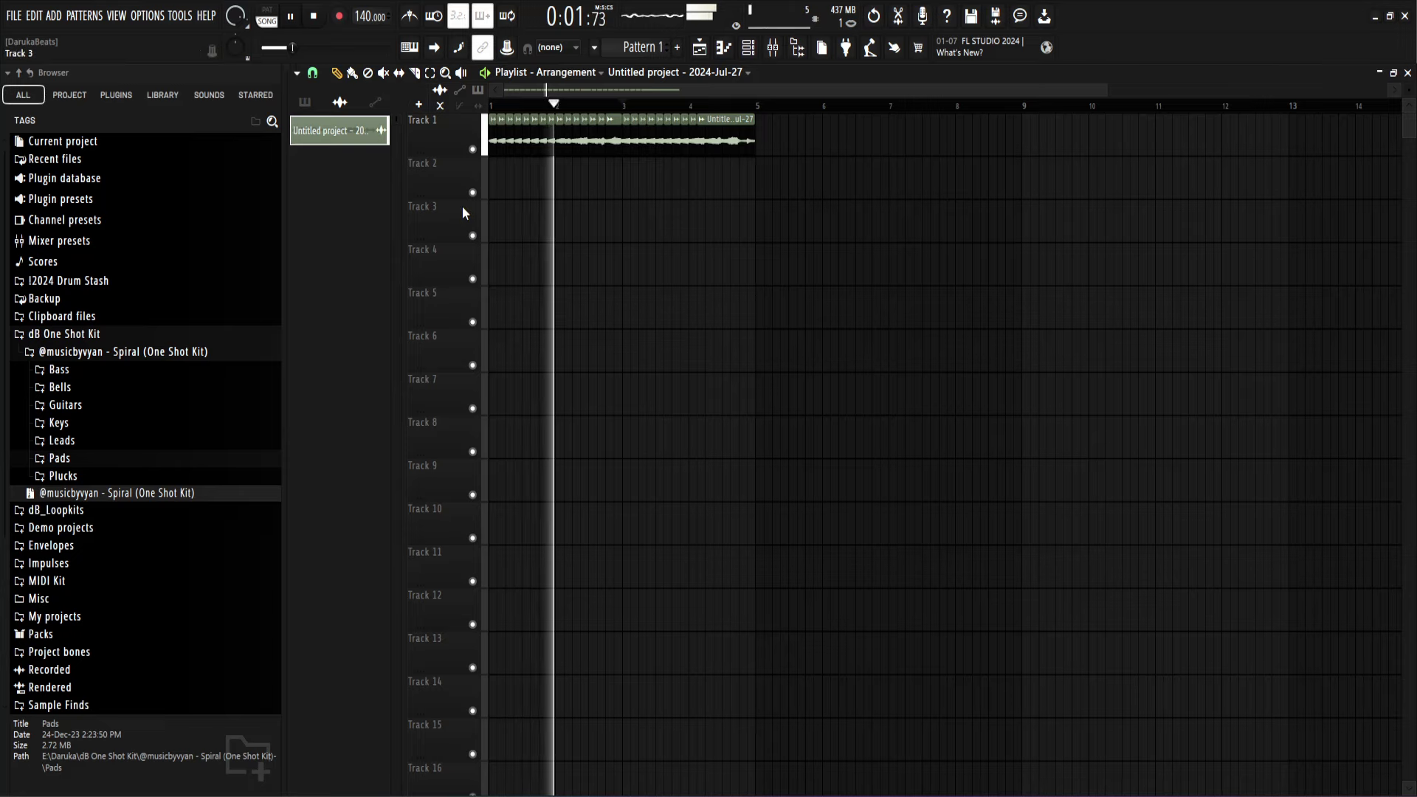
pyautogui.scroll(4, 462, 206)
pyautogui.scroll(-4, 660, 229)
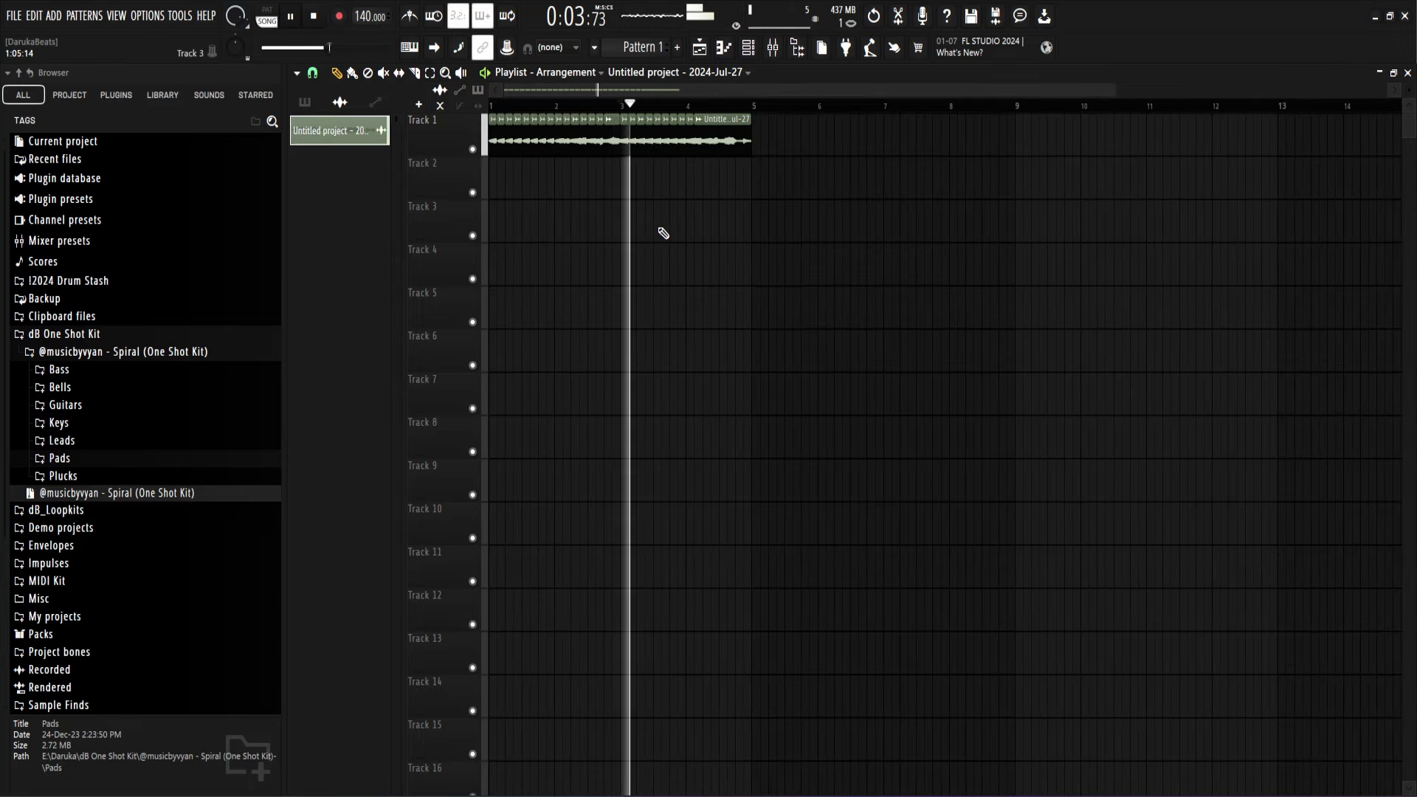
pyautogui.scroll(4, 650, 230)
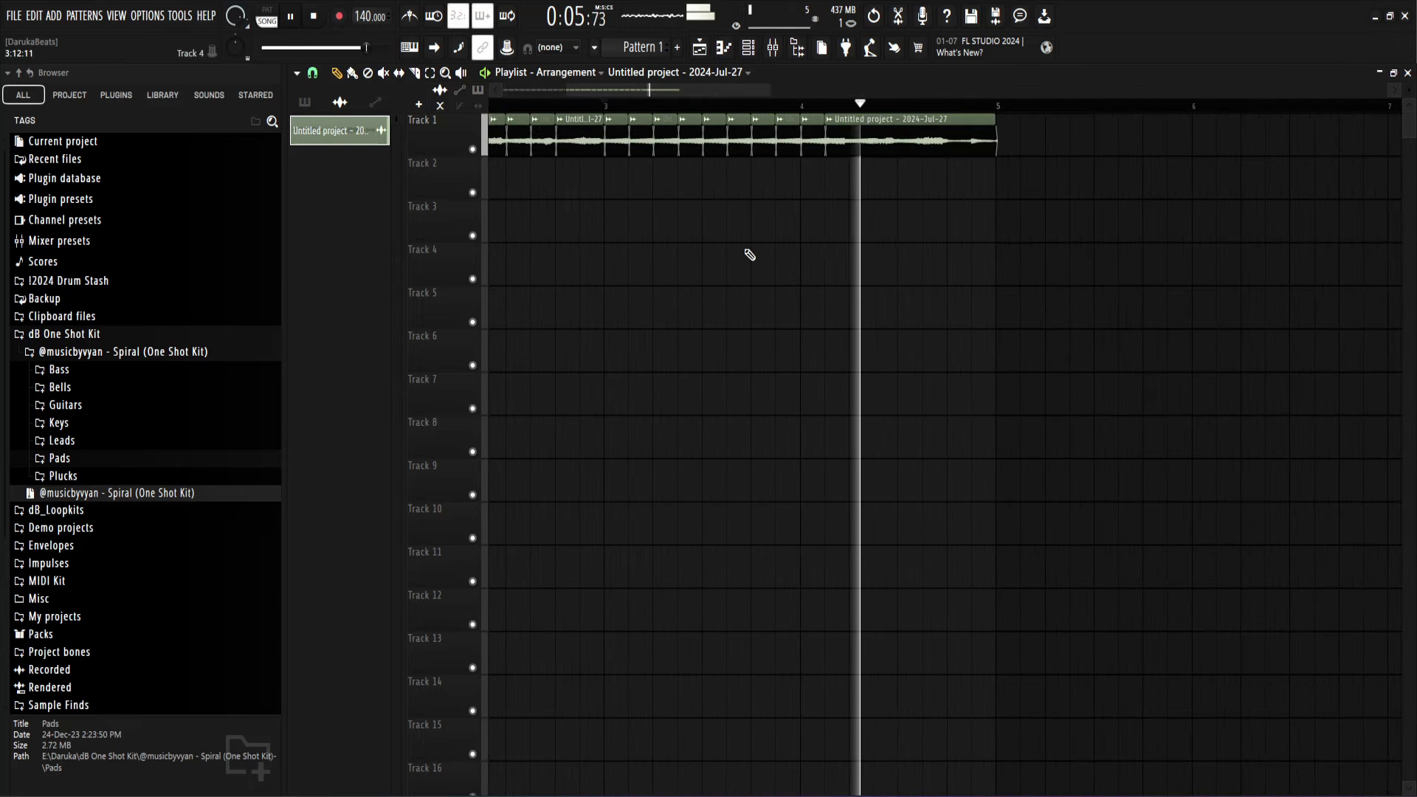
pyautogui.scroll(-4, 899, 237)
# Step: Cut the last four steps off the final bar 4 clip and replace them with a copy of the preceding four-step slice
pyautogui.scroll(5, 860, 235)
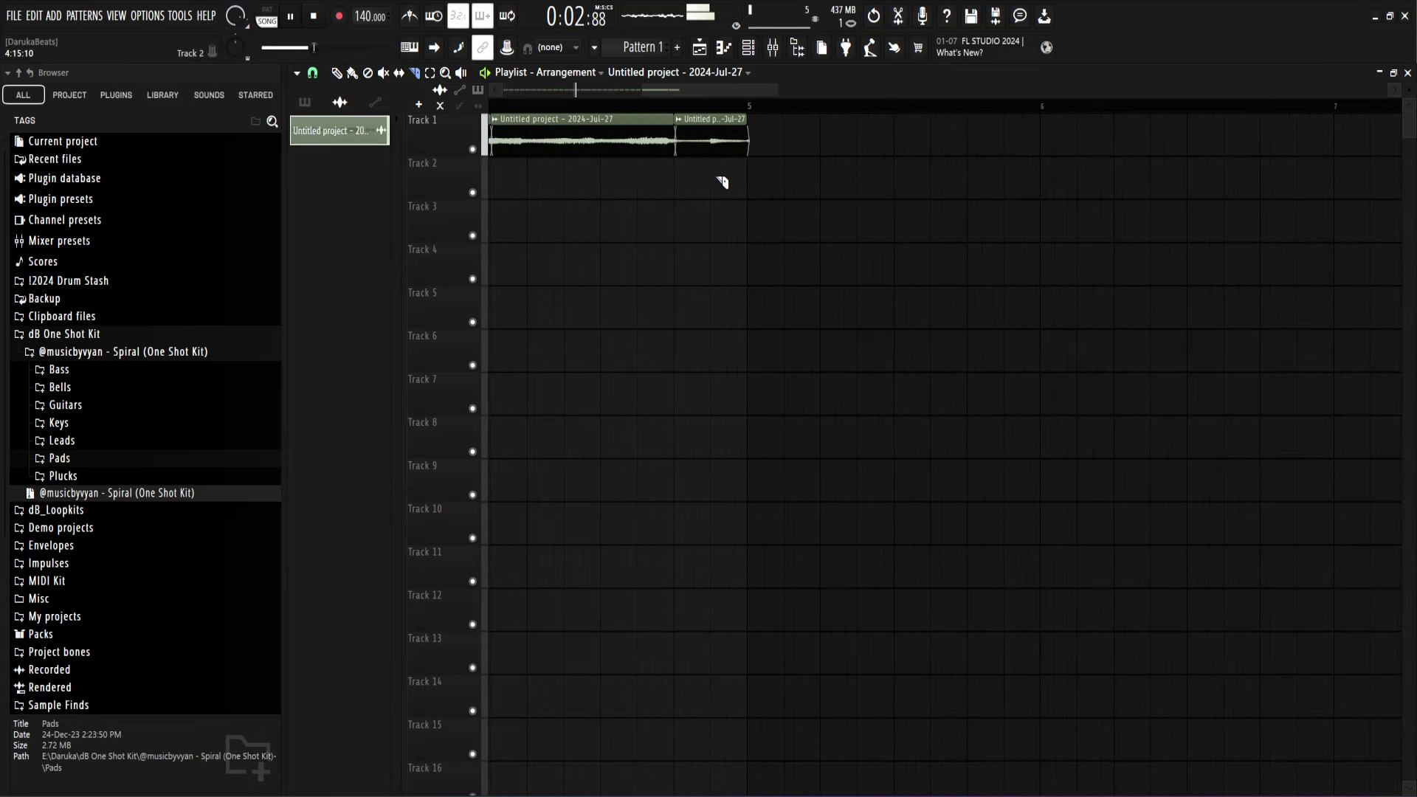
pyautogui.rightClick(696, 145)
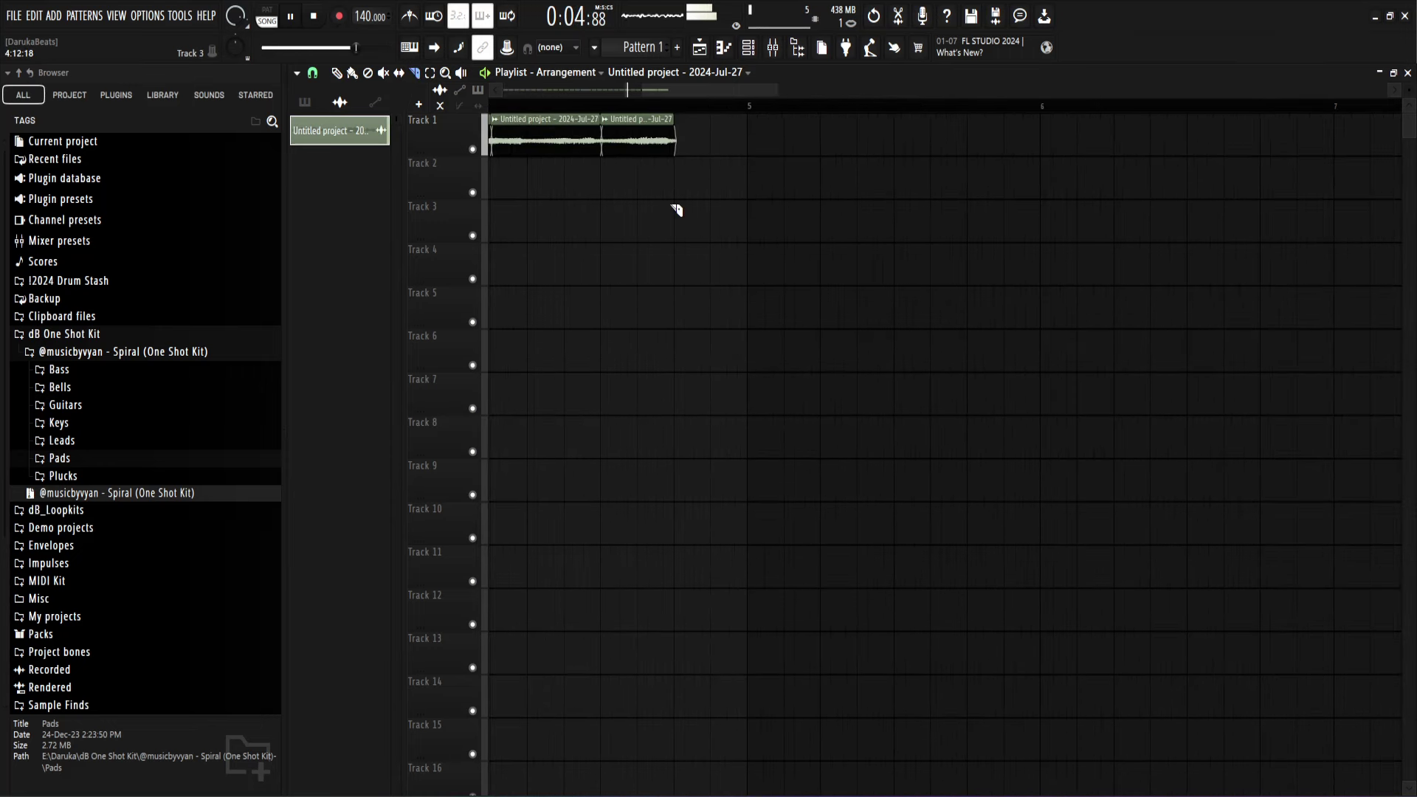
pyautogui.moveTo(691, 117); pyautogui.dragTo(645, 155)
pyautogui.hotkey('ctrl', 'b')
pyautogui.keyDown('ctrl'); pyautogui.click(760, 245); pyautogui.keyUp('ctrl')
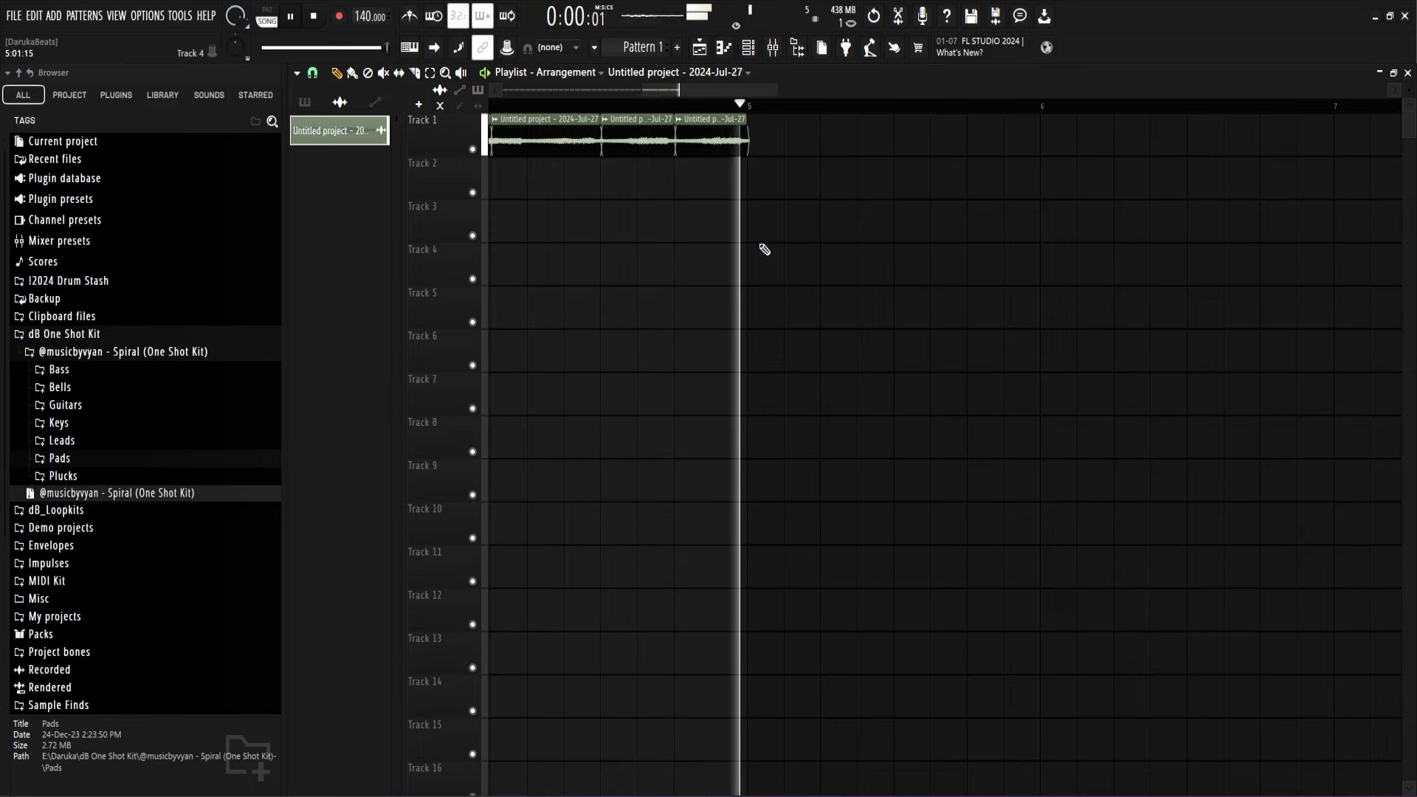
# Step: Audition the four-bar Track 1 arrangement with the new ending and inspect the fades between its slices
pyautogui.scroll(-4, 760, 245)
pyautogui.scroll(-2, 761, 245)
pyautogui.scroll(6, 436, 206)
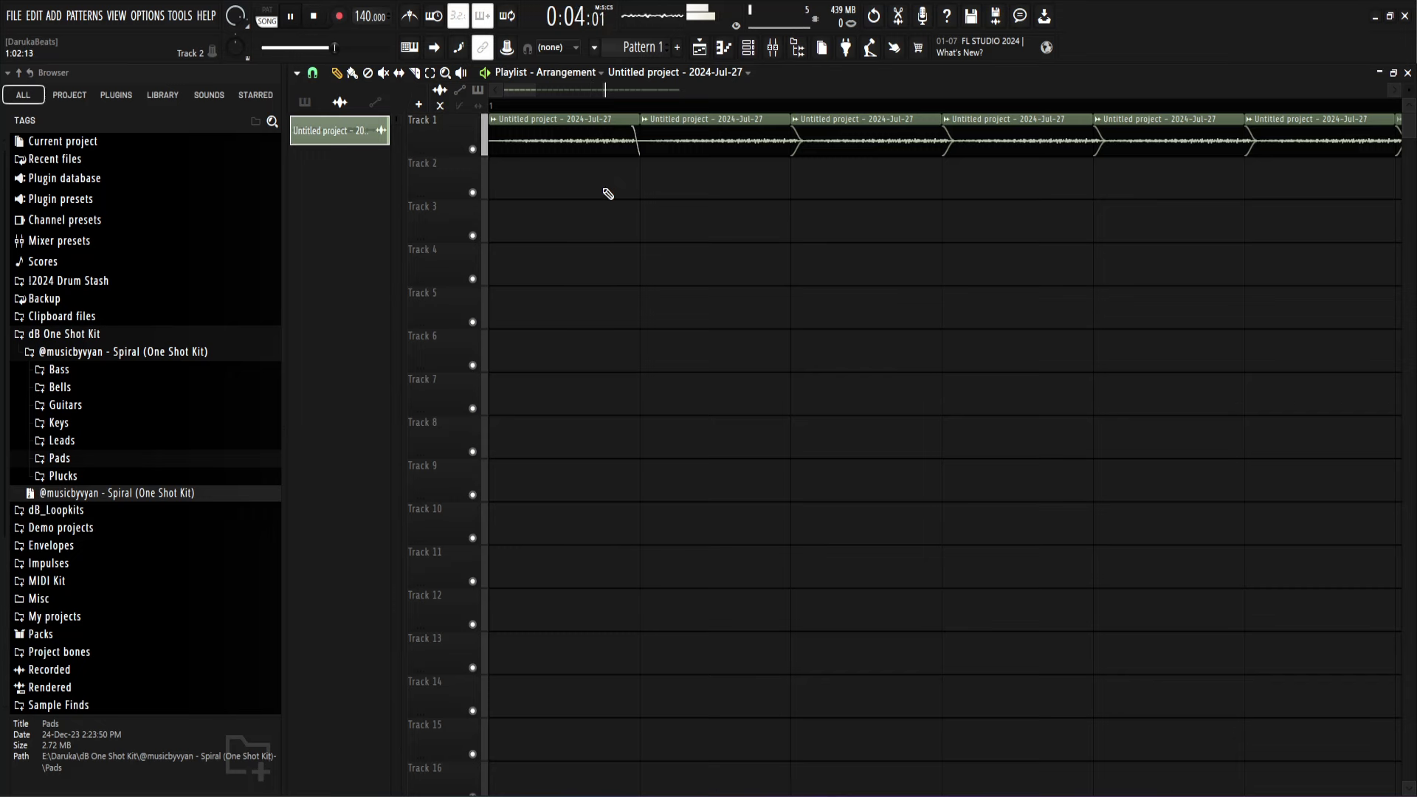
pyautogui.press('space')
pyautogui.scroll(-3, 561, 179)
pyautogui.press('space')
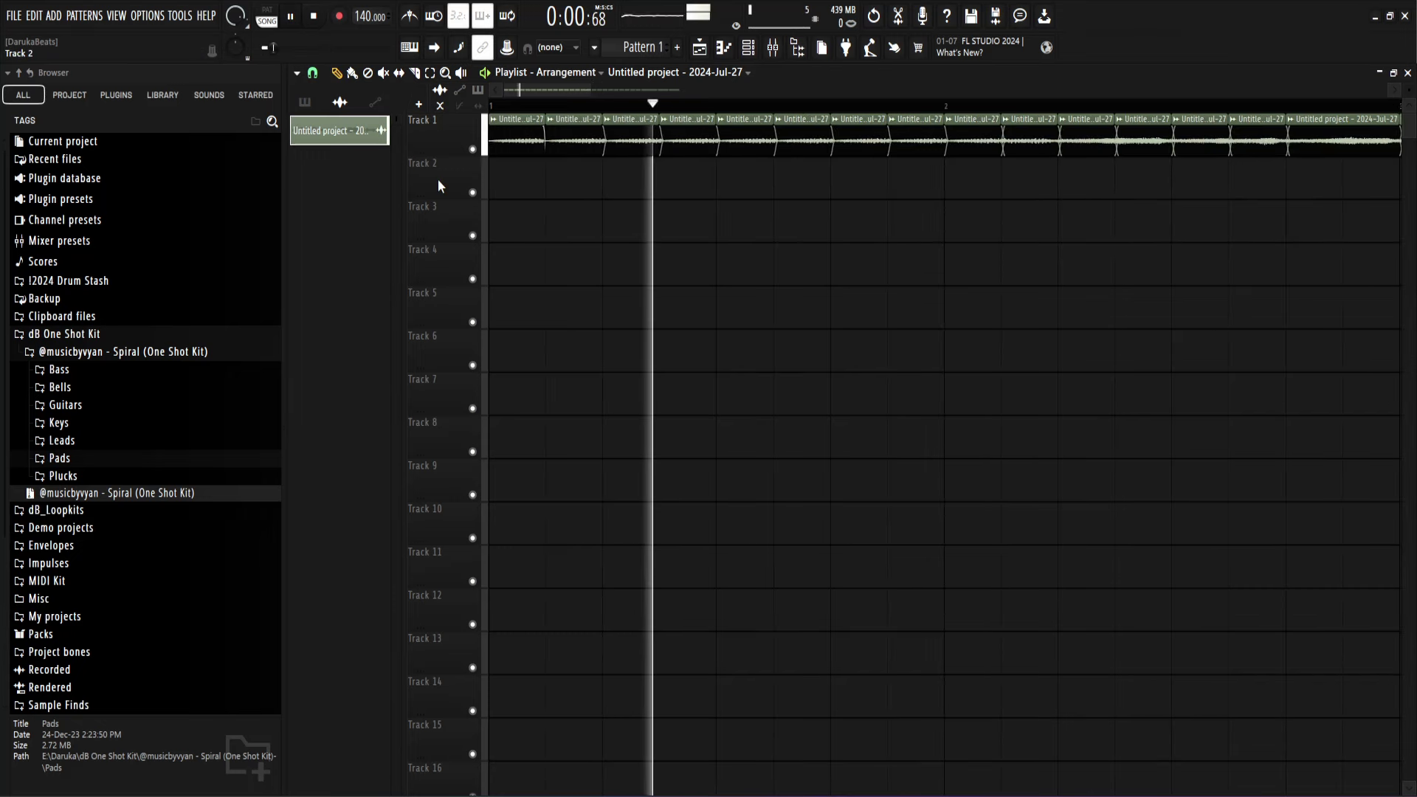
pyautogui.press('space')
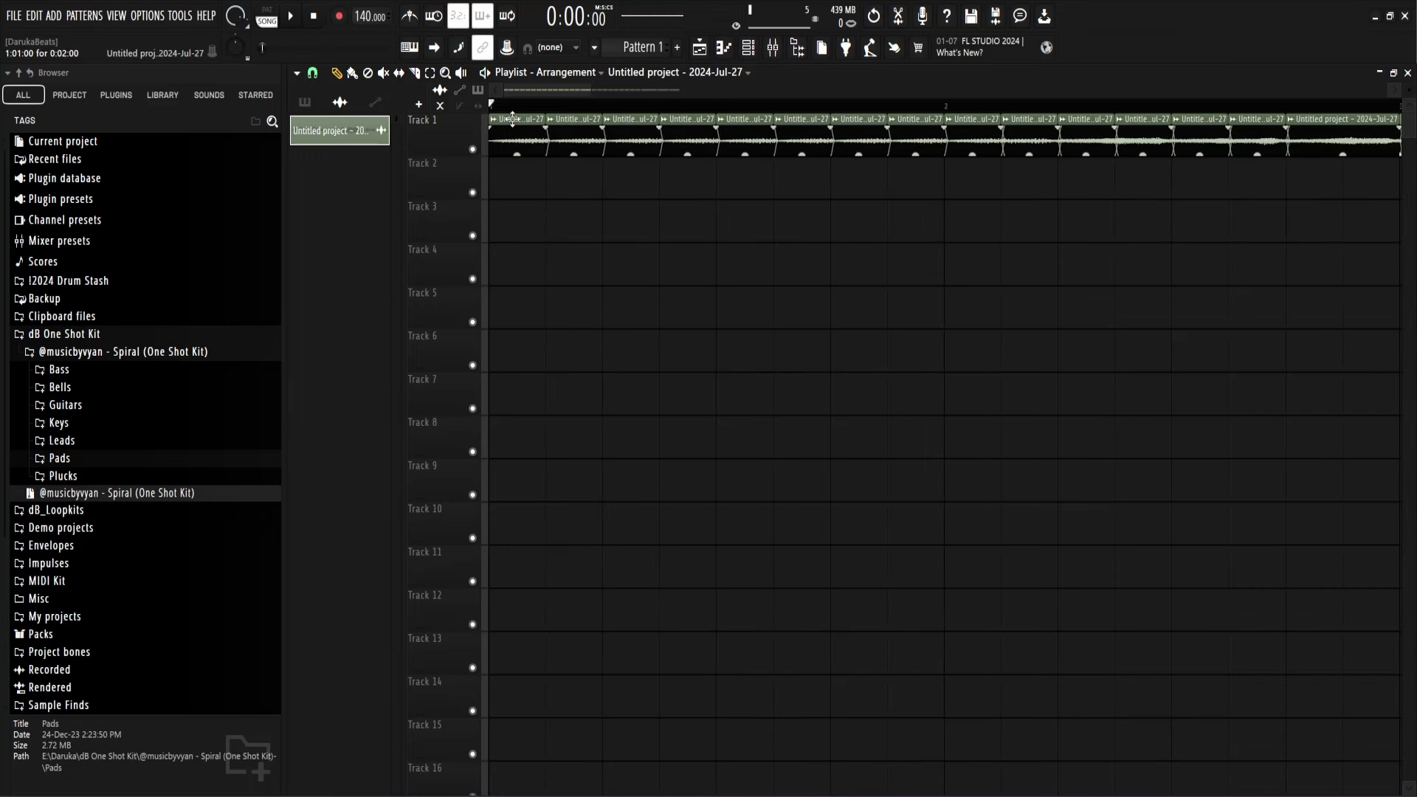
# Step: Set the audio clip's declicking mode to Out only (no bleeding) and audition the slices
pyautogui.doubleClick(501, 132)
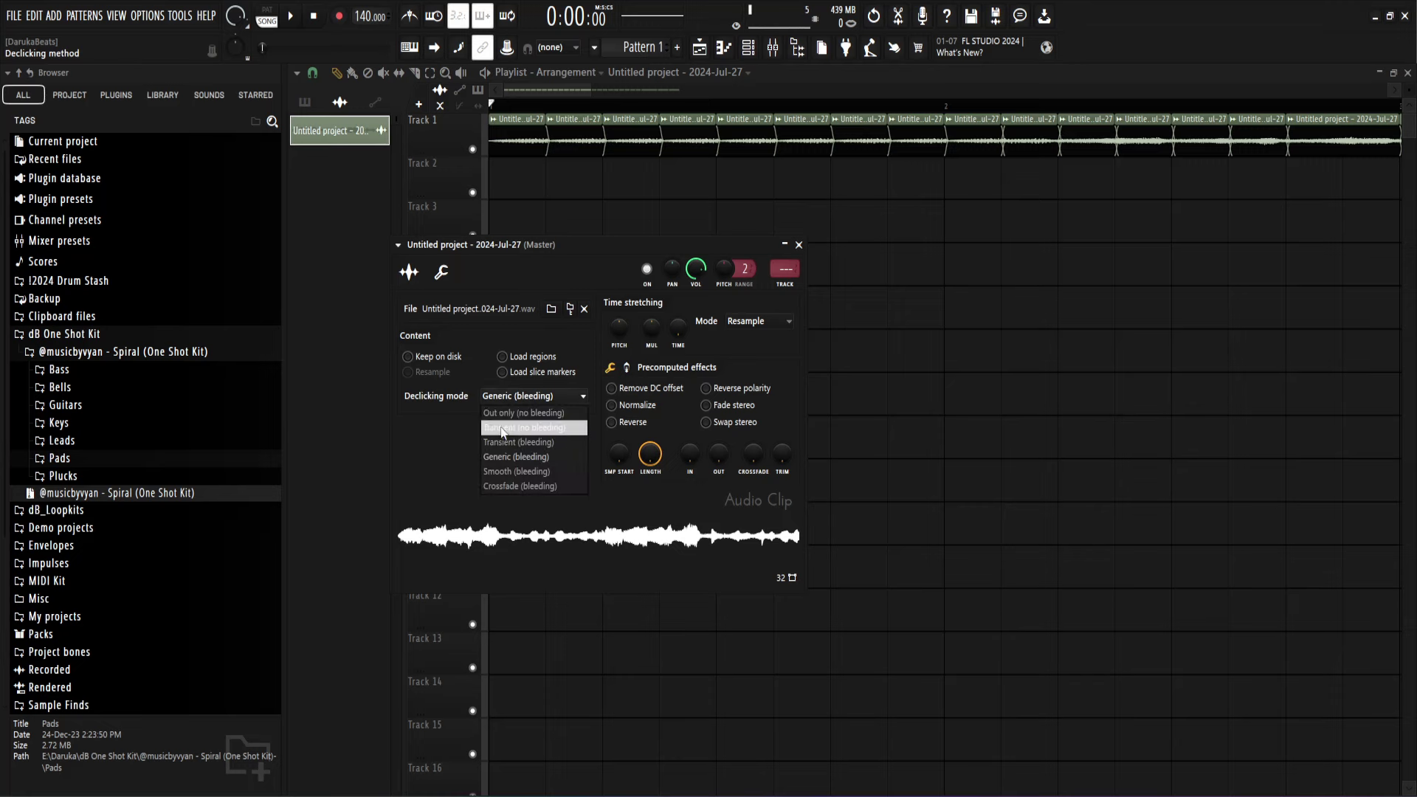
pyautogui.click(506, 414)
pyautogui.press('space')
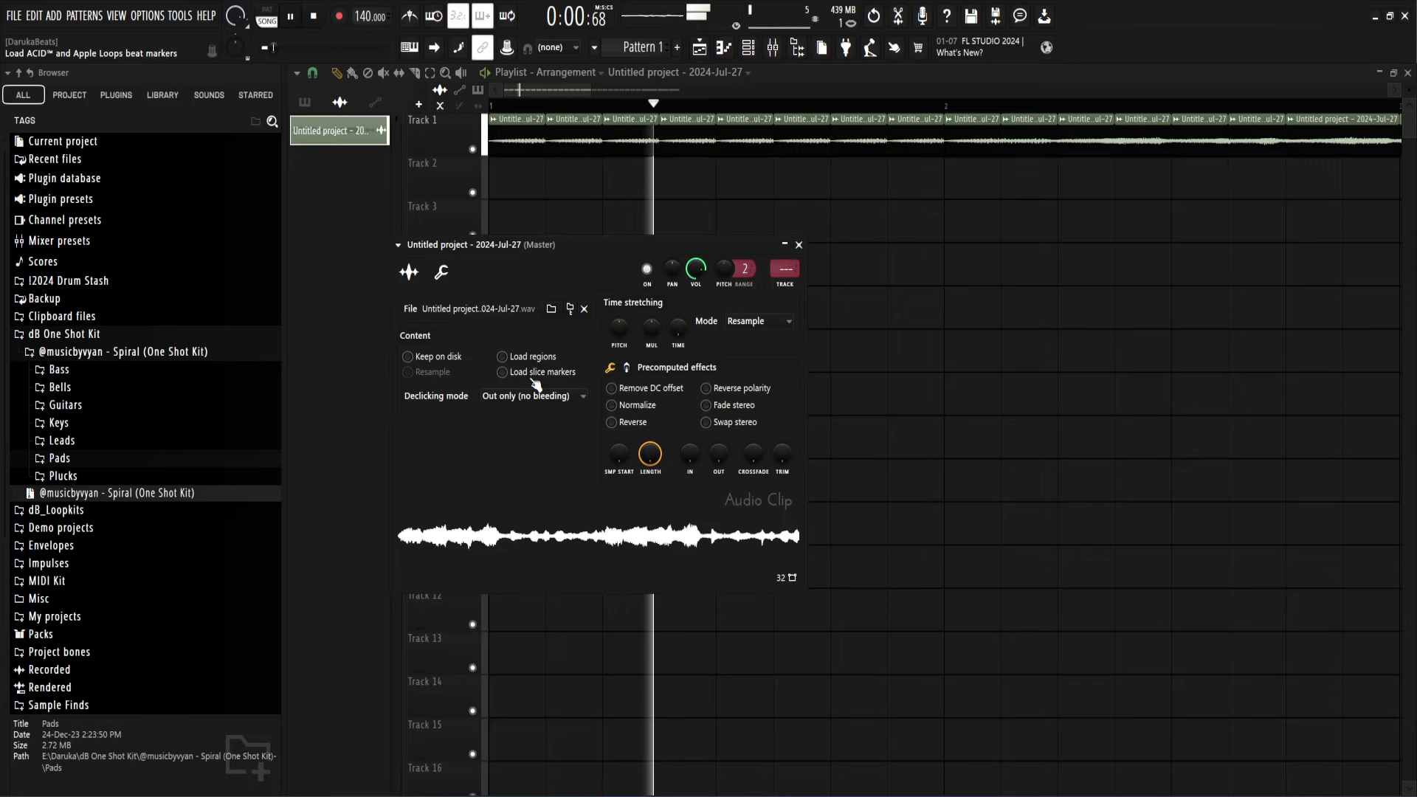
# Step: Set the audio clip's declicking mode to Transient (no bleeding) and audition the Track 1 arrangement
pyautogui.click(528, 399)
pyautogui.click(515, 423)
pyautogui.press('space')
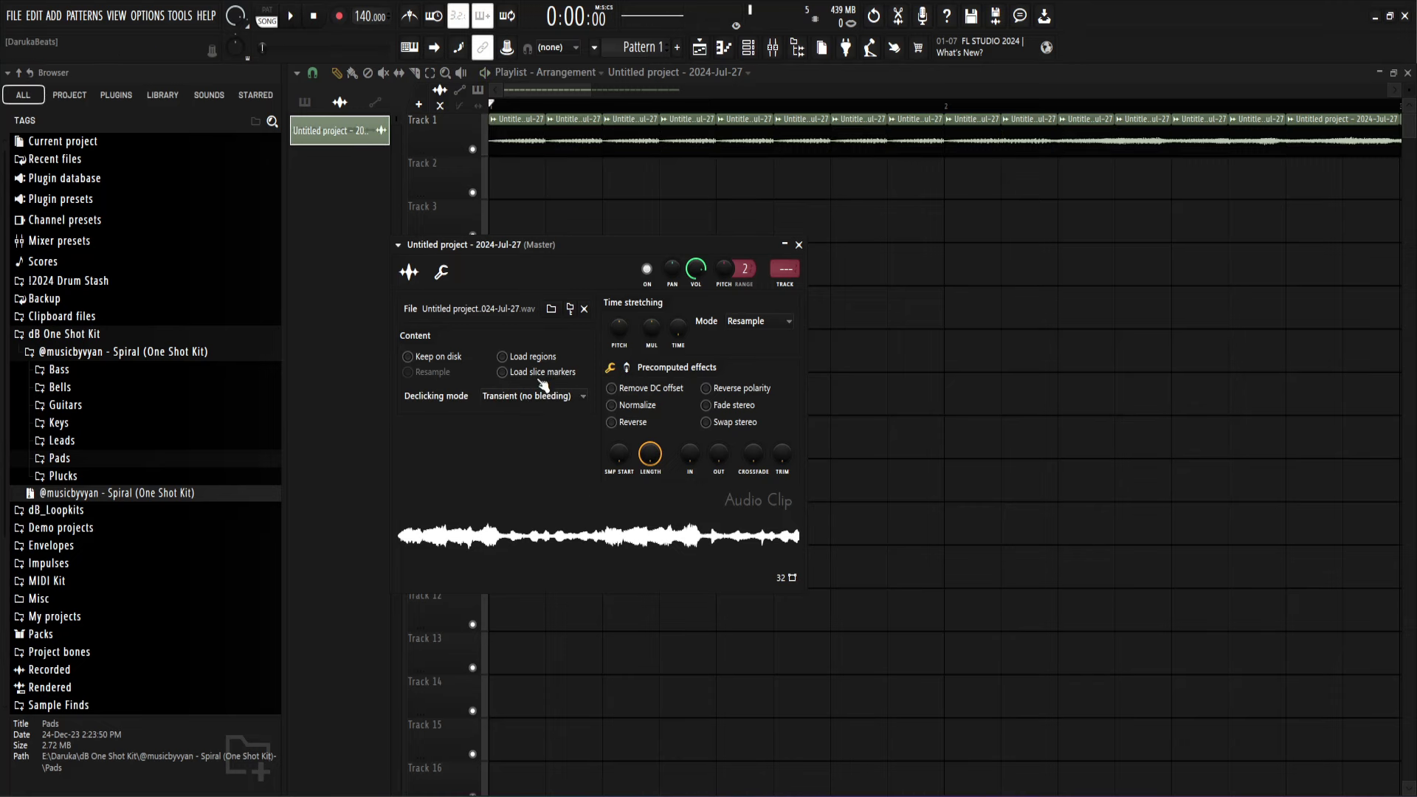
pyautogui.press('space')
pyautogui.click(798, 245)
pyautogui.keyDown('ctrl'); pyautogui.scroll(-5, 658, 238); pyautogui.keyUp('ctrl')
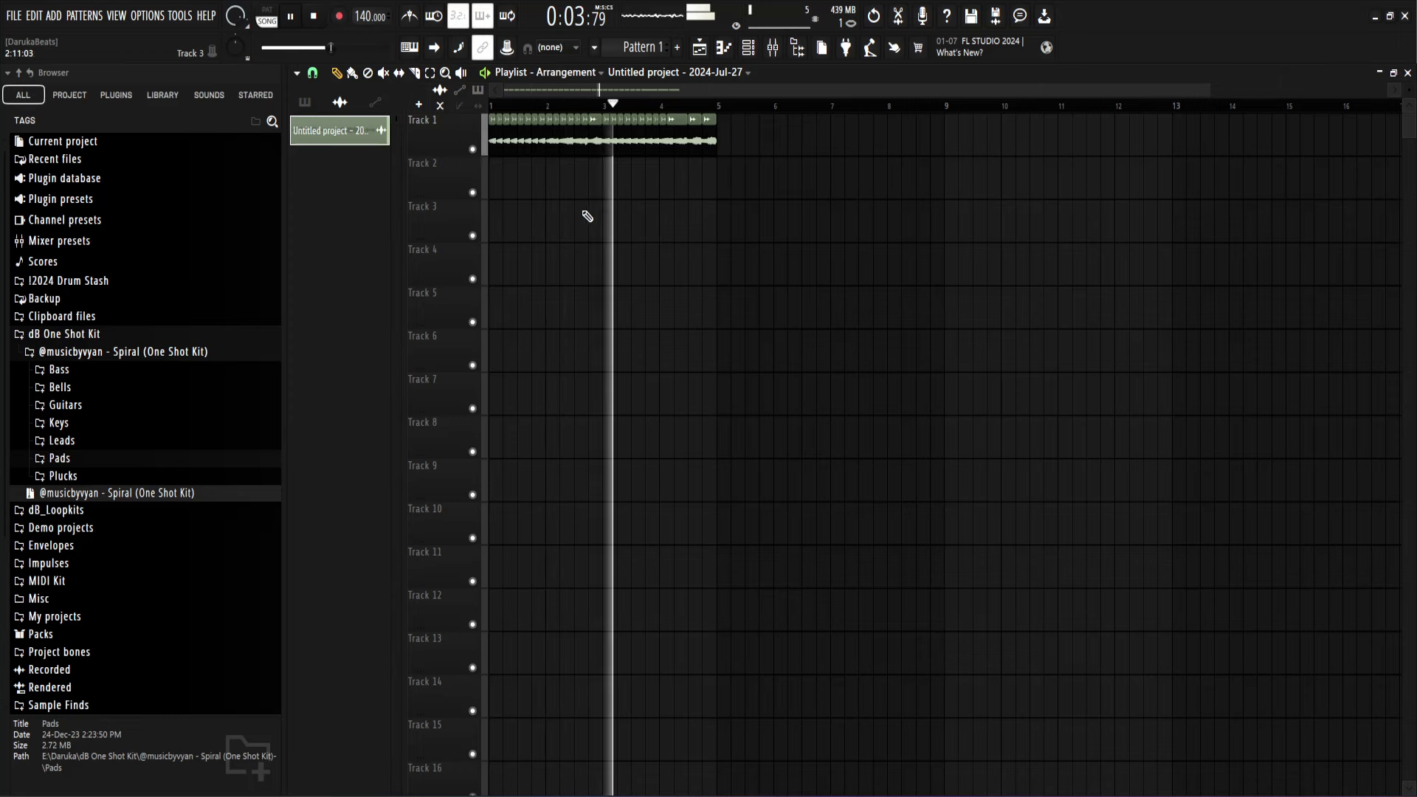
pyautogui.keyDown('ctrl'); pyautogui.scroll(5, 579, 215); pyautogui.keyUp('ctrl')
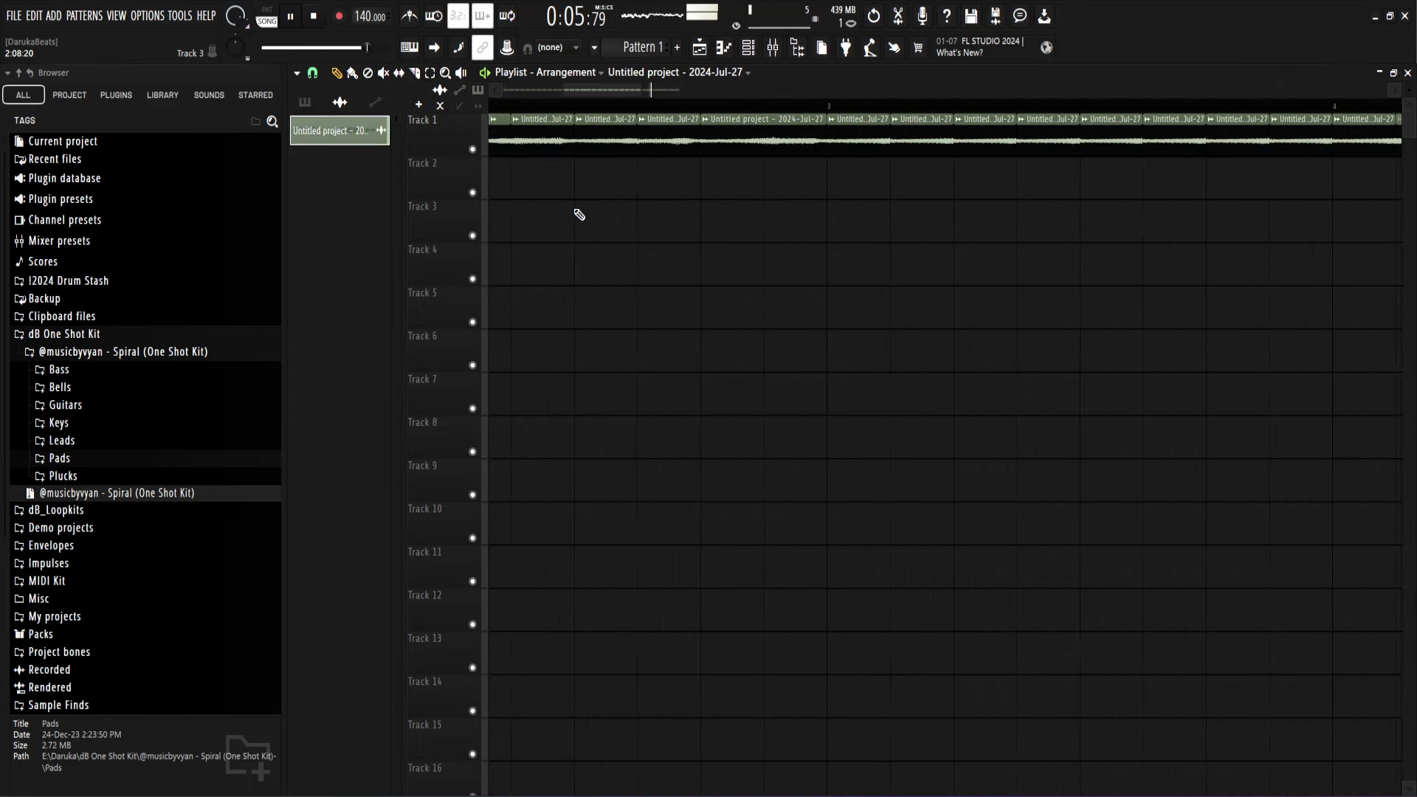
pyautogui.keyDown('ctrl'); pyautogui.scroll(-5, 580, 215); pyautogui.keyUp('ctrl')
pyautogui.keyDown('ctrl'); pyautogui.scroll(10, 386, 189); pyautogui.keyUp('ctrl')
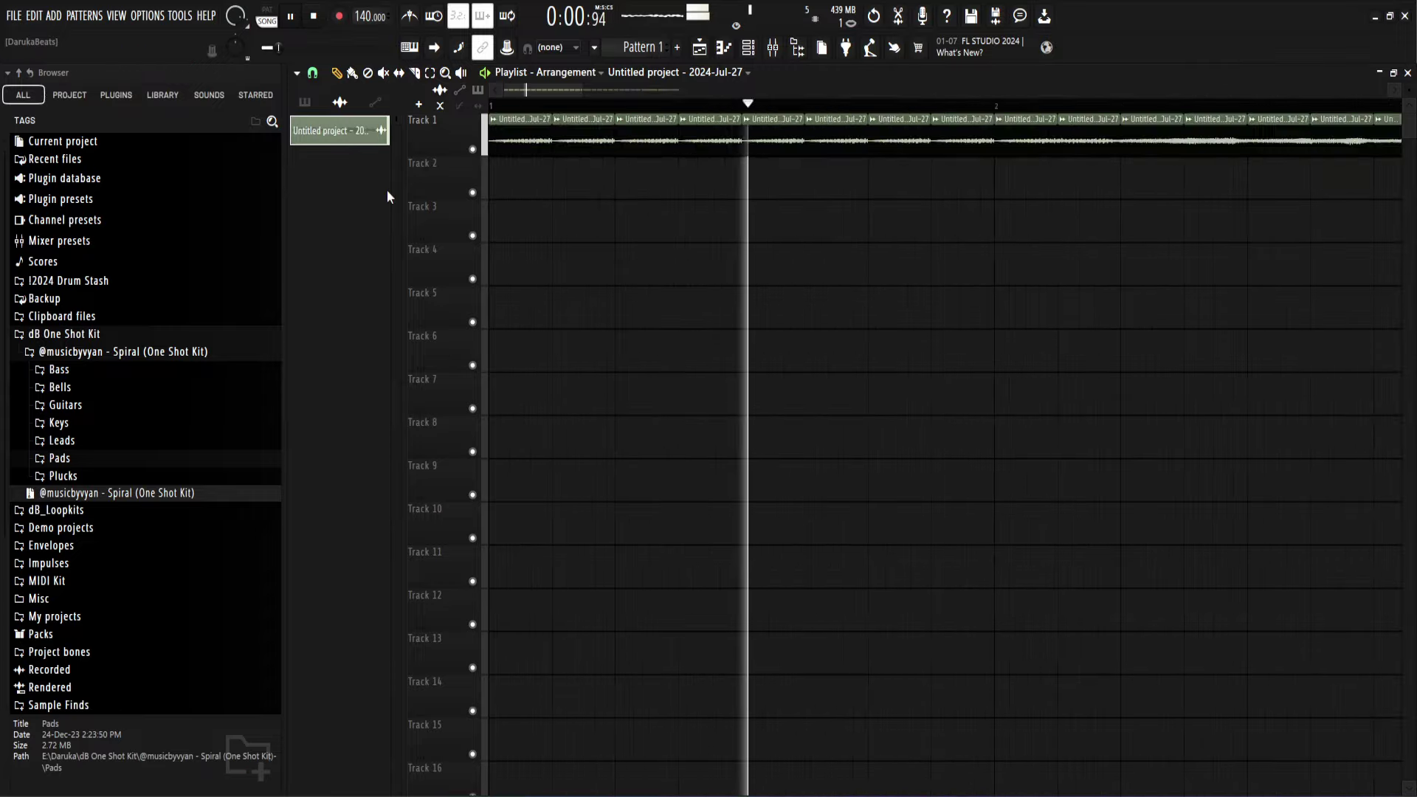
# Step: Switch the audio clip's declicking mode to a bleeding option and audition the Track 1 arrangement
pyautogui.doubleClick(519, 141)
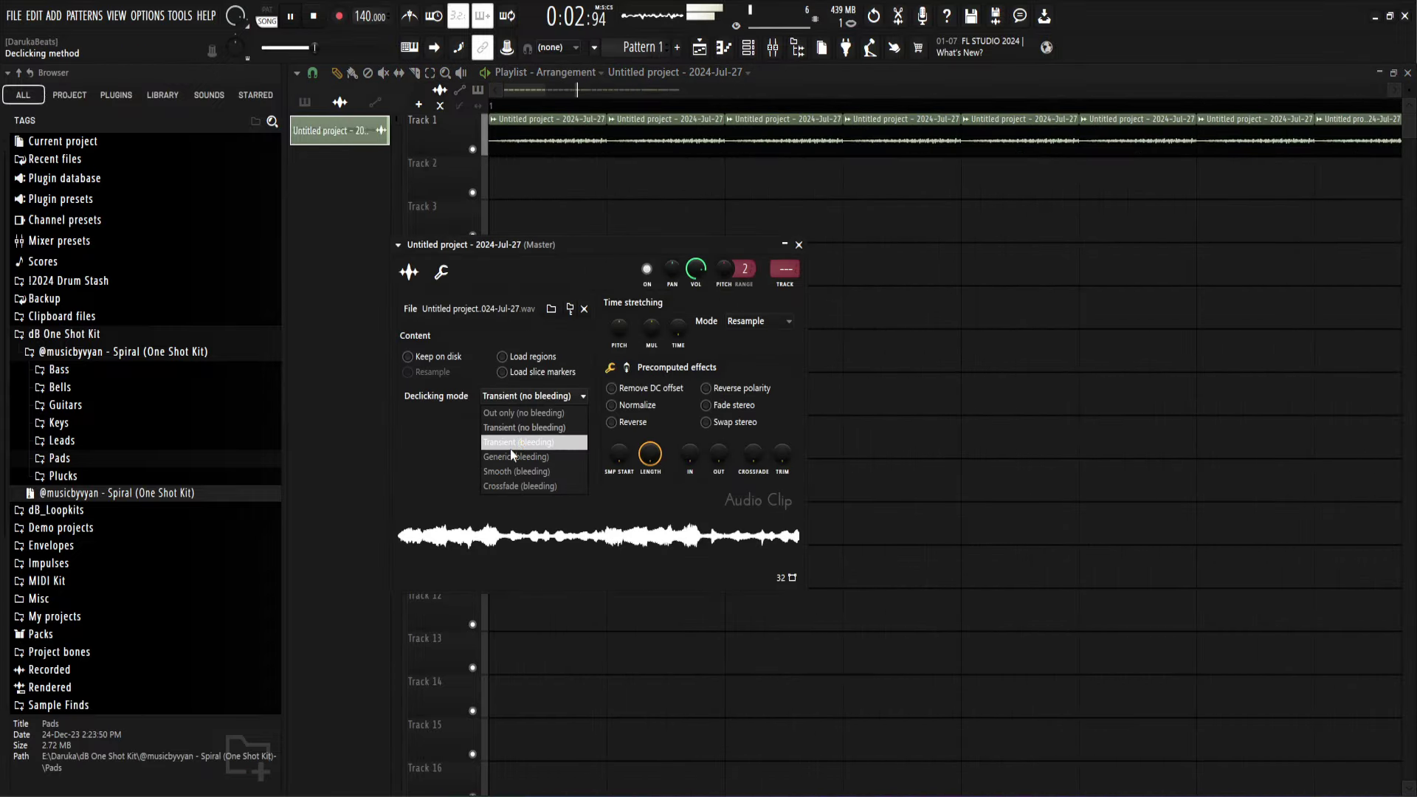
pyautogui.click(799, 245)
pyautogui.scroll(-6, 740, 259)
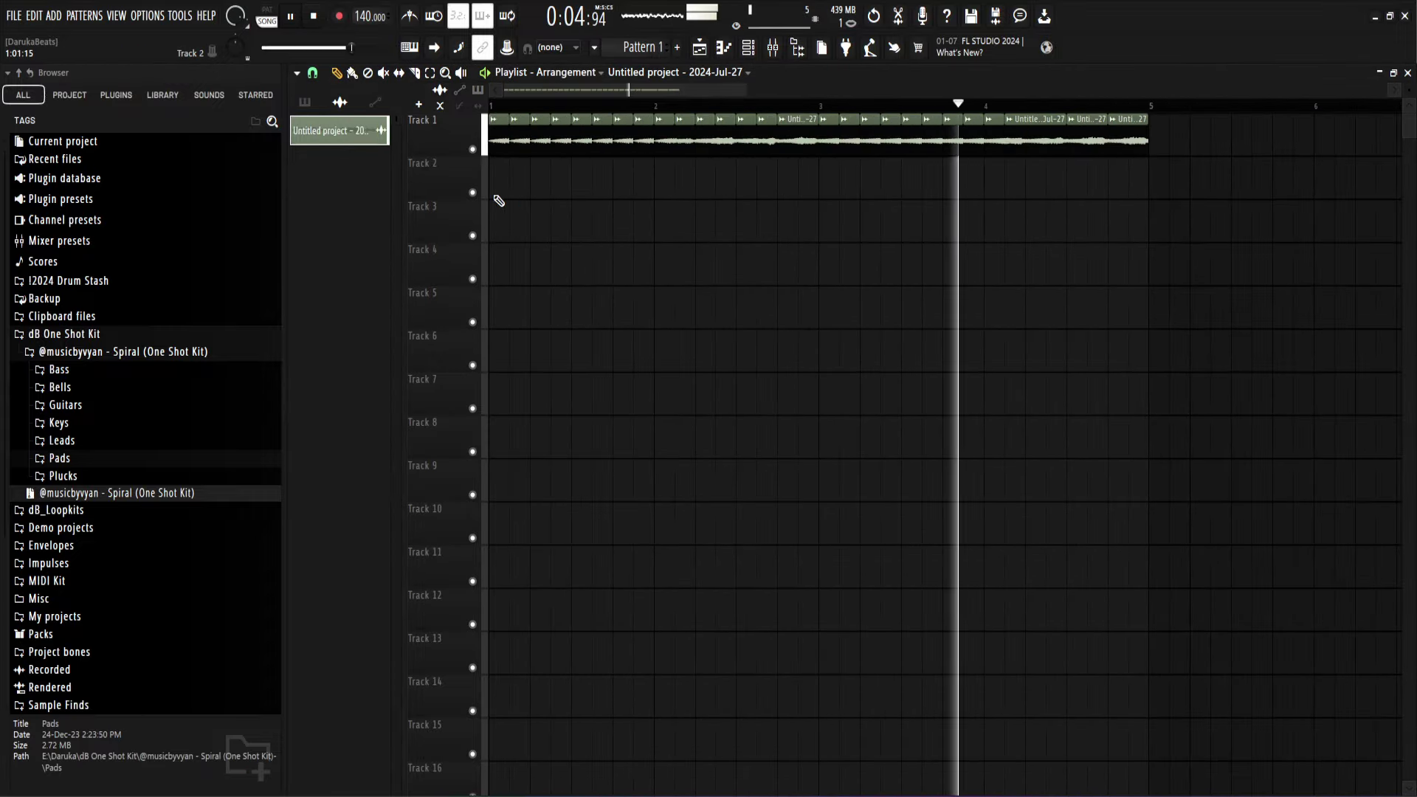
pyautogui.press('space')
# Step: Erase the Track 1 slices after the first one up to bar 2 beat 2 and fill the gap with copies of the first slice
pyautogui.scroll(3, 509, 156)
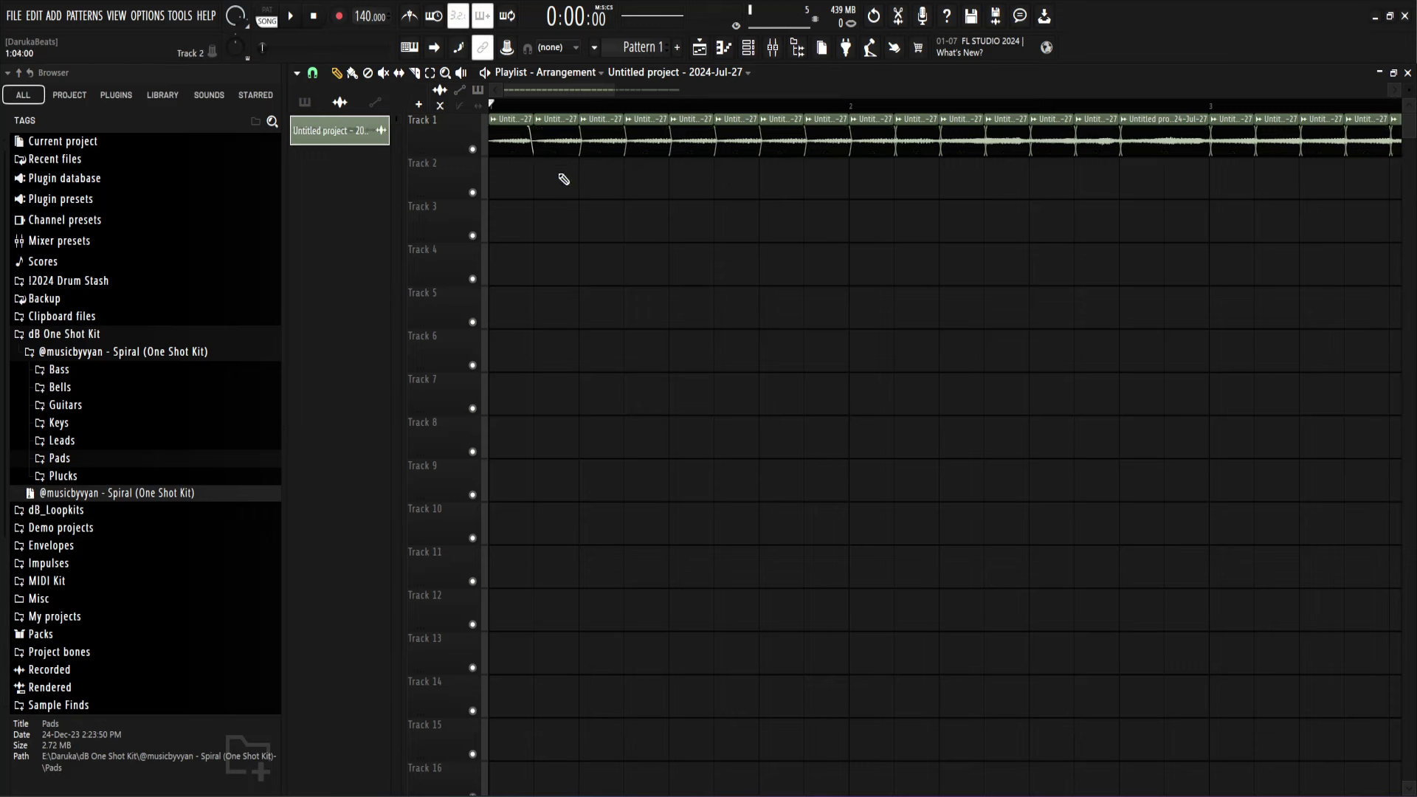
pyautogui.moveTo(722, 151); pyautogui.dragTo(954, 148)
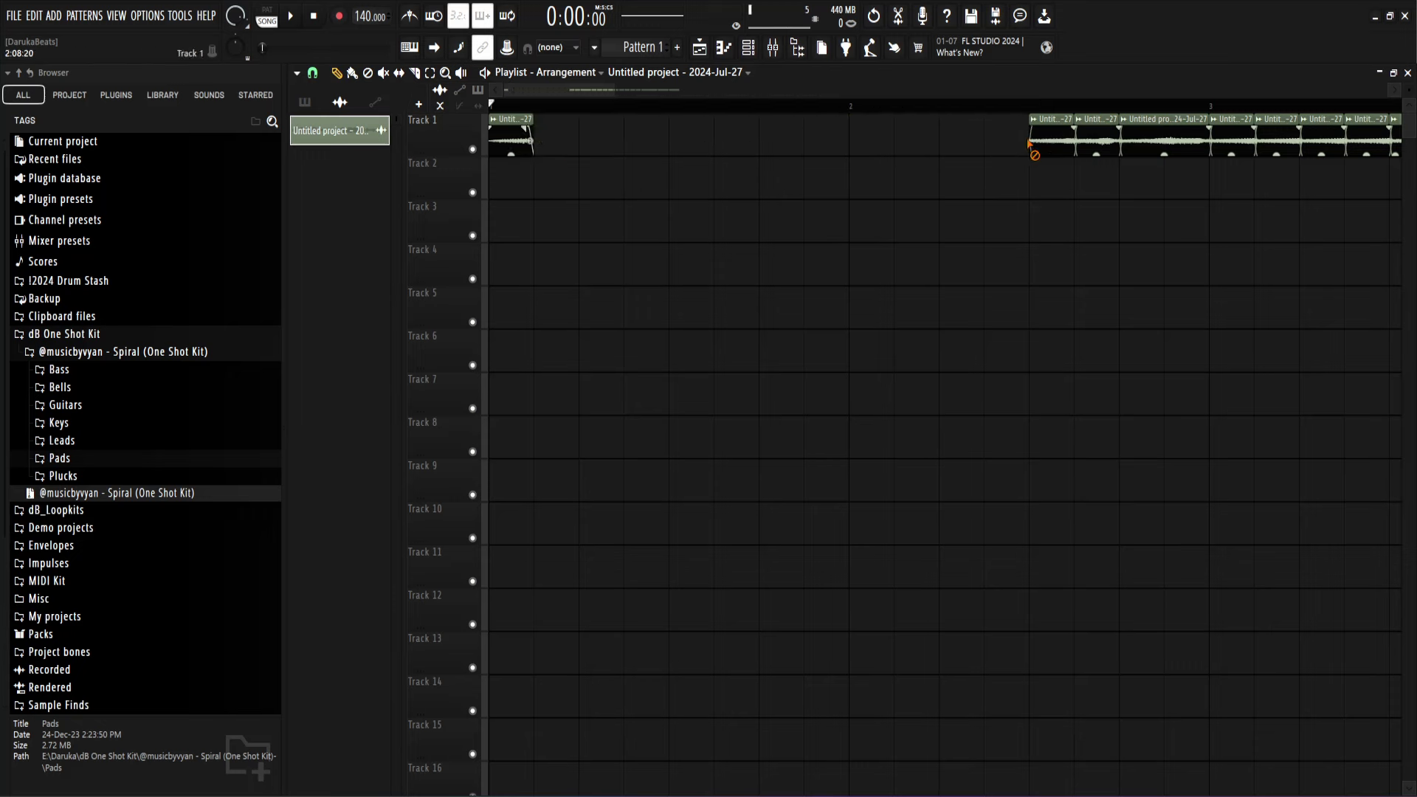
pyautogui.hotkey('ctrl', 'z')
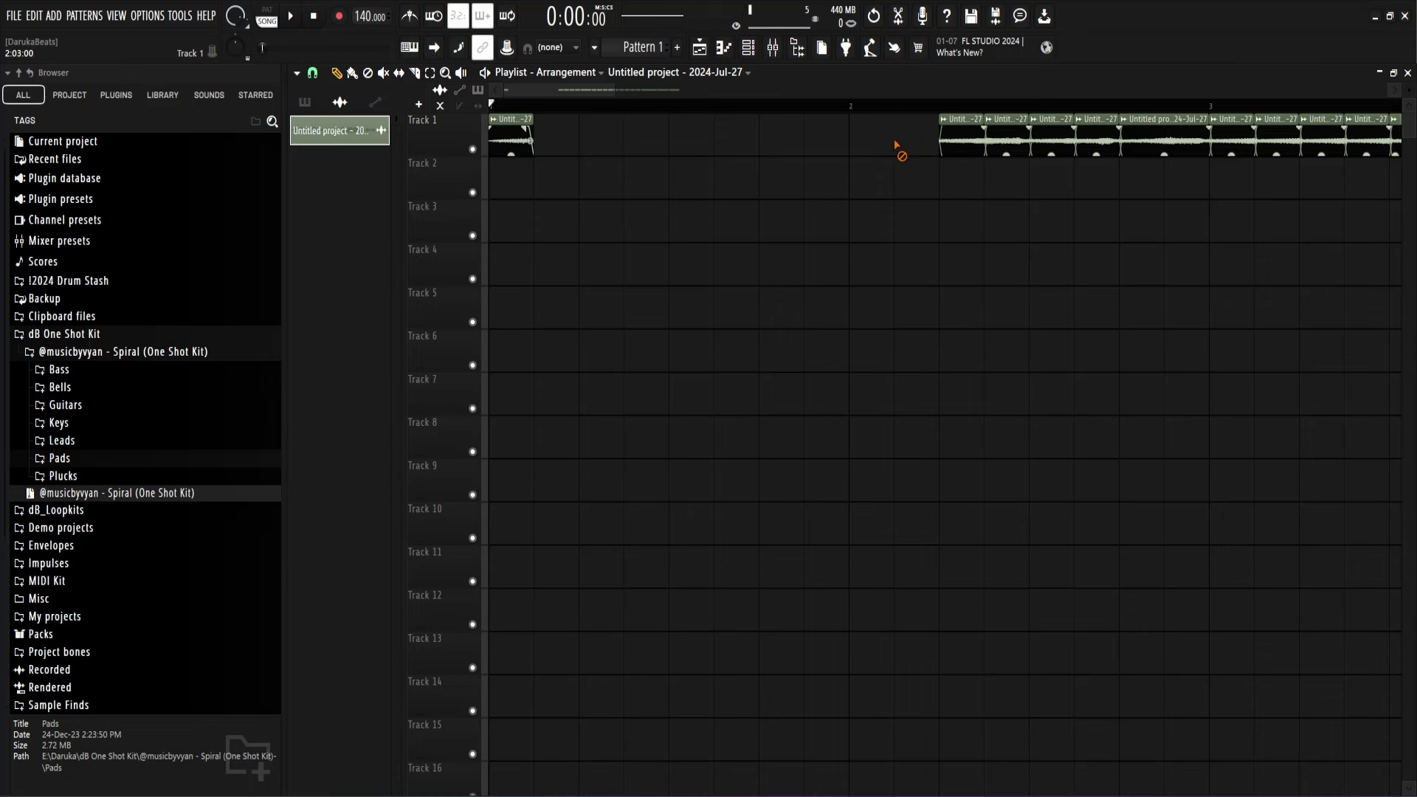
pyautogui.moveTo(657, 145); pyautogui.dragTo(452, 146)
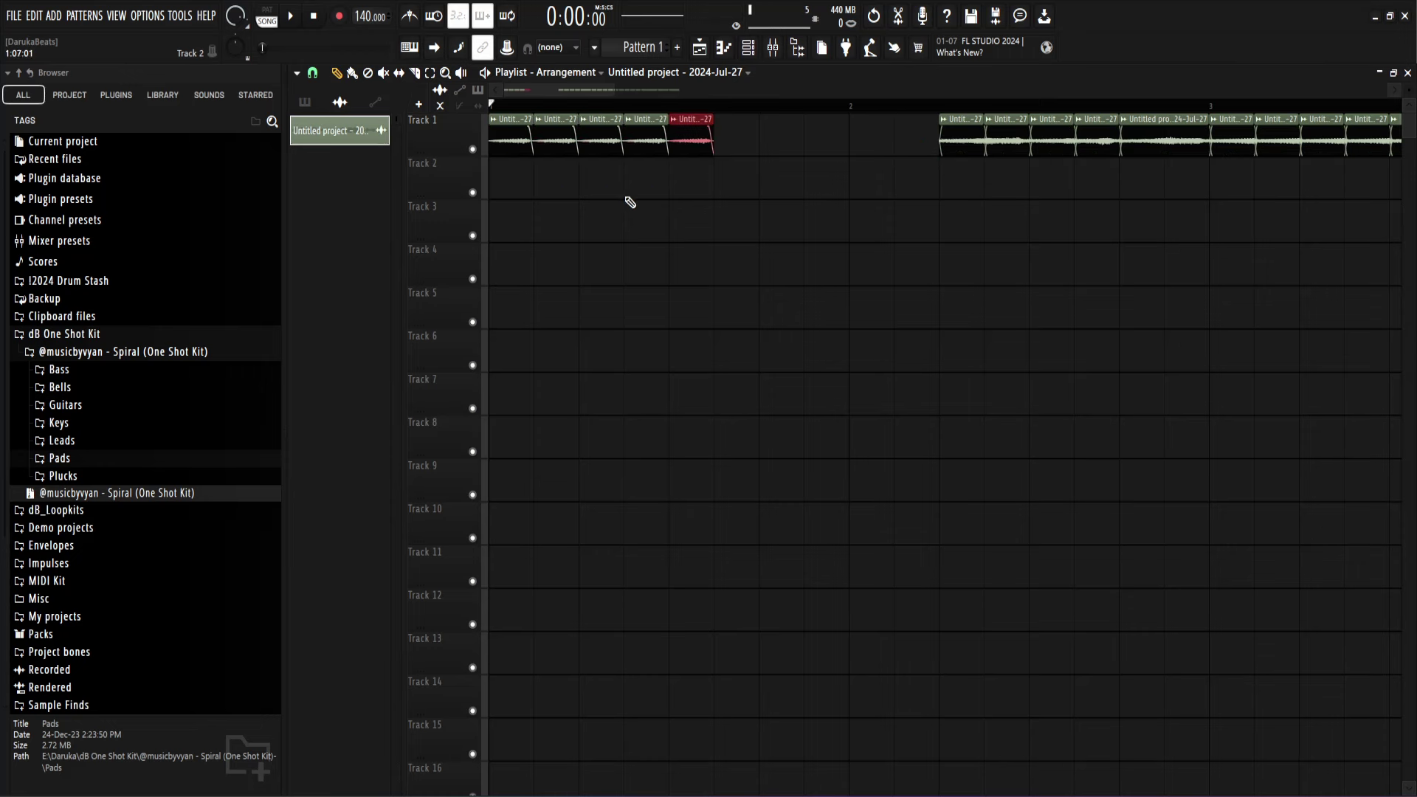
pyautogui.hotkey('ctrl', 'b')
# Step: Audition the Track 1 arrangement with its repeated opening slices, selecting the first ten slices for inspection
pyautogui.press('space')
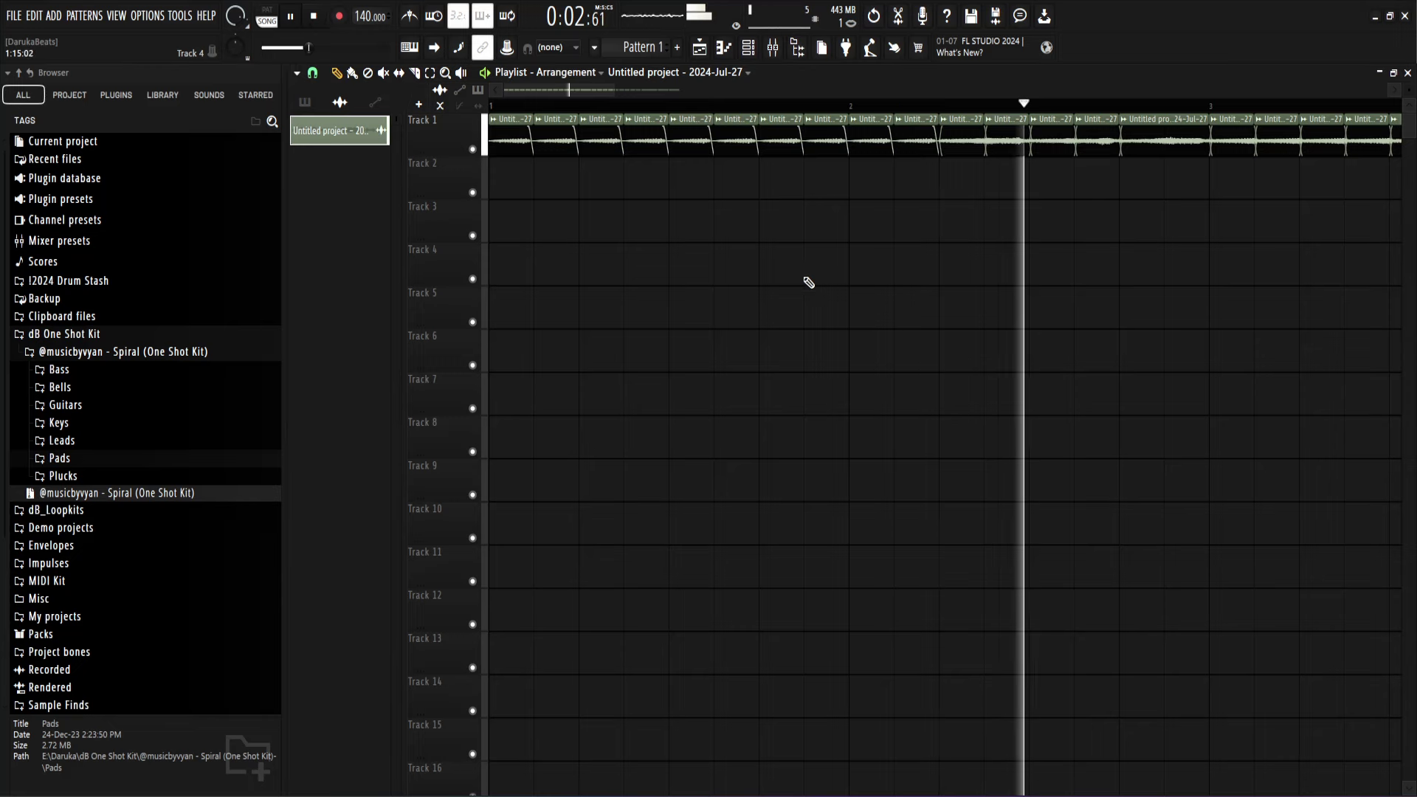
pyautogui.scroll(-3, 736, 316)
pyautogui.scroll(3, 515, 259)
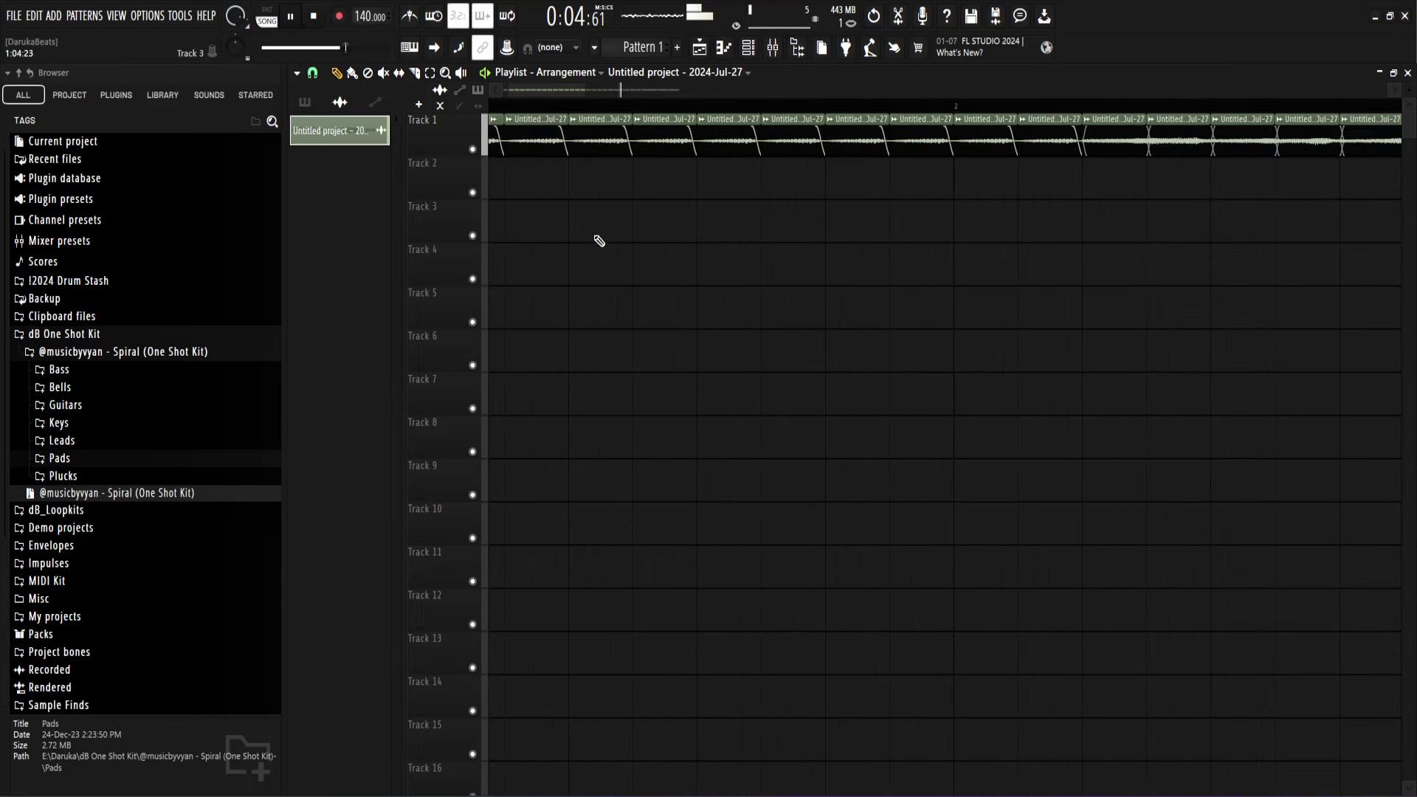
pyautogui.scroll(1, 506, 165)
pyautogui.moveTo(509, 165); pyautogui.dragTo(877, 133)
pyautogui.rightClick(580, 229)
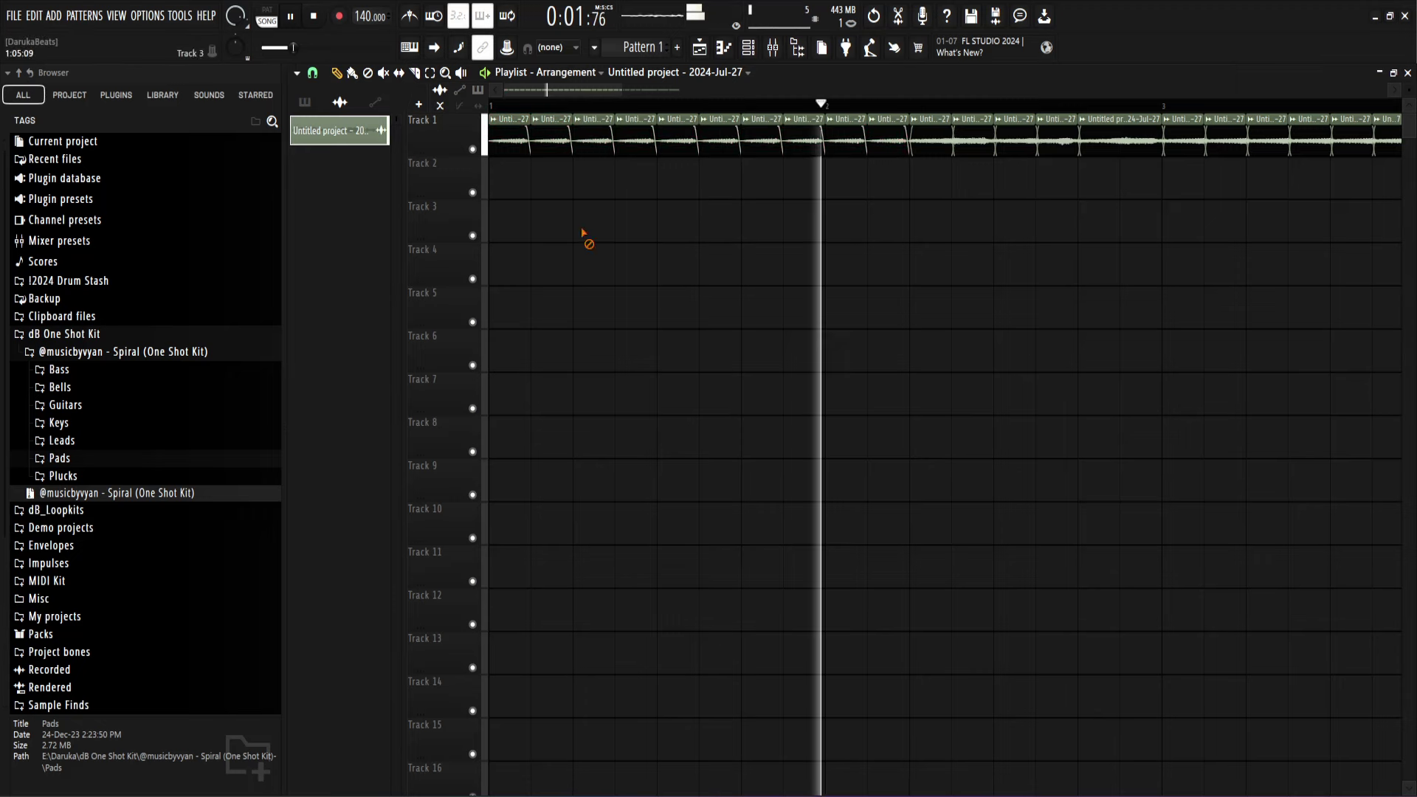
pyautogui.moveTo(509, 174); pyautogui.dragTo(882, 140)
pyautogui.press('space')
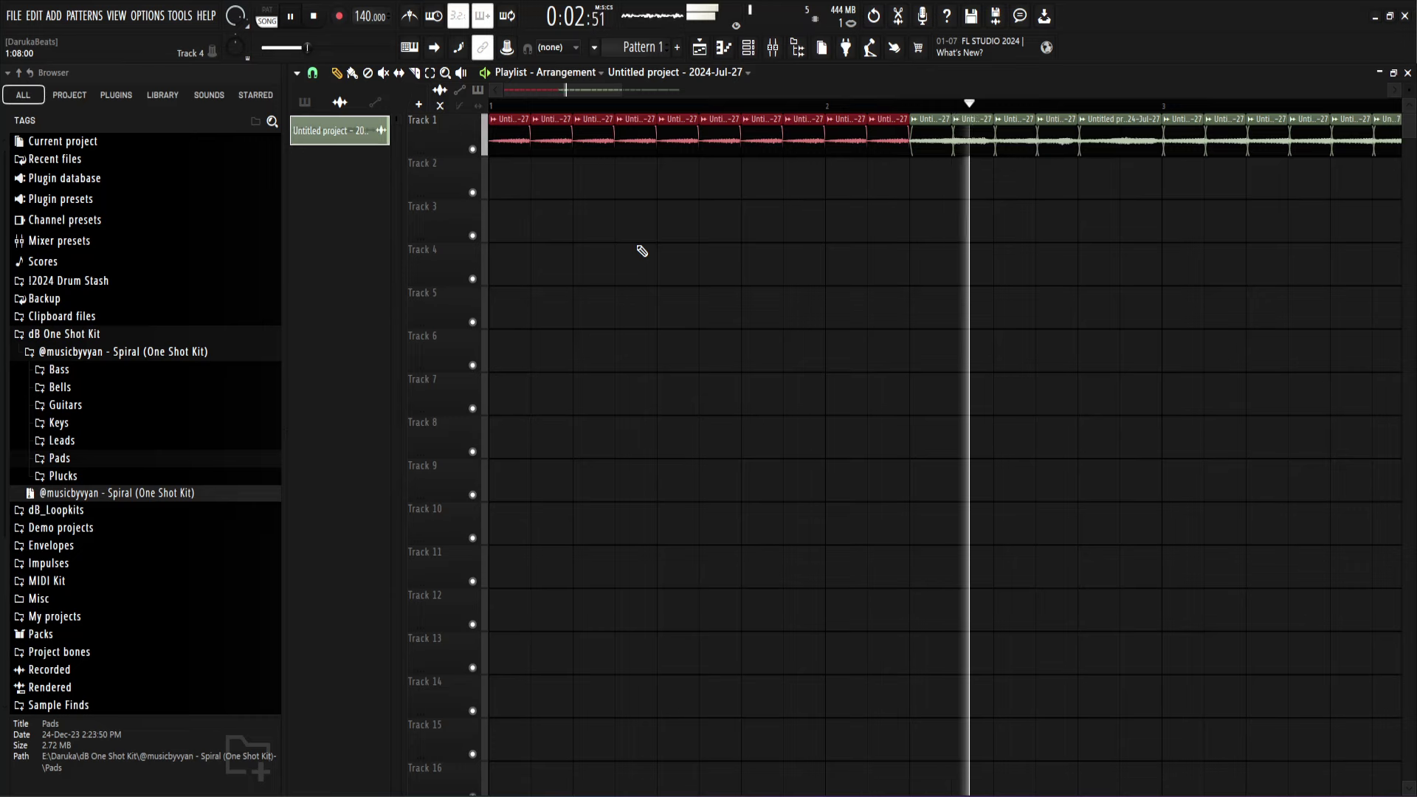
pyautogui.scroll(-6, 642, 251)
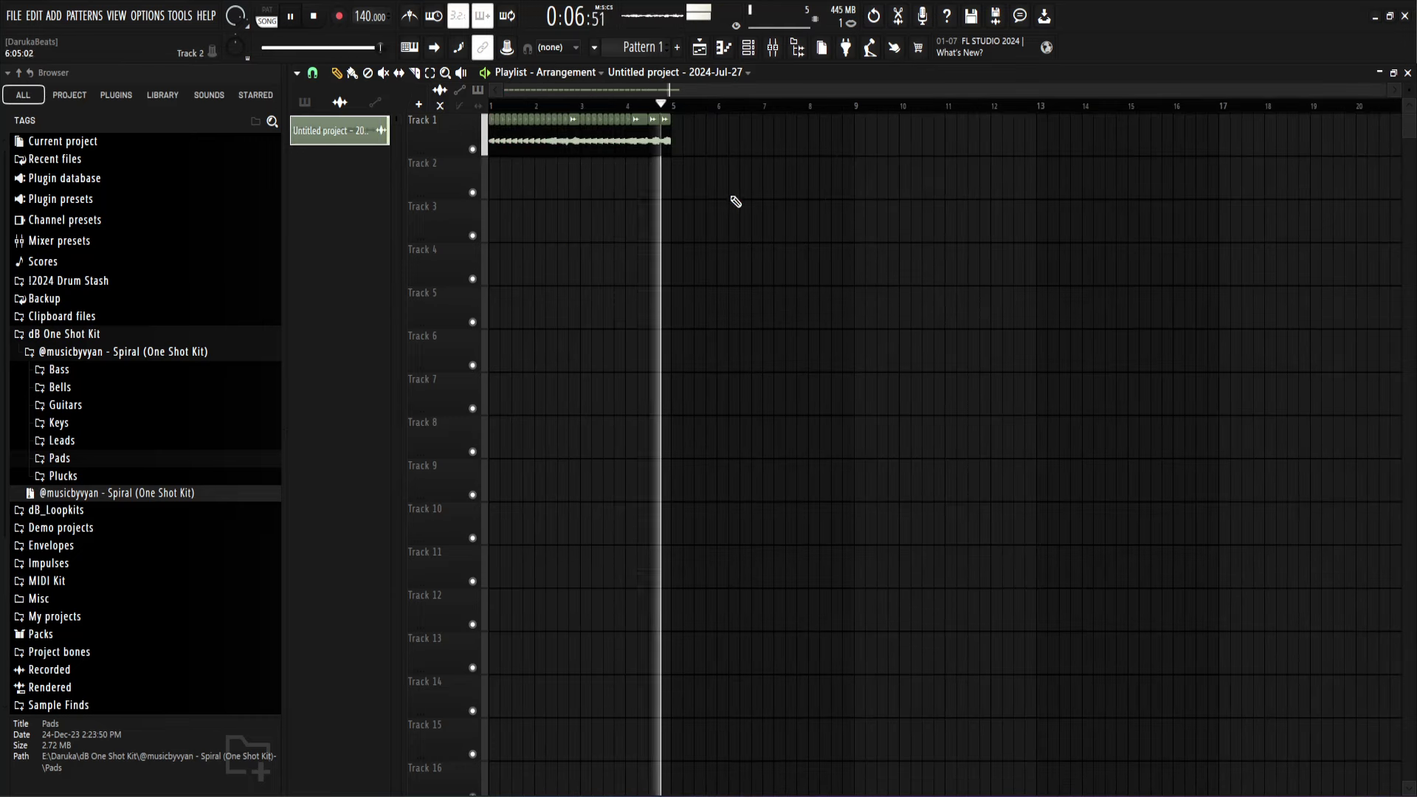
pyautogui.scroll(6, 480, 172)
pyautogui.scroll(-4, 480, 174)
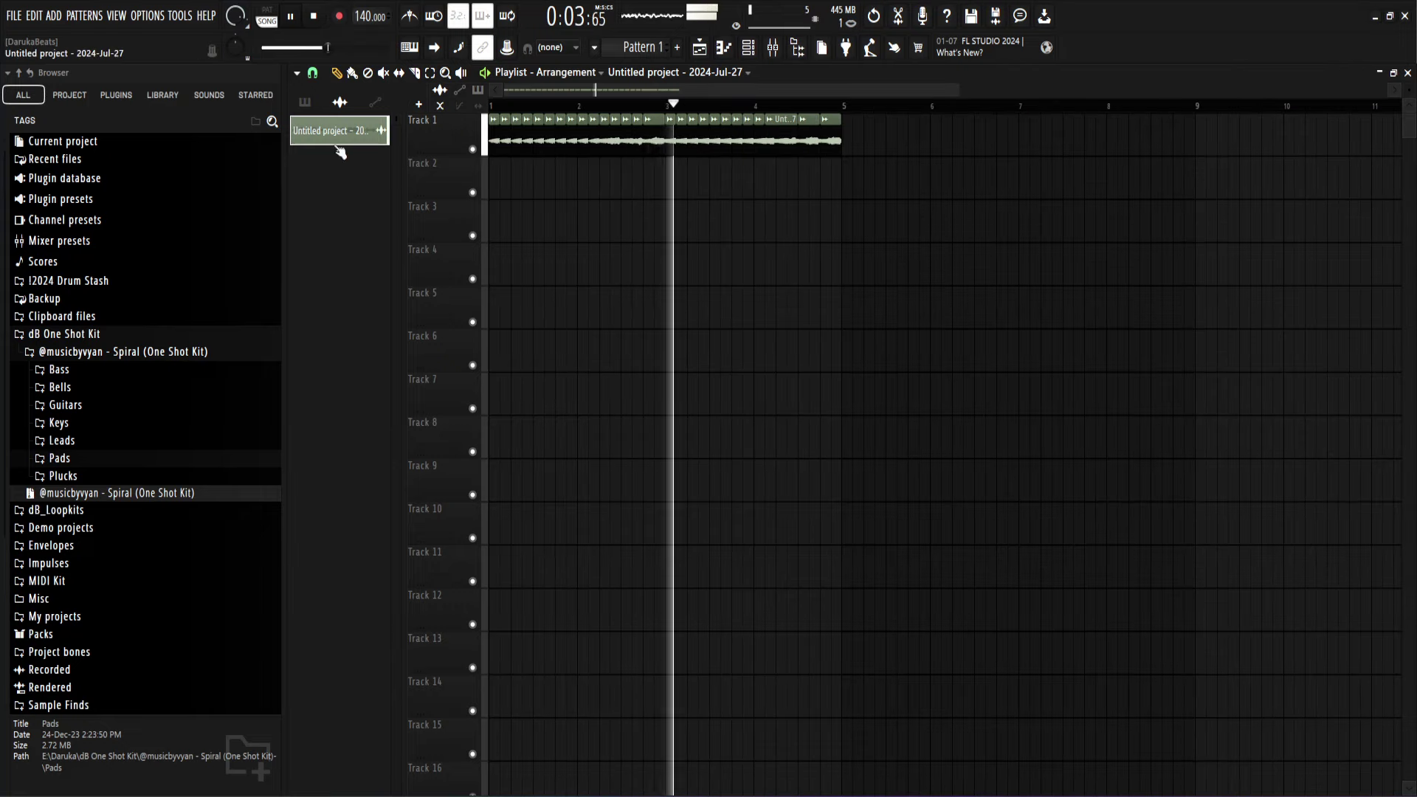
pyautogui.press('space')
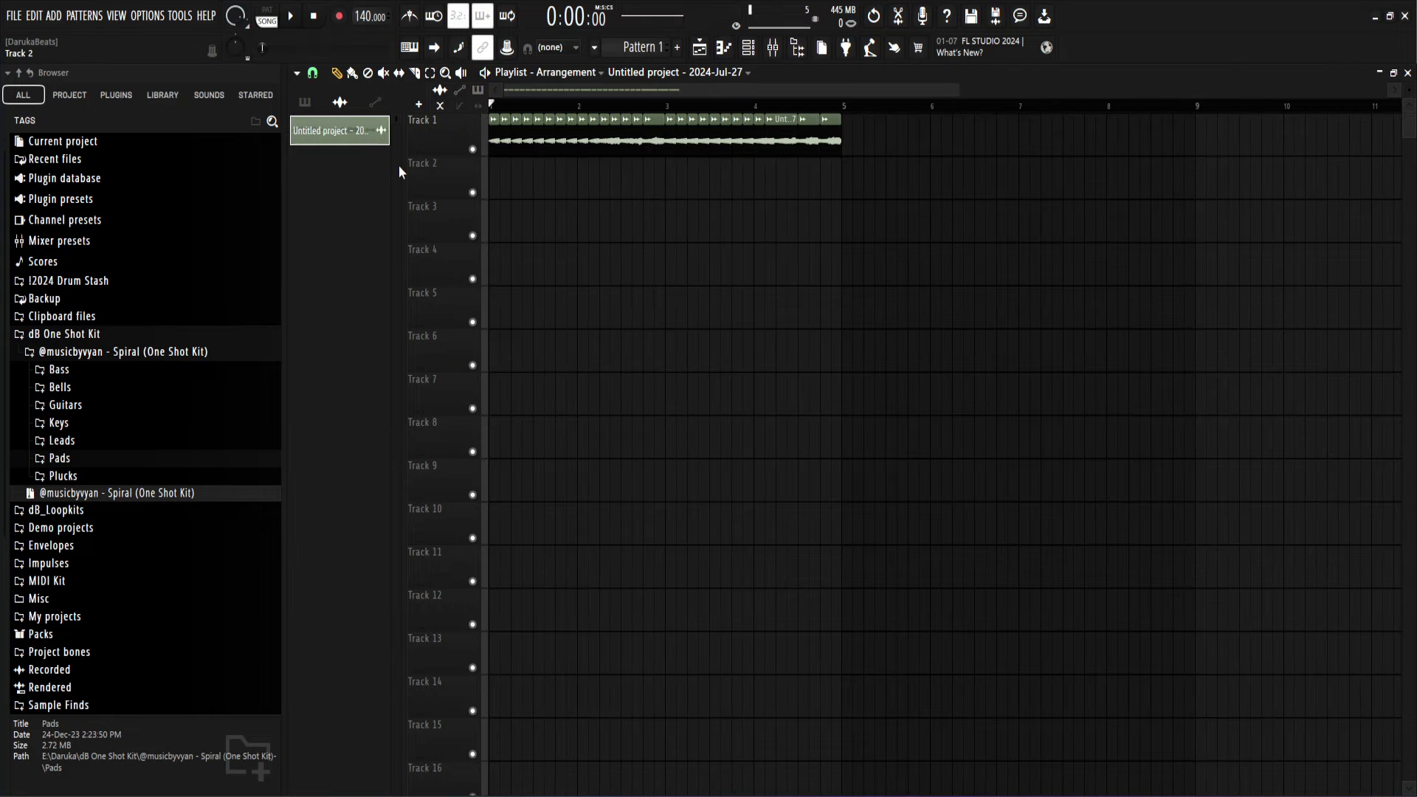
# Step: Select the first ten Track 1 slices, raise their gain to 1.0dB and audition the arrangement
pyautogui.scroll(6, 398, 167)
pyautogui.scroll(-4, 518, 175)
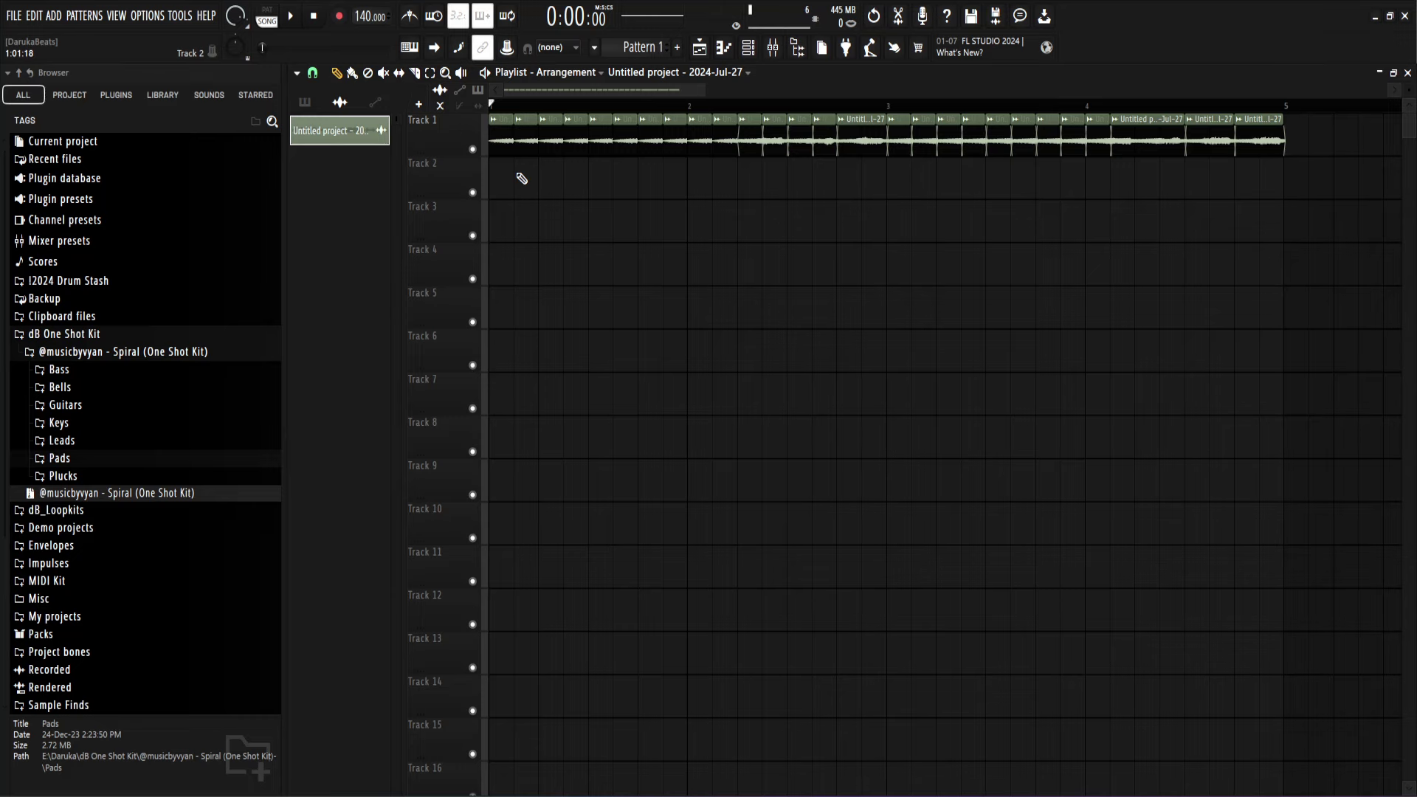
pyautogui.scroll(-2, 522, 179)
pyautogui.press('space')
pyautogui.scroll(4, 502, 192)
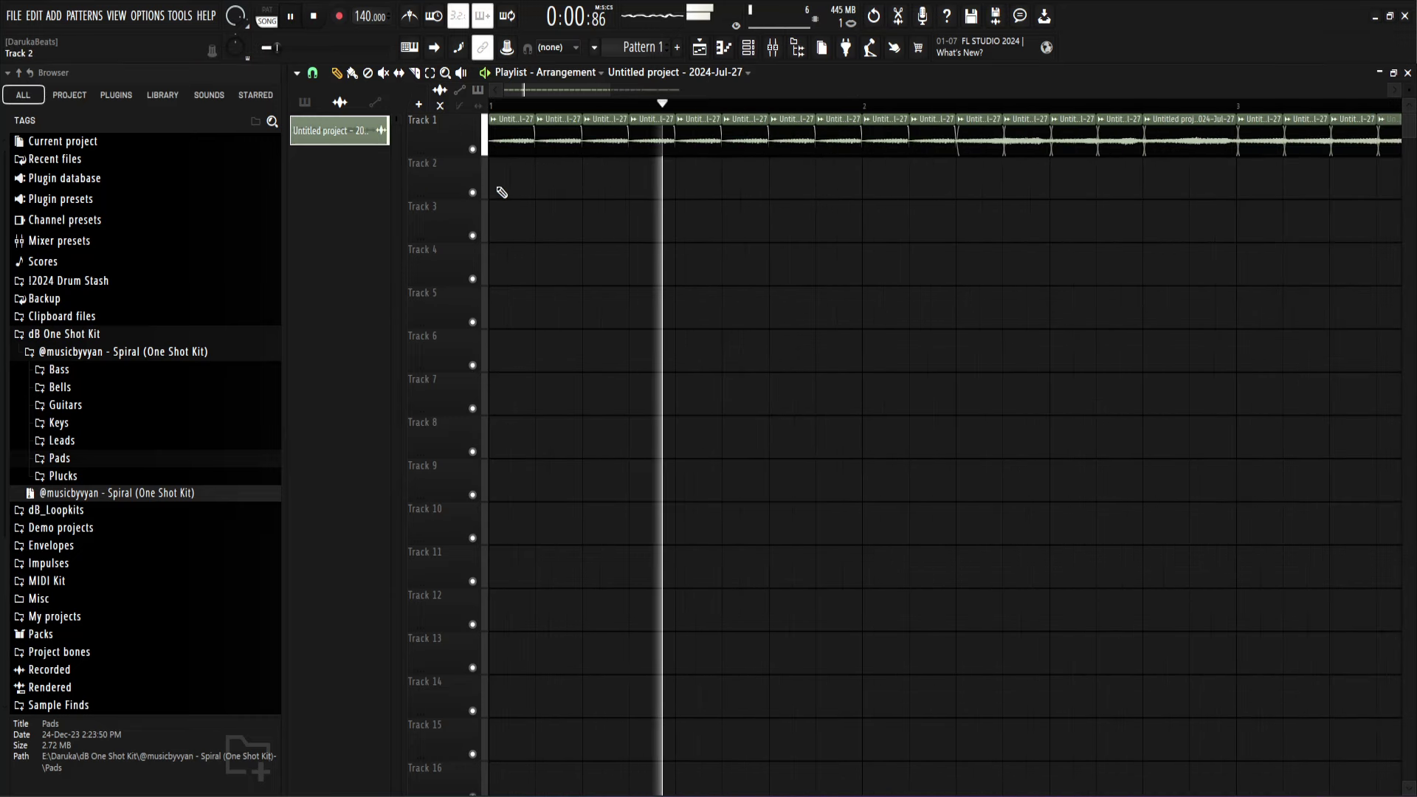
pyautogui.moveTo(516, 165); pyautogui.dragTo(913, 142)
pyautogui.press('space')
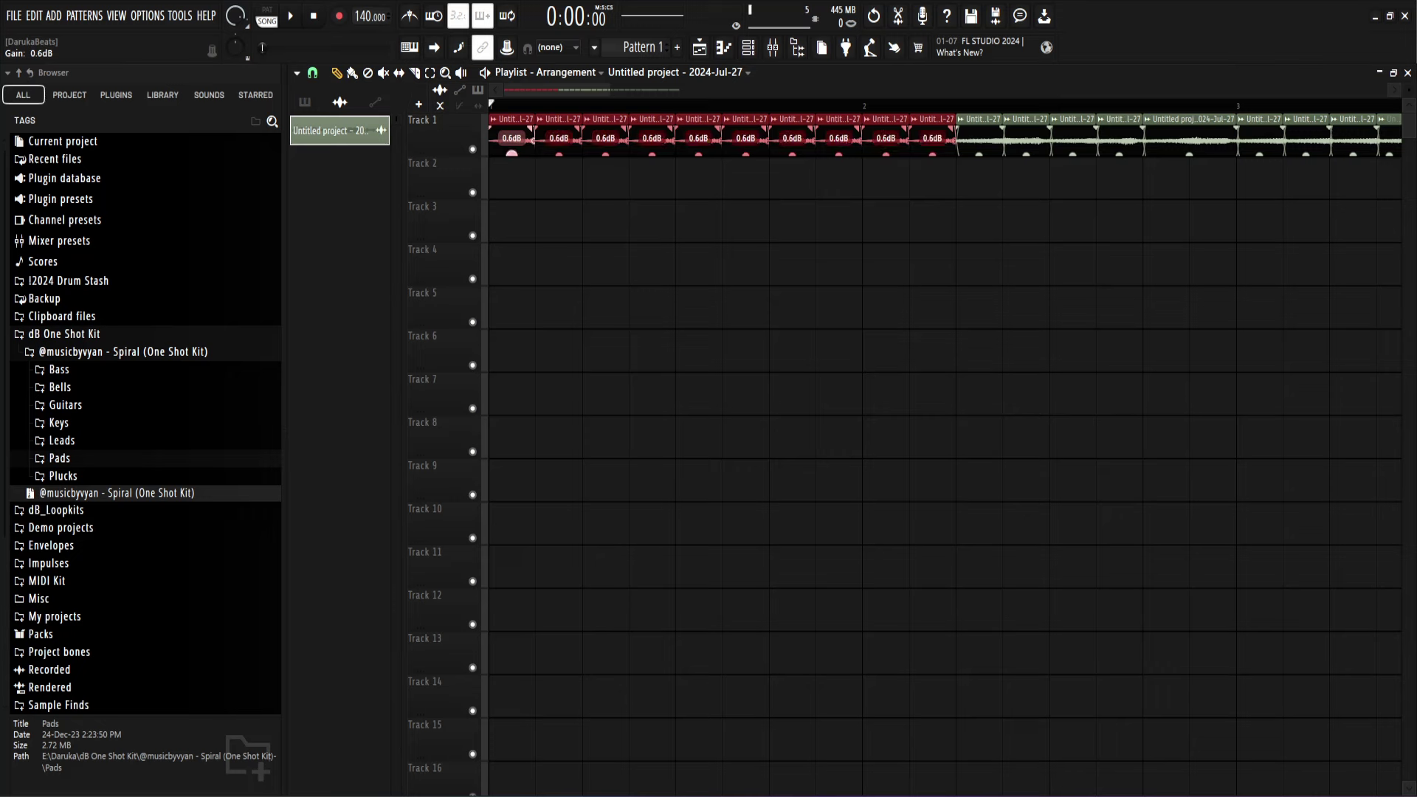
pyautogui.click(511, 151)
pyautogui.press('space')
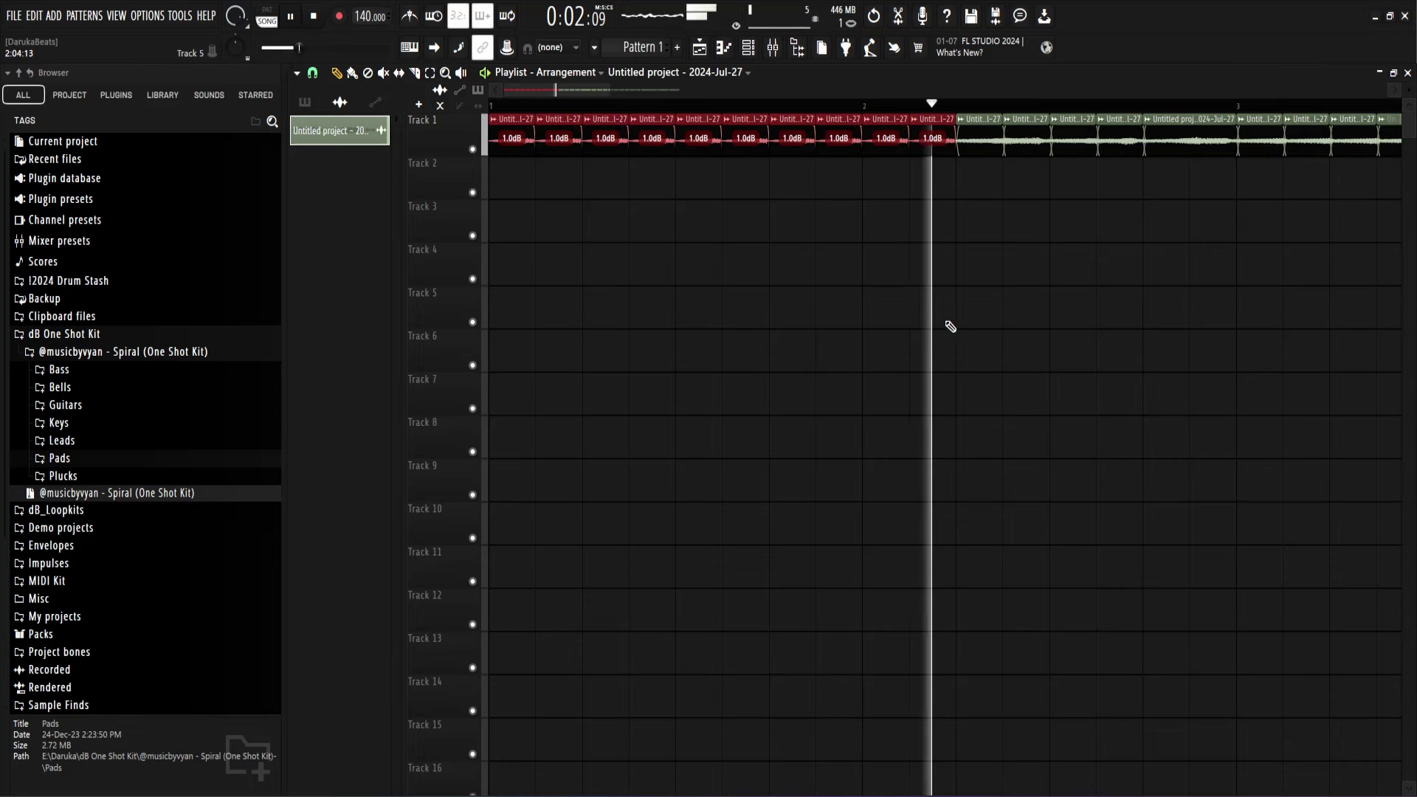
pyautogui.keyDown('ctrl'); pyautogui.click(722, 264); pyautogui.keyUp('ctrl')
pyautogui.scroll(-4, 792, 261)
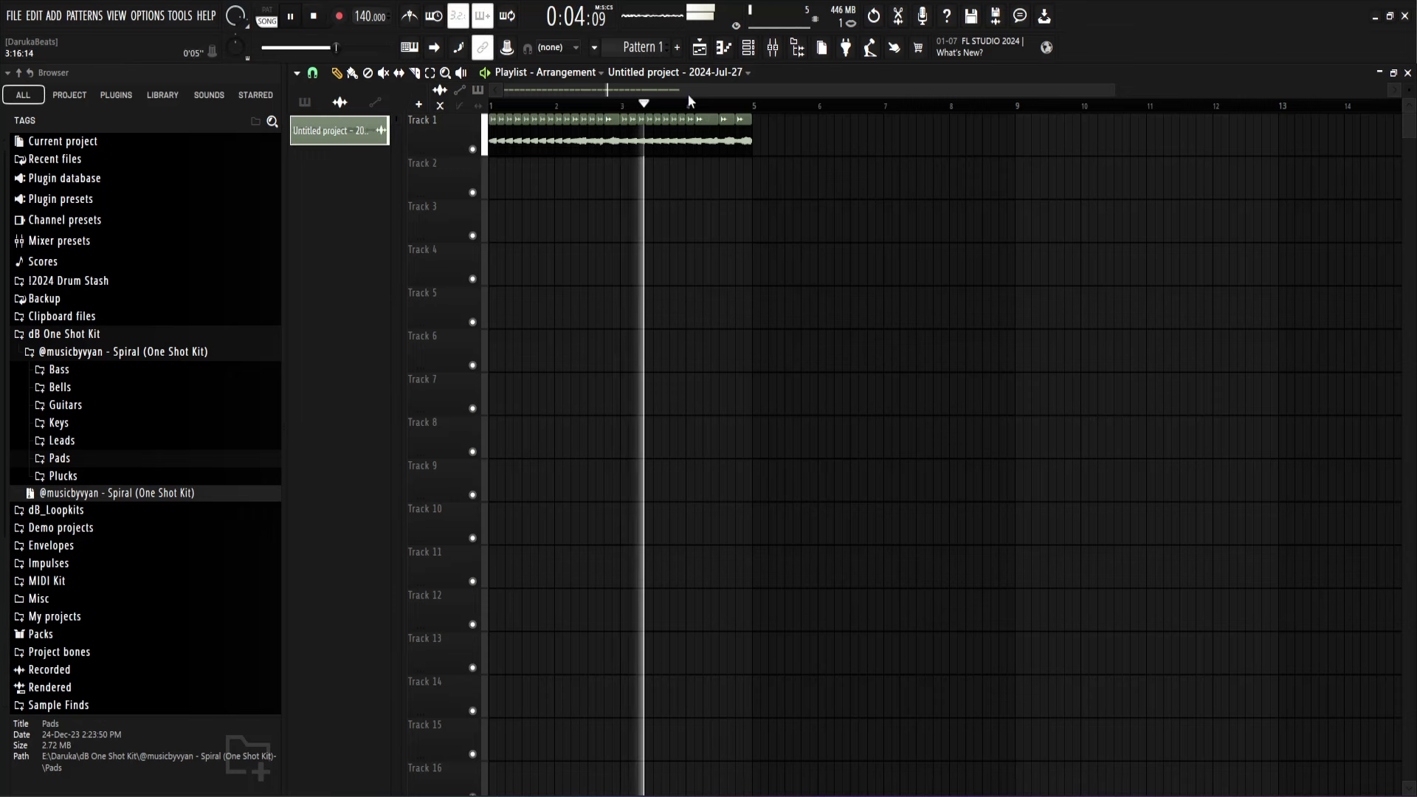
# Step: Collapse the dB One Shot Kit folder and browse Sample Kits, !2024, Cymatics to the ABYSS preview pack's Melody Loop Collection, stopping playback
pyautogui.click(86, 351)
pyautogui.click(81, 334)
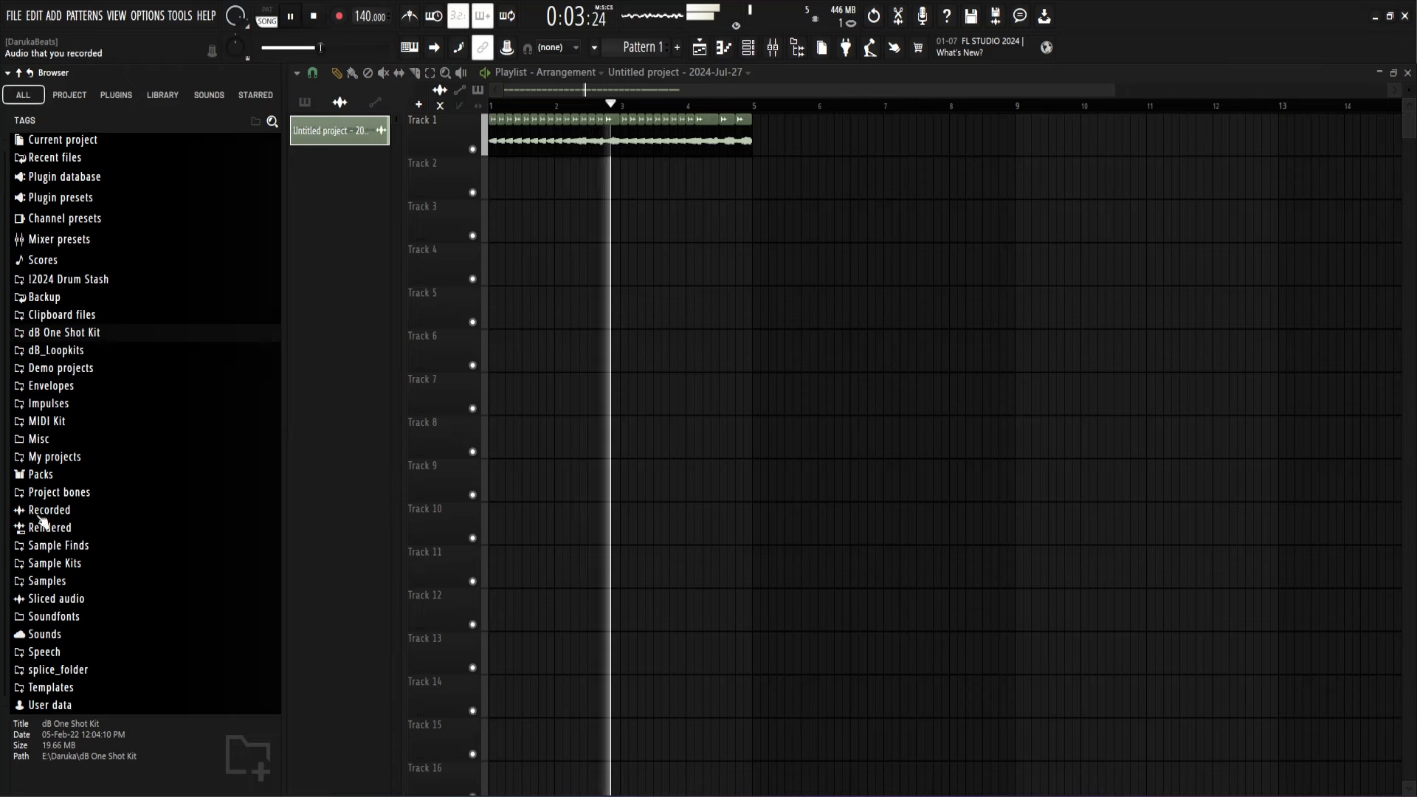
pyautogui.click(50, 566)
pyautogui.scroll(-5, 51, 568)
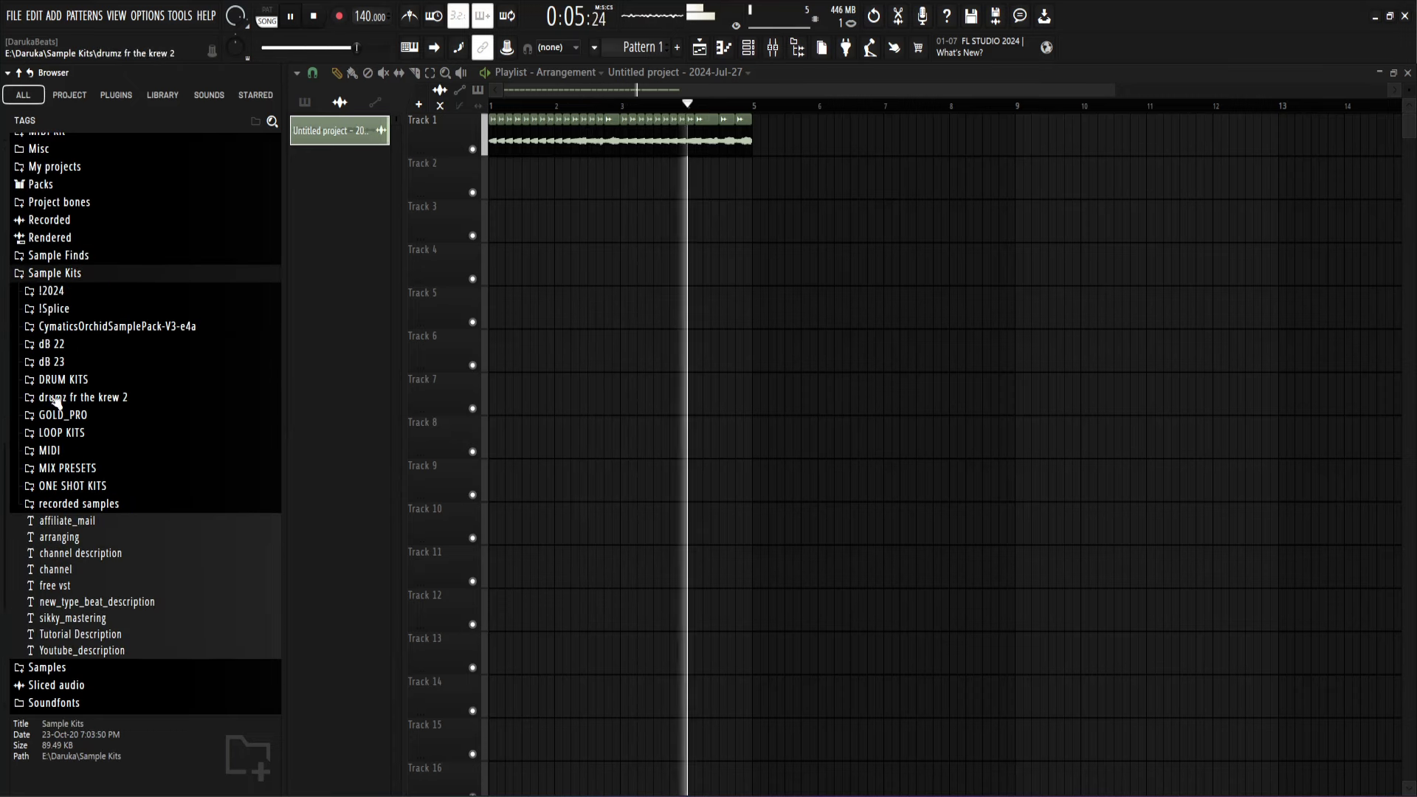
pyautogui.click(53, 289)
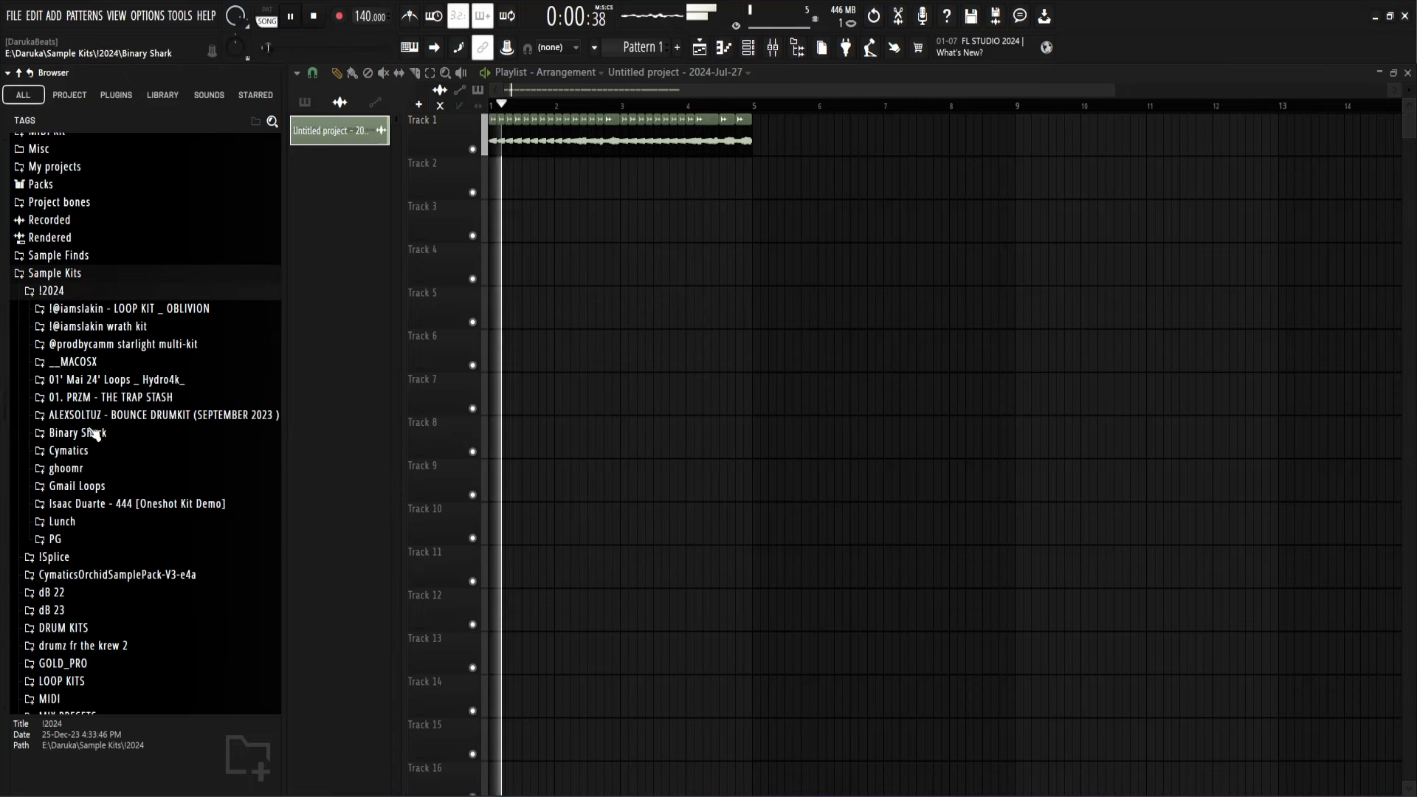
pyautogui.click(81, 452)
pyautogui.scroll(-4, 81, 454)
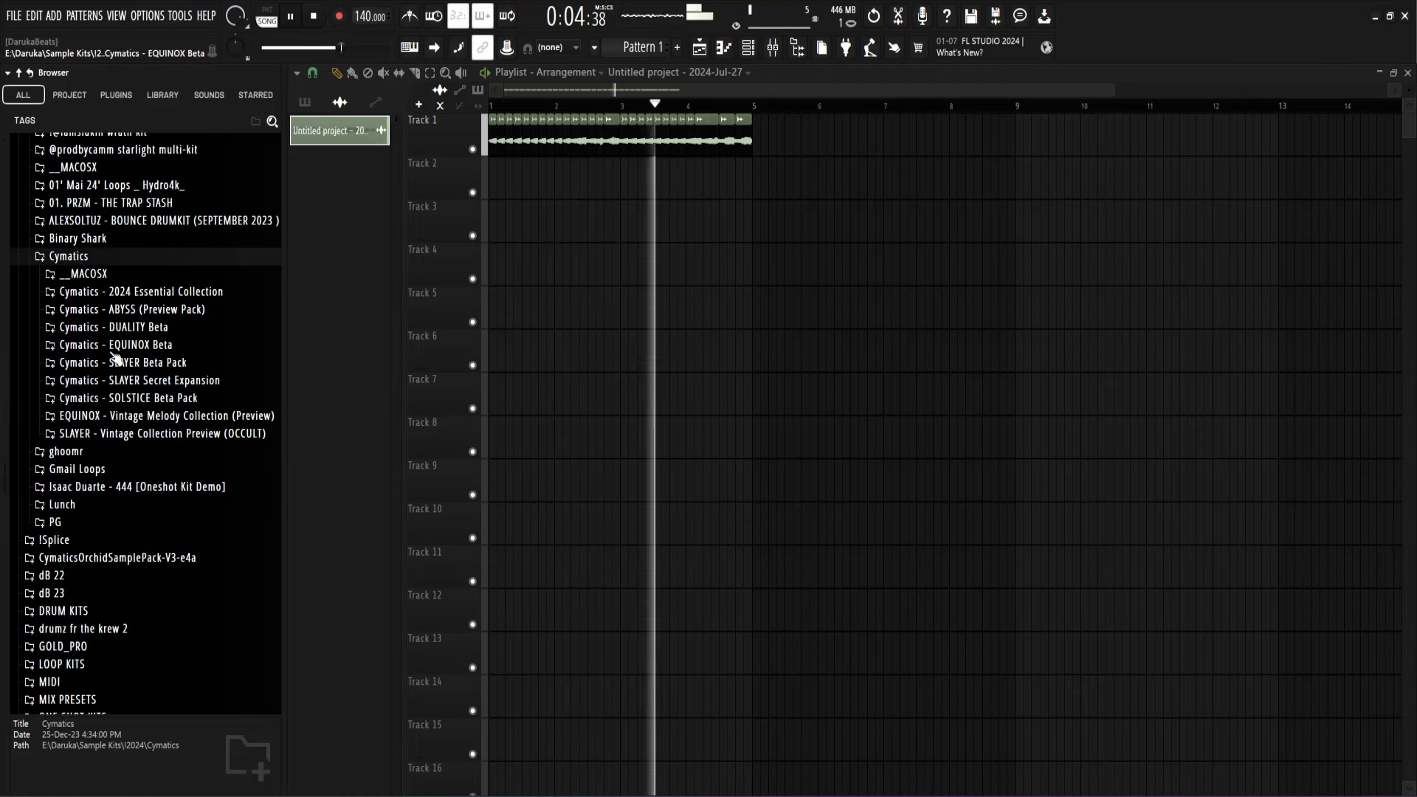
pyautogui.click(135, 310)
pyautogui.press('space')
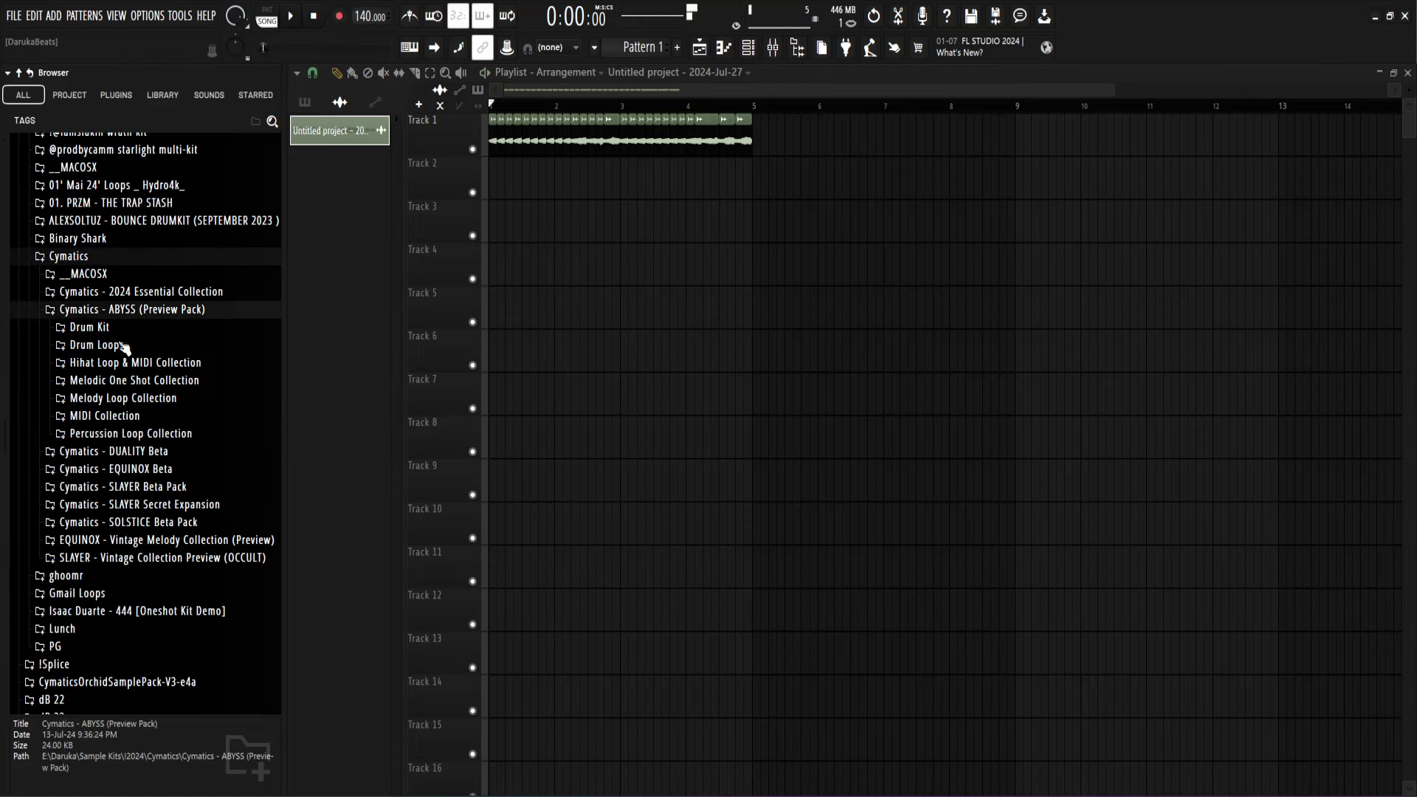
pyautogui.click(121, 401)
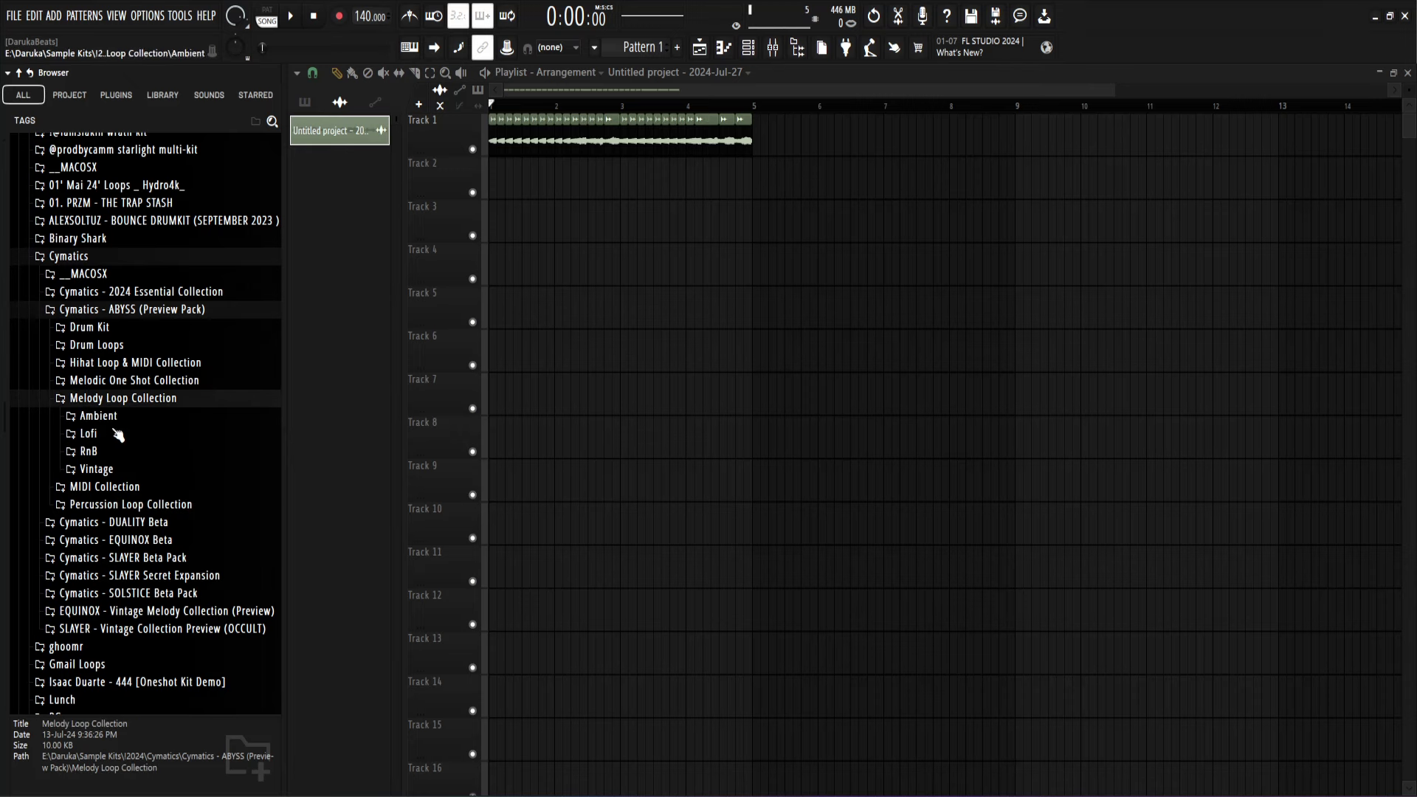
# Step: Open the Lofi loop folder and audition the Airways, Back Around and Coffee In Bed loops
pyautogui.click(89, 434)
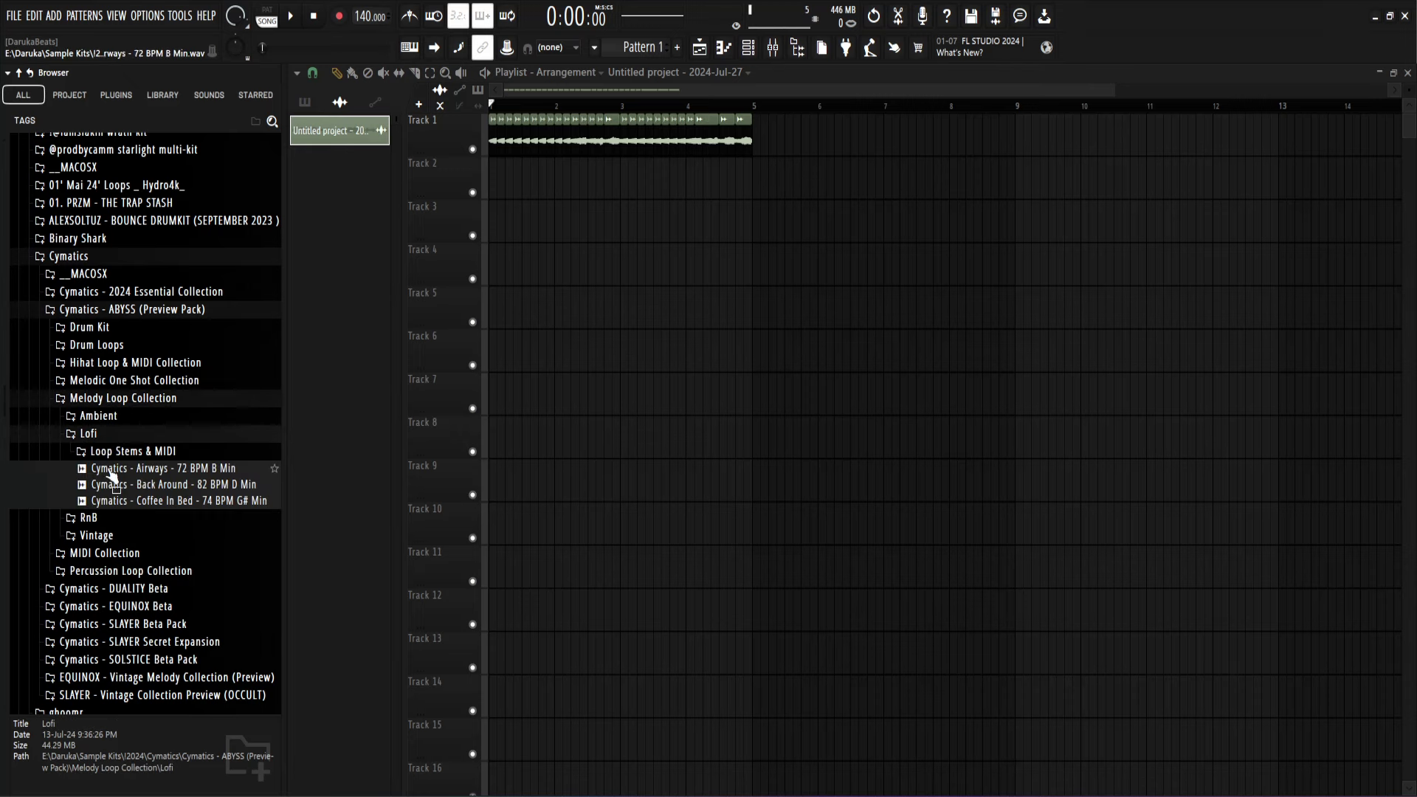
pyautogui.click(111, 472)
pyautogui.click(138, 485)
pyautogui.click(140, 502)
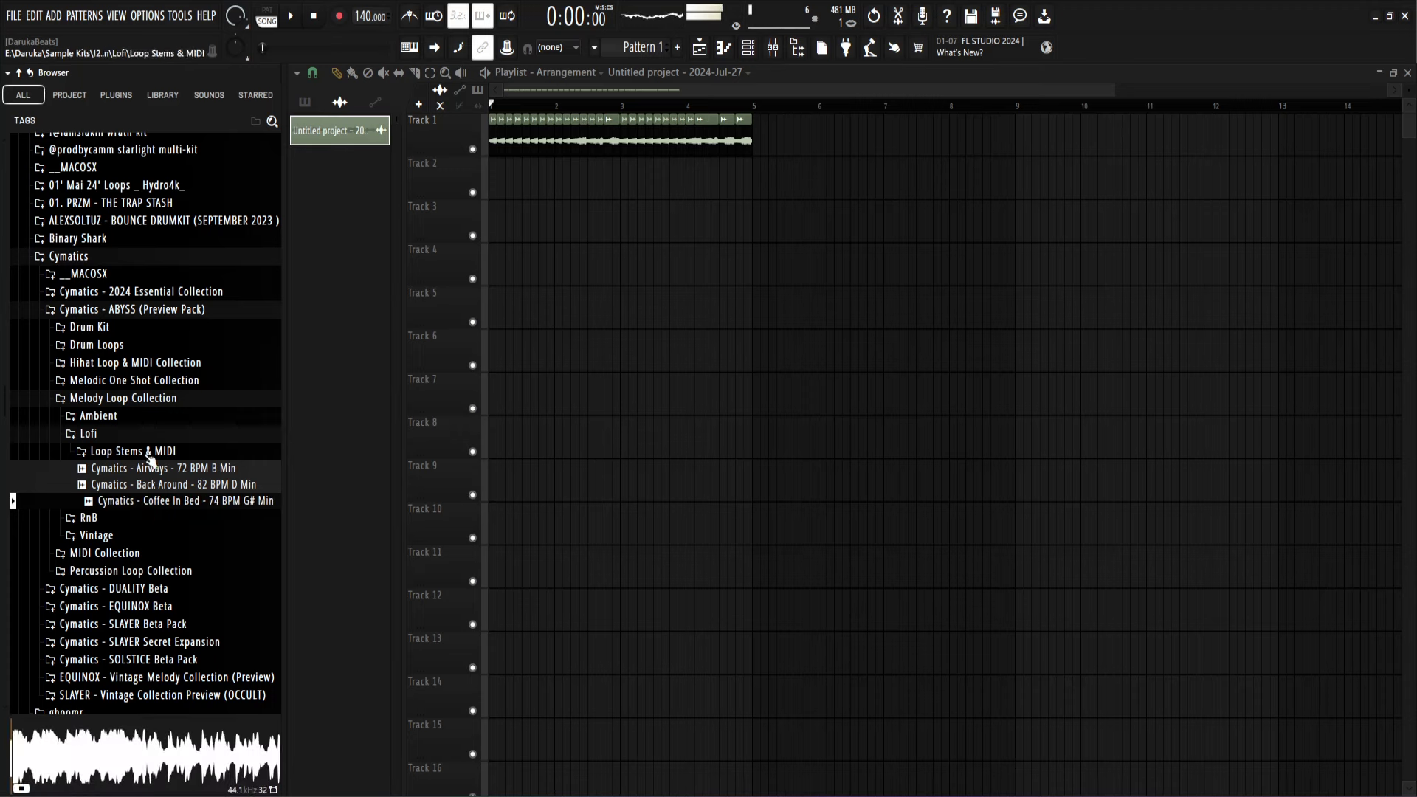
# Step: Audition the City Fog, Dwindle and Where To Now loops in the Ambient folder, and collapse that folder
pyautogui.click(100, 415)
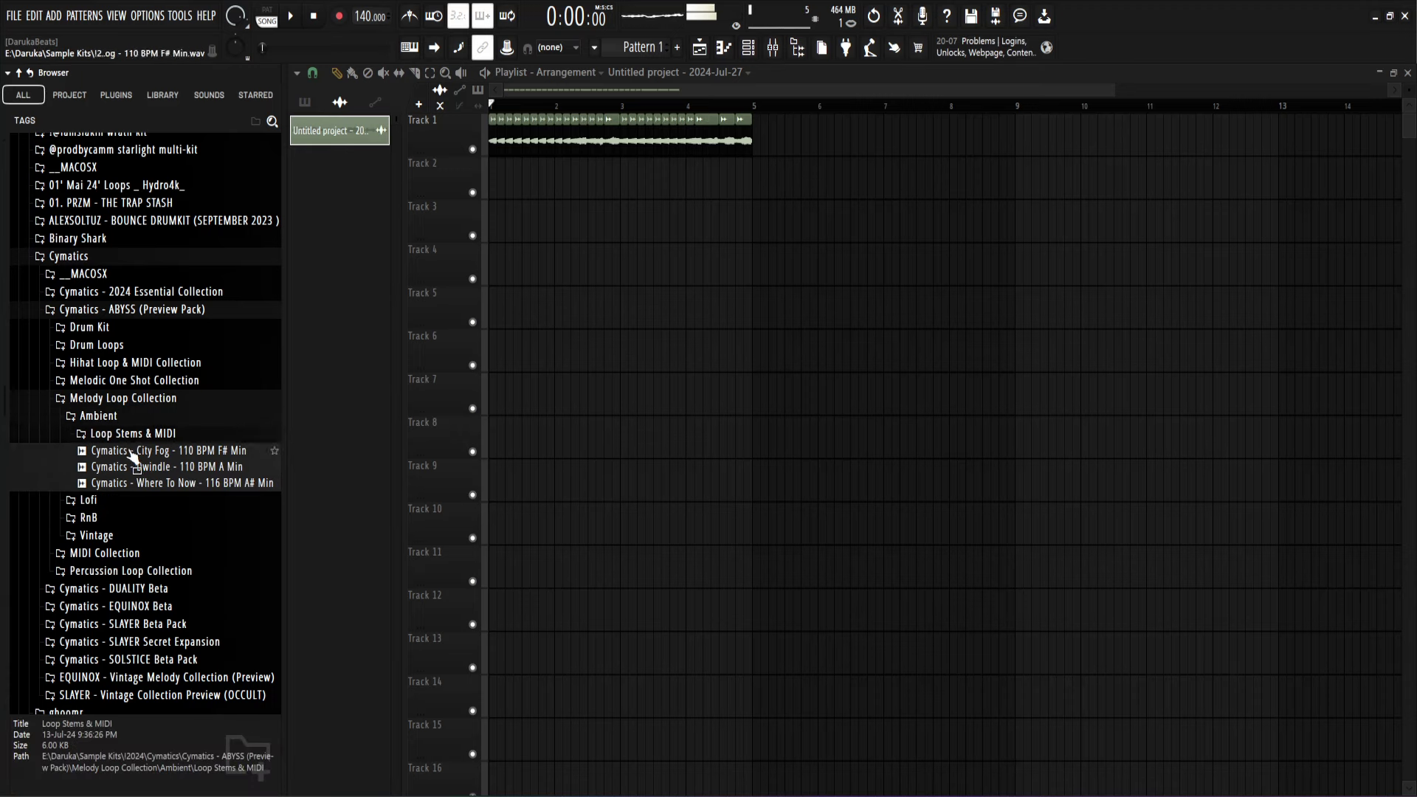
pyautogui.click(131, 452)
pyautogui.click(147, 470)
pyautogui.click(160, 484)
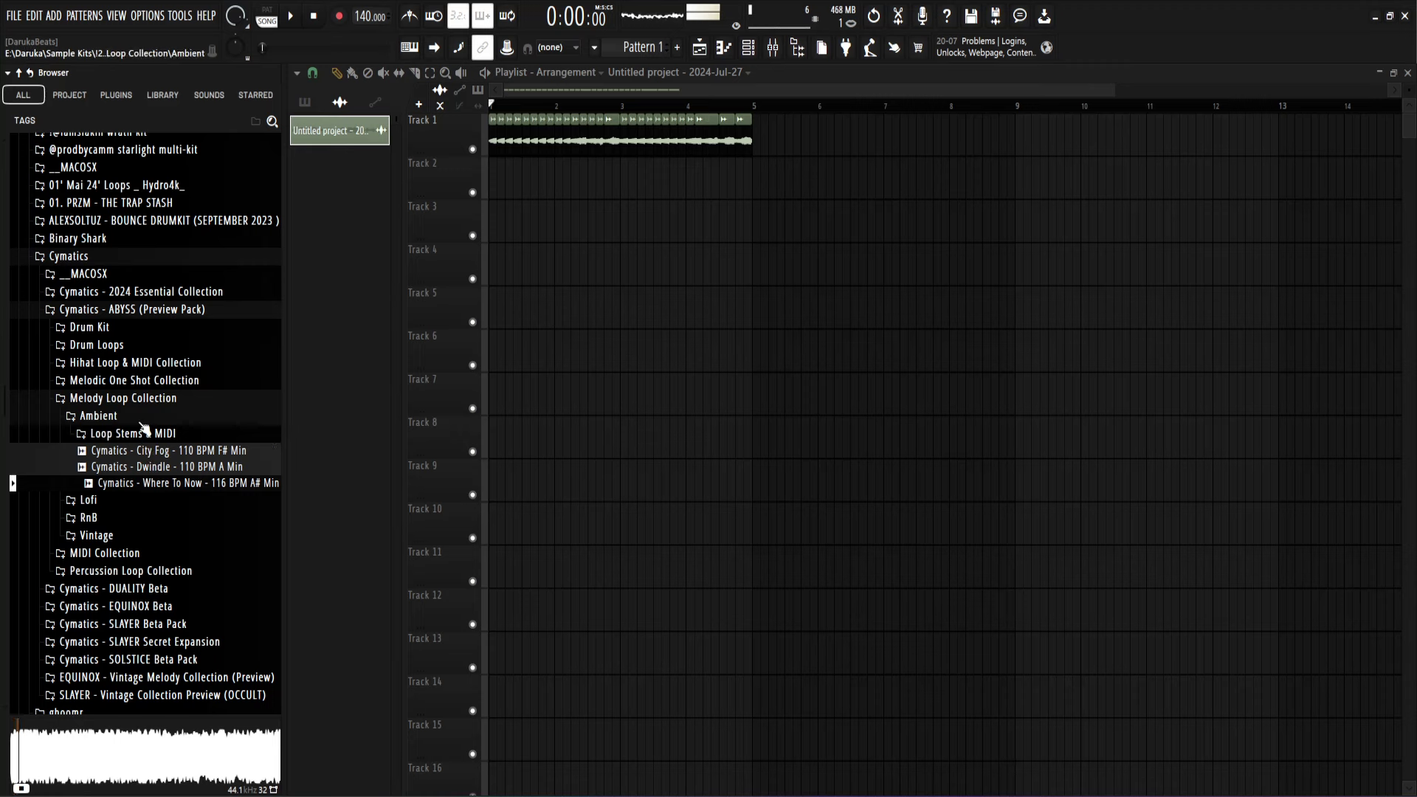
pyautogui.click(143, 421)
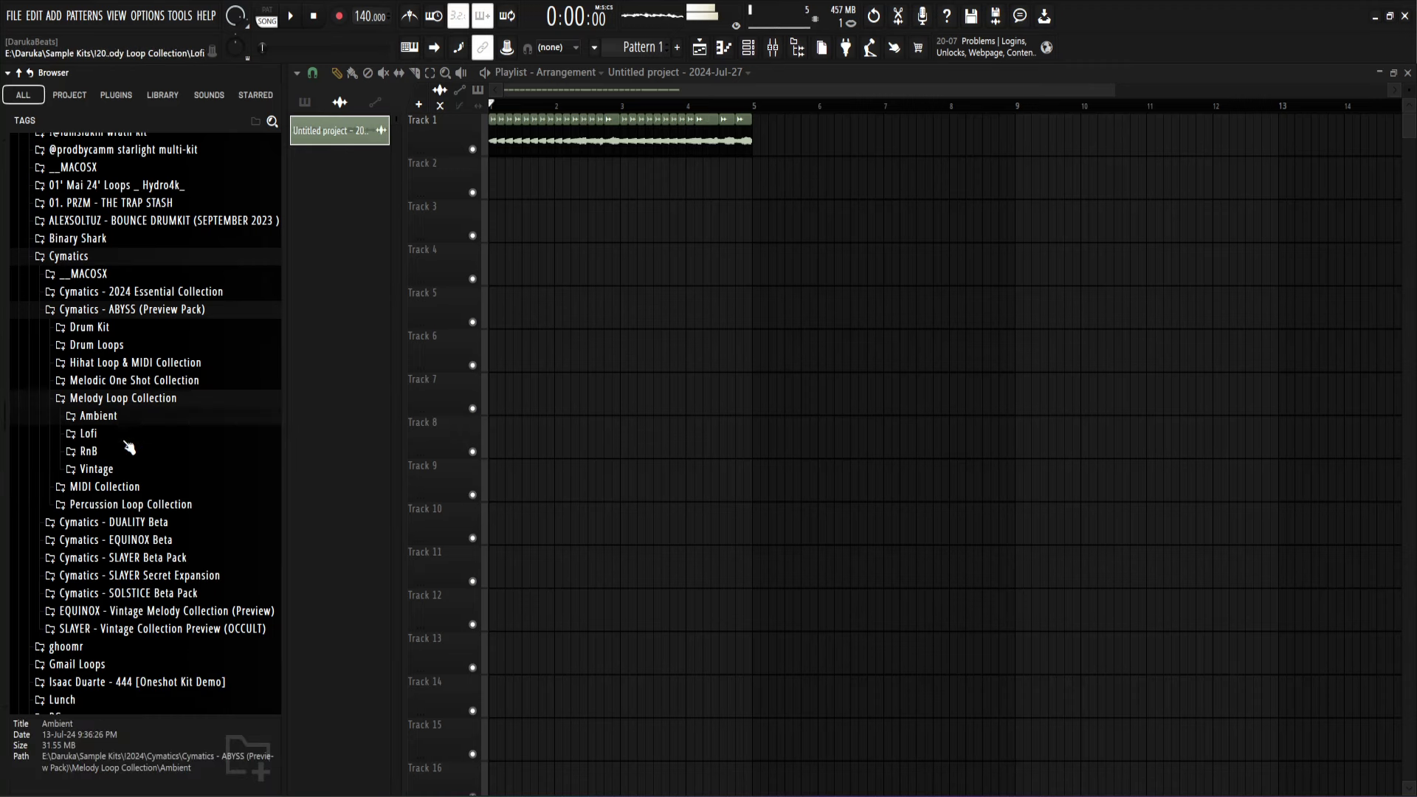
# Step: Audition the Ace Of Hearts, Because Of You and Ziplock loops in the RnB folder, and collapse that folder
pyautogui.click(88, 451)
pyautogui.click(136, 486)
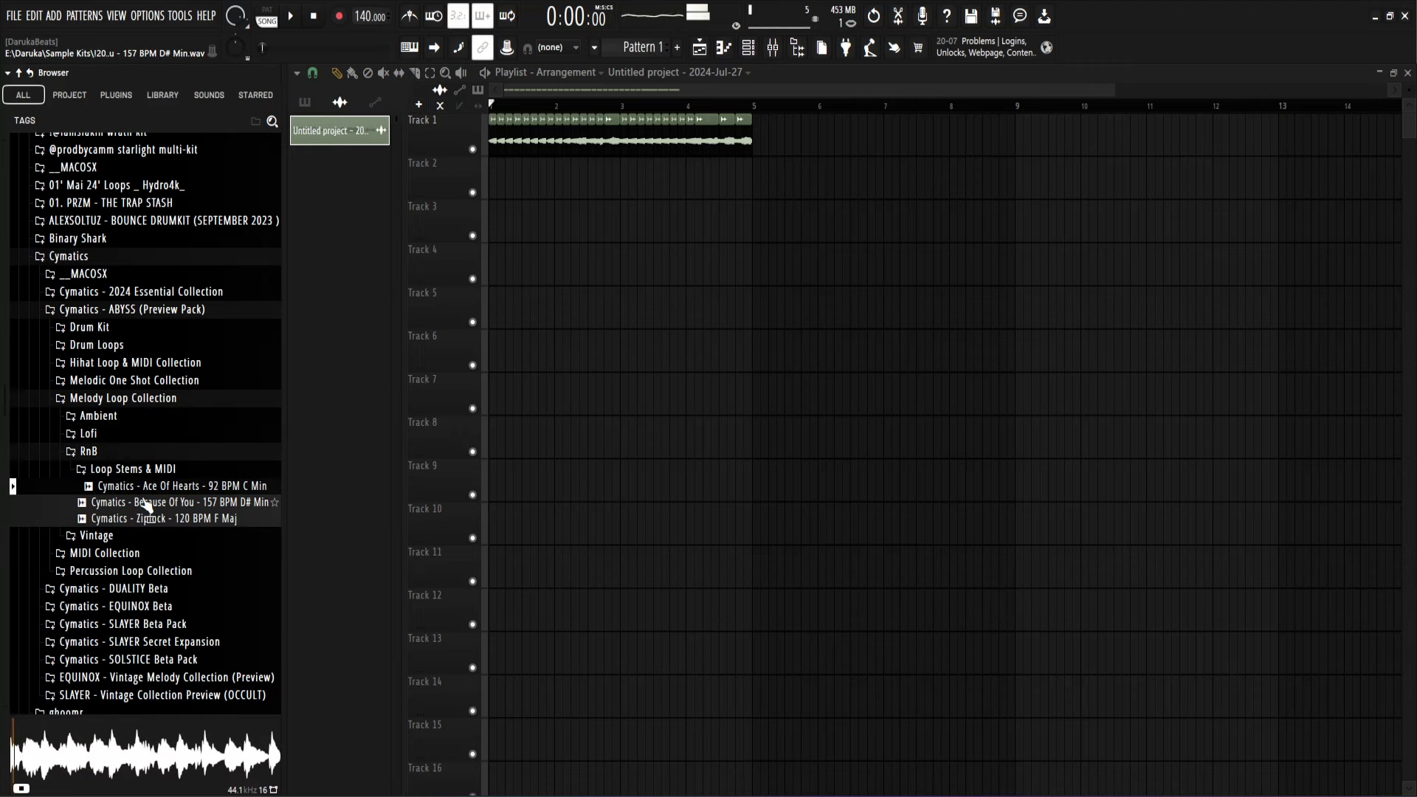
pyautogui.press('Down')
pyautogui.press('Down')
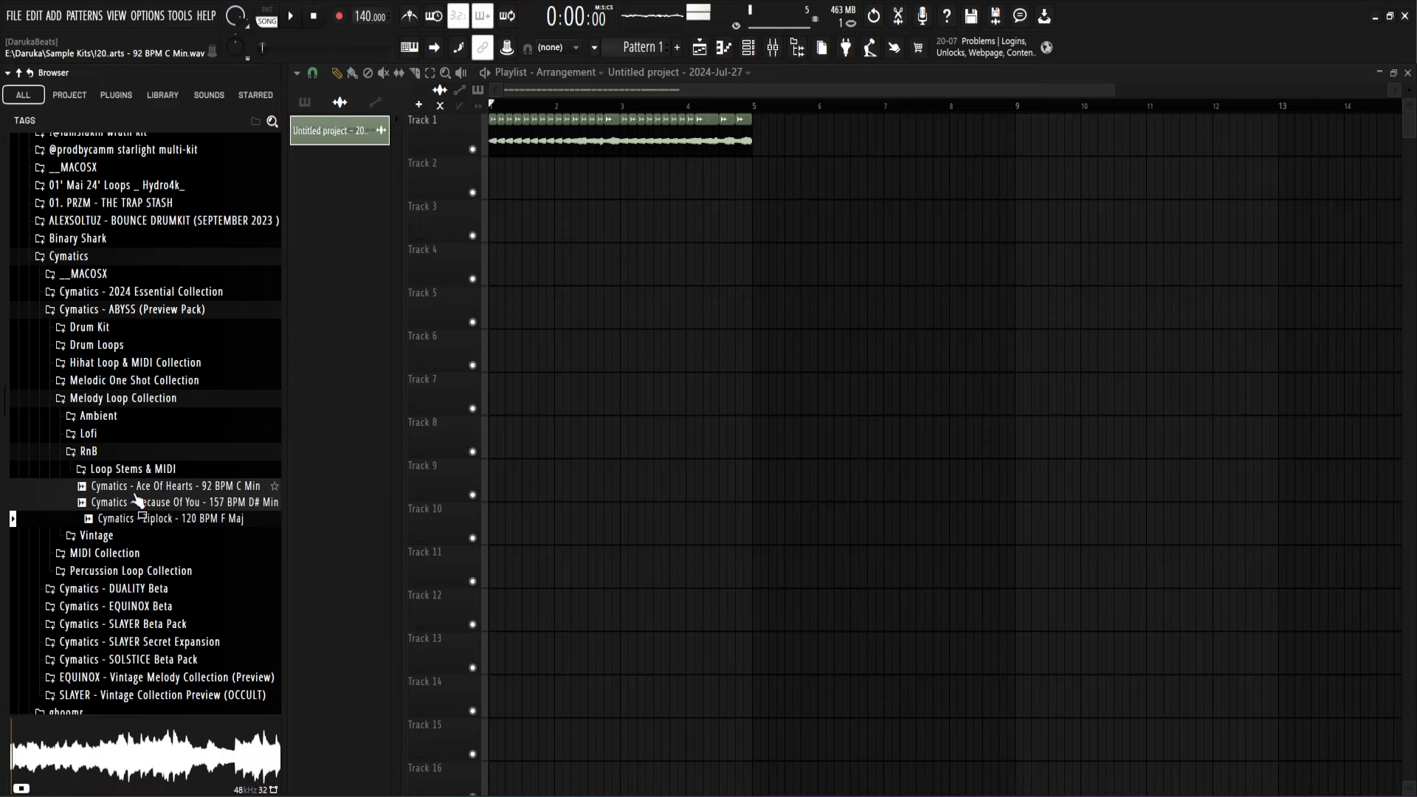
pyautogui.press('Up')
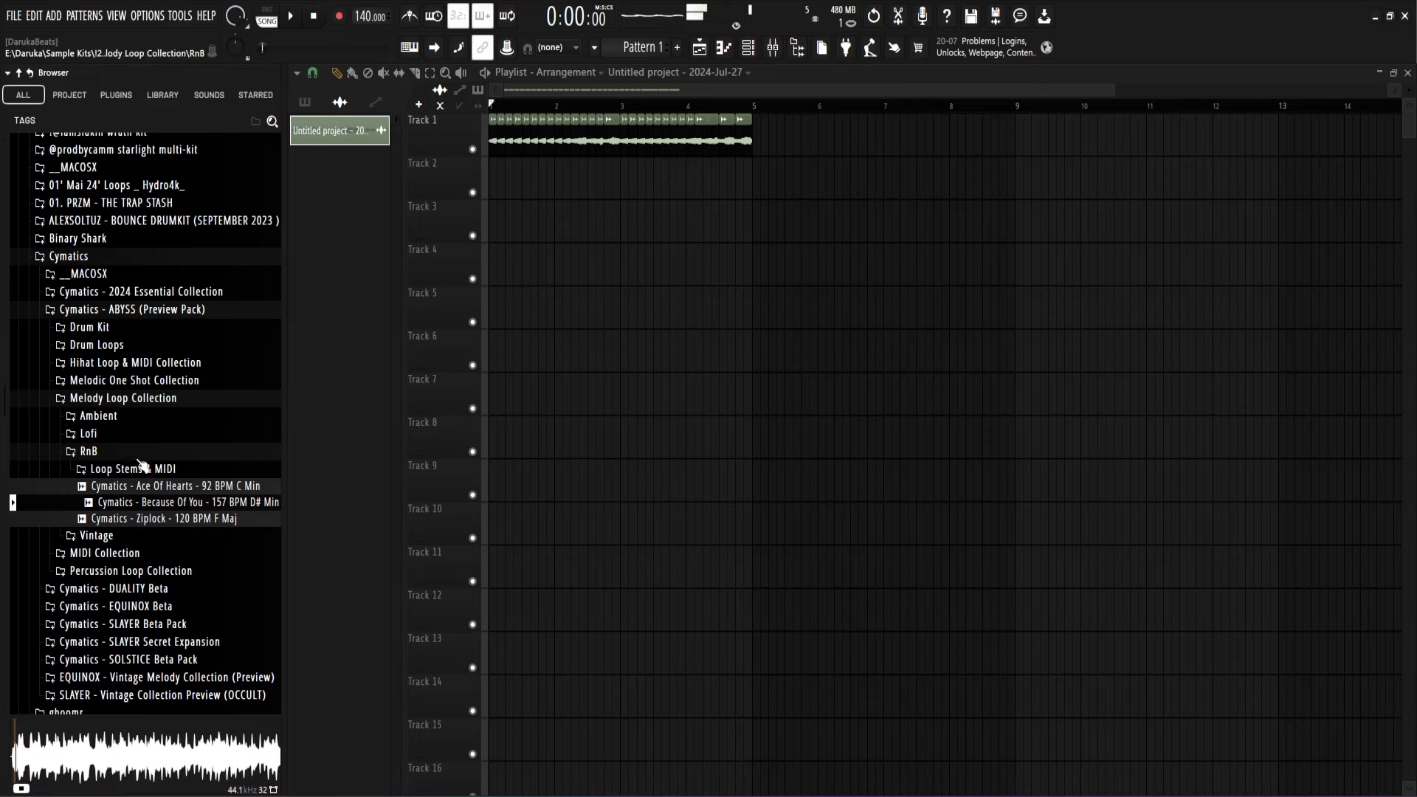
pyautogui.click(143, 485)
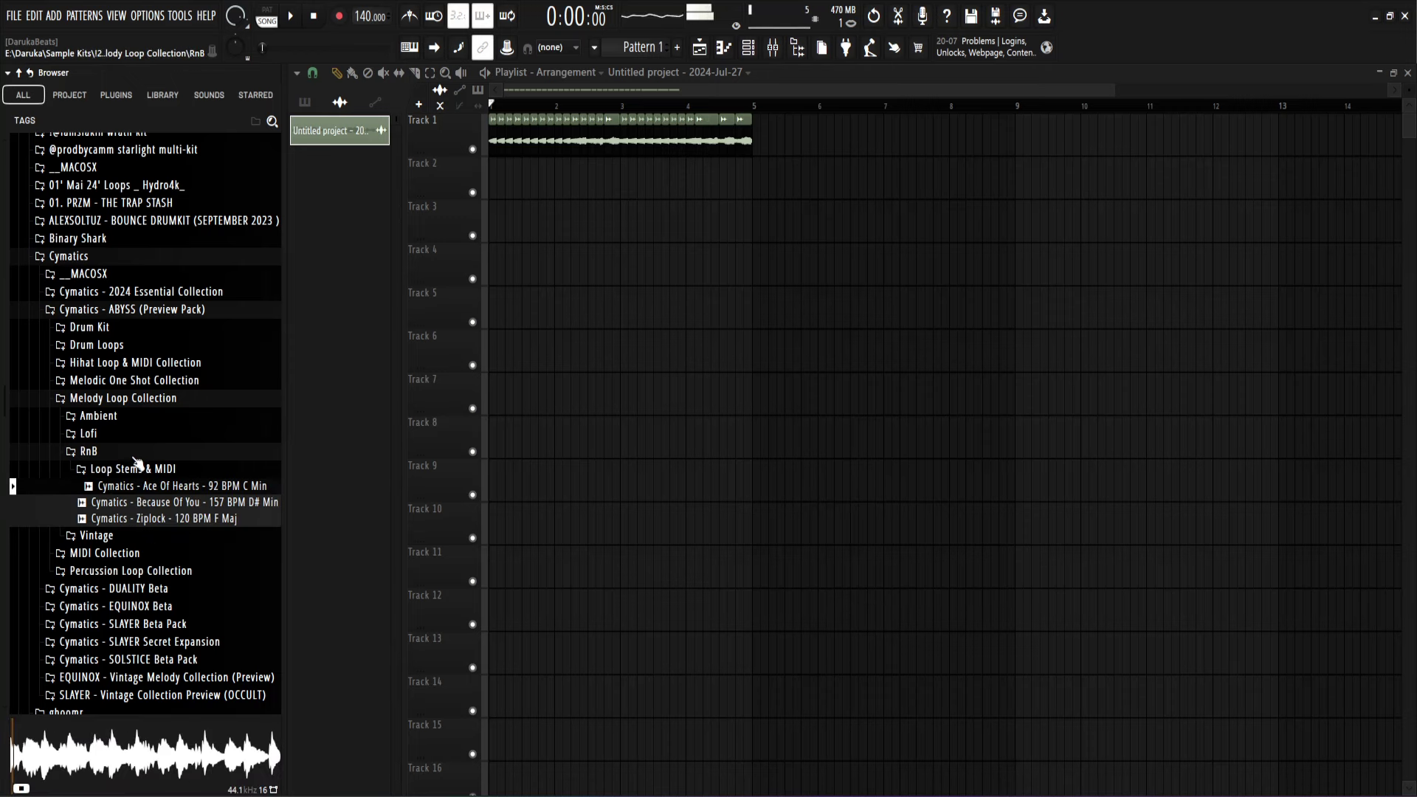
pyautogui.click(135, 453)
# Step: Open the Vintage loop folder and audition the Amulet and Duke loops, ending on Amulet
pyautogui.click(131, 471)
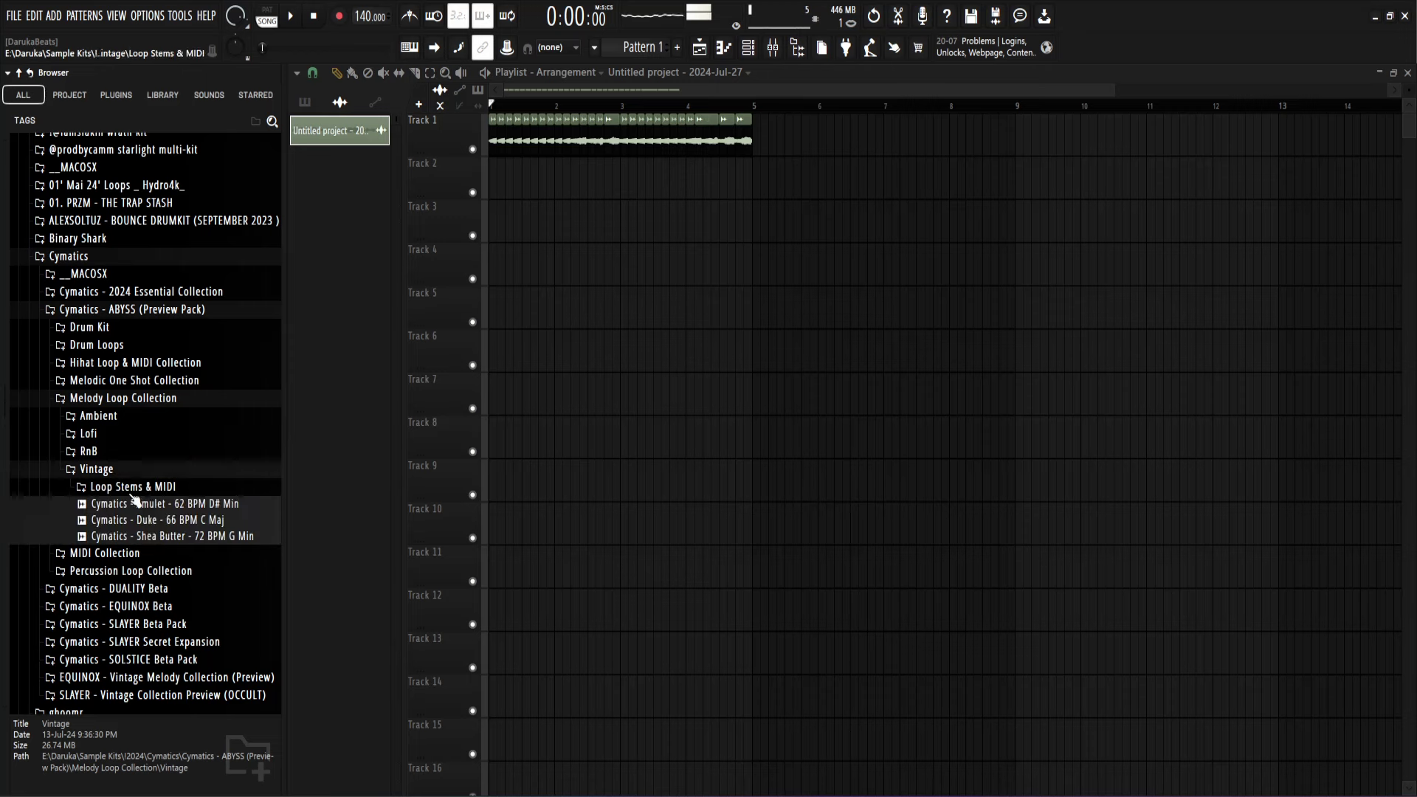
pyautogui.click(150, 505)
pyautogui.click(155, 521)
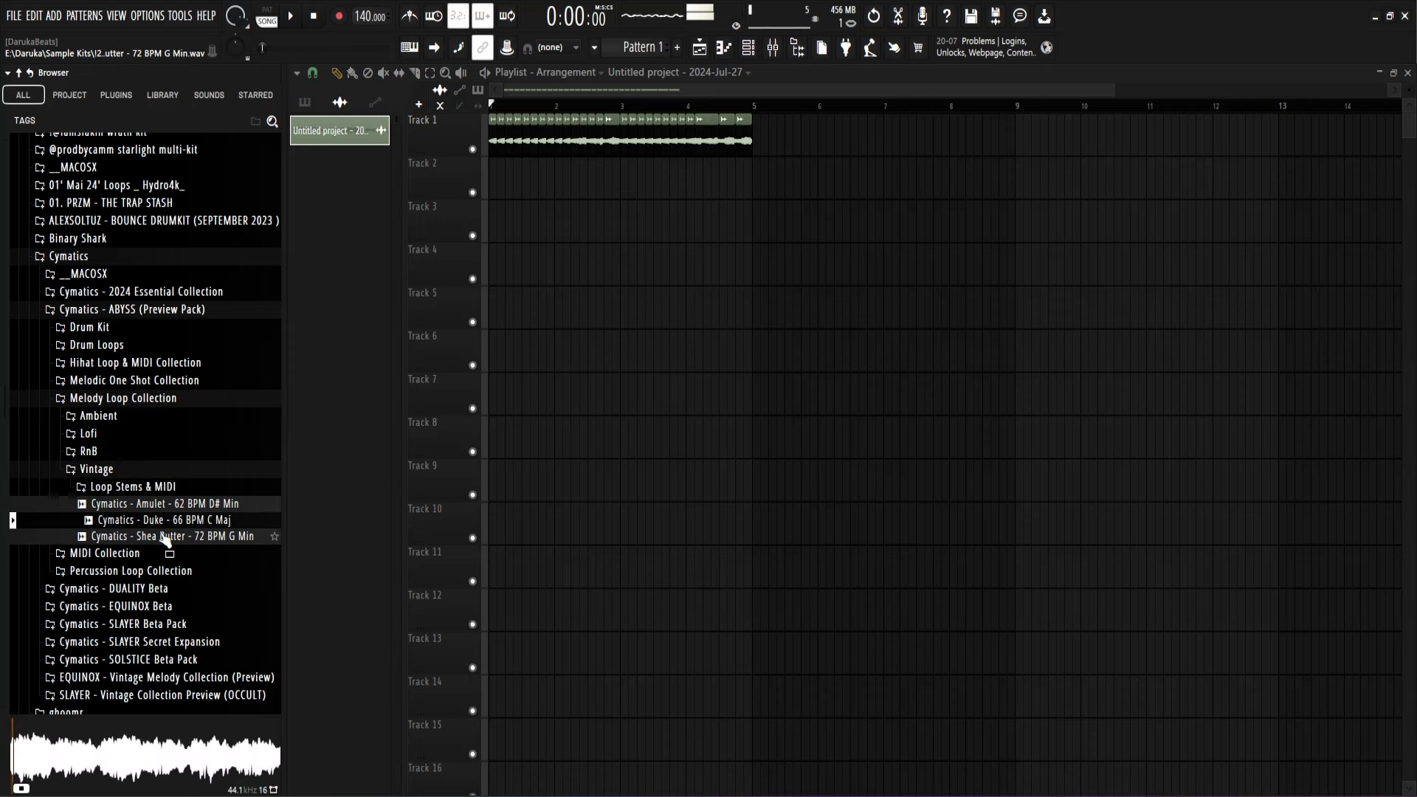
pyautogui.click(168, 504)
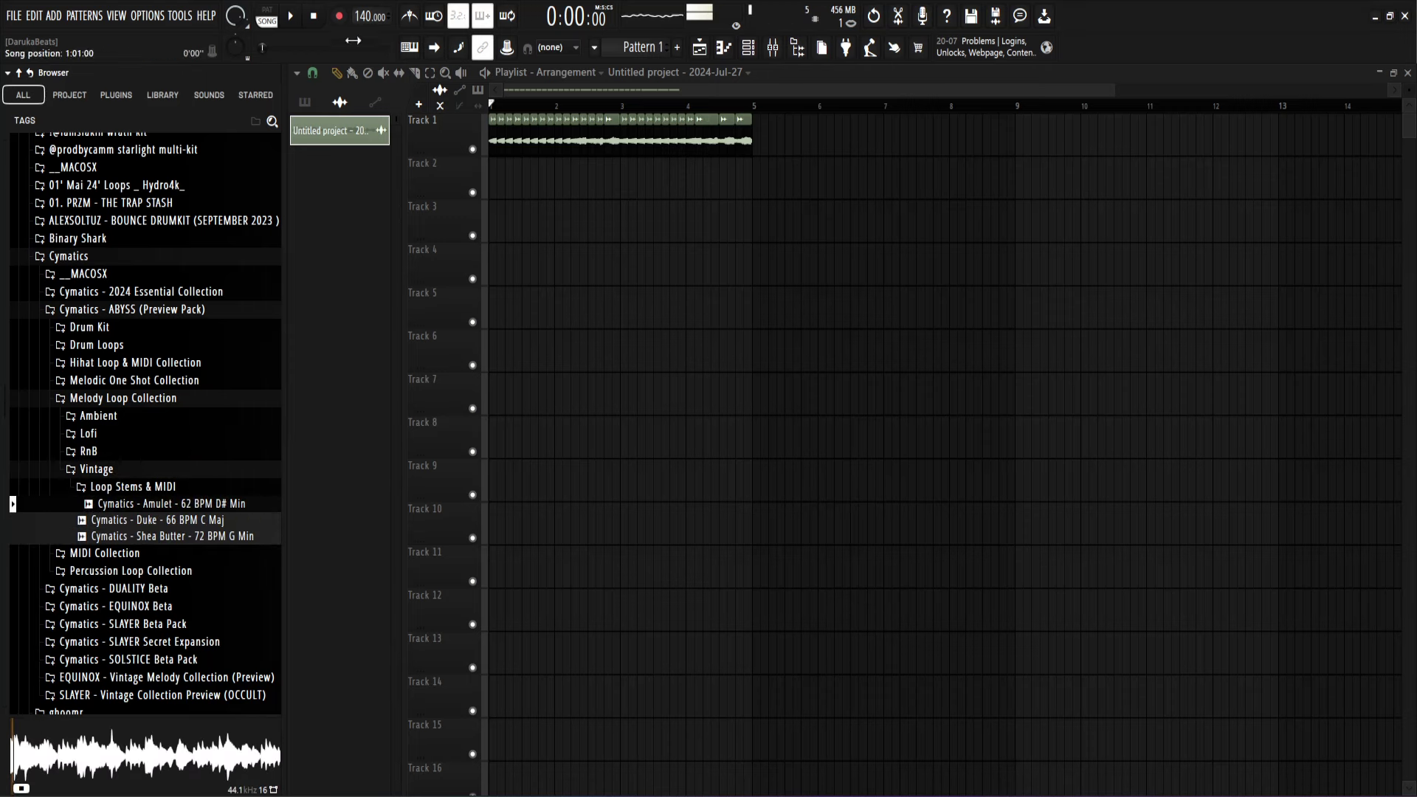
pyautogui.rightClick(369, 15)
pyautogui.click(636, 196)
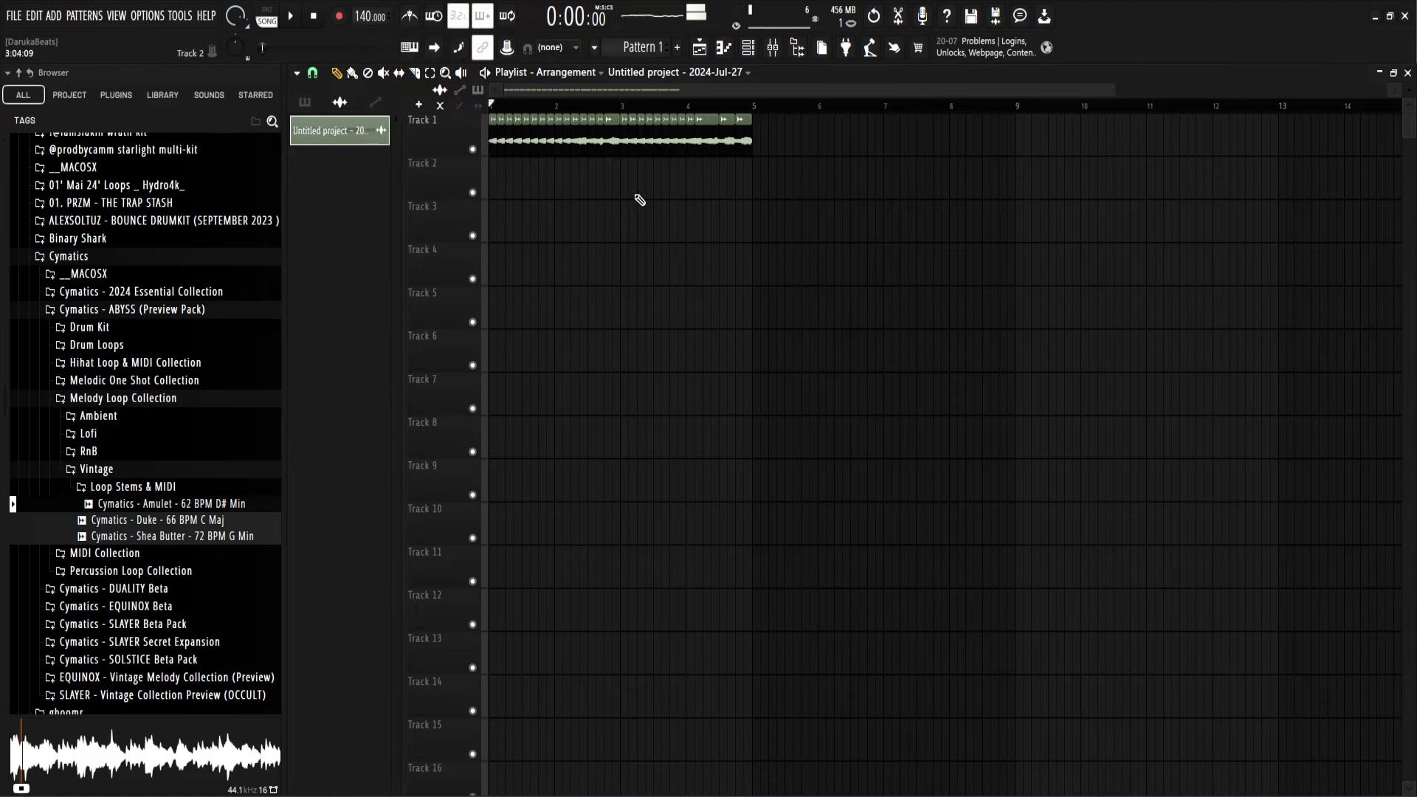
# Step: Change the time-stretching mode of the recorded sample clip on Track 1 and close its settings
pyautogui.doubleClick(614, 140)
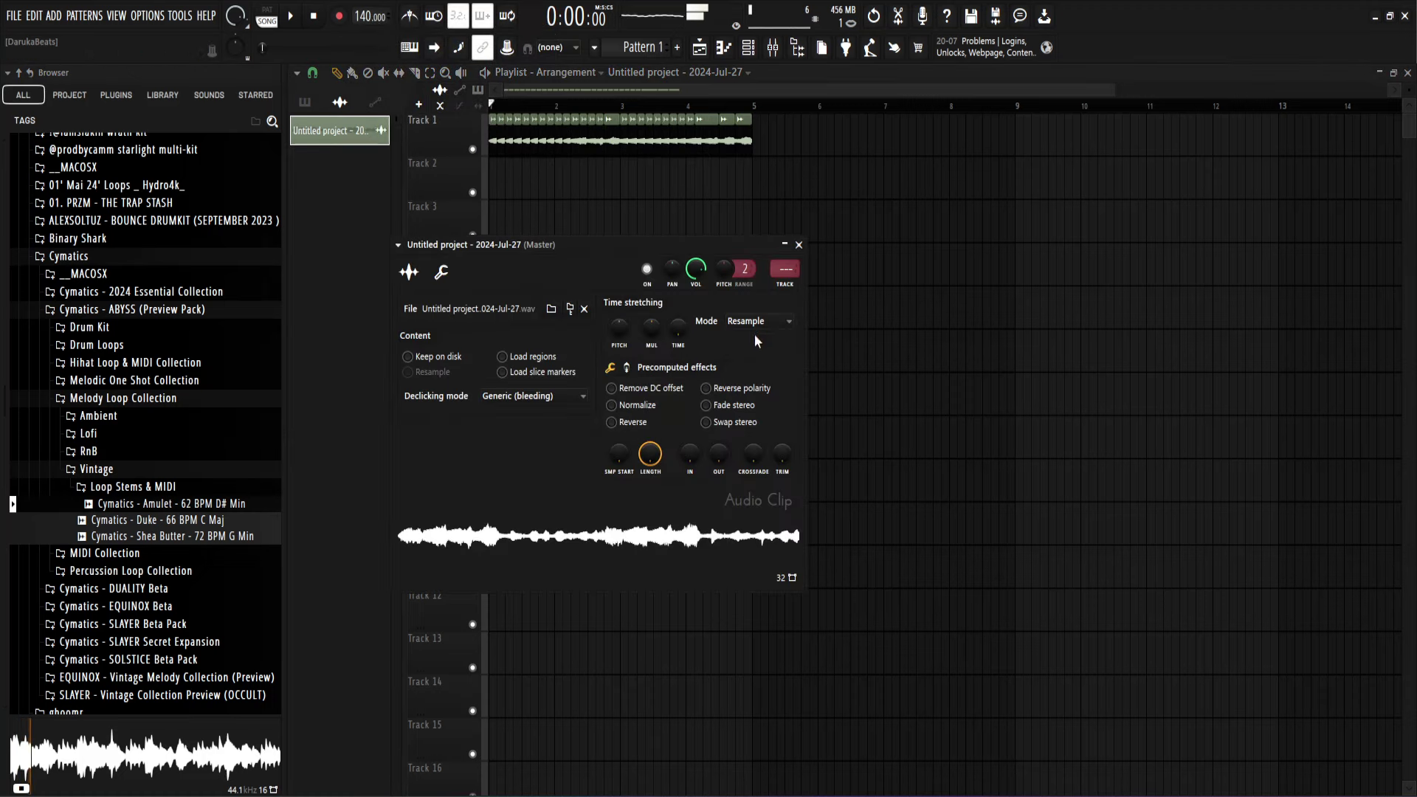
pyautogui.click(755, 323)
pyautogui.click(747, 369)
pyautogui.click(799, 245)
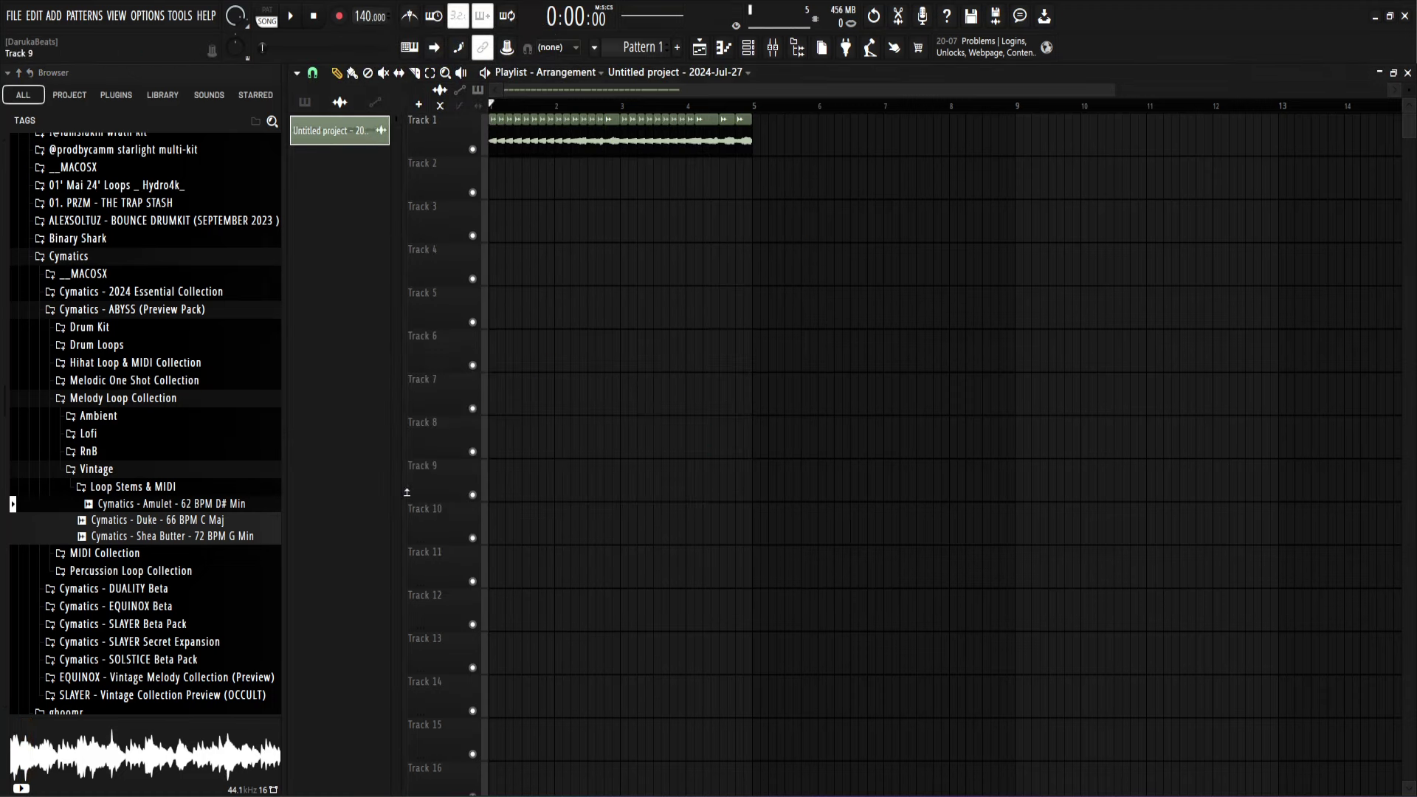
# Step: Audition the Shea Butter loop, open its folder under Loop Stems & MIDI, and widen the browser to show the full stem names
pyautogui.click(178, 504)
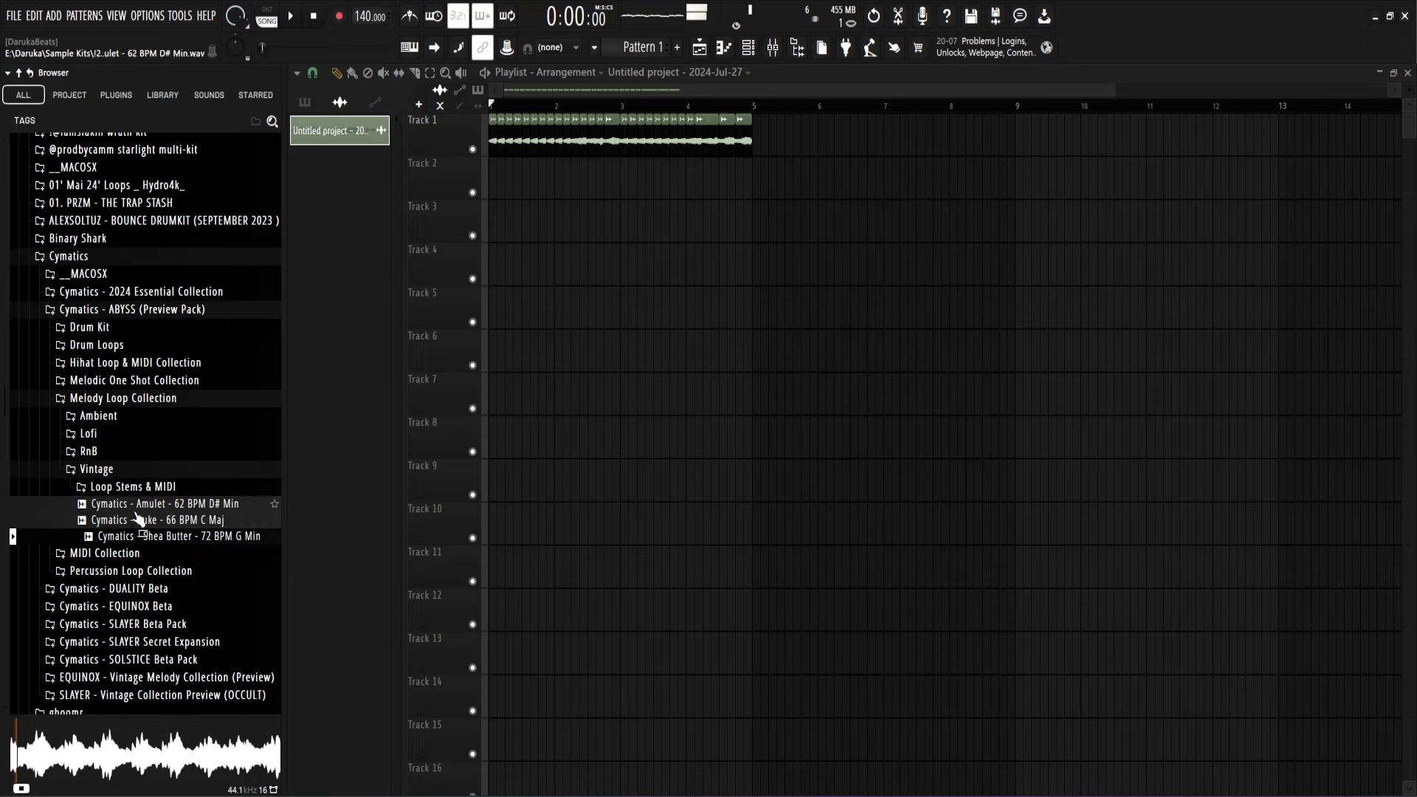
pyautogui.click(123, 488)
pyautogui.click(147, 540)
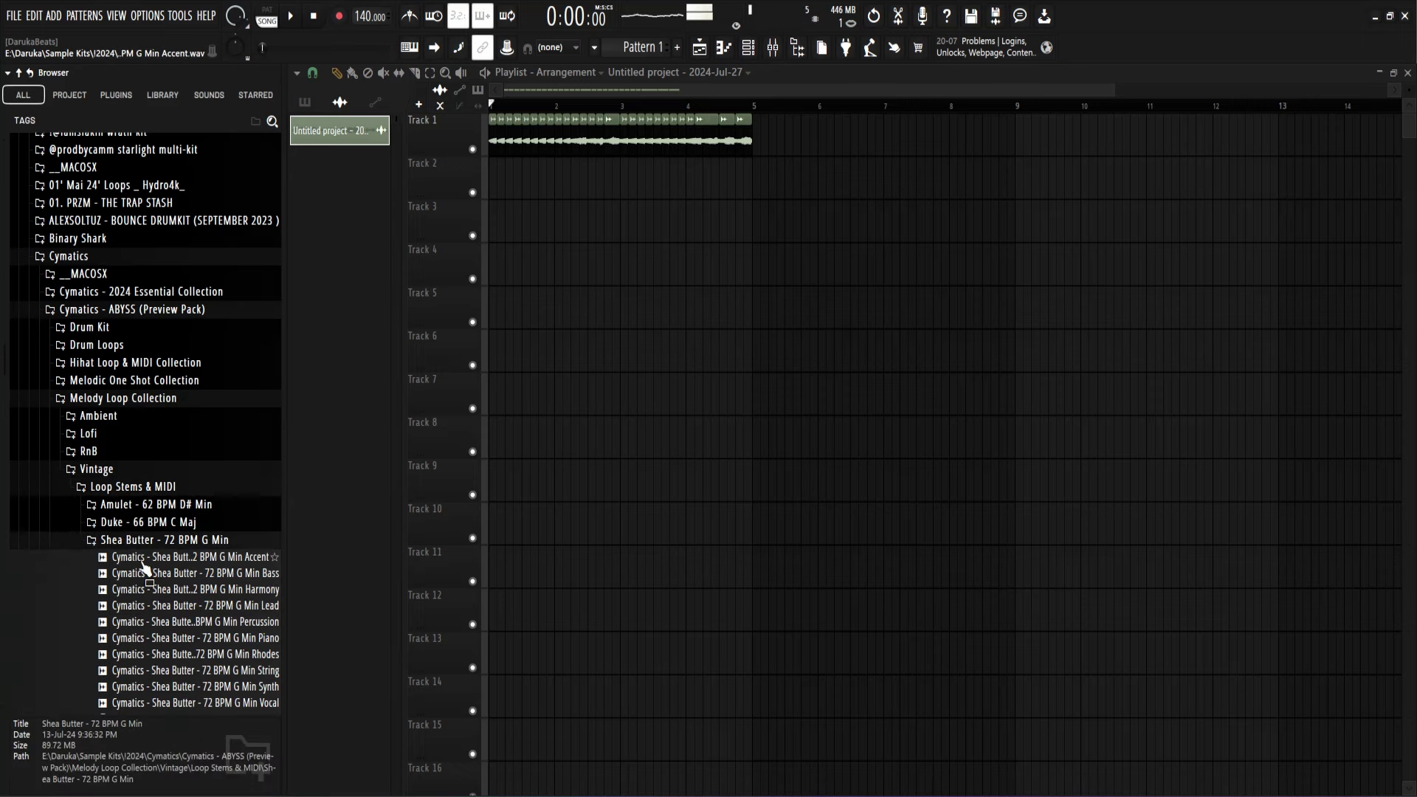
pyautogui.scroll(-3, 148, 561)
pyautogui.moveTo(284, 477); pyautogui.dragTo(334, 480)
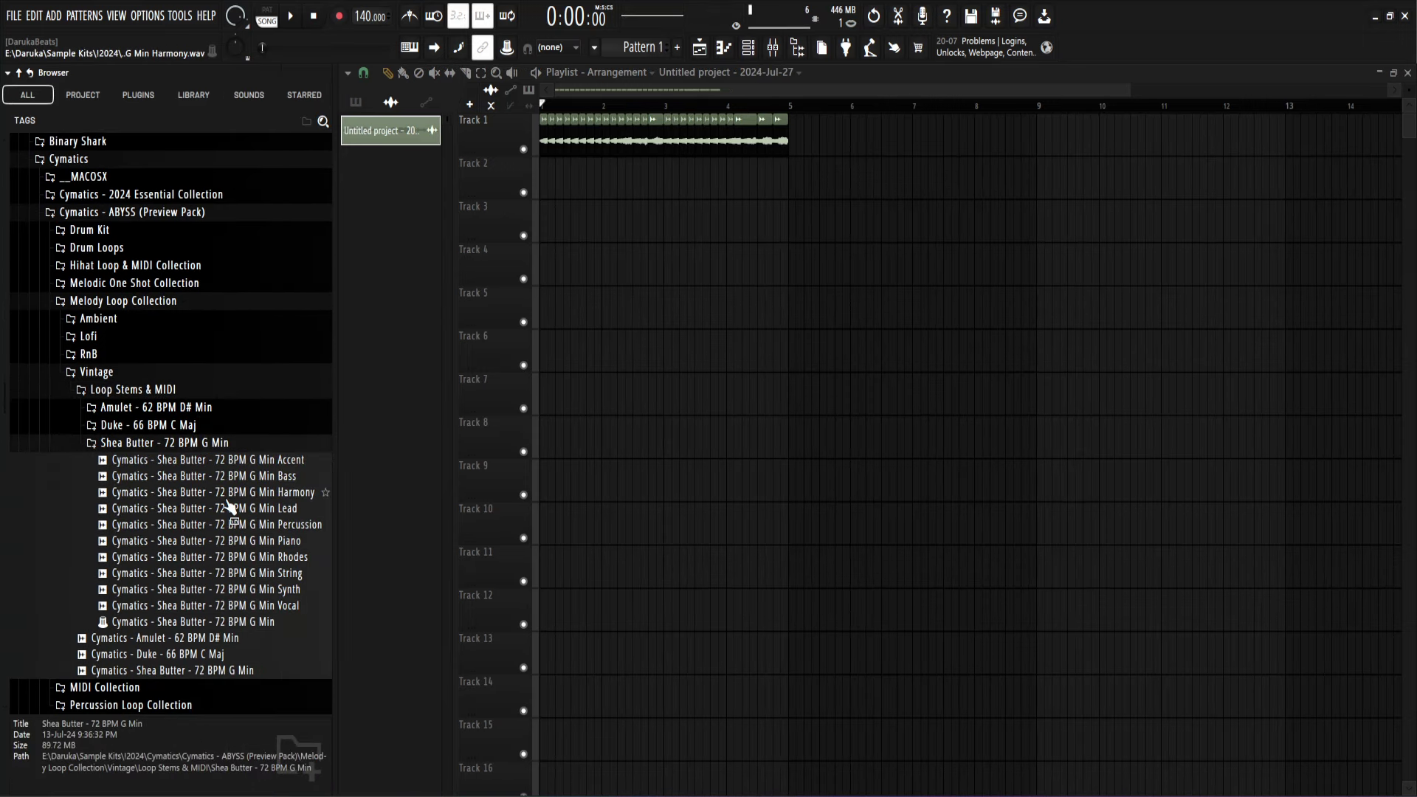
# Step: Audition the Harmony, Lead and Percussion stems of Shea Butter
pyautogui.click(222, 492)
pyautogui.click(229, 509)
pyautogui.click(231, 525)
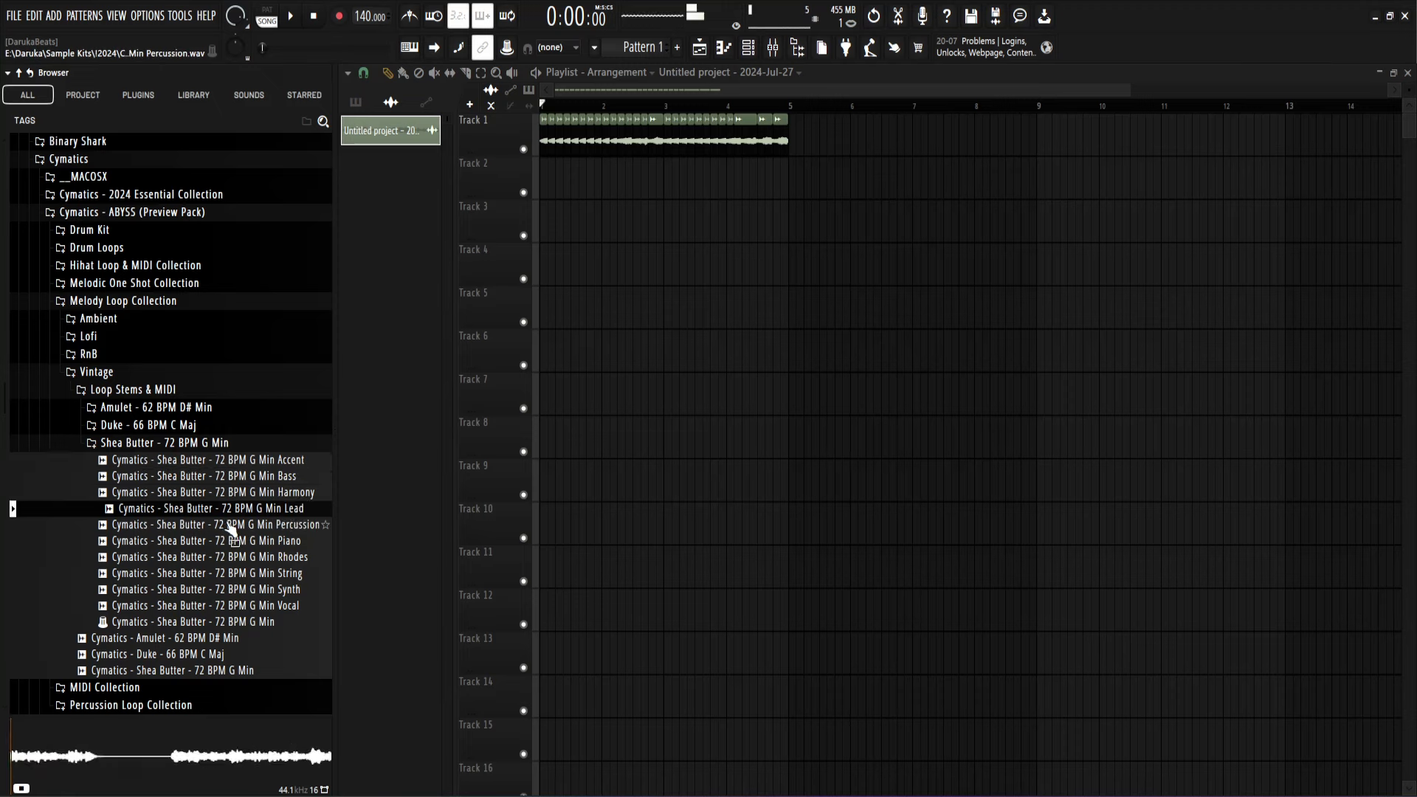
# Step: Place the Shea Butter Percussion stem at the start of Track 3 and set the project tempo to 144 BPM
pyautogui.moveTo(226, 530); pyautogui.dragTo(544, 221)
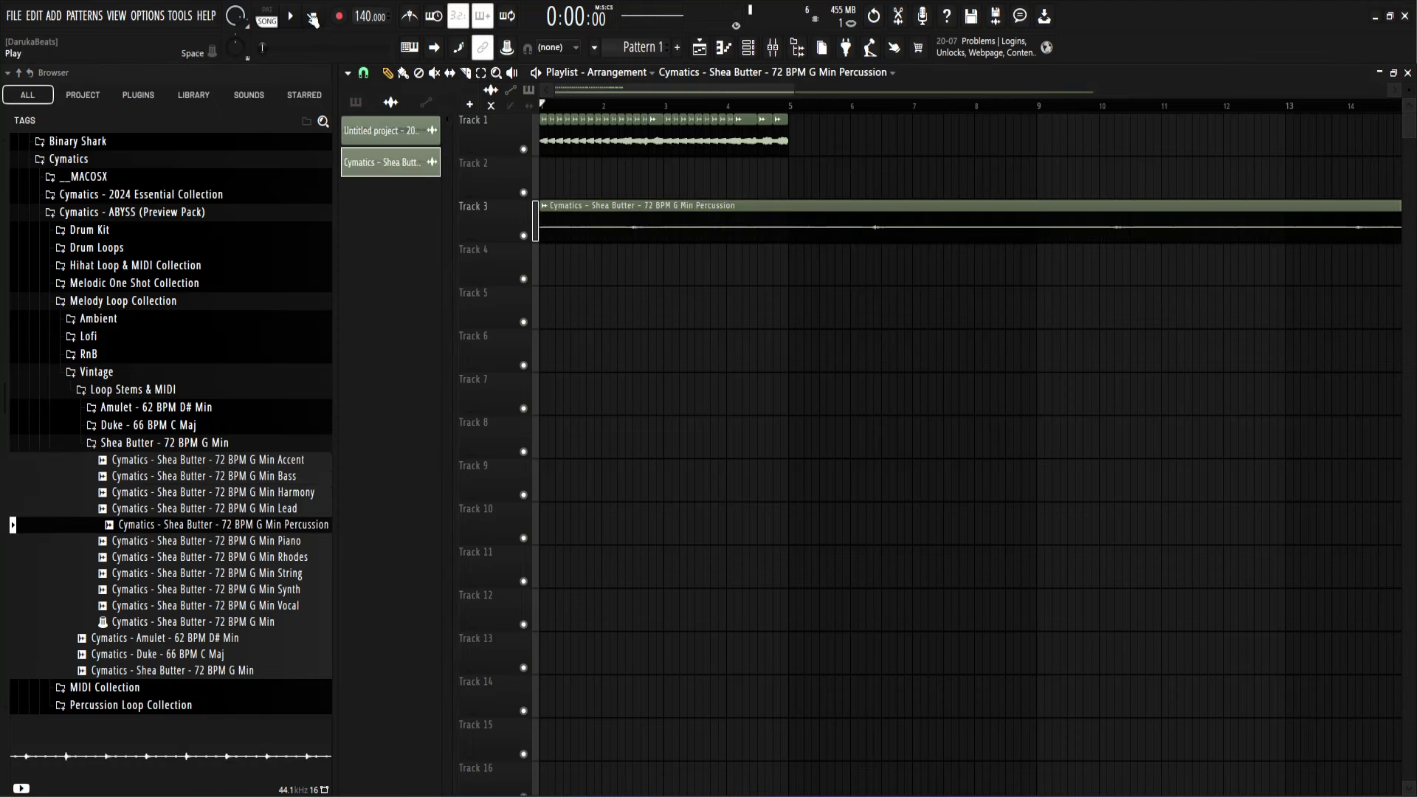
pyautogui.rightClick(360, 14)
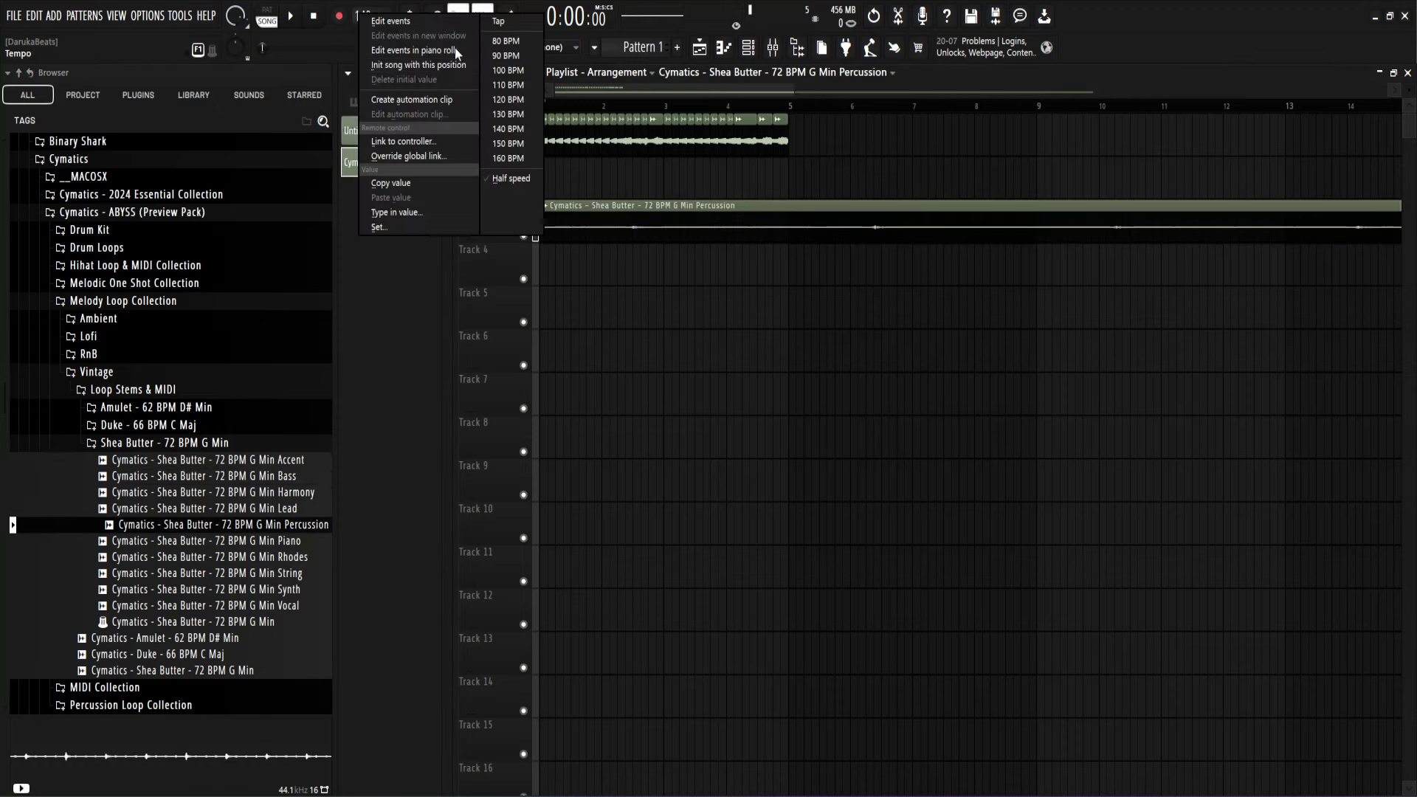
pyautogui.click(815, 172)
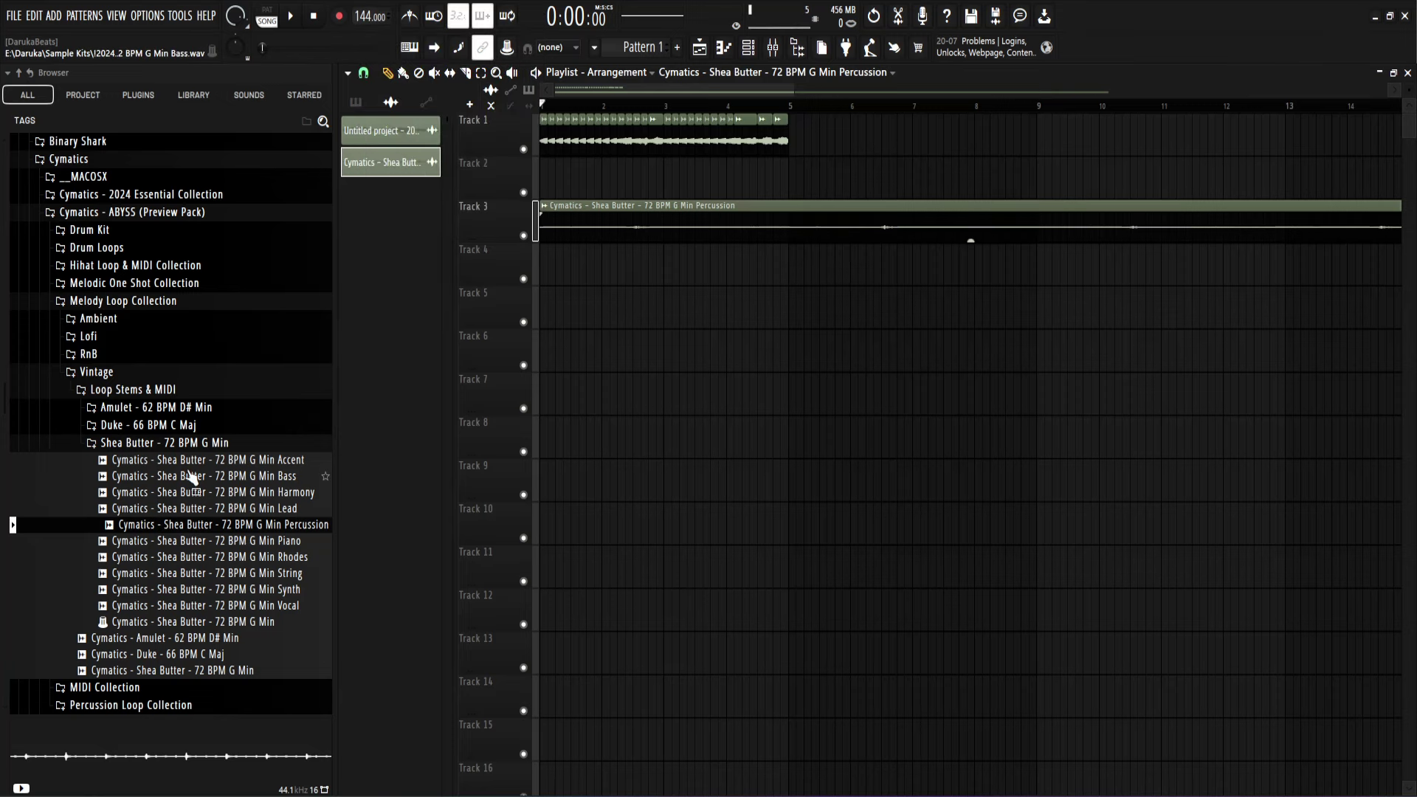
# Step: Audition the Piano, Rhodes, String, Synth and Vocal stems of Shea Butter
pyautogui.click(186, 544)
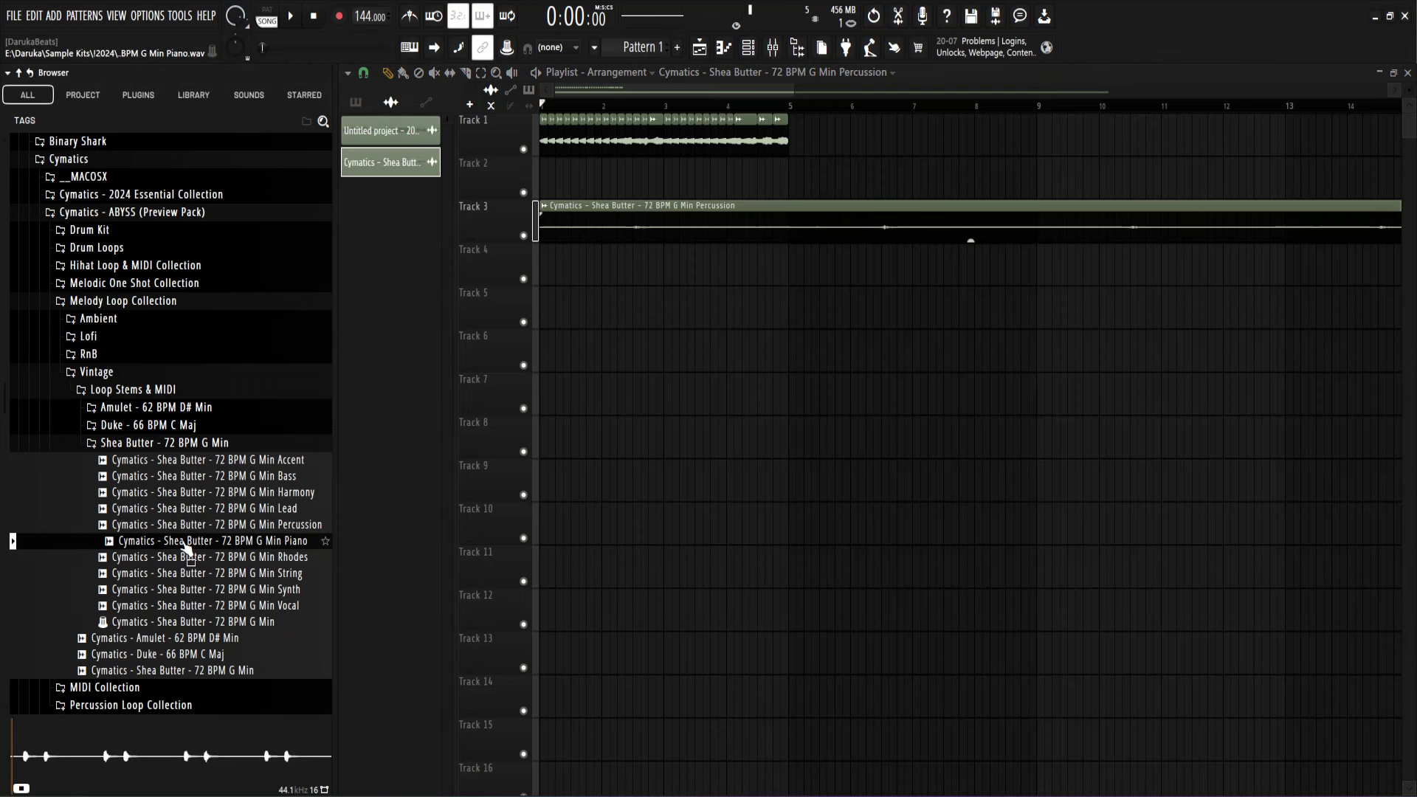
pyautogui.click(187, 561)
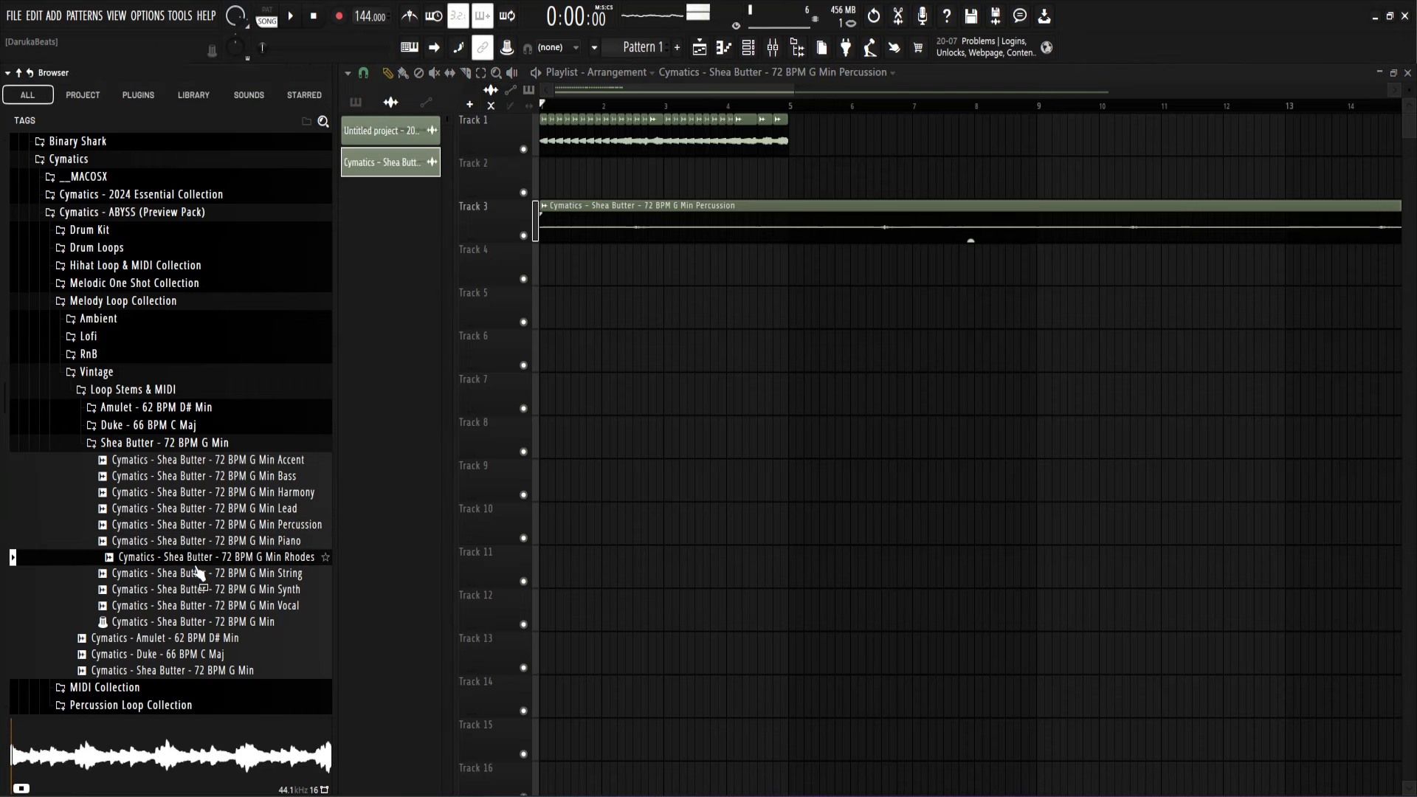
pyautogui.click(195, 575)
pyautogui.click(209, 591)
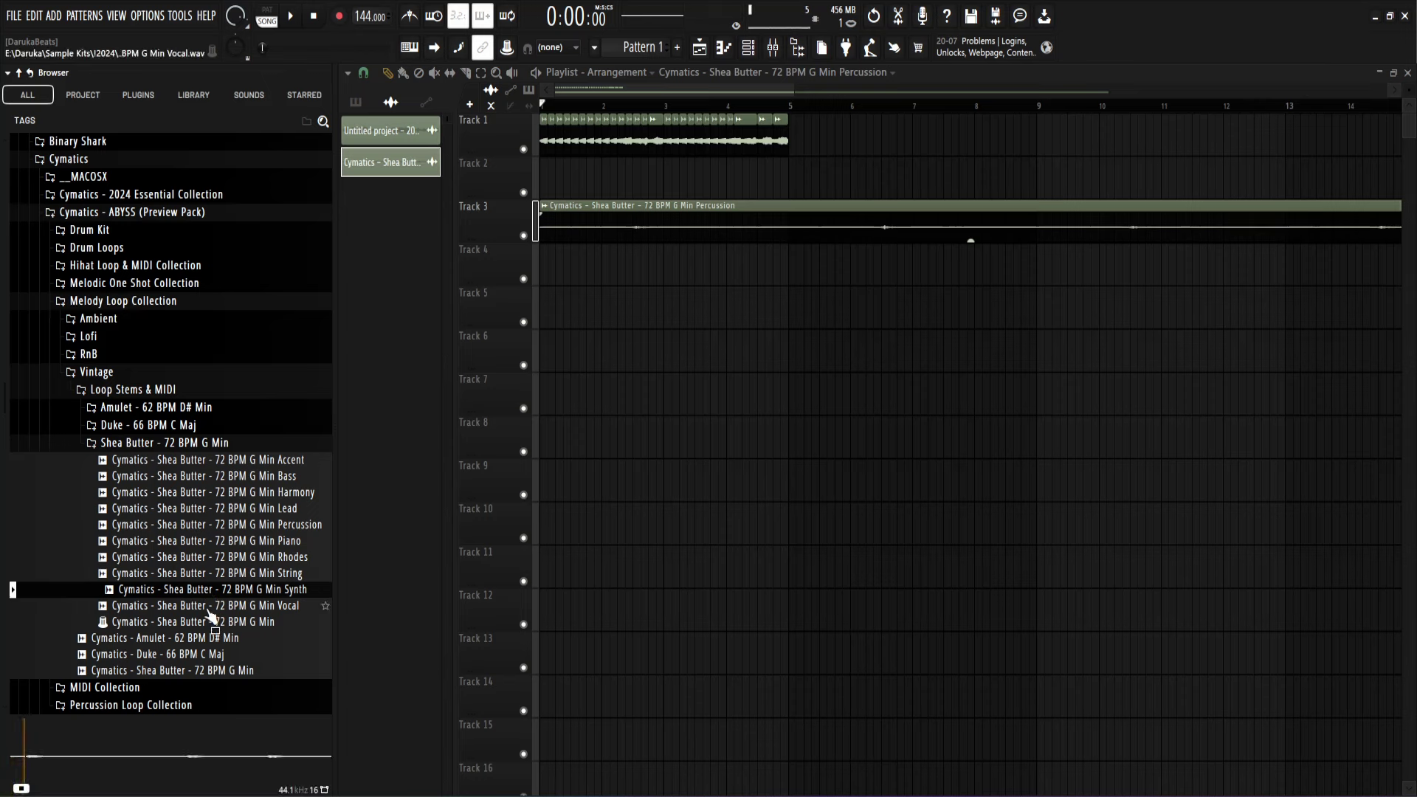
pyautogui.click(212, 607)
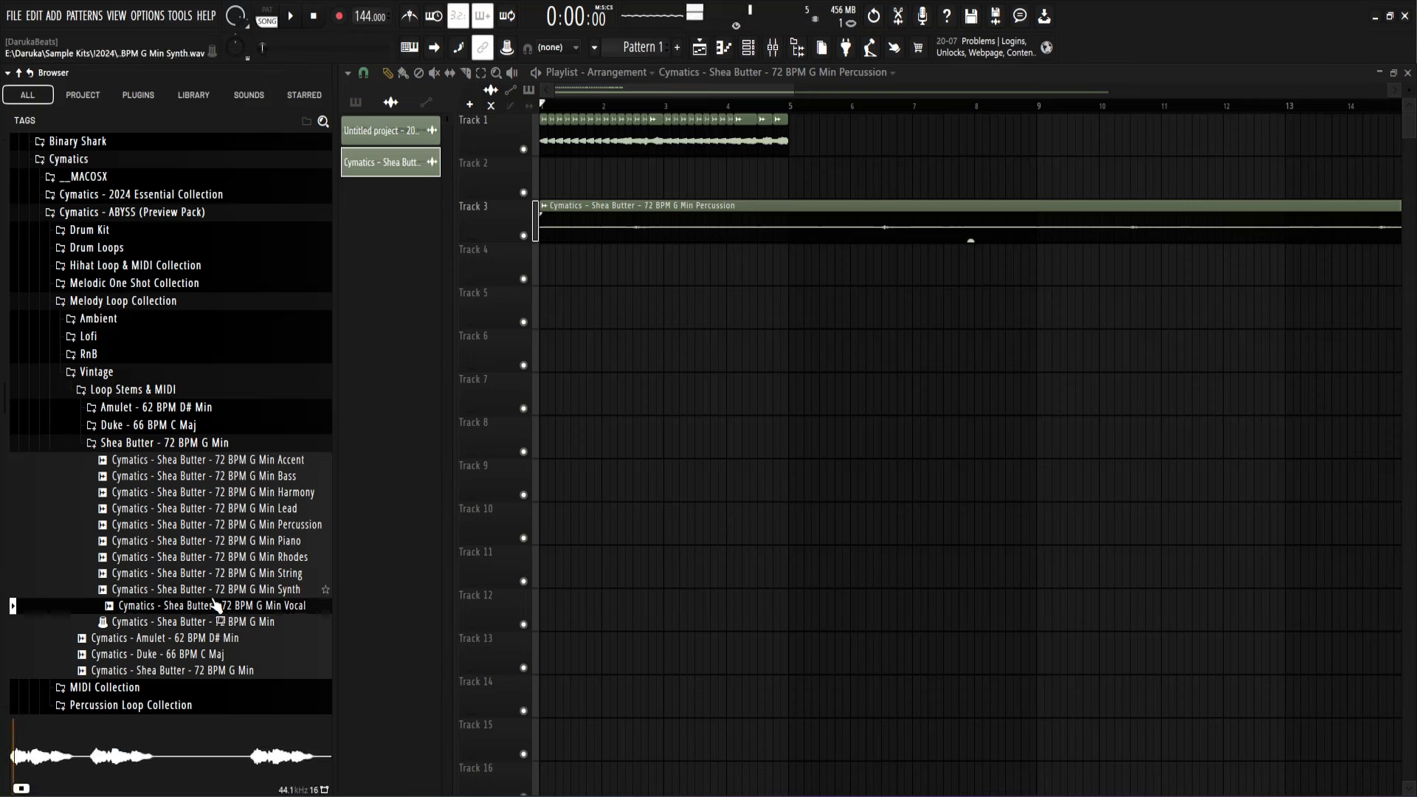
# Step: Place the Shea Butter Synth stem on Track 4 and the Vocal stem on Track 5, both starting at bar 1
pyautogui.moveTo(215, 593); pyautogui.dragTo(557, 267)
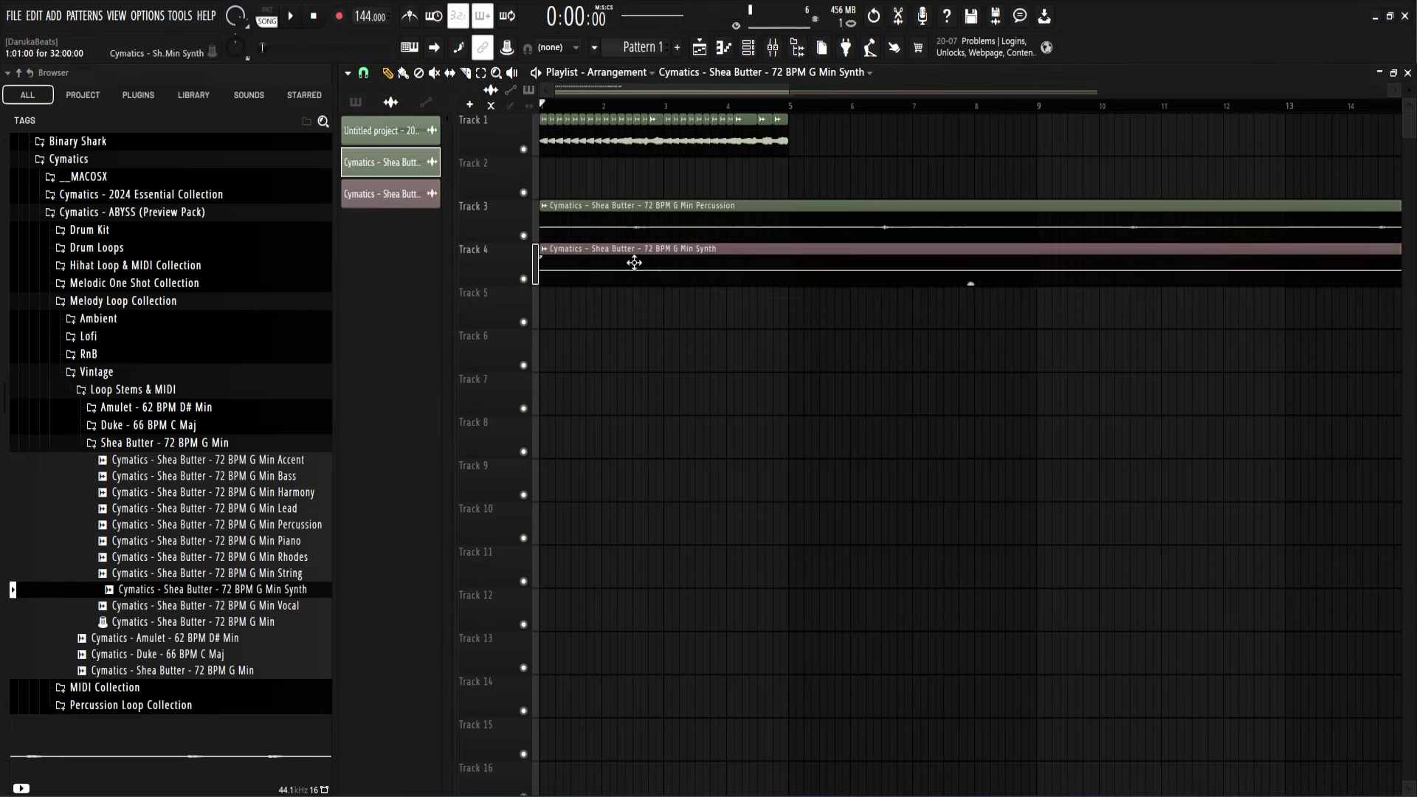
pyautogui.moveTo(264, 605); pyautogui.dragTo(587, 311)
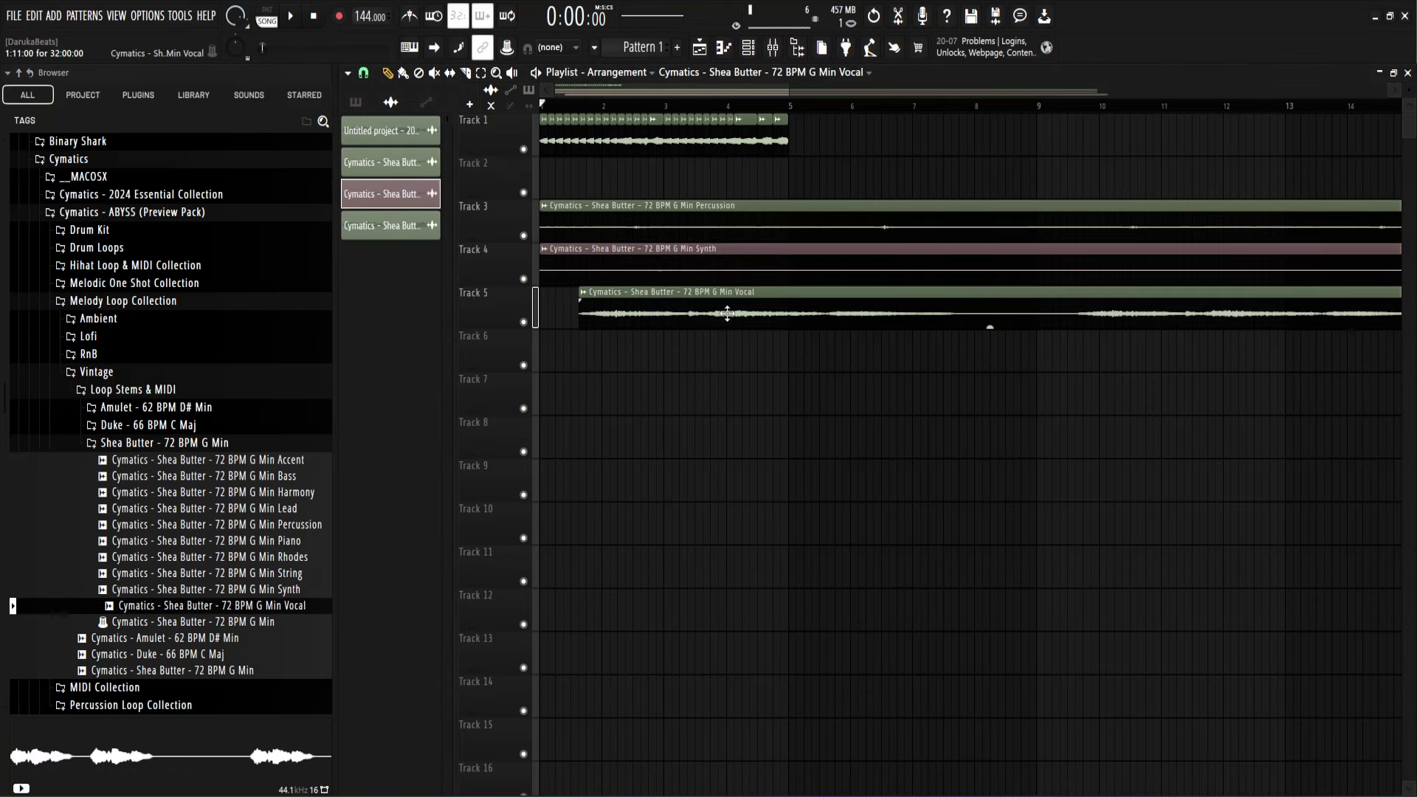
pyautogui.scroll(-4, 642, 188)
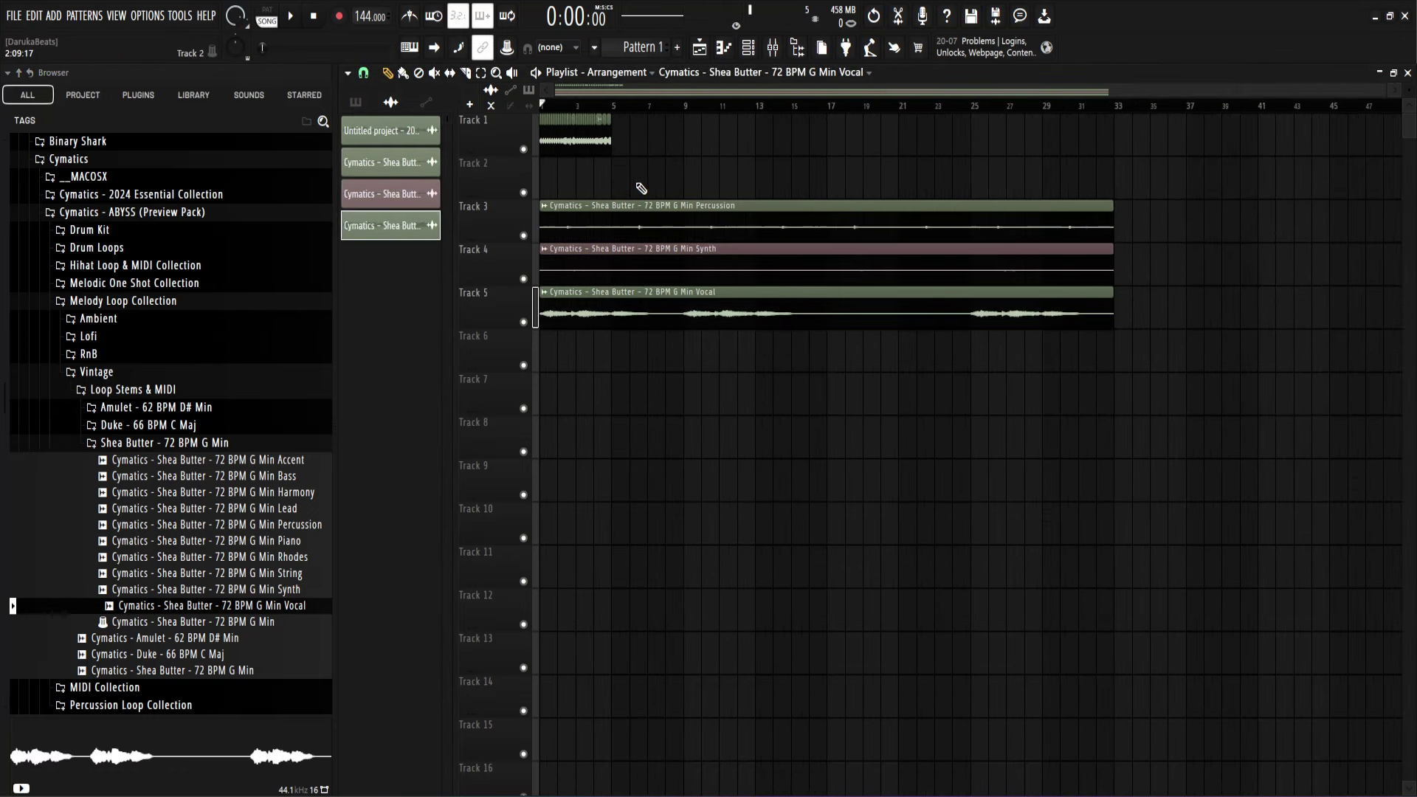
pyautogui.scroll(4, 539, 188)
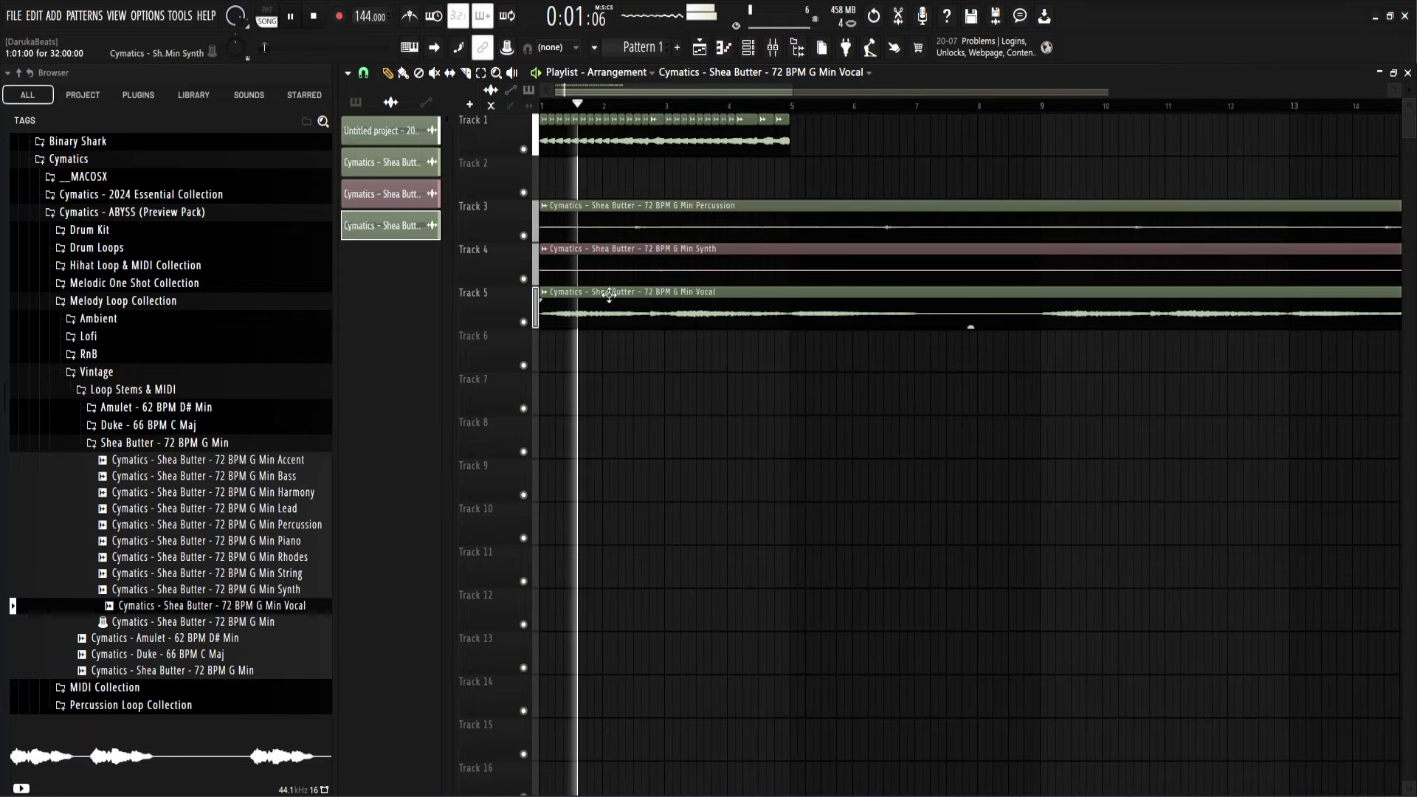
# Step: Stop playback and set the Vocal clip's time-stretching pitch shift to +600 cents
pyautogui.press('space')
pyautogui.doubleClick(702, 319)
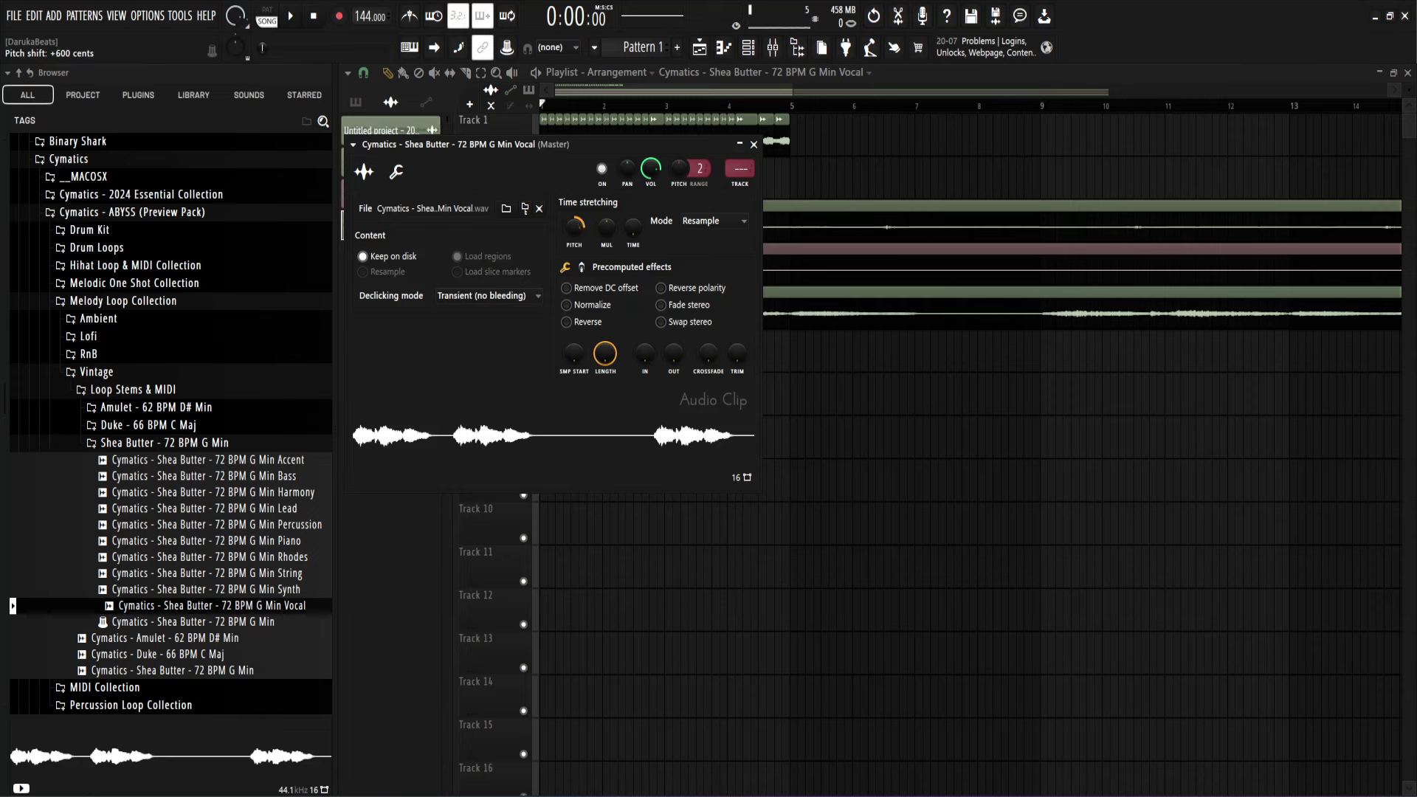
pyautogui.click(753, 144)
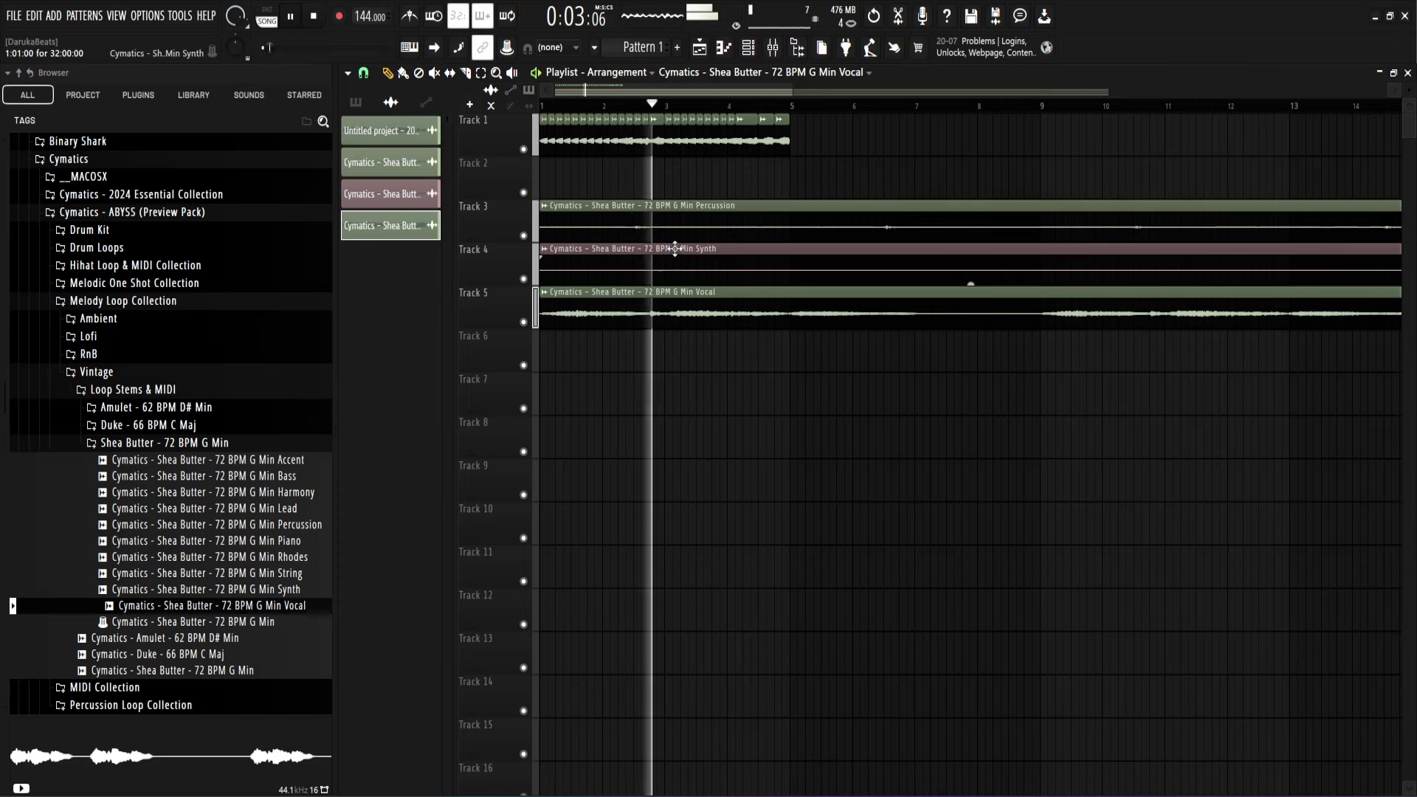
# Step: Open and close the Percussion clip's settings, and delete the Synth clip from Track 4
pyautogui.doubleClick(746, 213)
pyautogui.click(869, 265)
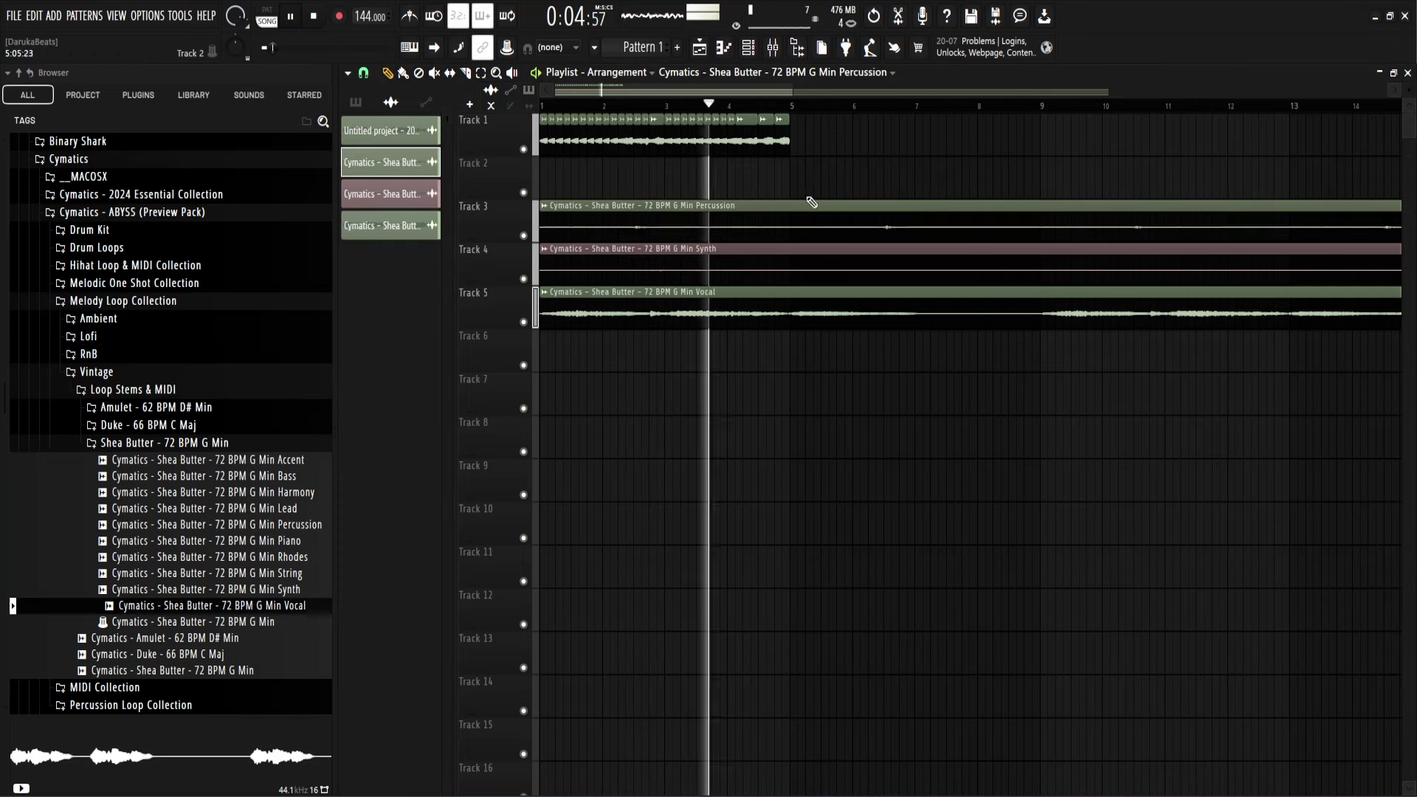
pyautogui.rightClick(763, 264)
# Step: Slice the Percussion and Vocal clips at bar 5 and delete the parts after the cut
pyautogui.scroll(-2, 767, 391)
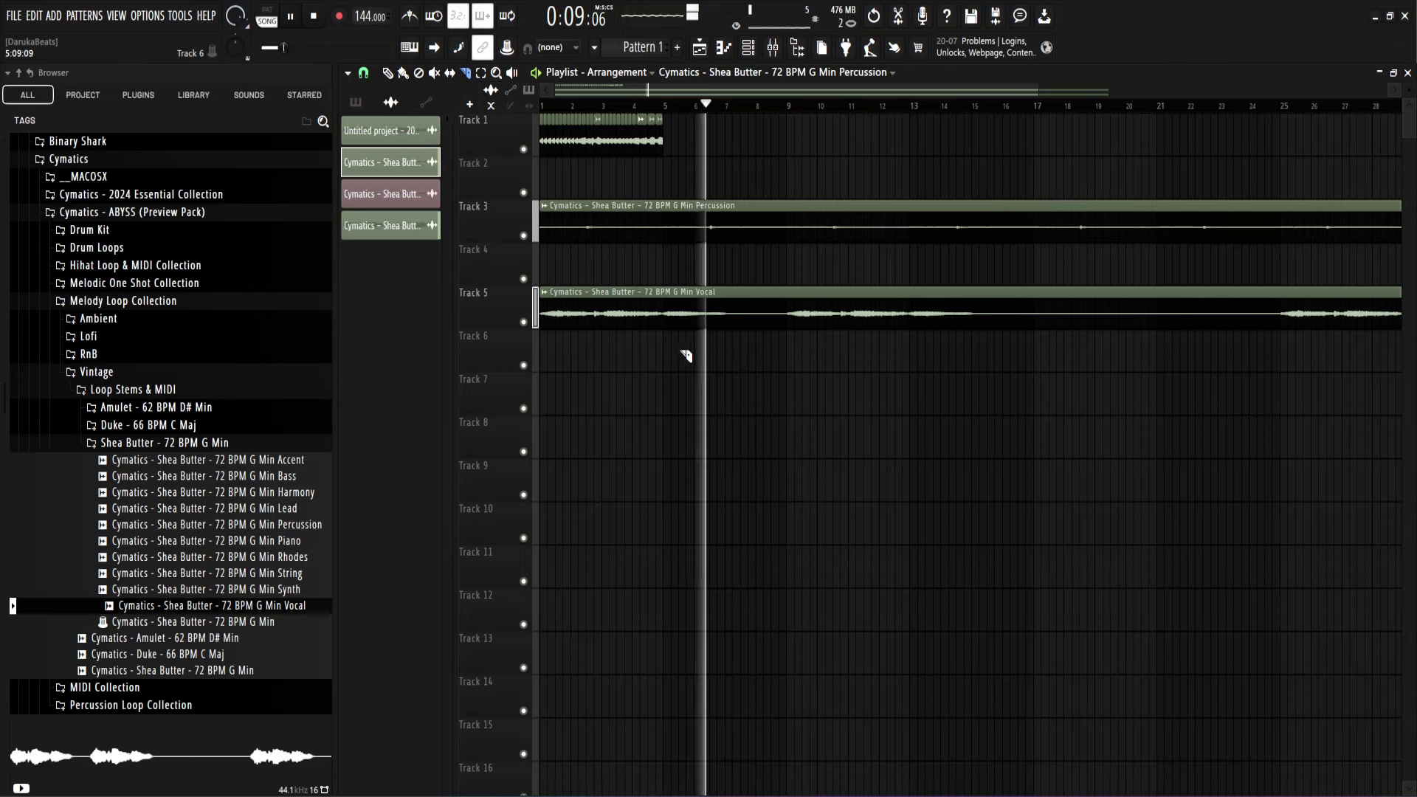
pyautogui.scroll(2, 674, 361)
pyautogui.moveTo(658, 383); pyautogui.dragTo(659, 223)
pyautogui.press('p')
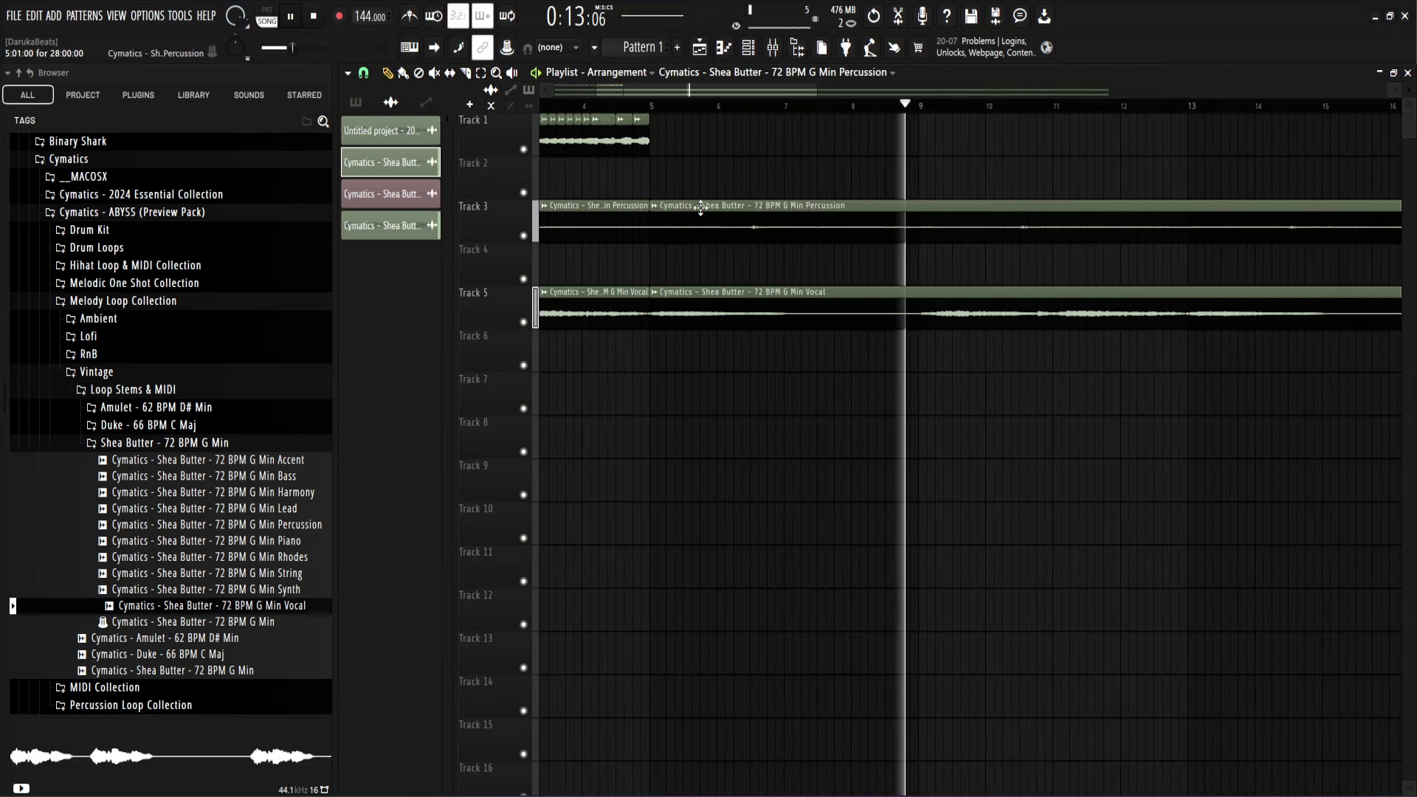
pyautogui.rightClick(705, 215)
pyautogui.rightClick(782, 306)
# Step: Set the Vocal clip's pitch range to 12 semitones and its pitch to -1200 cents, and move its settings window off the clips
pyautogui.scroll(-2, 679, 376)
pyautogui.doubleClick(637, 312)
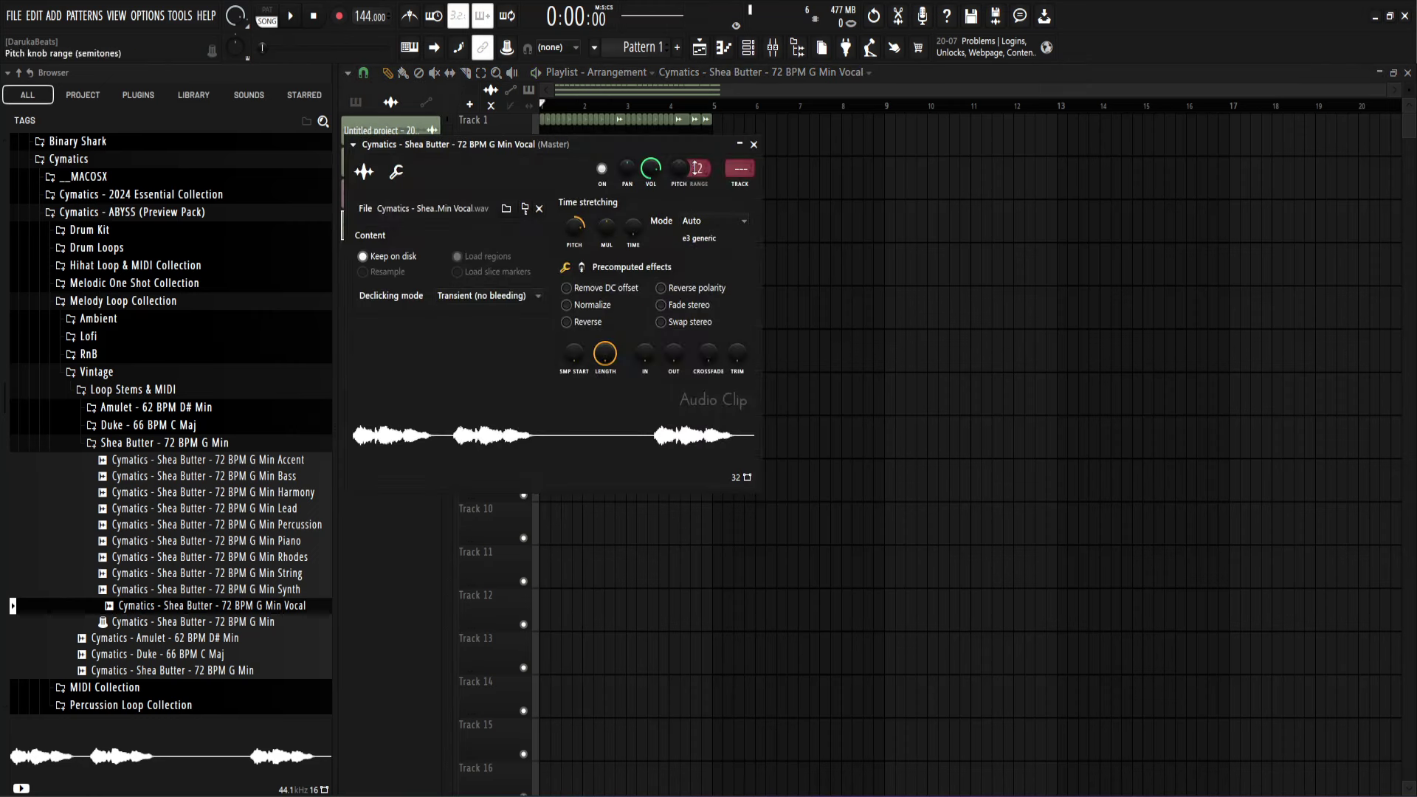
pyautogui.press('space')
pyautogui.moveTo(683, 140); pyautogui.dragTo(1024, 373)
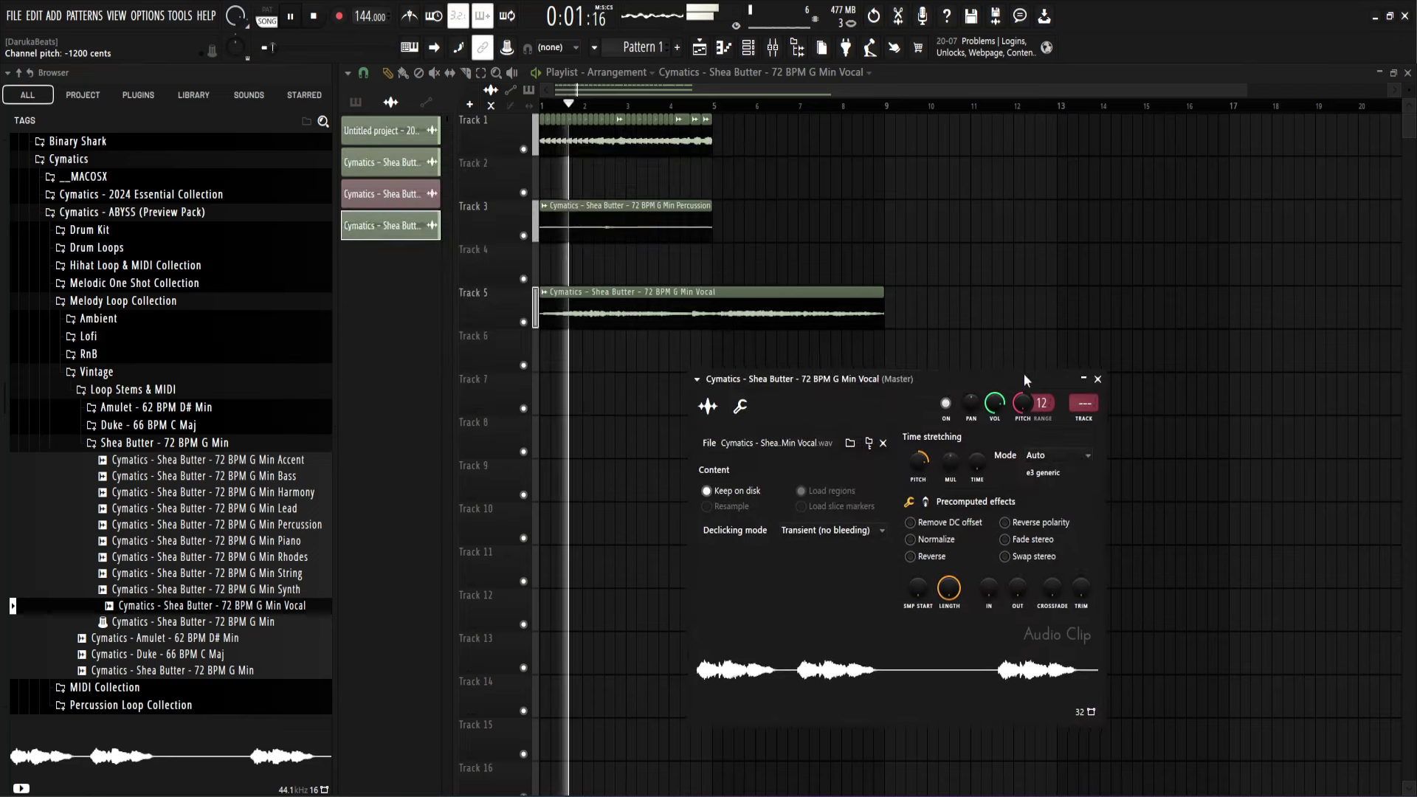
# Step: Set the Vocal clip's time-stretching mode to Stretch, fit the clip to four bars and close its settings
pyautogui.click(1051, 455)
pyautogui.click(1049, 501)
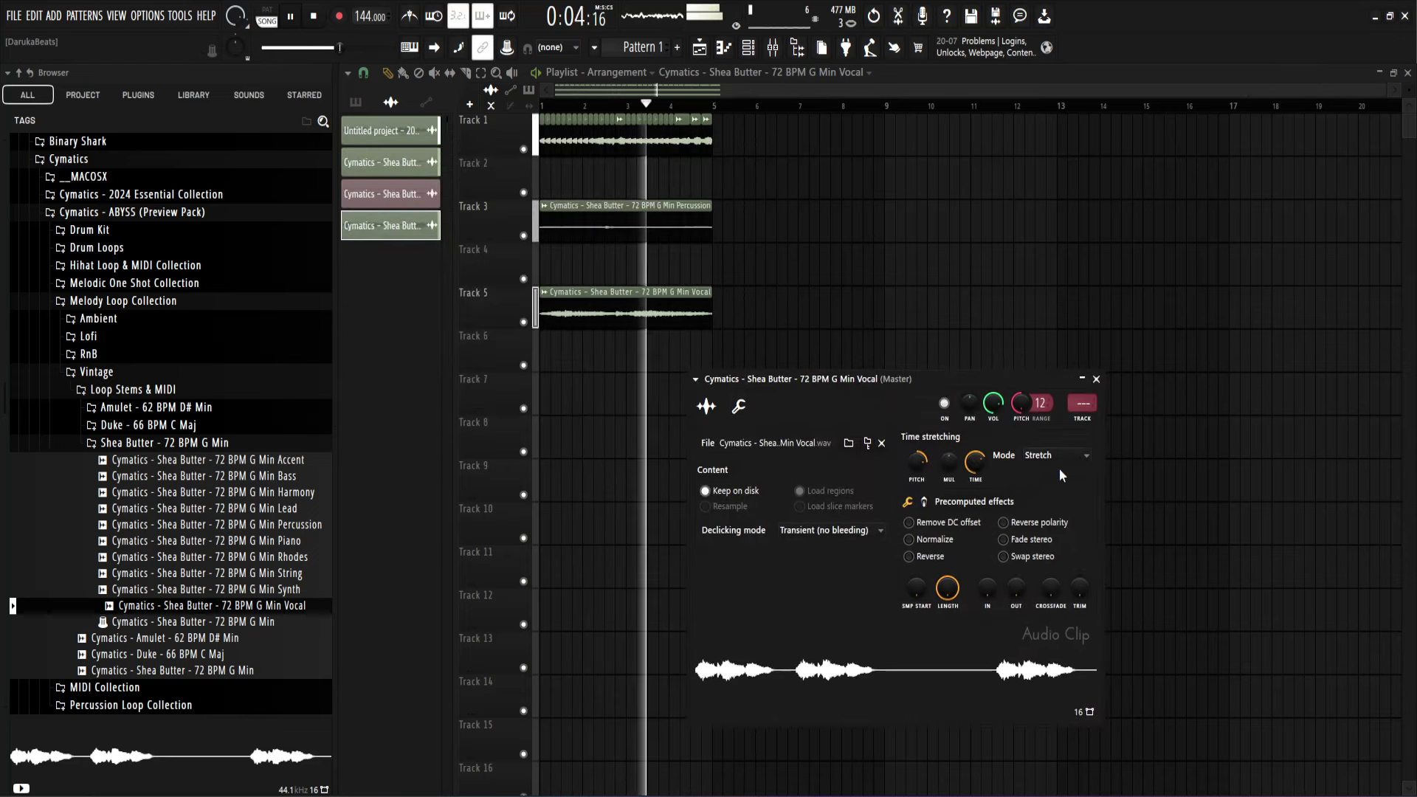
pyautogui.click(1097, 379)
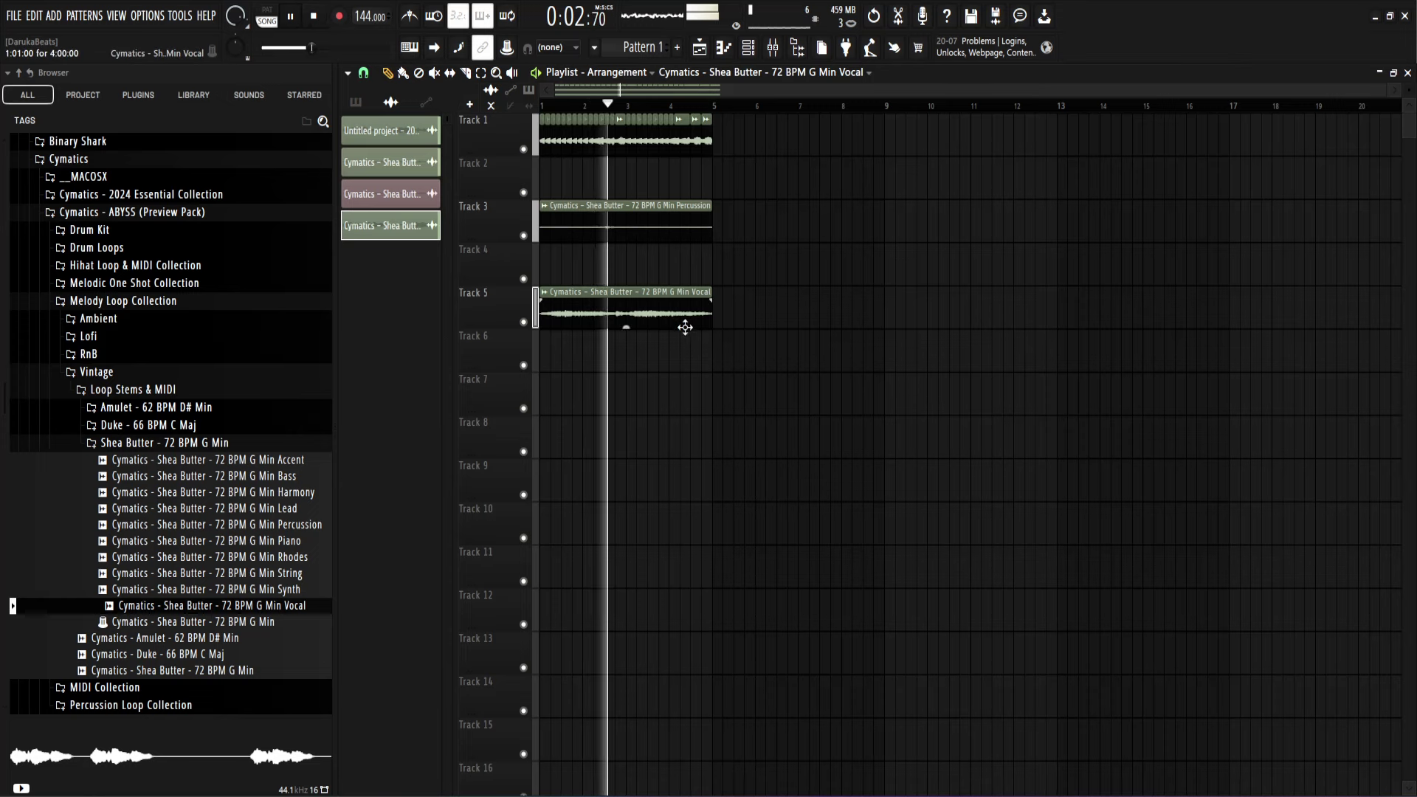
# Step: Remove the stray Vocal copy at bar 10, and move the four-bar Vocal clip up from Track 5 to Track 2
pyautogui.moveTo(778, 325); pyautogui.dragTo(930, 325)
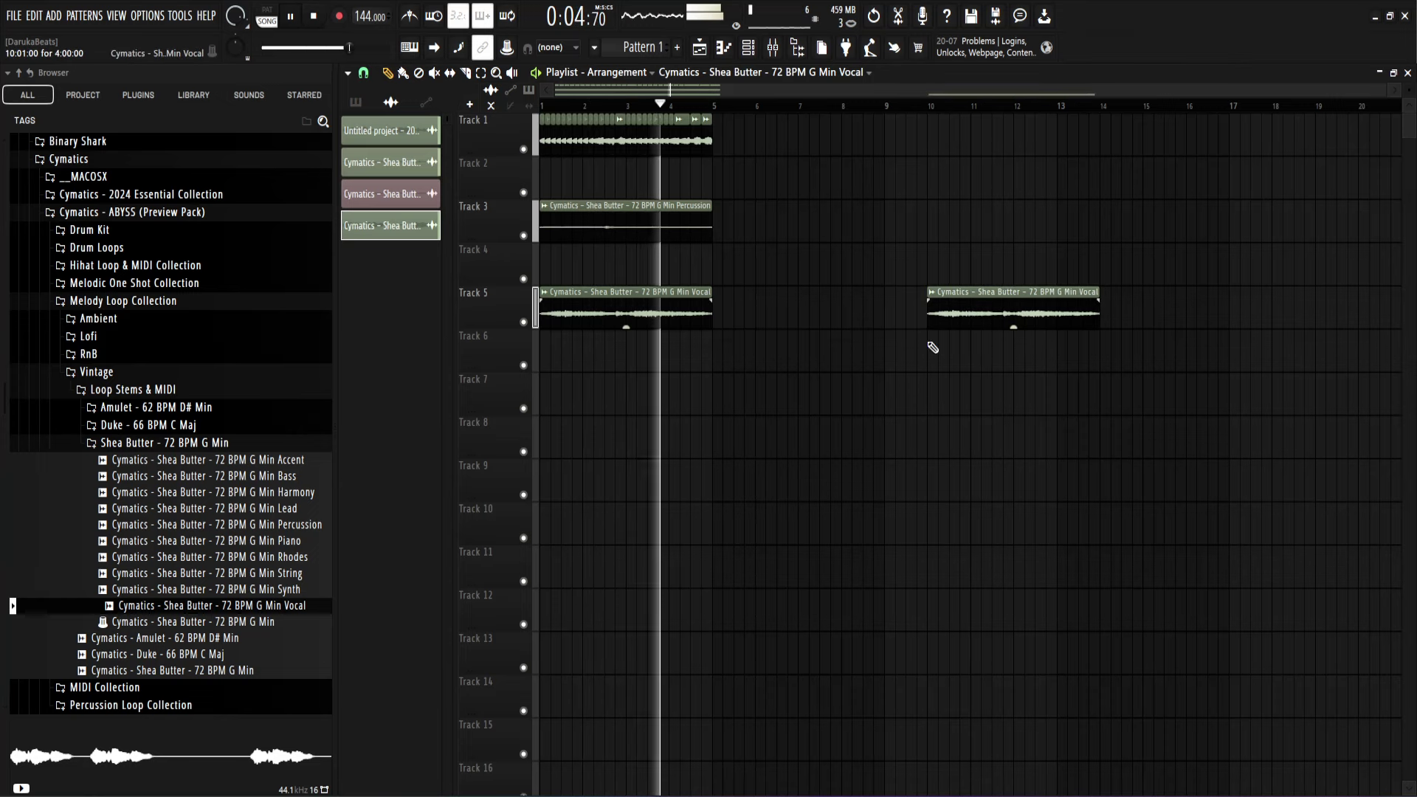
pyautogui.rightClick(931, 322)
pyautogui.moveTo(776, 320); pyautogui.dragTo(561, 315)
pyautogui.press('space')
pyautogui.hotkey('shift', 'Up')
pyautogui.hotkey('shift', 'Up')
pyautogui.hotkey('shift', 'Up')
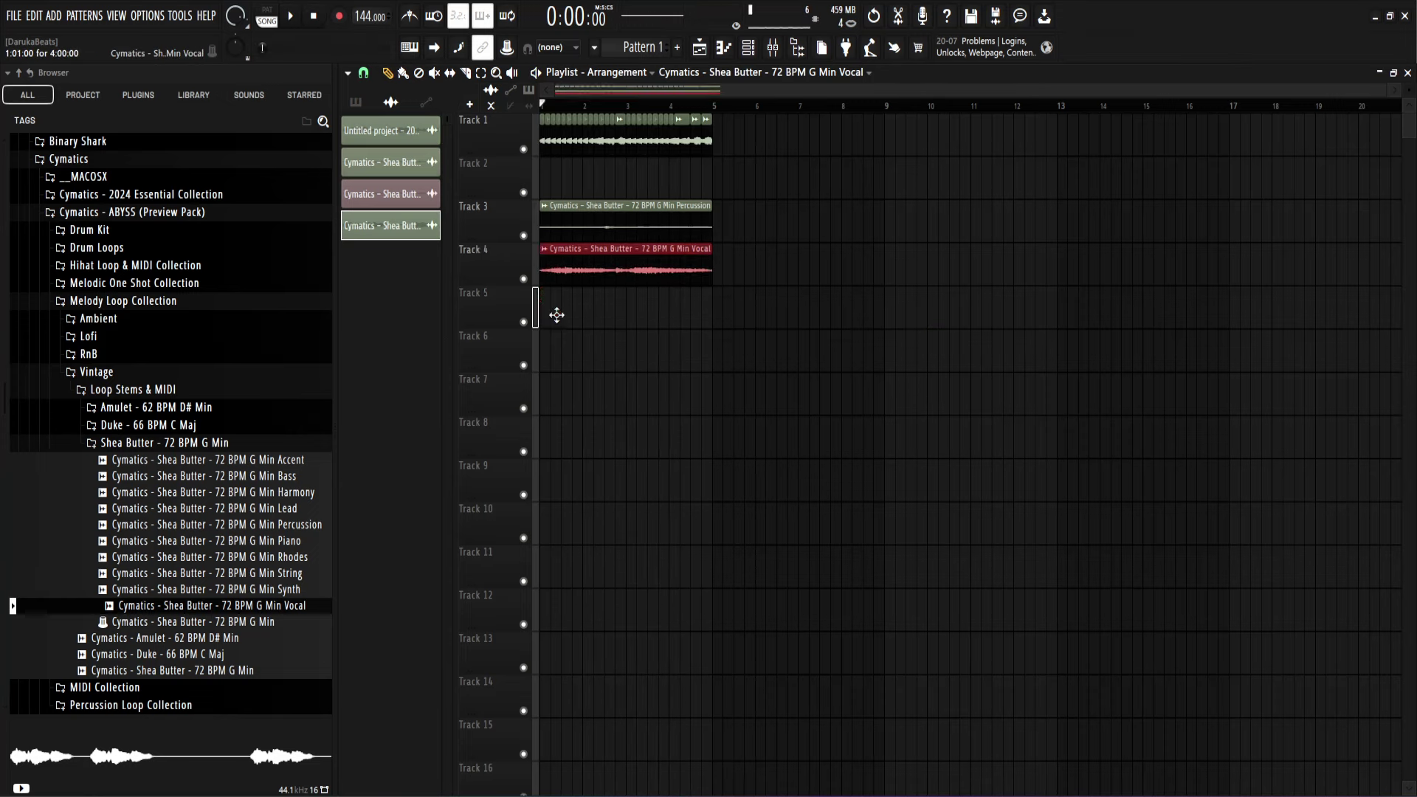
pyautogui.keyDown('ctrl'); pyautogui.click(747, 304); pyautogui.keyUp('ctrl')
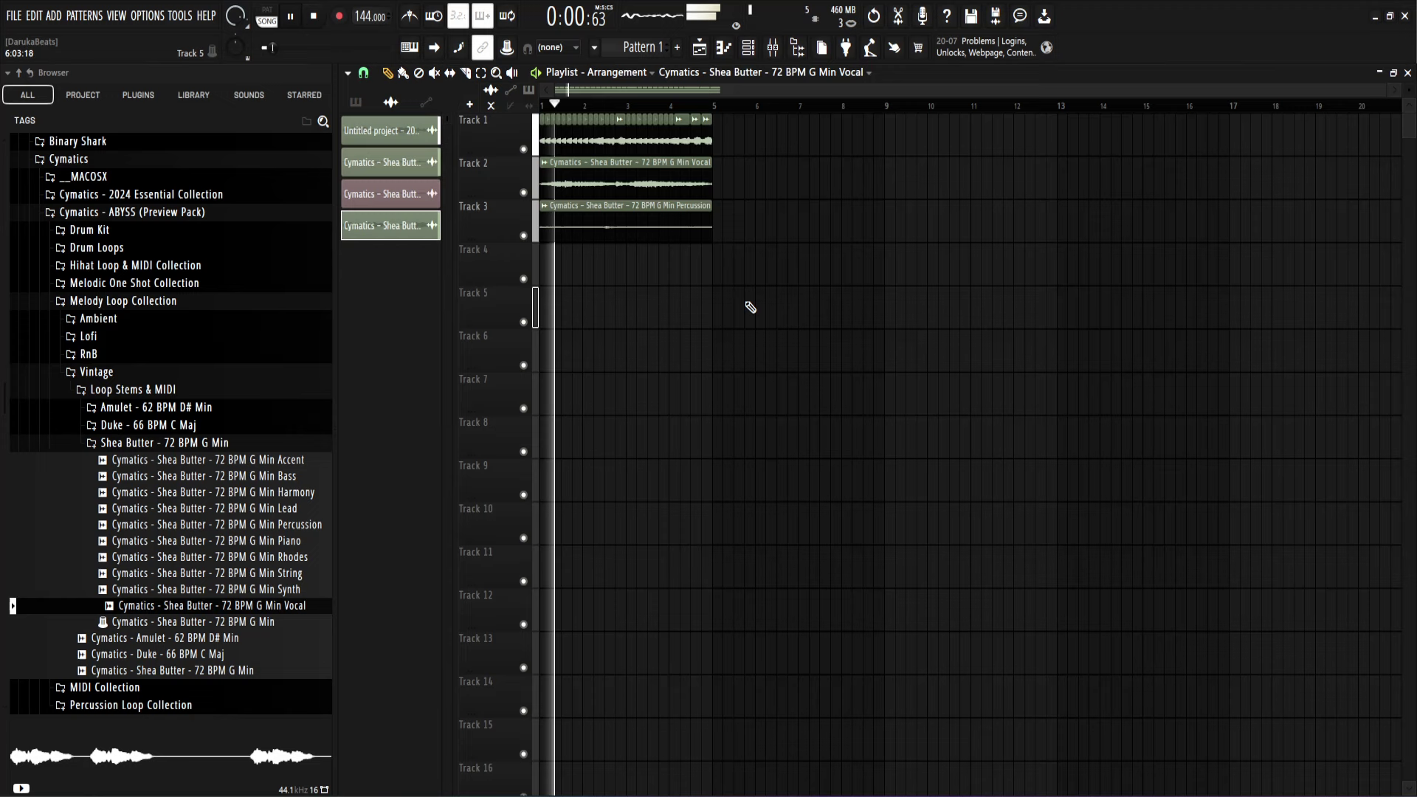
# Step: Adjust the Vocal clip's time-stretching pitch shift against playback, trying +1200, +1000 and +900 cents
pyautogui.doubleClick(589, 181)
pyautogui.moveTo(892, 380); pyautogui.dragTo(829, 324)
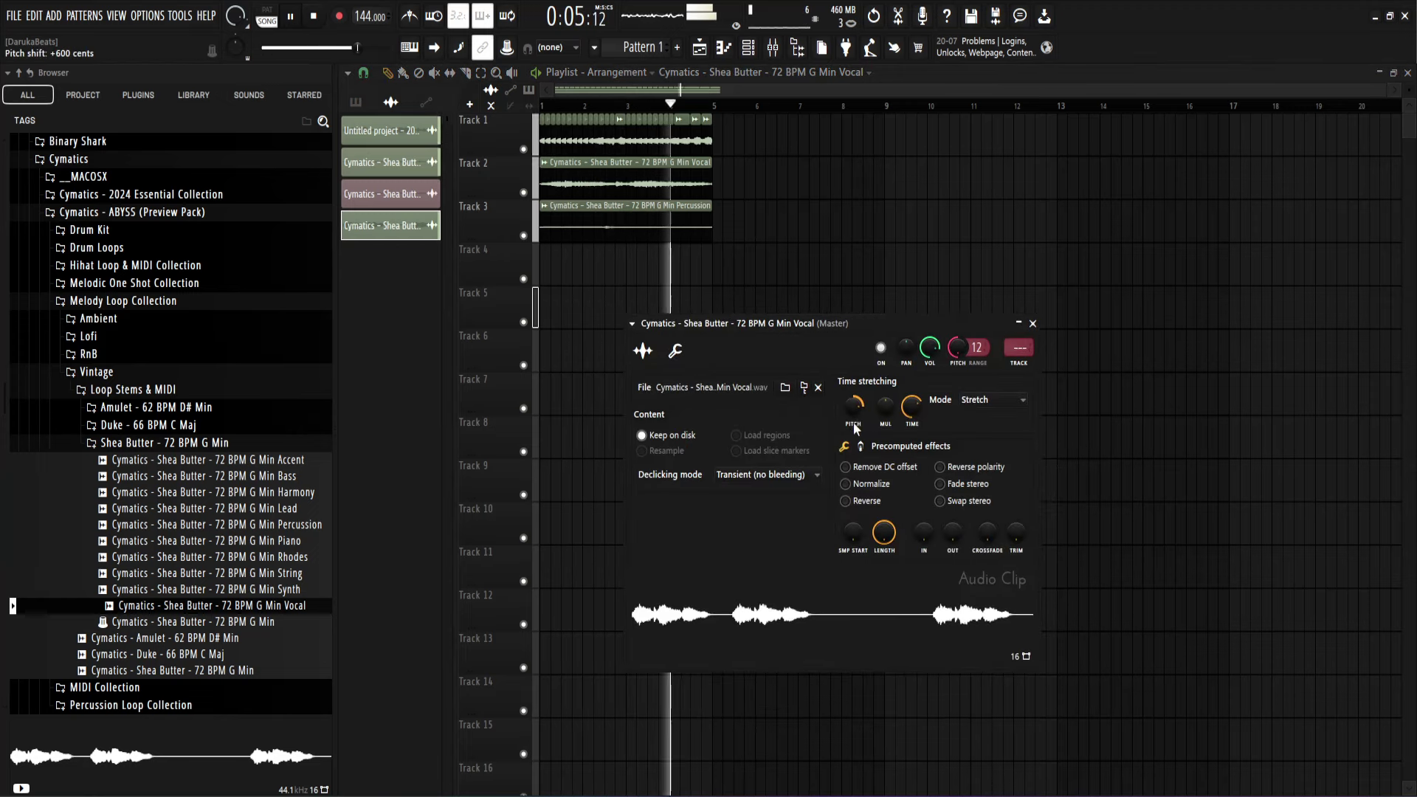
pyautogui.press('space')
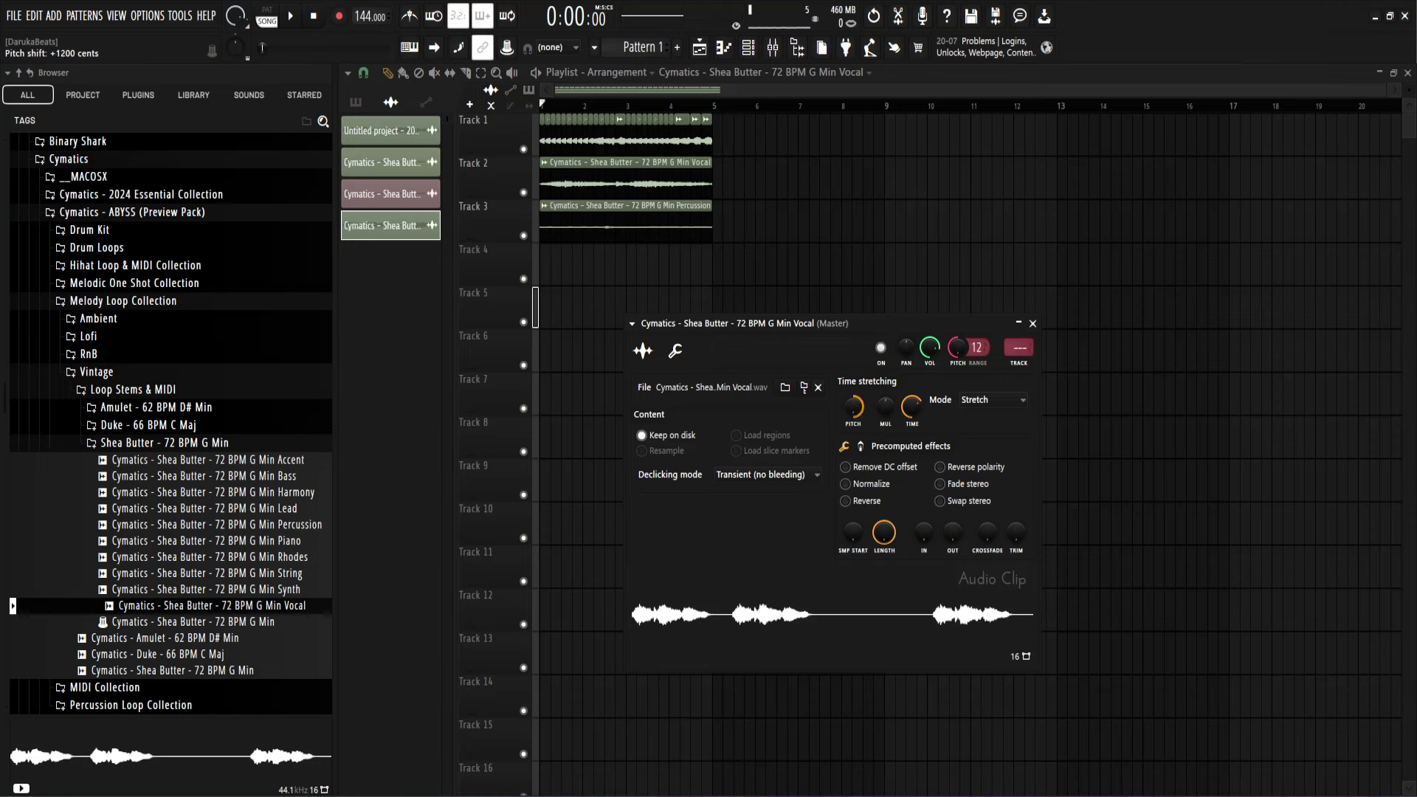
pyautogui.press('space')
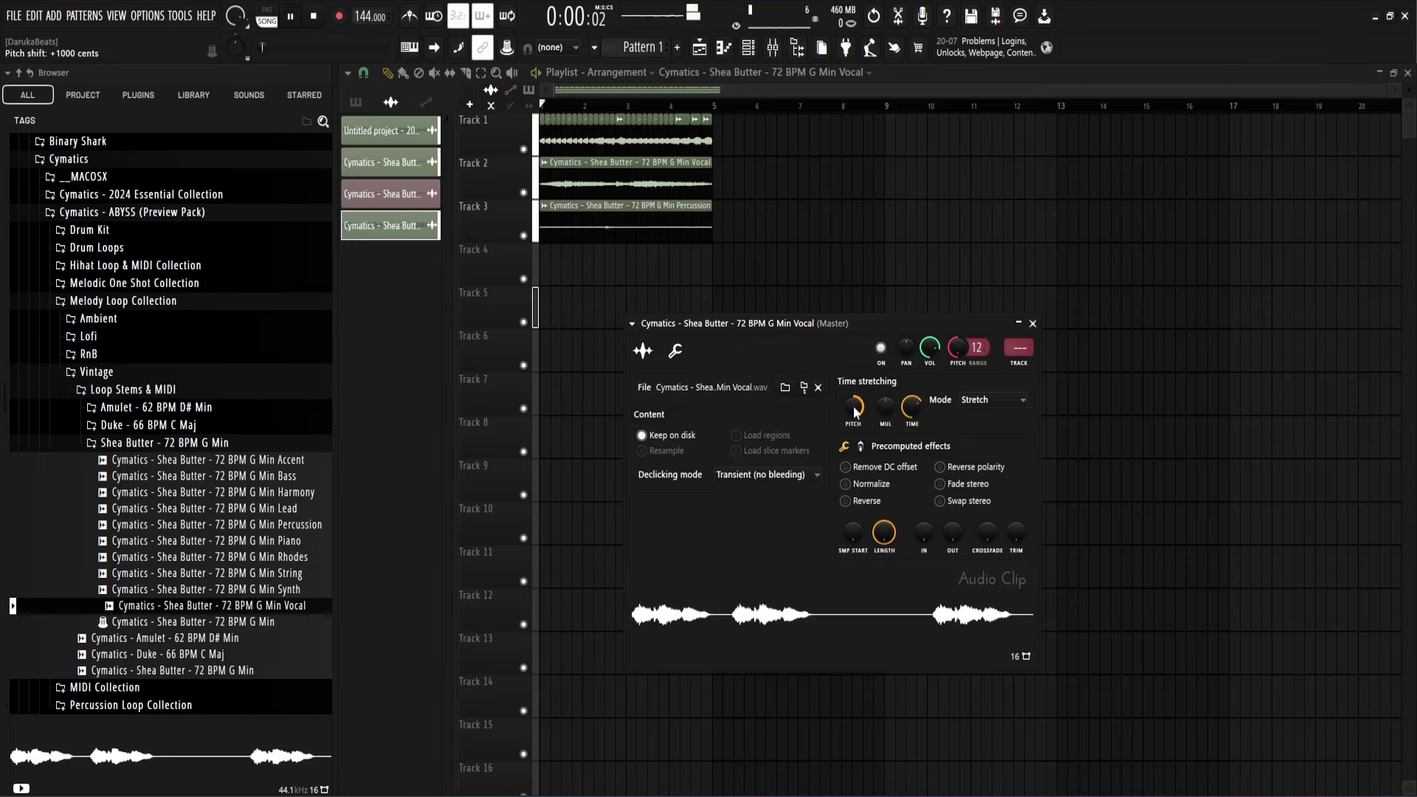
pyautogui.press('space')
pyautogui.press('space')
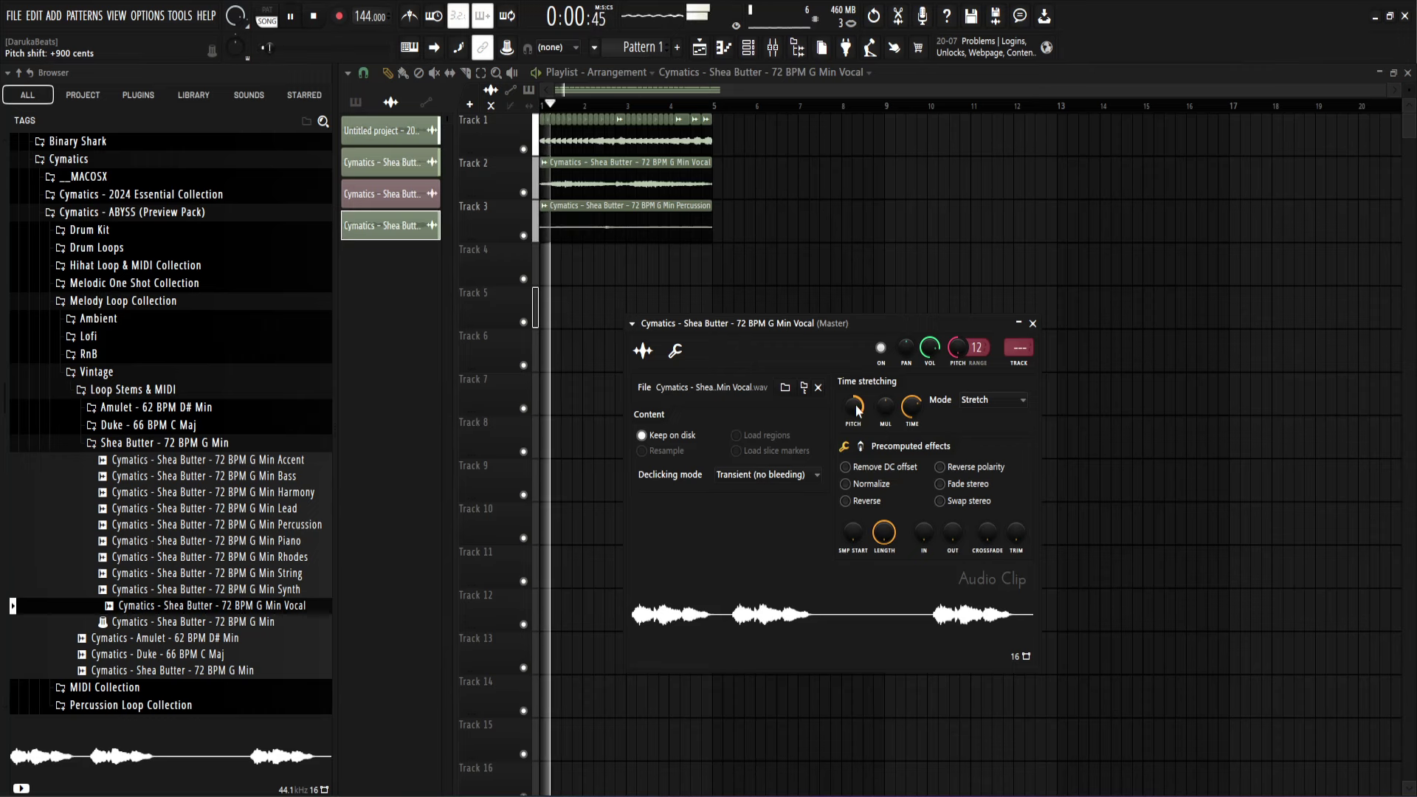
# Step: Try time-stretch pitch shifts of +800 and +600 cents on the vocal clip while auditioning the loop
pyautogui.press('space')
pyautogui.press('space')
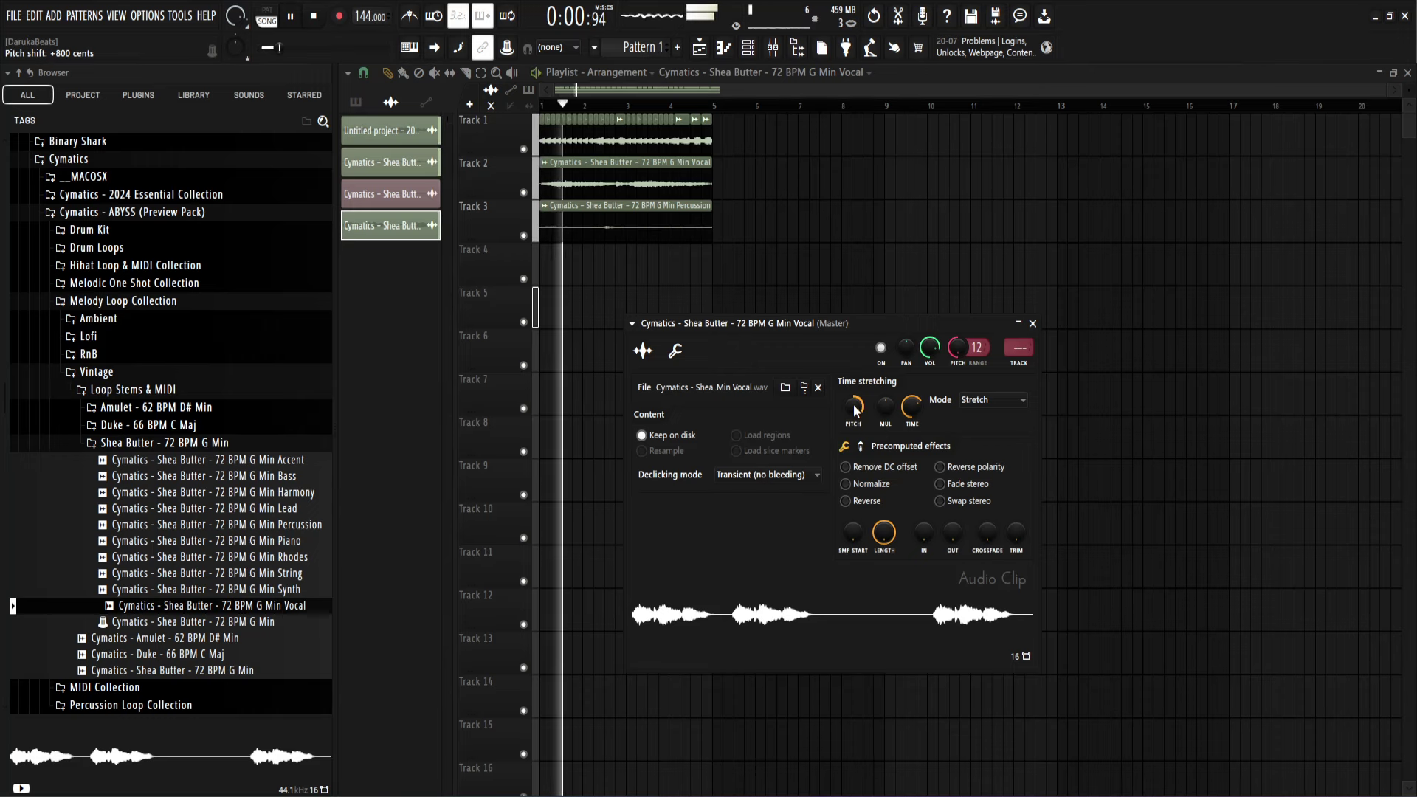
pyautogui.press('space')
pyautogui.moveTo(854, 408); pyautogui.dragTo(854, 413)
pyautogui.press('space')
pyautogui.press('space')
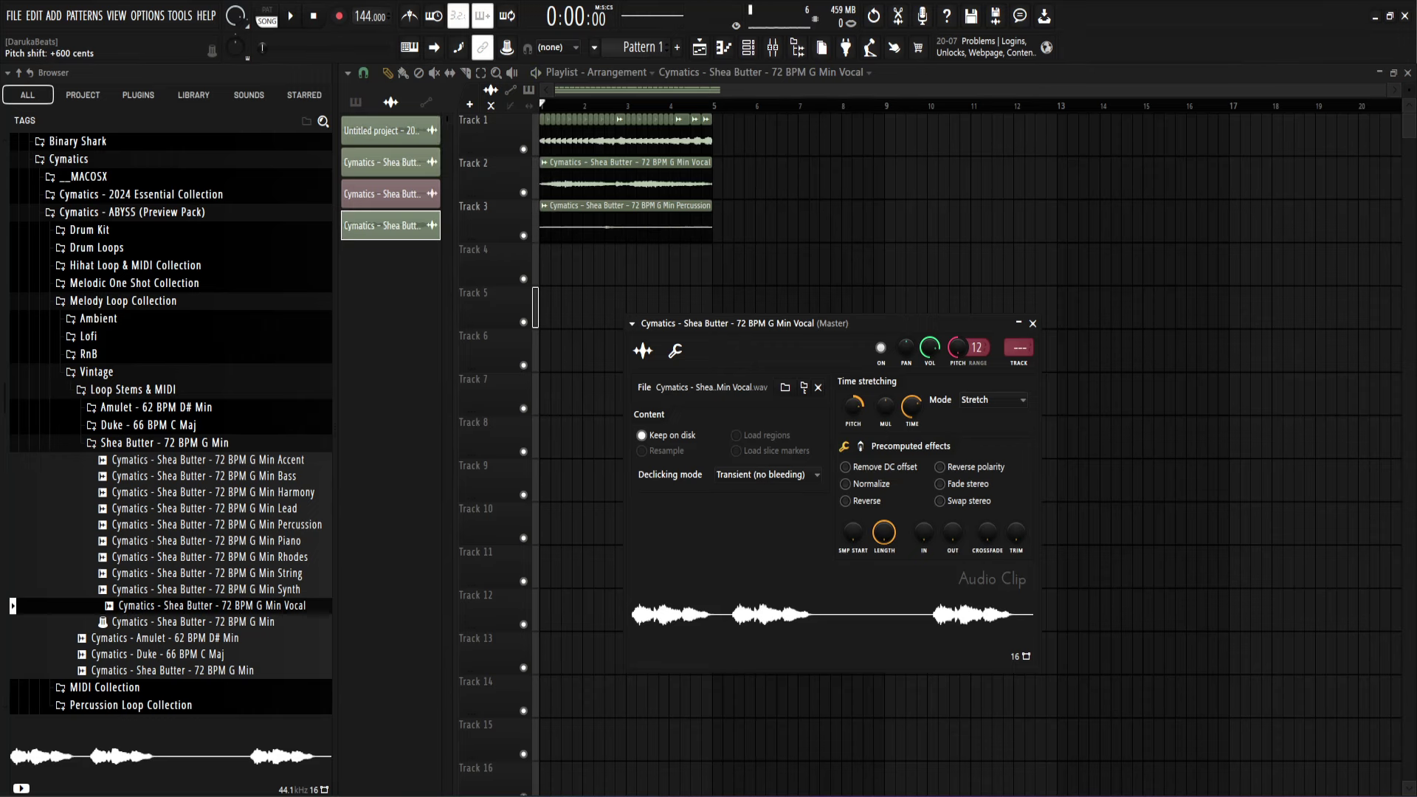
pyautogui.press('space')
# Step: Reset the vocal clip's time-stretch pitch and set it to -600 cents, auditioning the loop
pyautogui.rightClick(852, 403)
pyautogui.click(861, 410)
pyautogui.press('space')
pyautogui.press('space')
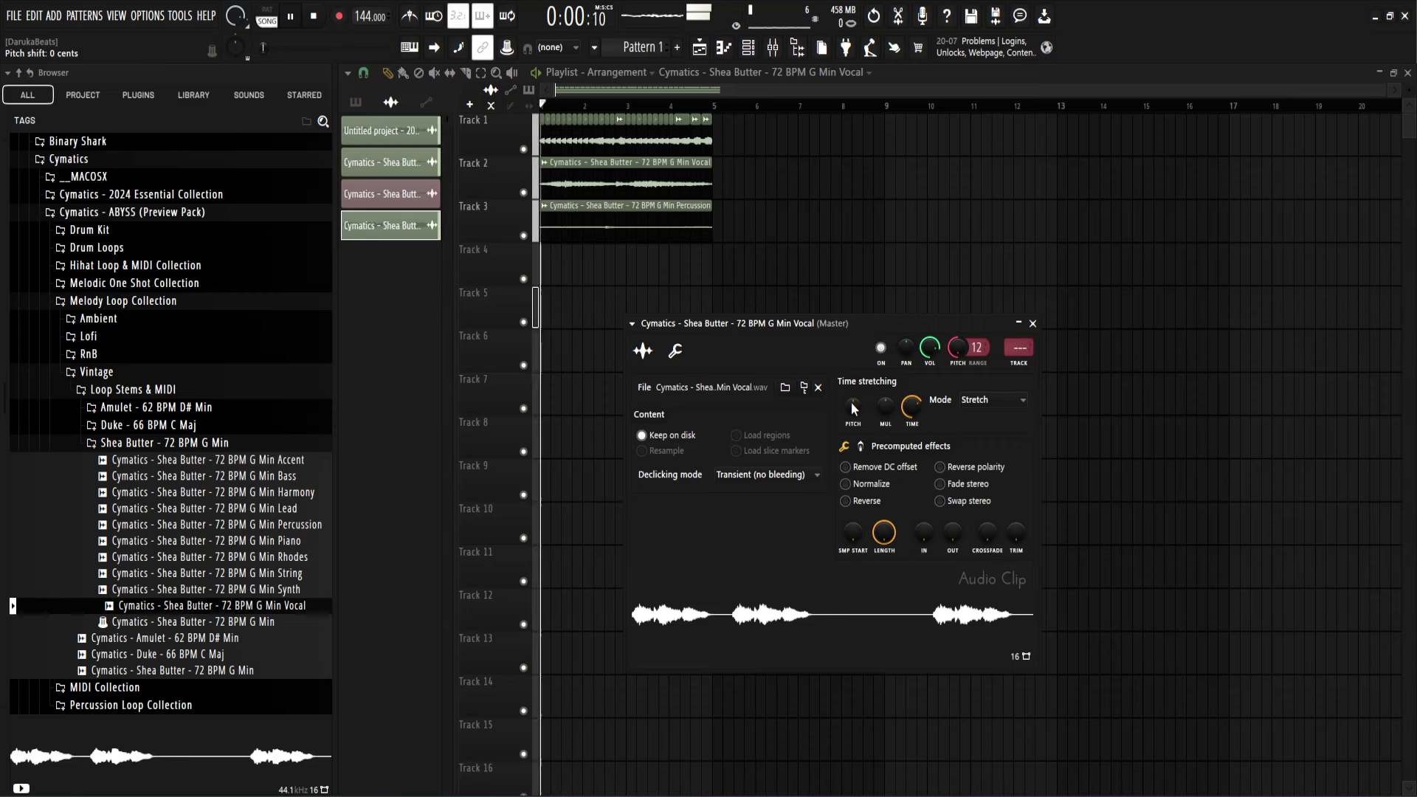
pyautogui.press('space')
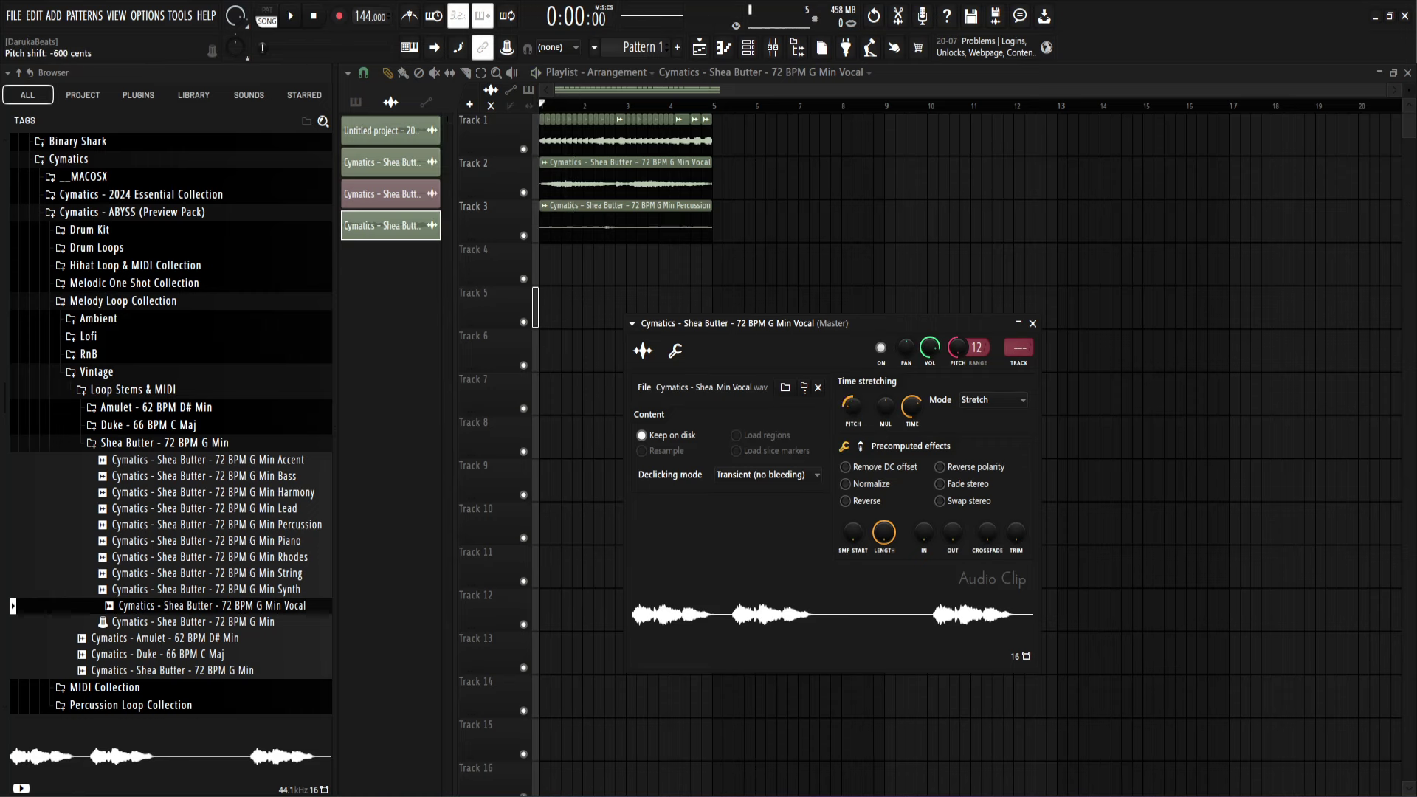
pyautogui.press('space')
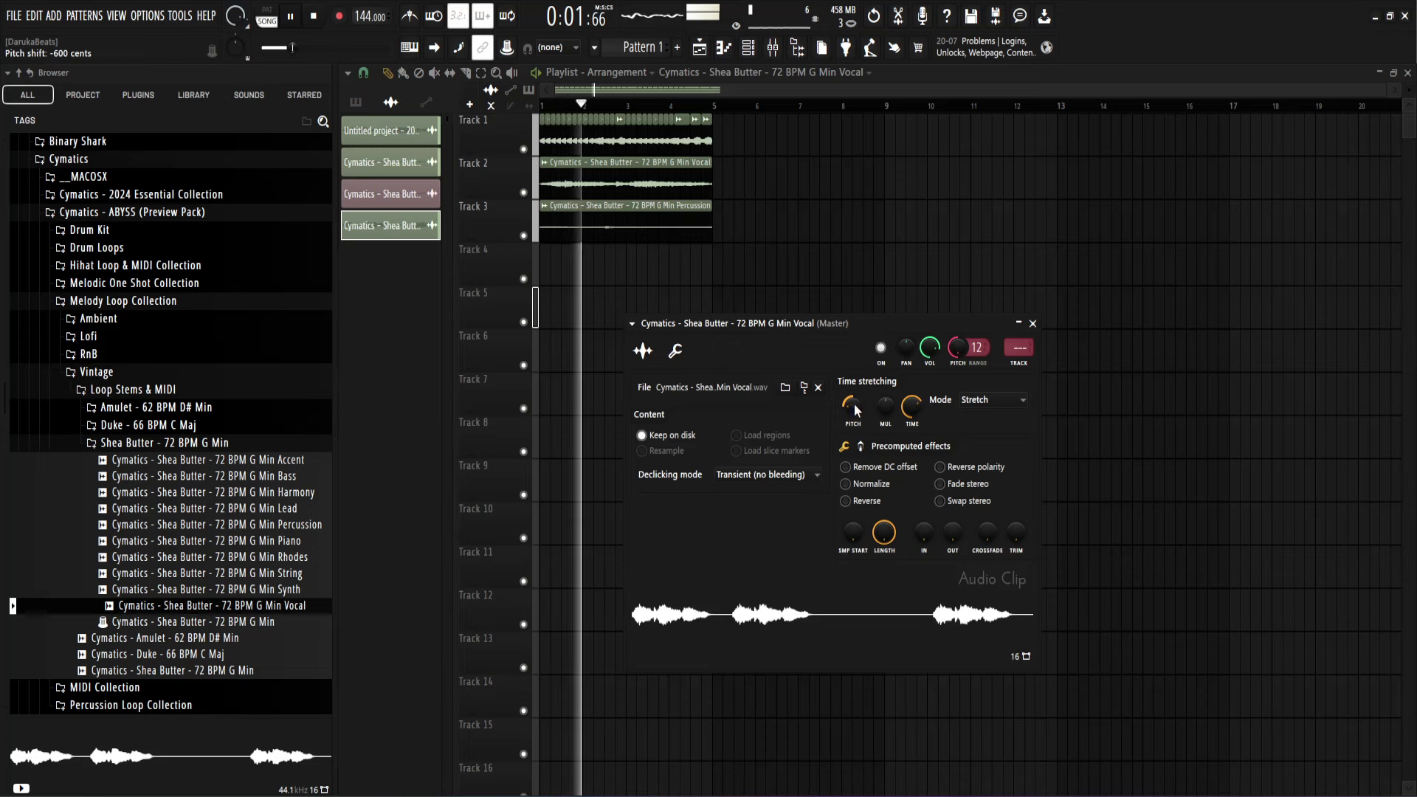
# Step: Reset the vocal channel's pitch and raise it above 0 cents, with Keep on disk turned off
pyautogui.rightClick(958, 348)
pyautogui.click(986, 360)
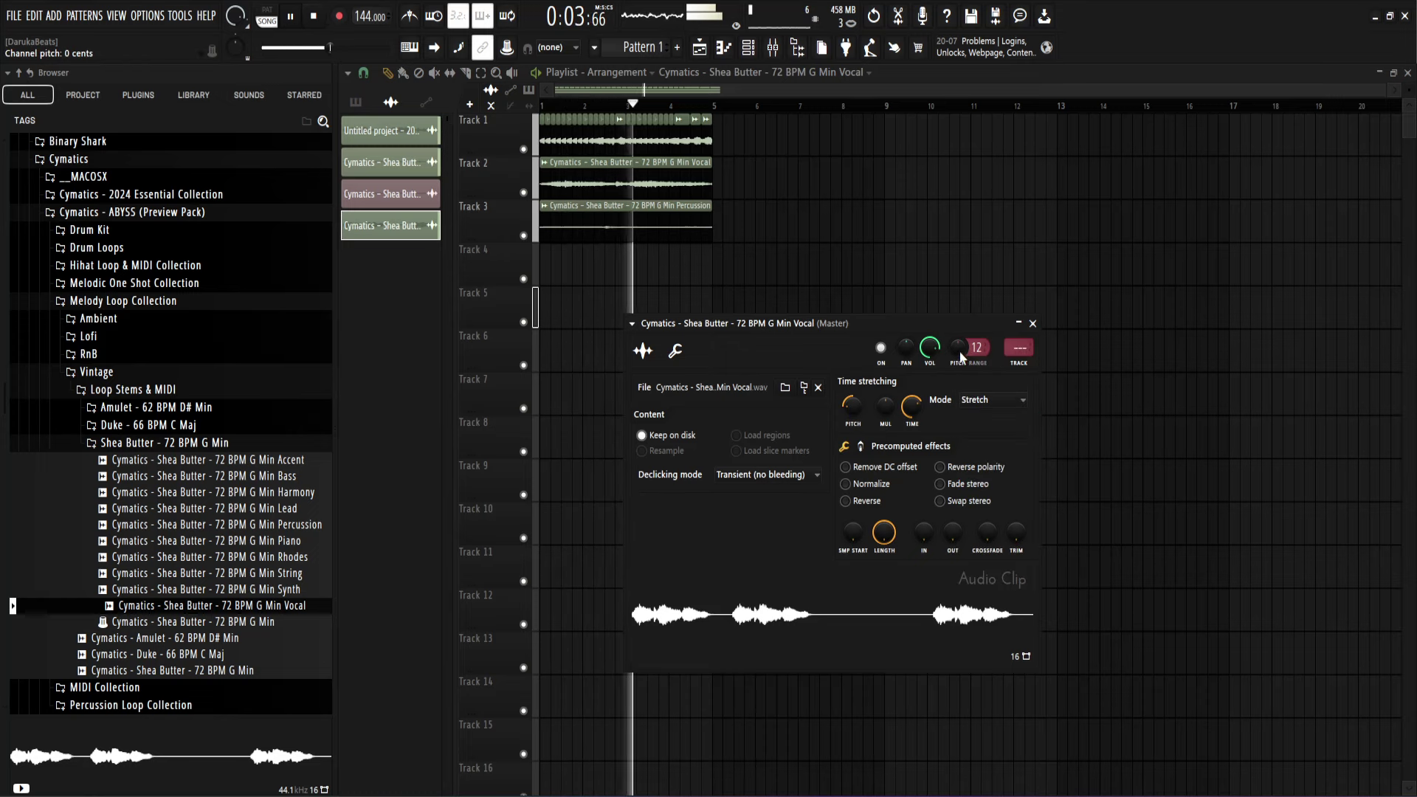
pyautogui.press('space')
pyautogui.press('space')
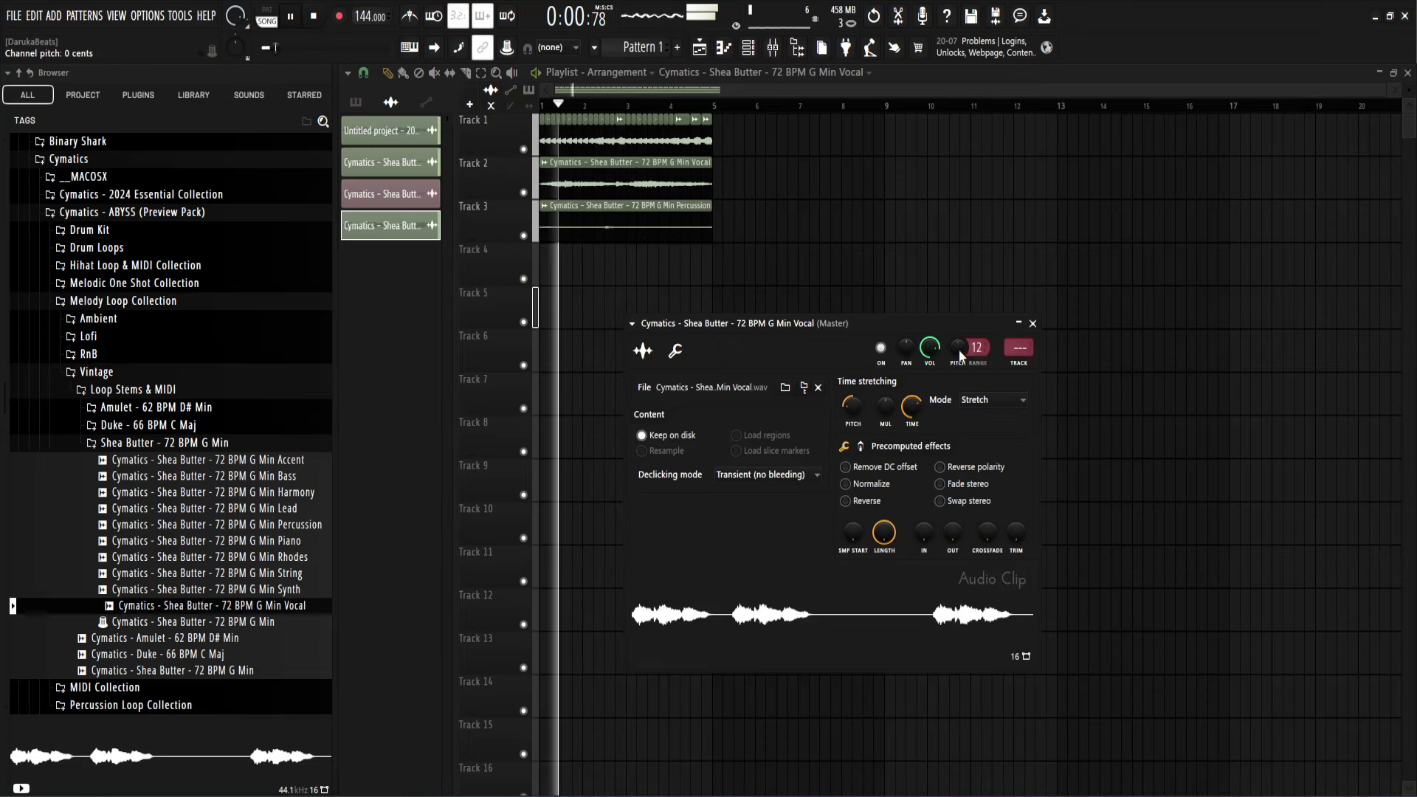
pyautogui.click(698, 435)
pyautogui.moveTo(953, 355); pyautogui.dragTo(952, 295)
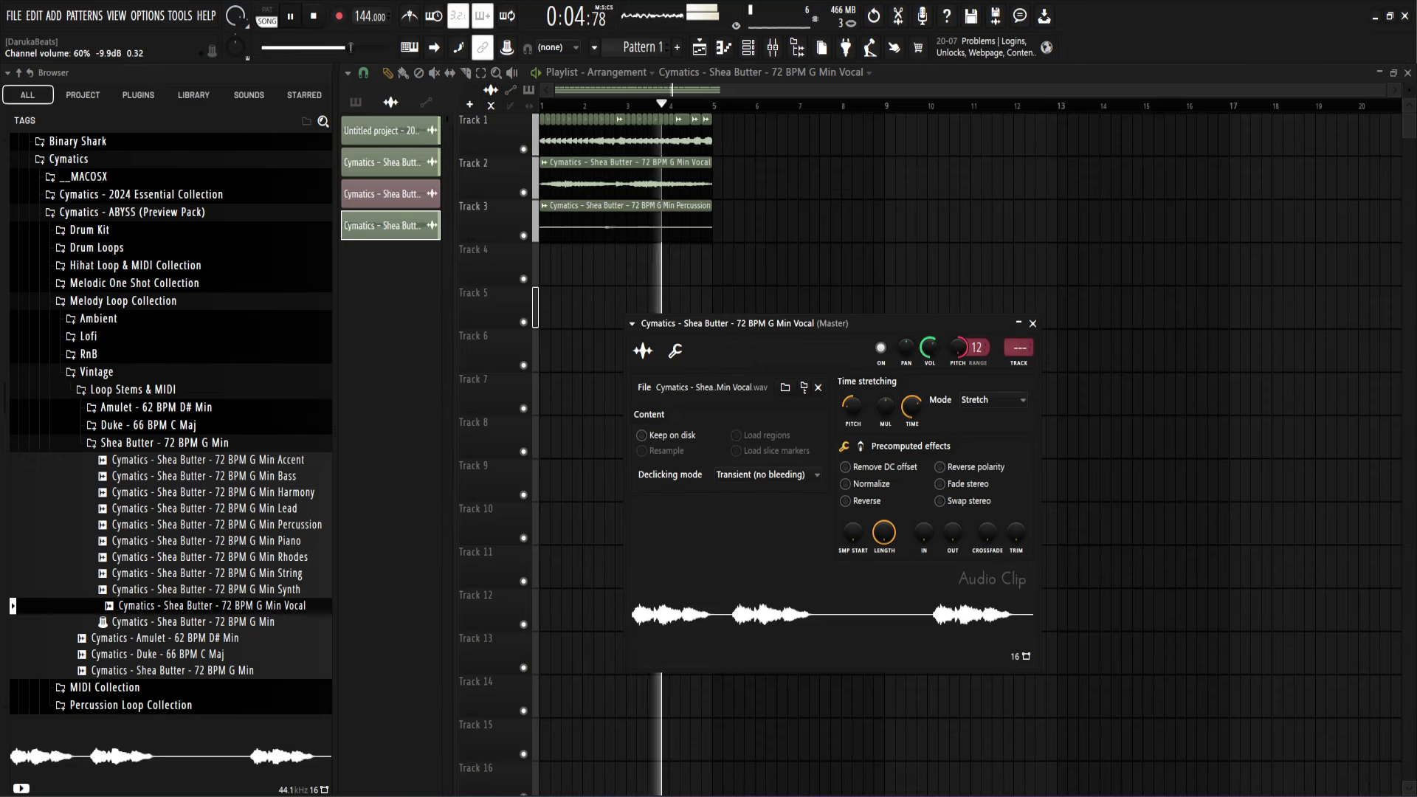
# Step: Lower the vocal channel's volume to about 57% and reverse its sample
pyautogui.moveTo(929, 348)
pyautogui.mouseDown()
pyautogui.moveTo(929, 370)
pyautogui.moveTo(929, 347)
pyautogui.mouseUp()
pyautogui.press('space')
pyautogui.click(862, 504)
pyautogui.press('space')
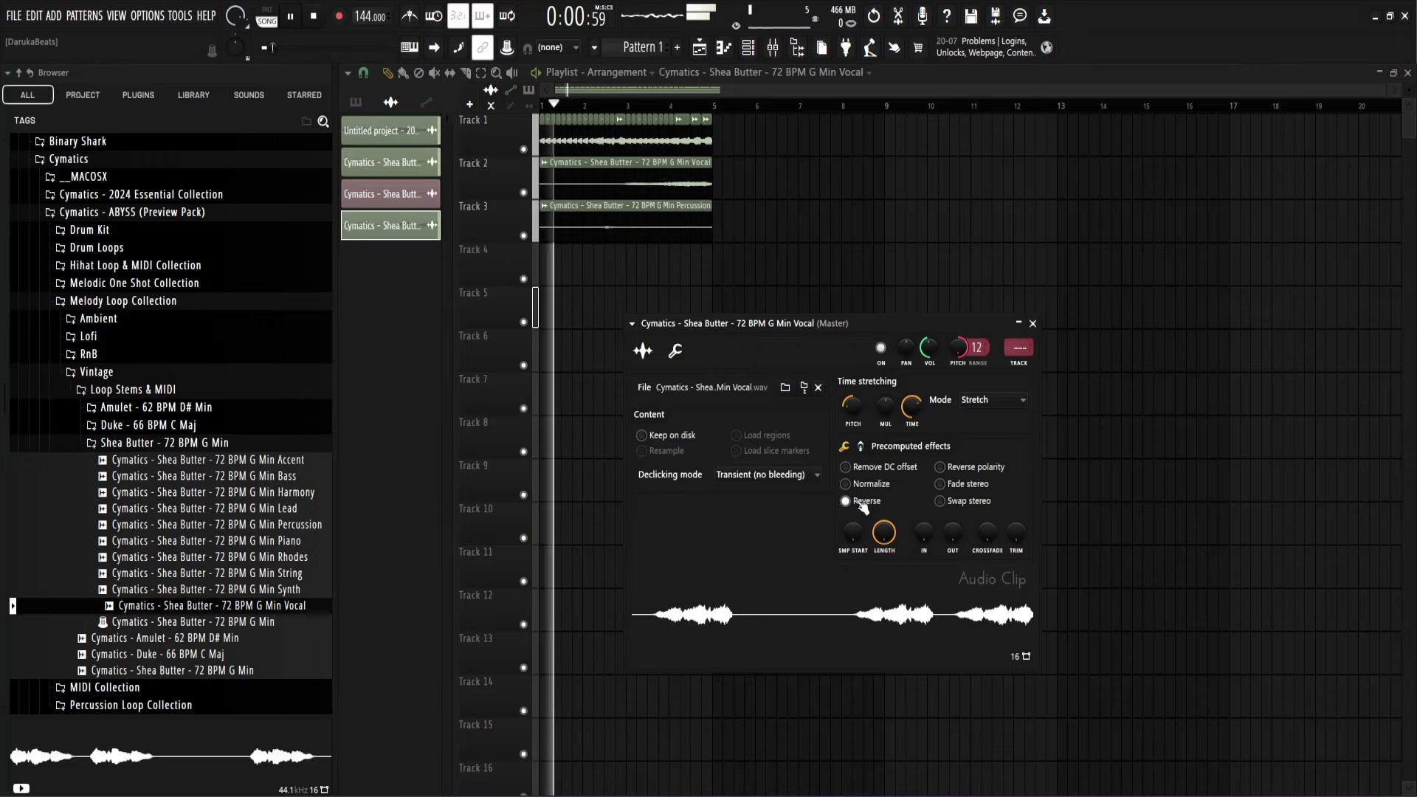
pyautogui.click(1035, 323)
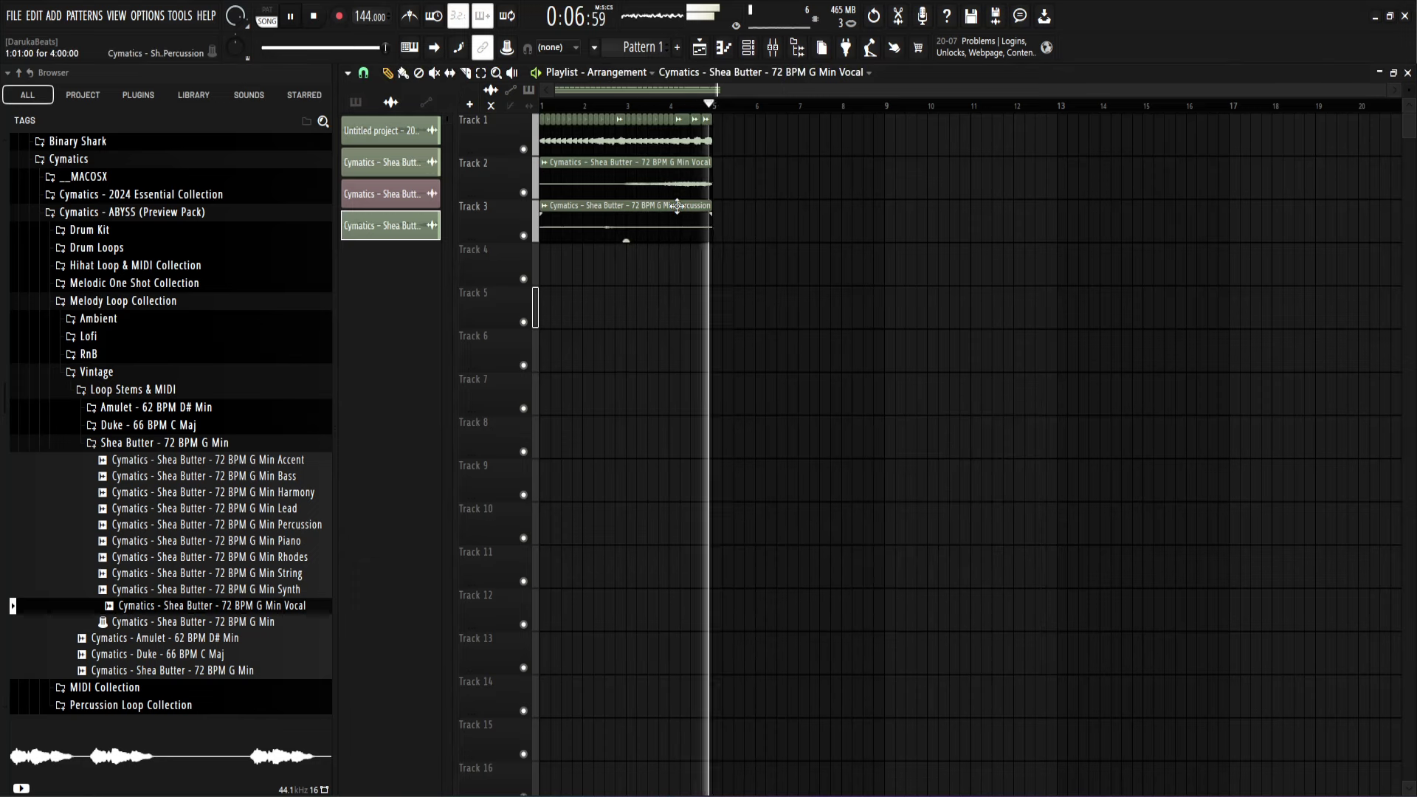
# Step: Slip the reversed audio earlier inside the Track 2 vocal clip, keeping the clip in place, and audition the loop
pyautogui.moveTo(656, 189); pyautogui.dragTo(579, 193)
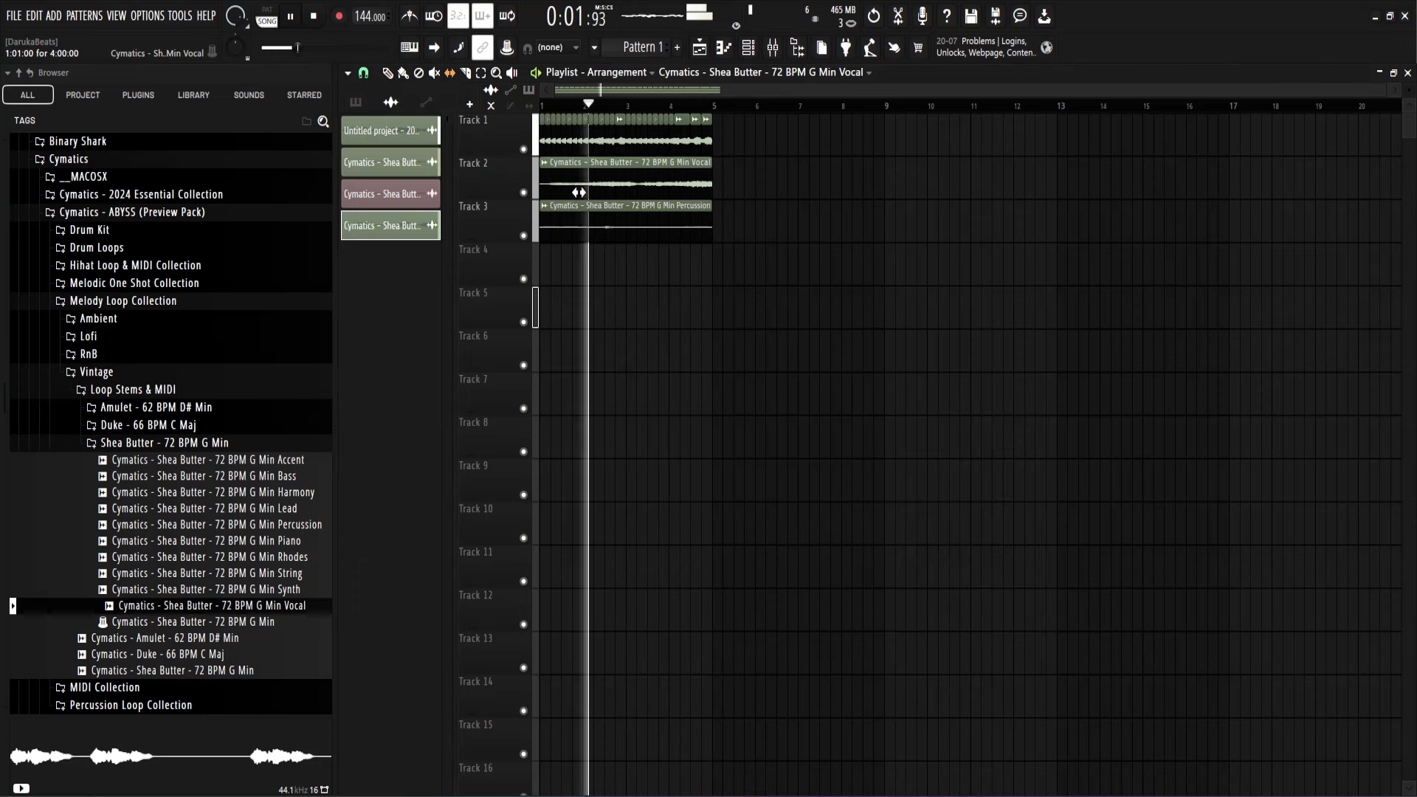
pyautogui.press('space')
pyautogui.press('space')
pyautogui.press('space')
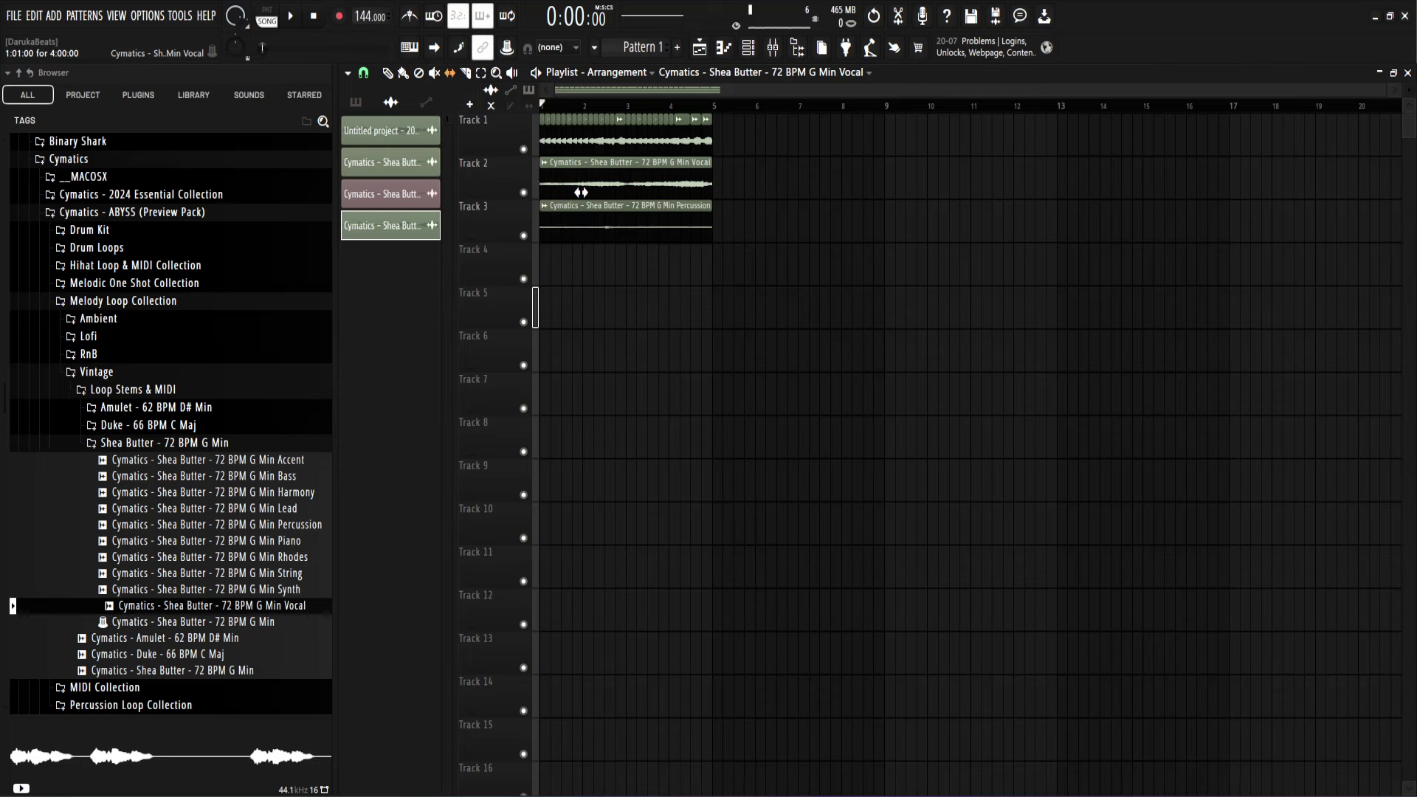
pyautogui.press('space')
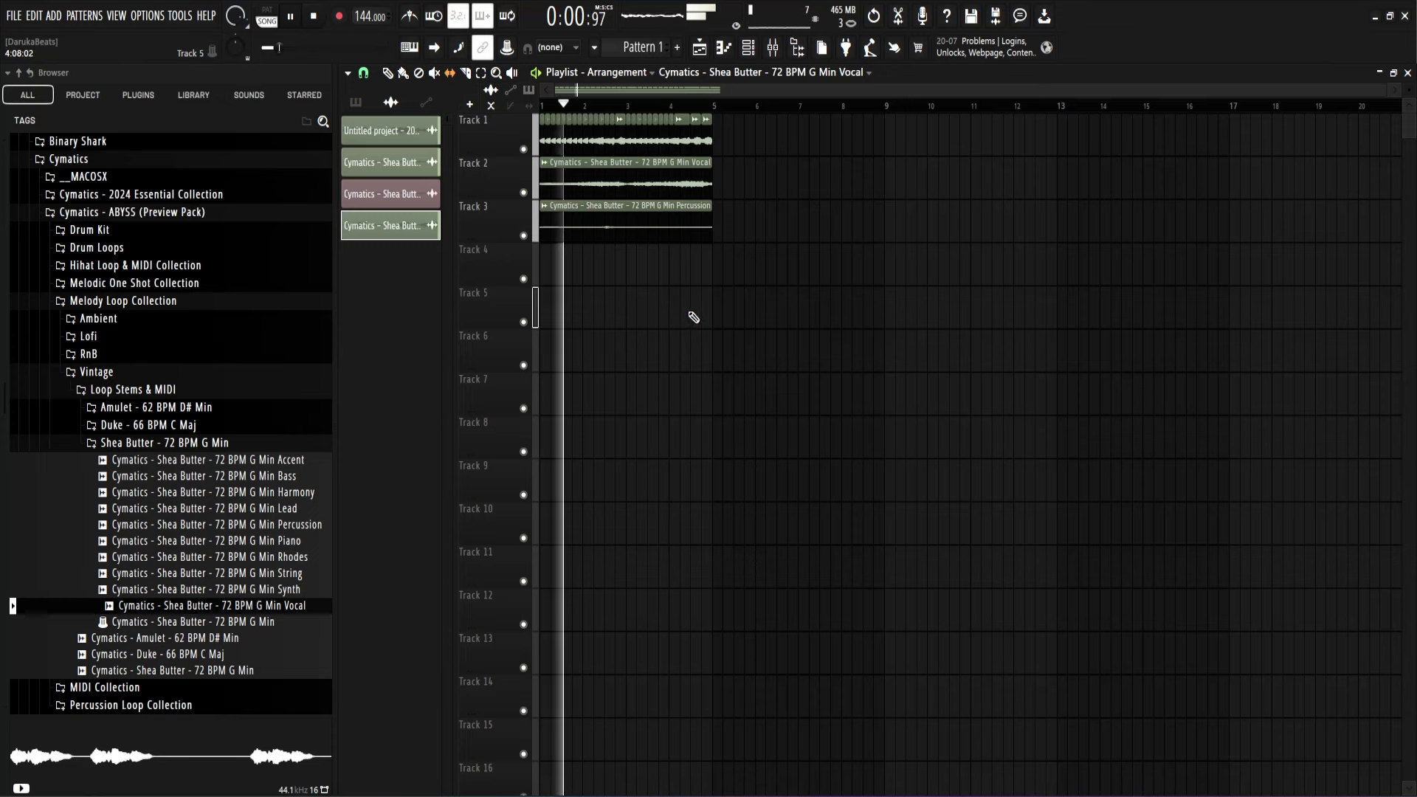
# Step: Route the vocal channel to mixer insert 4 and return to the playlist
pyautogui.doubleClick(624, 181)
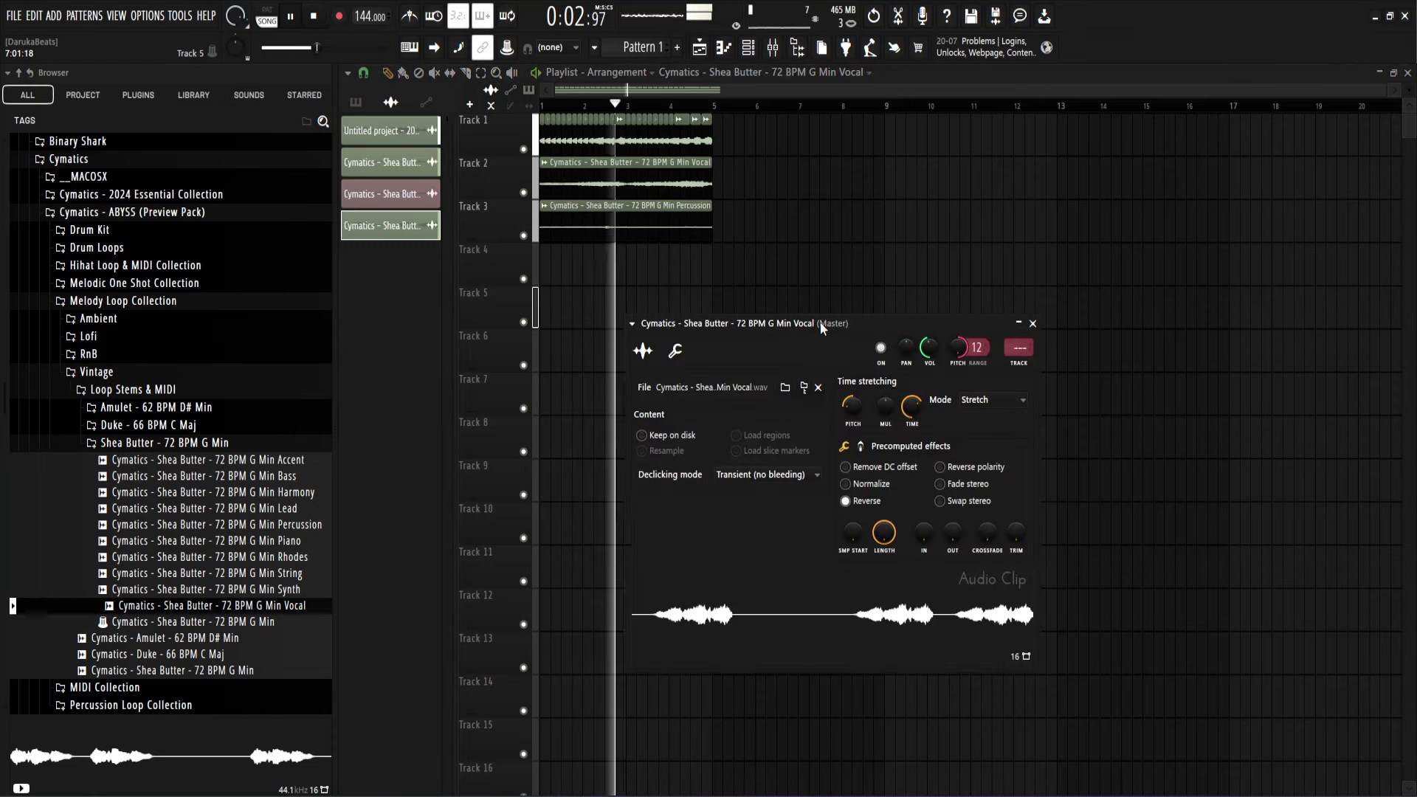
pyautogui.press('space')
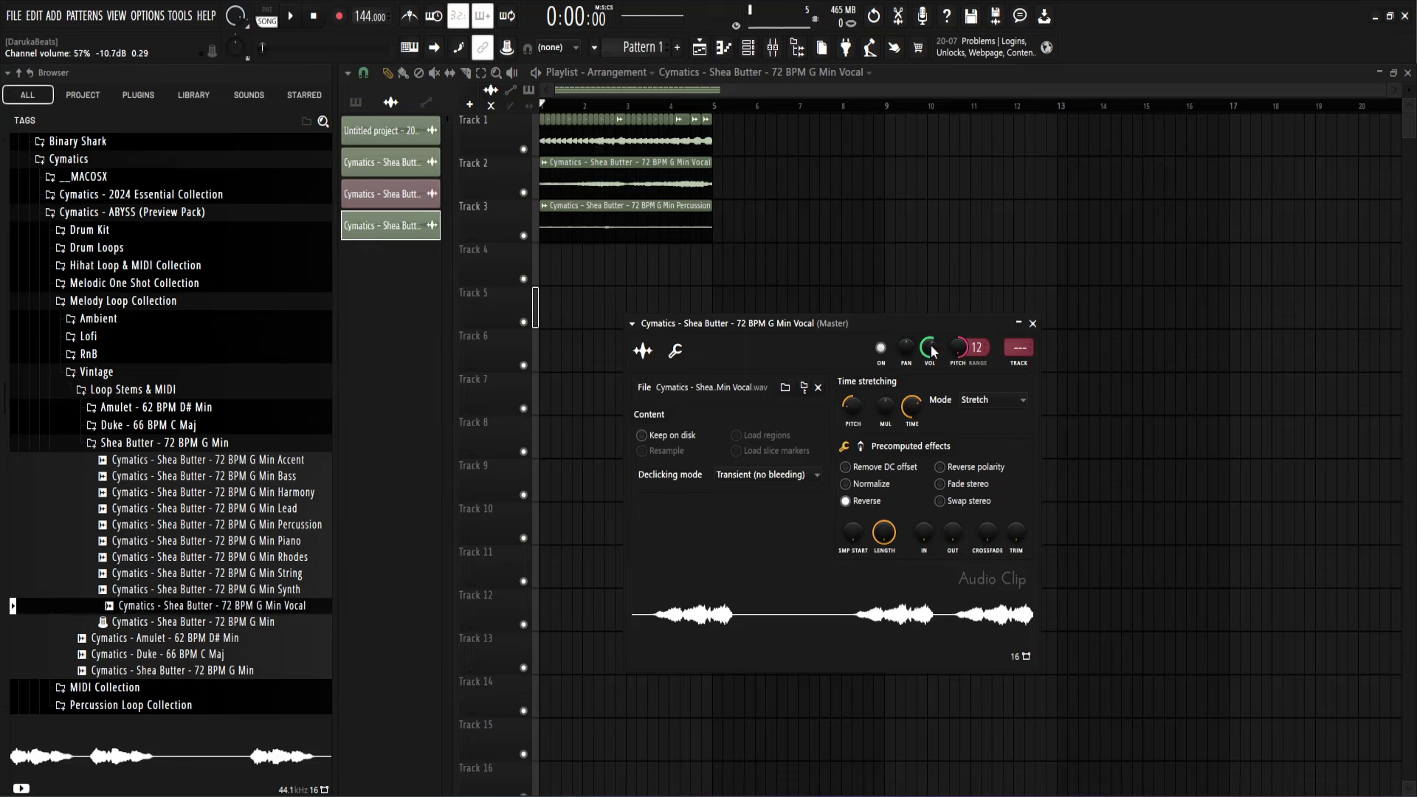
pyautogui.press('space')
pyautogui.click(1019, 348)
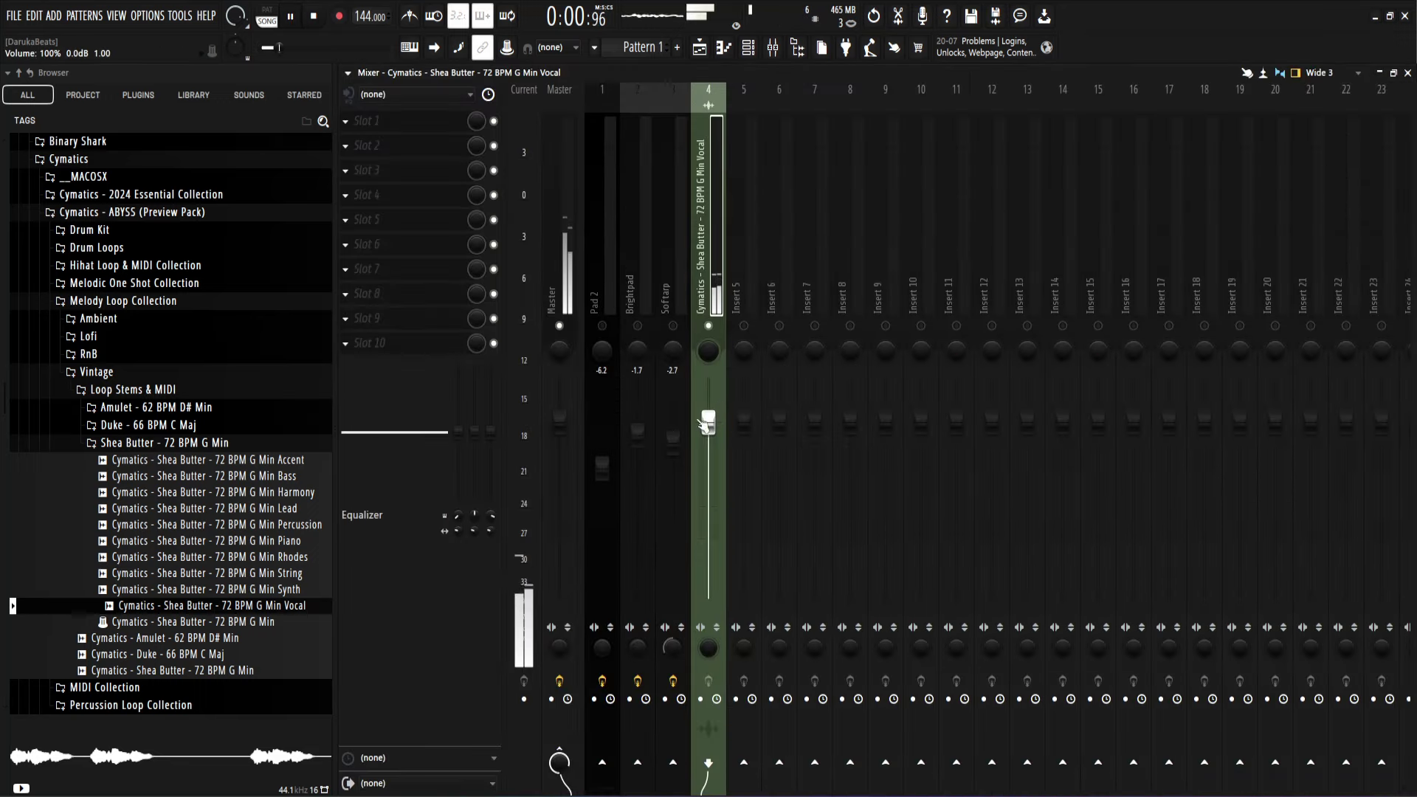
pyautogui.press('F9')
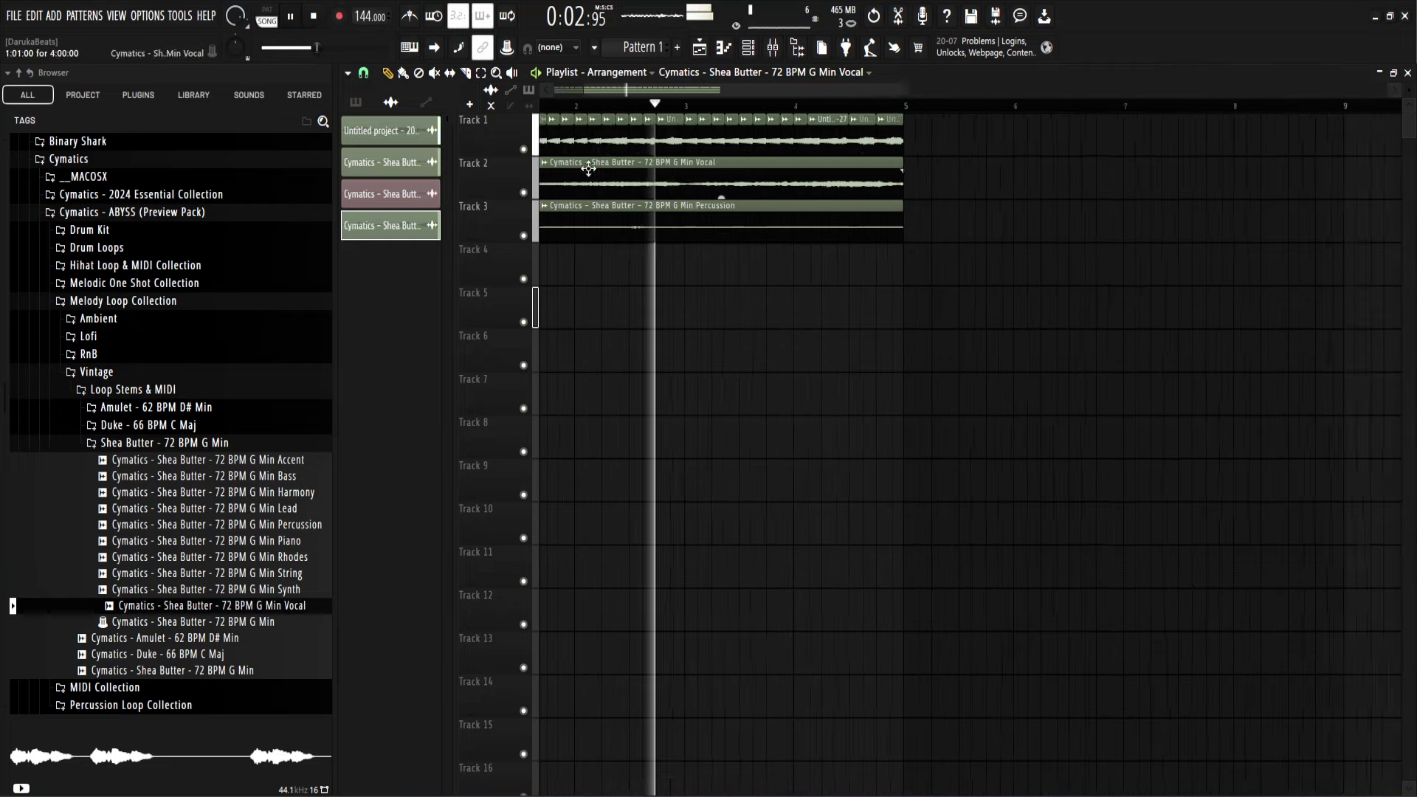
# Step: Route the Untitled project clip on Track 1 to mixer insert 5 and mute that insert
pyautogui.press('space')
pyautogui.doubleClick(689, 135)
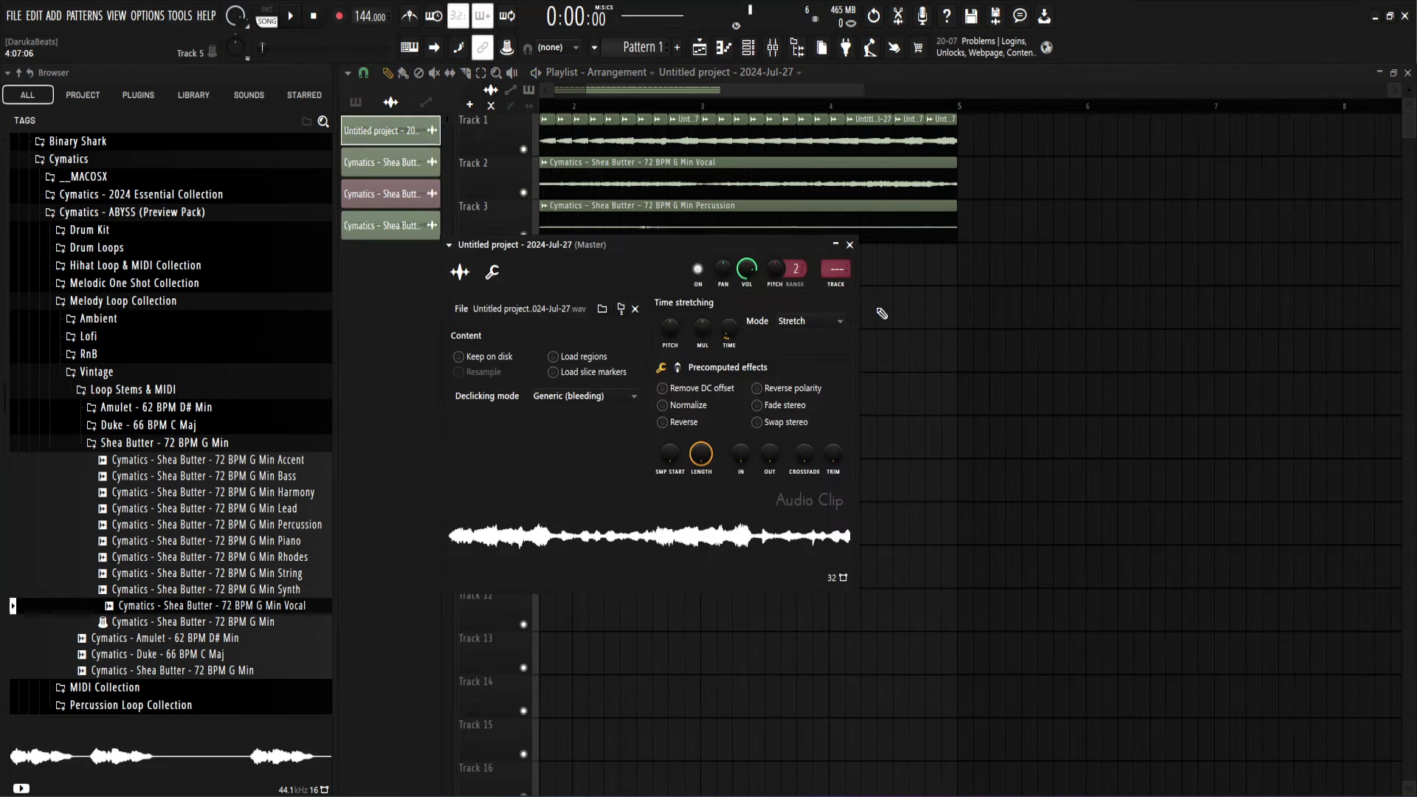
pyautogui.click(837, 288)
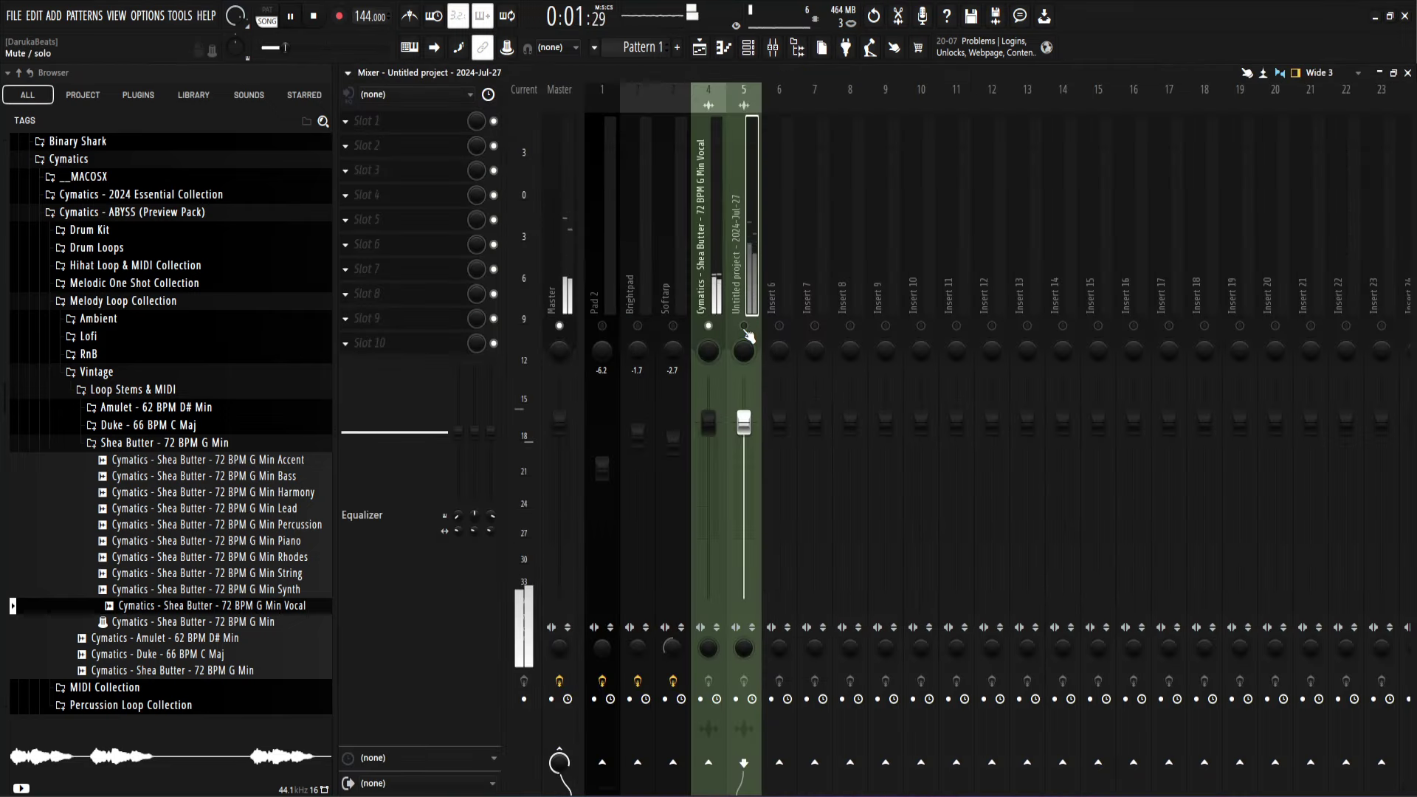
# Step: Raise the vocal mixer track to about 1.9 dB and set the percussion channel's volume to about 61%
pyautogui.click(723, 316)
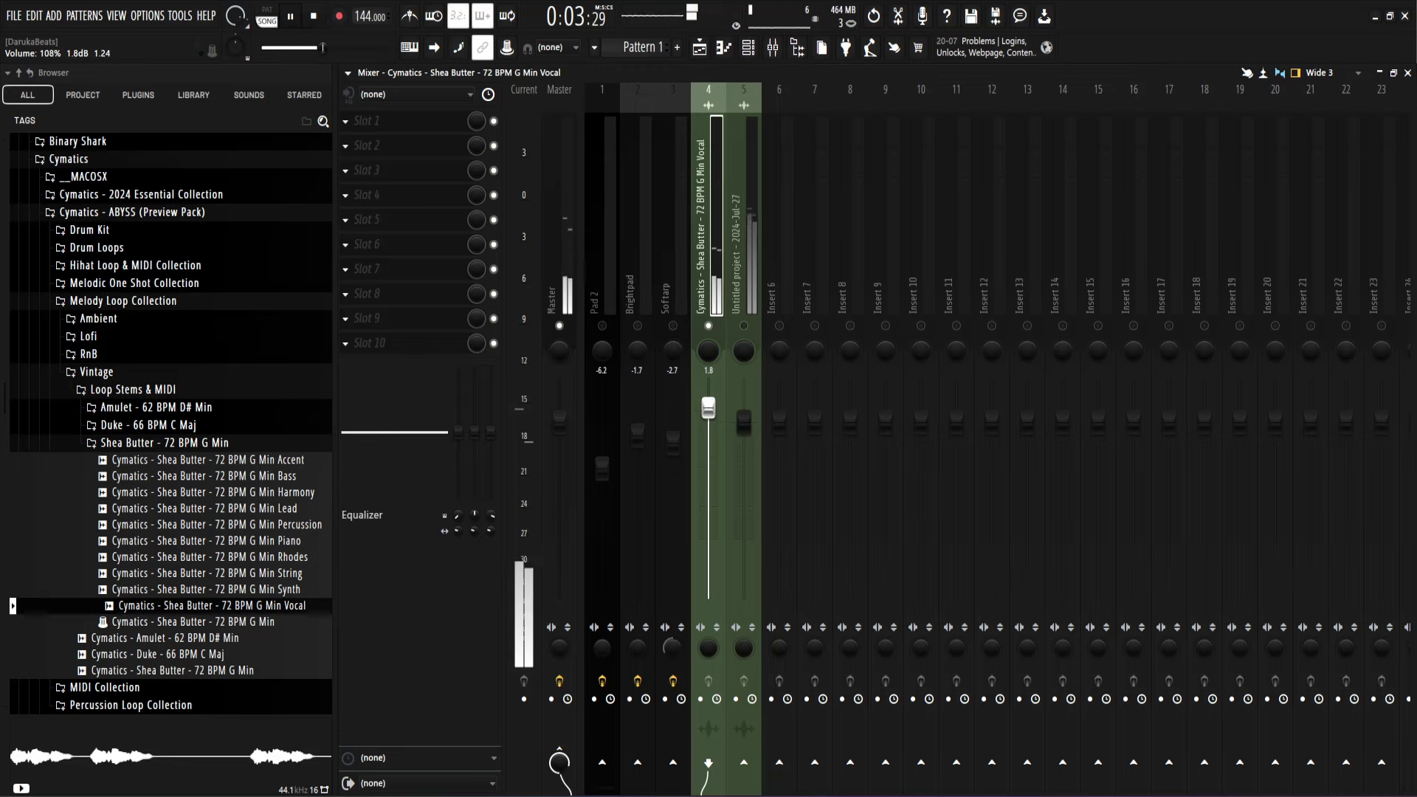
pyautogui.click(699, 47)
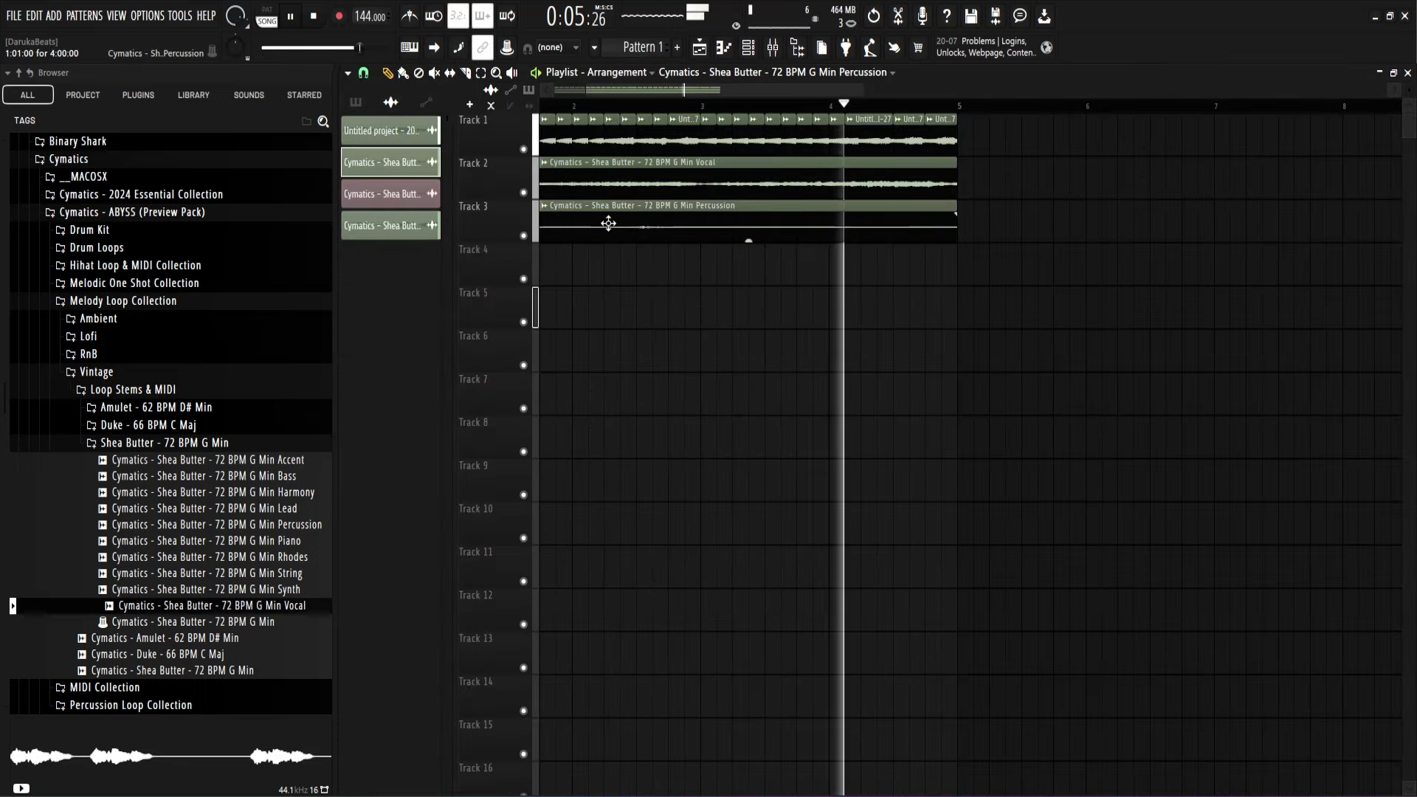
pyautogui.doubleClick(608, 223)
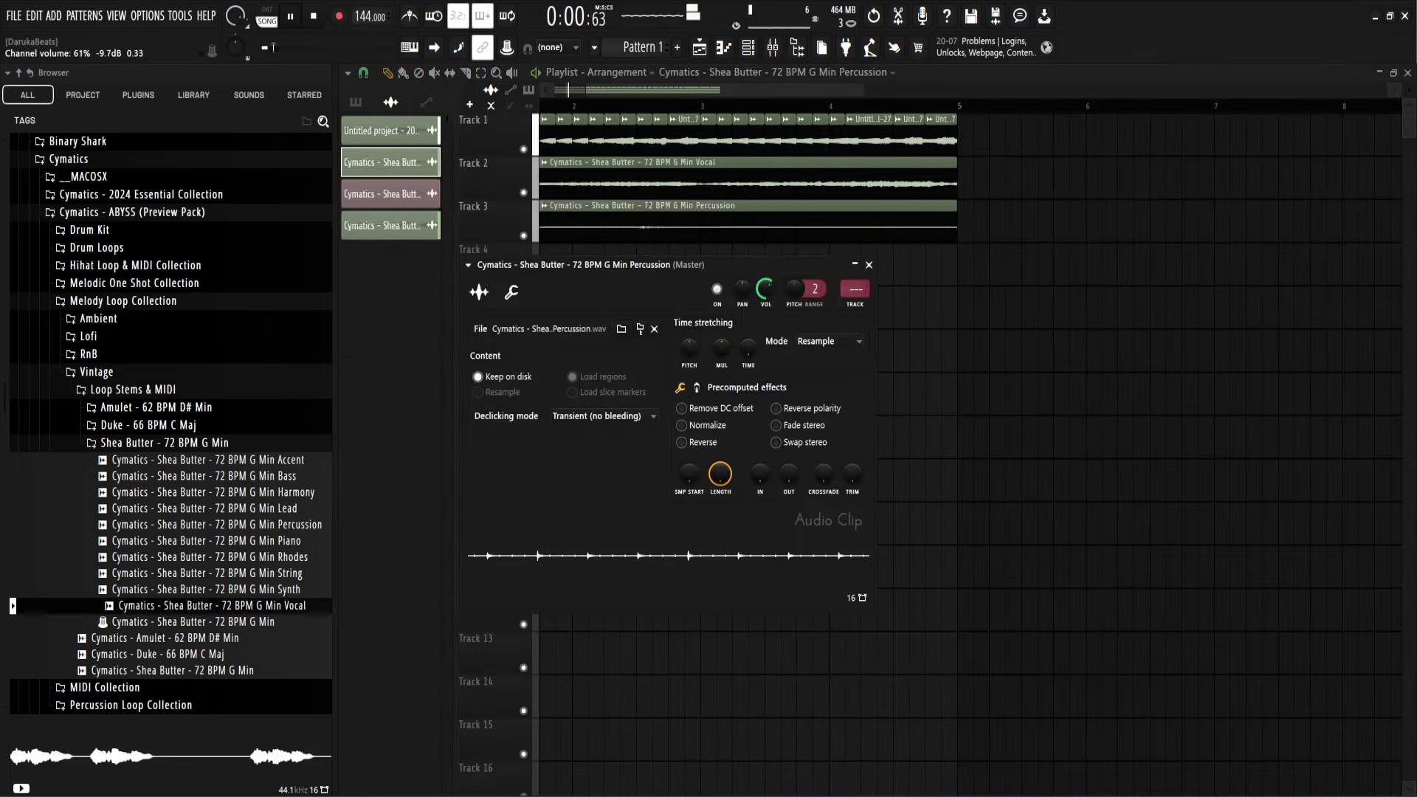
pyautogui.click(869, 264)
# Step: Add OTT in slot 4 of the vocal mixer track with 66% depth and reduced upward compression
pyautogui.click(773, 47)
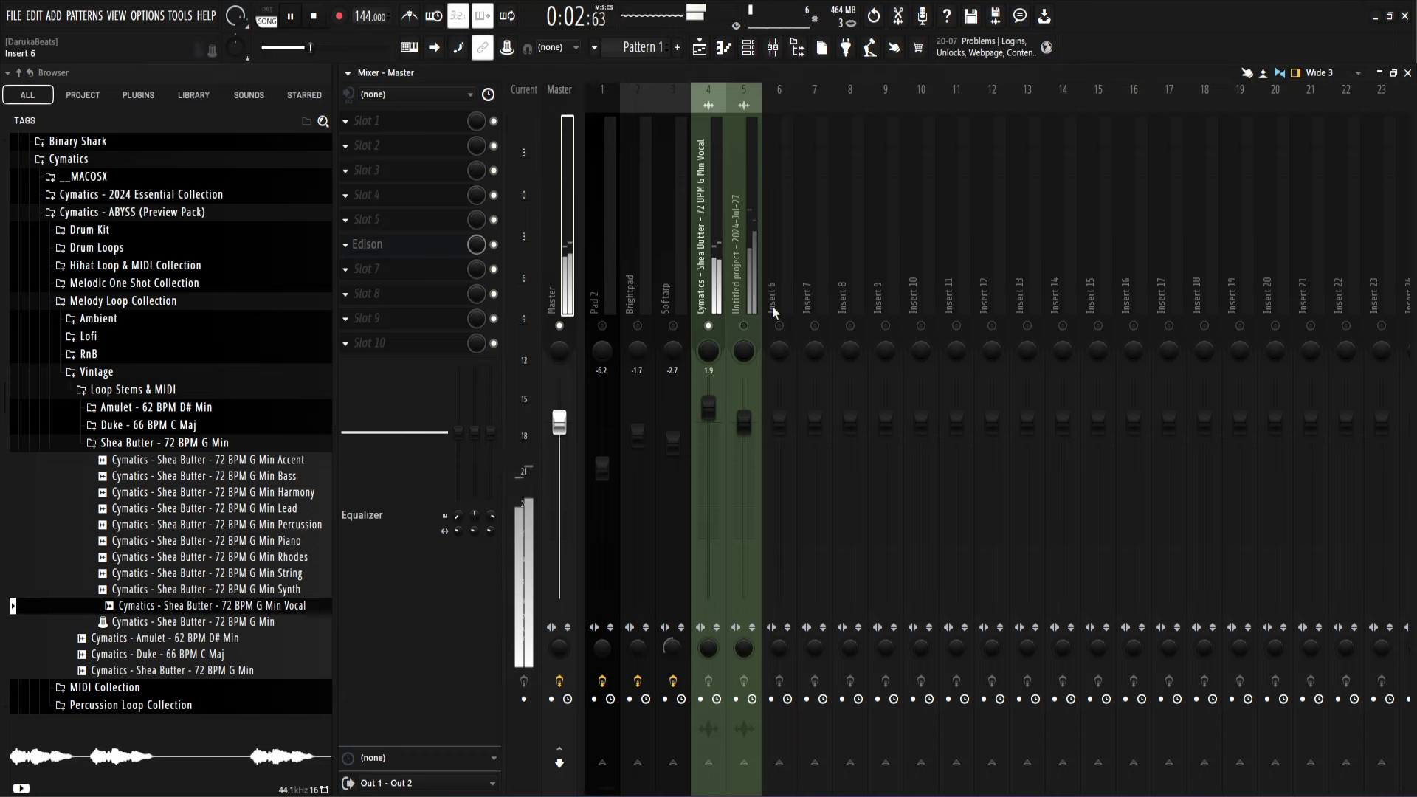
pyautogui.click(432, 196)
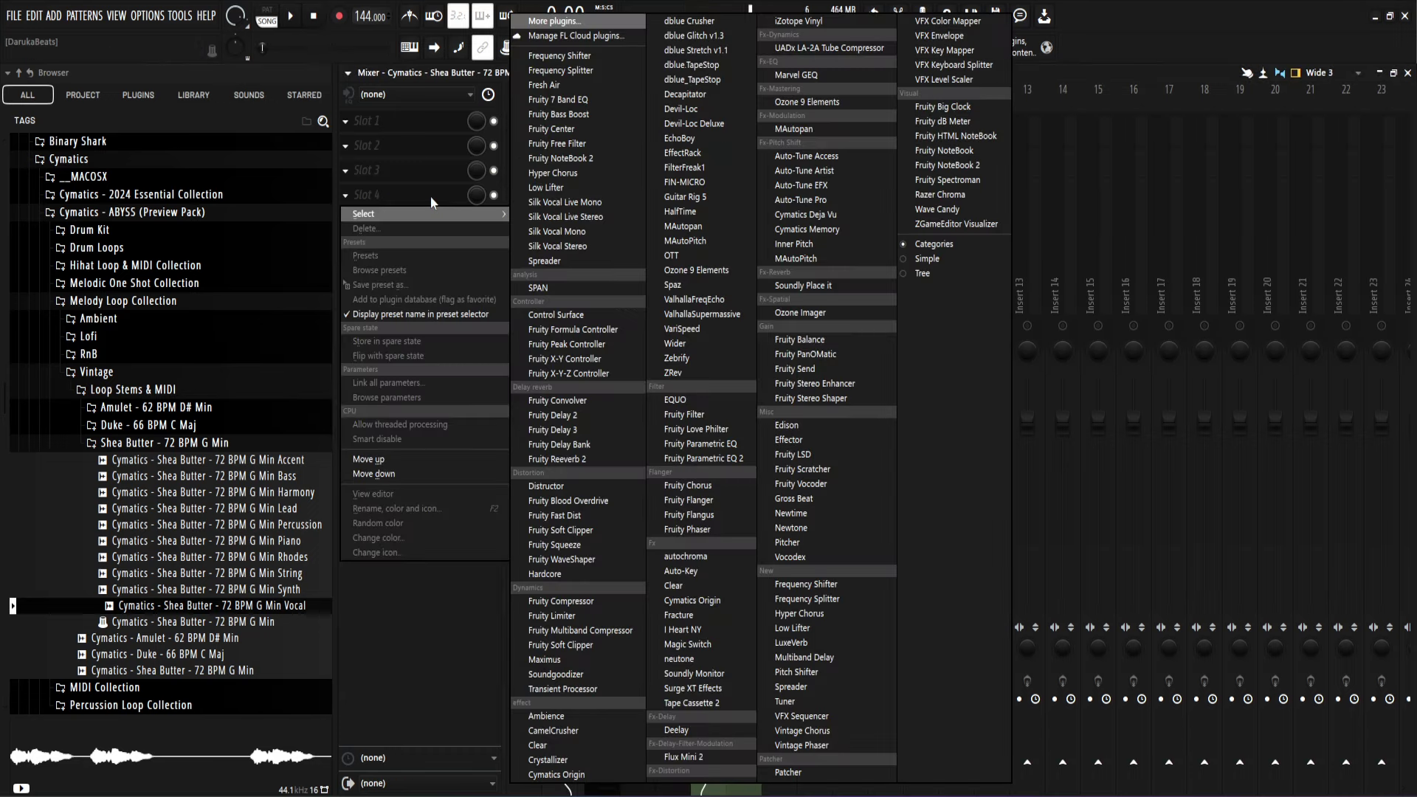
pyautogui.click(669, 259)
pyautogui.press('space')
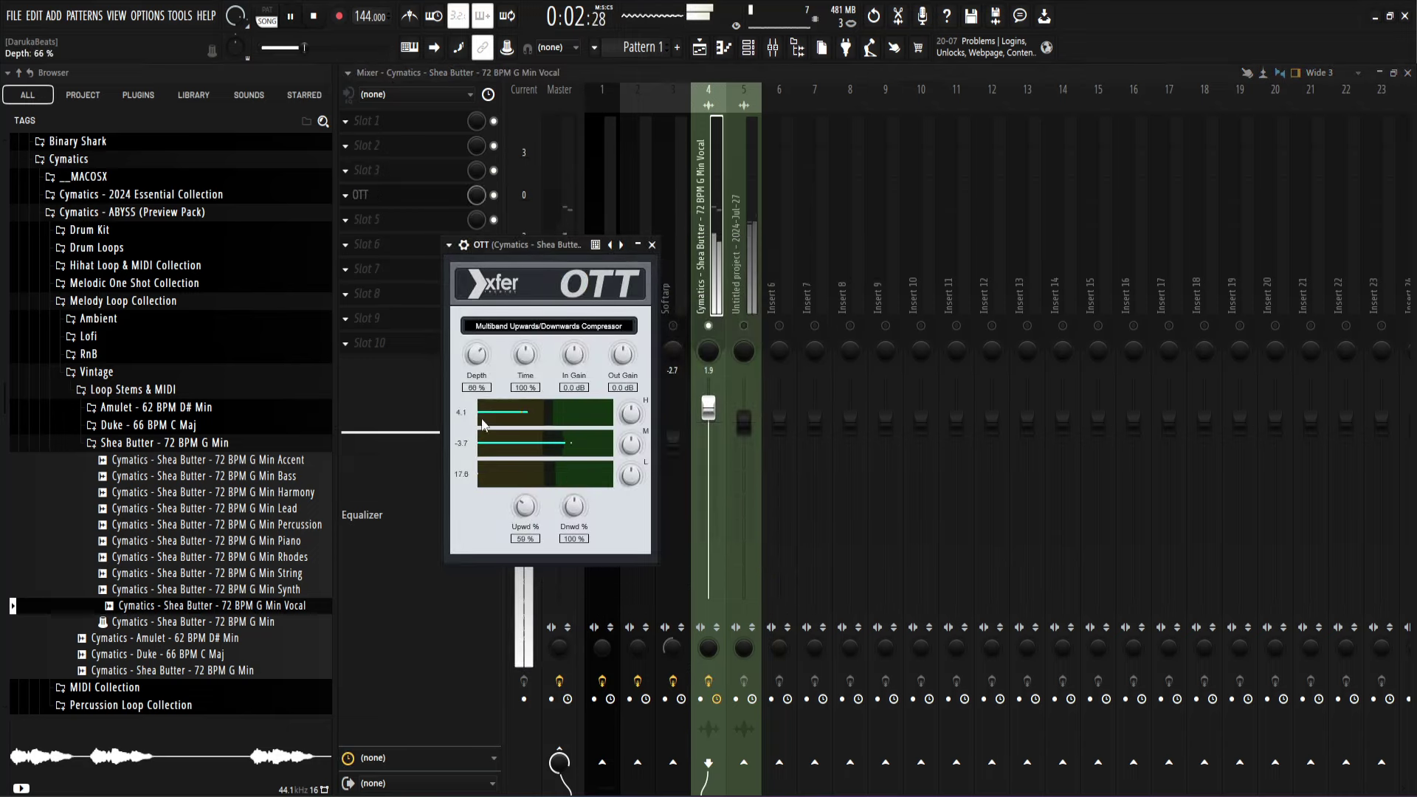
pyautogui.click(651, 244)
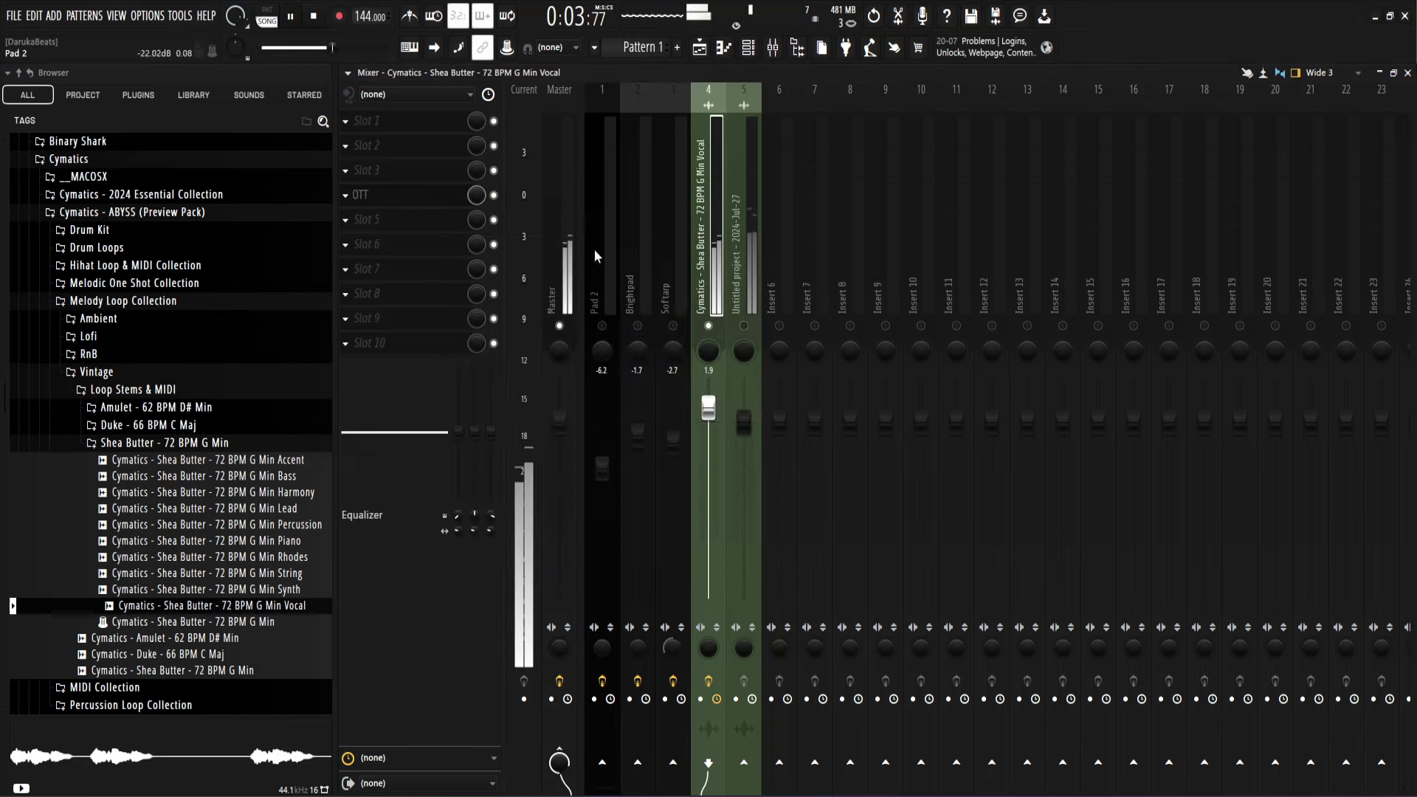
# Step: Add the Ambience reverb in slot 5 of the vocal mixer track and set its mix level to about 55%
pyautogui.click(396, 229)
pyautogui.moveTo(498, 240)
pyautogui.click(565, 706)
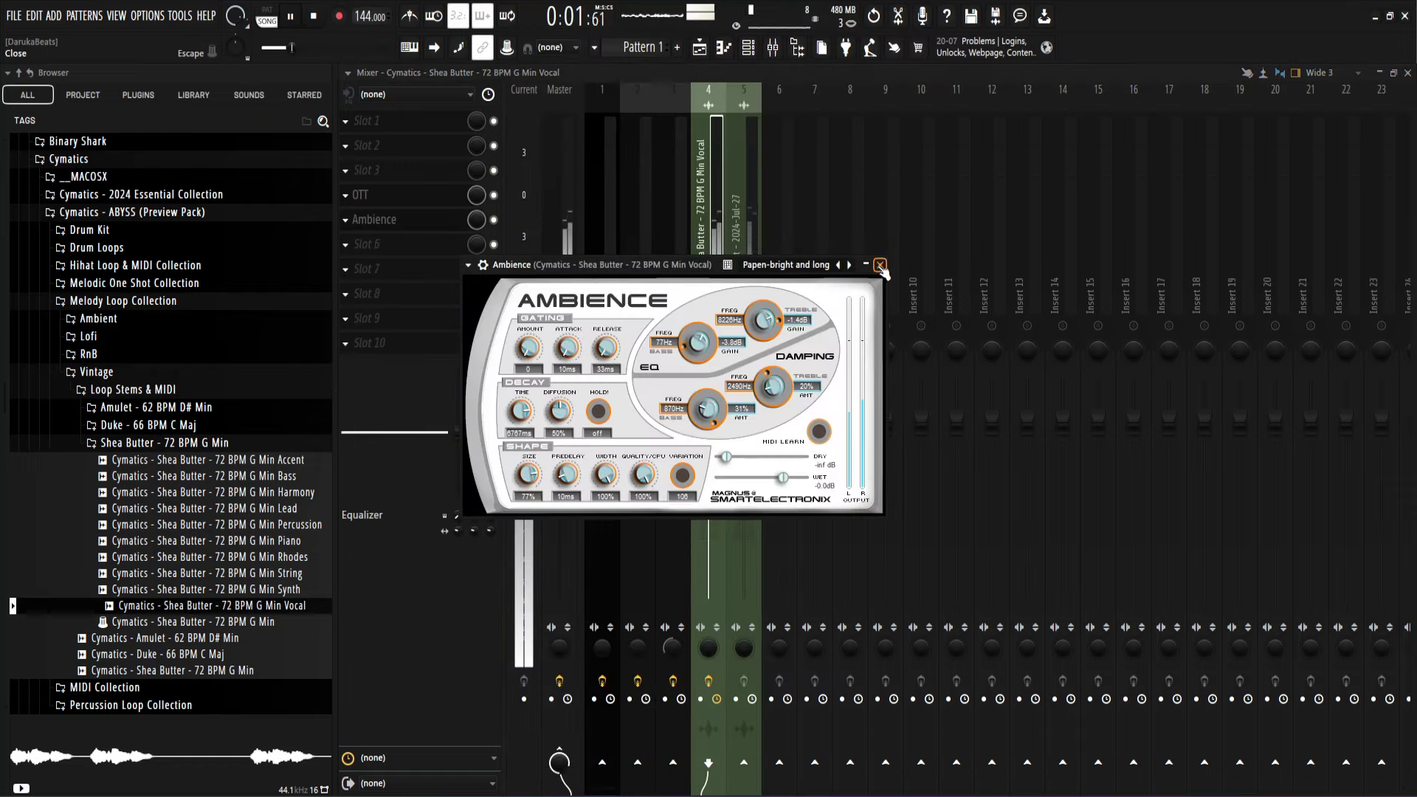
pyautogui.click(880, 264)
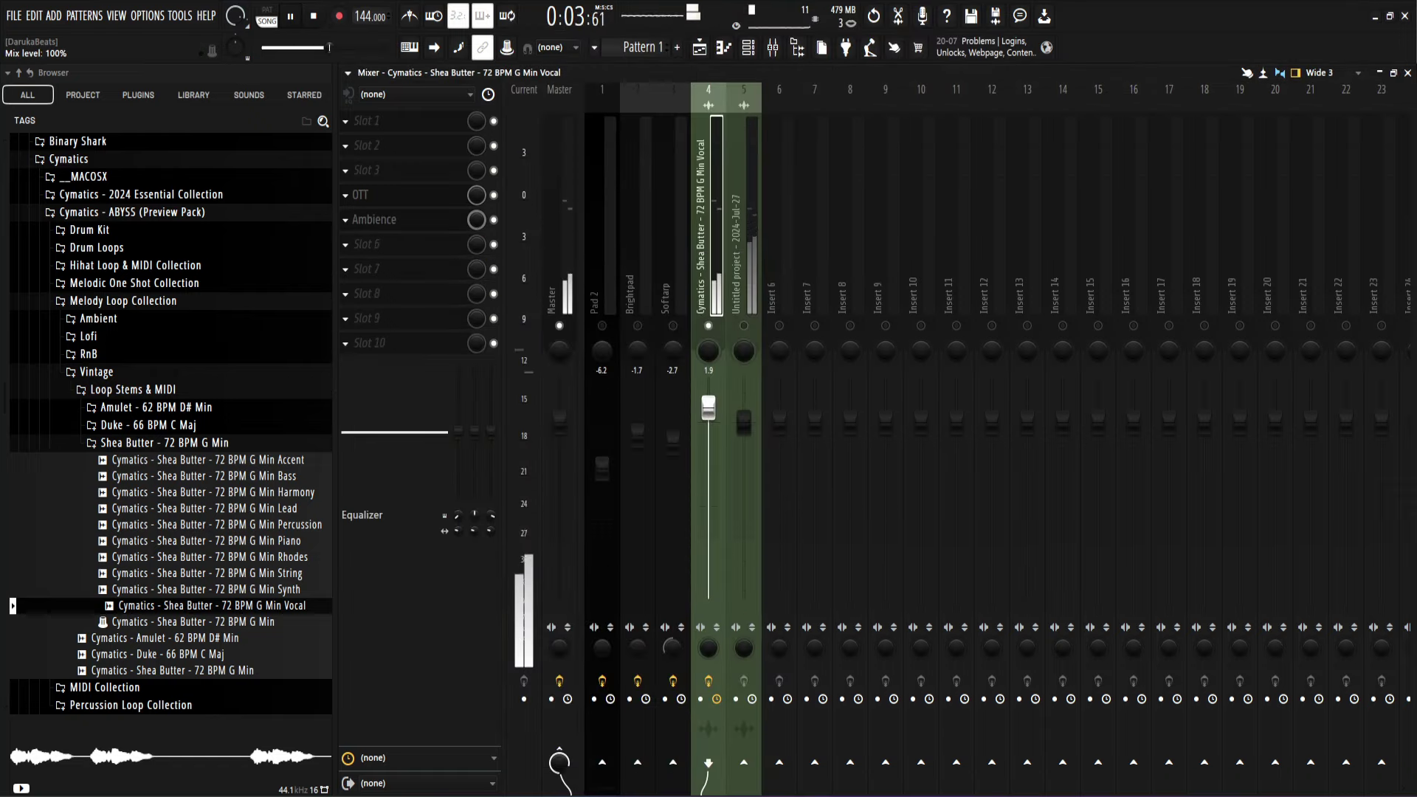
pyautogui.moveTo(477, 220); pyautogui.dragTo(477, 230)
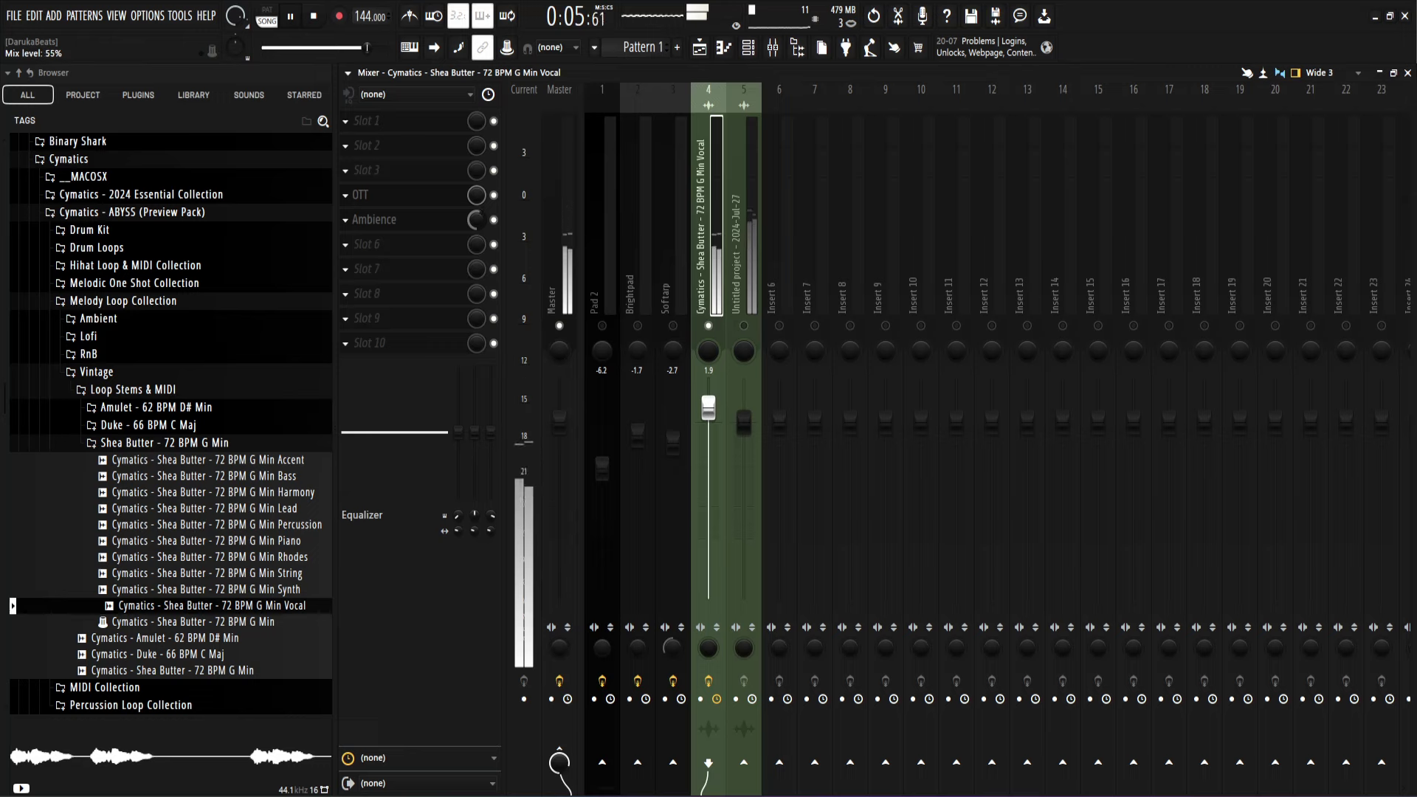
pyautogui.click(374, 219)
pyautogui.click(880, 265)
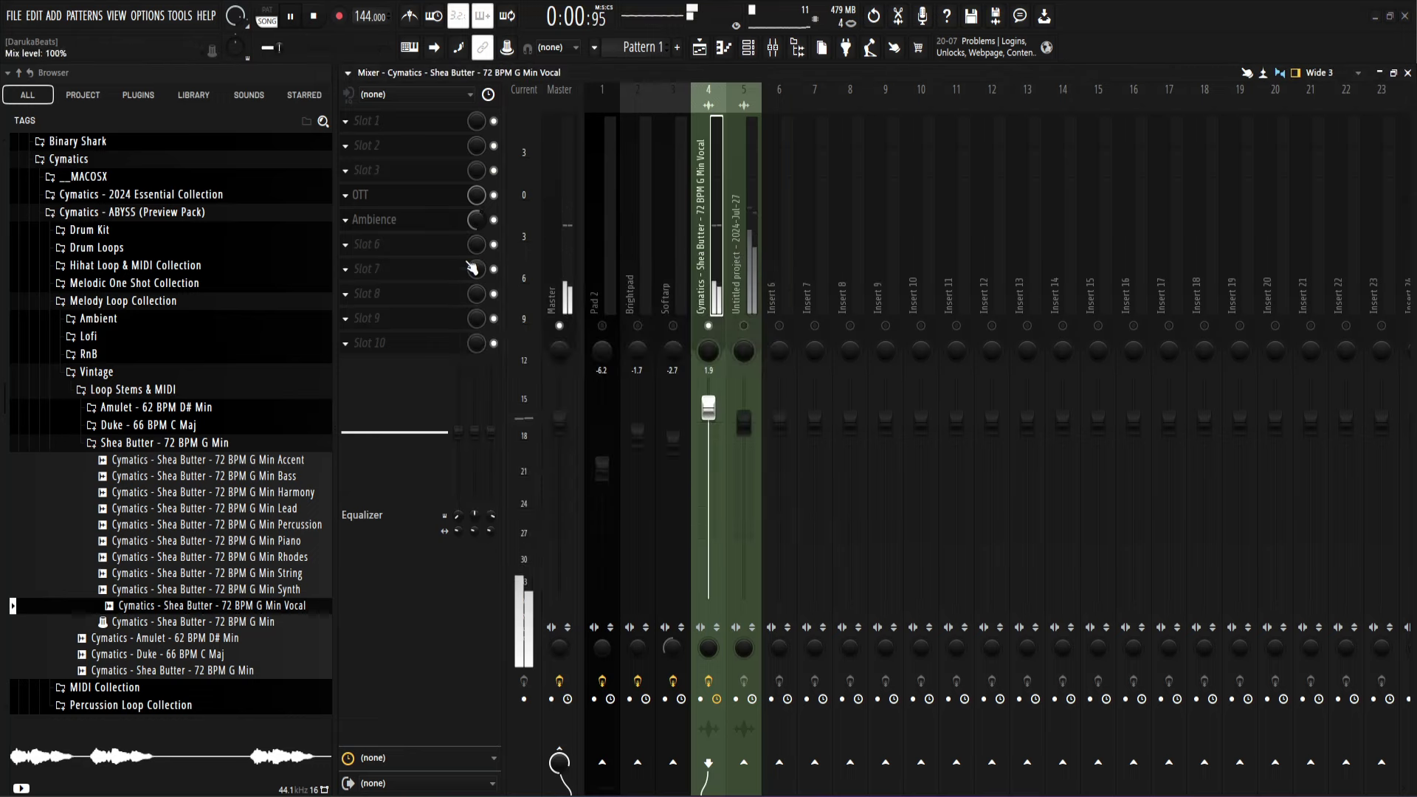
# Step: Add Fruity Parametric EQ 2 in slot 6 of the vocal track with the Sample Maker - Vocal Accent preset
pyautogui.click(398, 244)
pyautogui.click(710, 457)
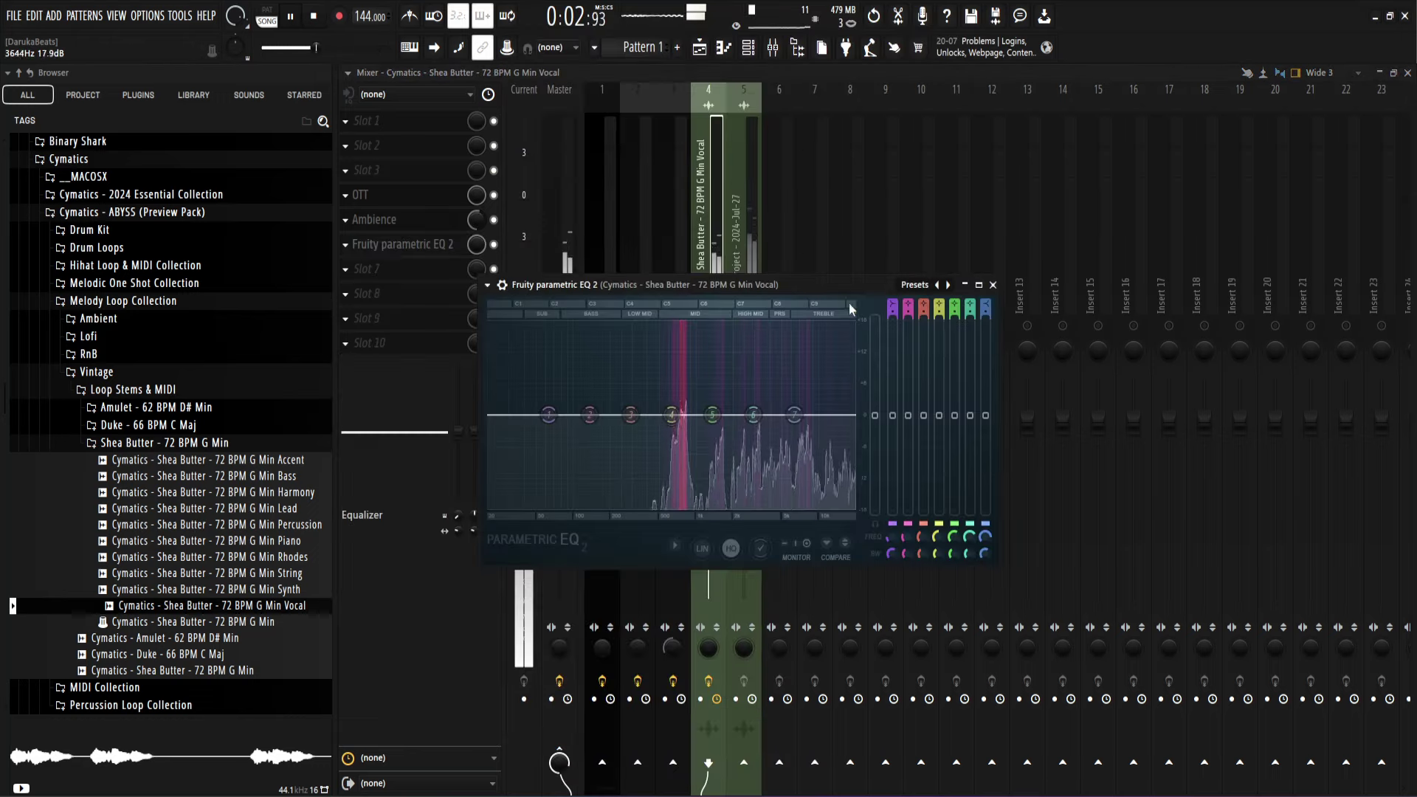
pyautogui.click(915, 285)
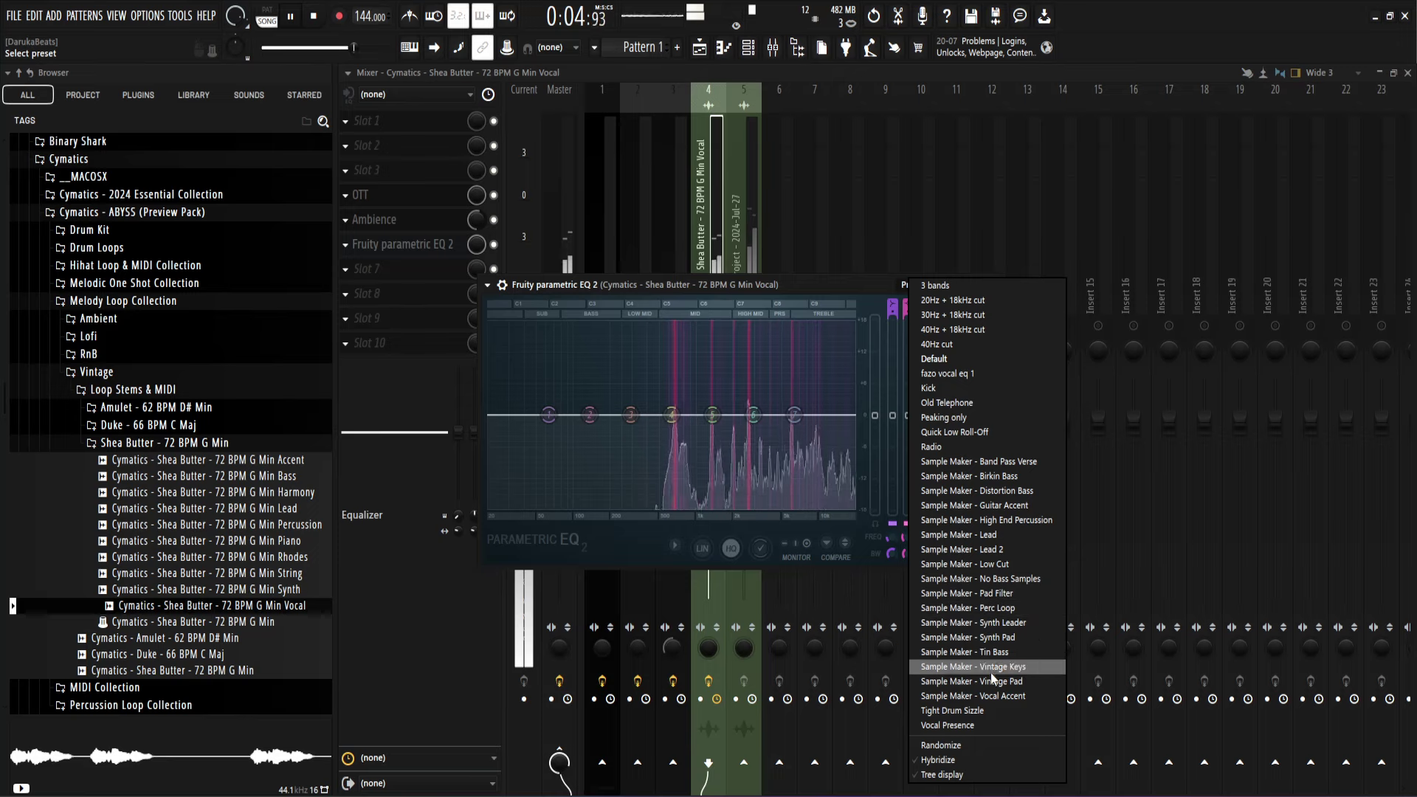
pyautogui.click(991, 697)
pyautogui.click(991, 294)
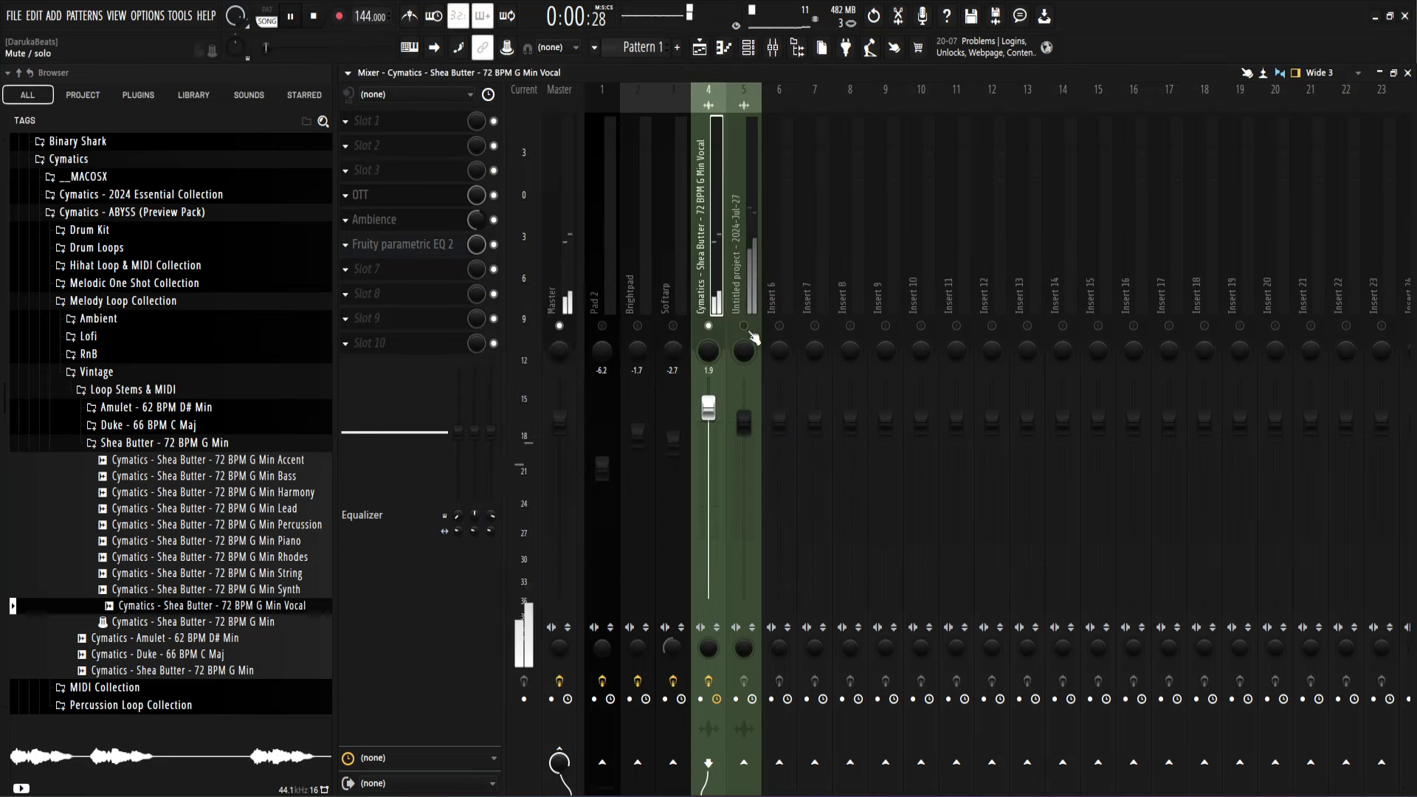
# Step: Unmute the Untitled project mixer track, lower the vocal track's fader to 1.0 dB, and select the Untitled project track
pyautogui.click(747, 328)
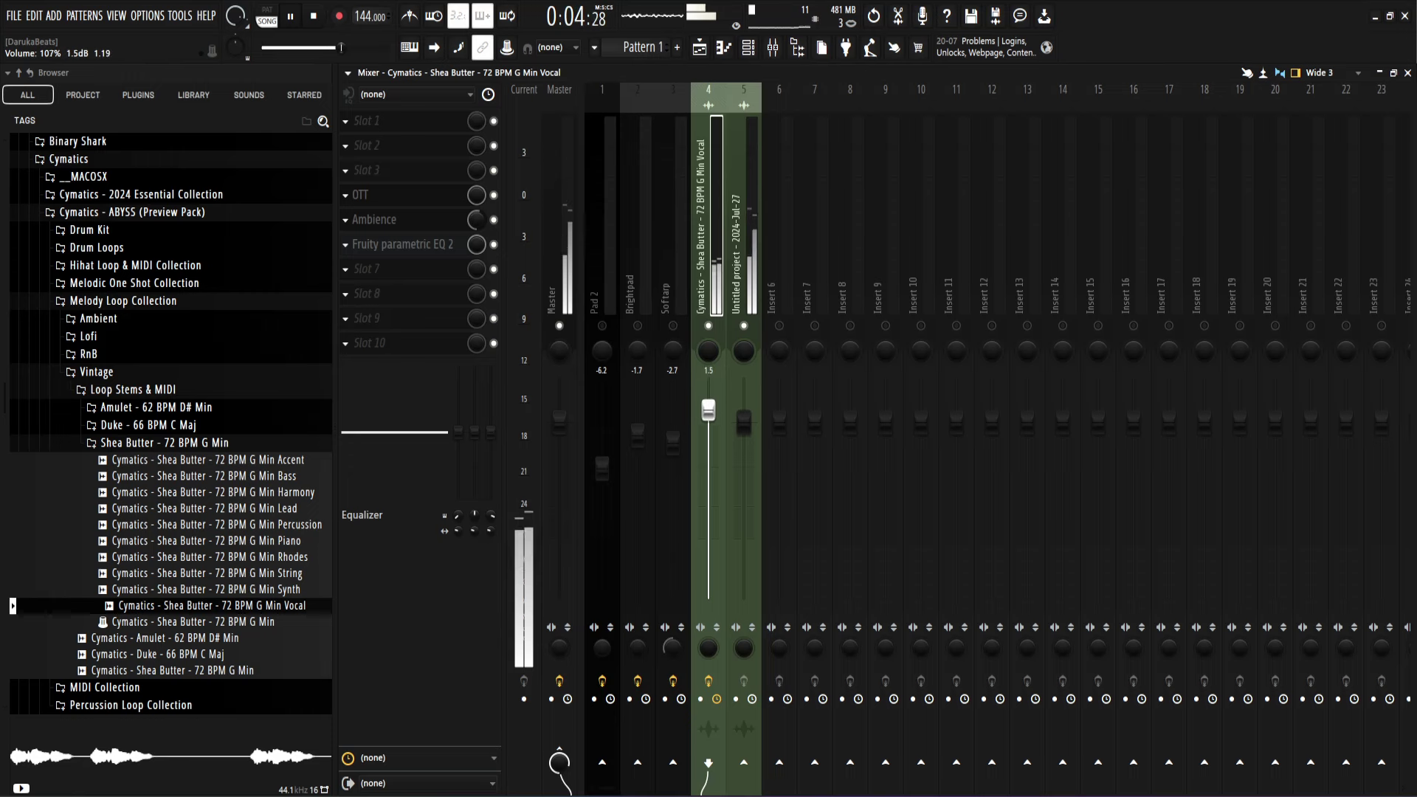
pyautogui.click(744, 422)
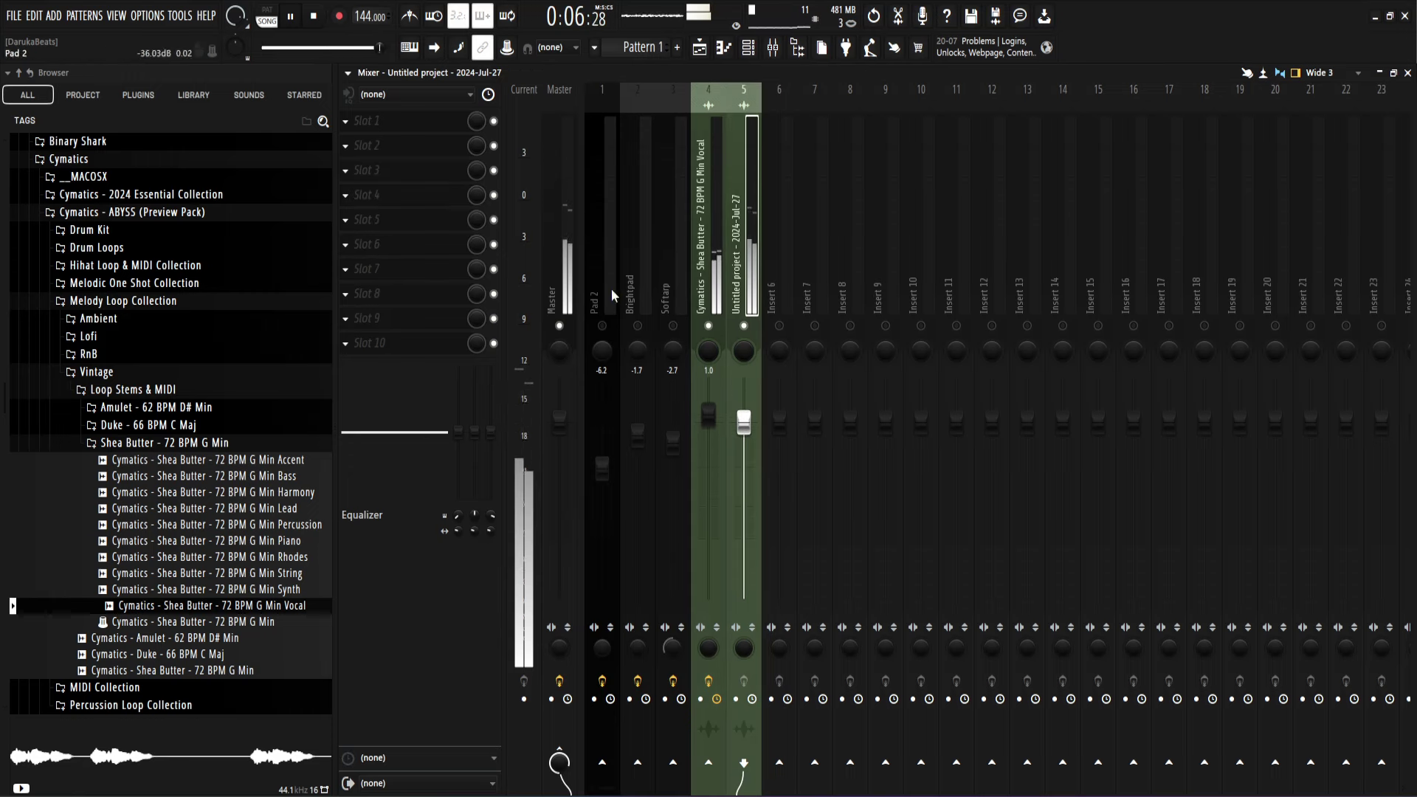
# Step: Try the Cymatics Deja Vu effect in slot 3 of the Master mixer track and listen to the loop
pyautogui.click(557, 214)
pyautogui.click(312, 21)
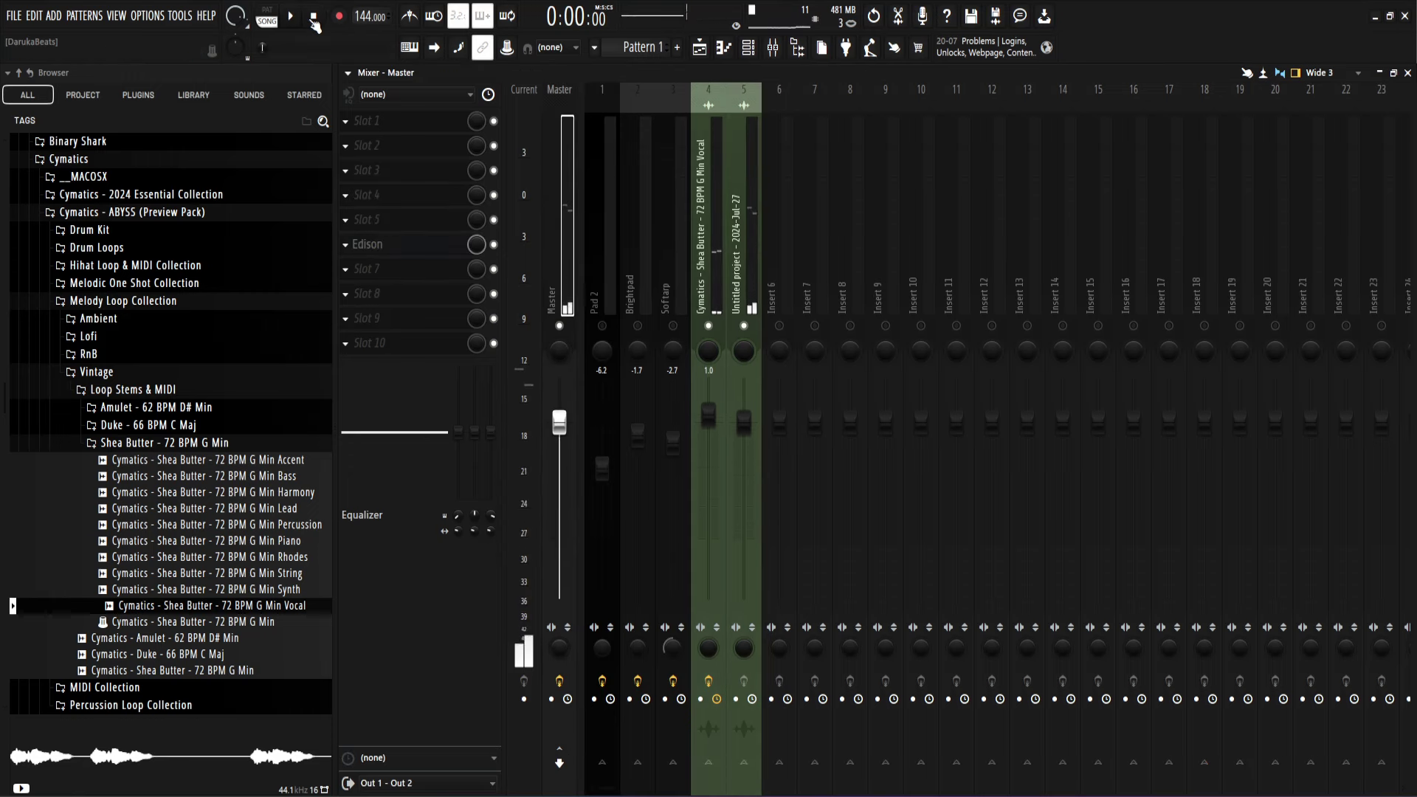
pyautogui.click(359, 178)
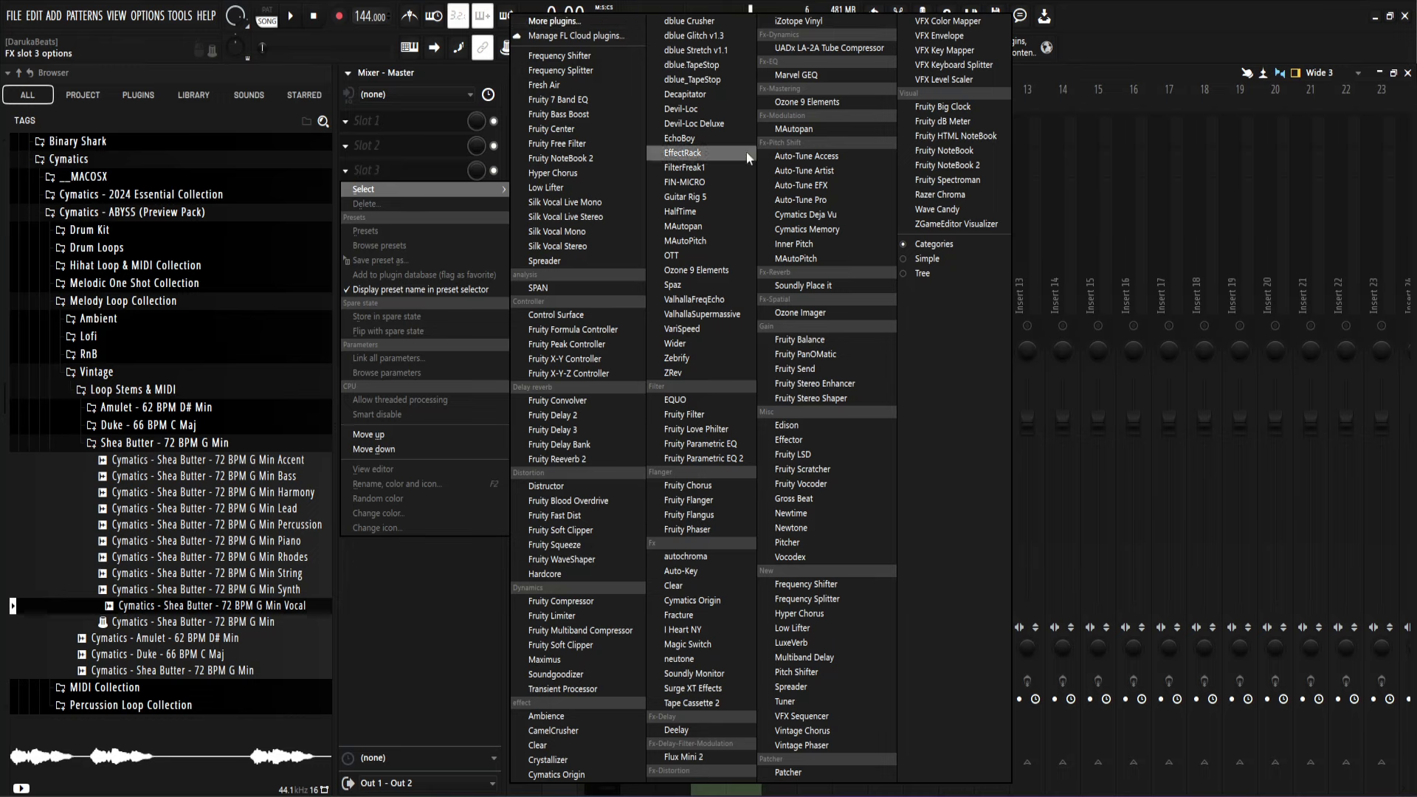
pyautogui.click(793, 217)
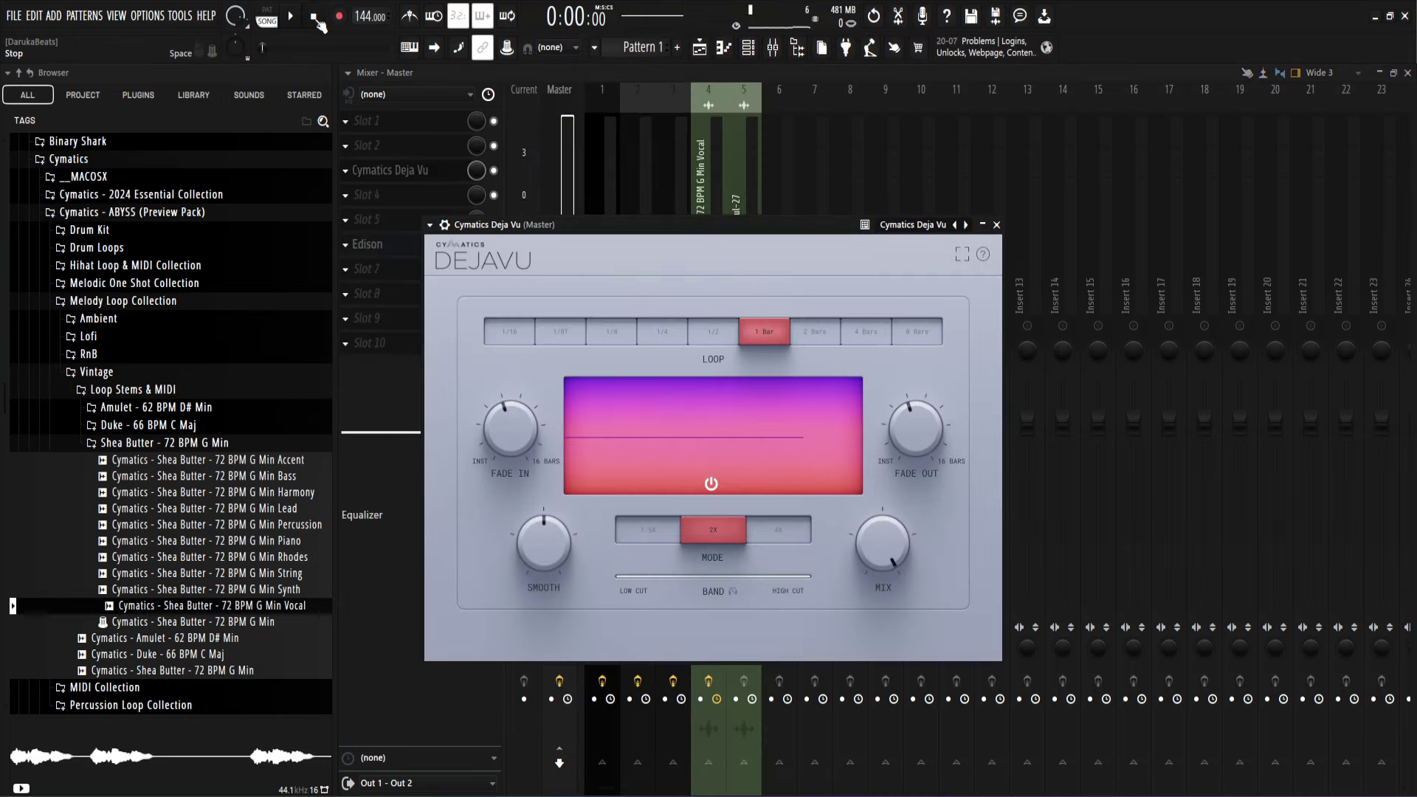
pyautogui.moveTo(599, 232); pyautogui.dragTo(698, 186)
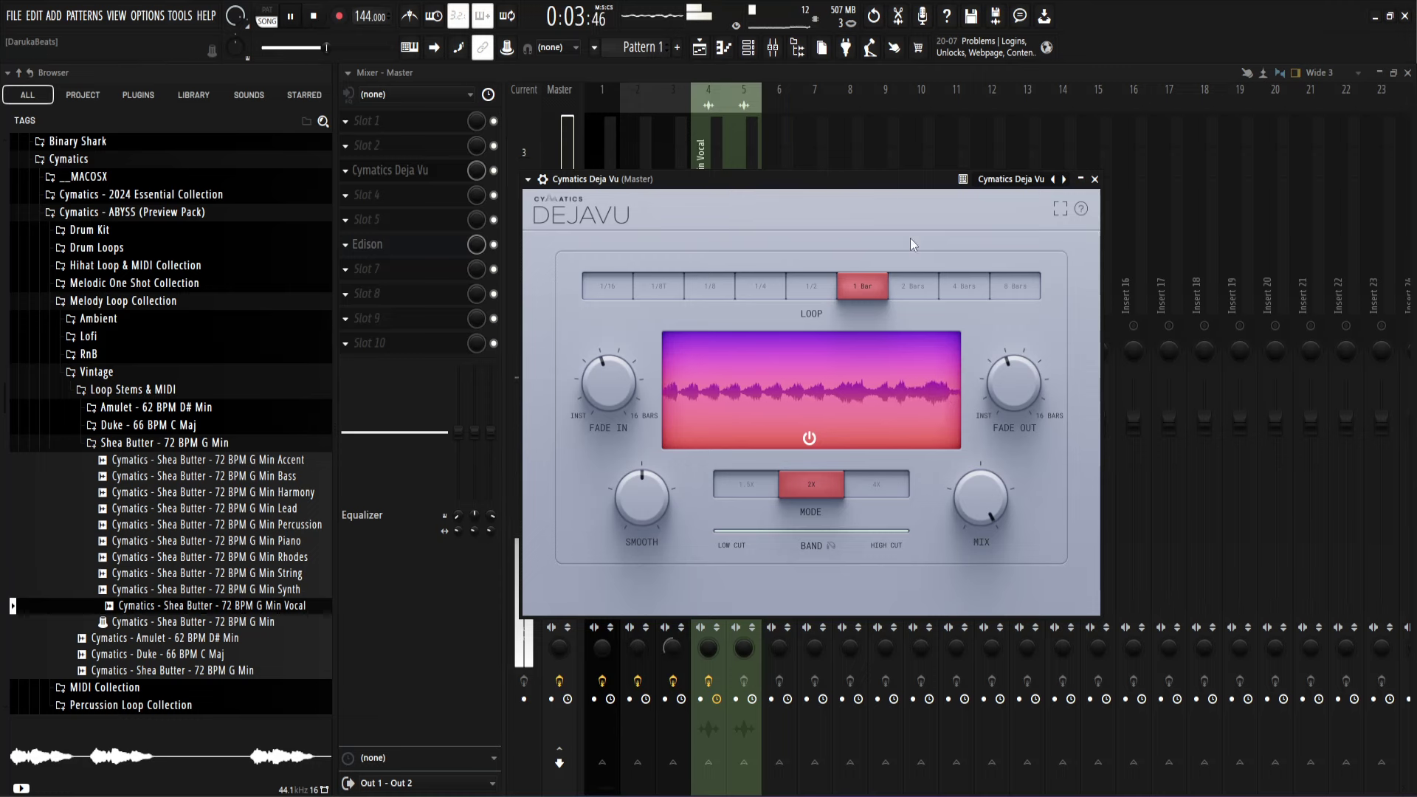
pyautogui.click(1095, 178)
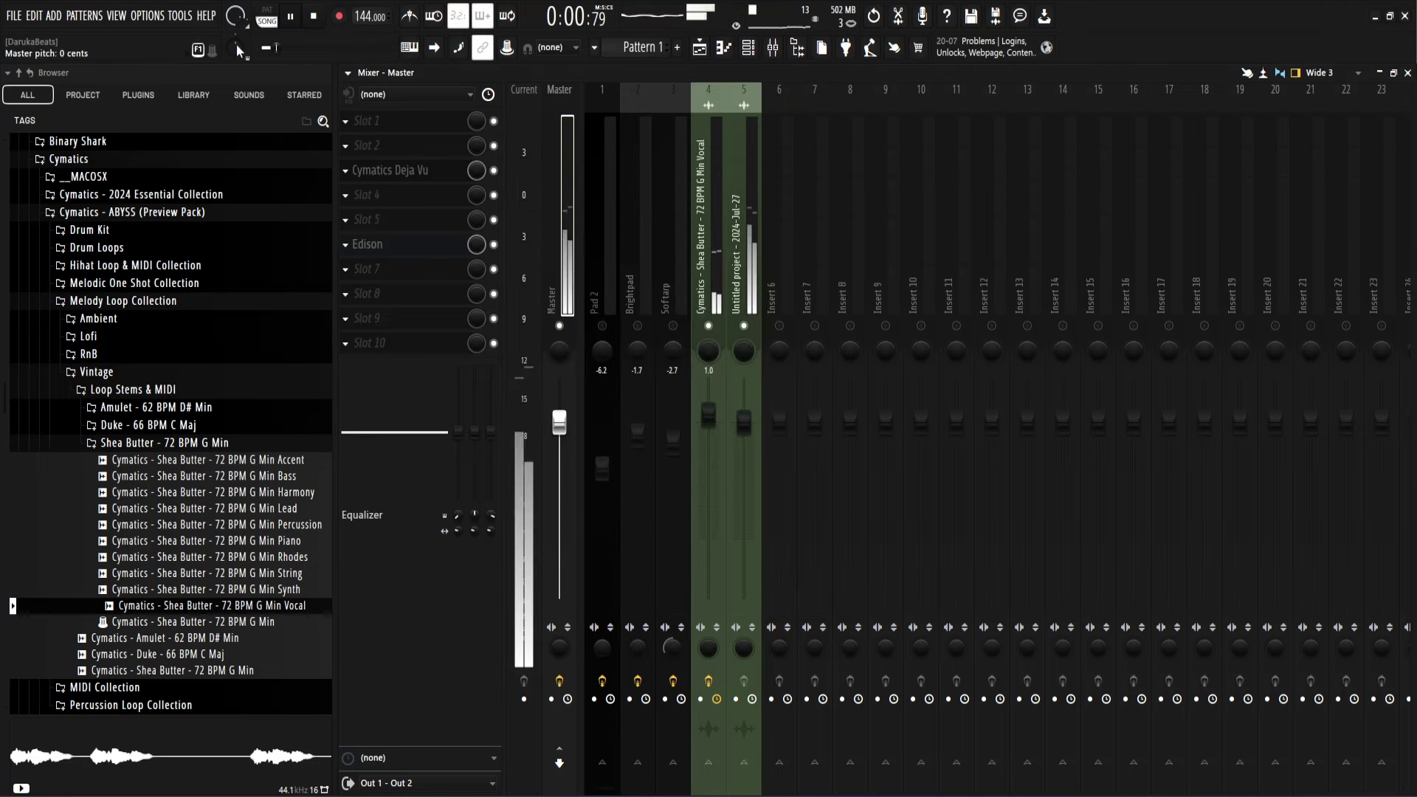
# Step: Delete Cymatics Deja Vu from the Master mixer track
pyautogui.click(344, 170)
pyautogui.click(369, 196)
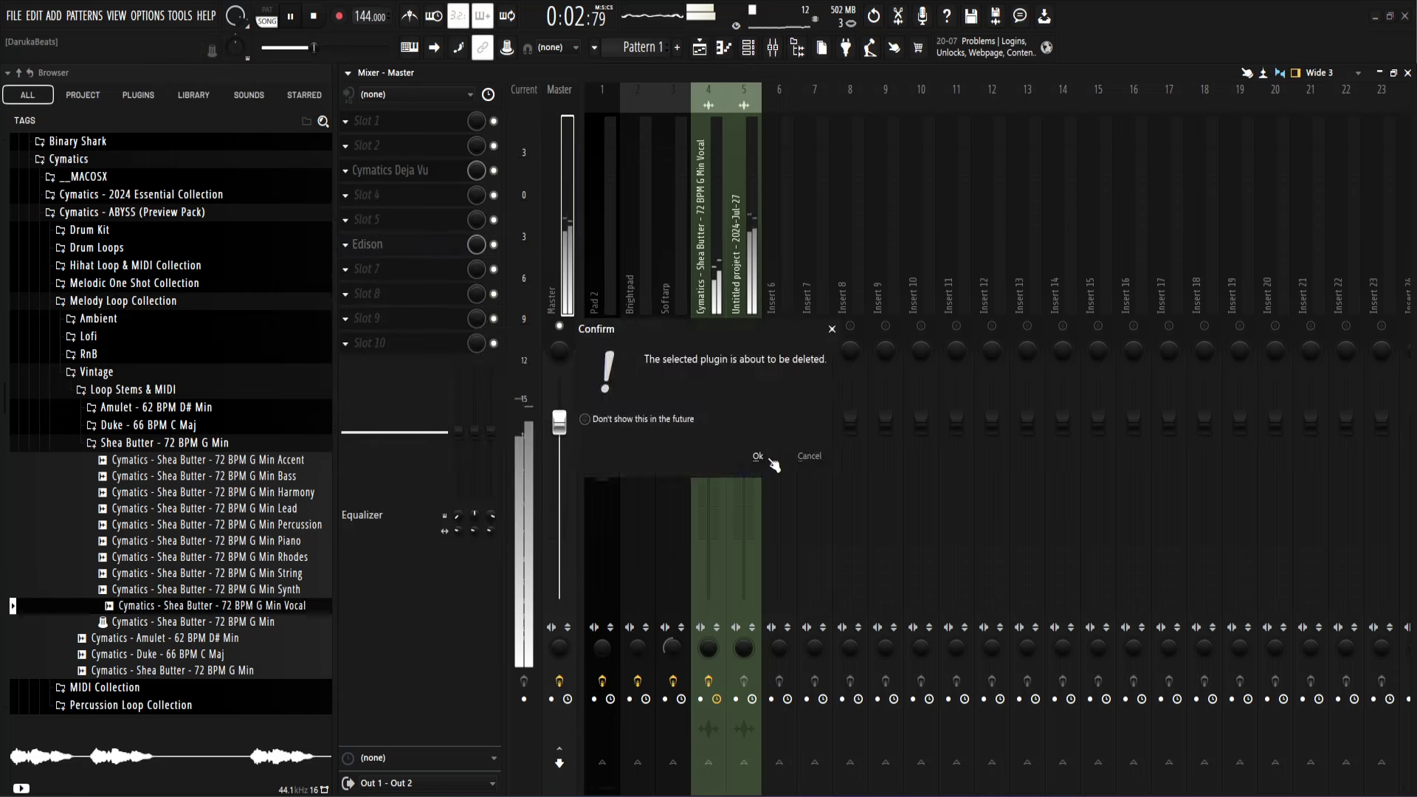
pyautogui.click(760, 460)
# Step: Lower the vocal mixer track's fader to -6.6 dB and check the clips in the playlist
pyautogui.moveTo(709, 416); pyautogui.dragTo(715, 490)
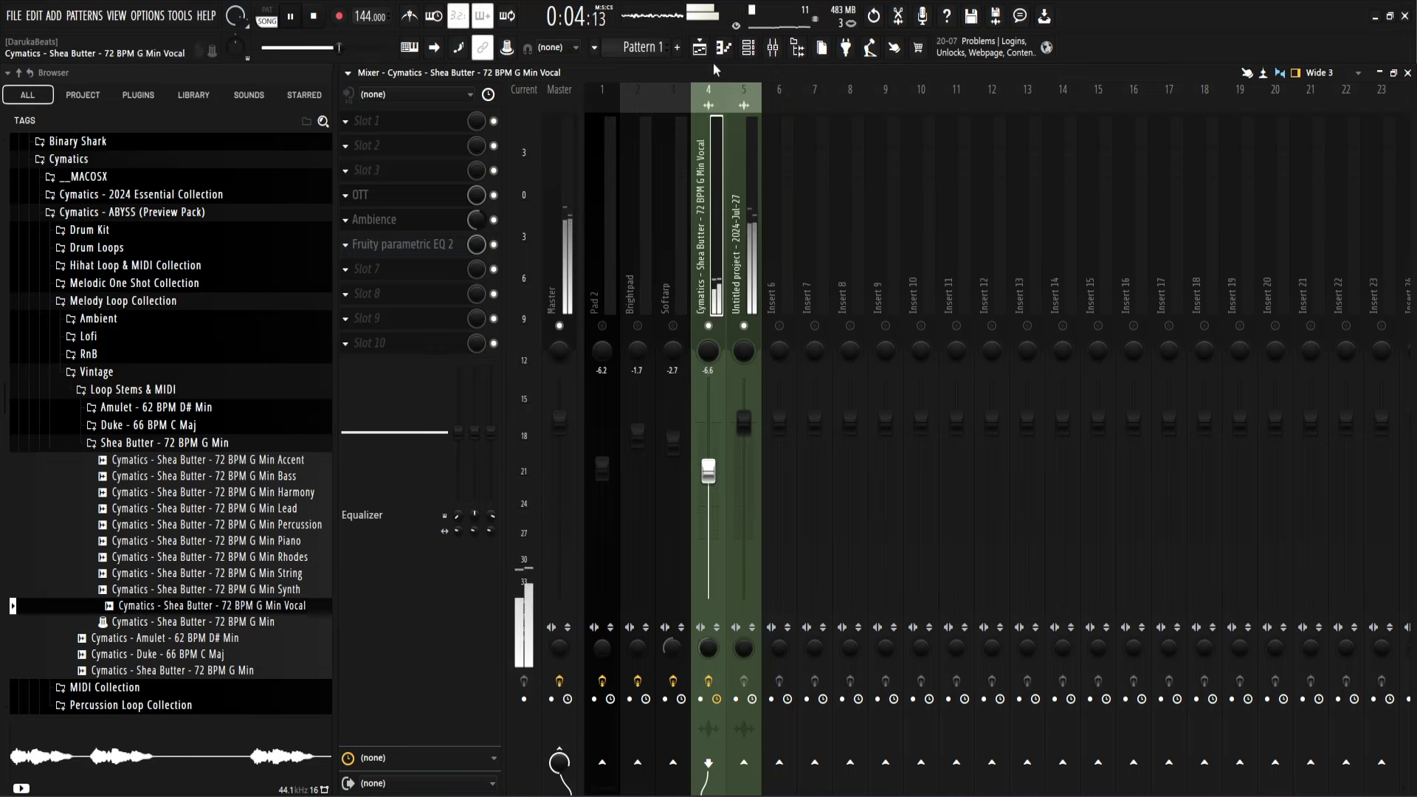
pyautogui.click(700, 47)
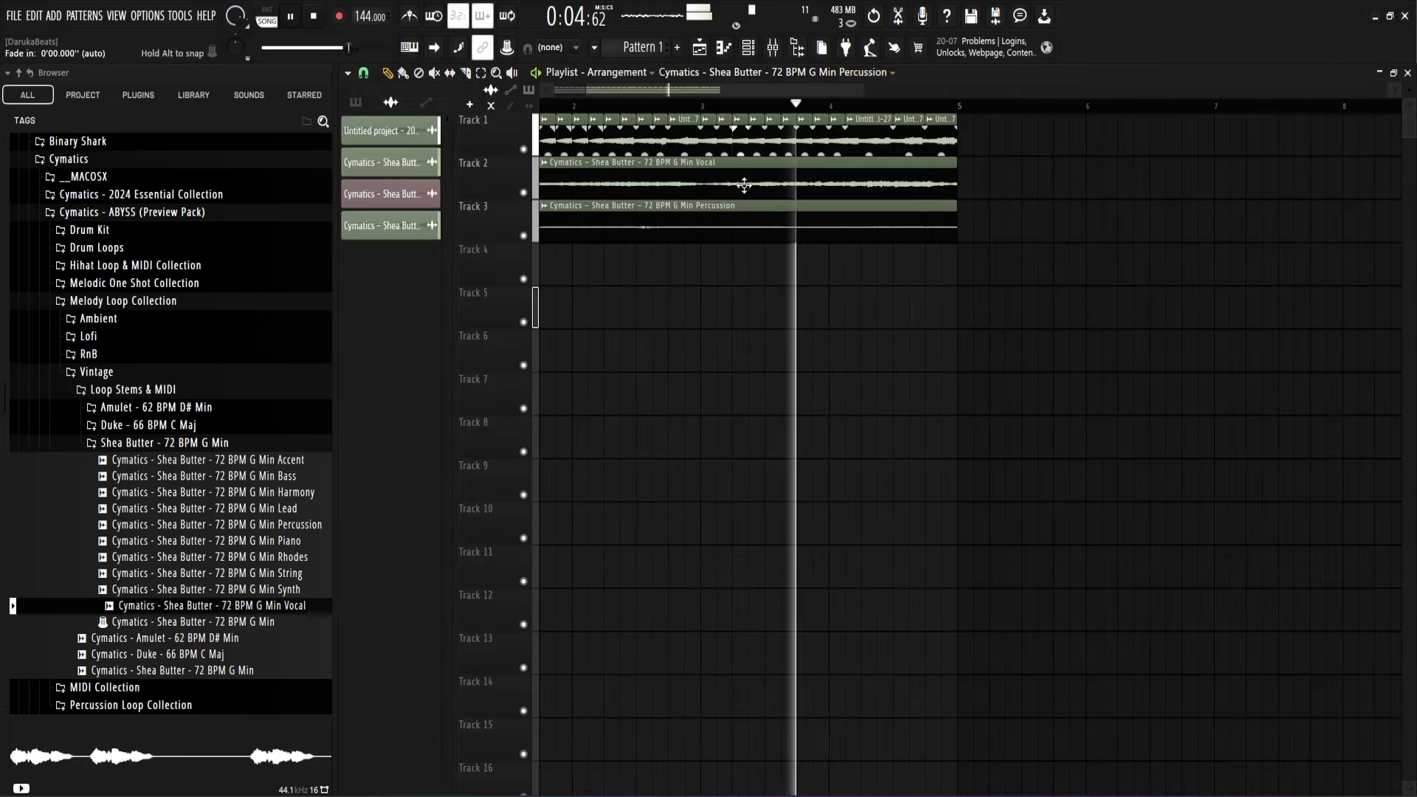
pyautogui.click(772, 47)
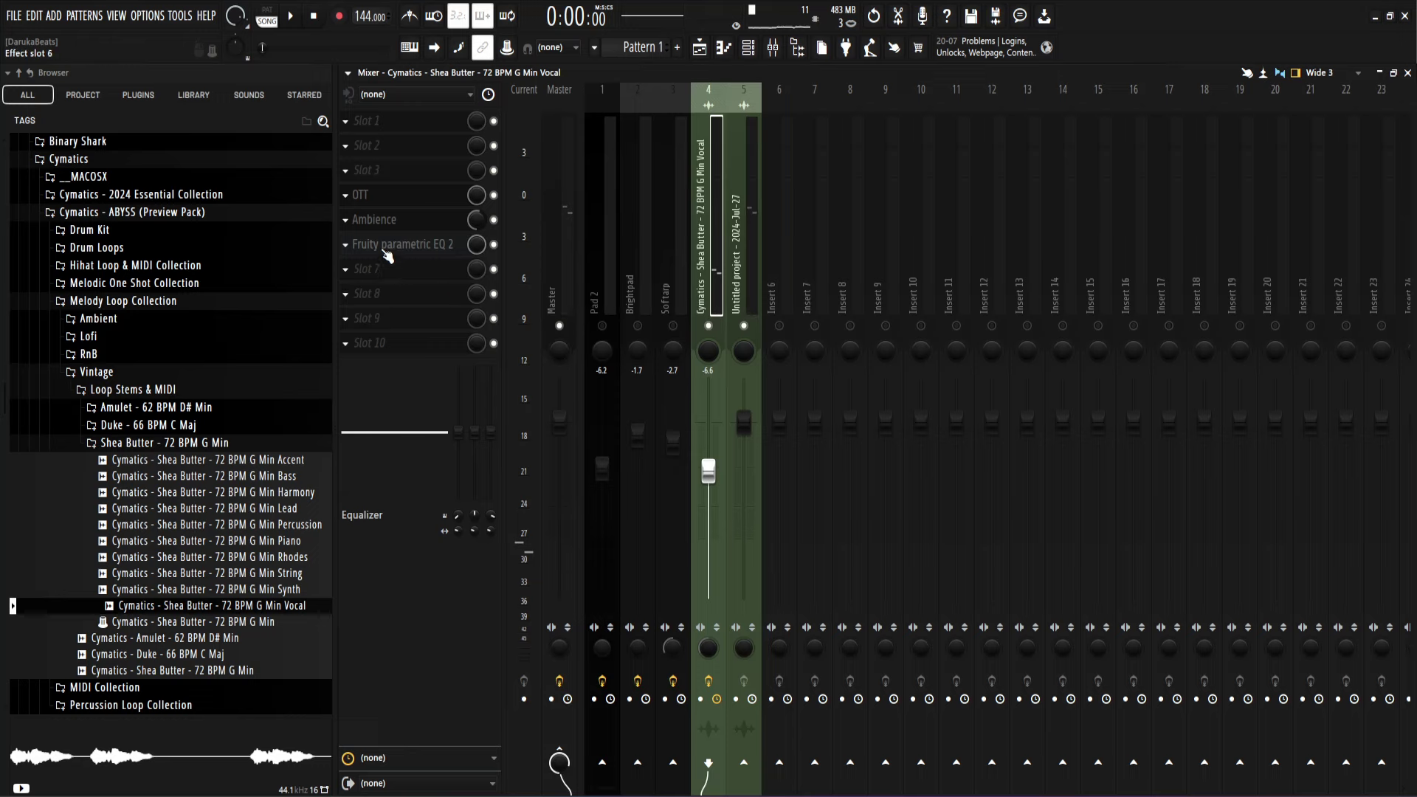
# Step: Shift Ambience and Fruity Parametric EQ 2 down one slot and add Gross Beat in slot 5 of the vocal track
pyautogui.moveTo(387, 255); pyautogui.dragTo(386, 275)
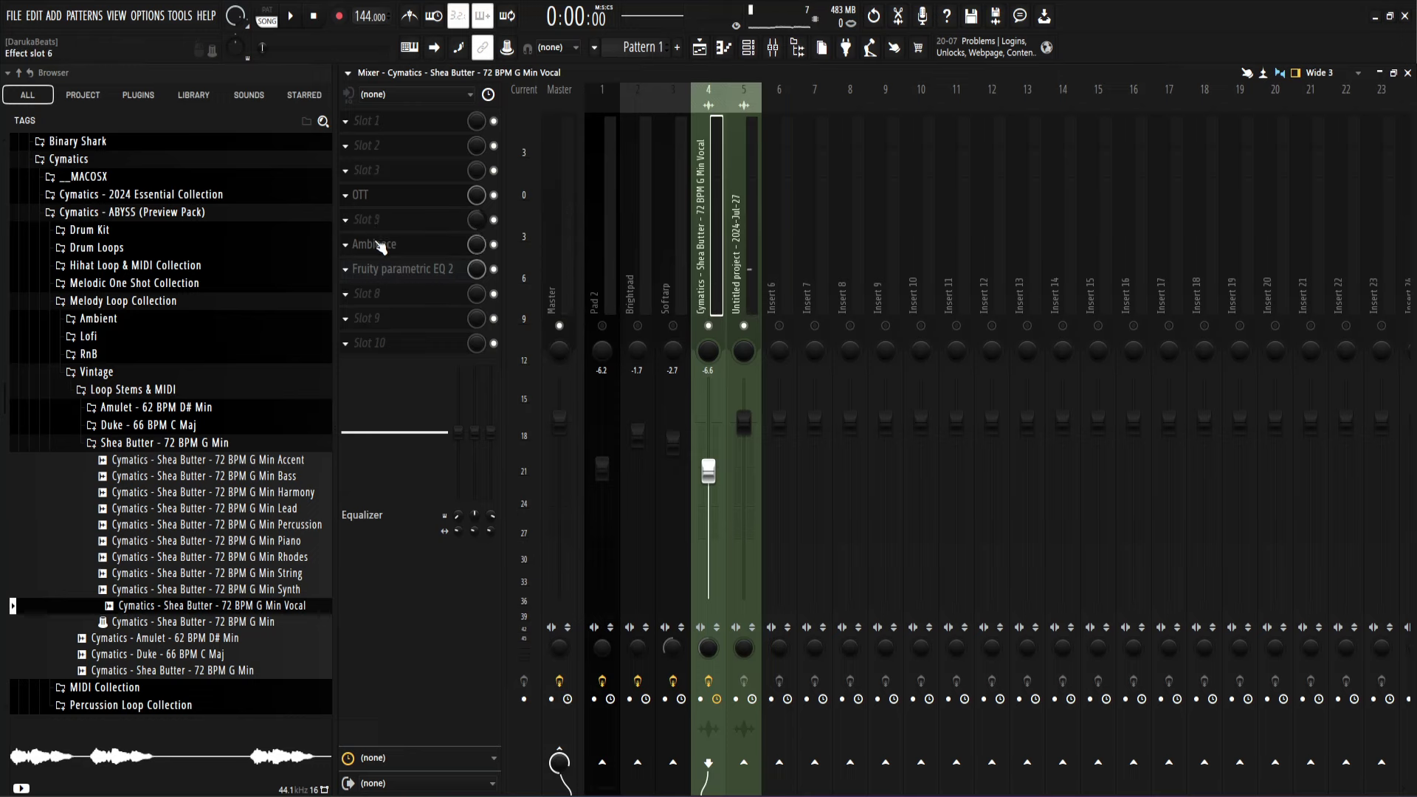
pyautogui.click(377, 221)
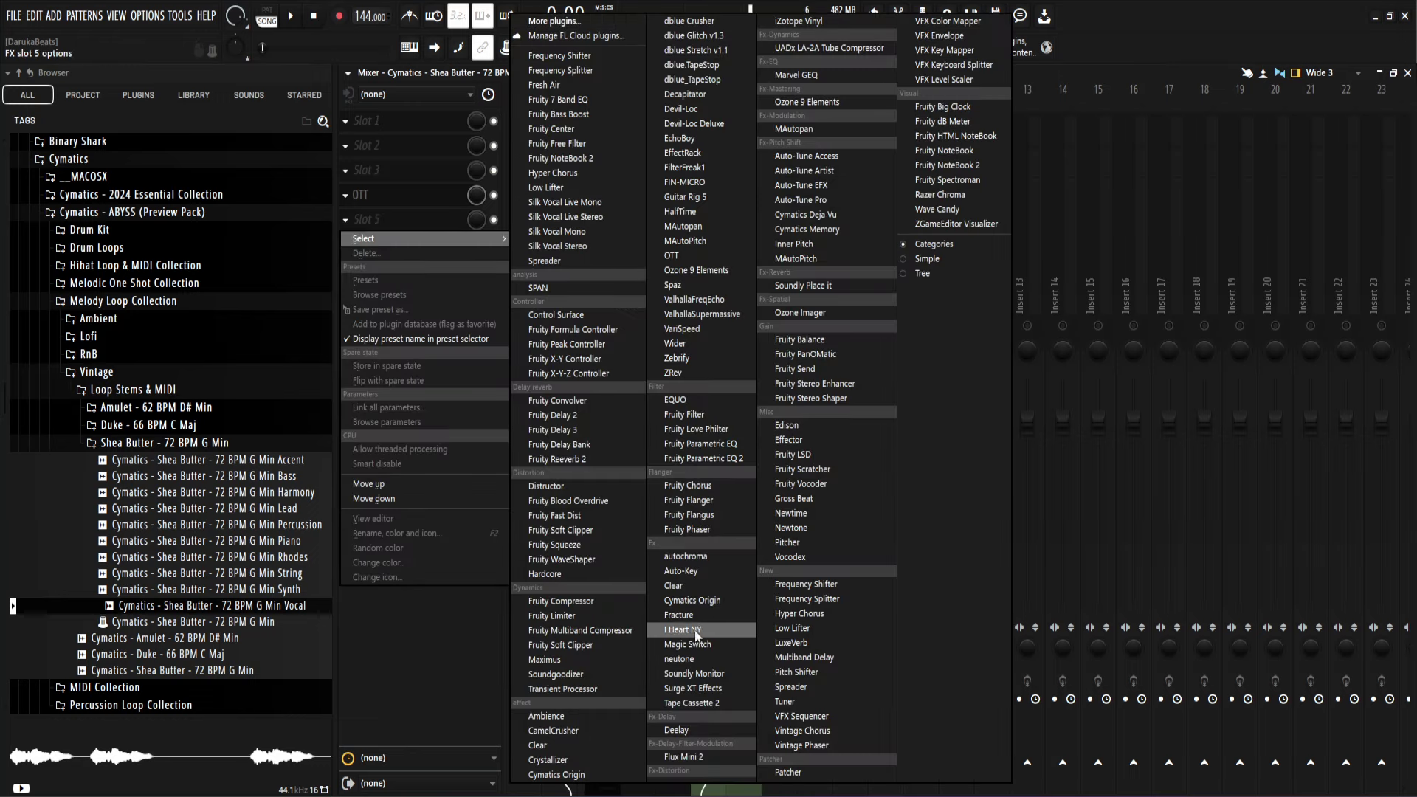
pyautogui.click(803, 496)
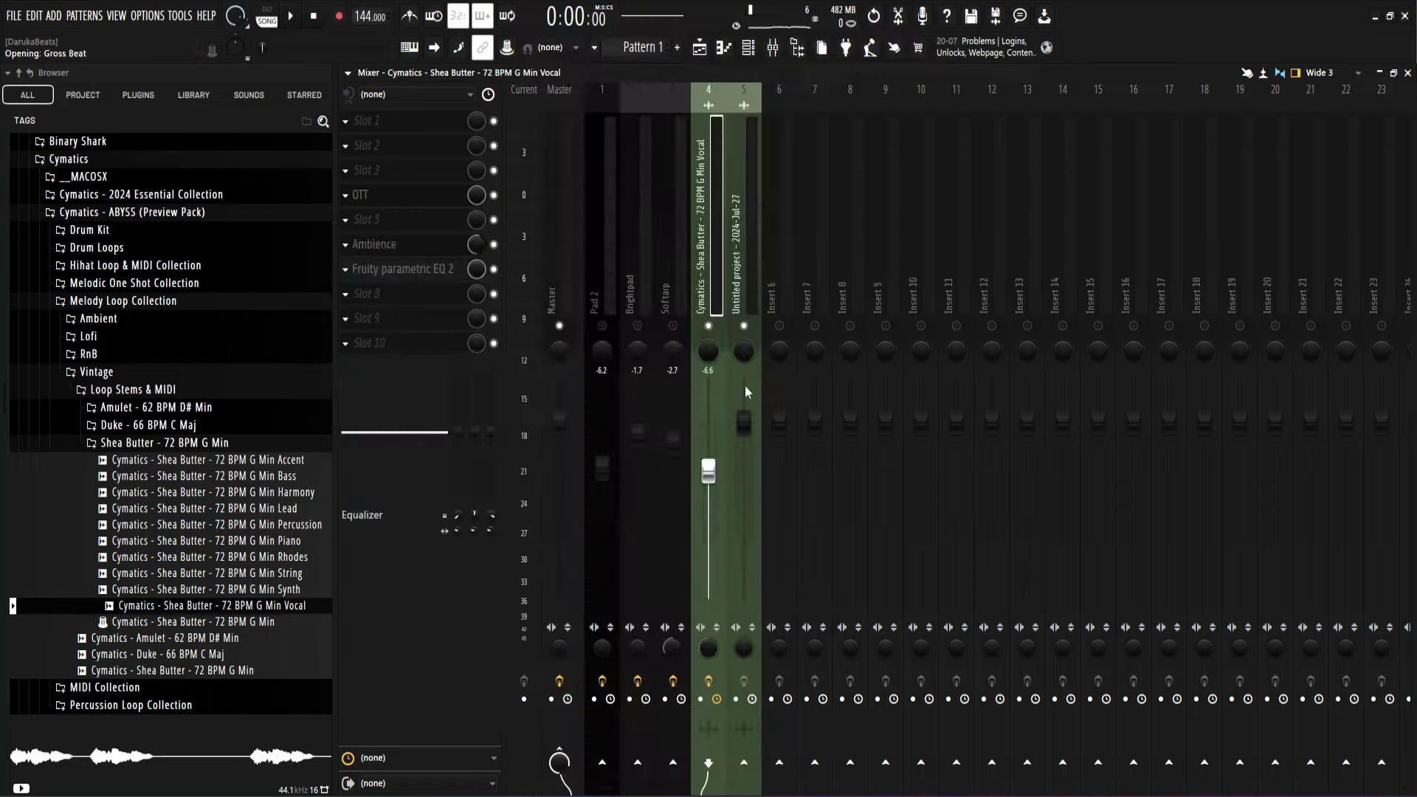
# Step: Try the 1 Beat Gate and 1/2 Bt Gate volume presets in Gross Beat and play the loop
pyautogui.click(472, 373)
pyautogui.click(513, 374)
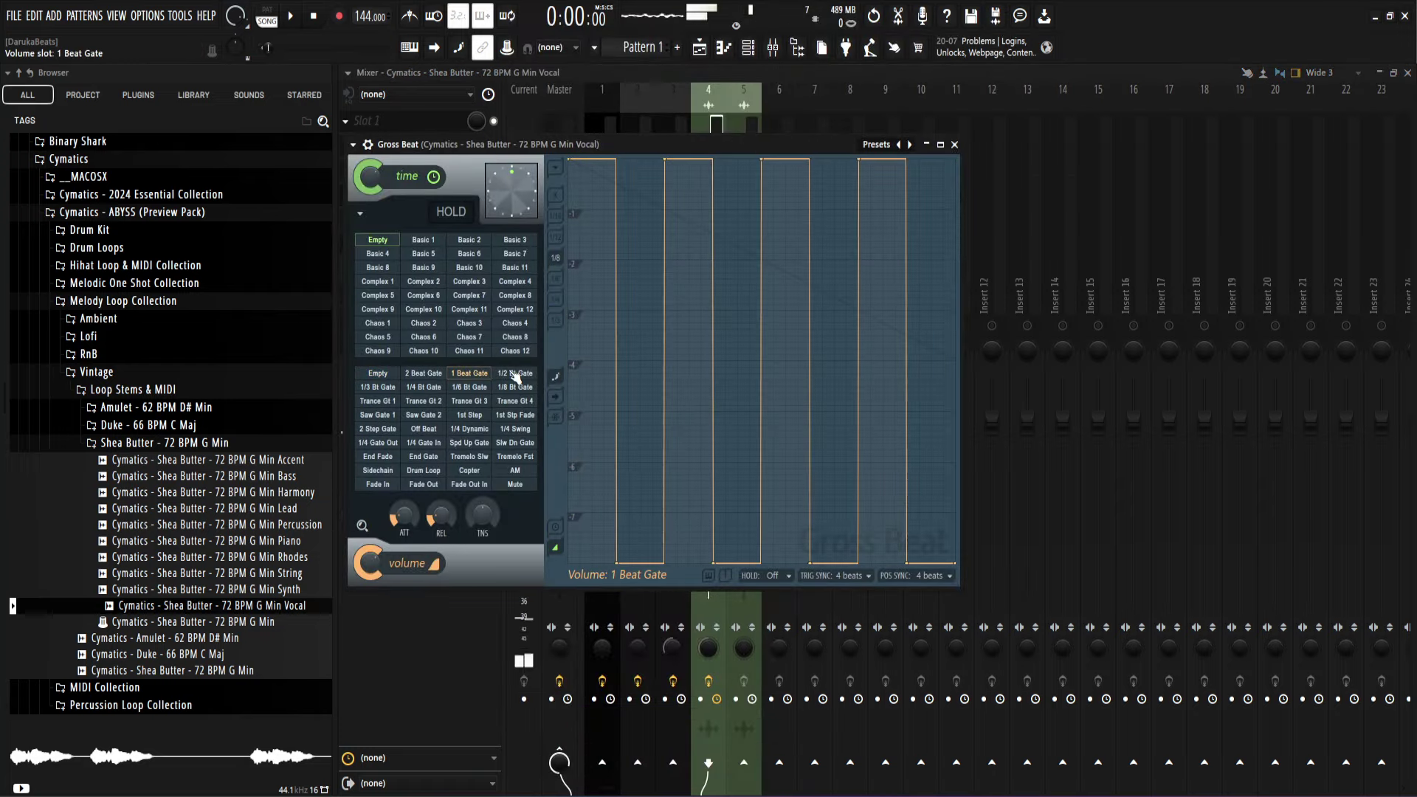
pyautogui.press('space')
pyautogui.click(955, 146)
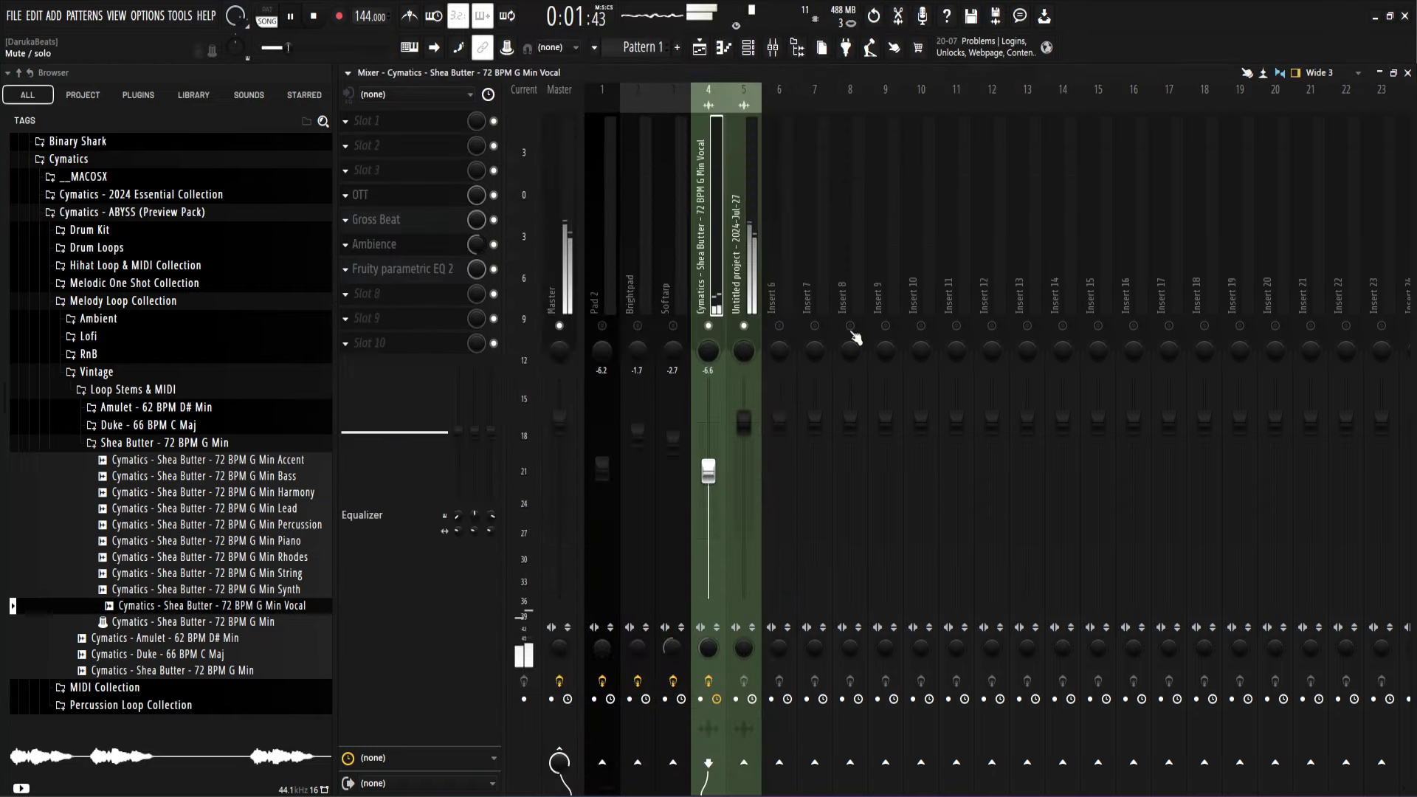
# Step: Rebalance the vocal by adjusting the Ambience reverb's mix level and setting the track's fader to -7.7 dB
pyautogui.rightClick(716, 474)
pyautogui.click(737, 483)
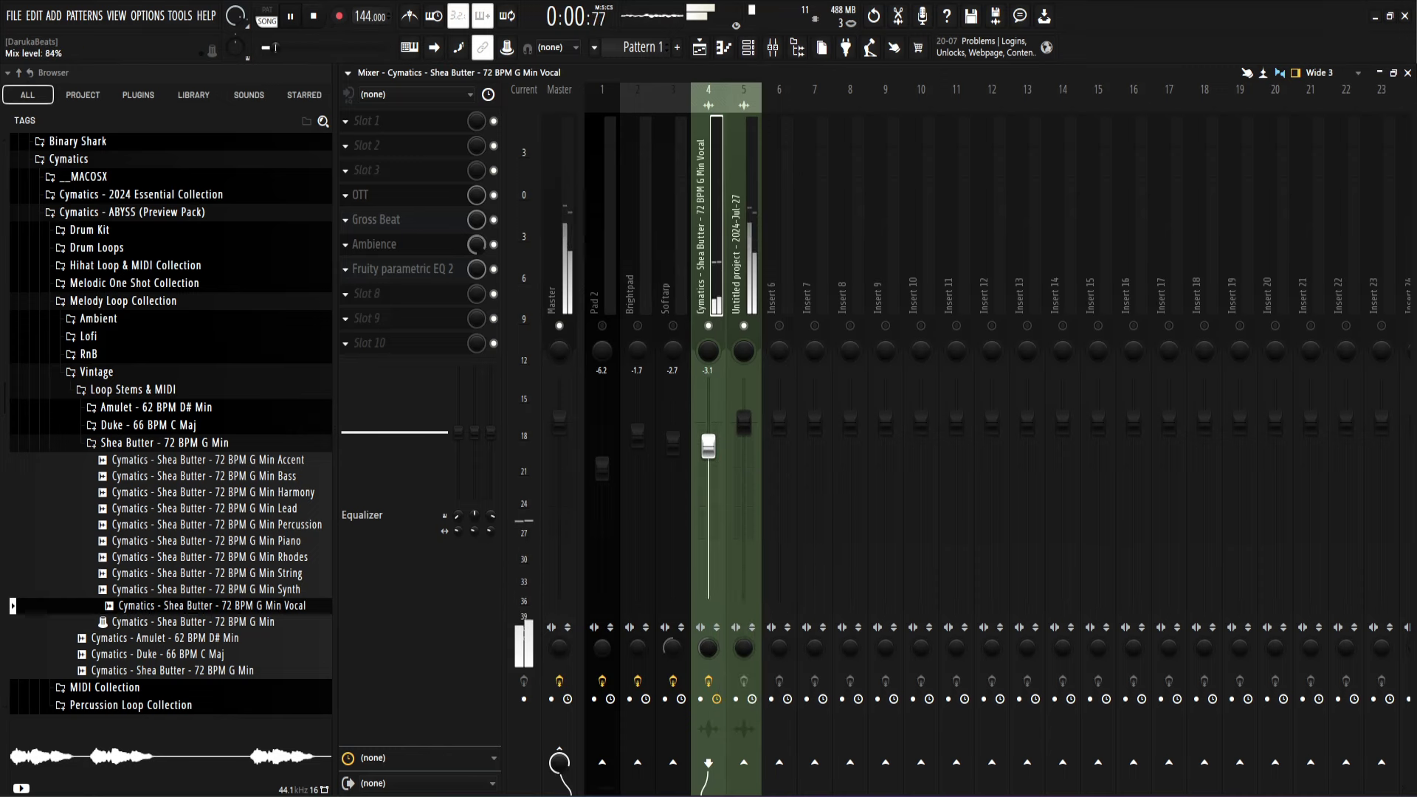
pyautogui.click(475, 254)
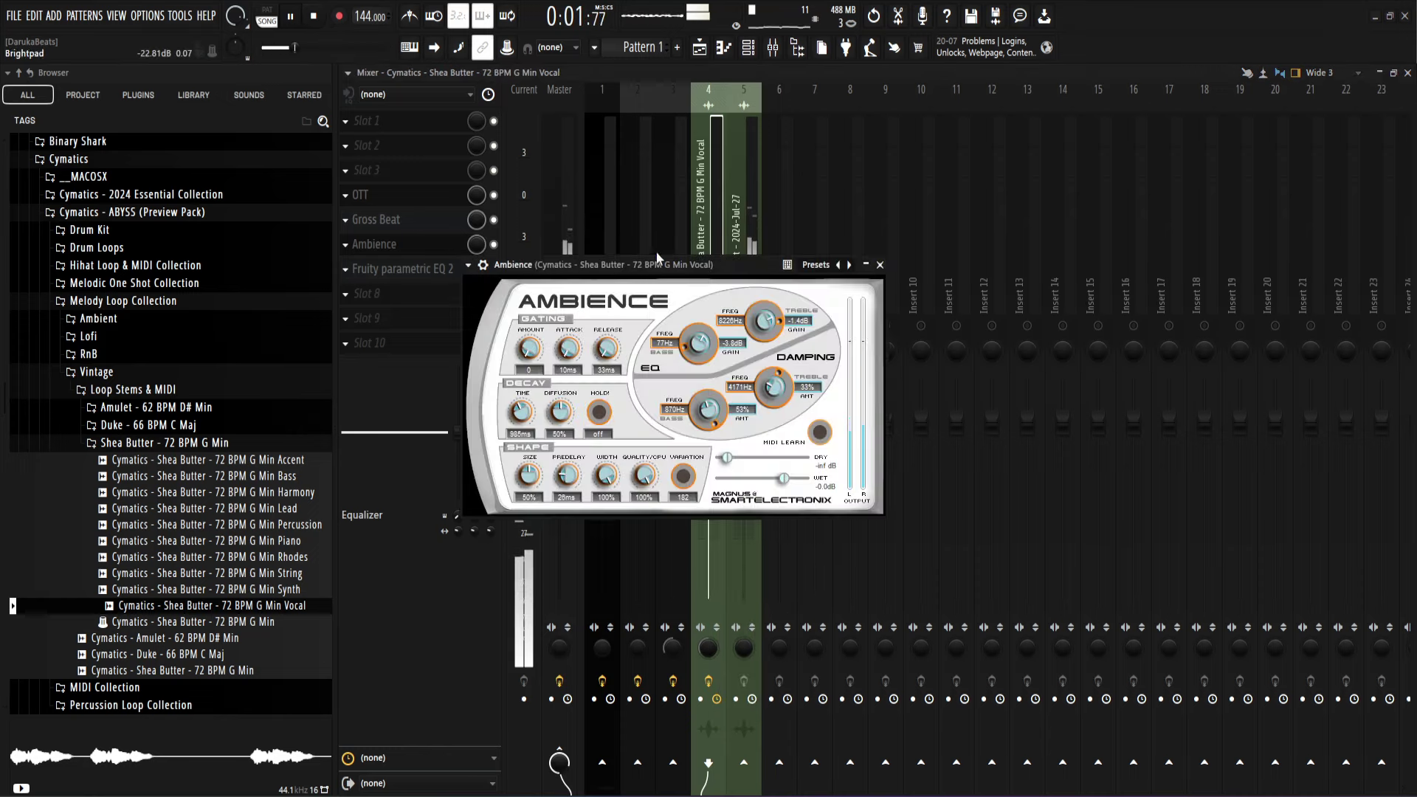
pyautogui.click(839, 264)
pyautogui.click(880, 264)
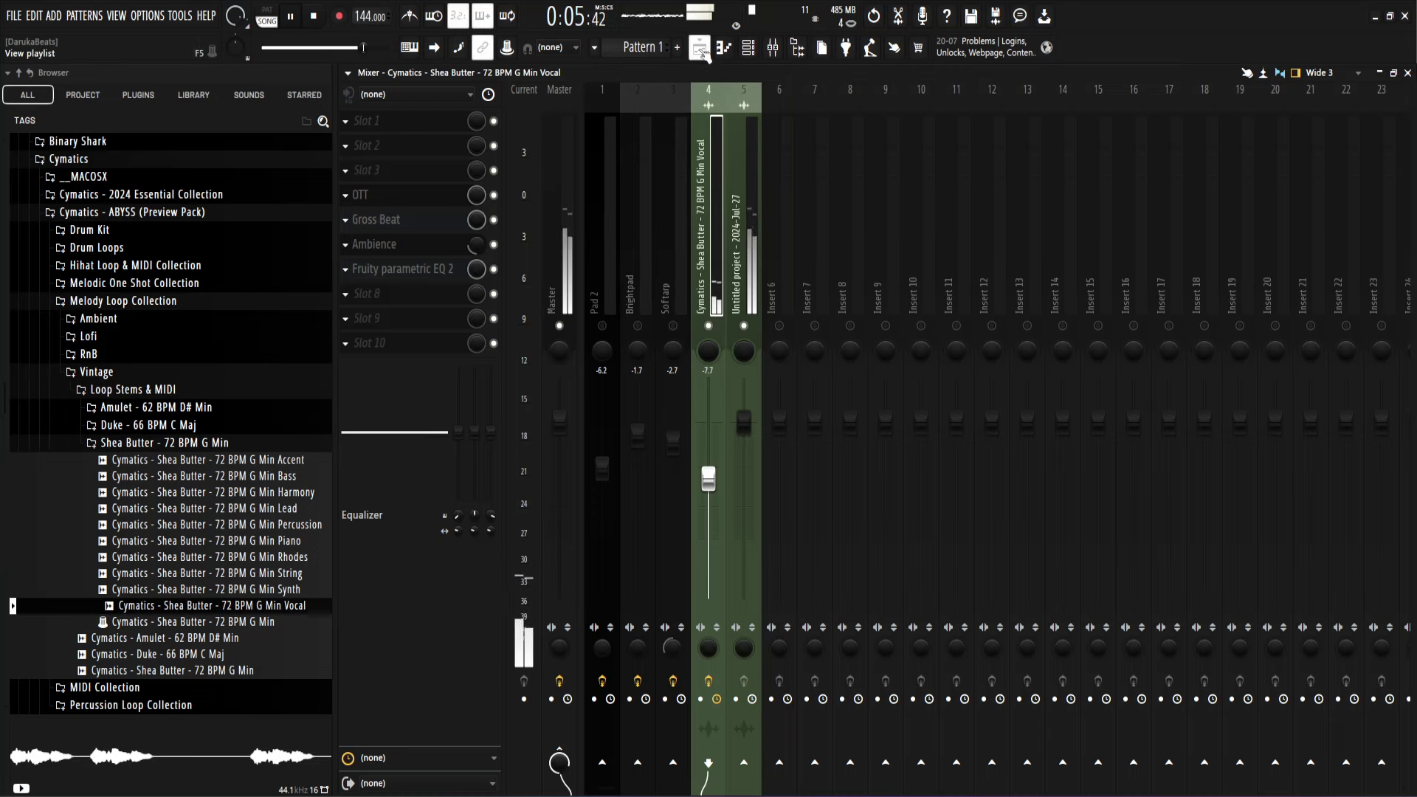
# Step: Return to the playlist, collapse the Cymatics and Sample Kits folders, and expand the !2024 Drum Stash folder
pyautogui.click(700, 48)
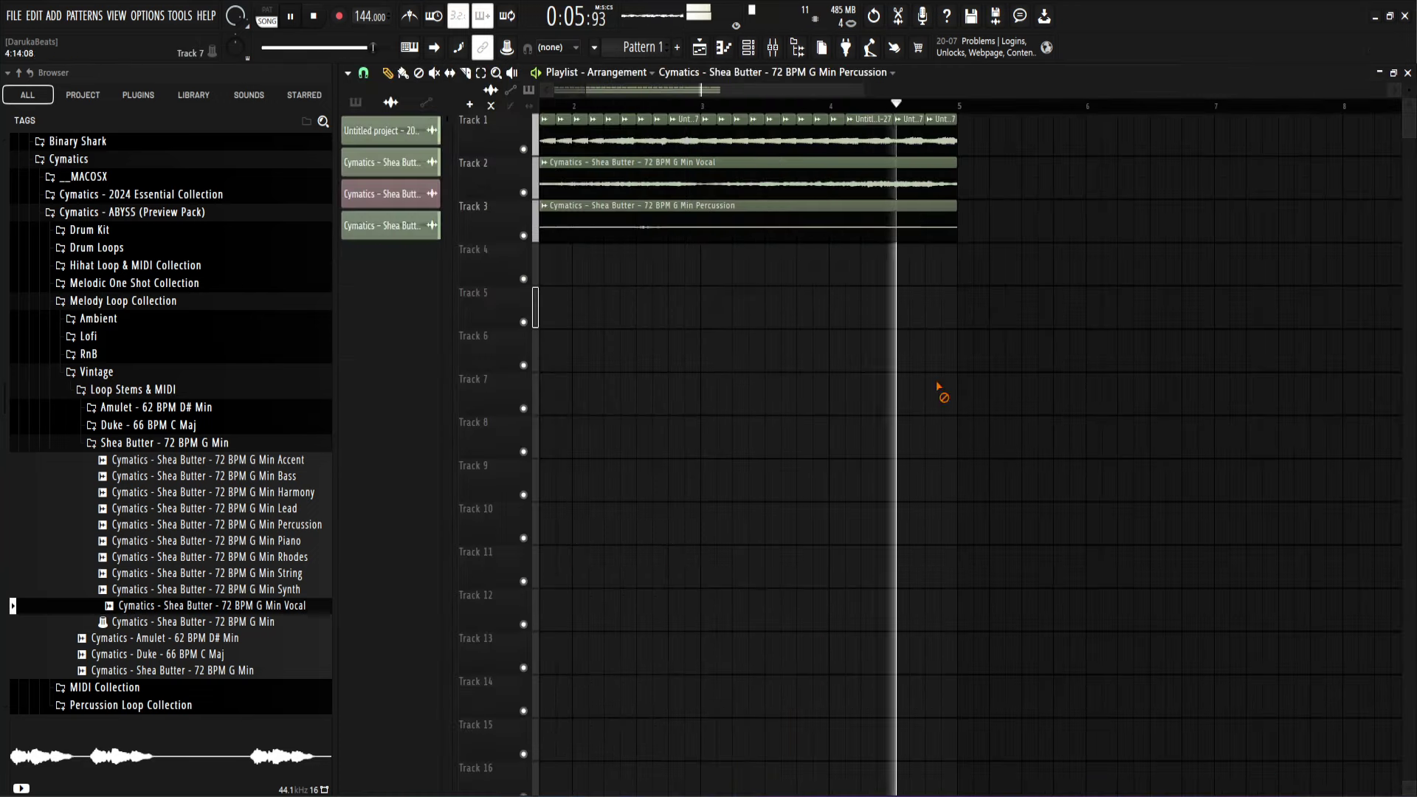
pyautogui.click(170, 443)
pyautogui.click(133, 389)
pyautogui.click(96, 372)
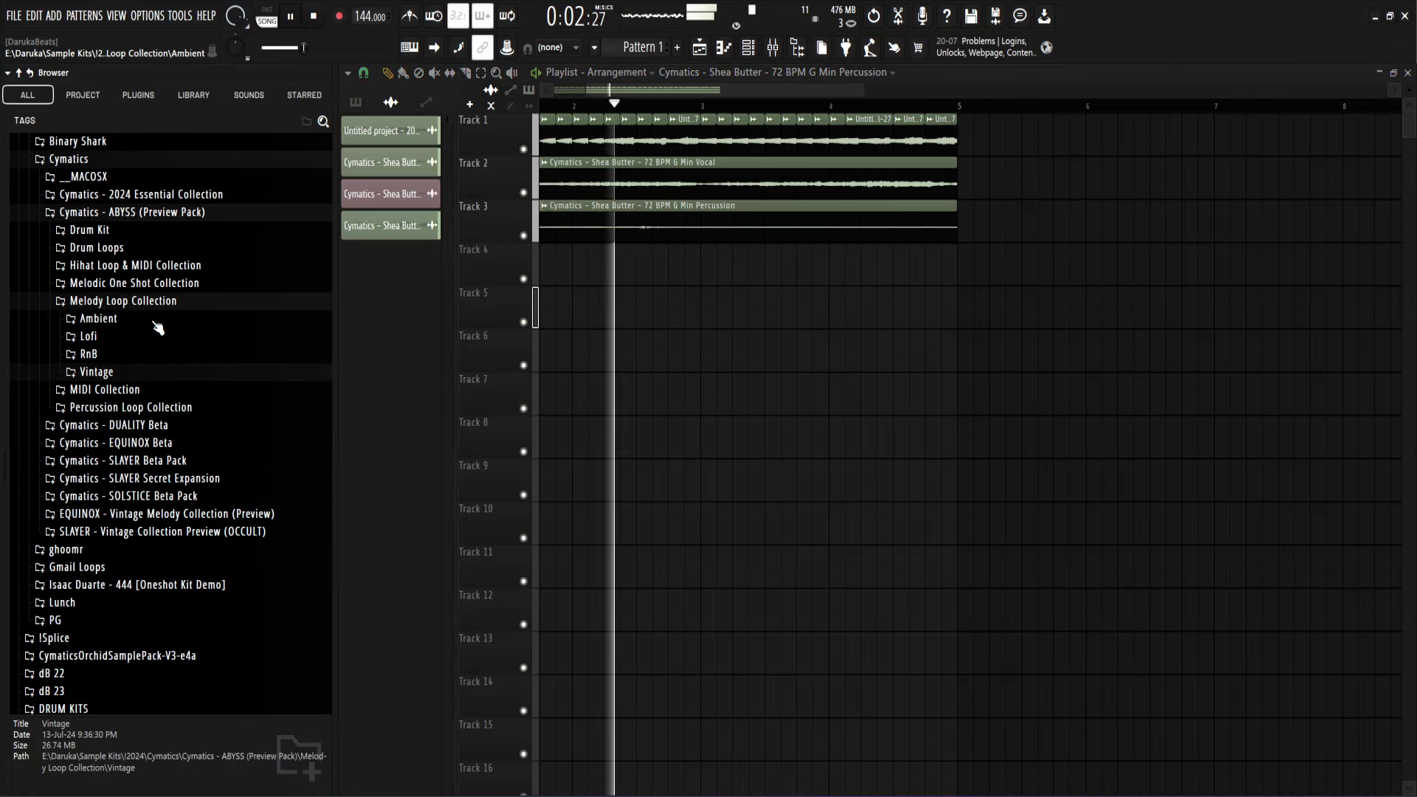
pyautogui.click(147, 301)
pyautogui.click(143, 211)
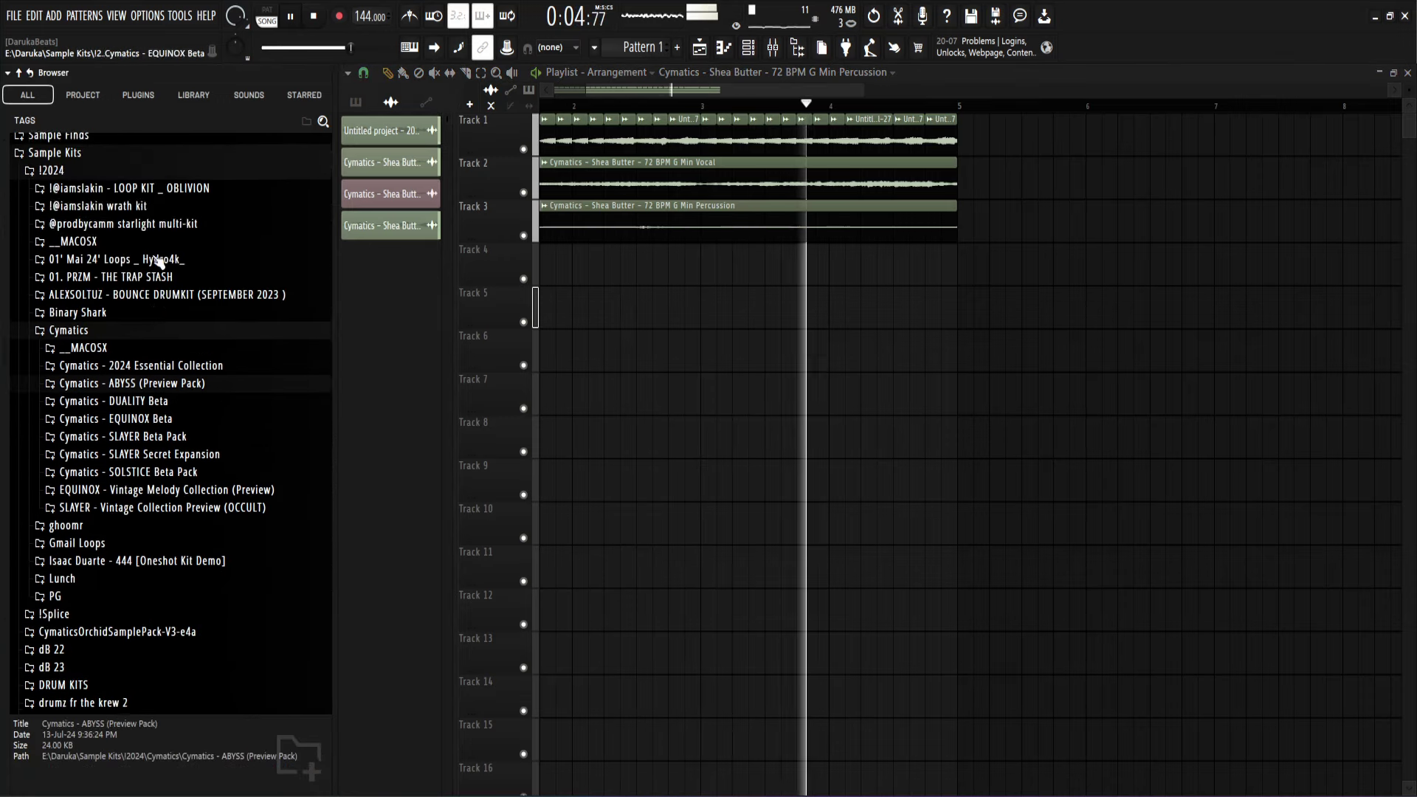
pyautogui.scroll(2, 81, 413)
pyautogui.click(74, 443)
pyautogui.scroll(4, 73, 480)
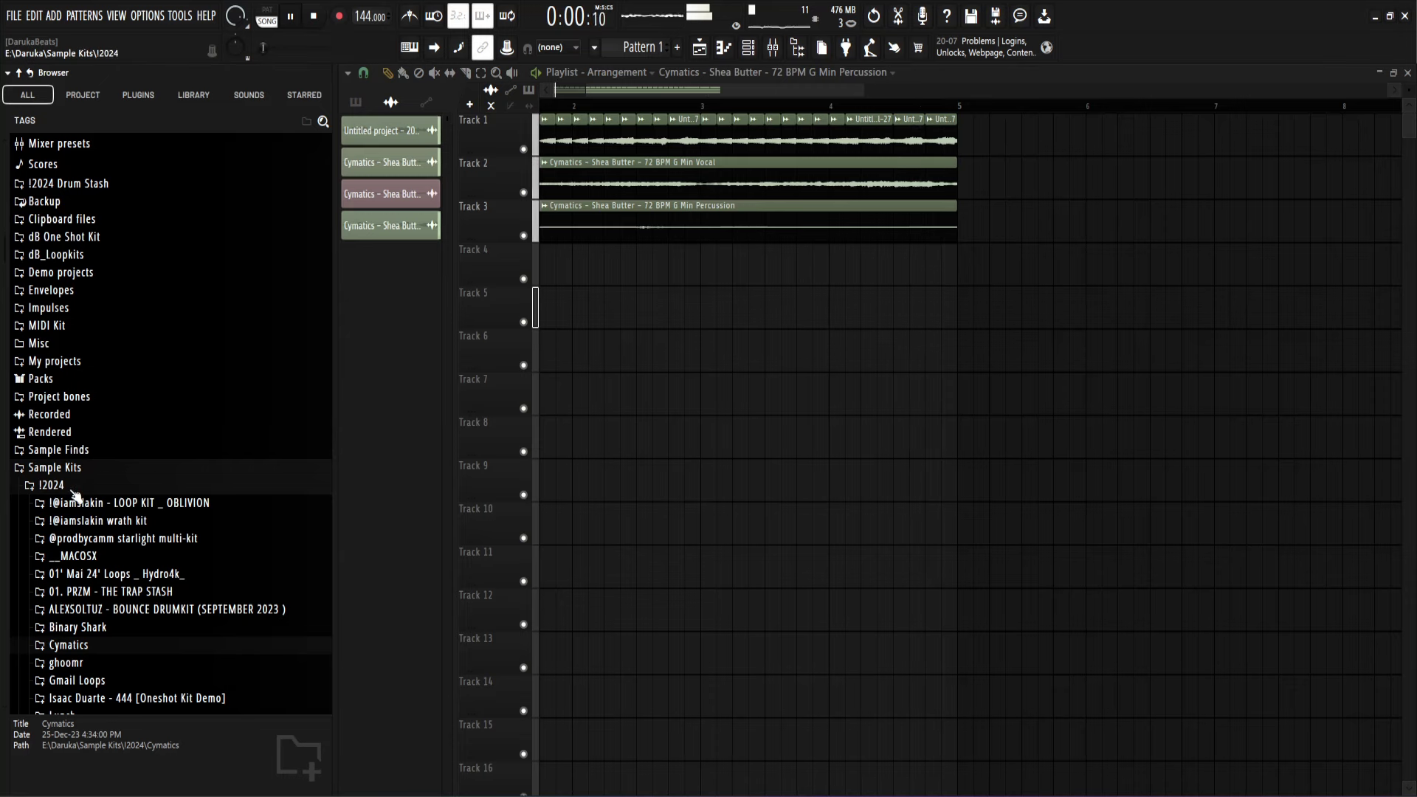
pyautogui.click(74, 485)
pyautogui.click(55, 467)
pyautogui.click(53, 282)
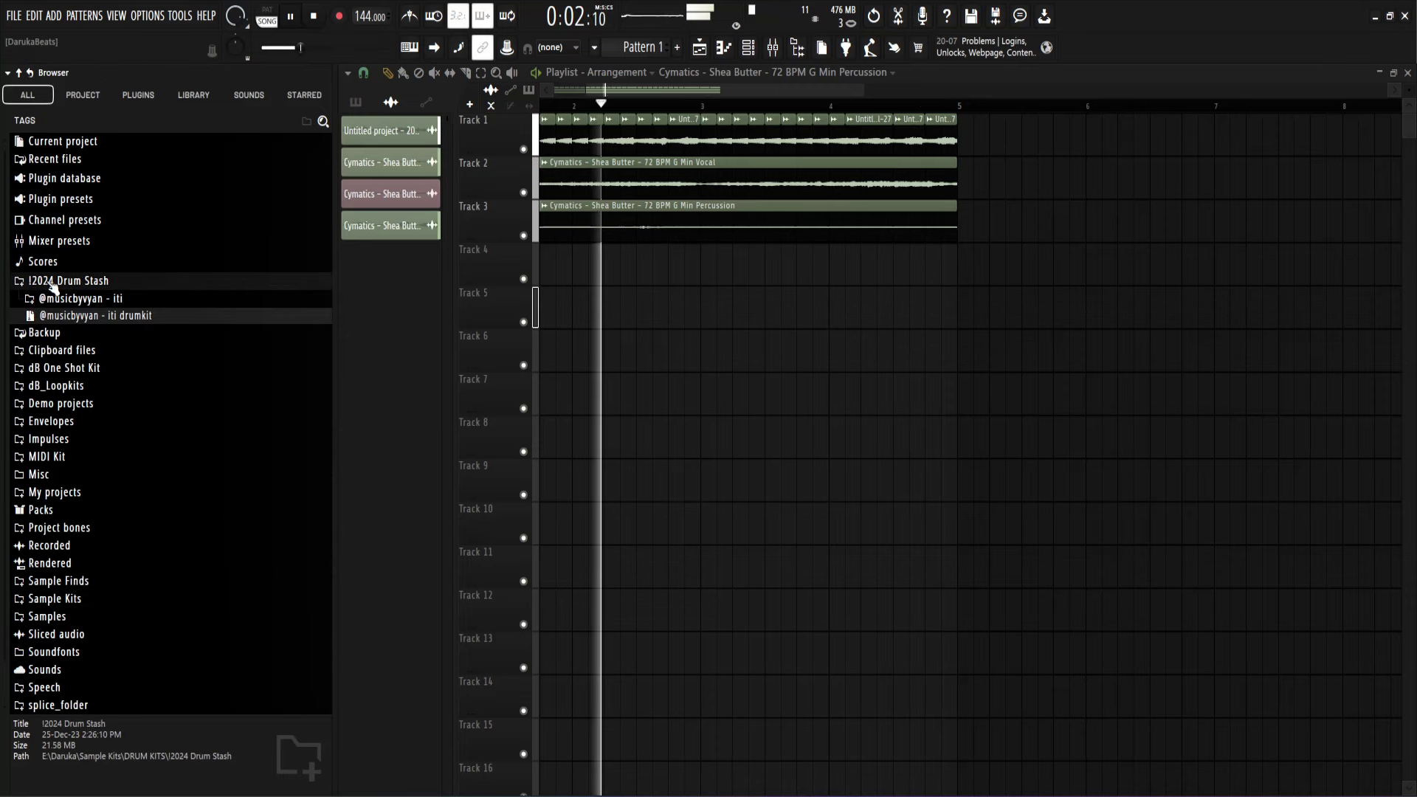
# Step: Create Pattern 2 and place it on Track 6 of the playlist, spanning the four-bar loop
pyautogui.click(356, 101)
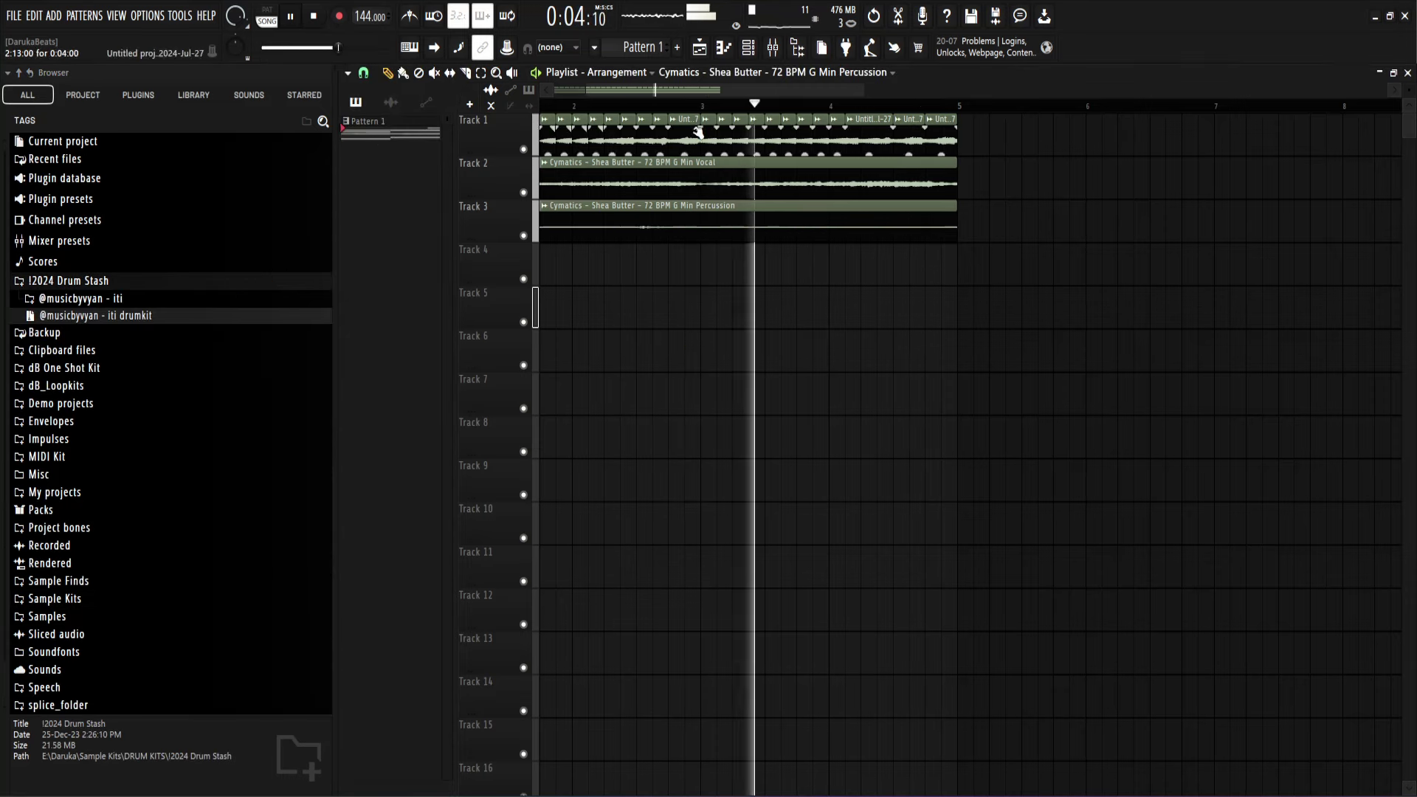
pyautogui.press('space')
pyautogui.click(677, 47)
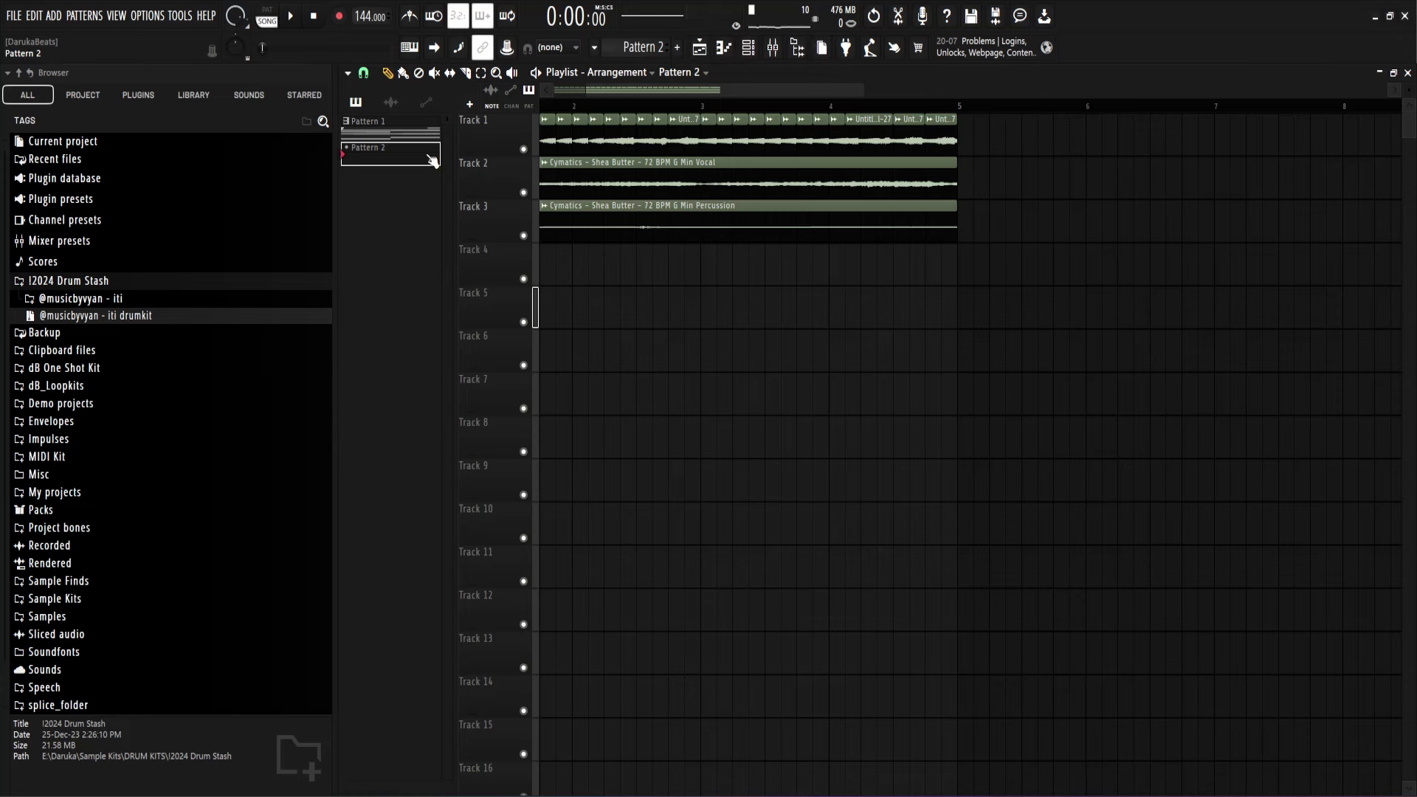
pyautogui.moveTo(432, 160); pyautogui.dragTo(990, 347)
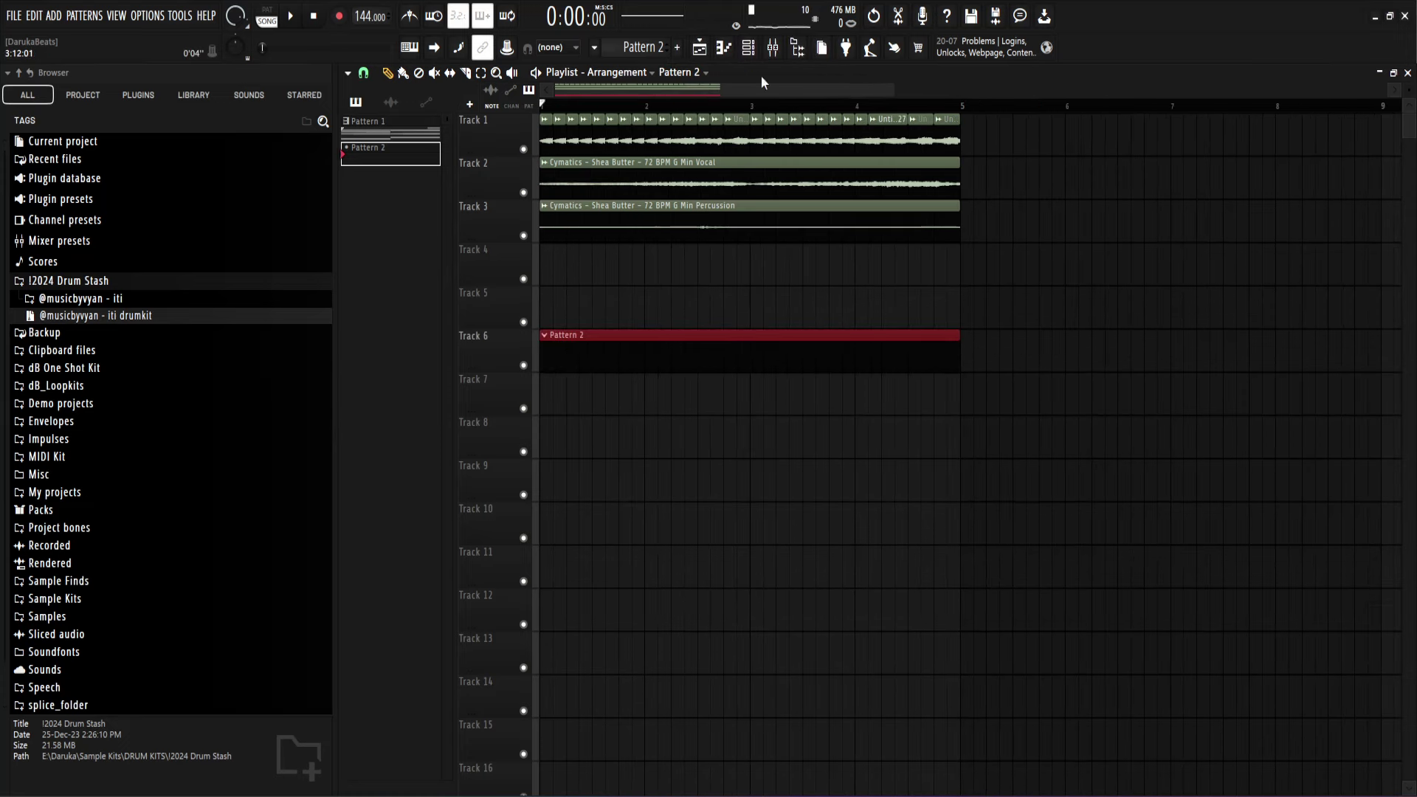
# Step: Show the channel rack and expand the Kicks folder of the iti drum kit
pyautogui.click(747, 47)
pyautogui.click(81, 299)
pyautogui.click(59, 316)
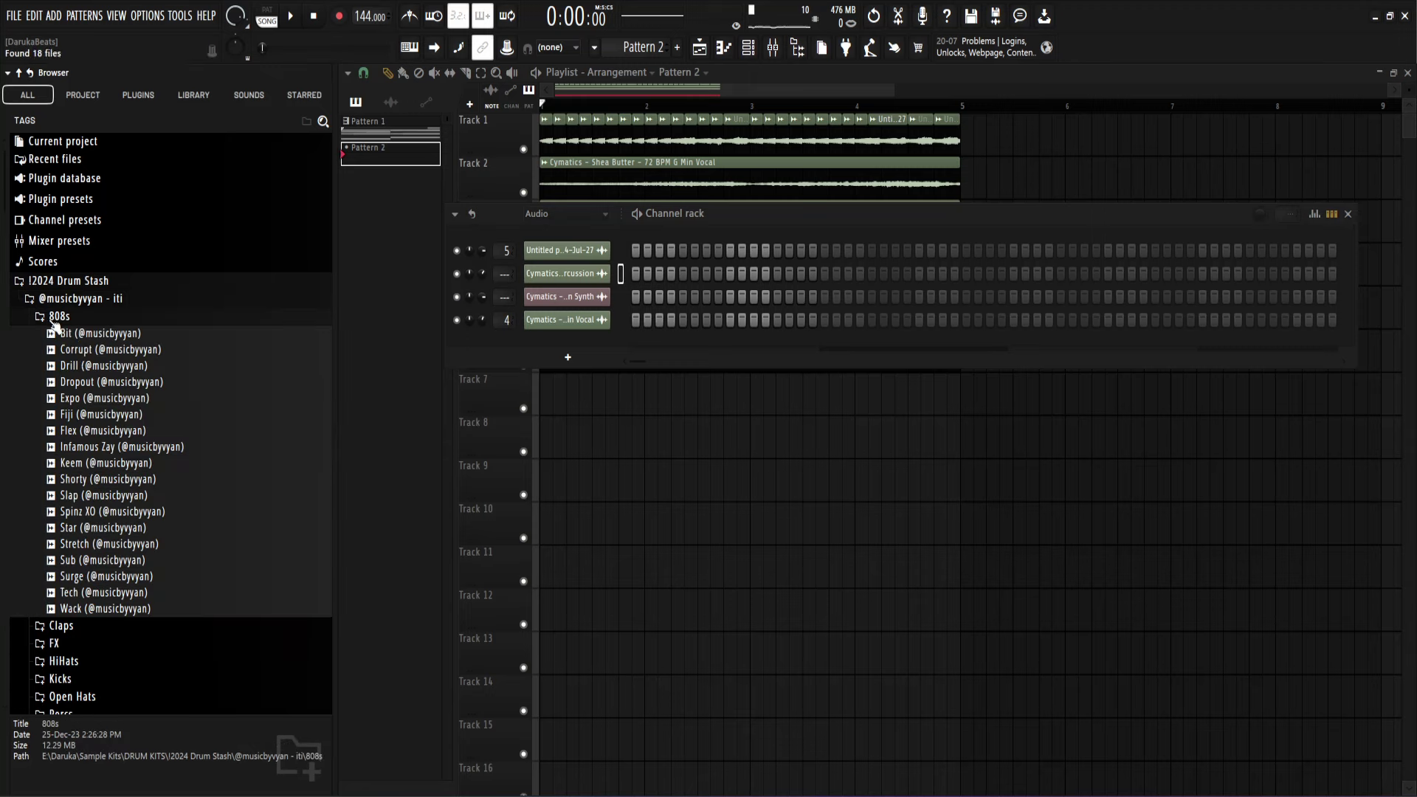
pyautogui.click(124, 319)
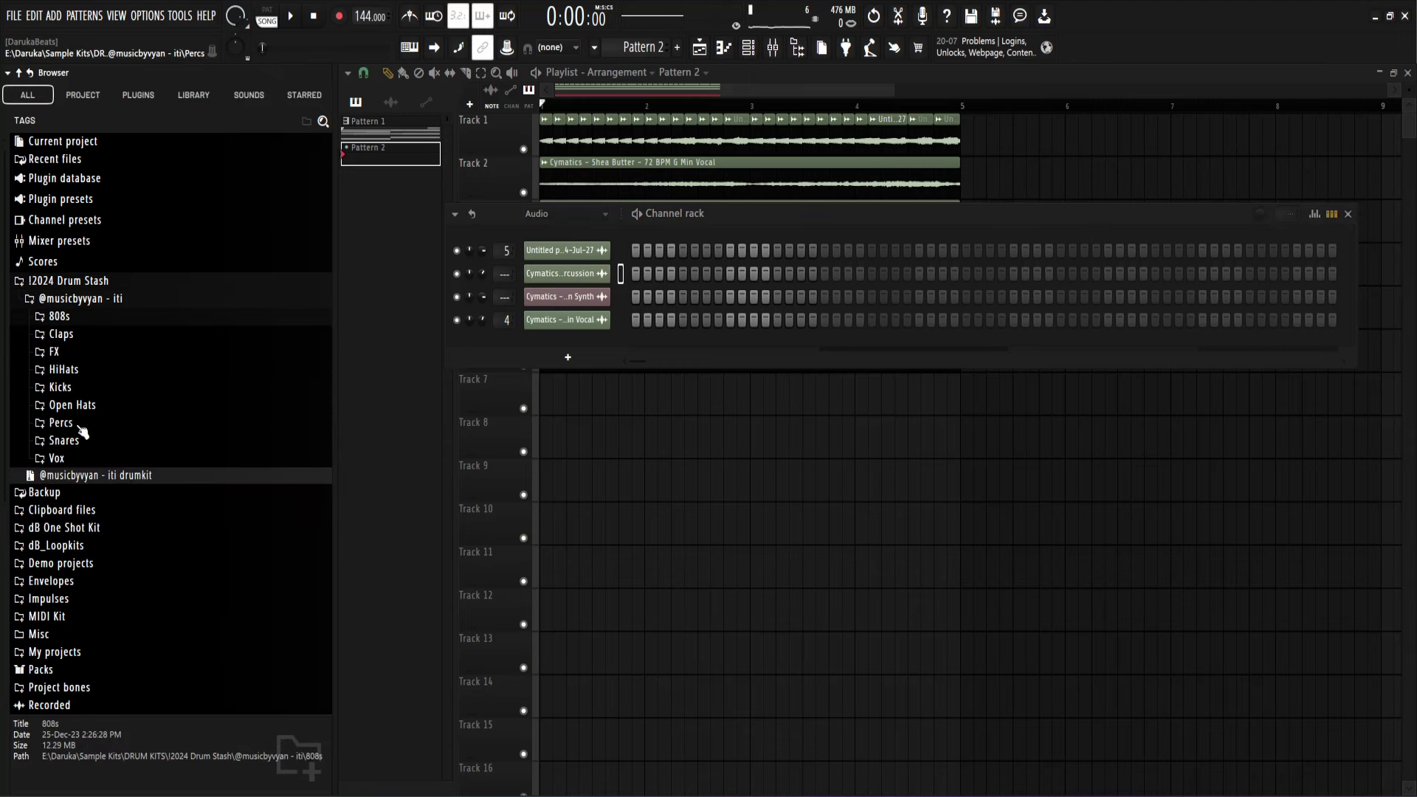
pyautogui.click(67, 372)
pyautogui.click(68, 373)
pyautogui.click(73, 388)
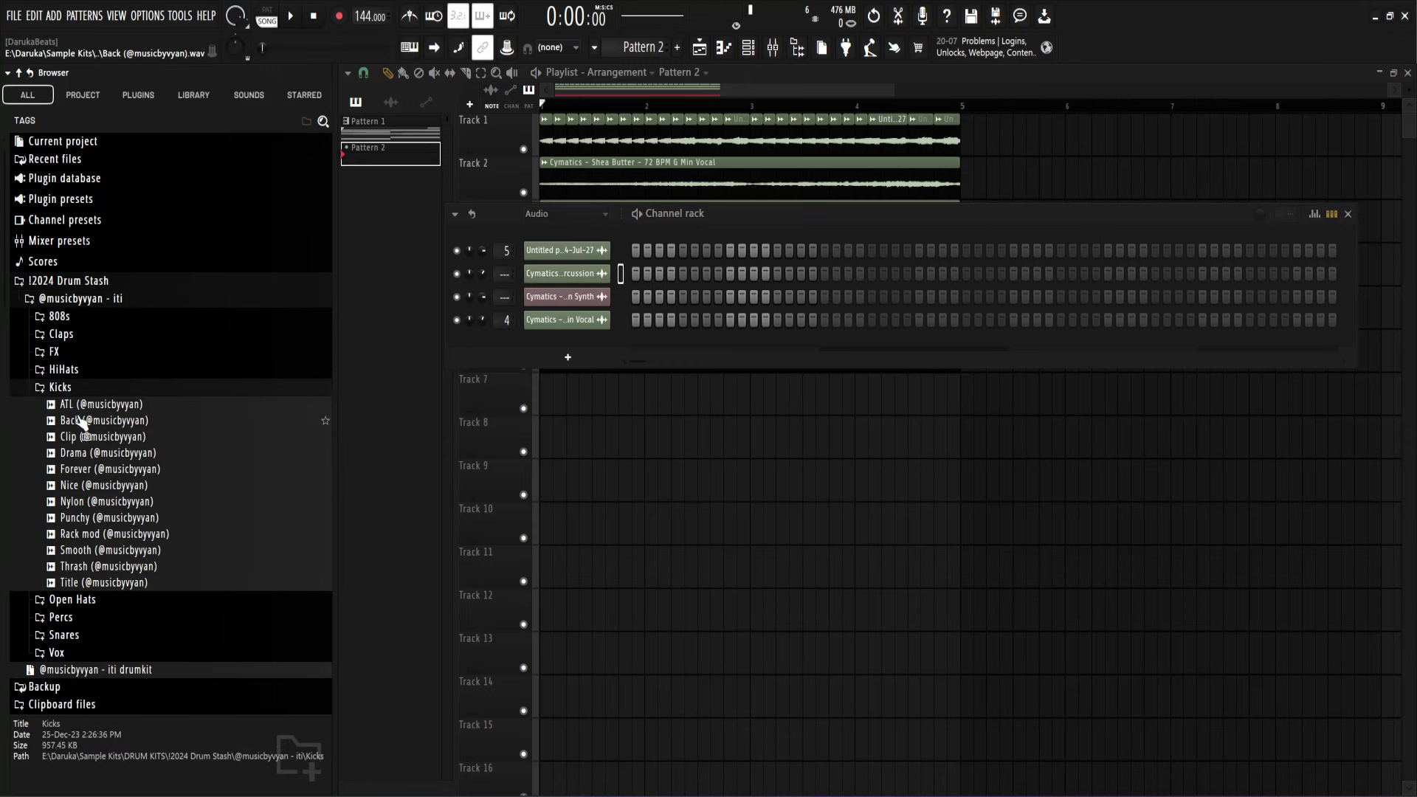
# Step: Audition the kick samples from ATL to Title against the playing loop, returning to Nice and Forever
pyautogui.click(83, 407)
pyautogui.click(84, 421)
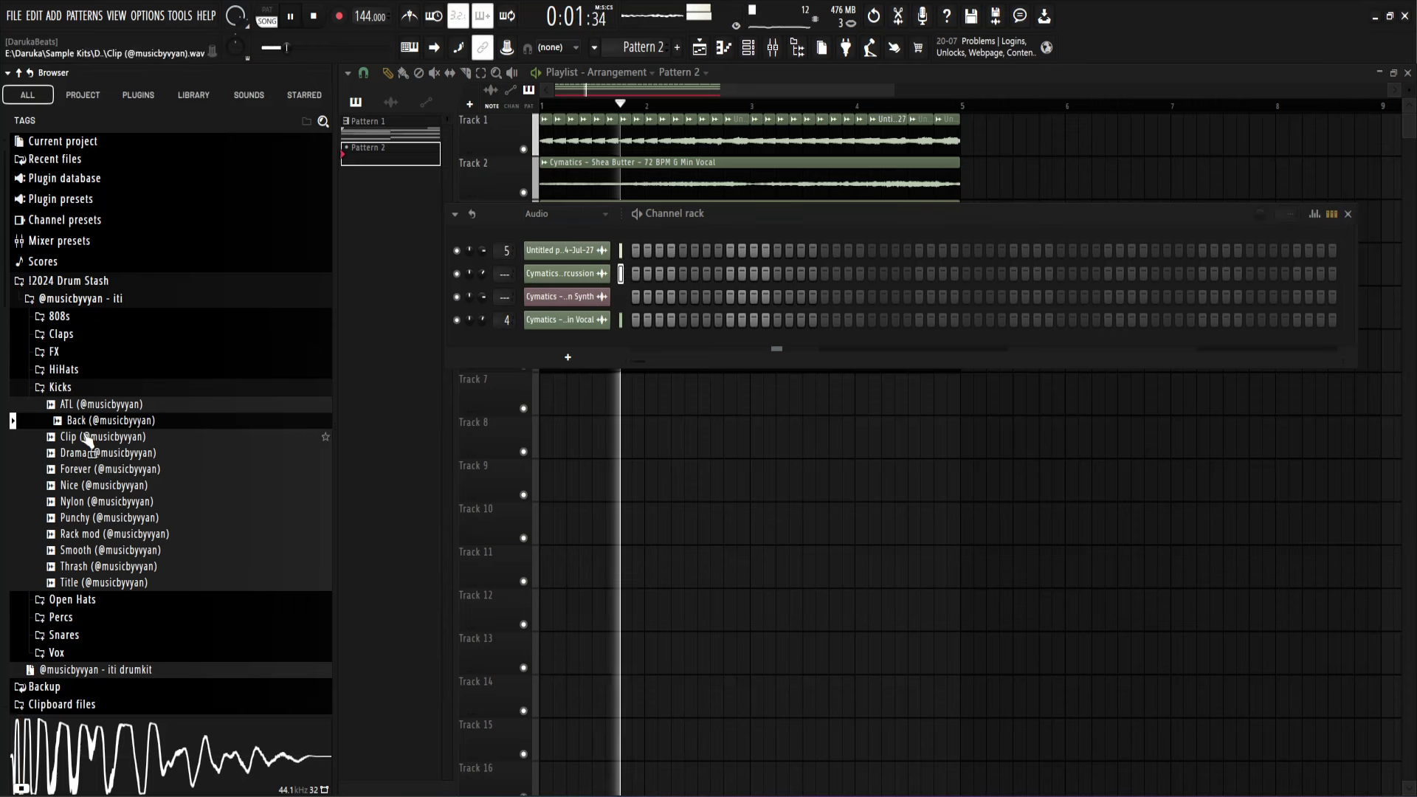
pyautogui.click(86, 438)
pyautogui.click(91, 453)
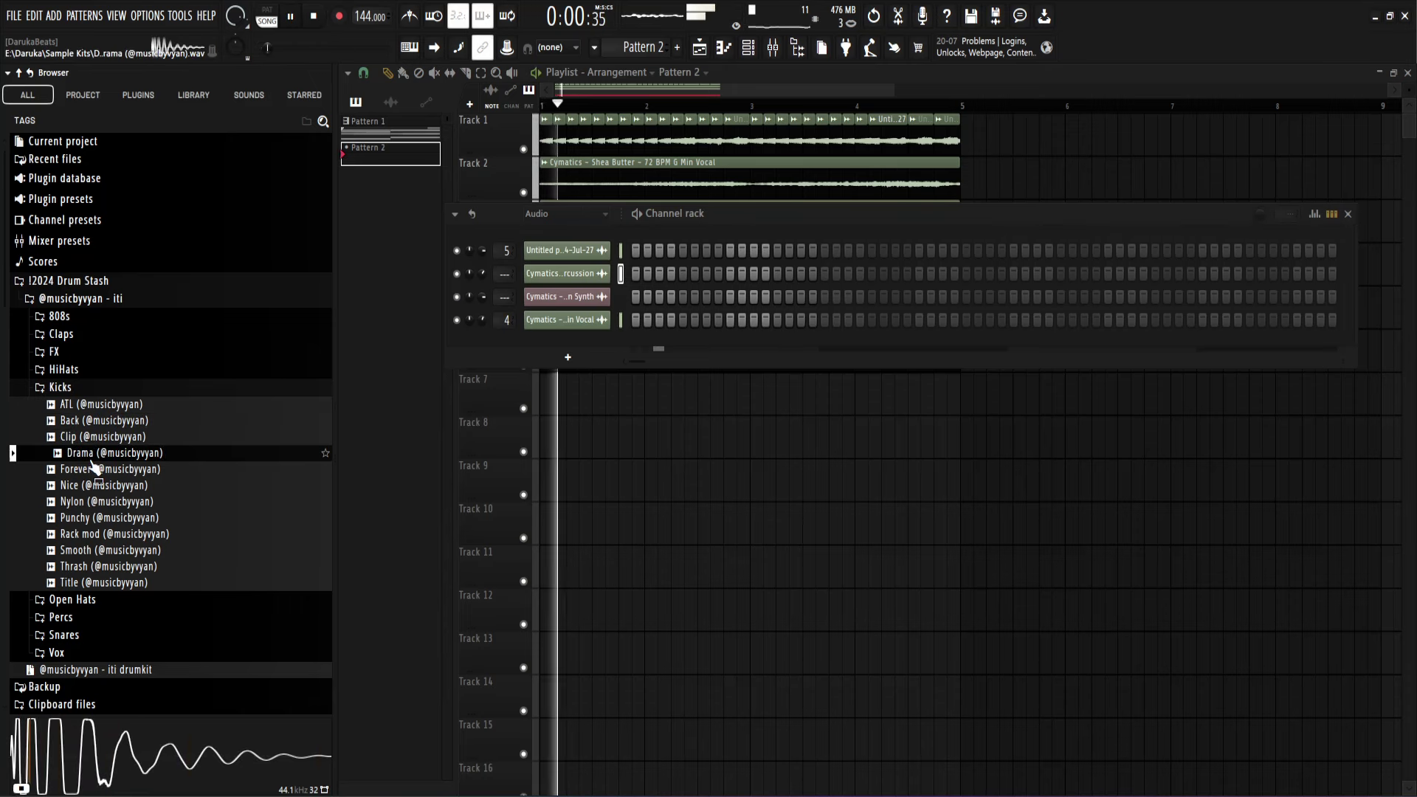
pyautogui.click(94, 471)
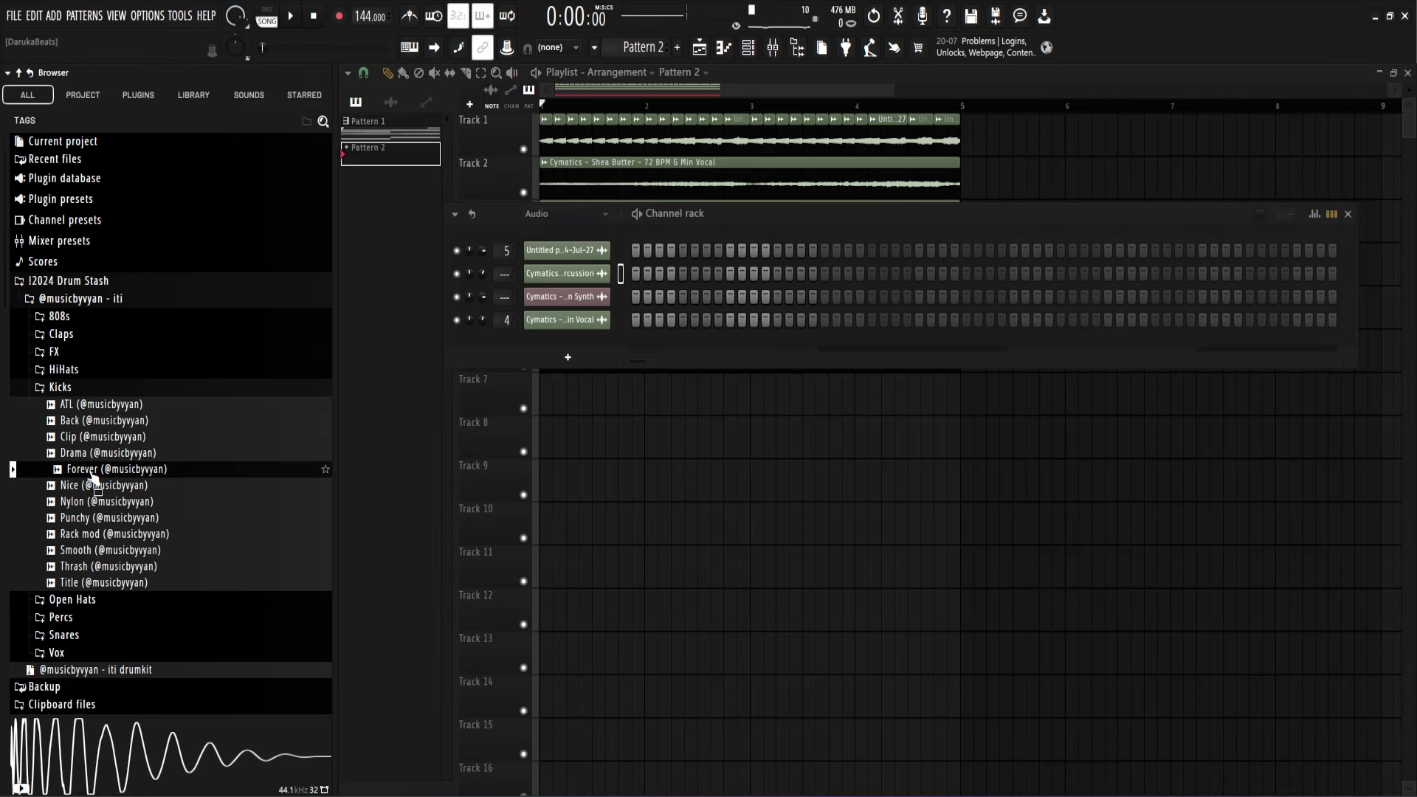
pyautogui.click(90, 503)
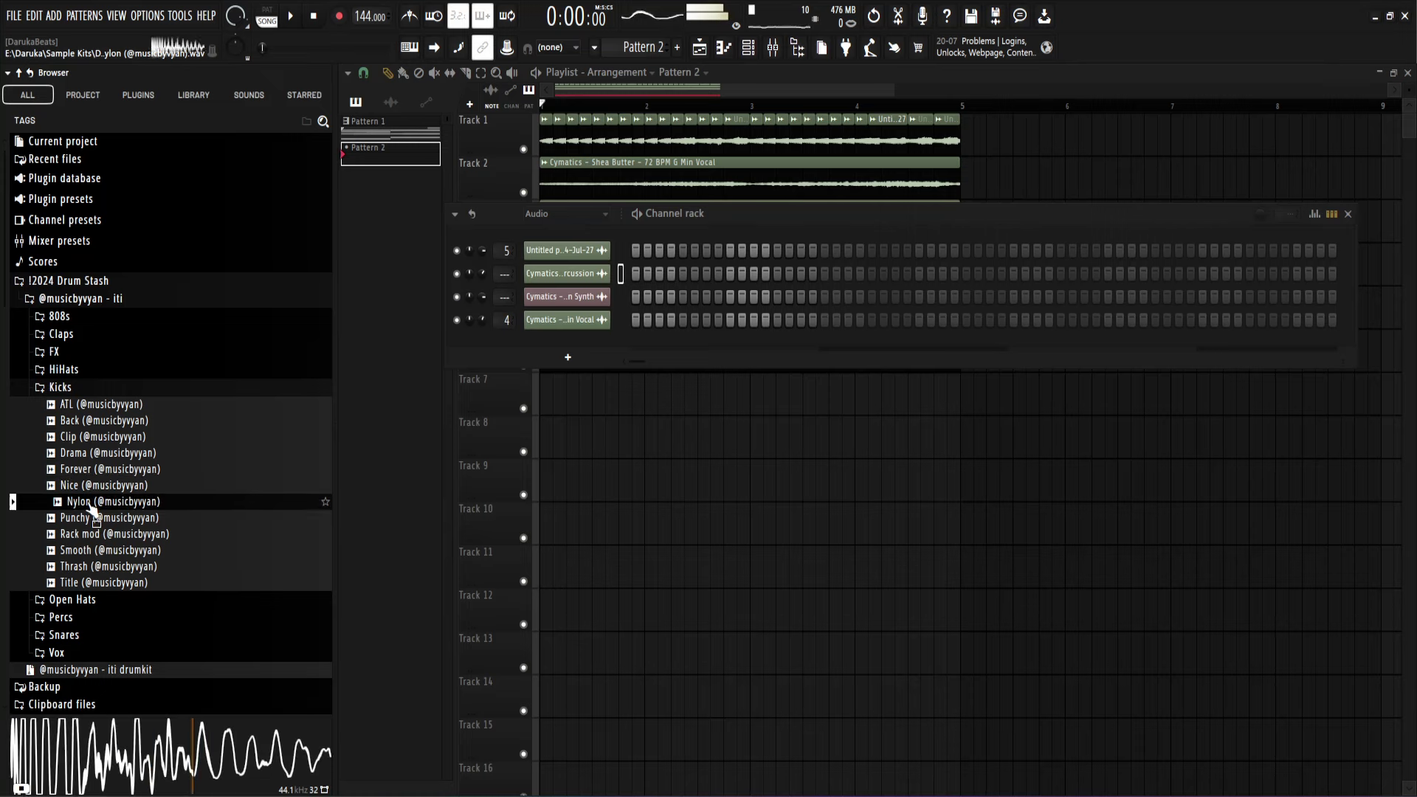
pyautogui.click(89, 519)
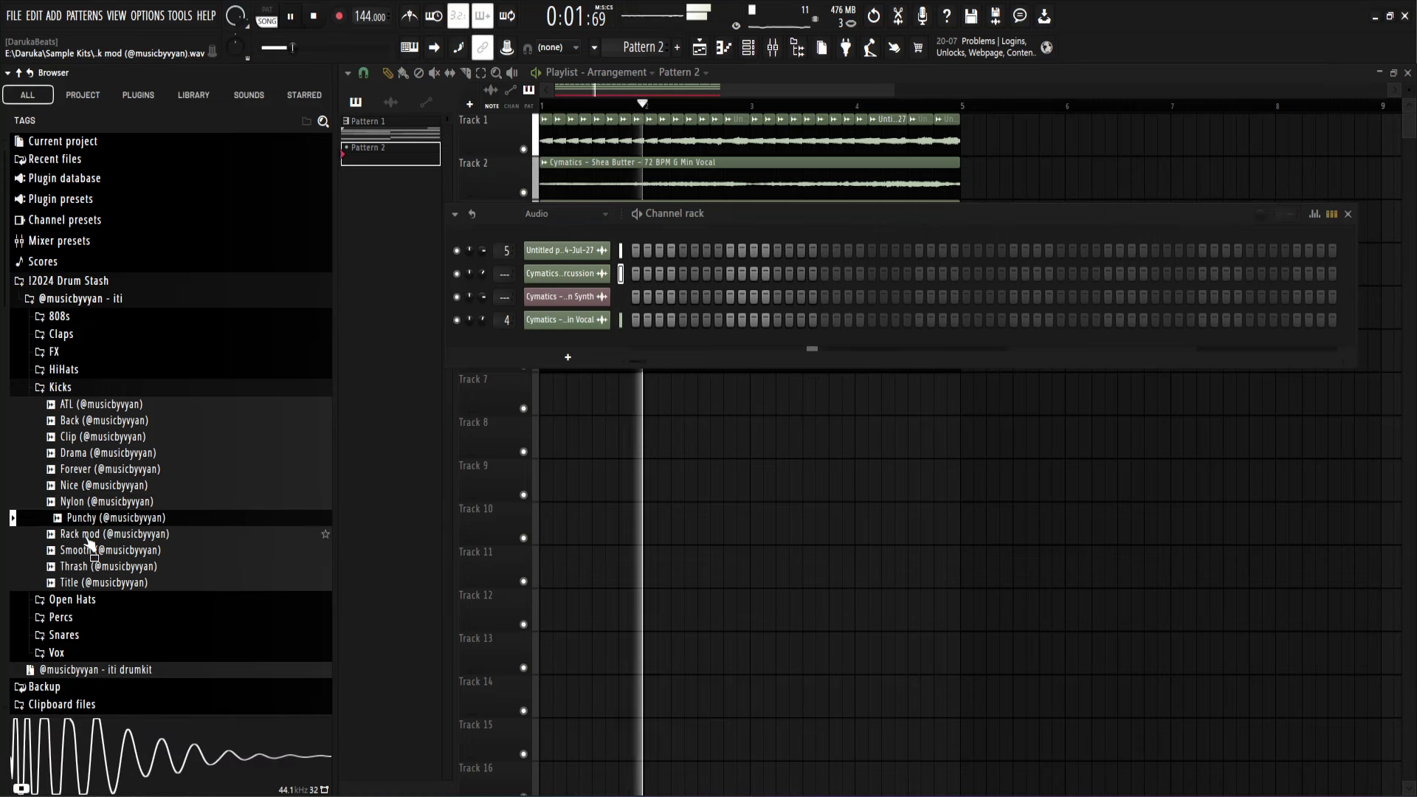
pyautogui.click(87, 536)
pyautogui.click(87, 554)
pyautogui.click(87, 570)
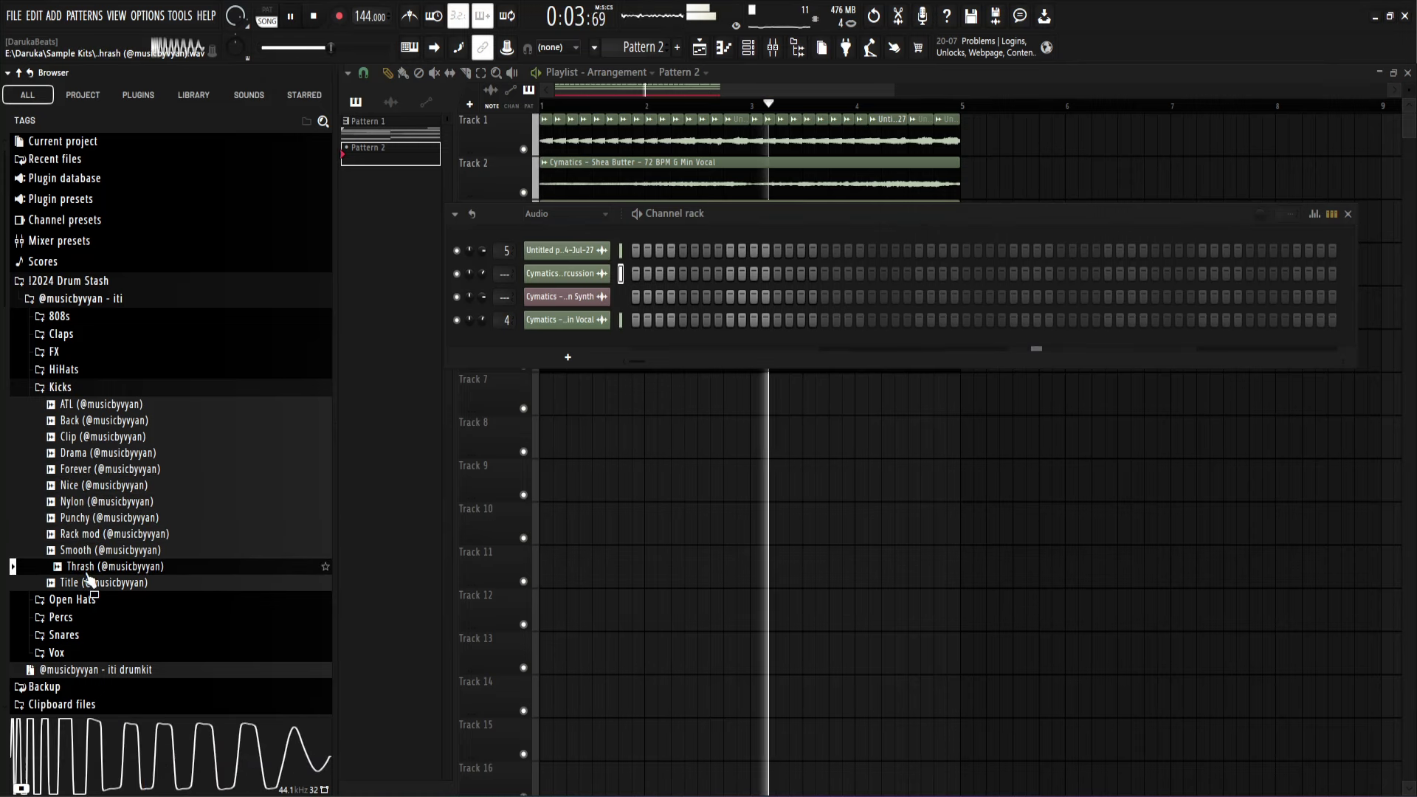
pyautogui.click(87, 586)
pyautogui.click(87, 487)
pyautogui.click(87, 471)
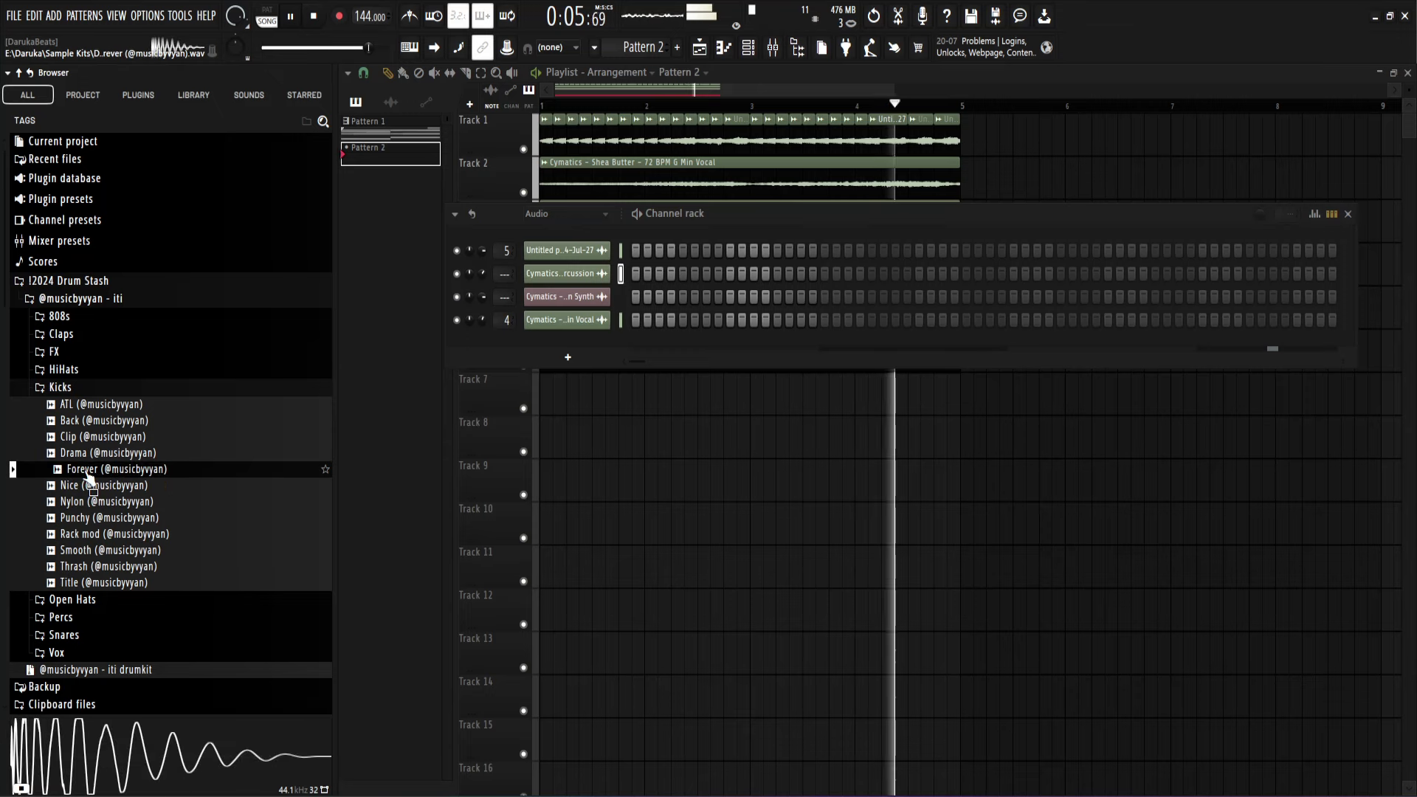
# Step: Add the Forever kick to the channel rack with Cut itself enabled, and place hits on steps 1, 21 and 33
pyautogui.moveTo(88, 478); pyautogui.dragTo(567, 358)
pyautogui.rightClick(609, 341)
pyautogui.click(641, 459)
pyautogui.press('space')
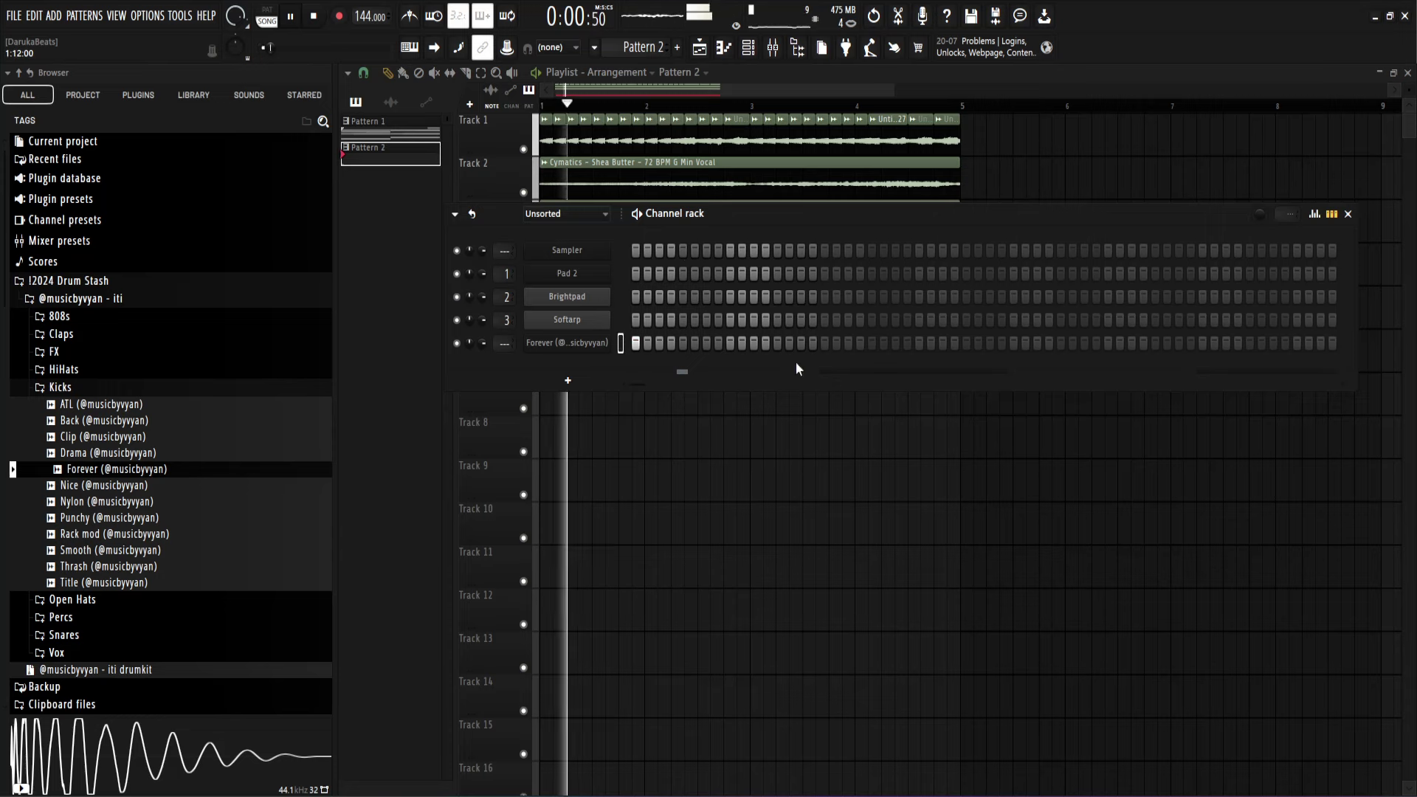
pyautogui.click(872, 343)
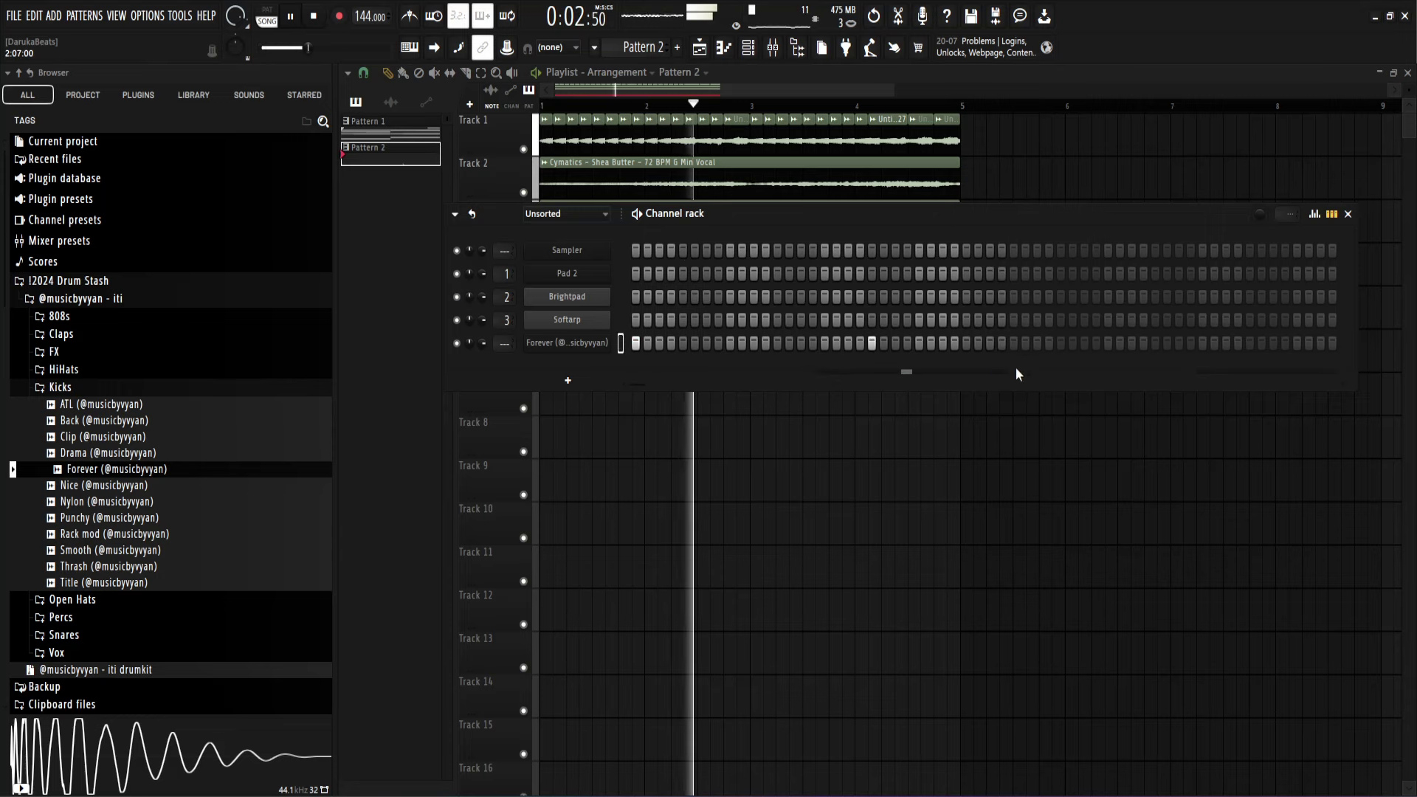
pyautogui.click(1014, 343)
# Step: Open the Forever kick's notes in the piano roll
pyautogui.rightClick(597, 343)
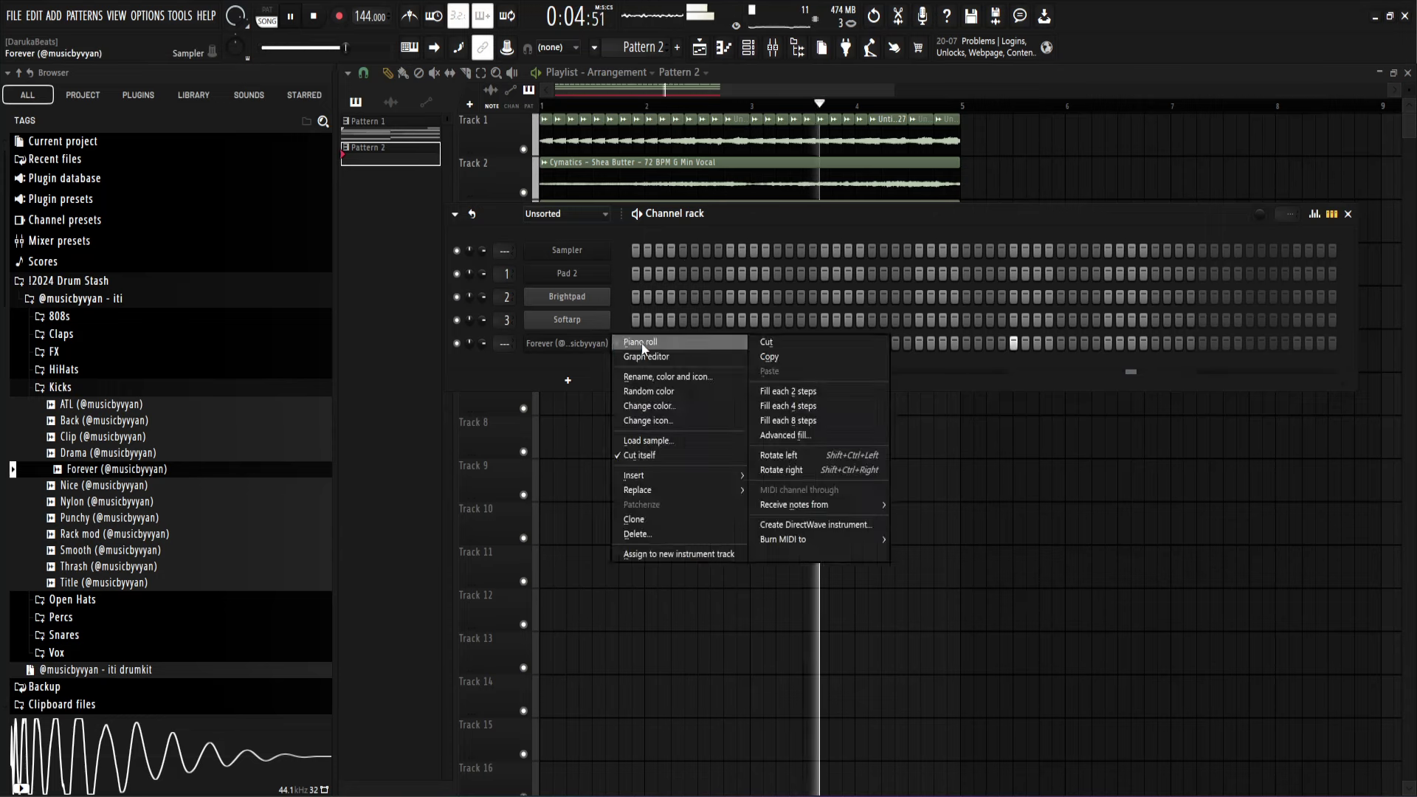
pyautogui.click(615, 346)
pyautogui.press('space')
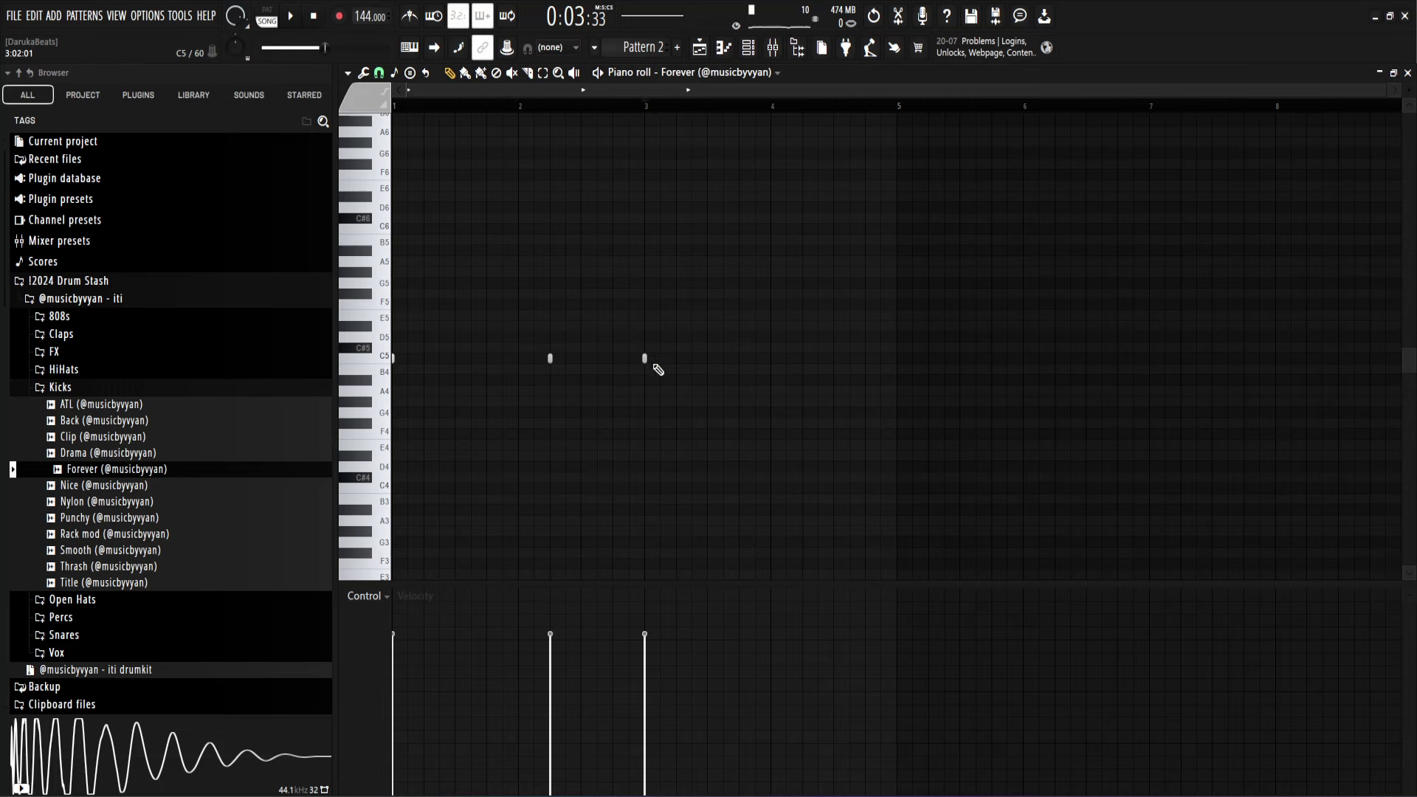
pyautogui.press('space')
pyautogui.click(771, 362)
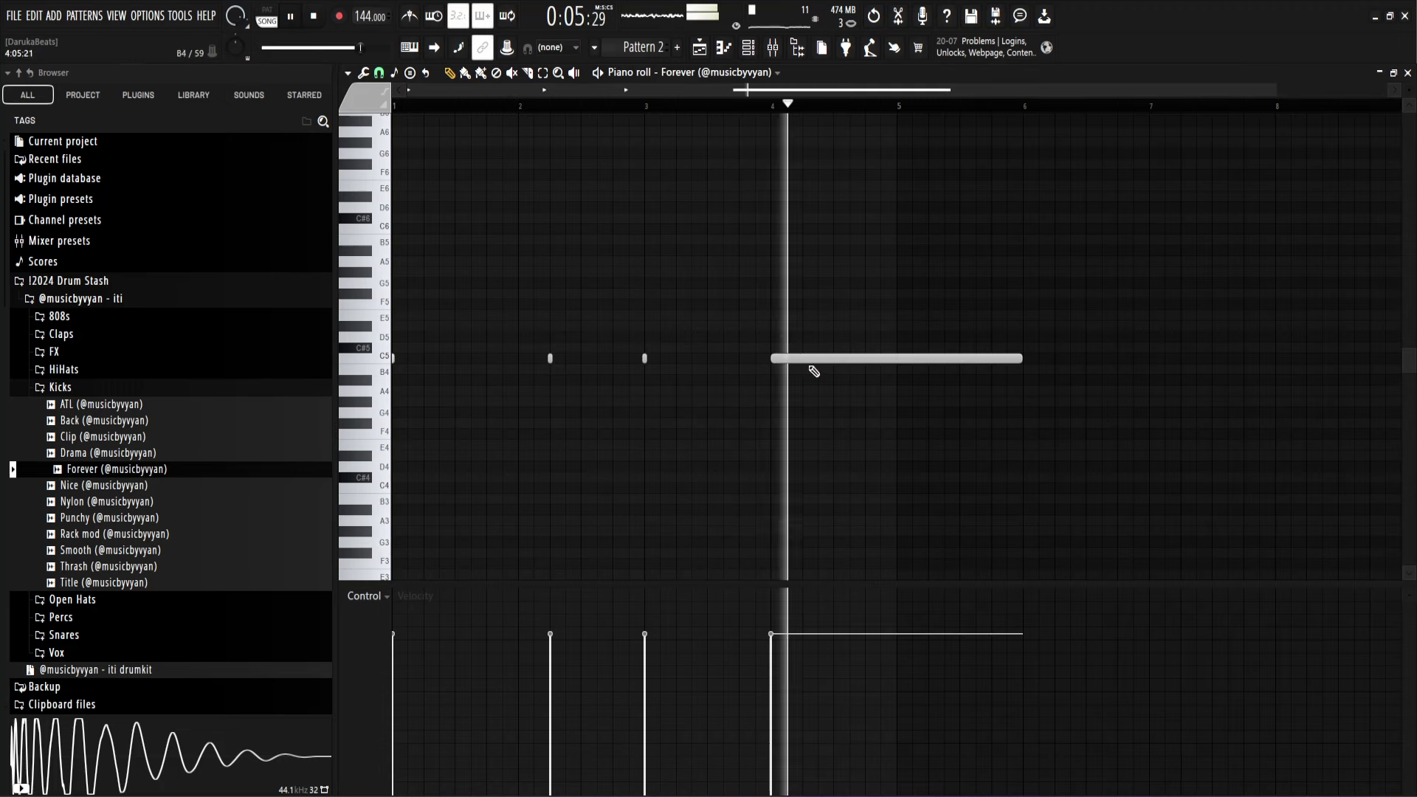
pyautogui.press('space')
pyautogui.hotkey('ctrl', 'z')
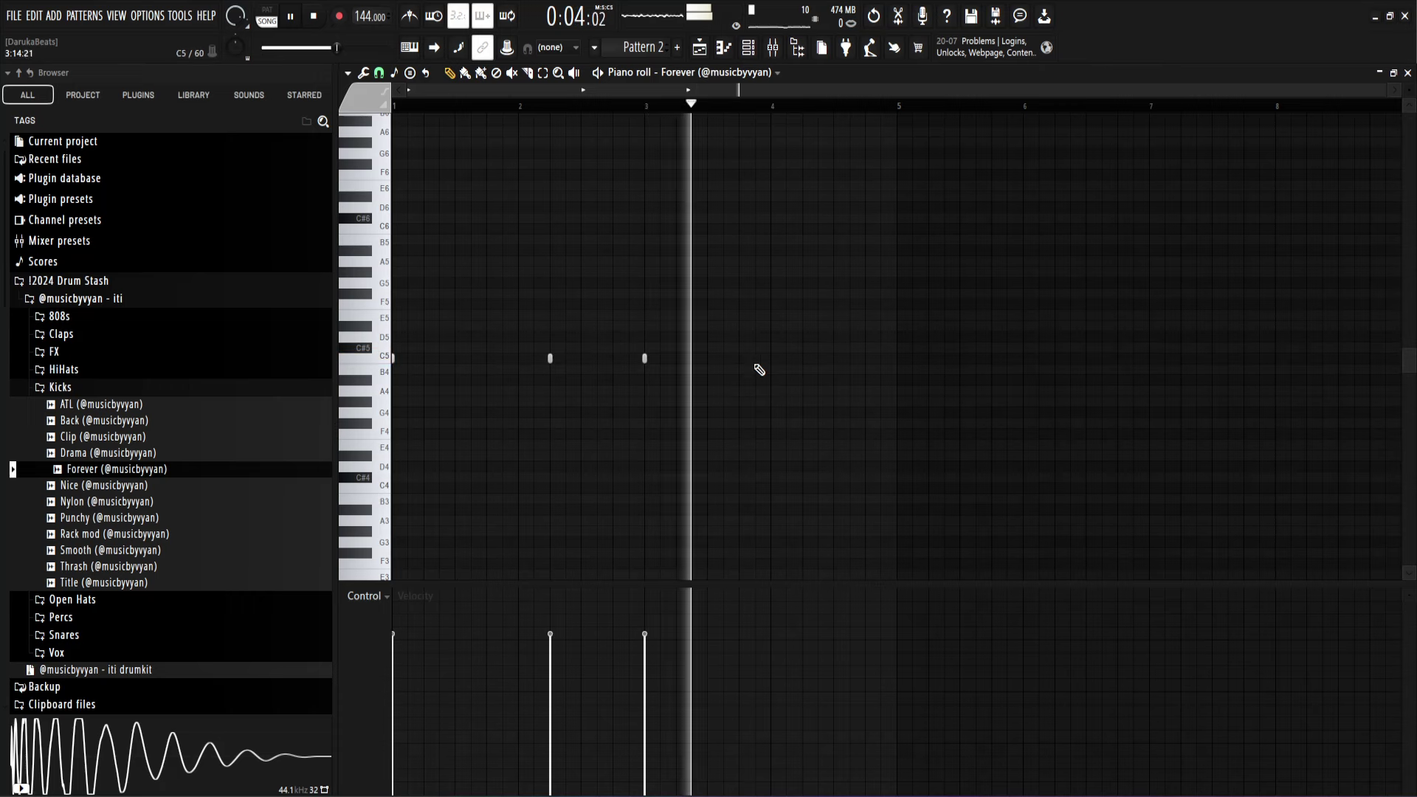
# Step: Add C5 kick notes on step 15 of bar 3 and steps 3 and 5 of bar 4, lowering the velocity of the step 3 note
pyautogui.click(742, 358)
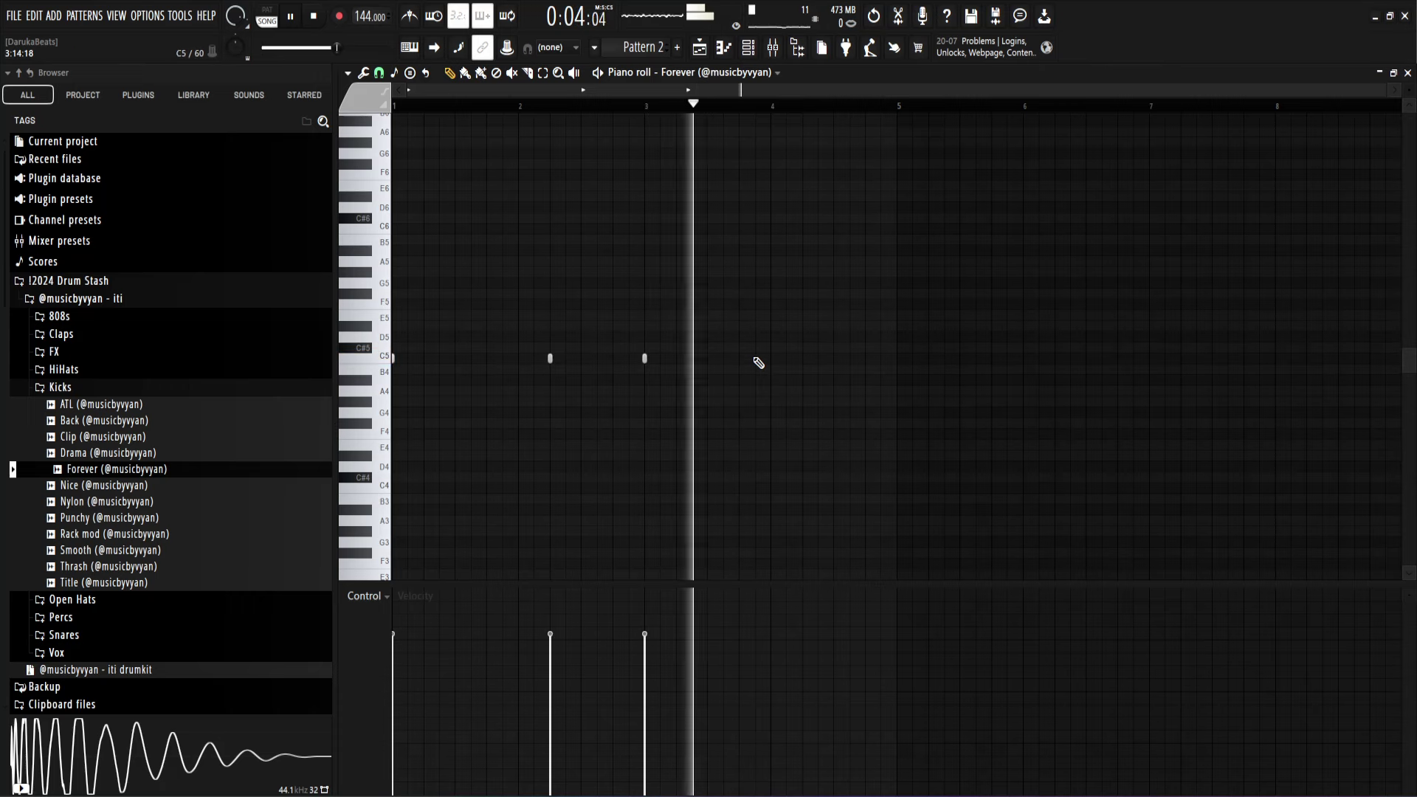
pyautogui.click(758, 362)
pyautogui.click(788, 361)
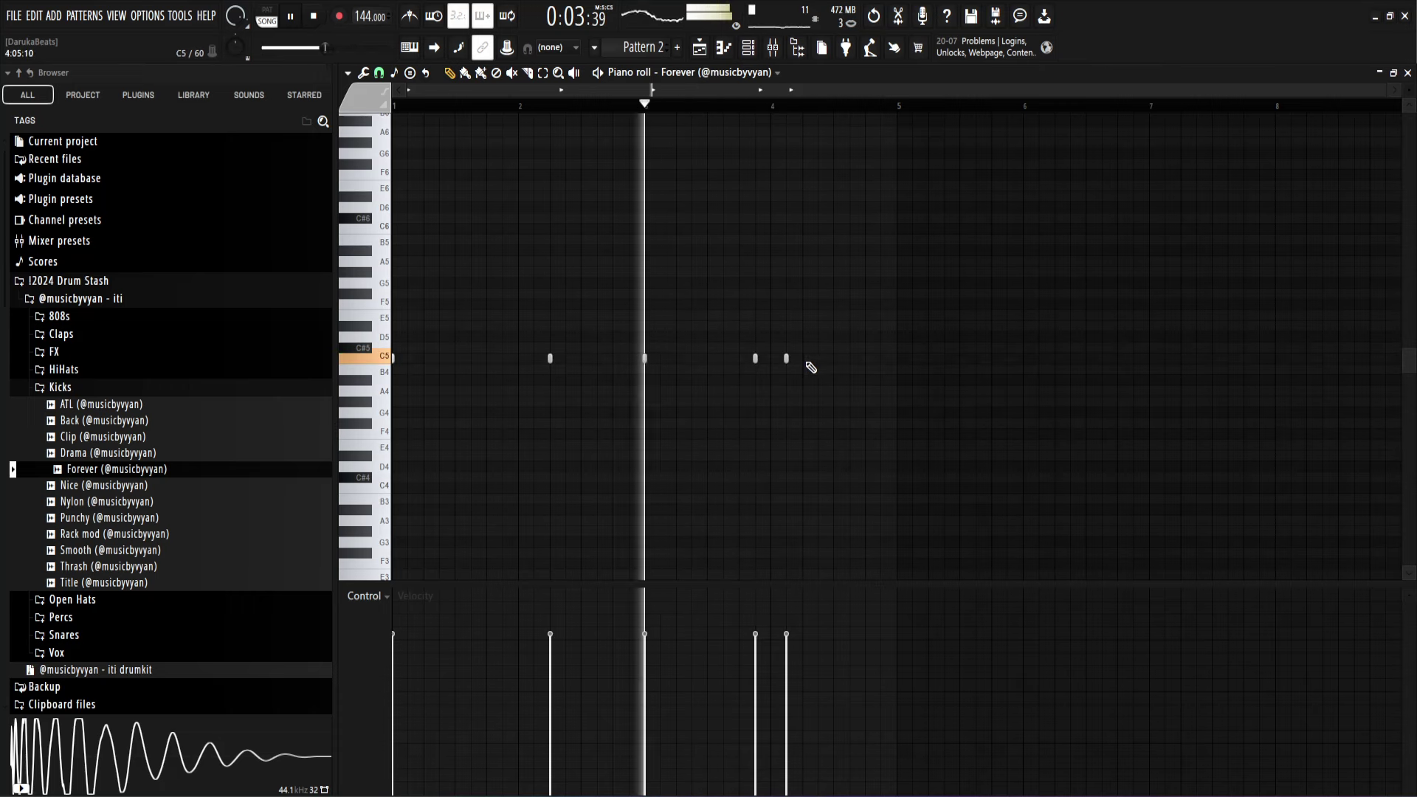
pyautogui.click(807, 362)
pyautogui.click(788, 710)
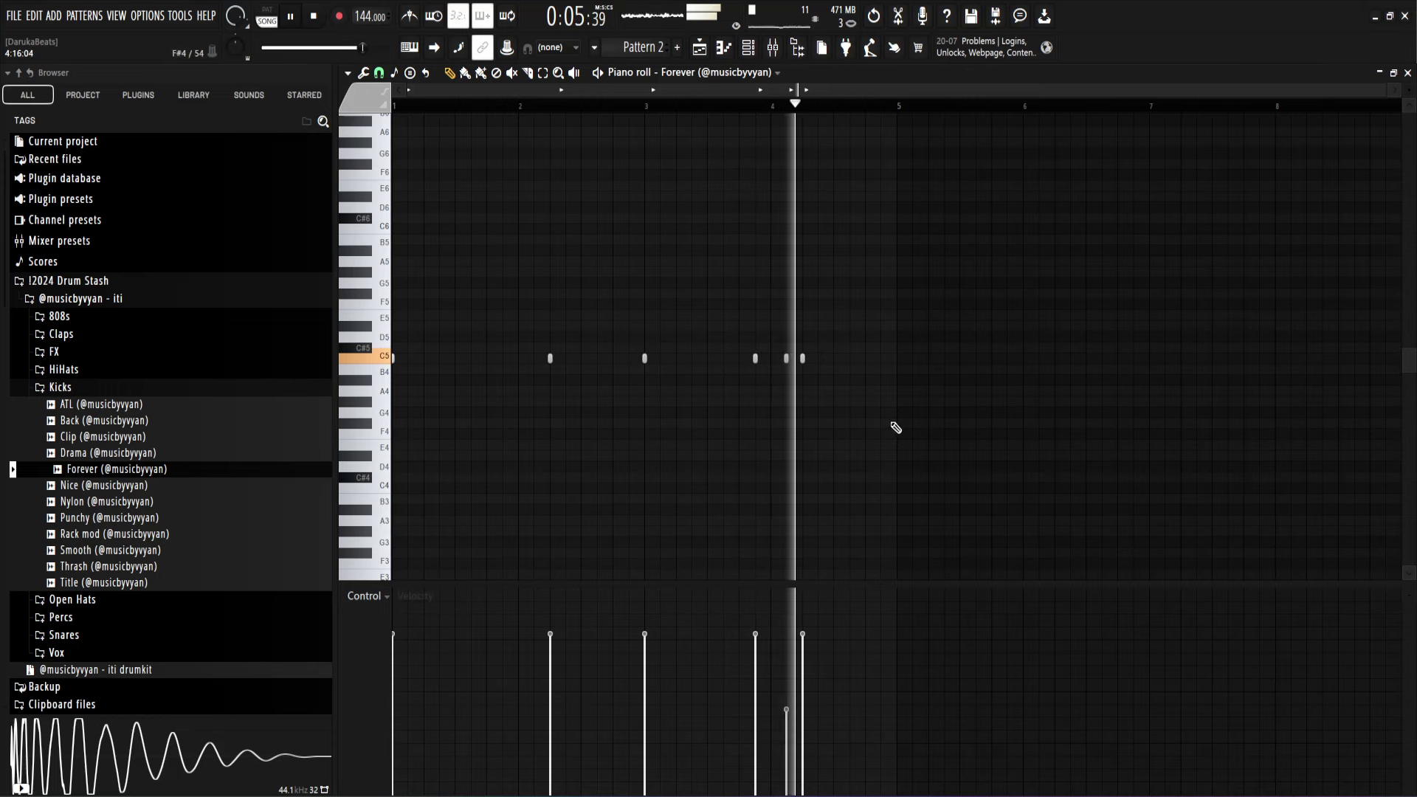
pyautogui.click(787, 690)
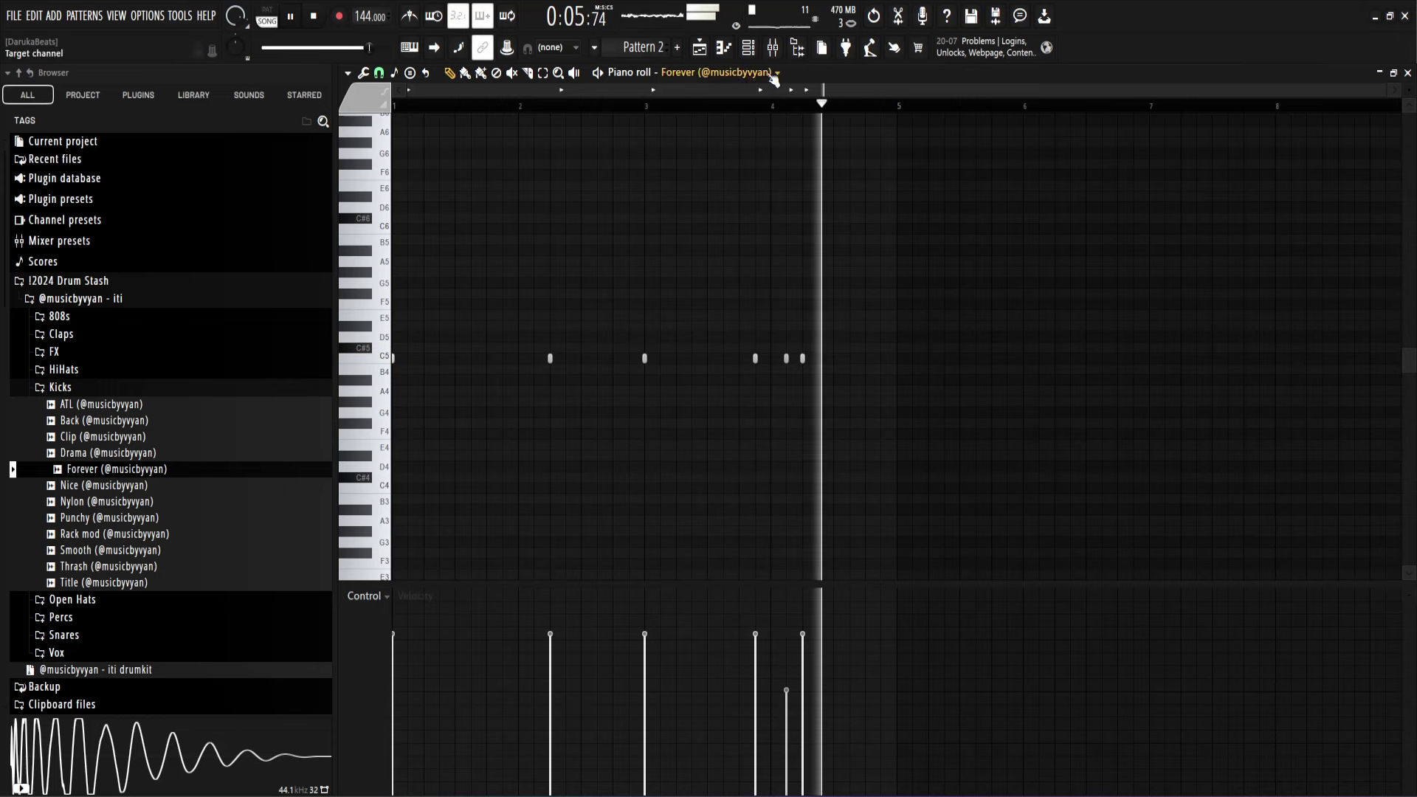
# Step: Return to the playlist, collapse the Kicks folder and expand the drum kit's Snares folder
pyautogui.click(700, 48)
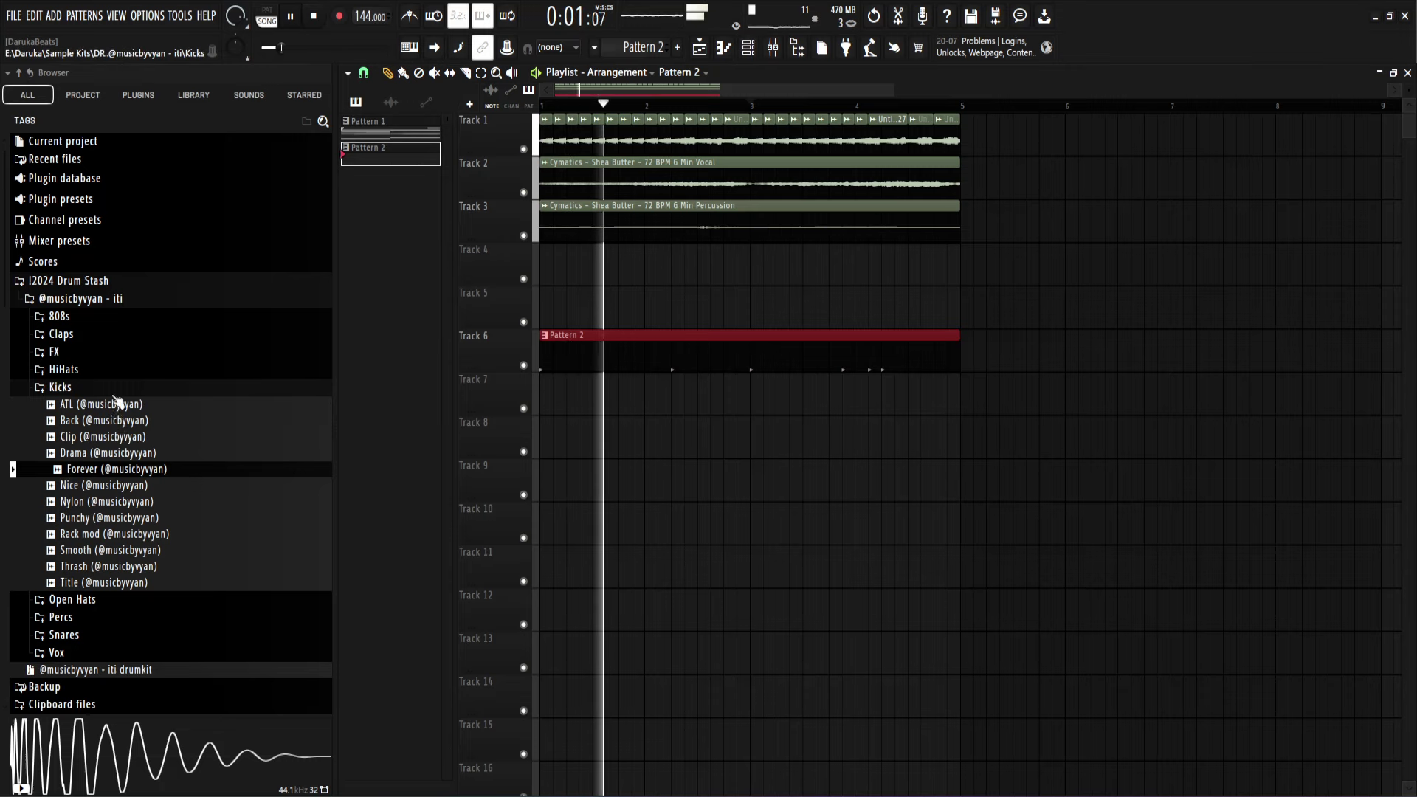
pyautogui.click(60, 387)
pyautogui.click(61, 336)
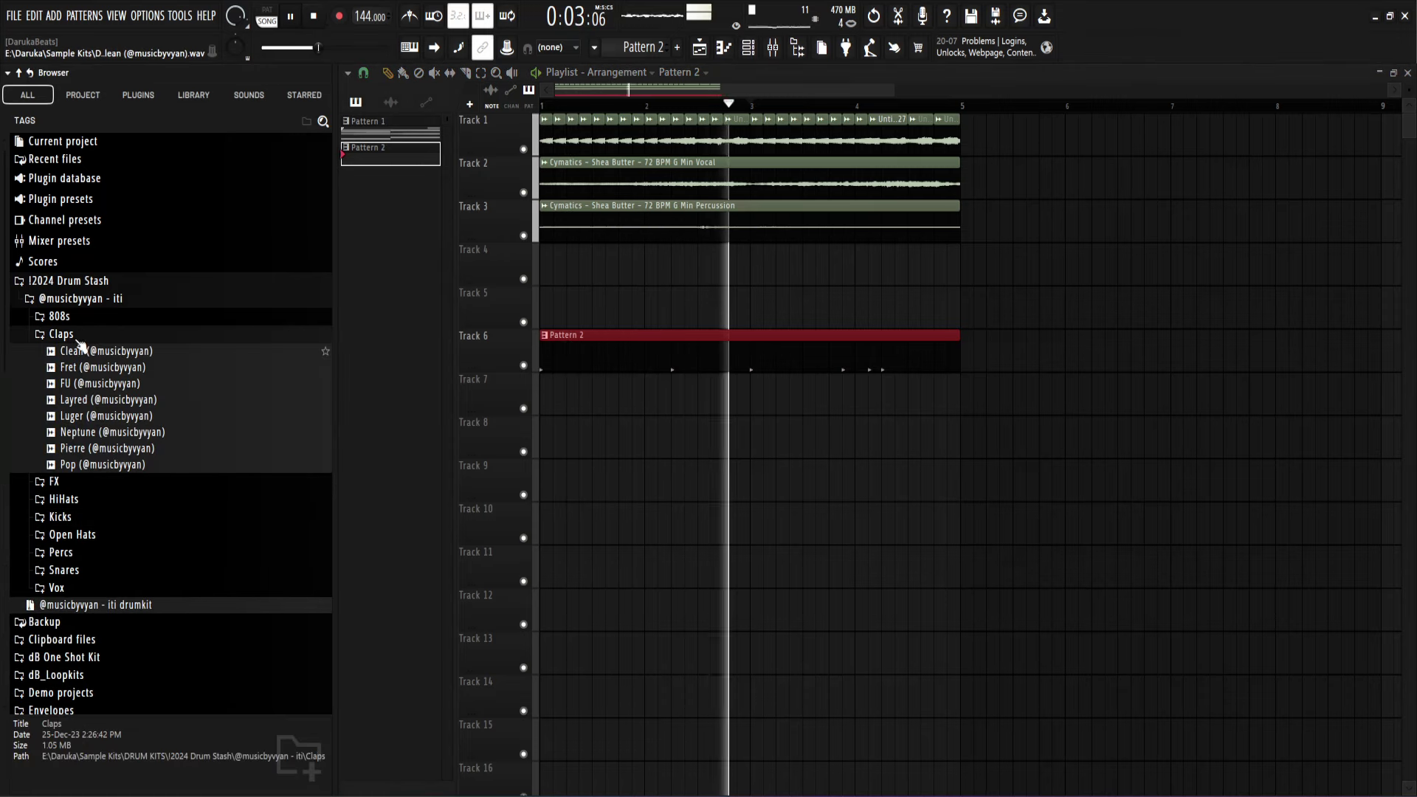
pyautogui.click(60, 335)
pyautogui.click(71, 442)
# Step: Audition the Dash, Head and Peace snare samples, then resume playback of the loop
pyautogui.click(80, 458)
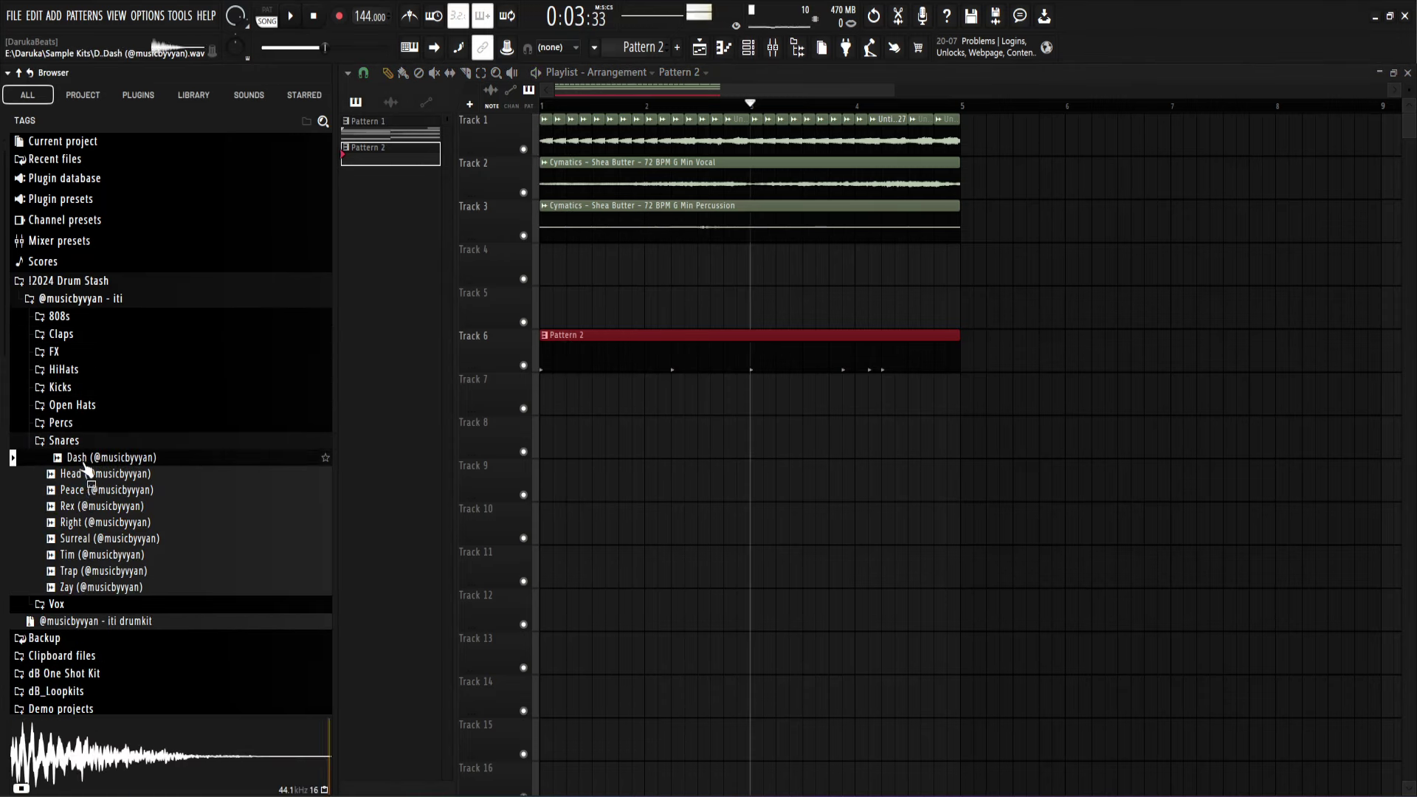
pyautogui.click(87, 475)
pyautogui.click(94, 491)
pyautogui.press('space')
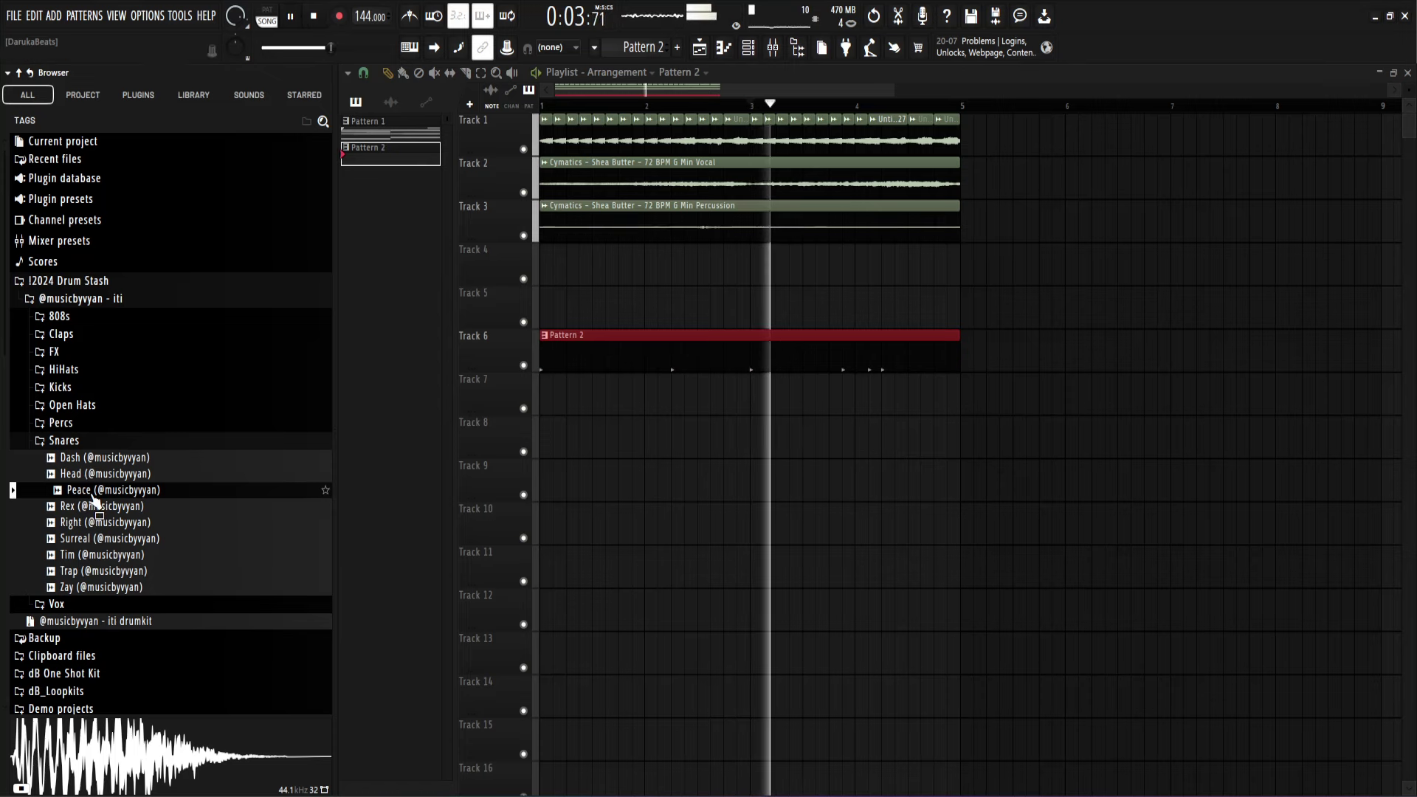
# Step: Add the Peace snare to the channel rack with Cut itself enabled
pyautogui.click(748, 47)
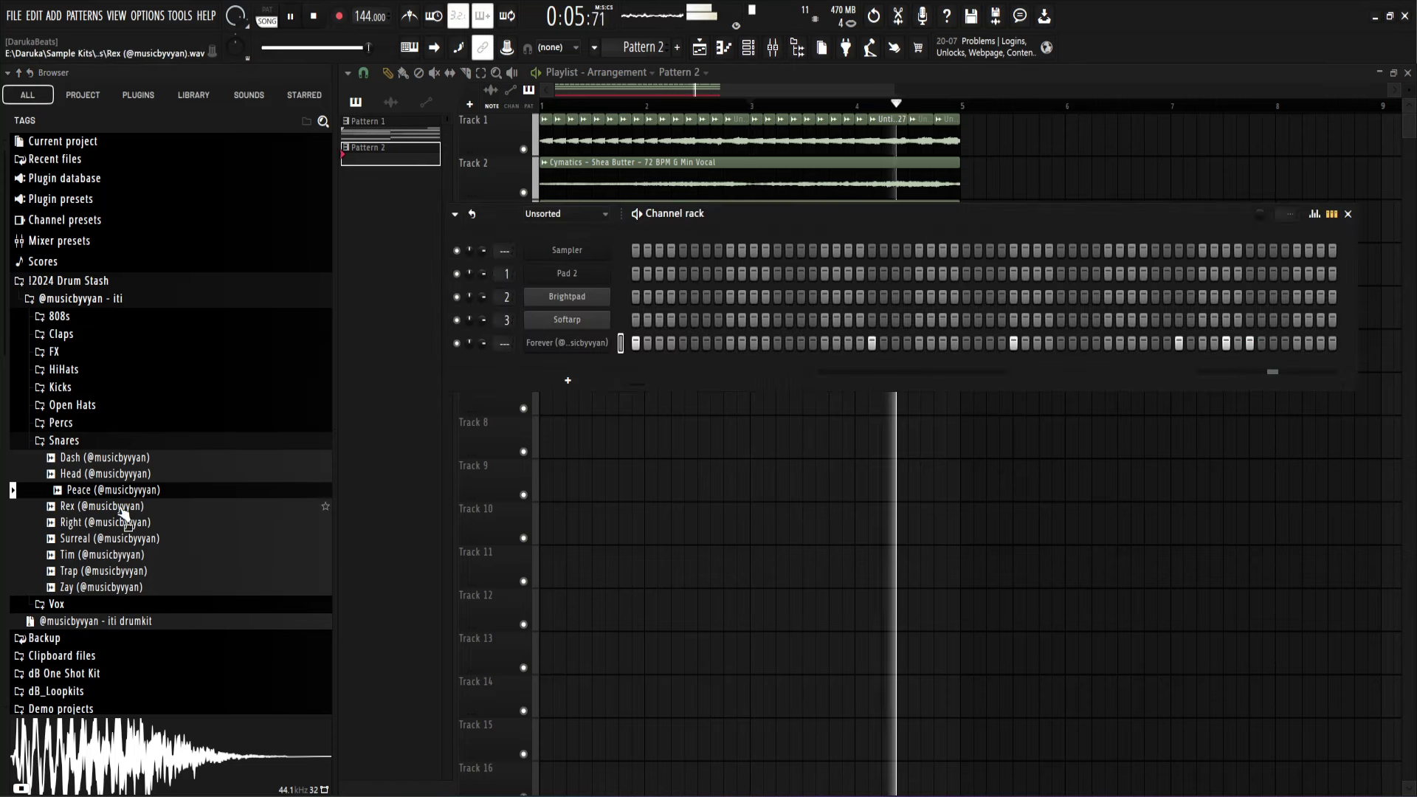
pyautogui.moveTo(564, 366); pyautogui.dragTo(566, 369)
pyautogui.rightClick(571, 368)
pyautogui.click(651, 478)
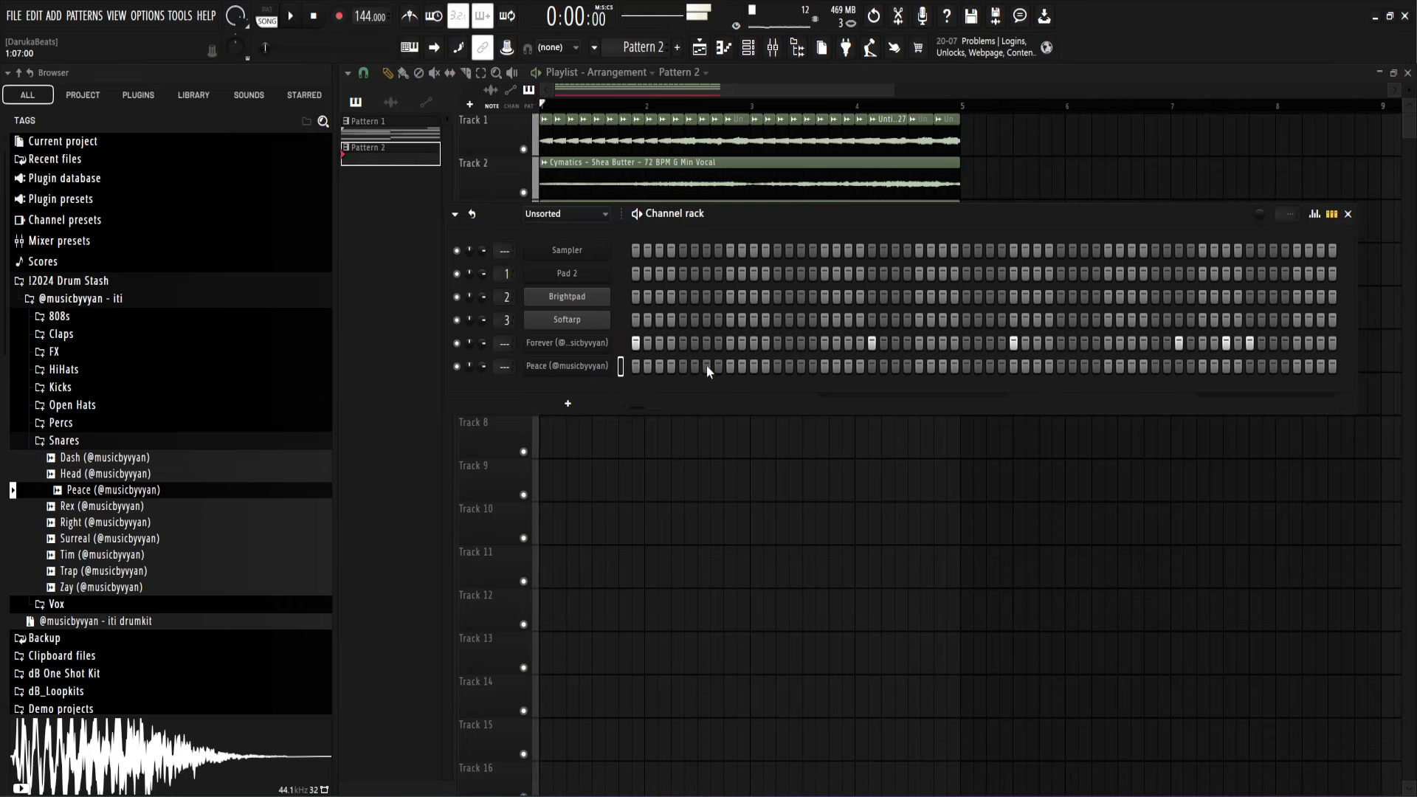
# Step: Place Peace snare hits on steps 9, 25, 41 and 57
pyautogui.click(730, 367)
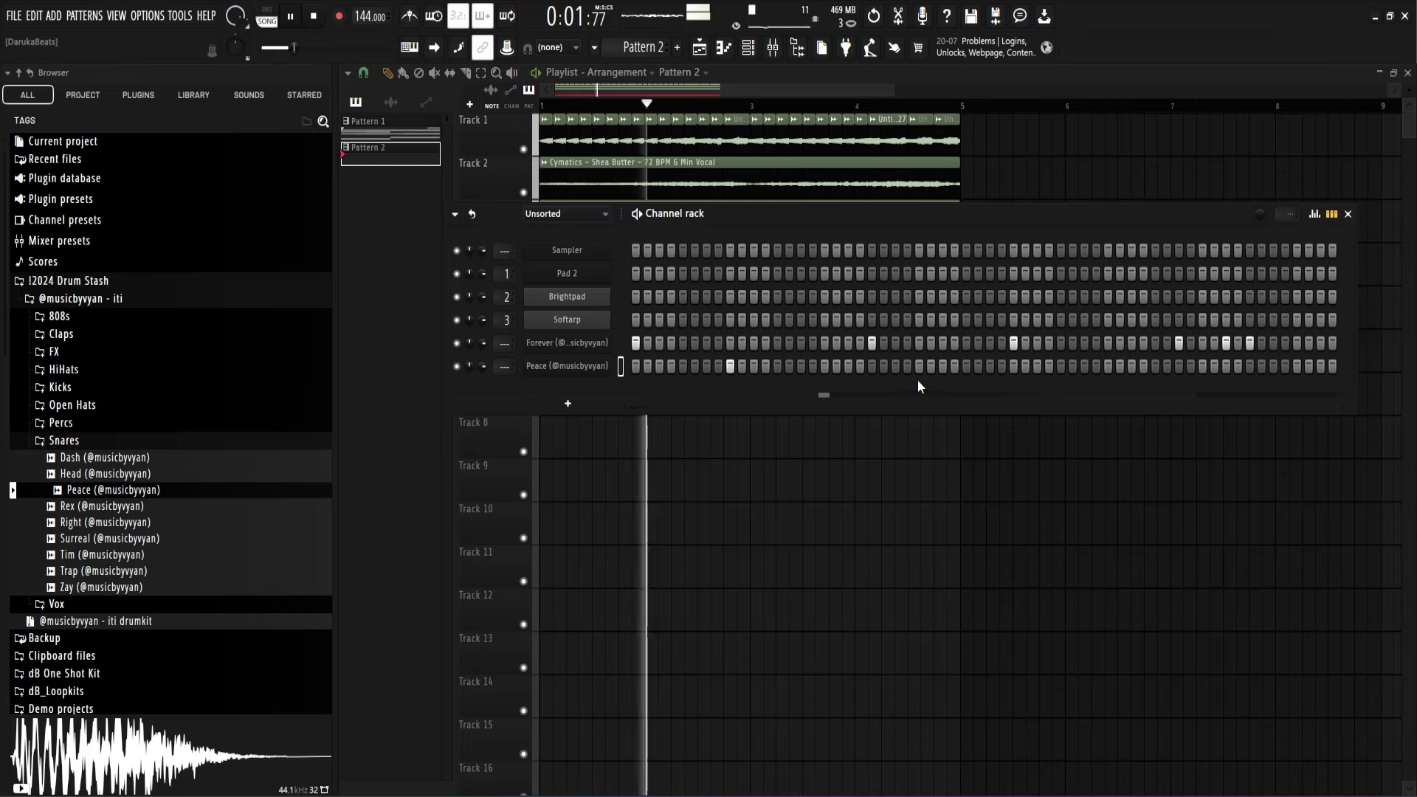
pyautogui.click(1109, 367)
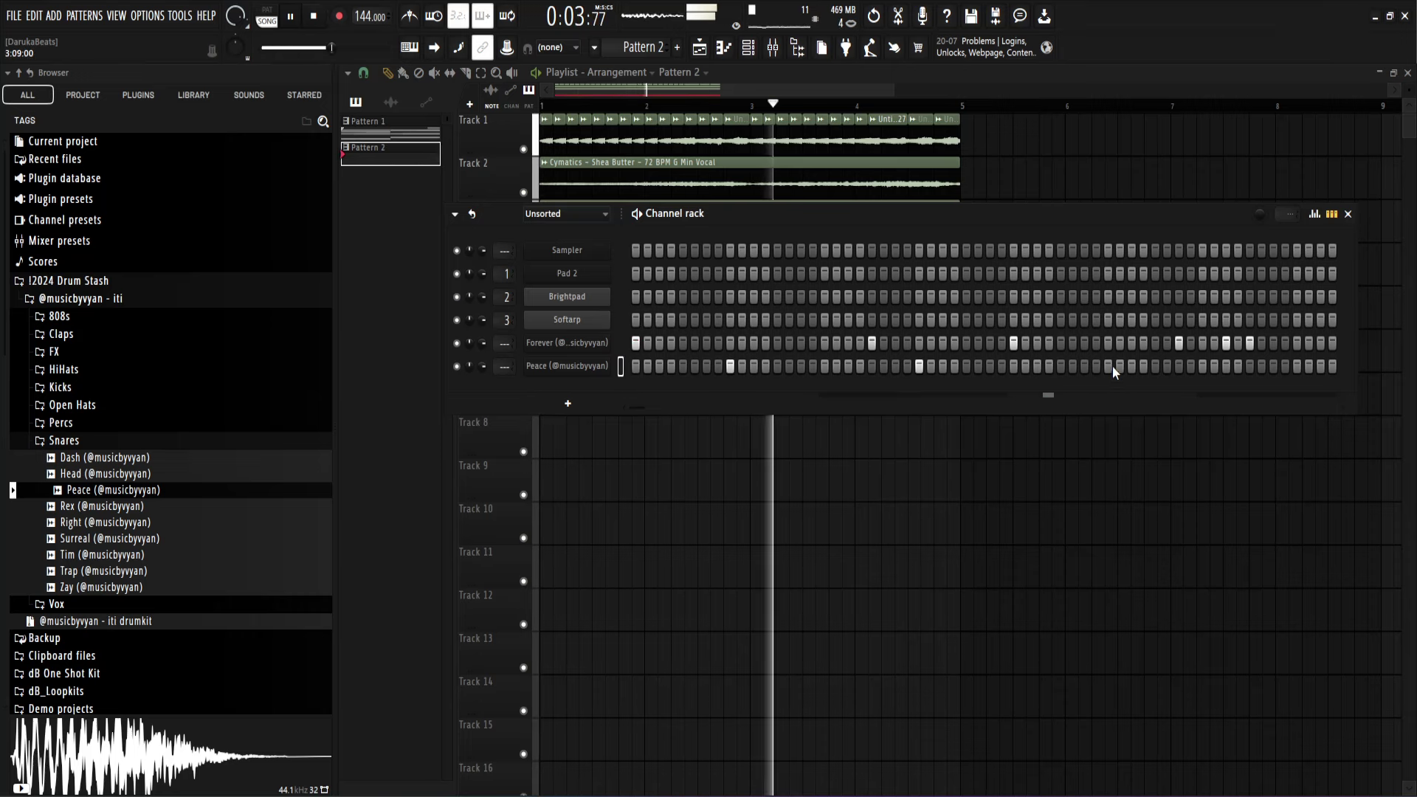
pyautogui.press('space')
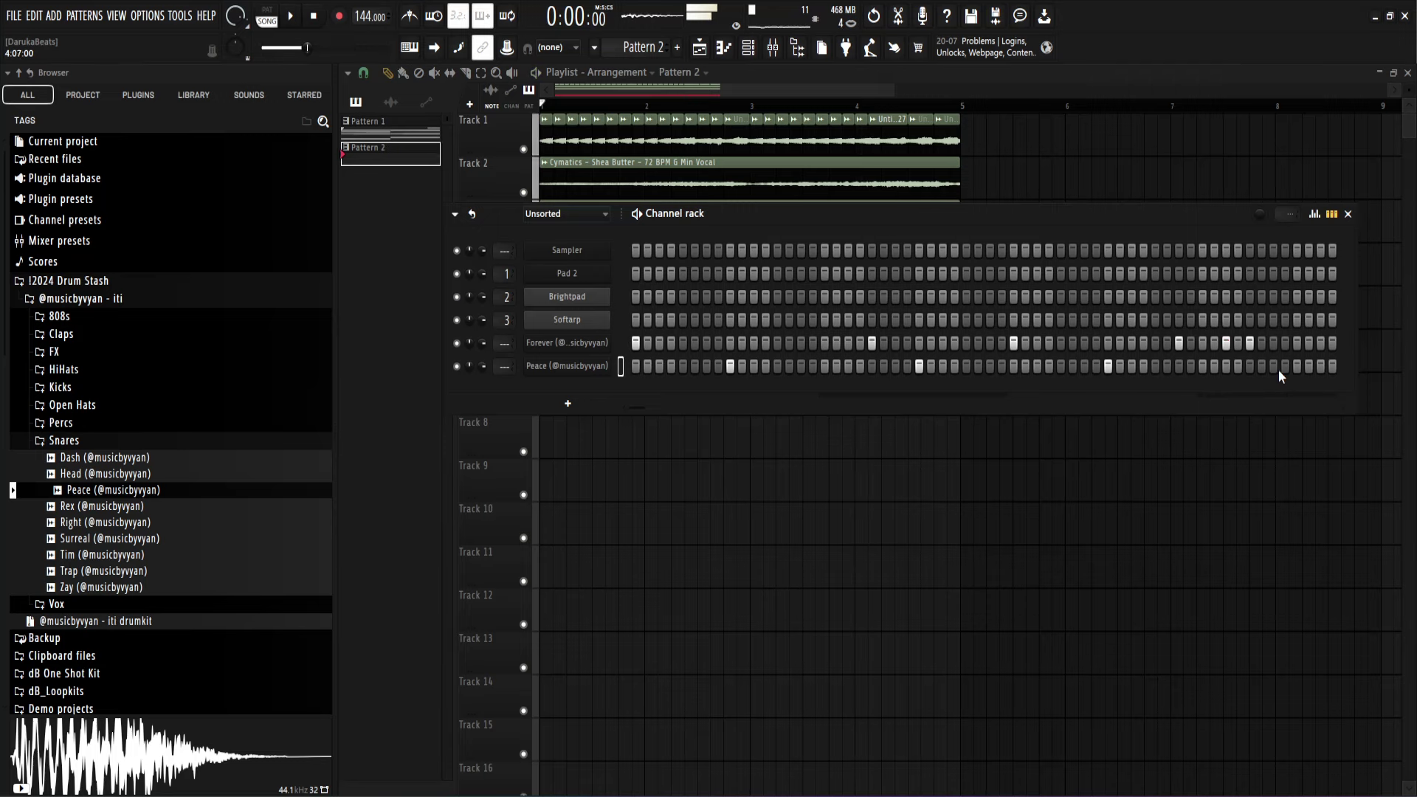
pyautogui.click(1295, 367)
# Step: Open the Peace snare in the piano roll and quick-quantize its notes
pyautogui.rightClick(554, 372)
pyautogui.click(649, 360)
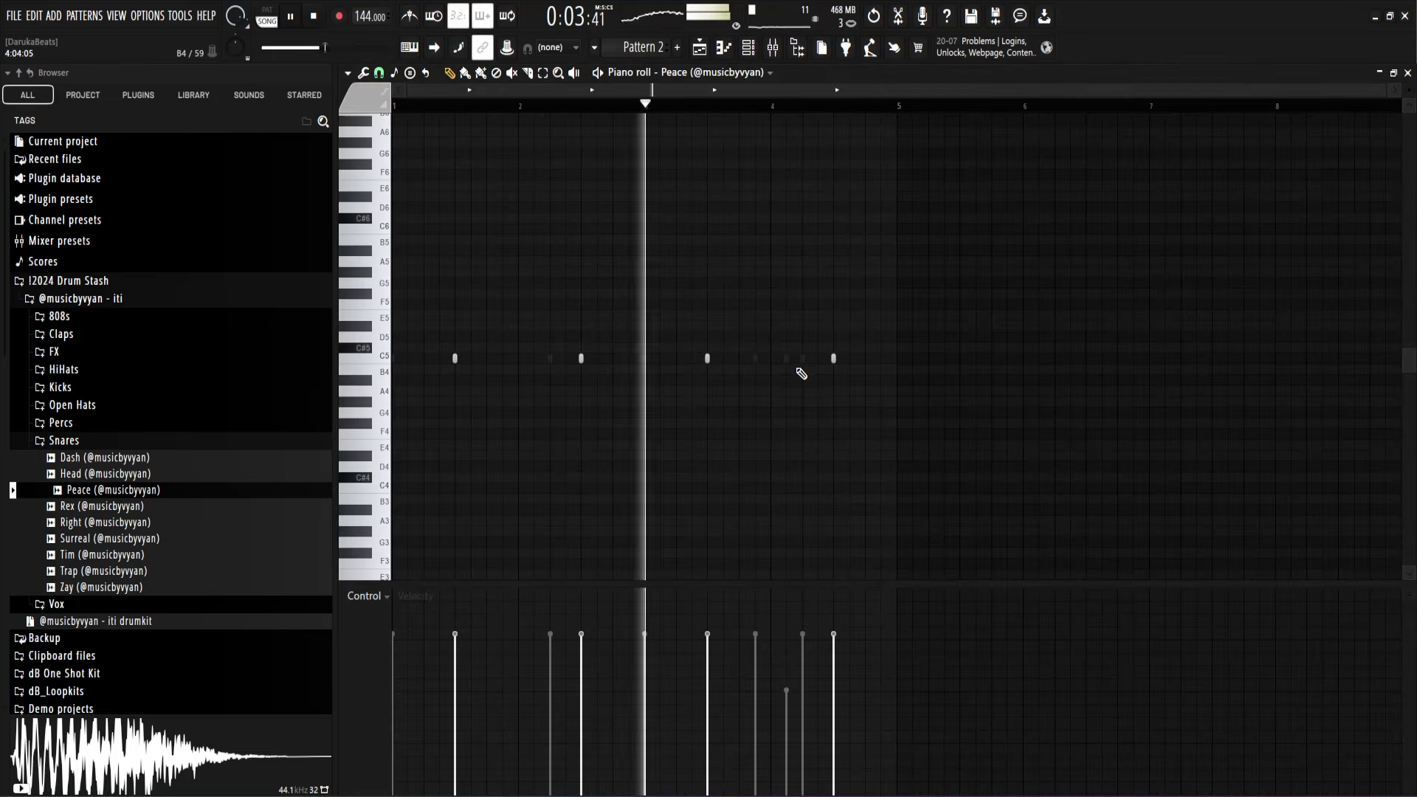
pyautogui.hotkey('ctrl', 'q')
pyautogui.press('space')
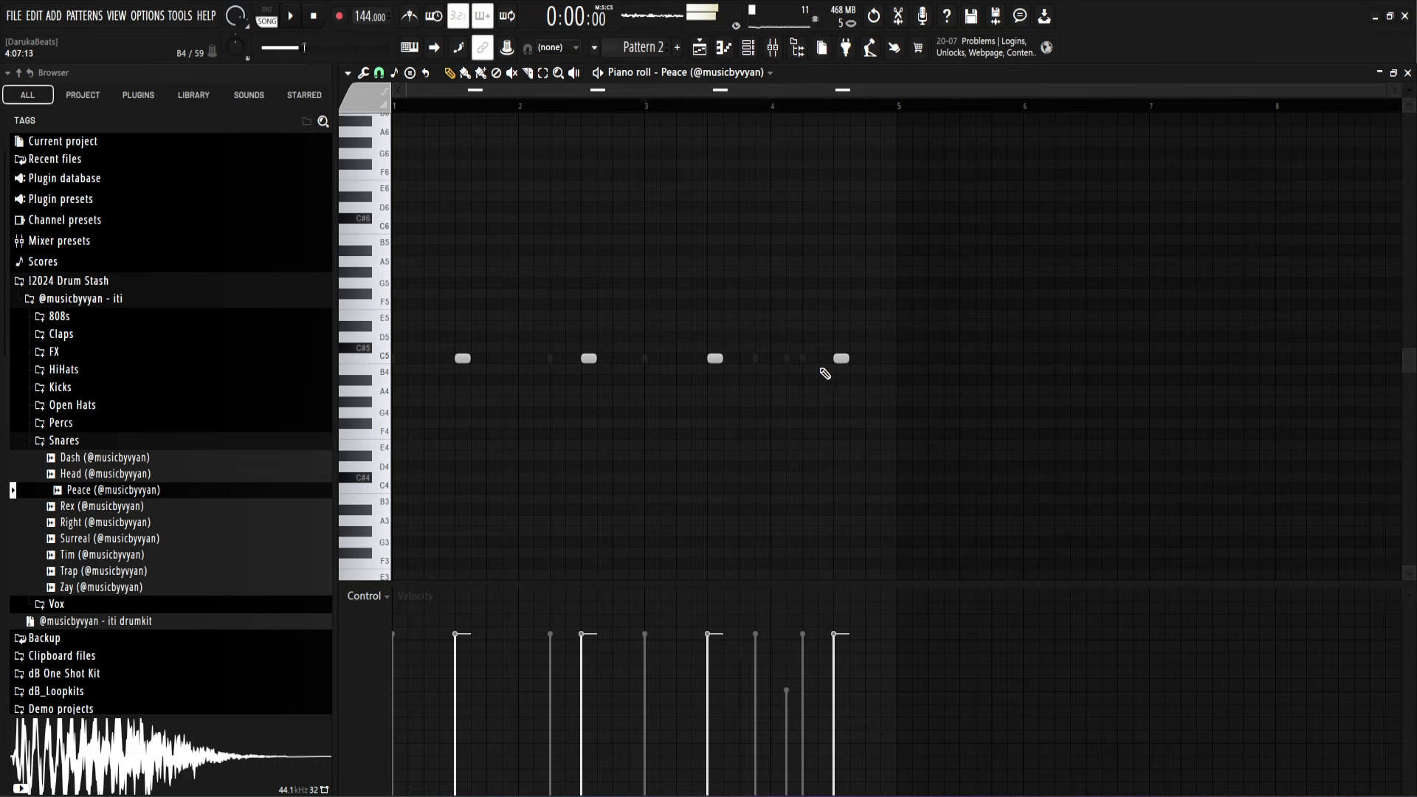
# Step: Add C5 snare notes on steps 3, 13 and 15 of bar 4, lowering the velocity of the first two
pyautogui.click(787, 358)
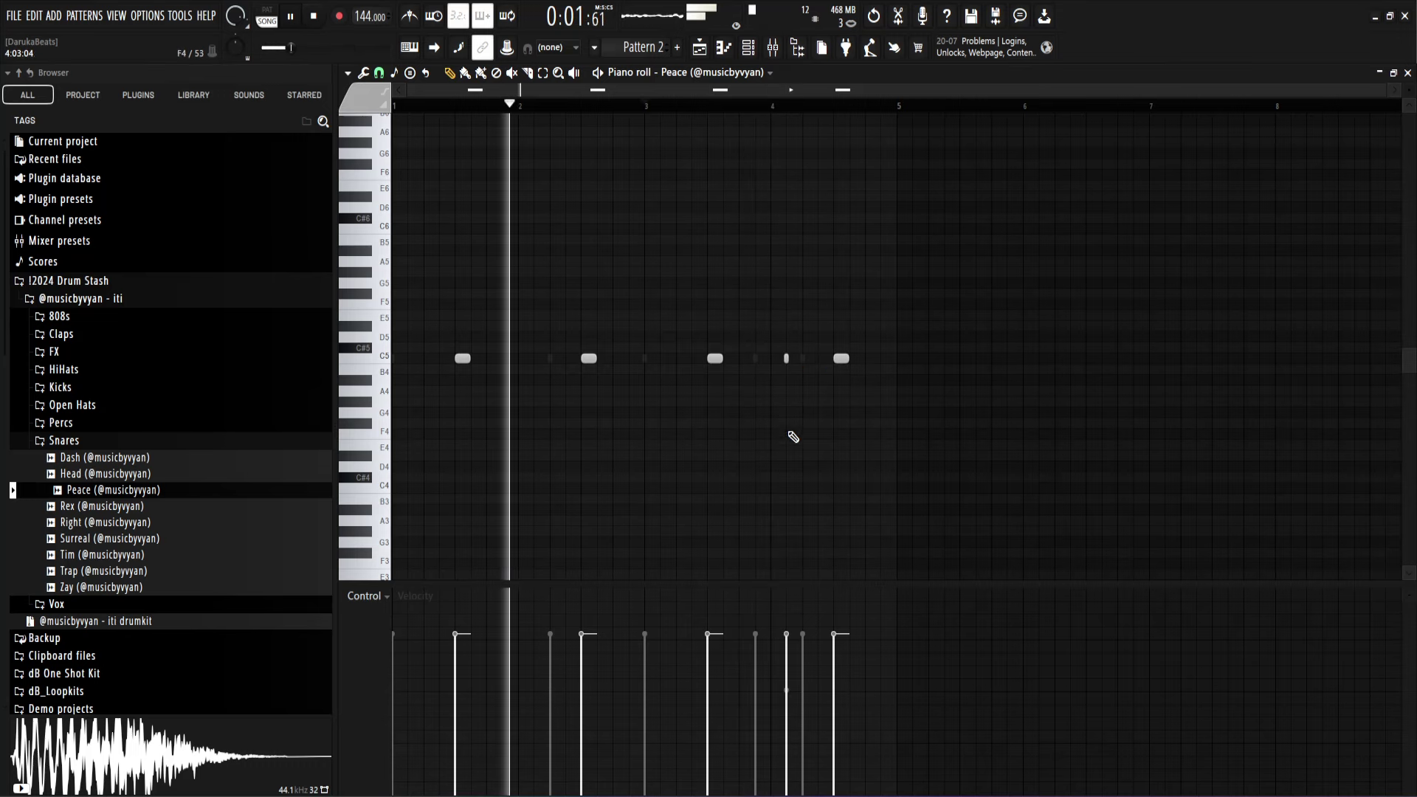
pyautogui.click(789, 657)
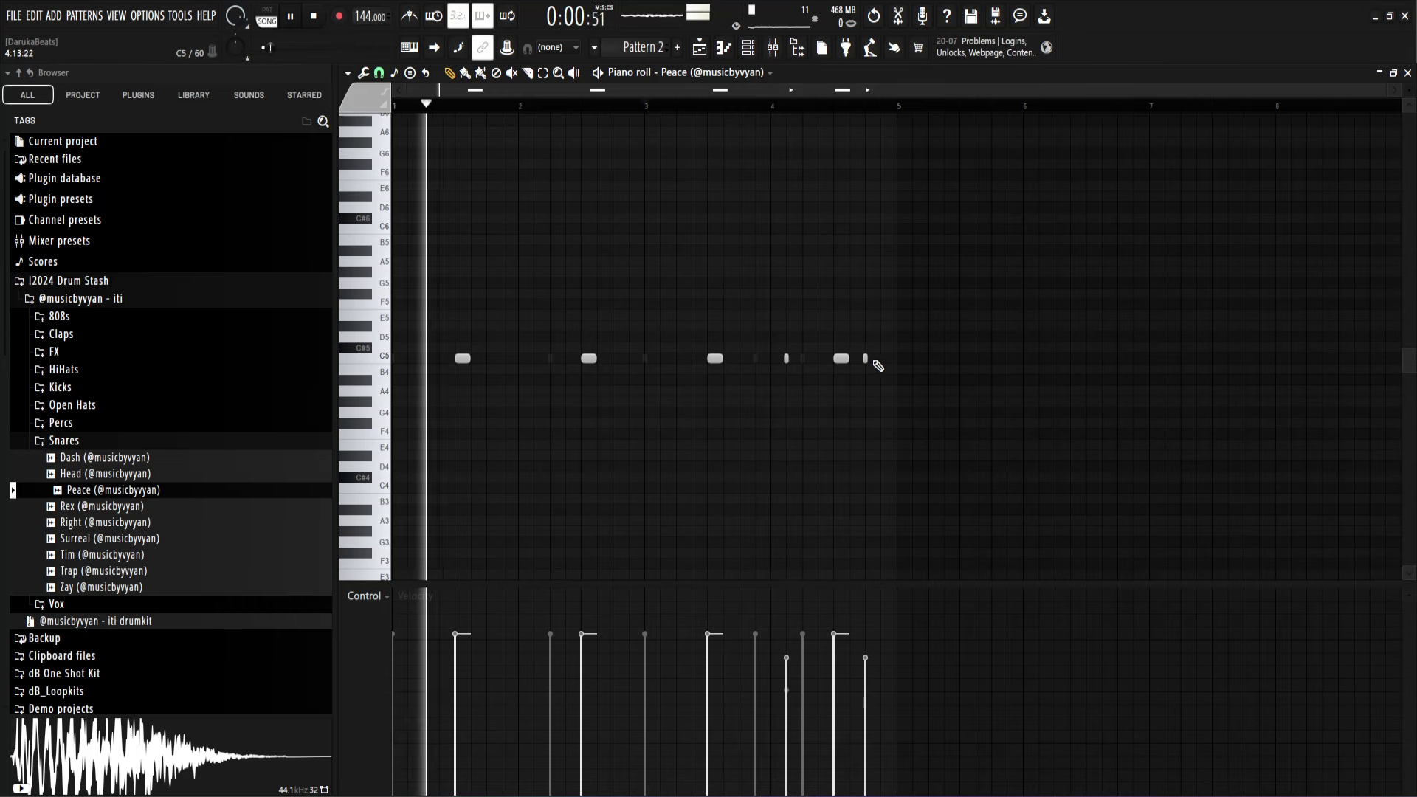
pyautogui.click(656, 108)
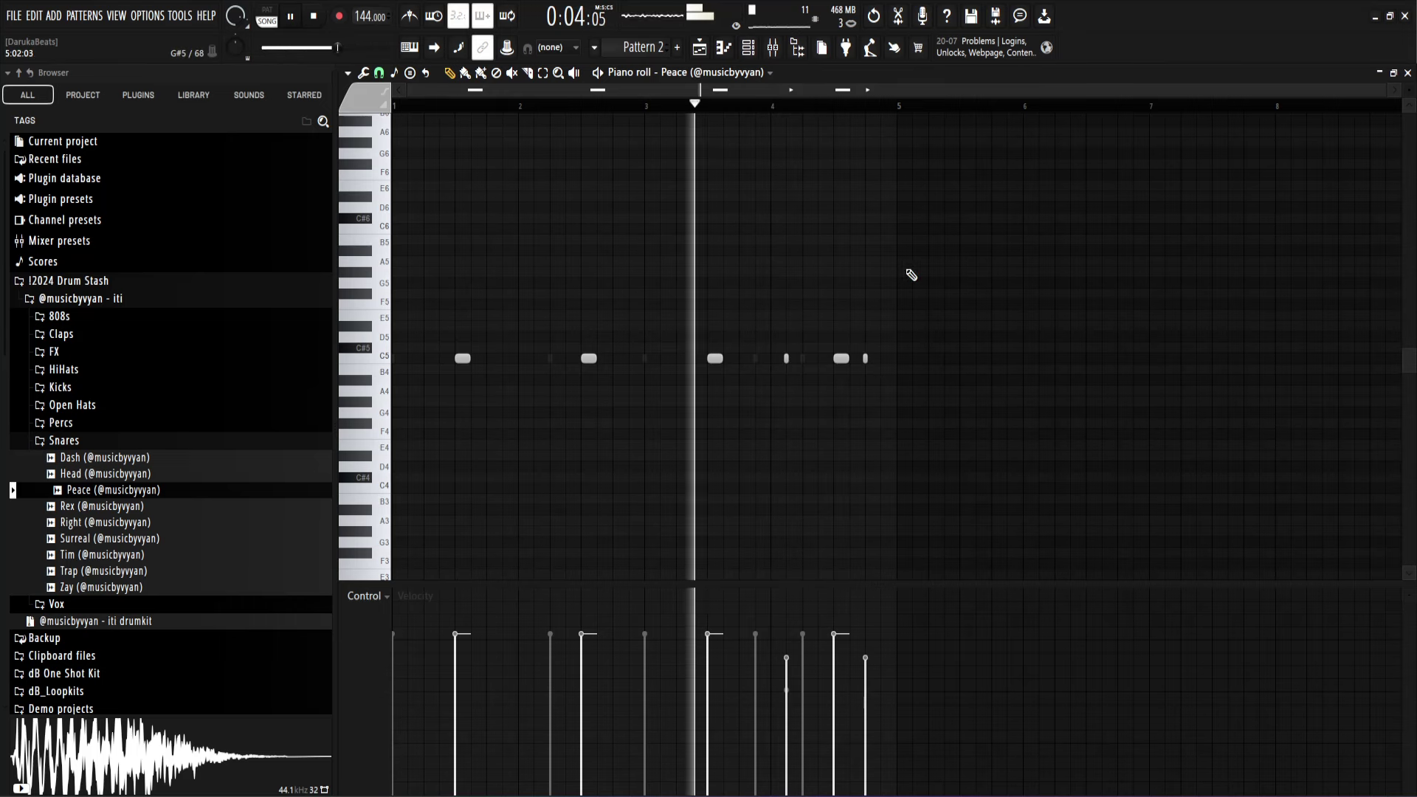
pyautogui.click(881, 632)
pyautogui.click(867, 675)
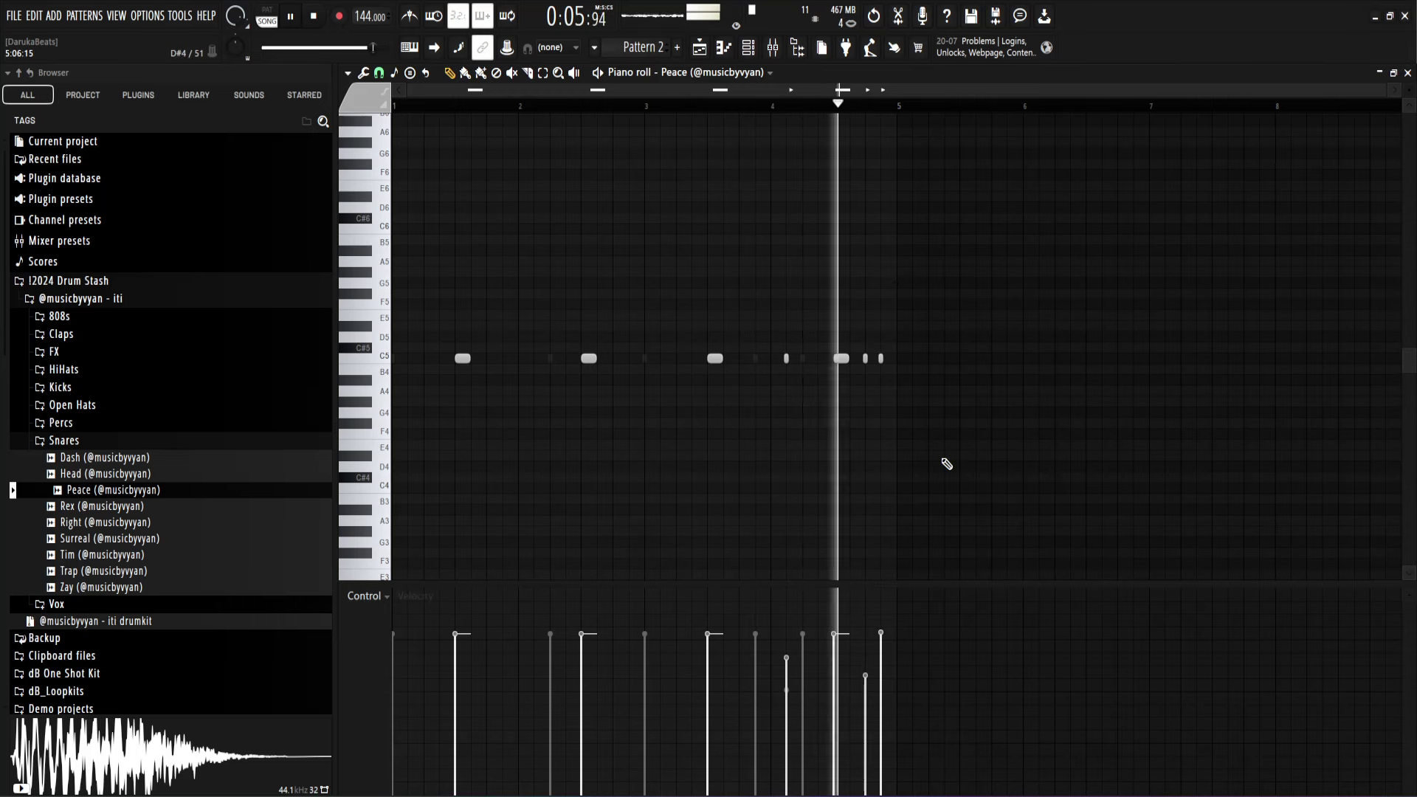
pyautogui.press('space')
# Step: Add a quiet C5 snare note on step 11 of bar 4 and sharply lower the velocity of the step 13 note
pyautogui.scroll(3, 854, 362)
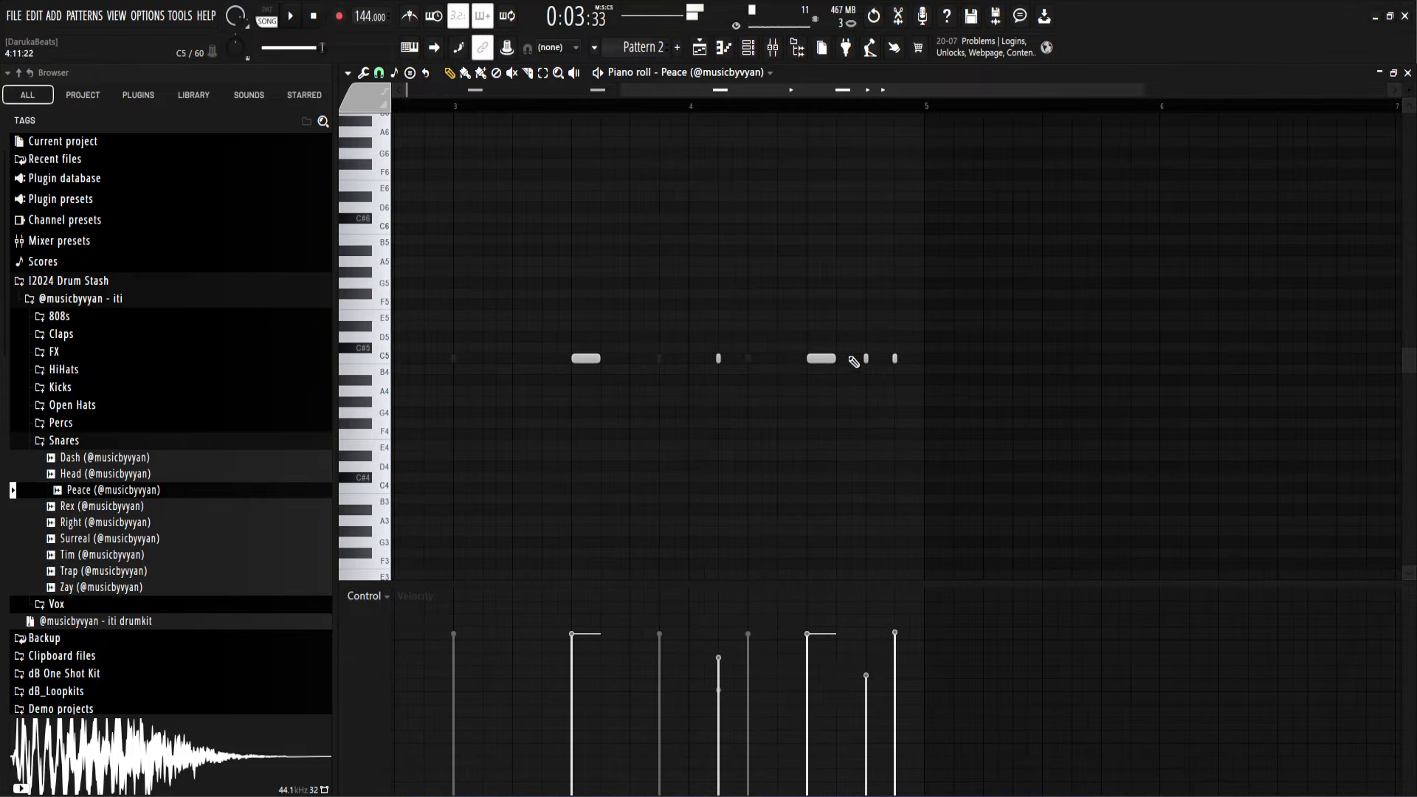
pyautogui.press('space')
pyautogui.click(837, 713)
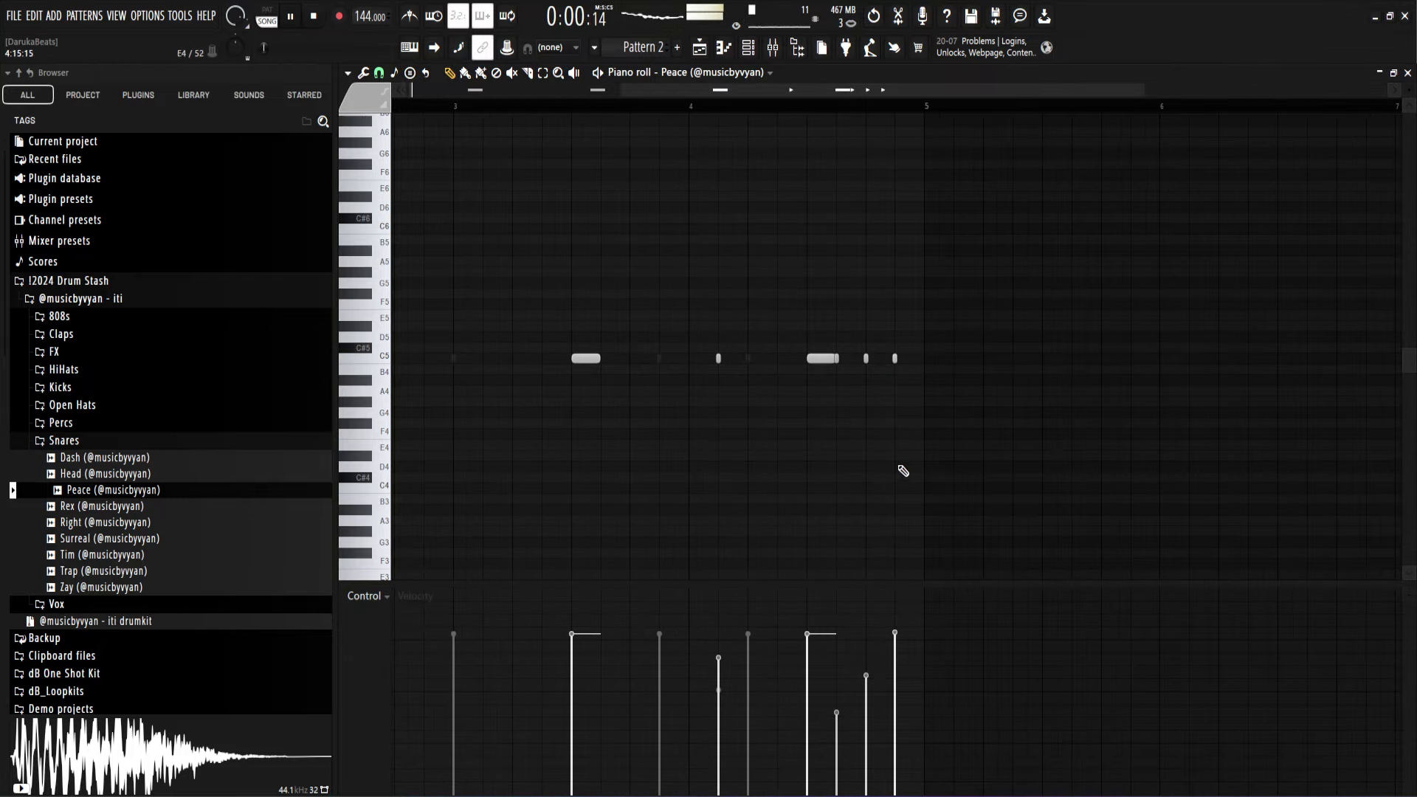
pyautogui.rightClick(867, 359)
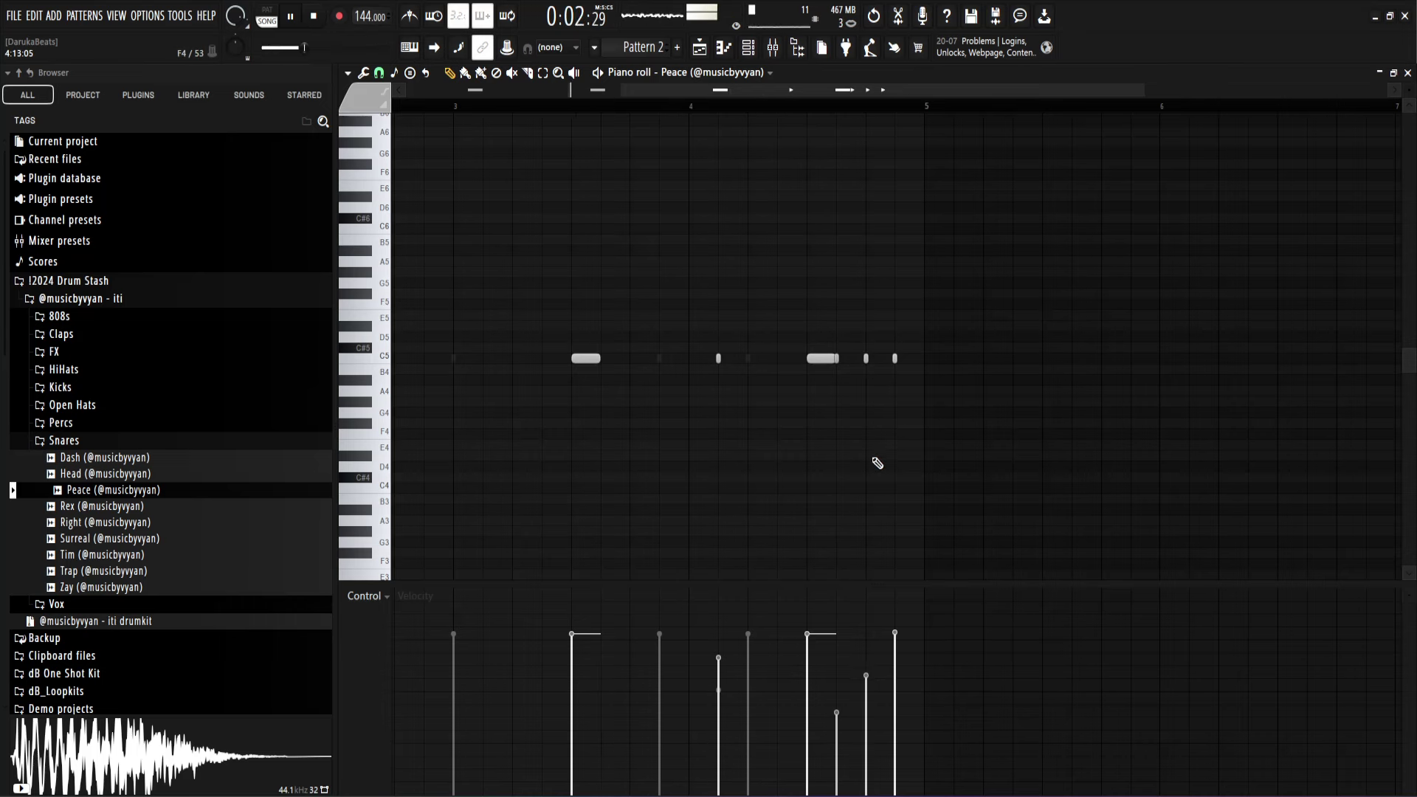
pyautogui.click(867, 763)
pyautogui.scroll(-3, 777, 415)
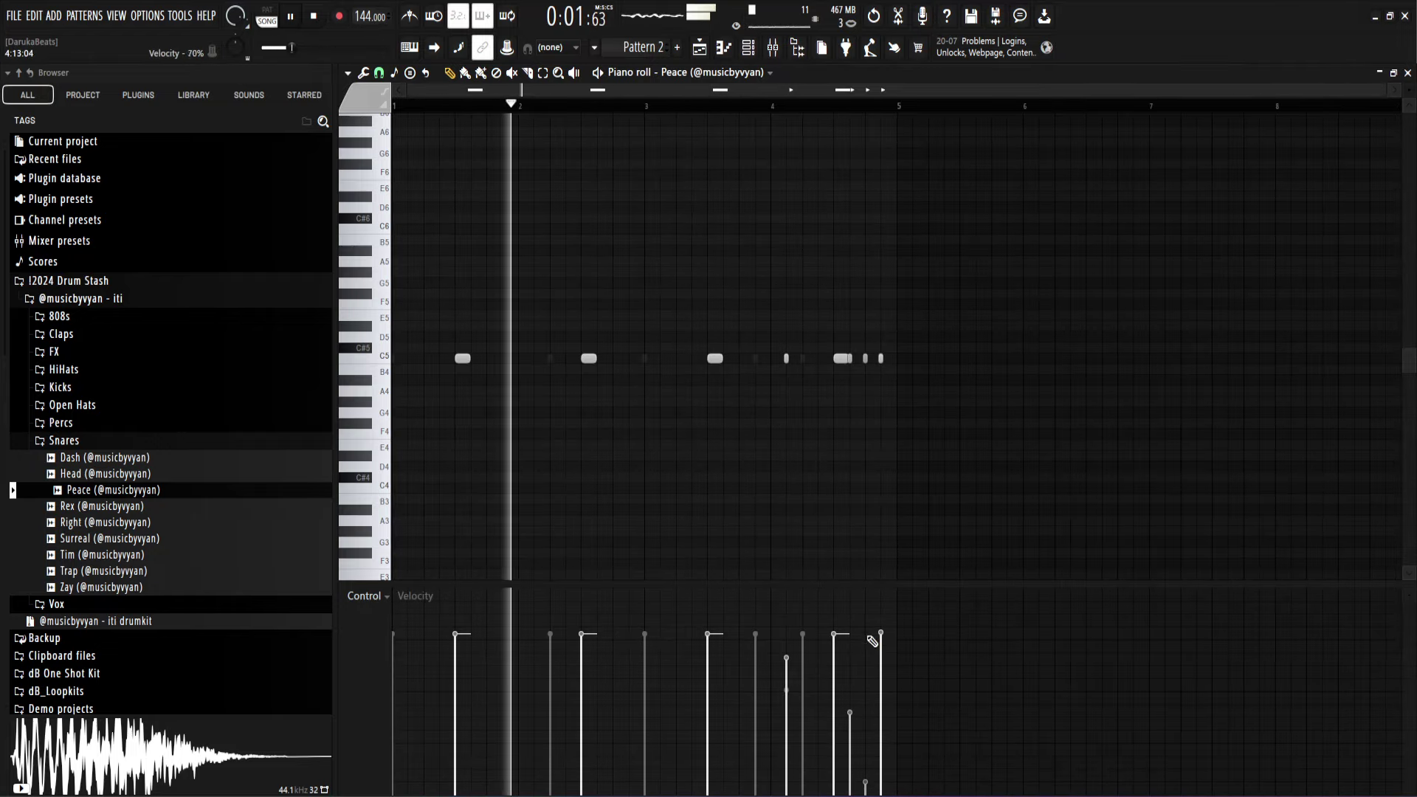
# Step: Show the channel rack, collapse the Snares folder and expand the HiHats folder
pyautogui.press('F6')
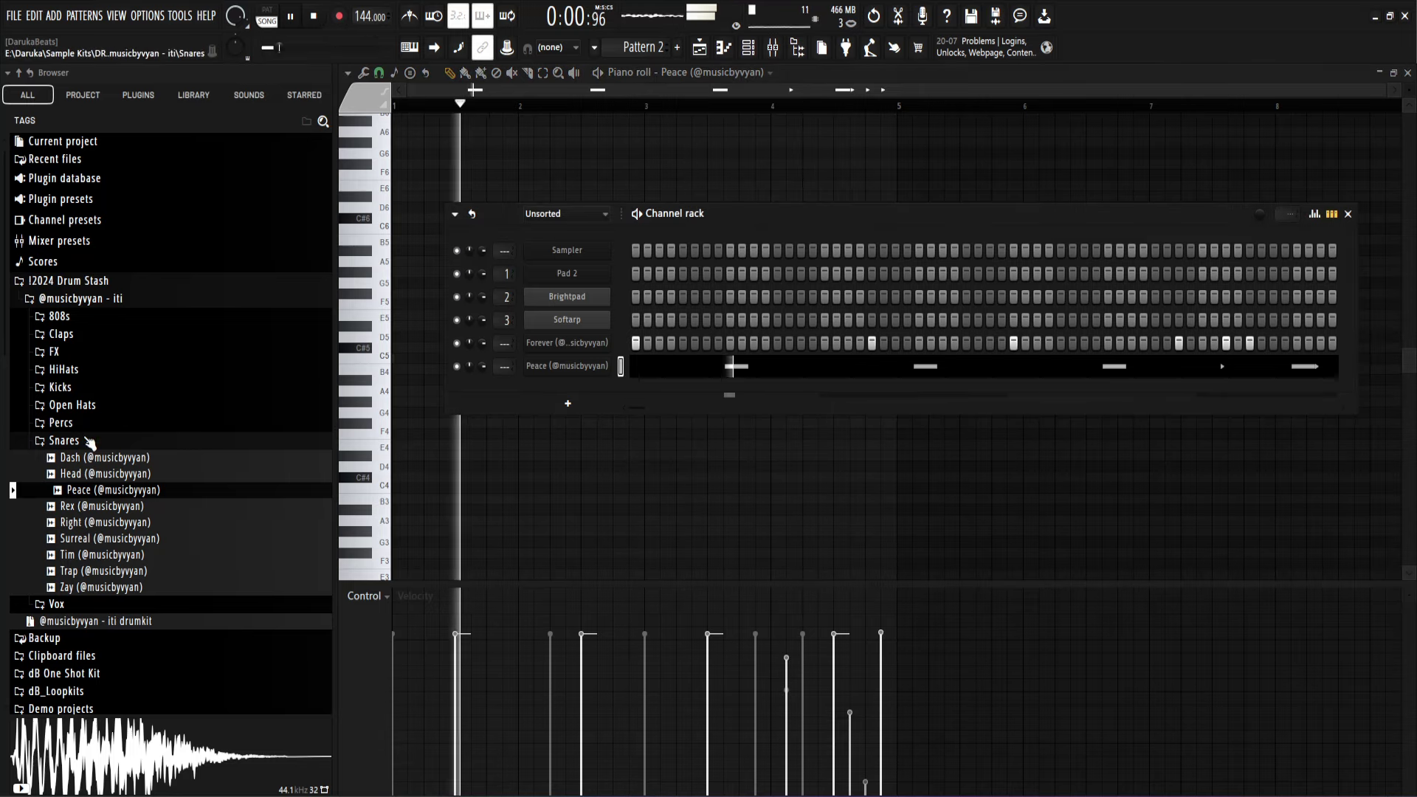
pyautogui.click(87, 440)
pyautogui.click(86, 441)
pyautogui.click(64, 369)
pyautogui.press('space')
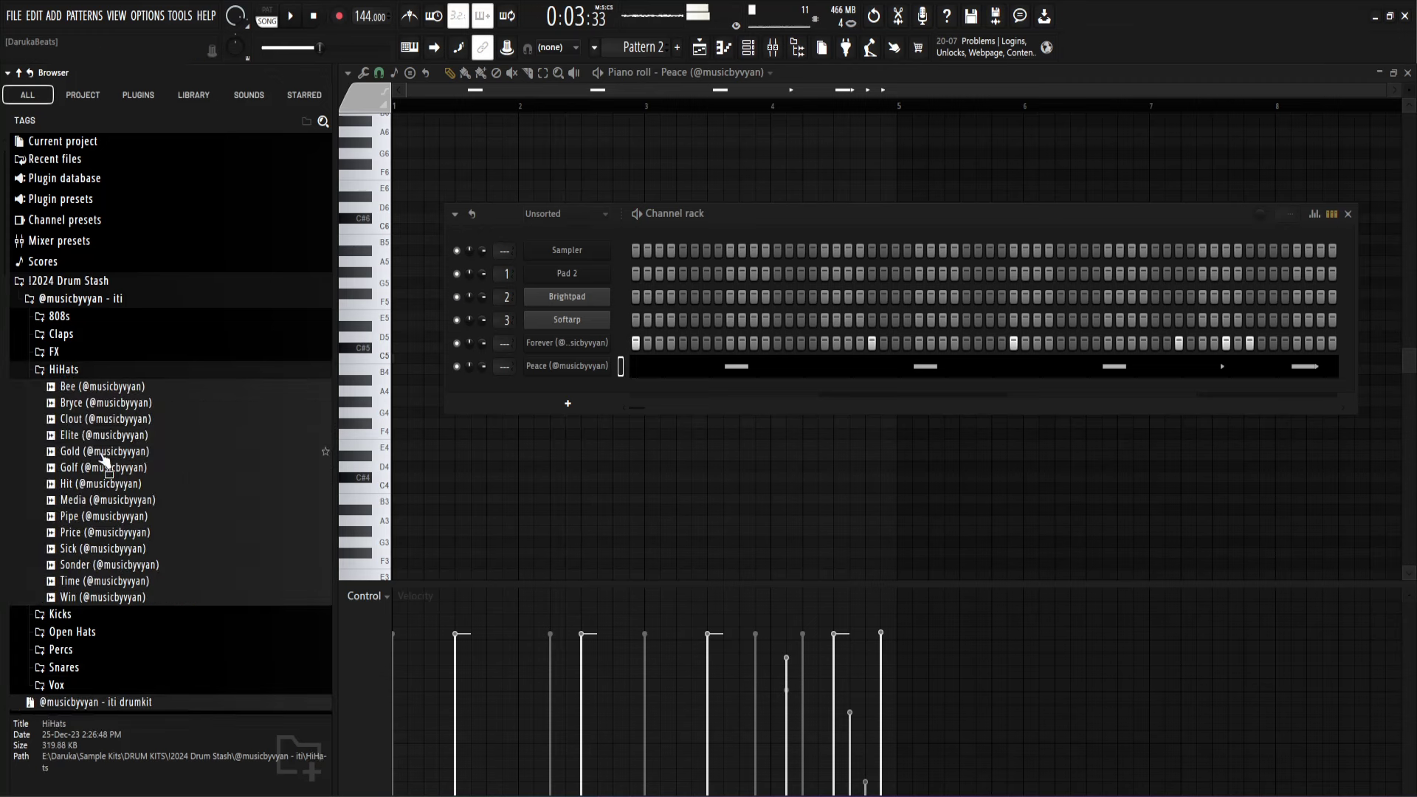
# Step: Audition the Elite, Hit and Media hi-hat samples
pyautogui.click(98, 435)
pyautogui.click(93, 486)
pyautogui.click(81, 502)
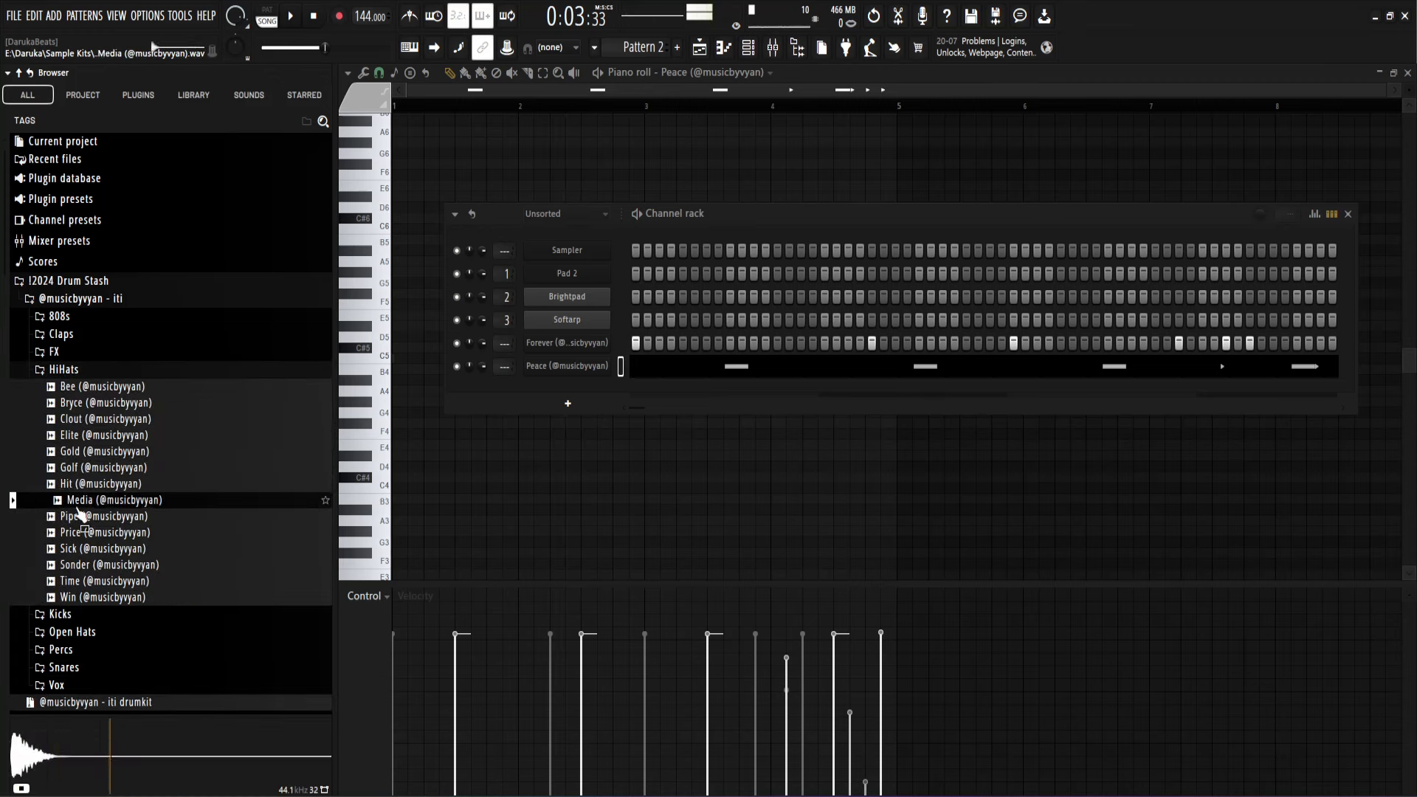
# Step: Add the Hit hi-hat to the channel rack with Cut itself enabled
pyautogui.click(83, 485)
pyautogui.moveTo(562, 393); pyautogui.dragTo(566, 390)
pyautogui.rightClick(567, 390)
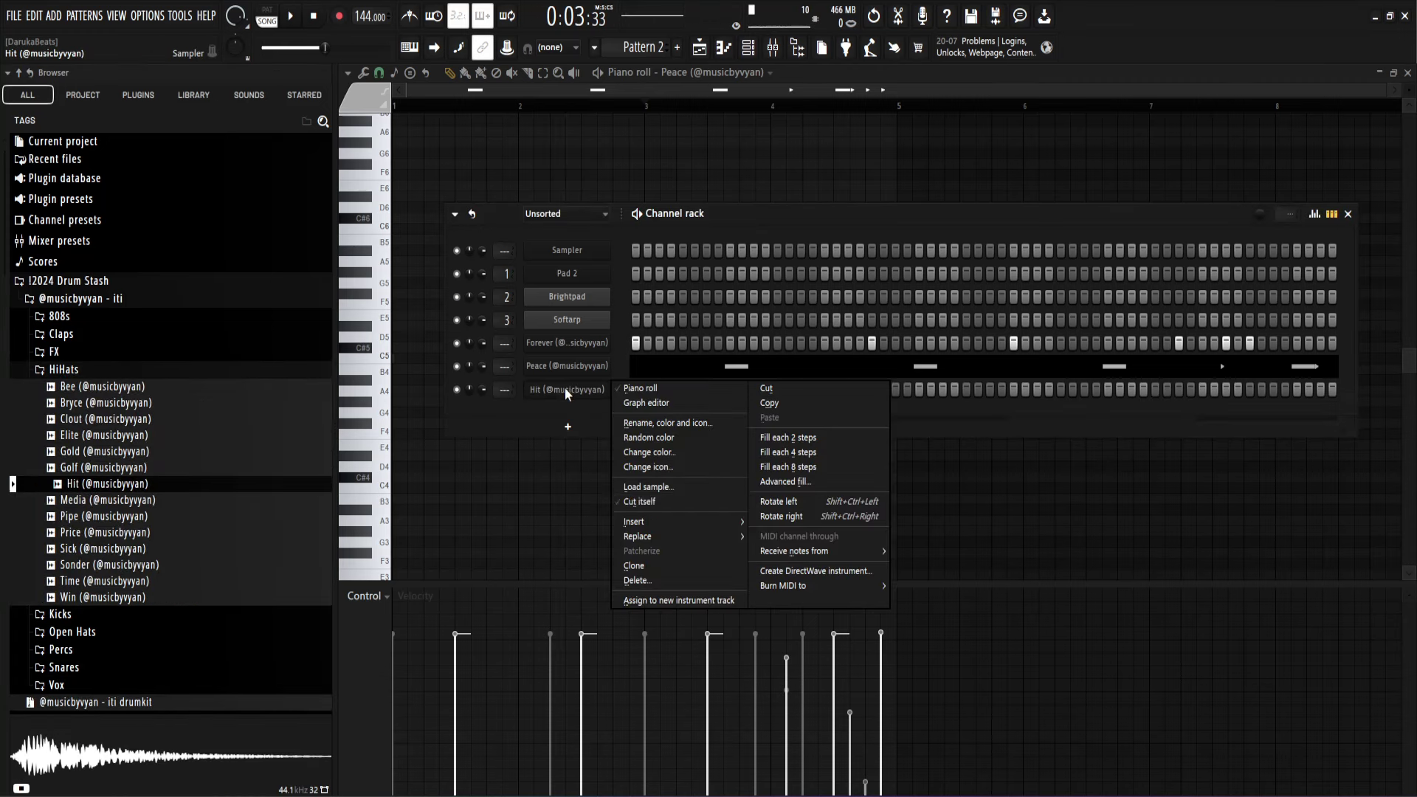
pyautogui.click(639, 502)
# Step: Audition the Sick and Price hi-hats, replace the Hit channel's sample with Sonder and fill the channel every 4 steps
pyautogui.click(83, 548)
pyautogui.click(84, 533)
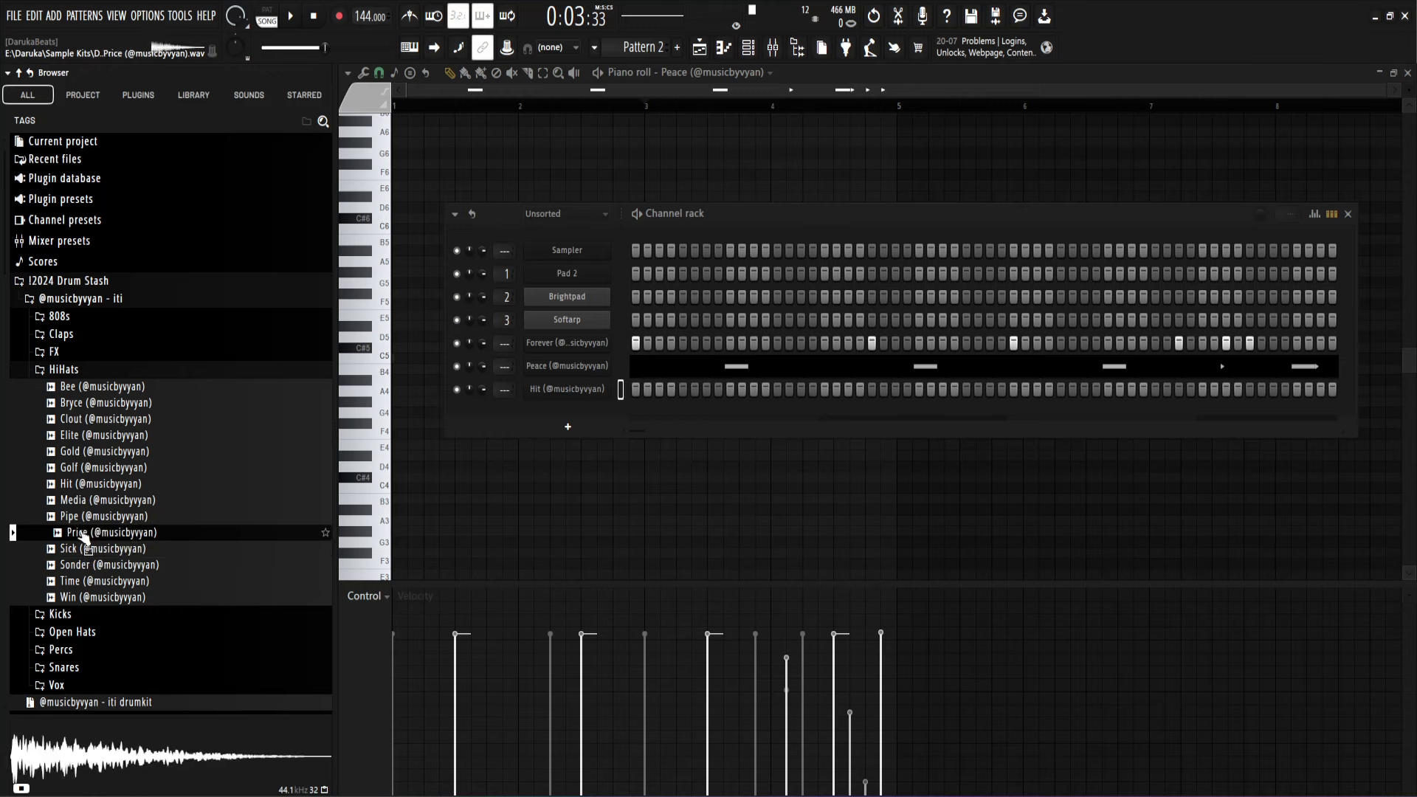
pyautogui.moveTo(87, 567); pyautogui.dragTo(466, 455)
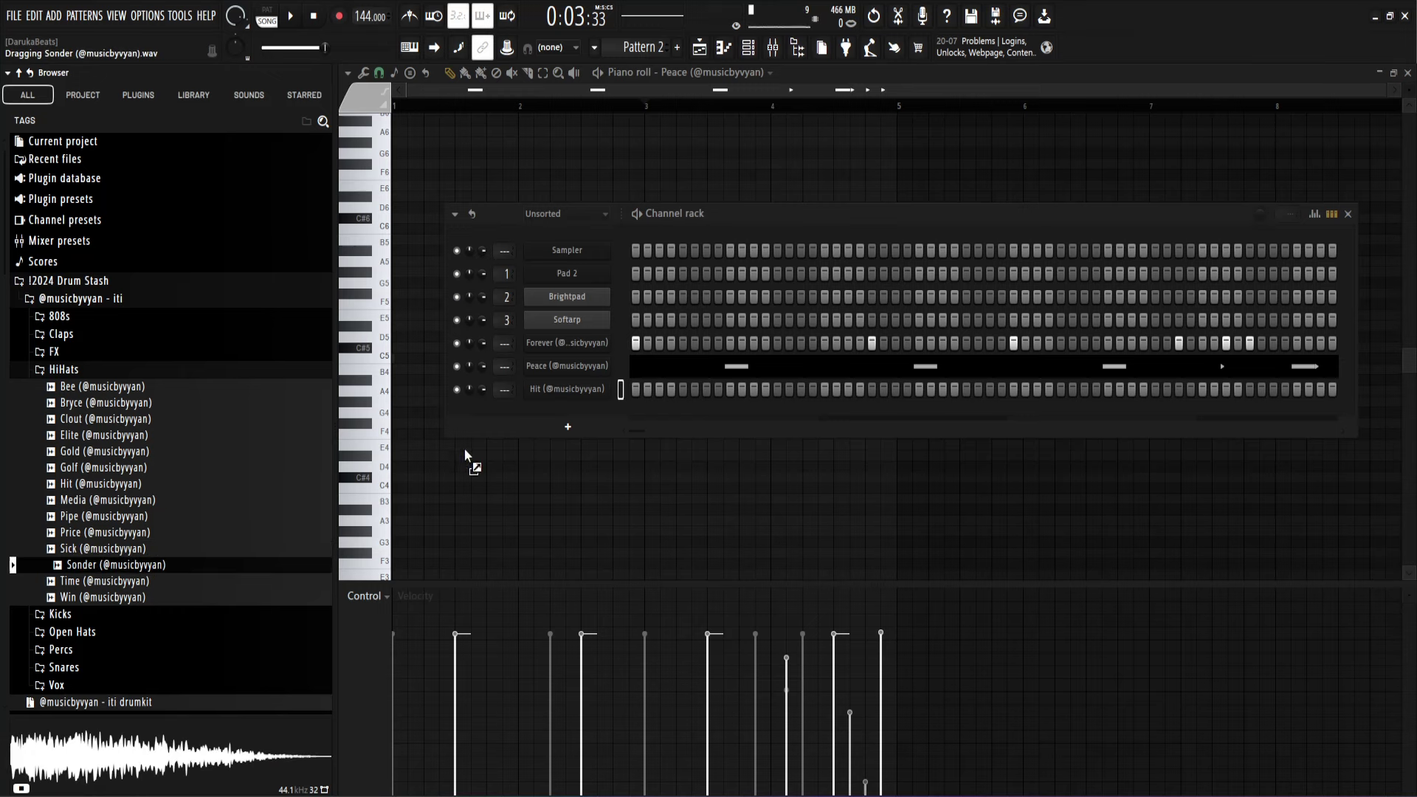
pyautogui.moveTo(561, 392); pyautogui.dragTo(567, 390)
pyautogui.rightClick(568, 390)
pyautogui.click(773, 440)
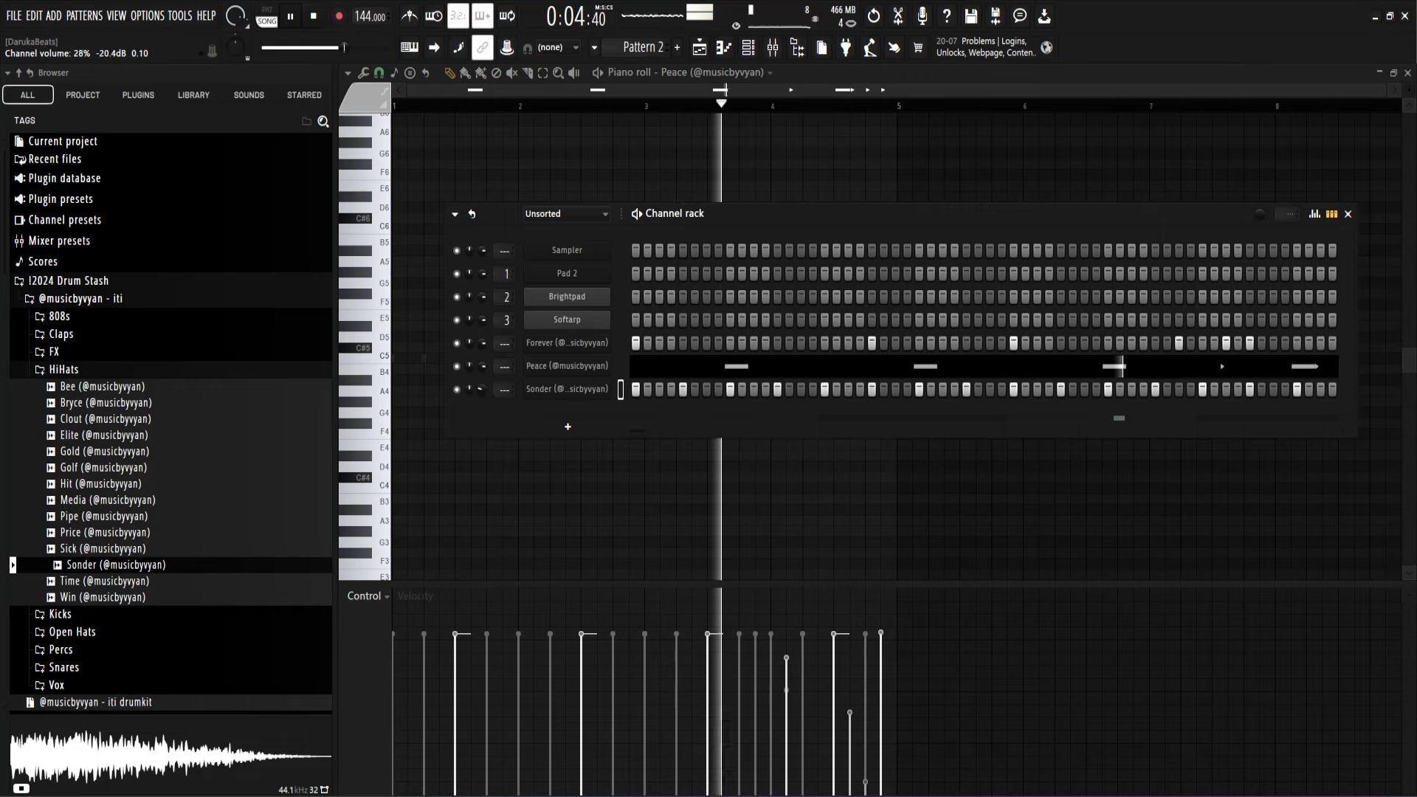
# Step: Add a slight fade-out to the Sonder hi-hat sample and check its group and polyphony settings
pyautogui.rightClick(566, 393)
pyautogui.click(546, 402)
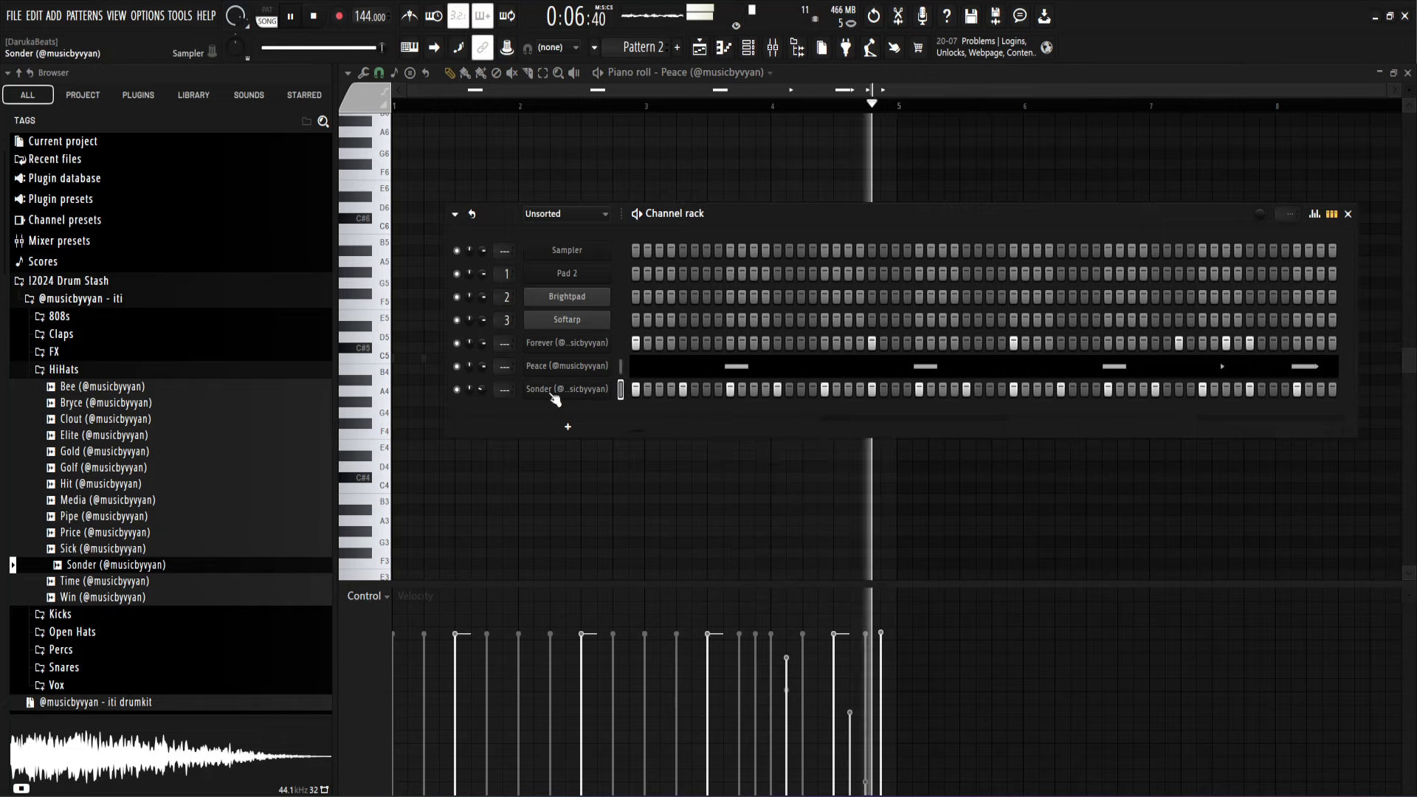
pyautogui.click(553, 394)
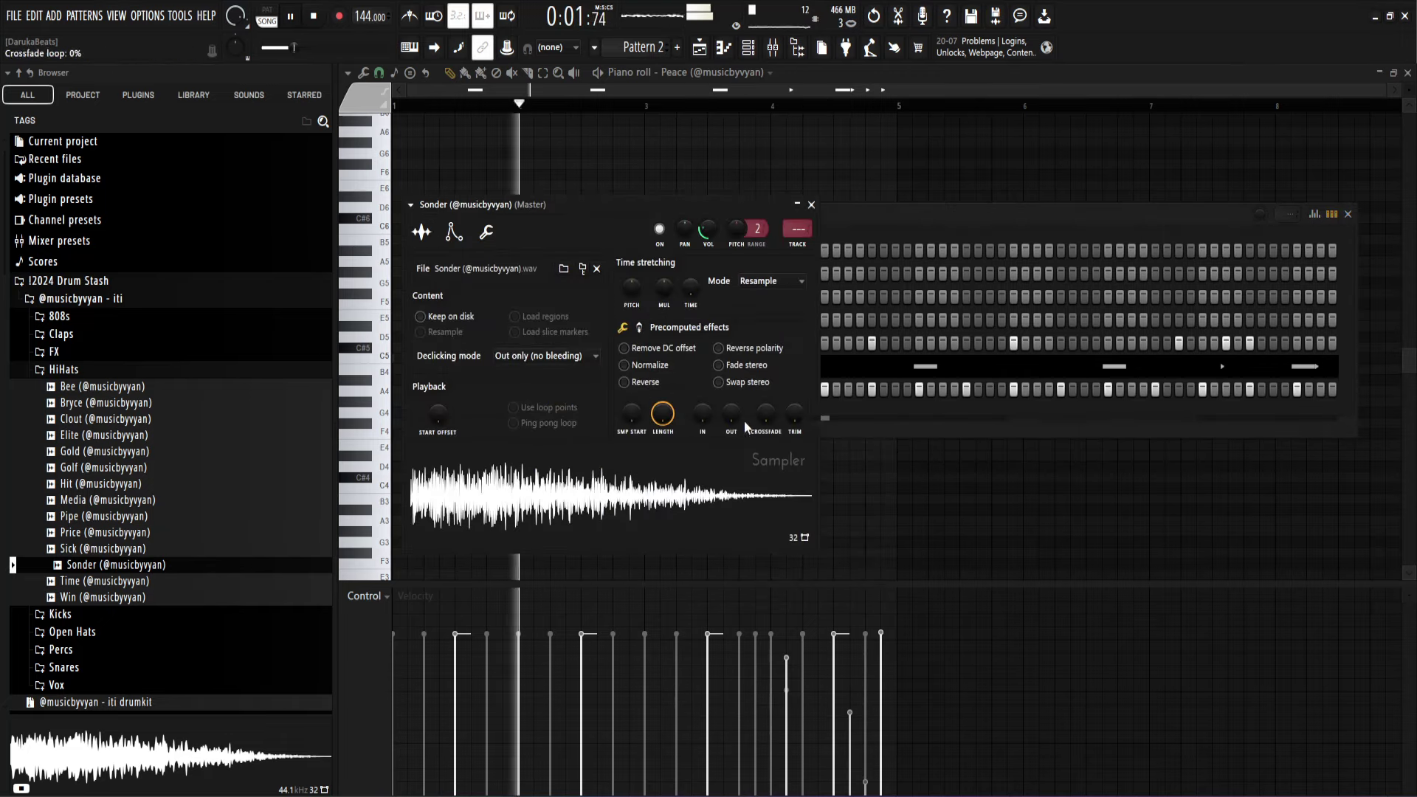
pyautogui.moveTo(731, 414); pyautogui.dragTo(730, 403)
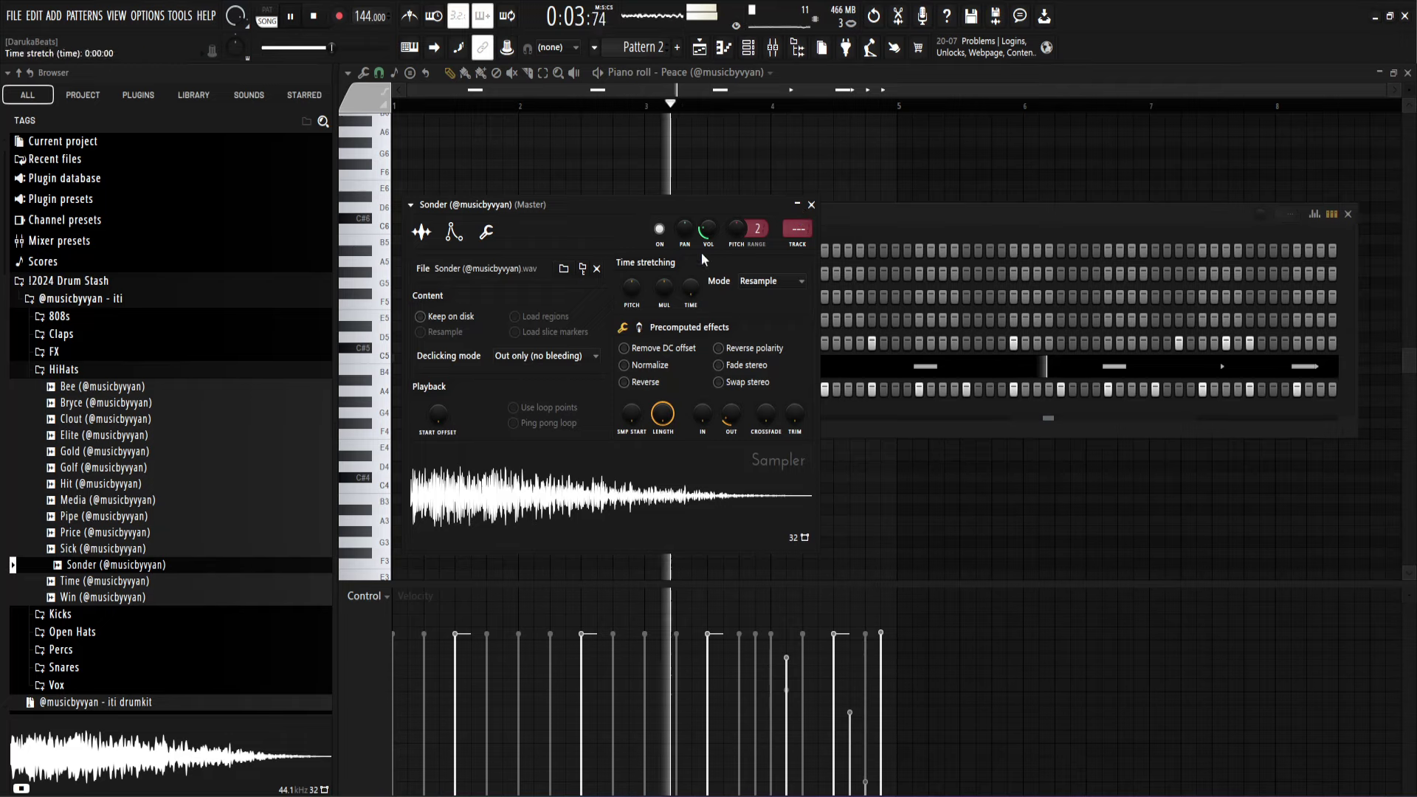
pyautogui.click(488, 232)
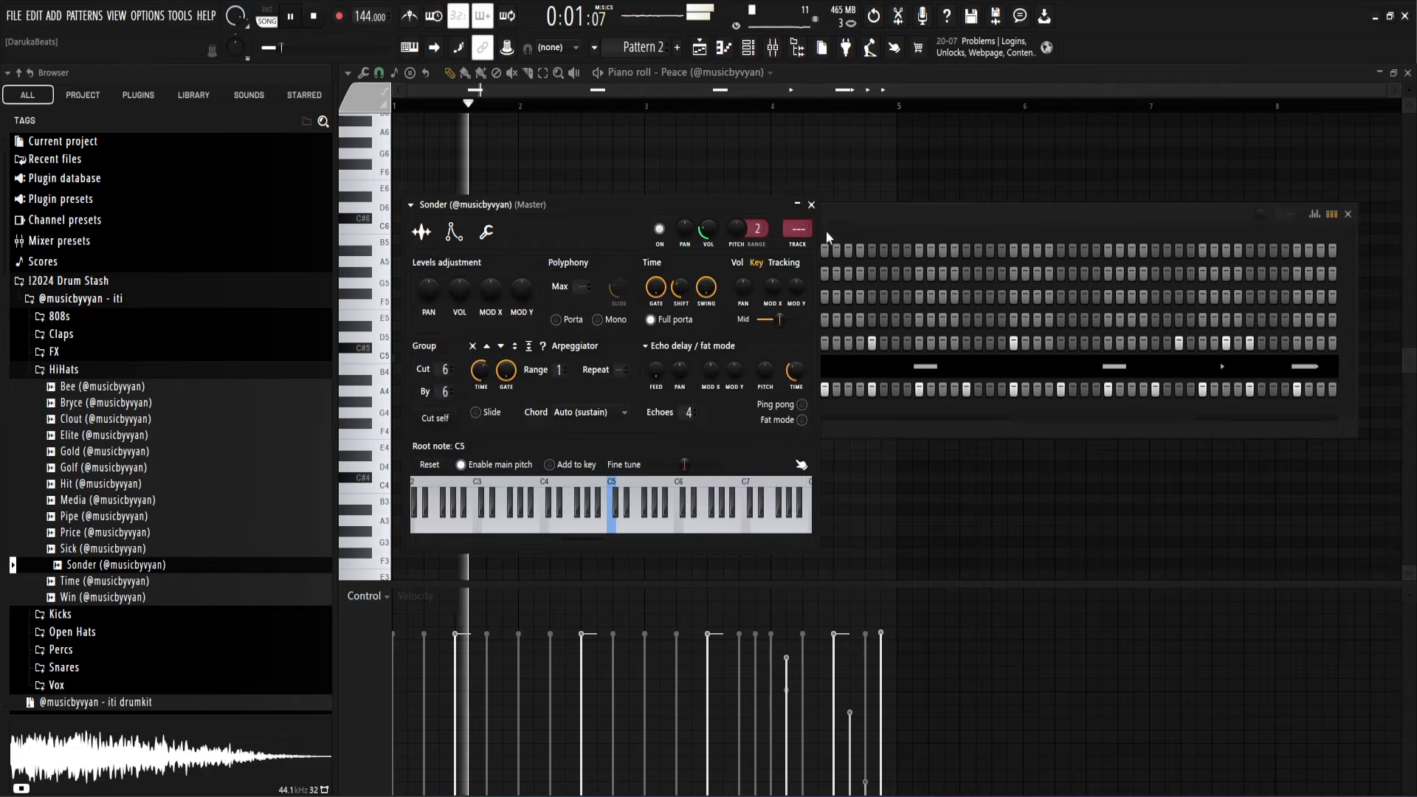
pyautogui.click(811, 205)
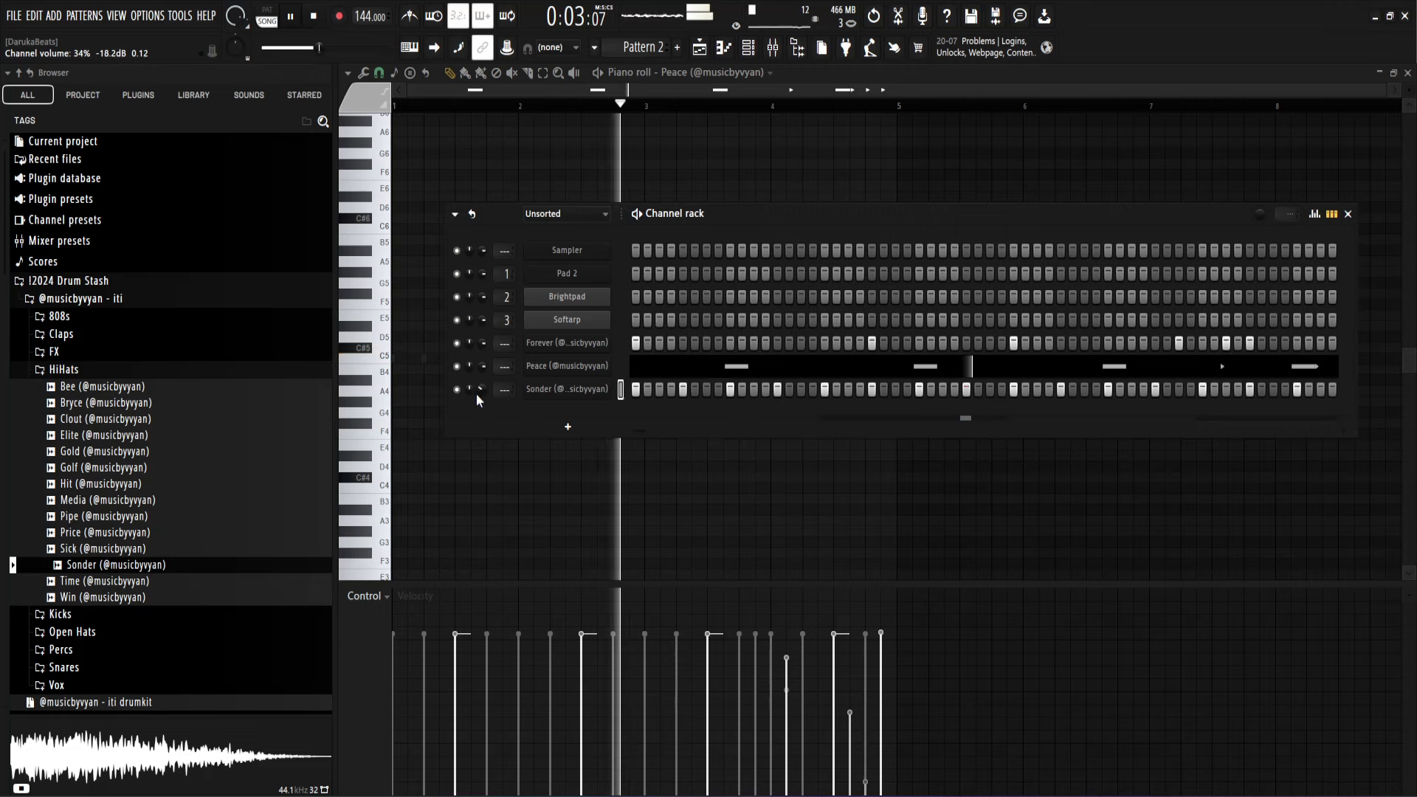
# Step: Stop playback and audition the Pipe, Price, Sick, Time and Win hi-hat samples
pyautogui.press('space')
pyautogui.click(83, 519)
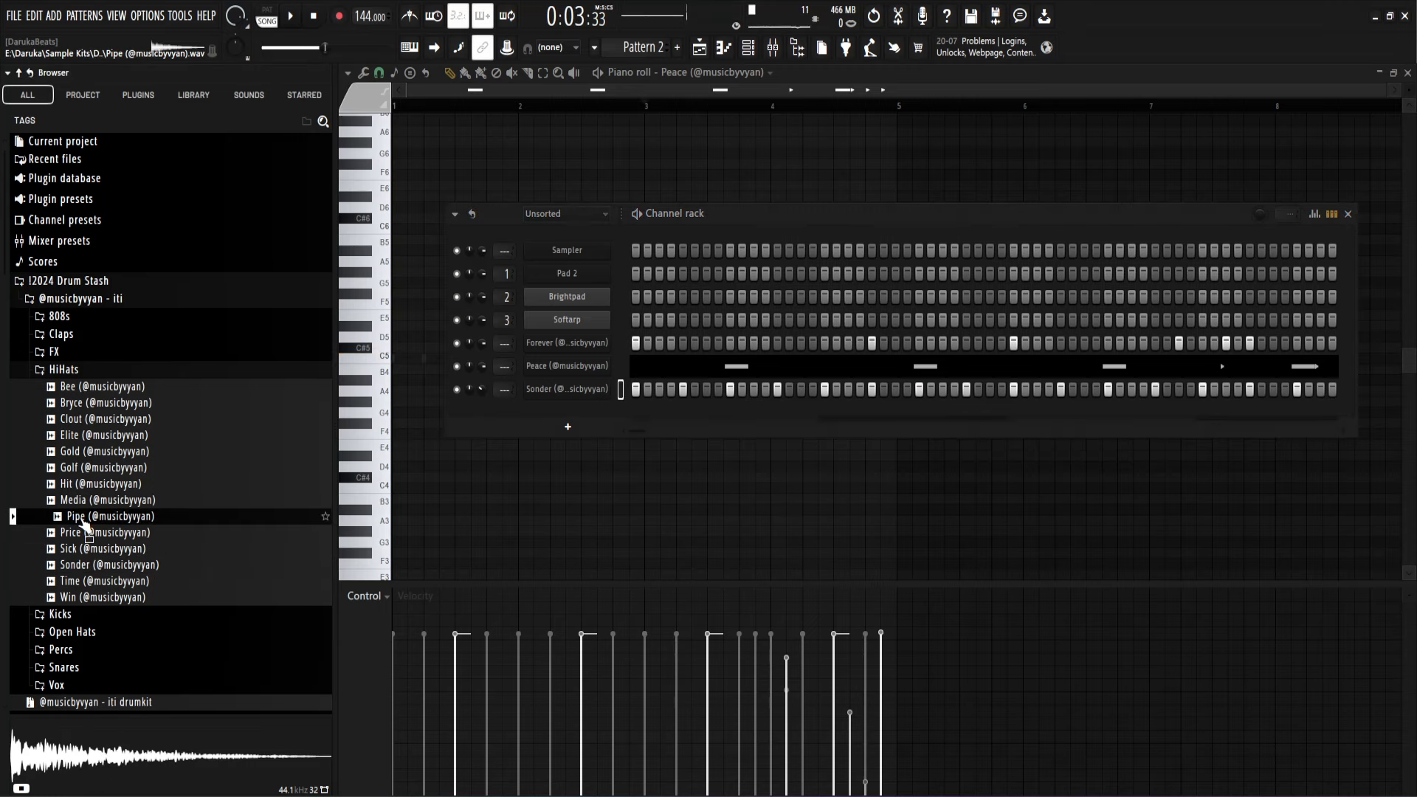
pyautogui.click(88, 534)
pyautogui.click(95, 552)
pyautogui.click(90, 583)
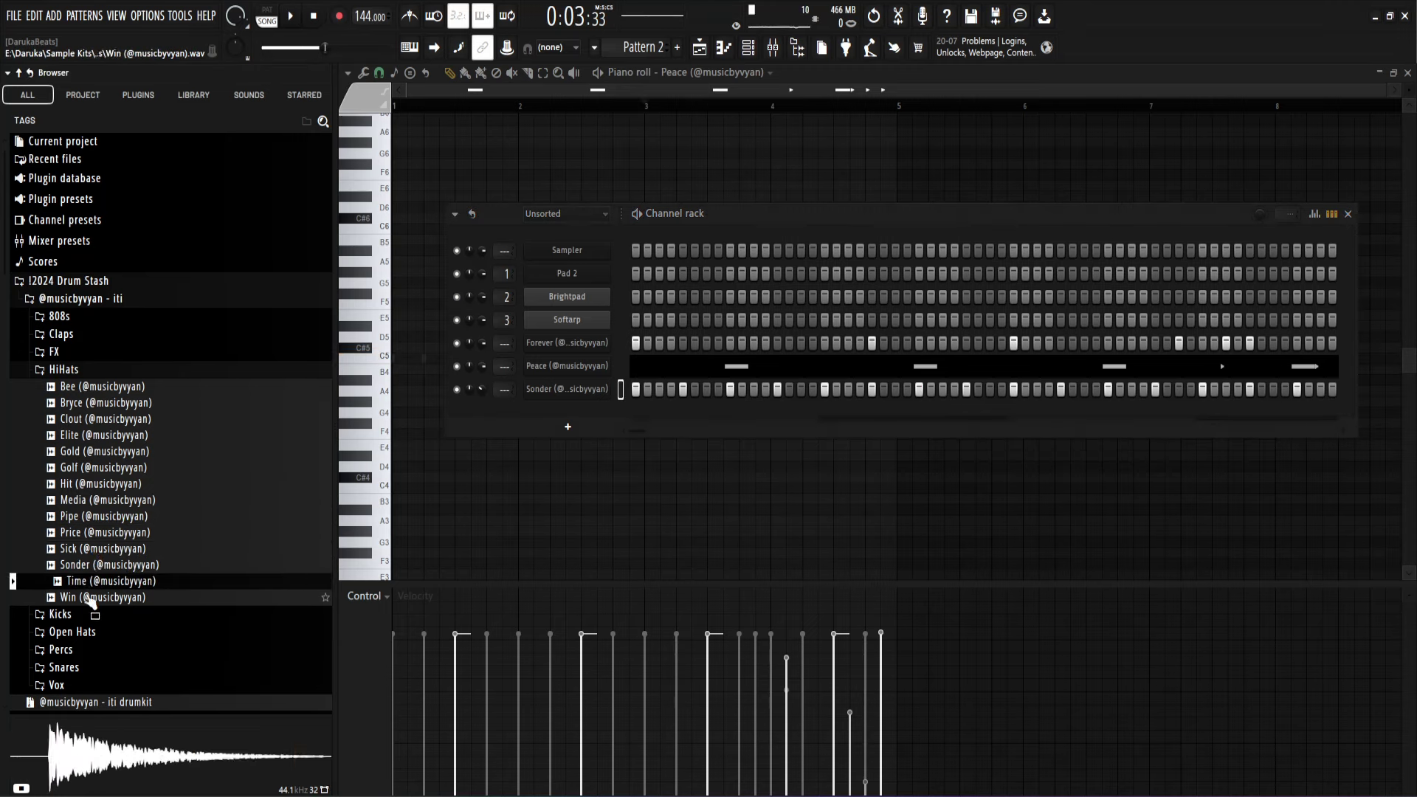
pyautogui.click(91, 598)
# Step: Add the Sick hi-hat below Sonder with Cut itself enabled, fill it every 2 steps and play the pattern
pyautogui.moveTo(85, 552); pyautogui.dragTo(486, 412)
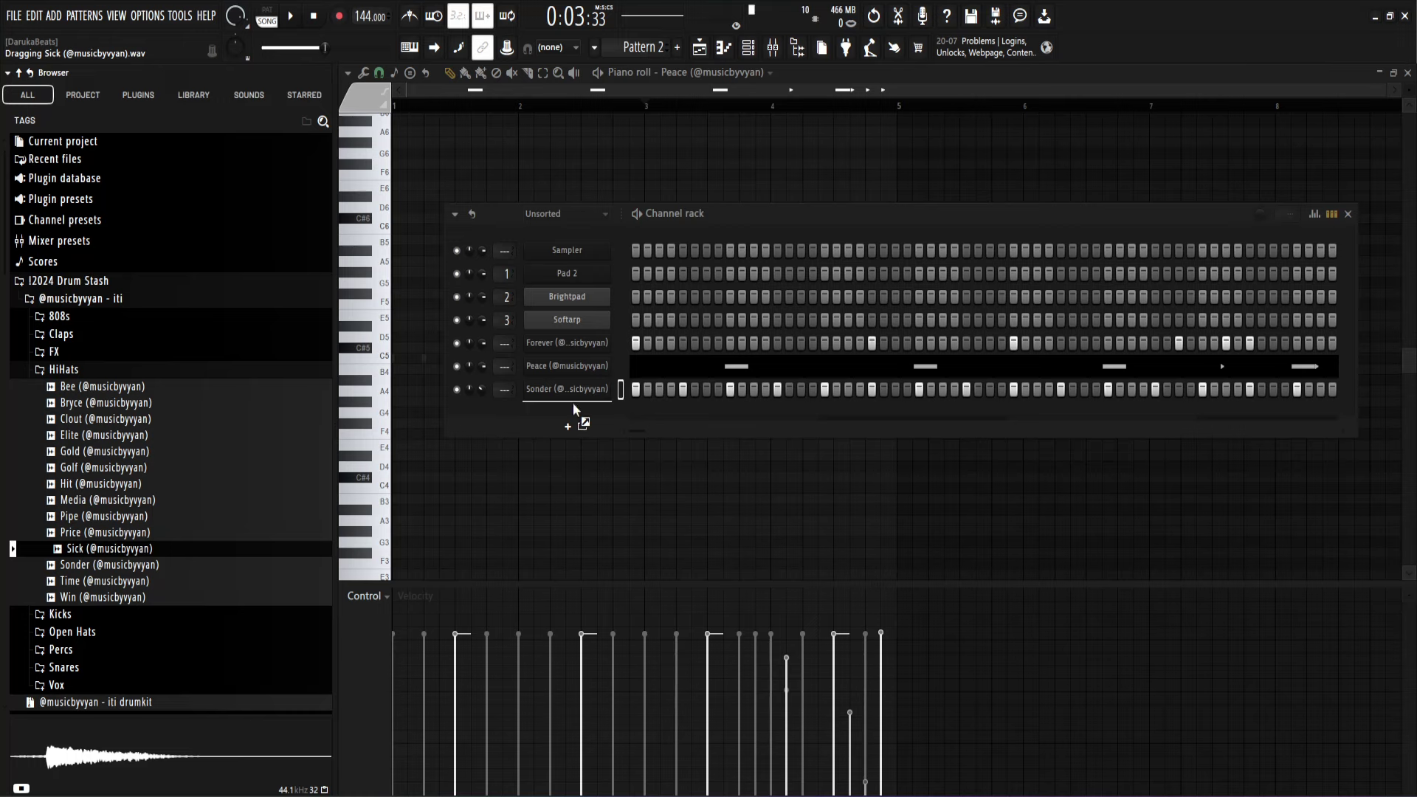
pyautogui.moveTo(577, 409); pyautogui.dragTo(583, 410)
pyautogui.rightClick(609, 407)
pyautogui.click(646, 526)
pyautogui.rightClick(588, 414)
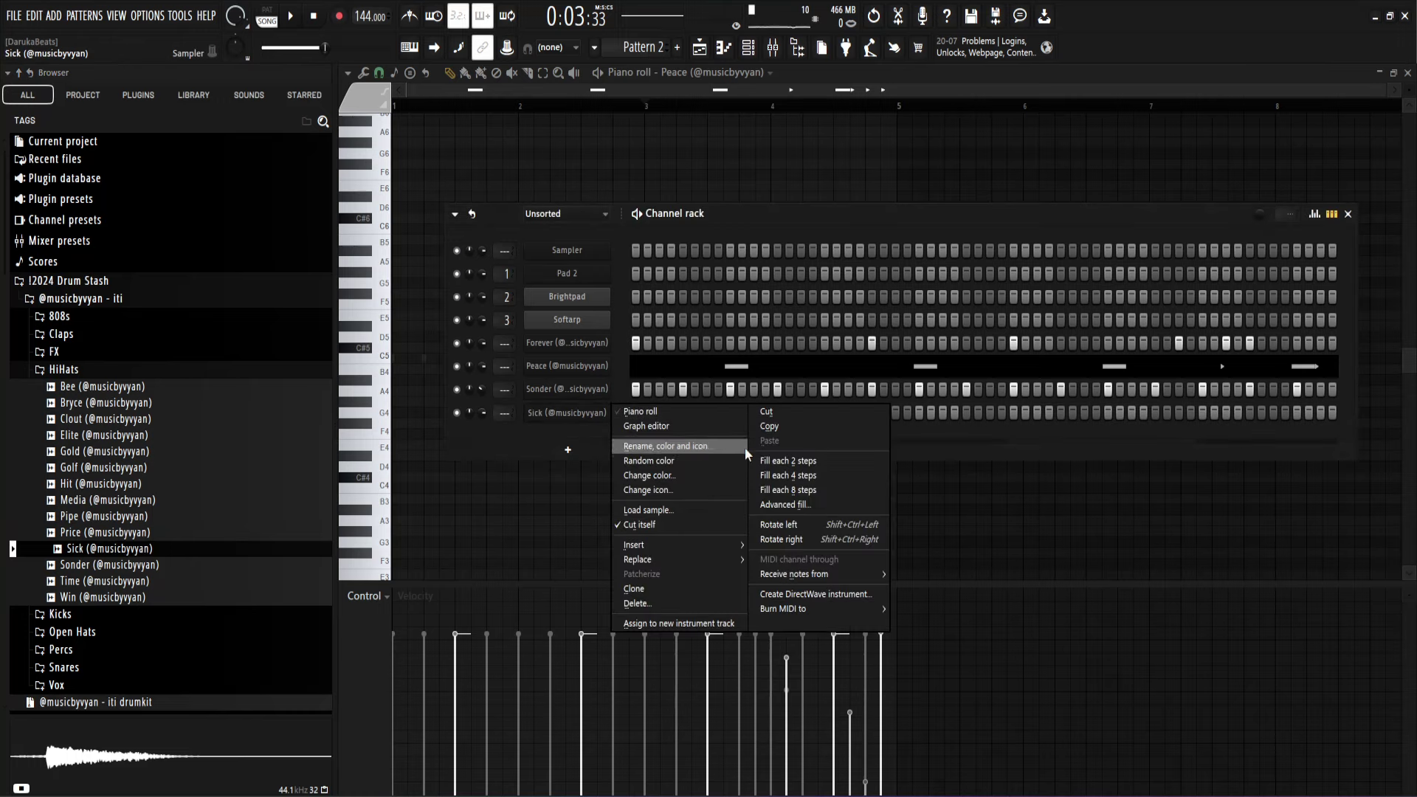
pyautogui.click(792, 461)
pyautogui.press('space')
# Step: Open the Sick hi-hat in the piano roll and lower its channel volume
pyautogui.rightClick(581, 415)
pyautogui.click(624, 412)
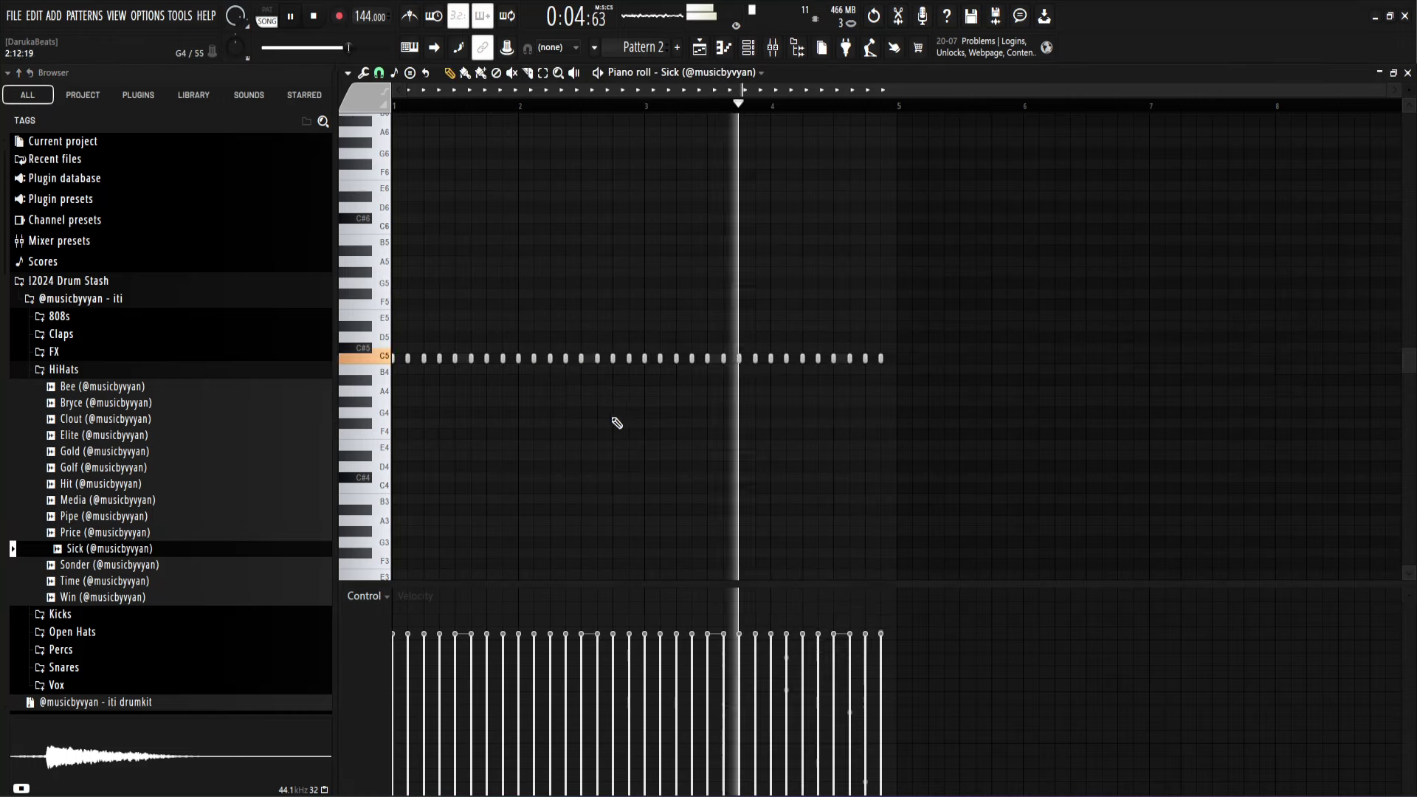
pyautogui.click(748, 48)
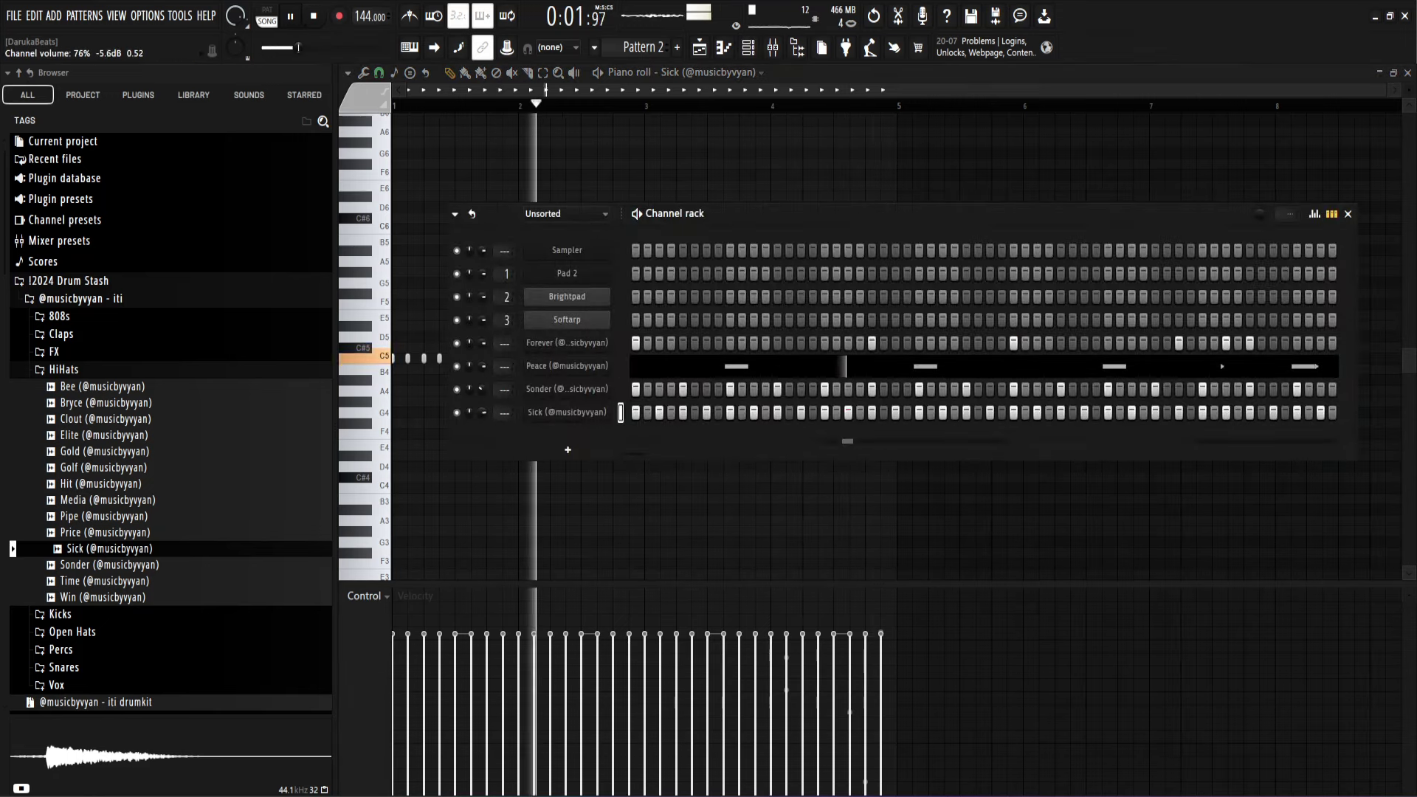
pyautogui.moveTo(482, 413); pyautogui.dragTo(482, 407)
pyautogui.click(560, 177)
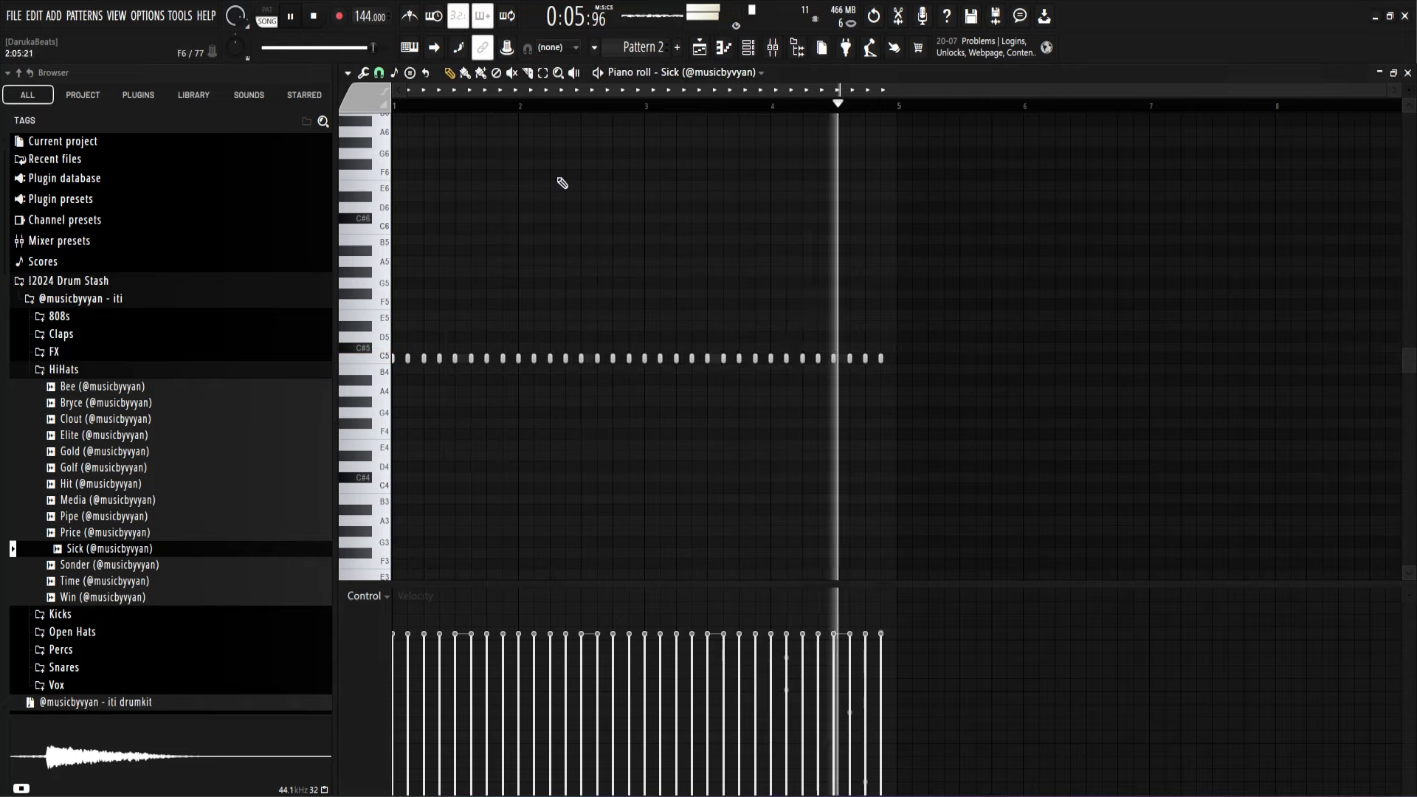
# Step: Randomize the velocities of the Sick hi-hat notes and lower its channel volume a little further
pyautogui.hotkey('alt', 'r')
pyautogui.click(786, 550)
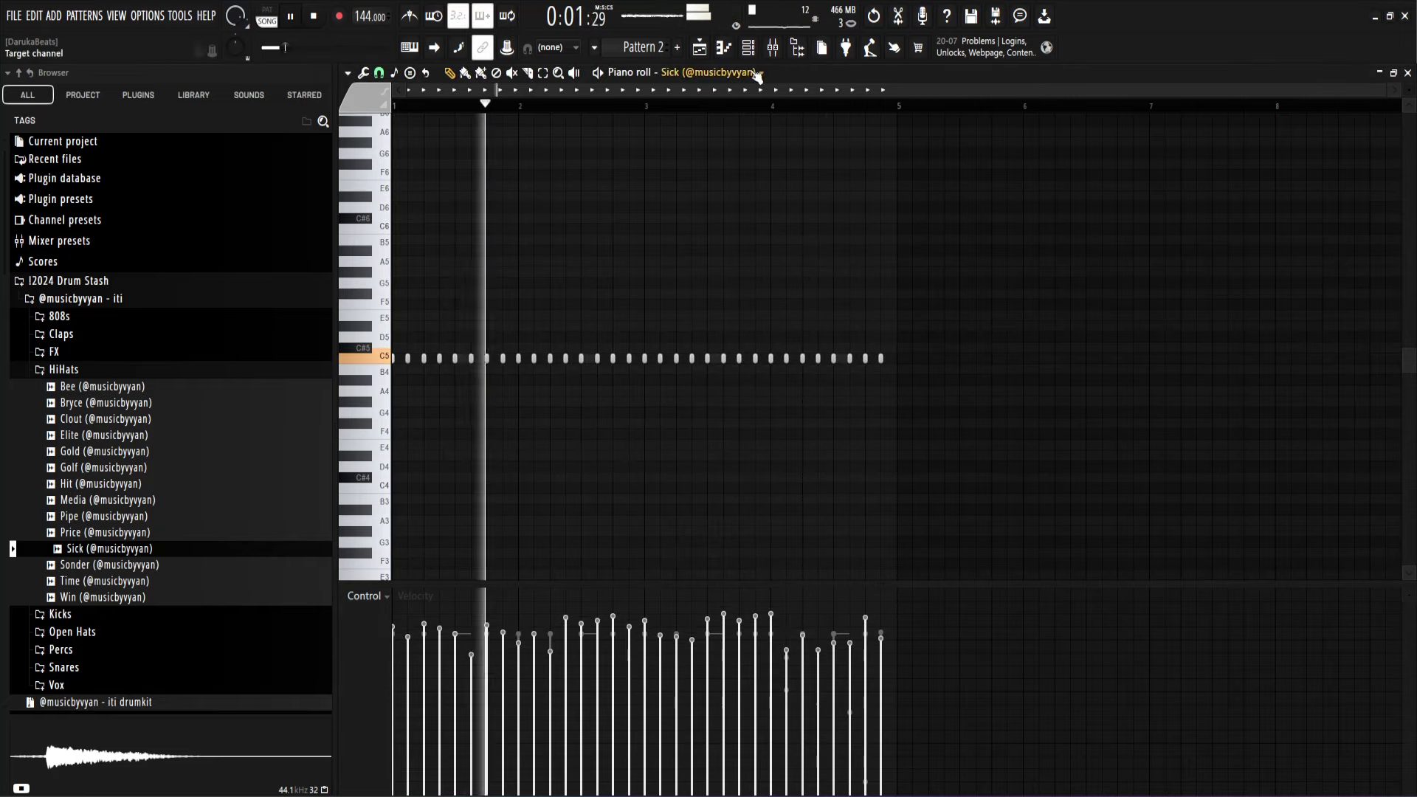
pyautogui.press('F6')
pyautogui.moveTo(485, 414); pyautogui.dragTo(485, 420)
pyautogui.click(1348, 214)
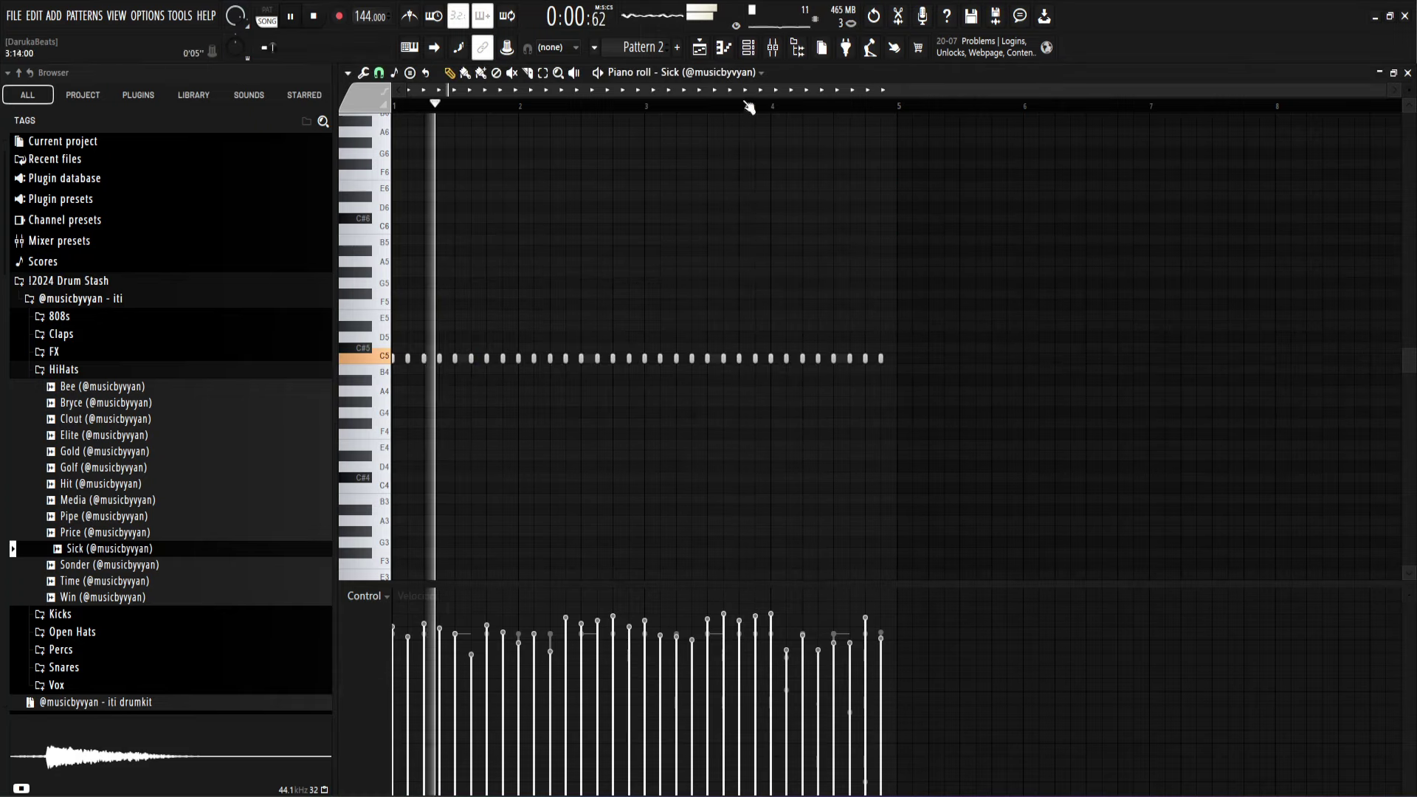
# Step: Show the playlist with the channel rack and audition the Mafia and Live samples from the Open Hats folder
pyautogui.click(700, 50)
pyautogui.press('F6')
pyautogui.click(70, 369)
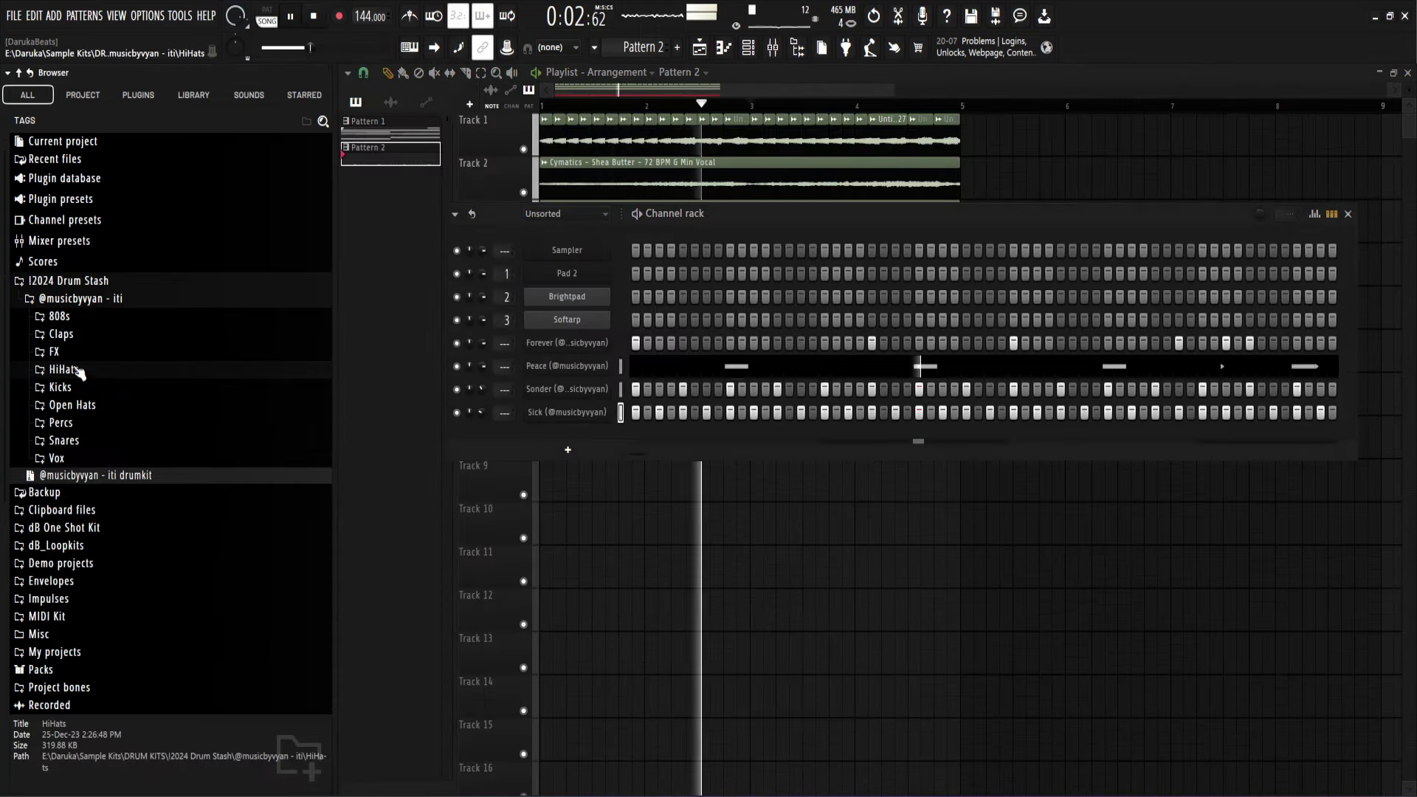
pyautogui.click(72, 405)
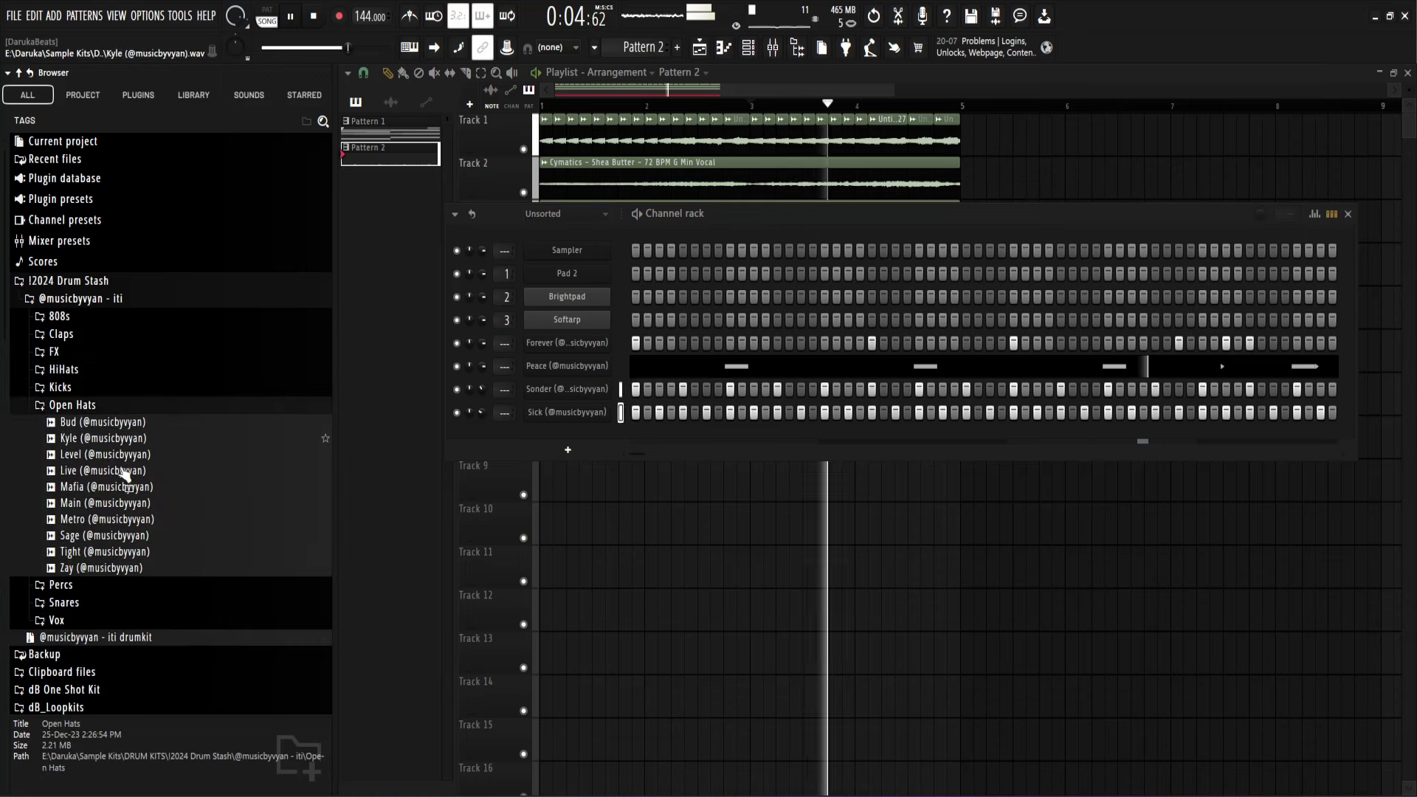
pyautogui.press('space')
pyautogui.click(94, 487)
pyautogui.click(91, 469)
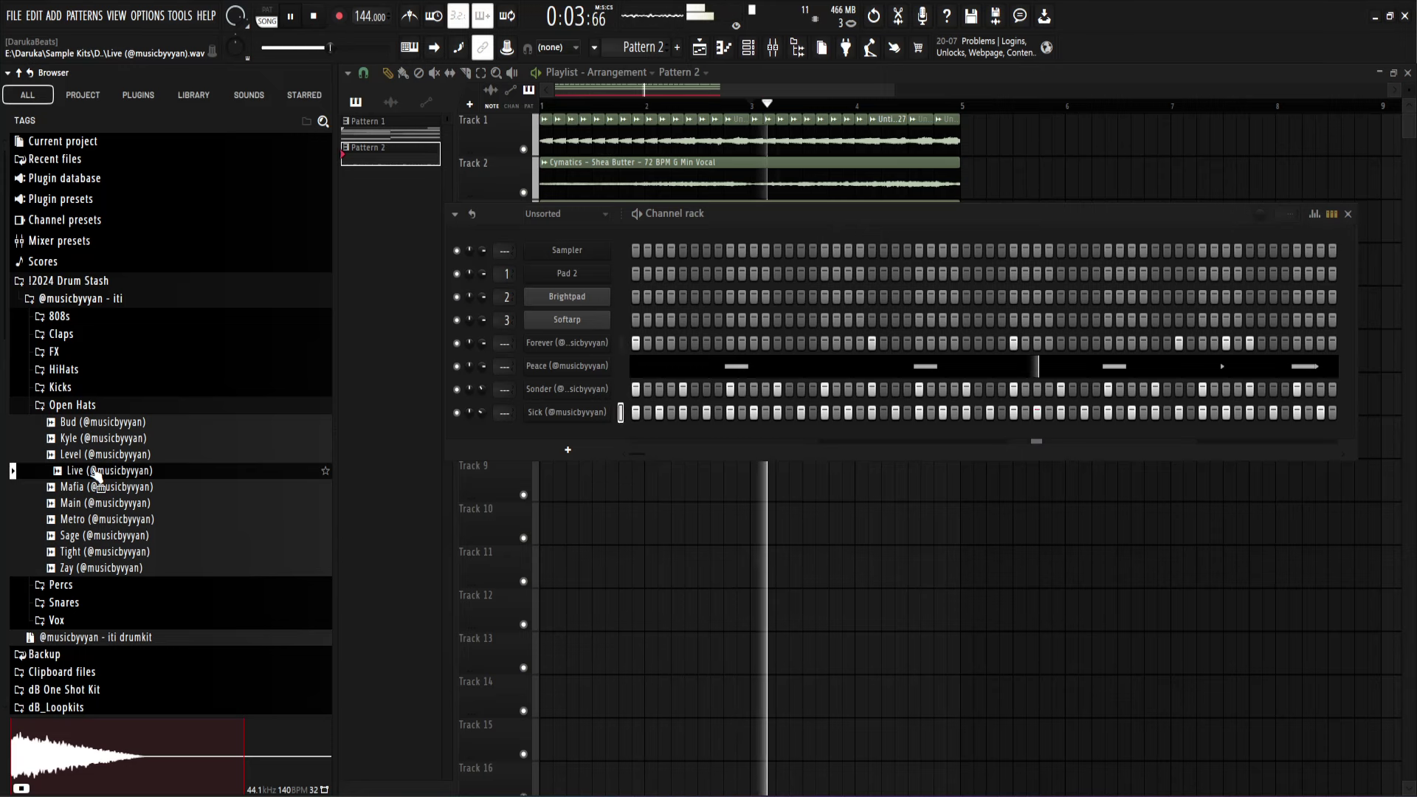
# Step: Collapse the Open Hats folder, expand the 808s folder and audition the Bit, Corrupt and Drill samples
pyautogui.click(71, 405)
pyautogui.click(70, 298)
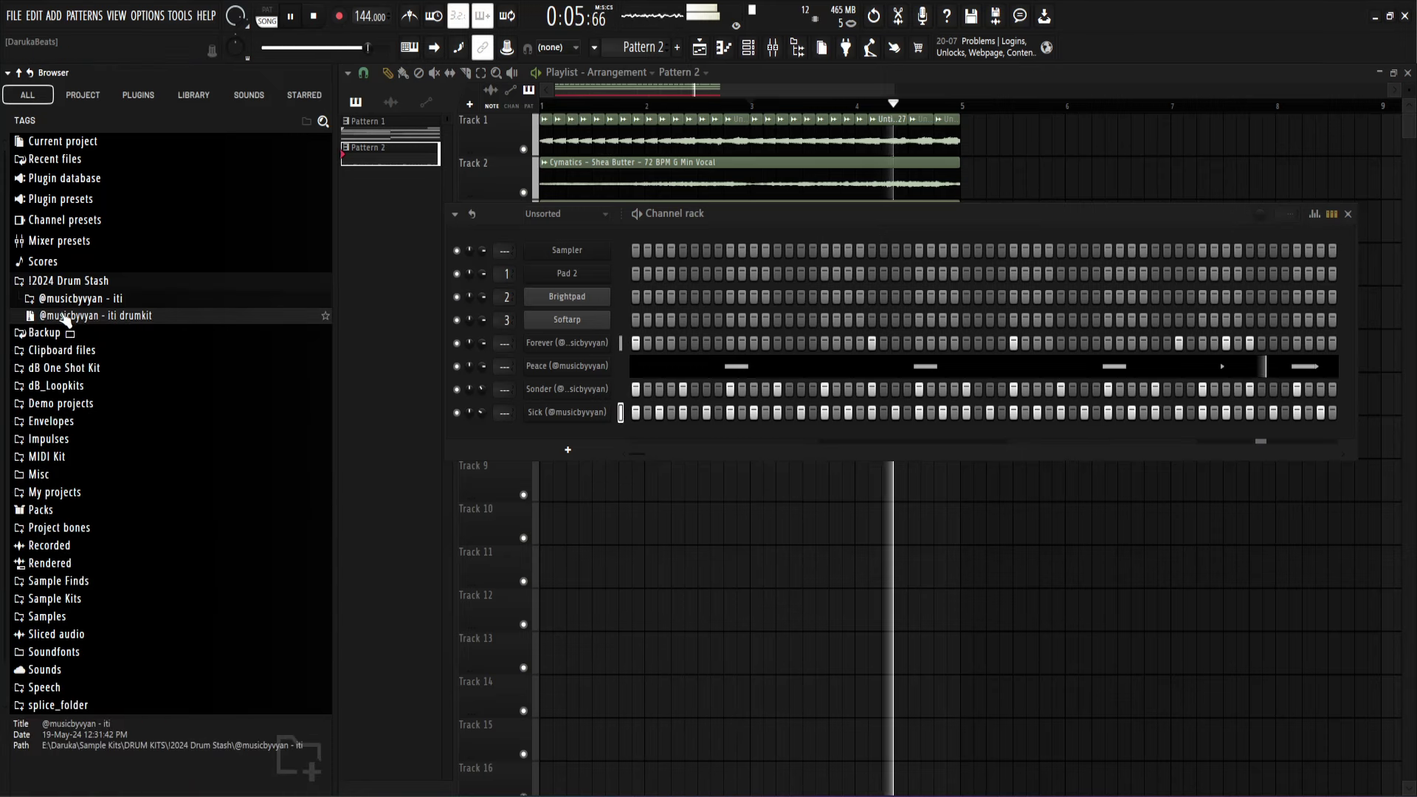
pyautogui.click(72, 298)
pyautogui.click(60, 316)
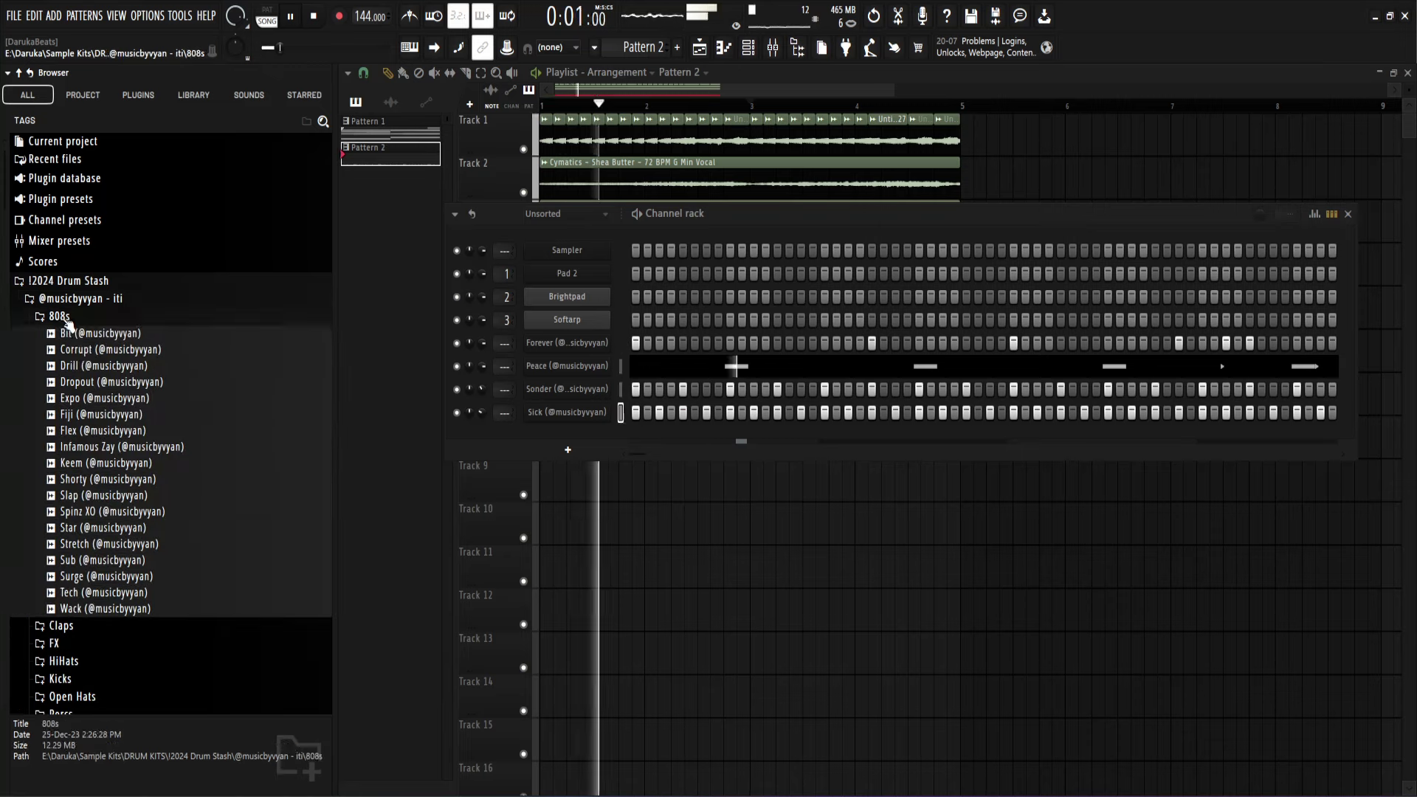
pyautogui.press('space')
pyautogui.click(77, 334)
pyautogui.click(81, 350)
pyautogui.click(97, 367)
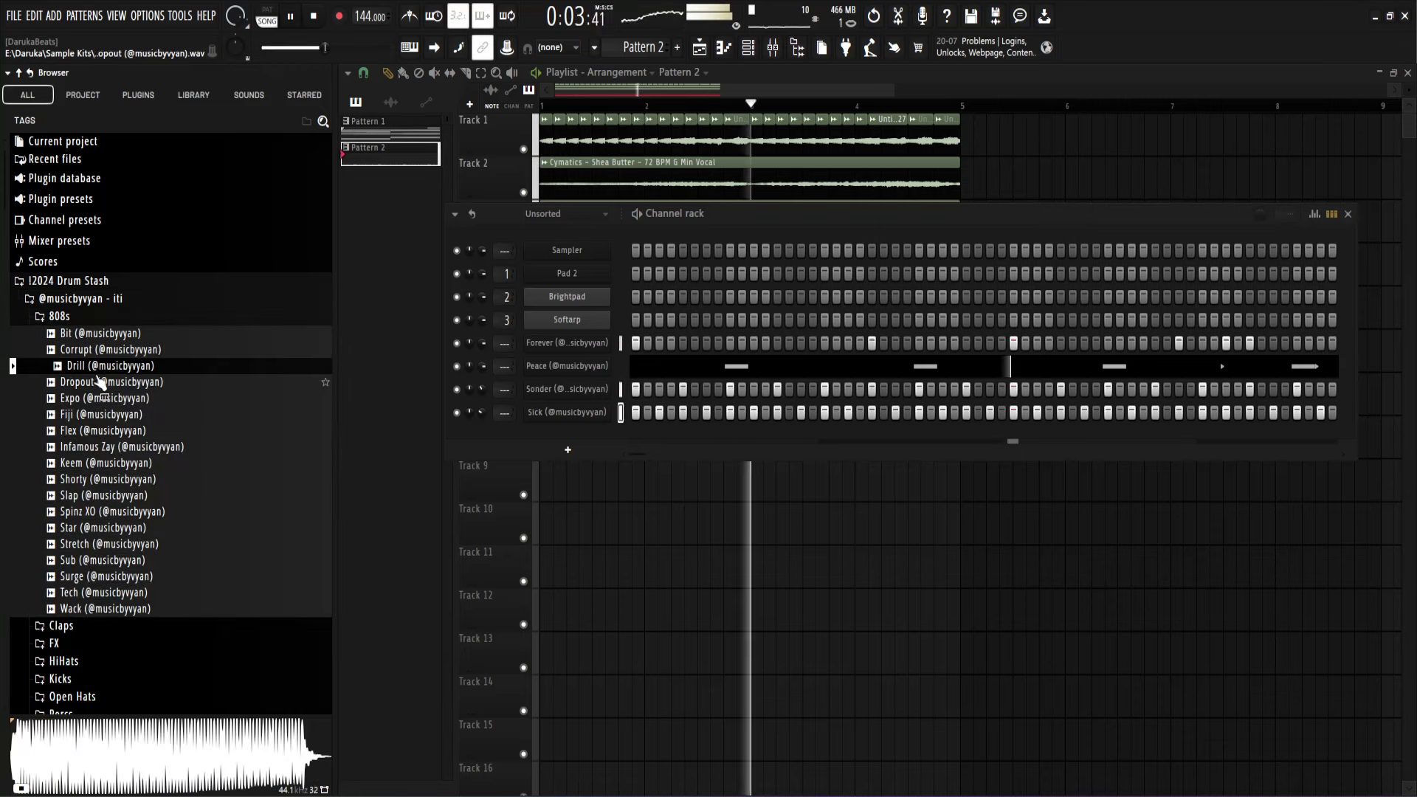
pyautogui.click(105, 351)
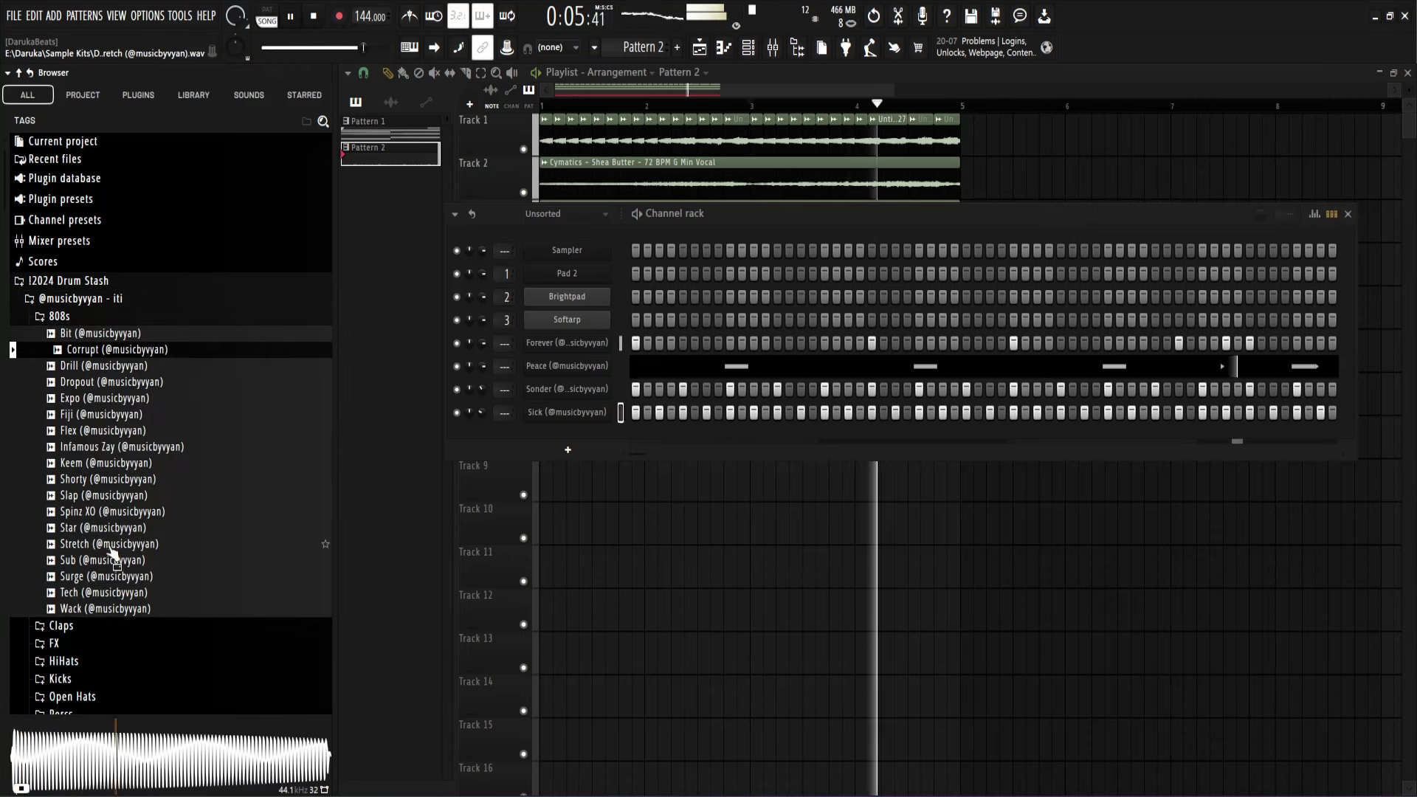
# Step: Audition the Tech, Surge, Sub, Stretch and Wack 808 samples, and stop playback
pyautogui.click(91, 597)
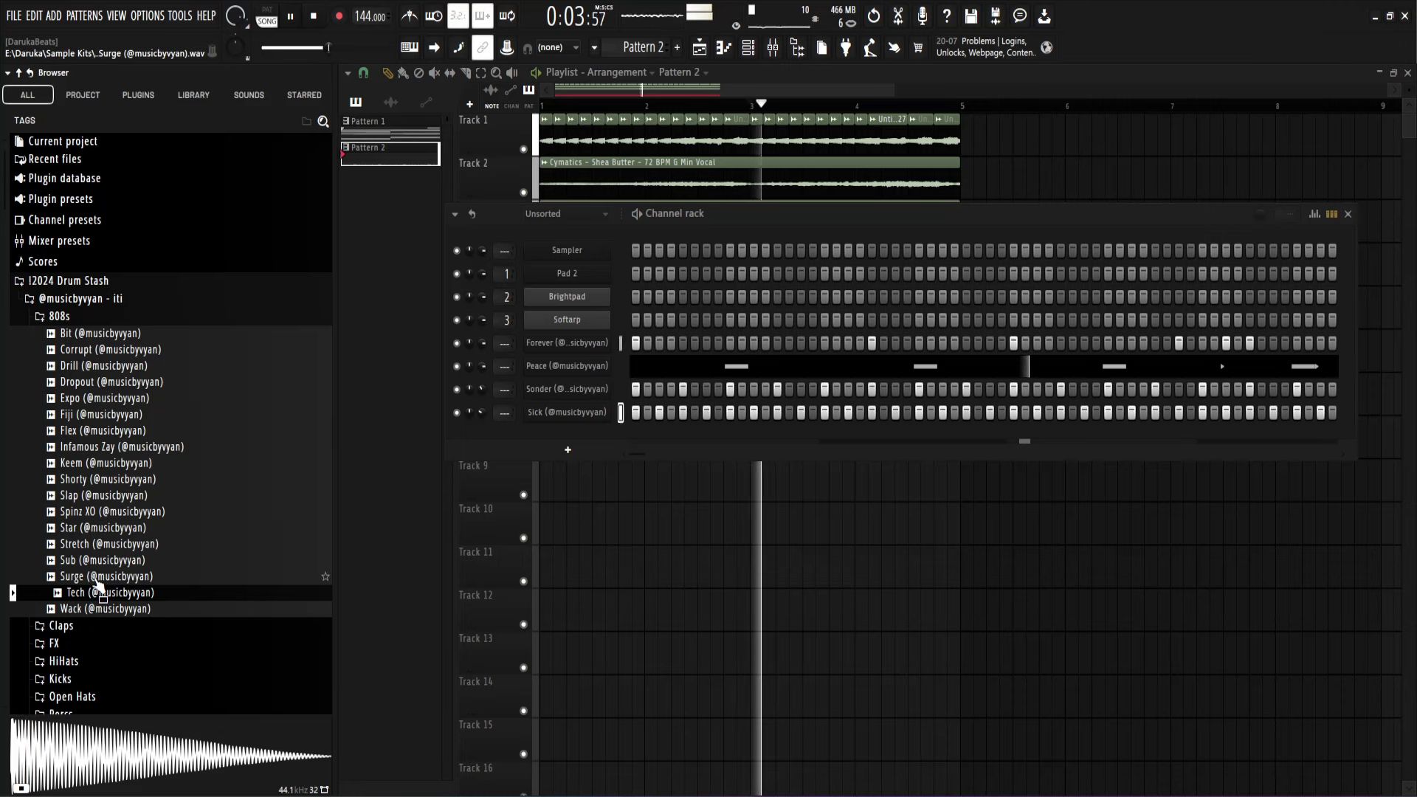
pyautogui.click(98, 578)
pyautogui.click(99, 560)
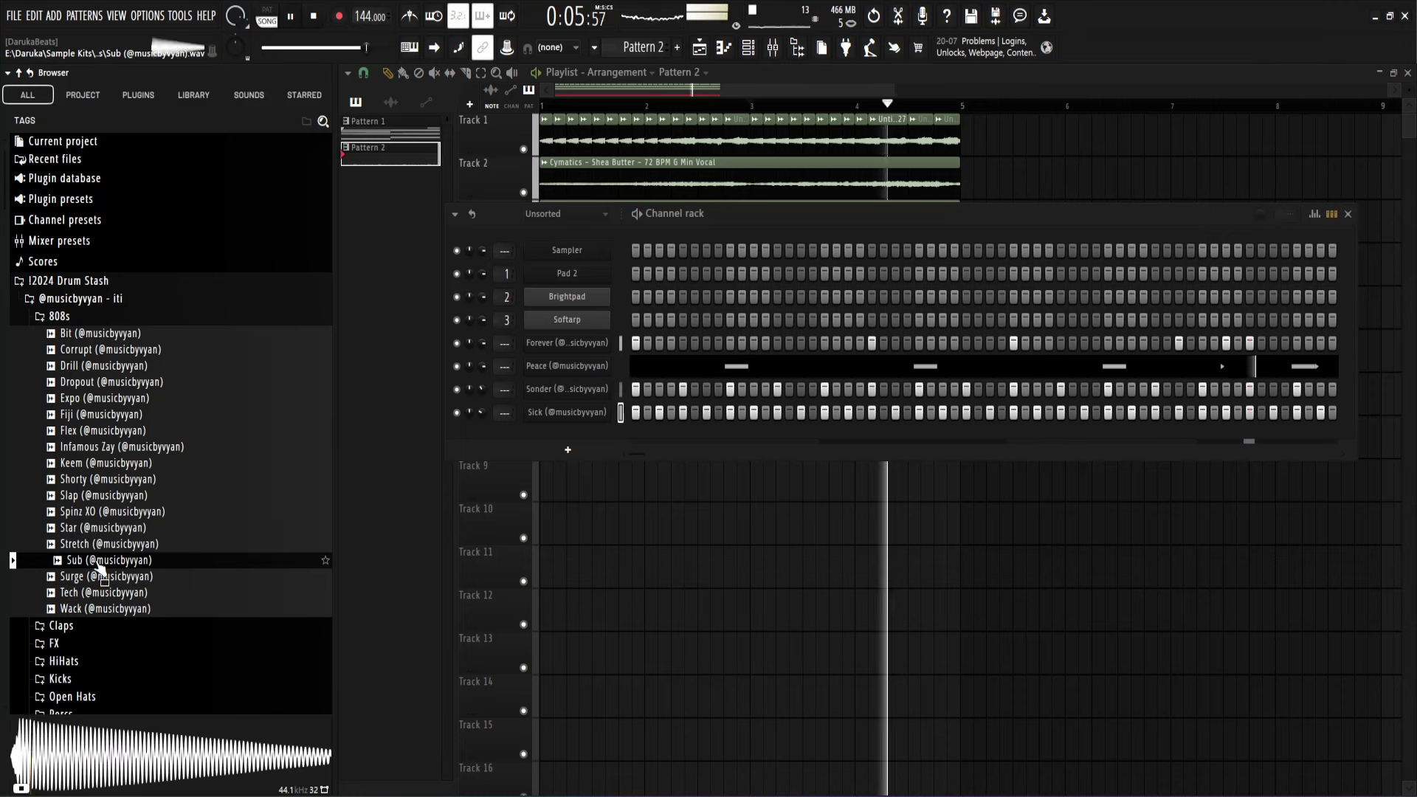
pyautogui.moveTo(100, 560)
pyautogui.mouseDown()
pyautogui.moveTo(583, 354)
pyautogui.moveTo(568, 319)
pyautogui.moveTo(555, 371)
pyautogui.moveTo(103, 568)
pyautogui.mouseUp()
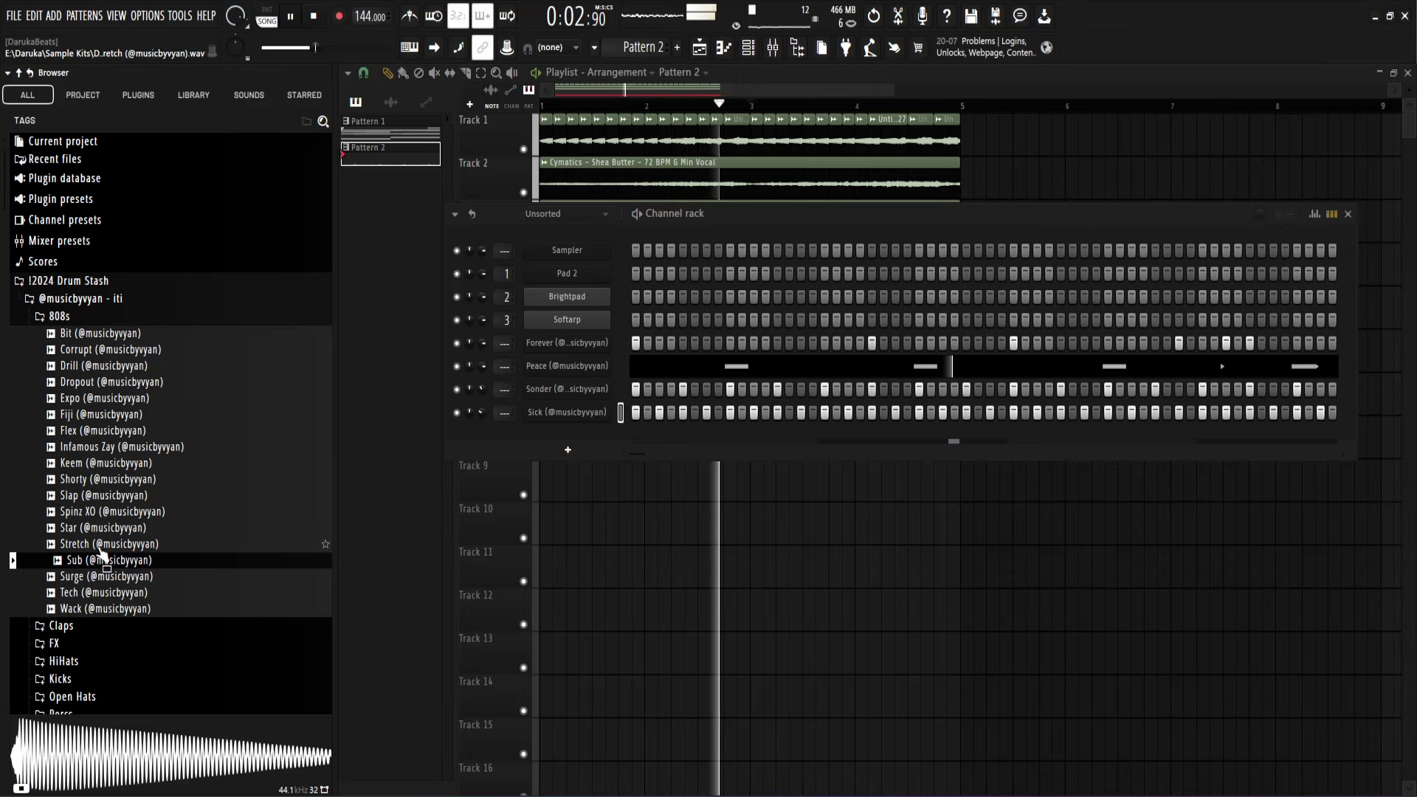
pyautogui.click(100, 549)
pyautogui.click(101, 611)
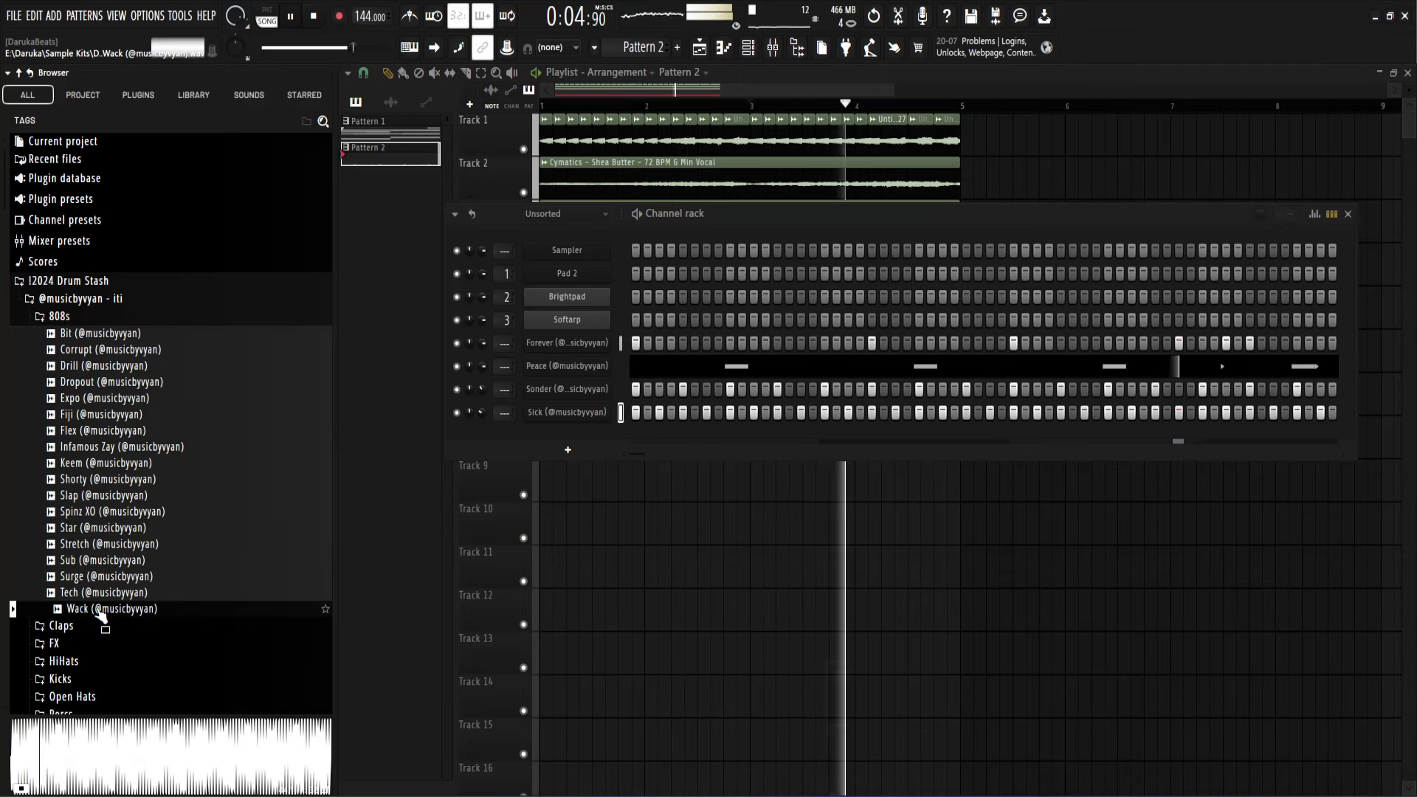
pyautogui.press('space')
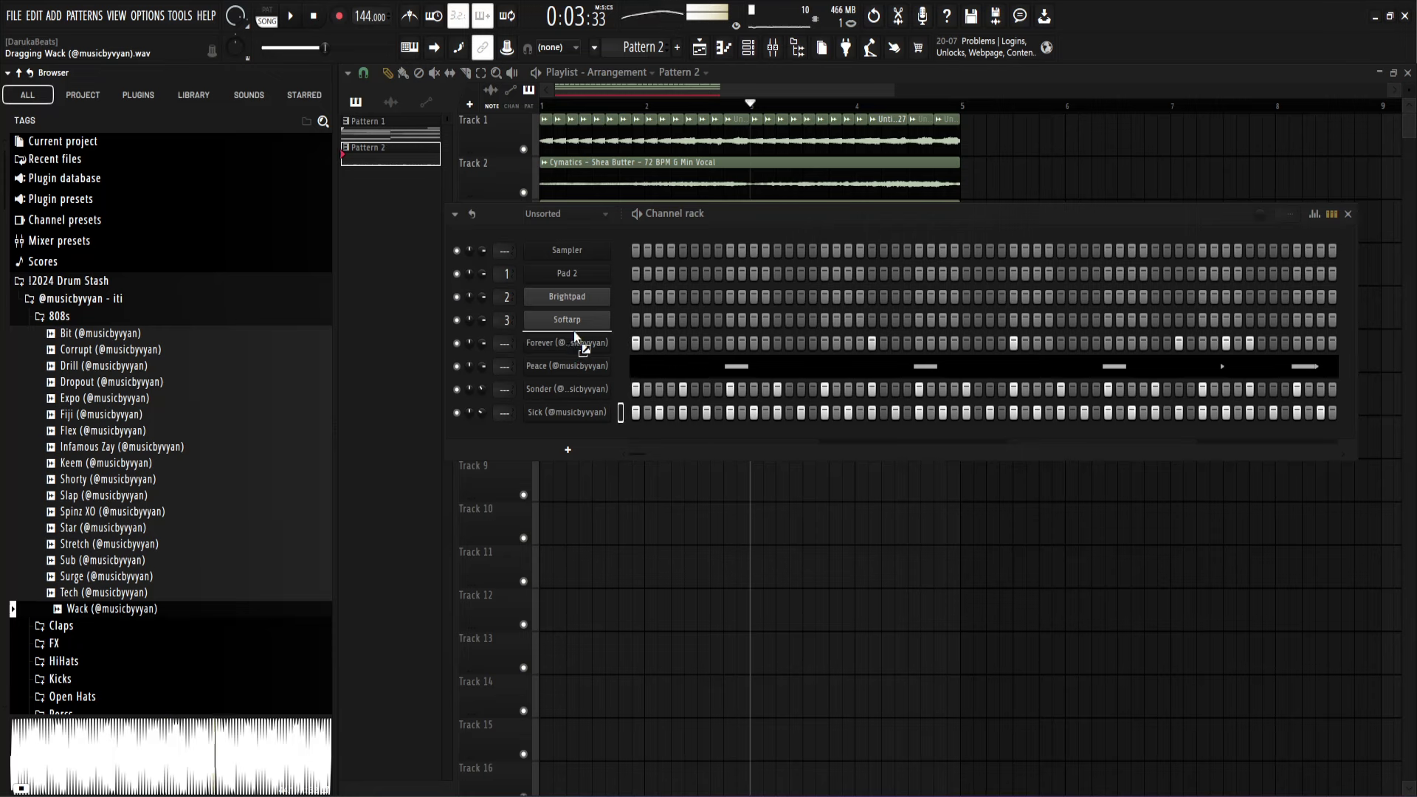
# Step: Add the Wack 808 to the channel rack above the Forever channel with Cut itself enabled
pyautogui.moveTo(578, 340); pyautogui.dragTo(589, 346)
pyautogui.rightClick(592, 351)
pyautogui.click(630, 458)
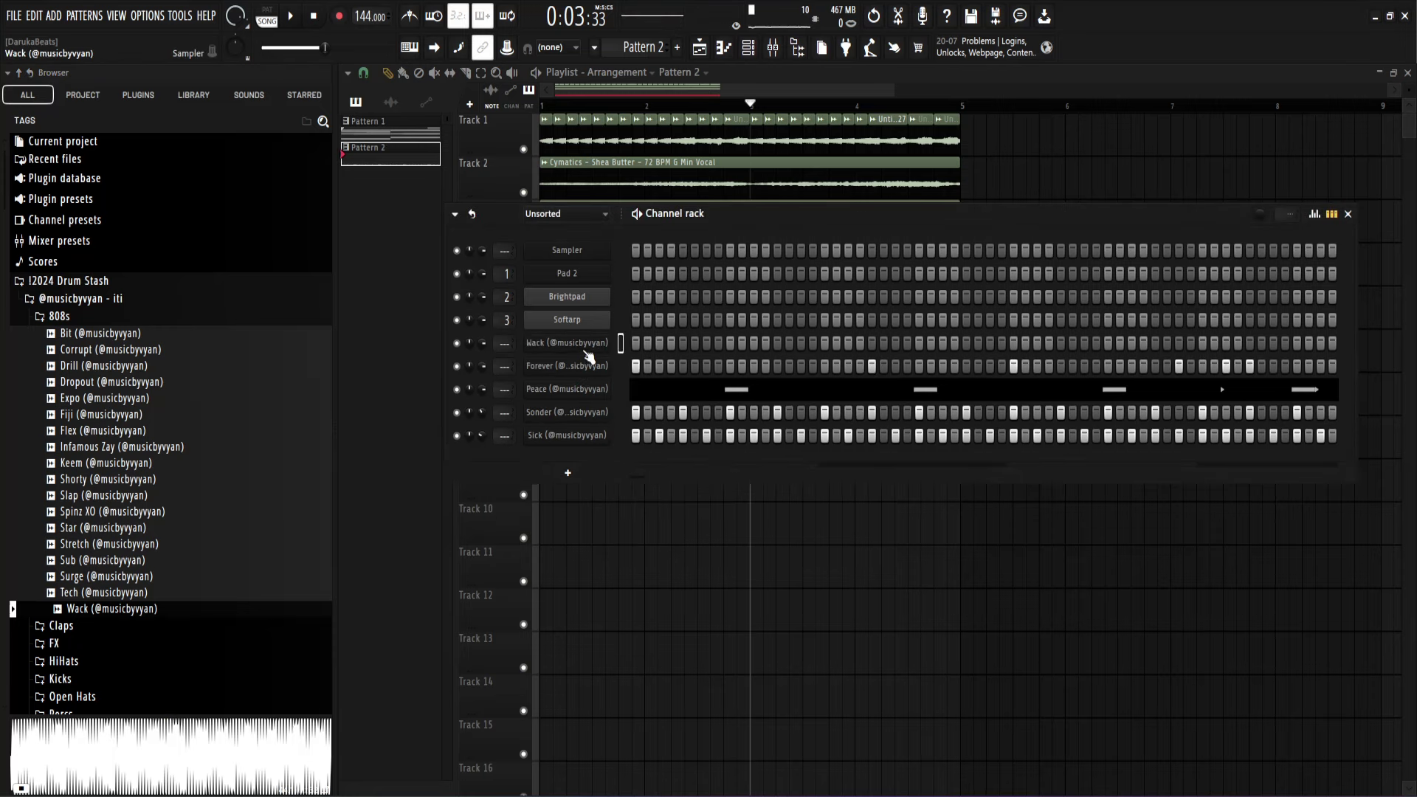
# Step: Enable the volume envelope for the Wack 808 in its channel settings
pyautogui.click(587, 349)
pyautogui.click(492, 272)
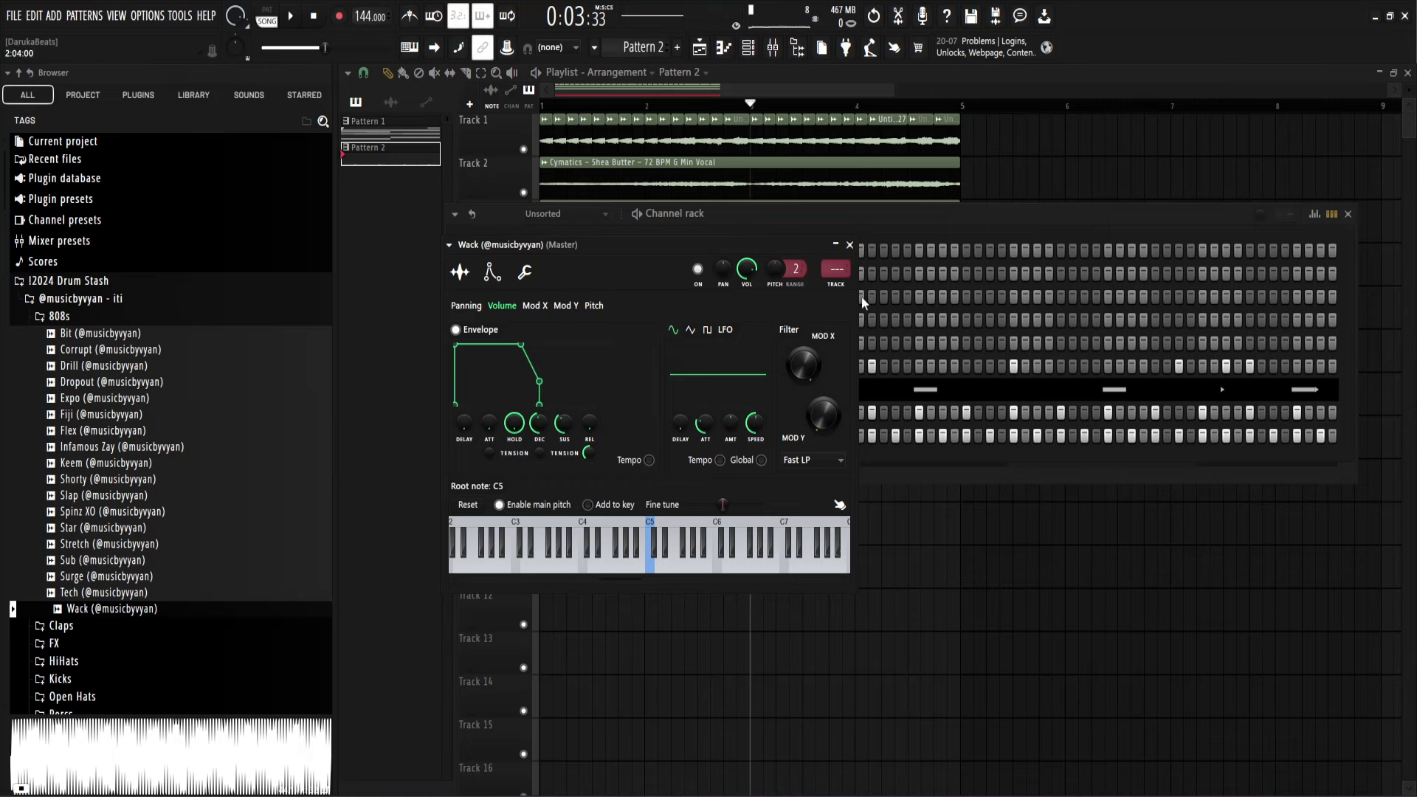
pyautogui.click(849, 245)
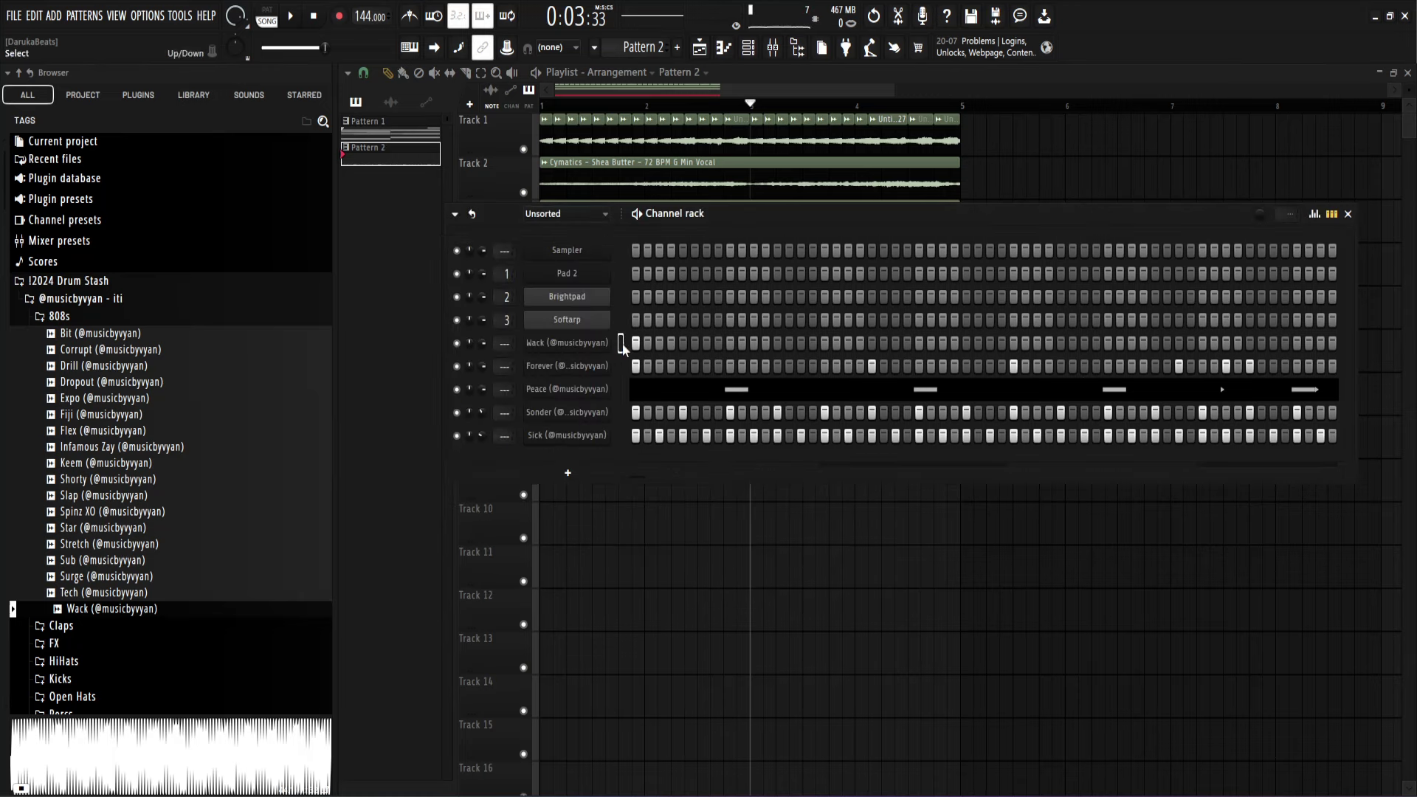
# Step: Open the Wack 808's pattern in the piano roll and audition its first note at C#6 and G#6
pyautogui.rightClick(622, 347)
pyautogui.click(635, 352)
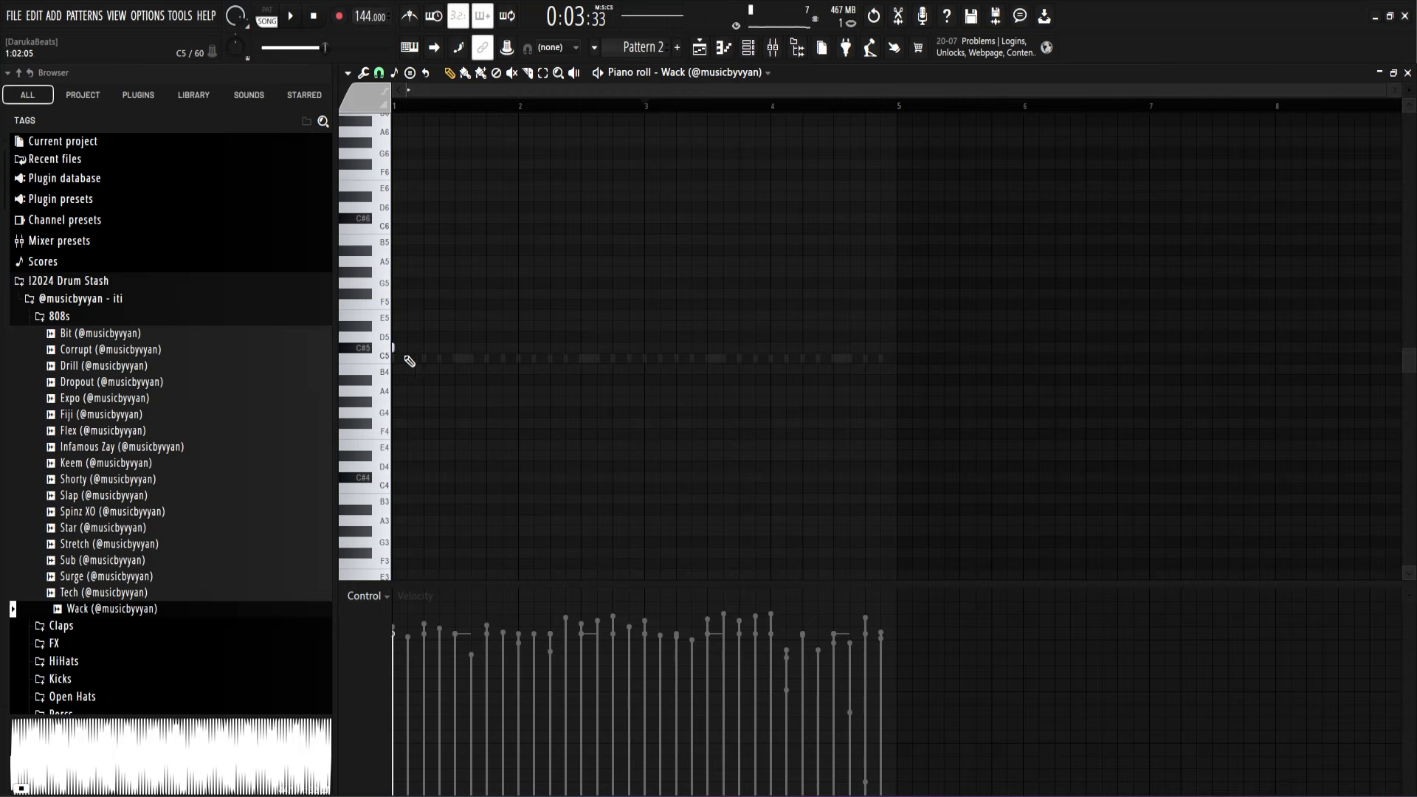
pyautogui.press('space')
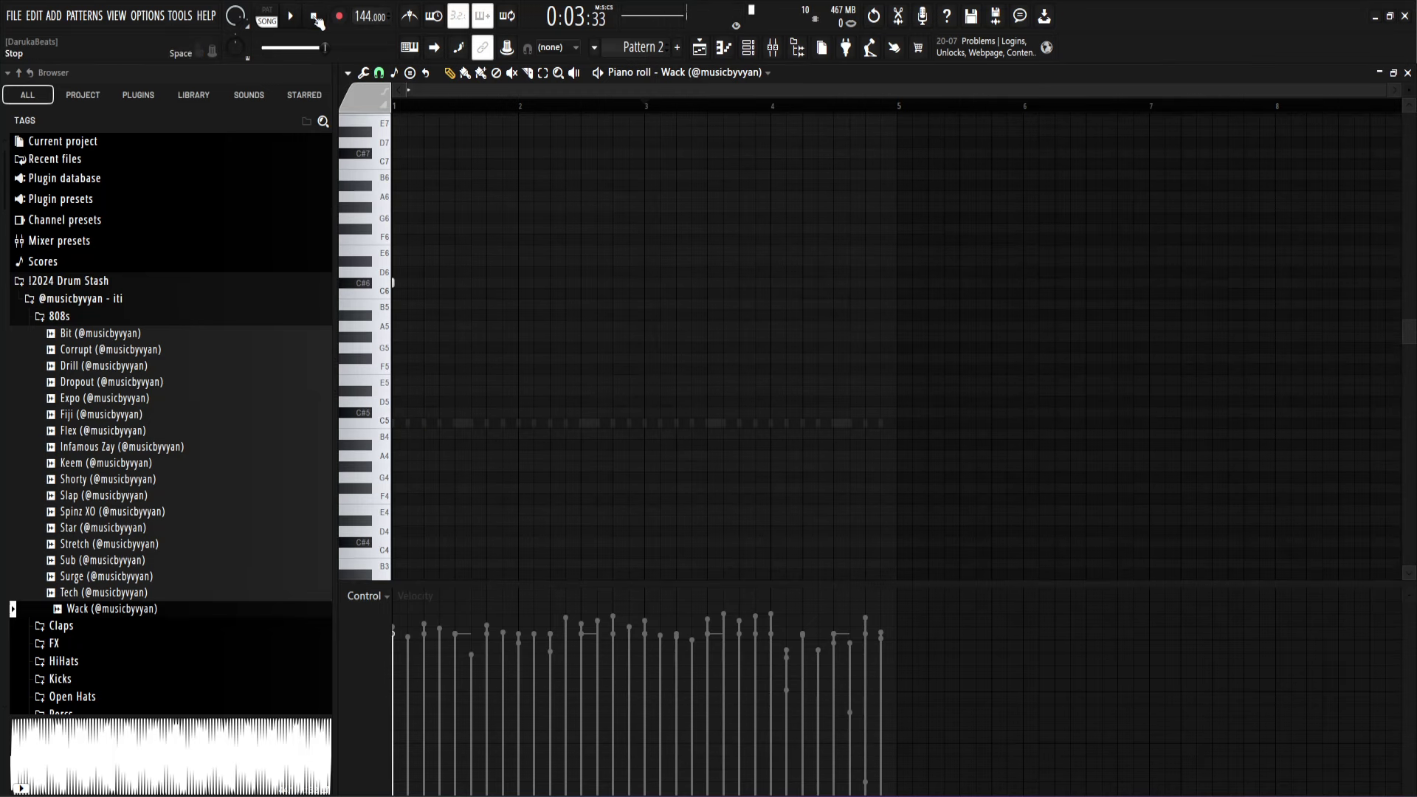
pyautogui.click(315, 18)
pyautogui.press('space')
pyautogui.press('space')
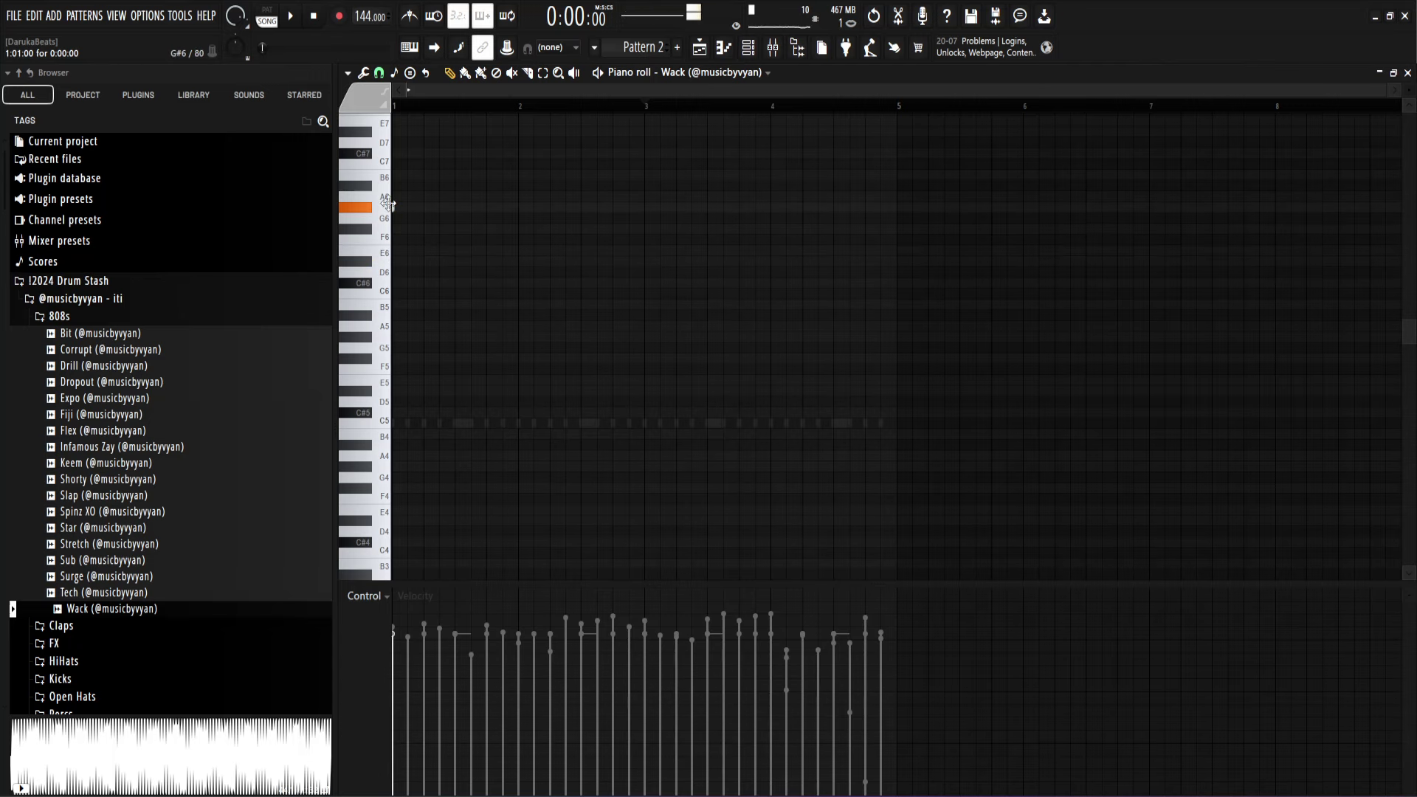
# Step: Lengthen the first 808 note to eight steps, test it as high as C#8, and set it to C#5
pyautogui.scroll(3, 842, 428)
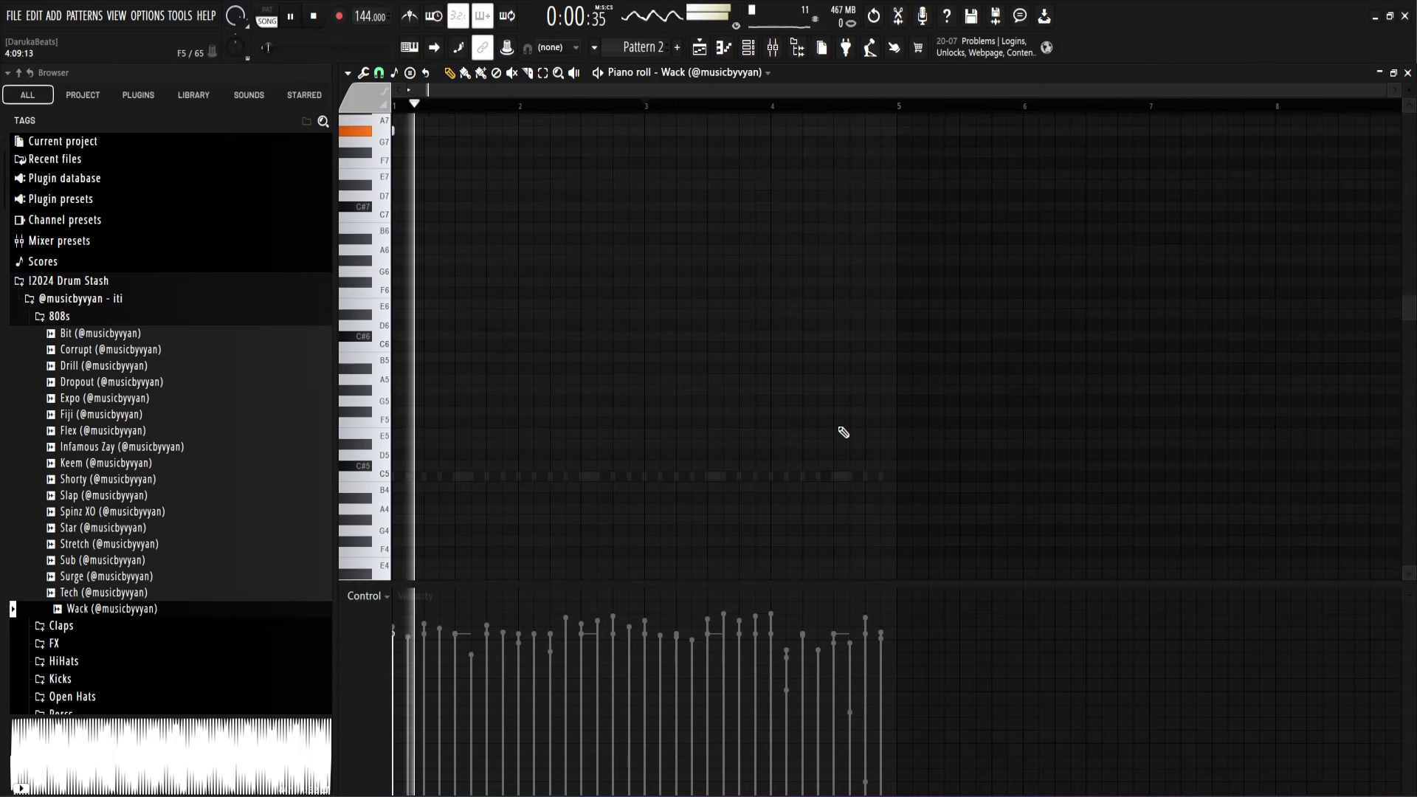
pyautogui.press('space')
pyautogui.scroll(3, 843, 433)
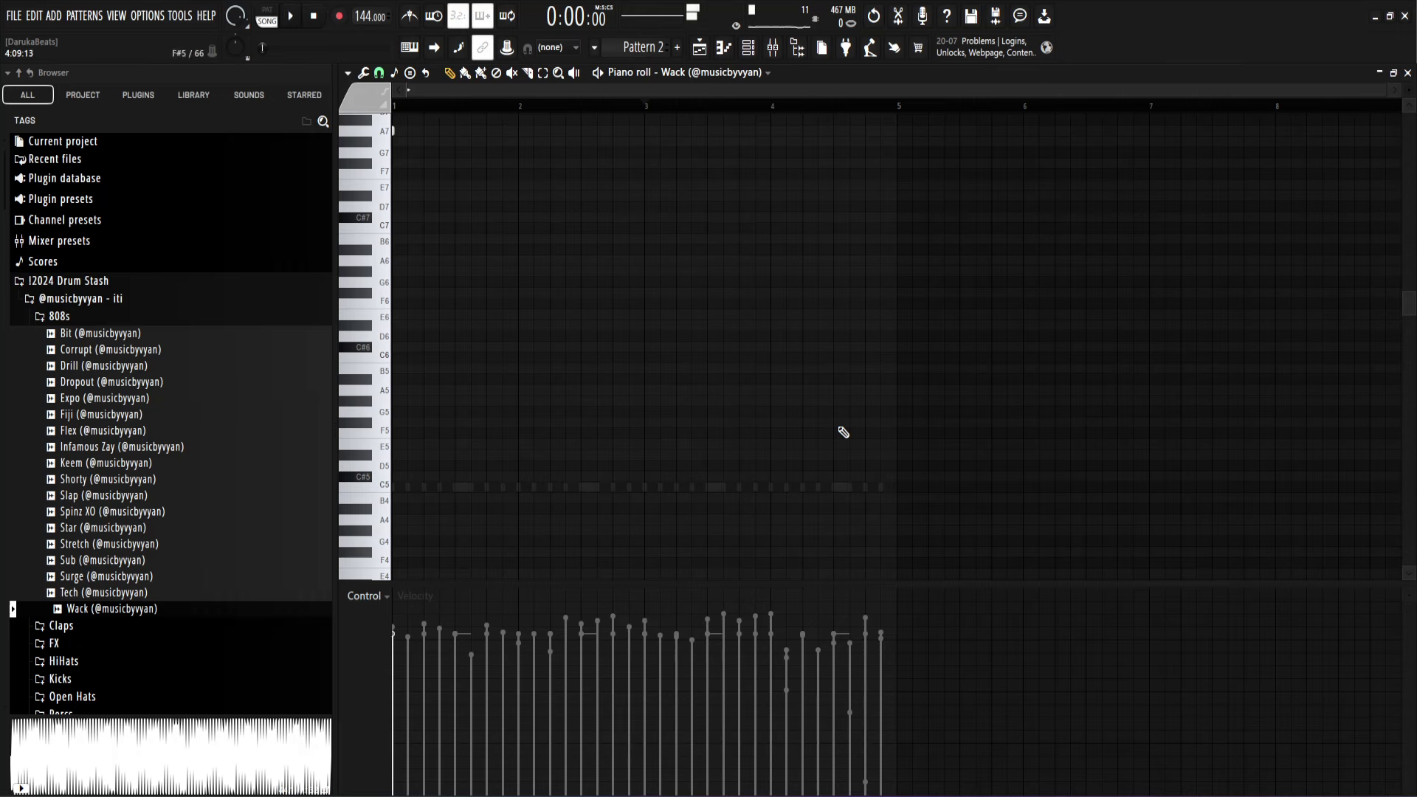
pyautogui.scroll(1, 843, 432)
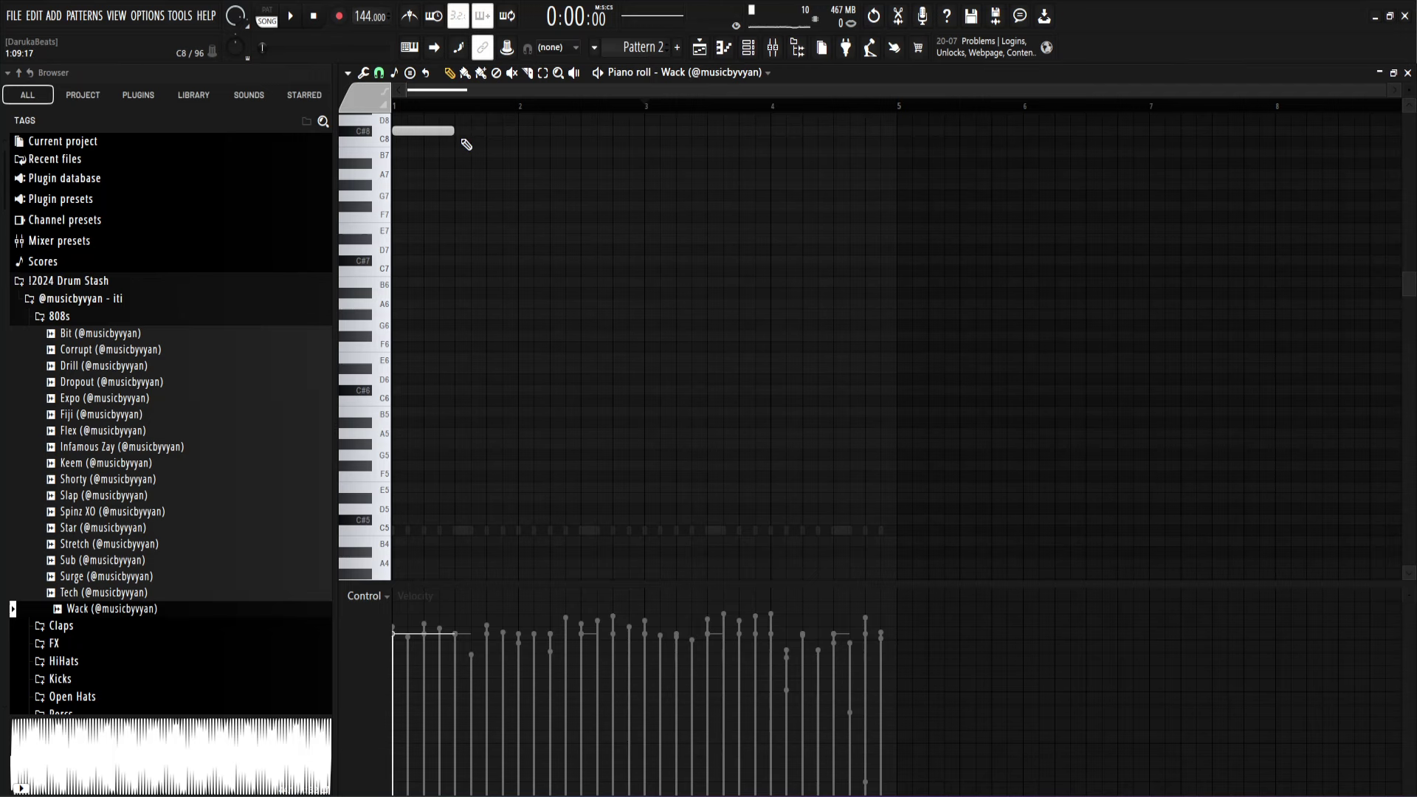
pyautogui.press('space')
pyautogui.scroll(-4, 565, 306)
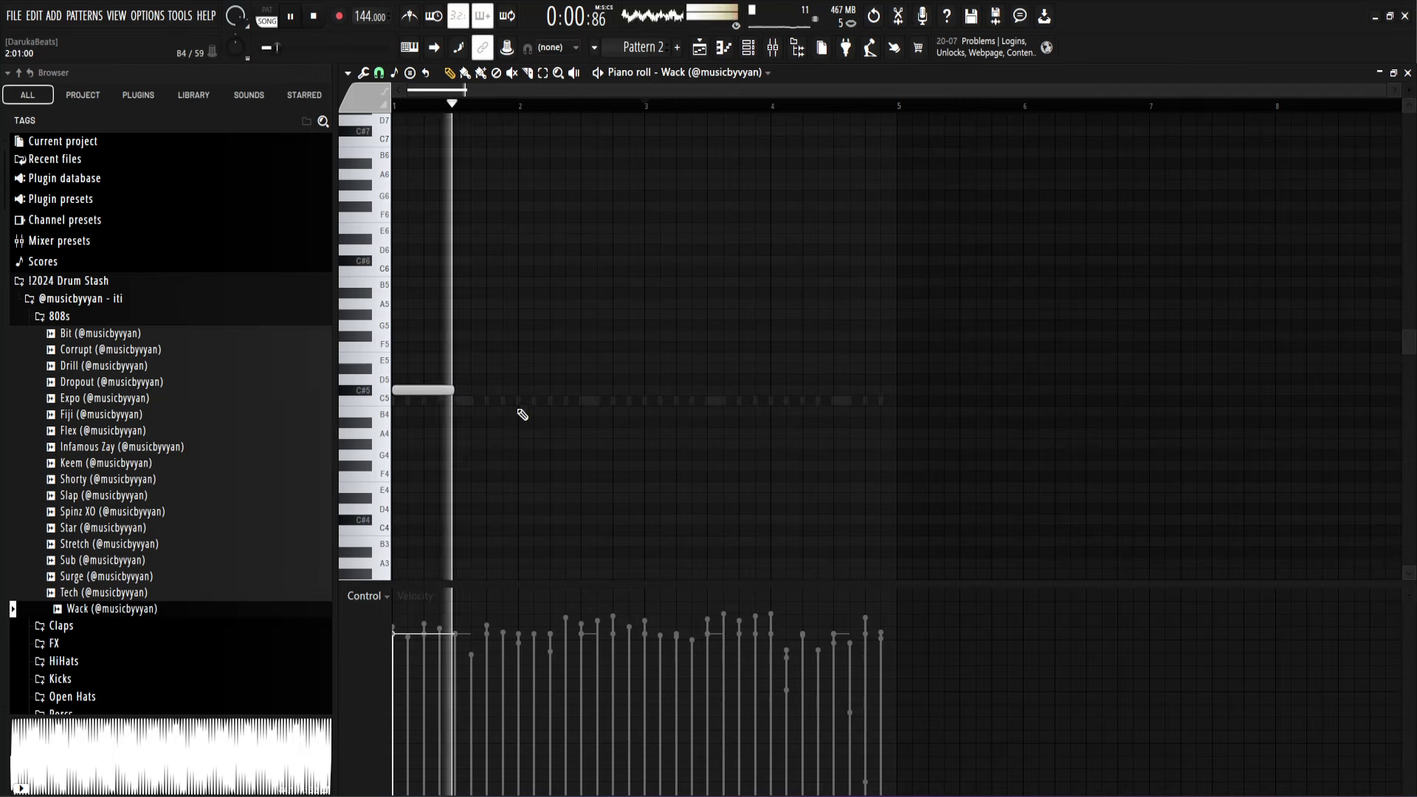
pyautogui.press('space')
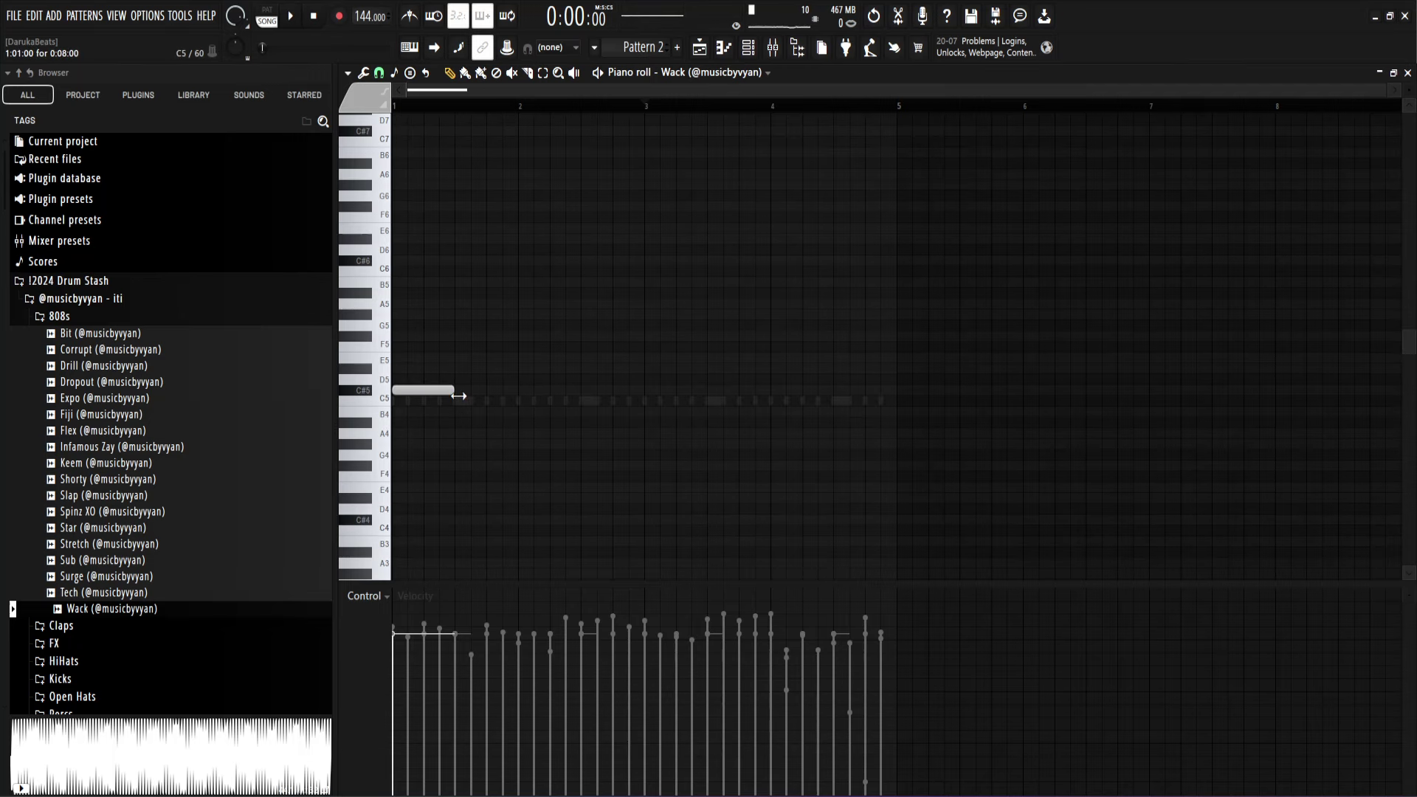
# Step: Extend the 808 note to one full bar, audition it at pitches from G#5 up to C#7, and return it to C#5
pyautogui.press('space')
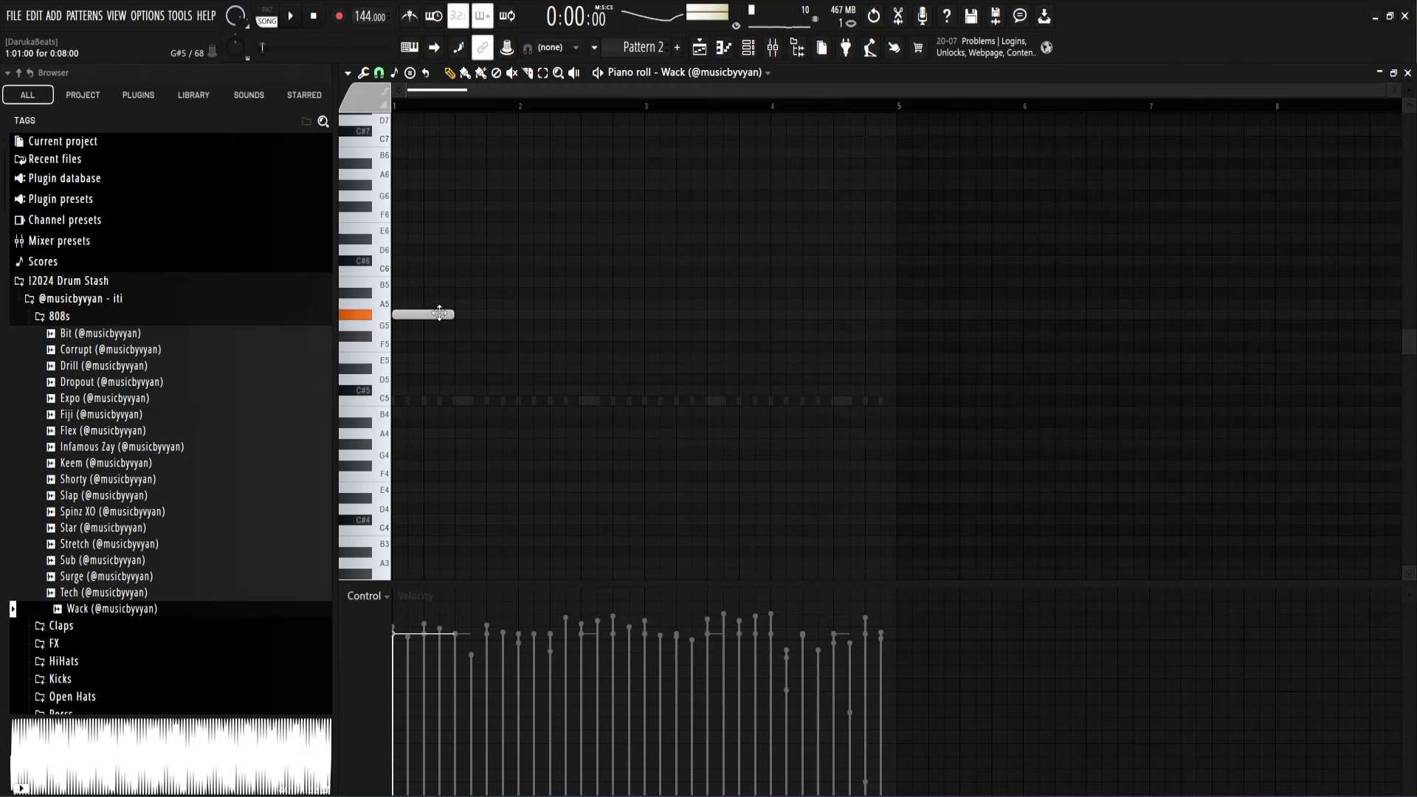
pyautogui.press('space')
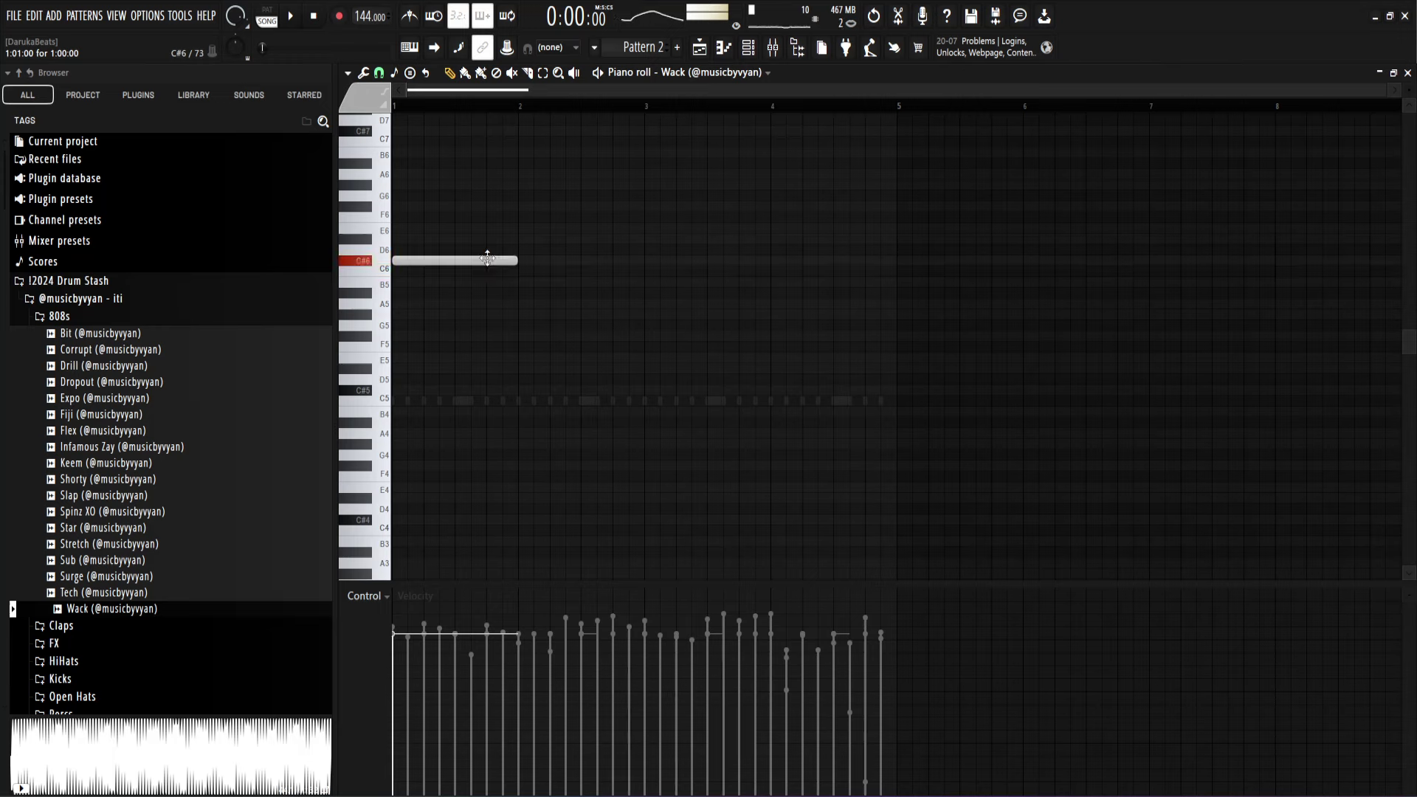
pyautogui.press('space')
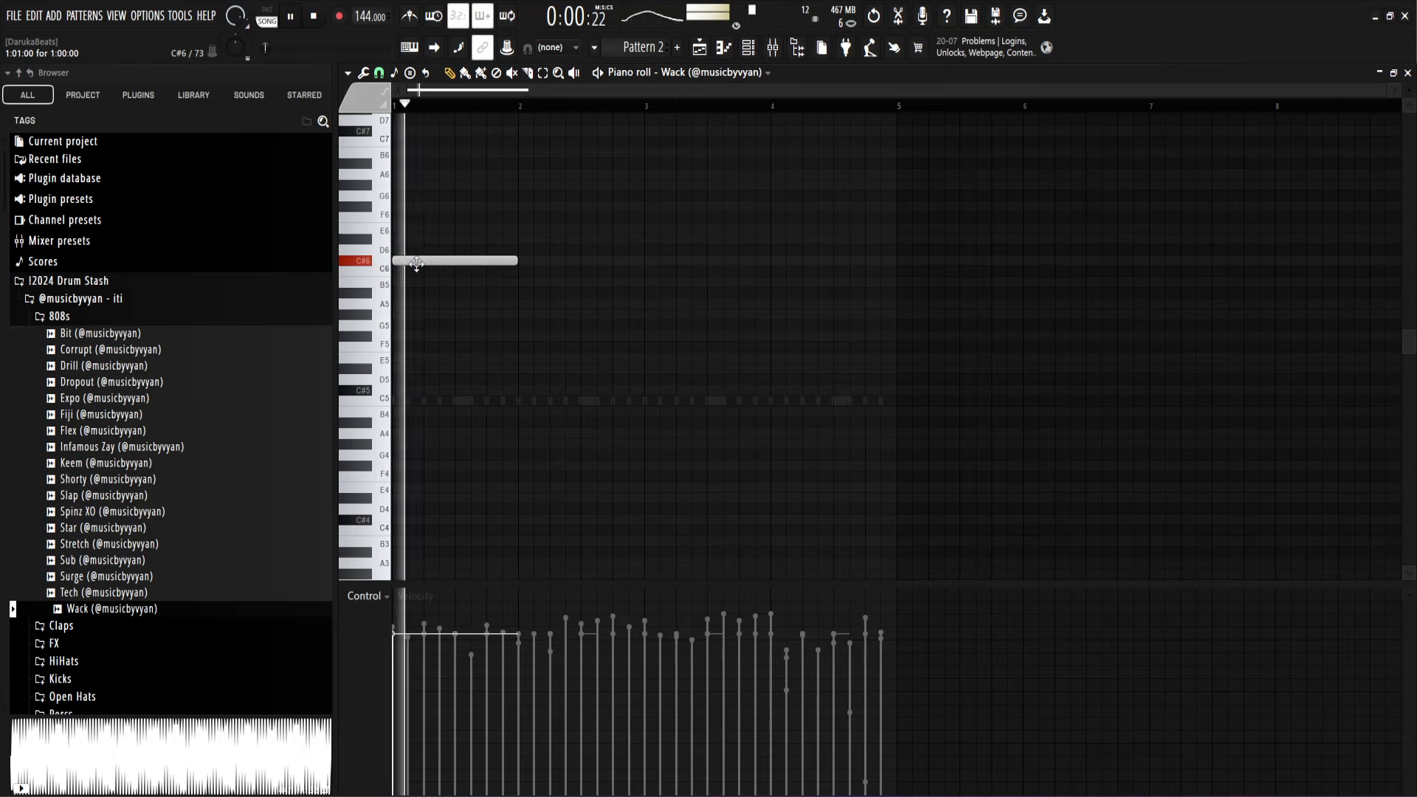
pyautogui.moveTo(413, 259); pyautogui.dragTo(406, 196)
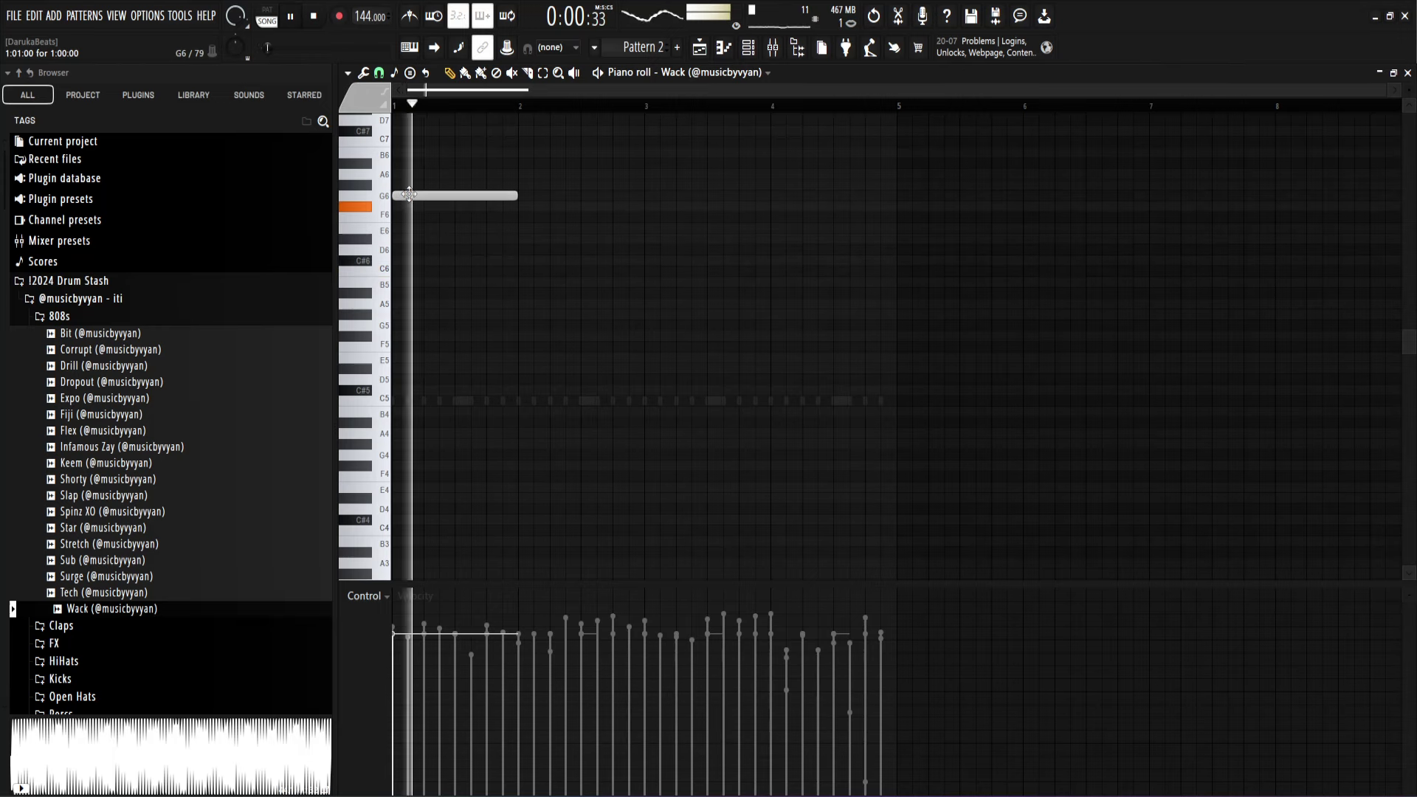
pyautogui.press('space')
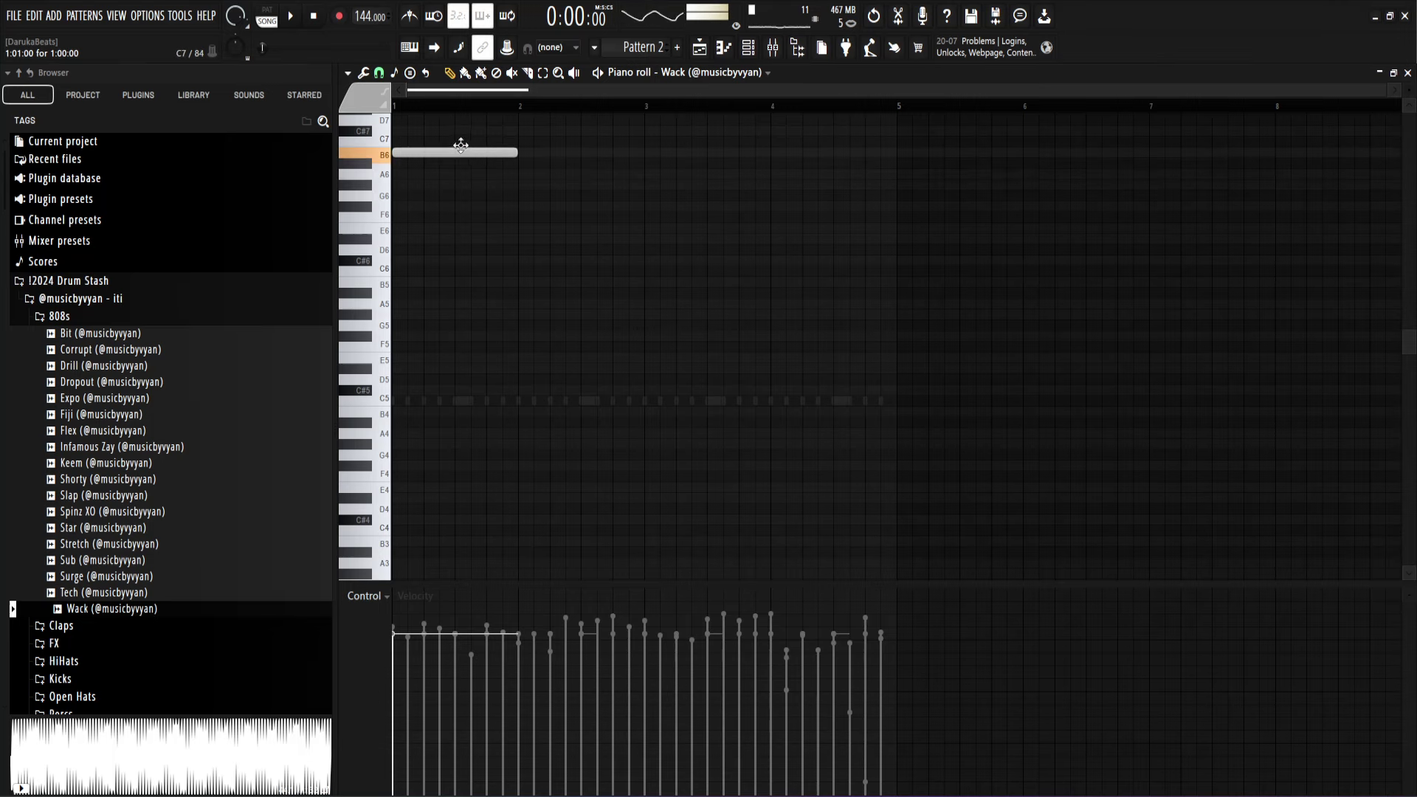
pyautogui.press('space')
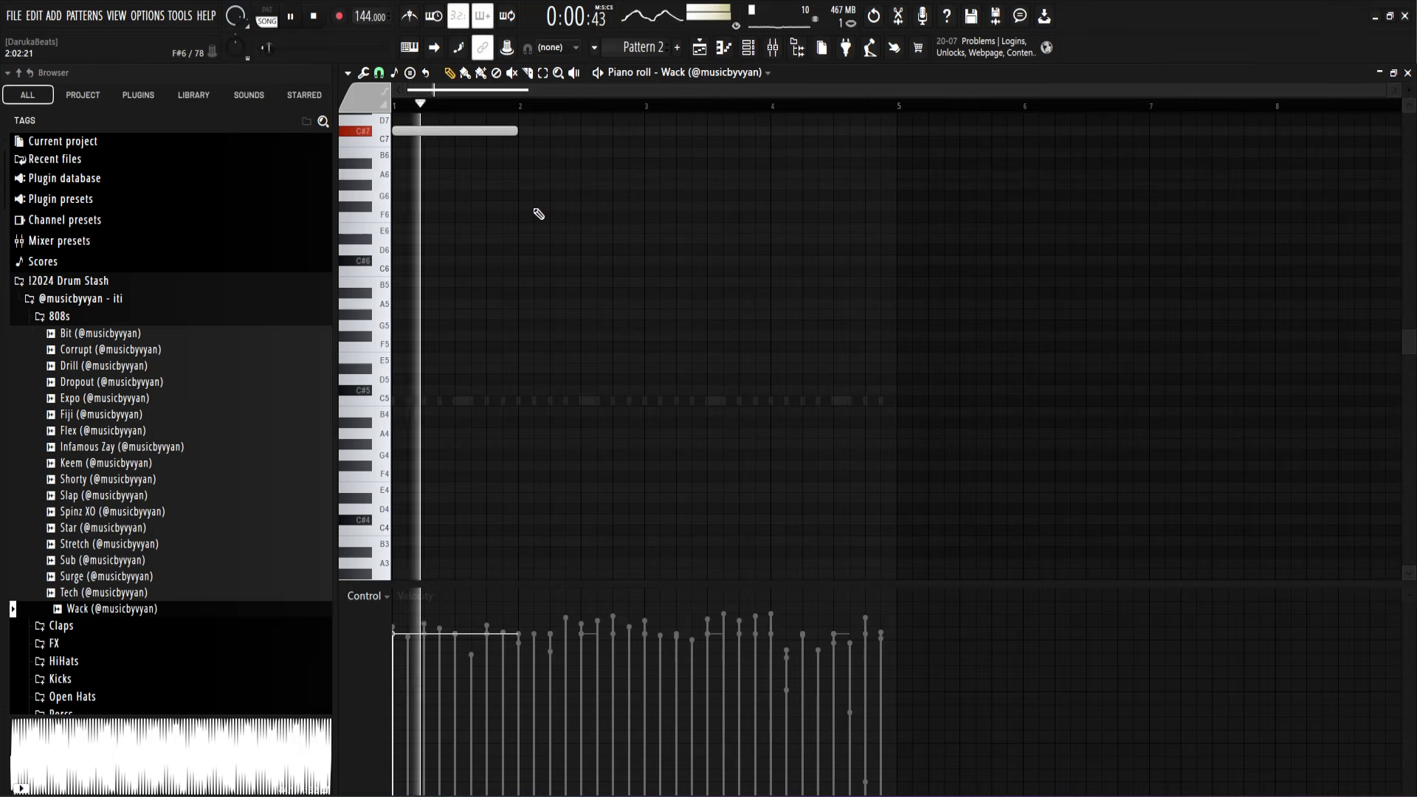
pyautogui.hotkey('ctrl', 'Down')
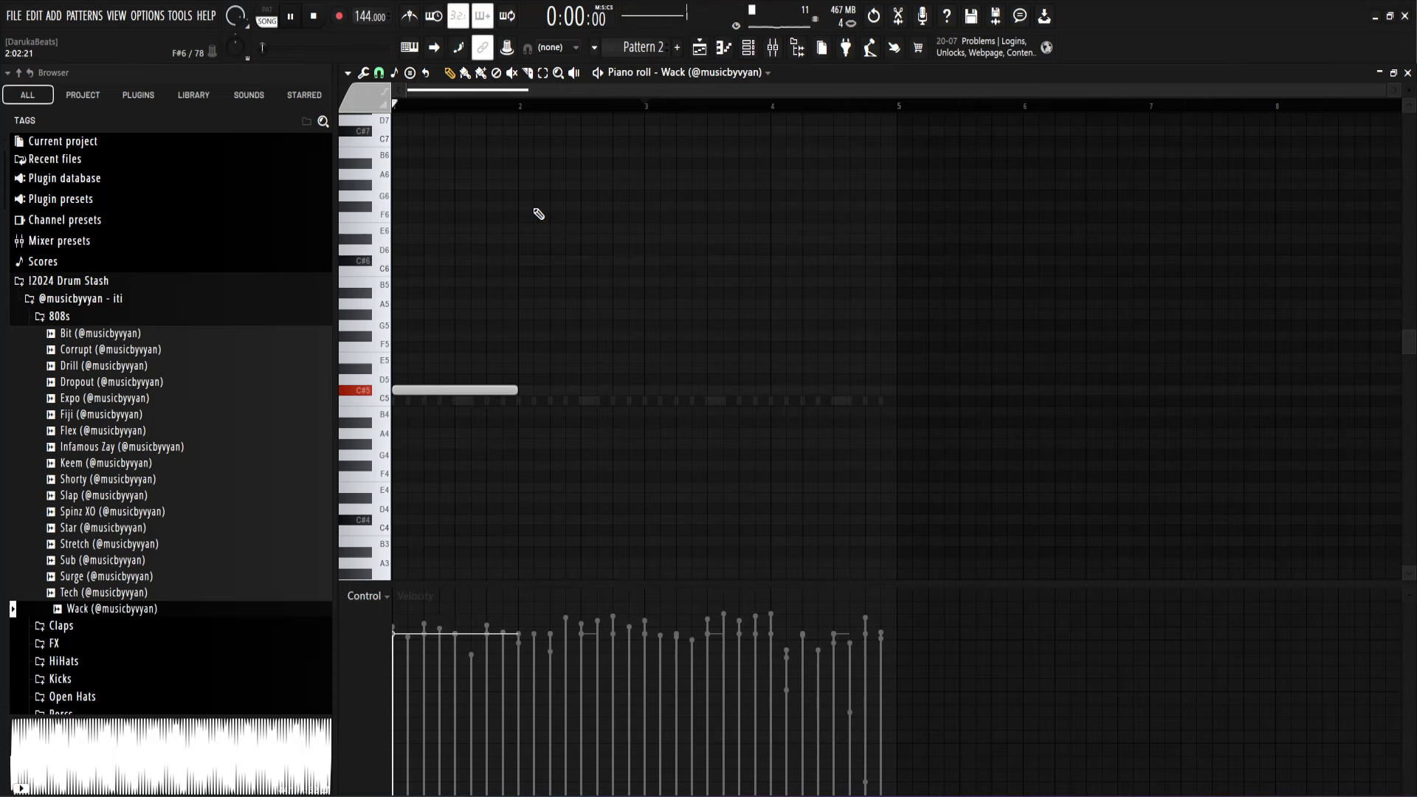
pyautogui.press('space')
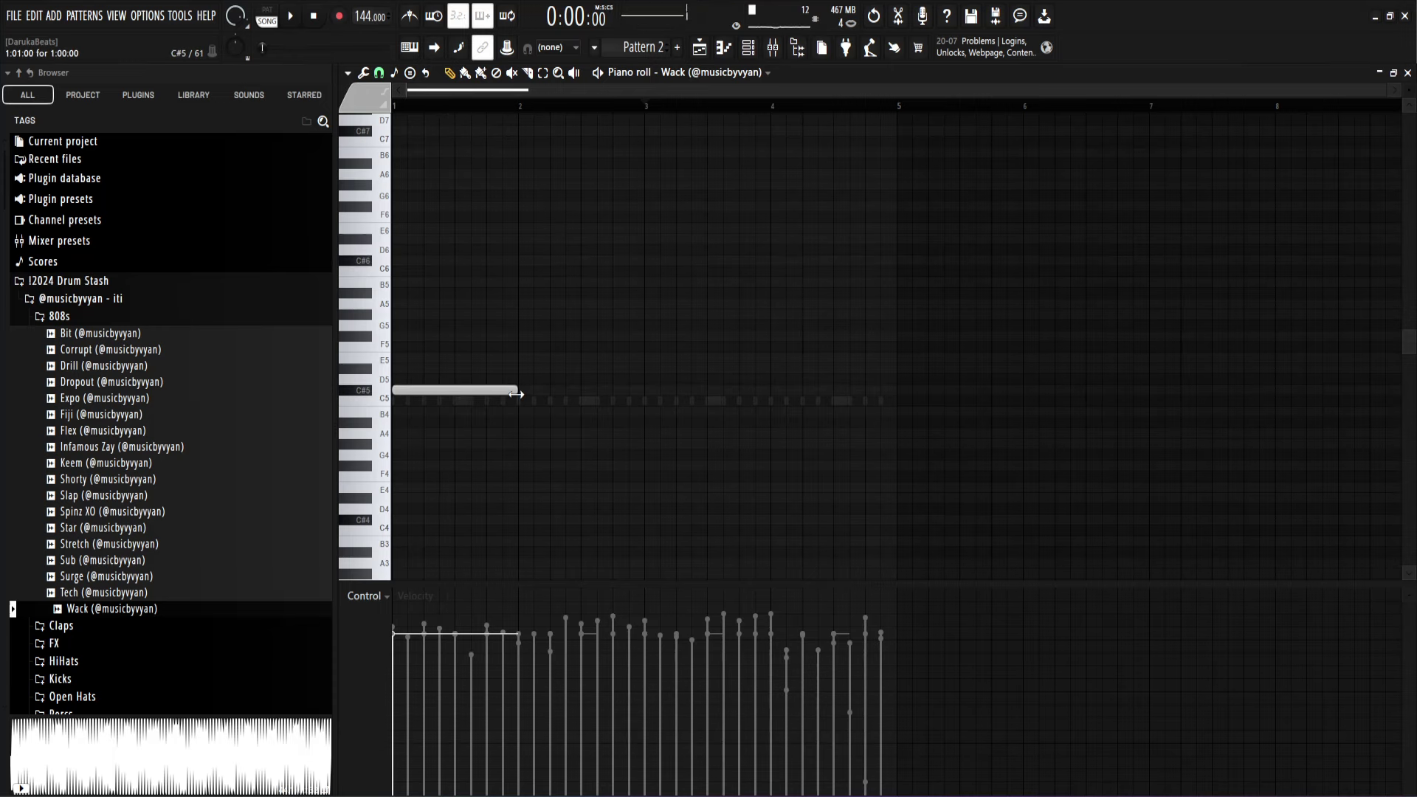
# Step: Slice the one-bar C#5 note at 1:13:00 and play the pattern
pyautogui.press('space')
pyautogui.press('space')
pyautogui.scroll(3, 411, 436)
pyautogui.keyDown('ctrl'); pyautogui.scroll(2, 436, 414); pyautogui.keyUp('ctrl')
pyautogui.scroll(-2, 427, 417)
pyautogui.press('space')
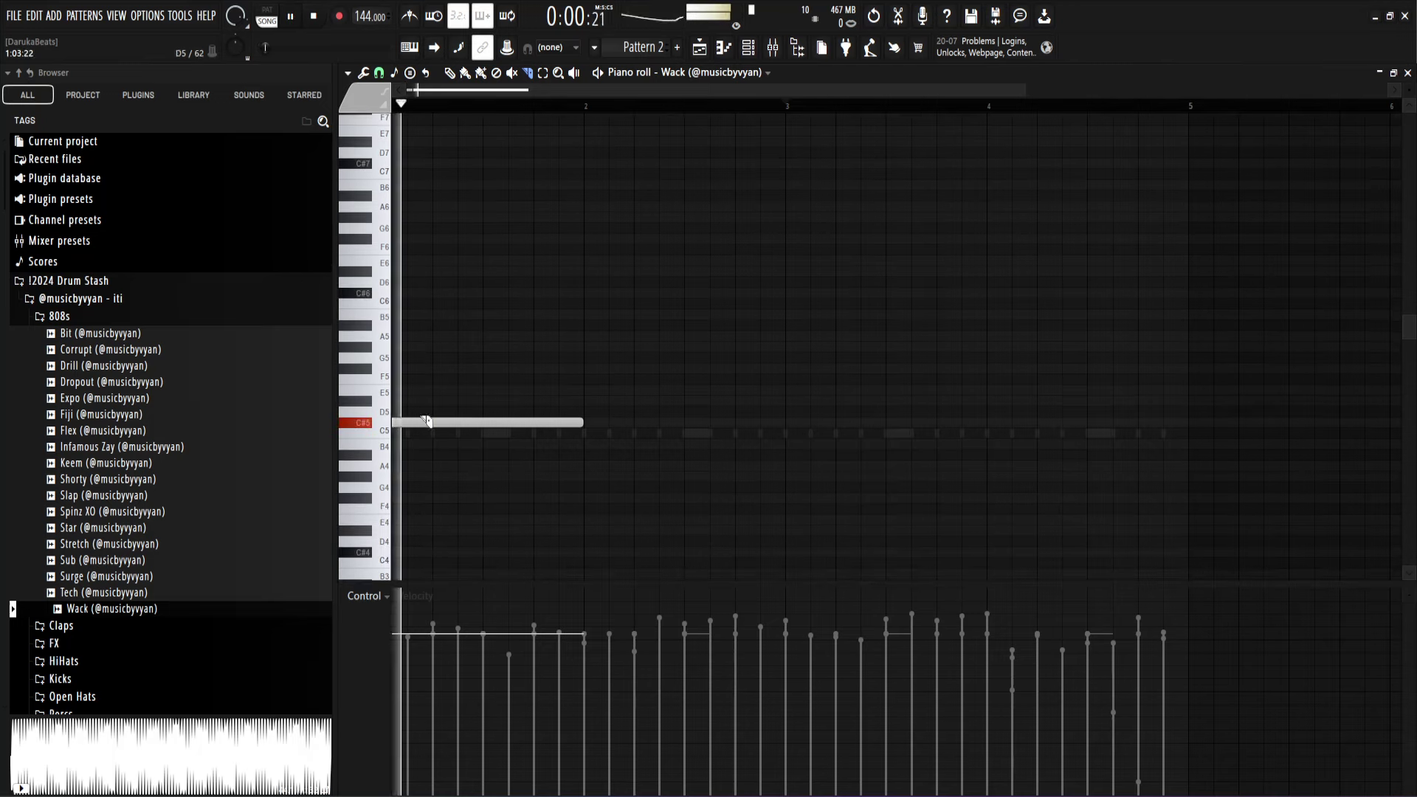
pyautogui.press('space')
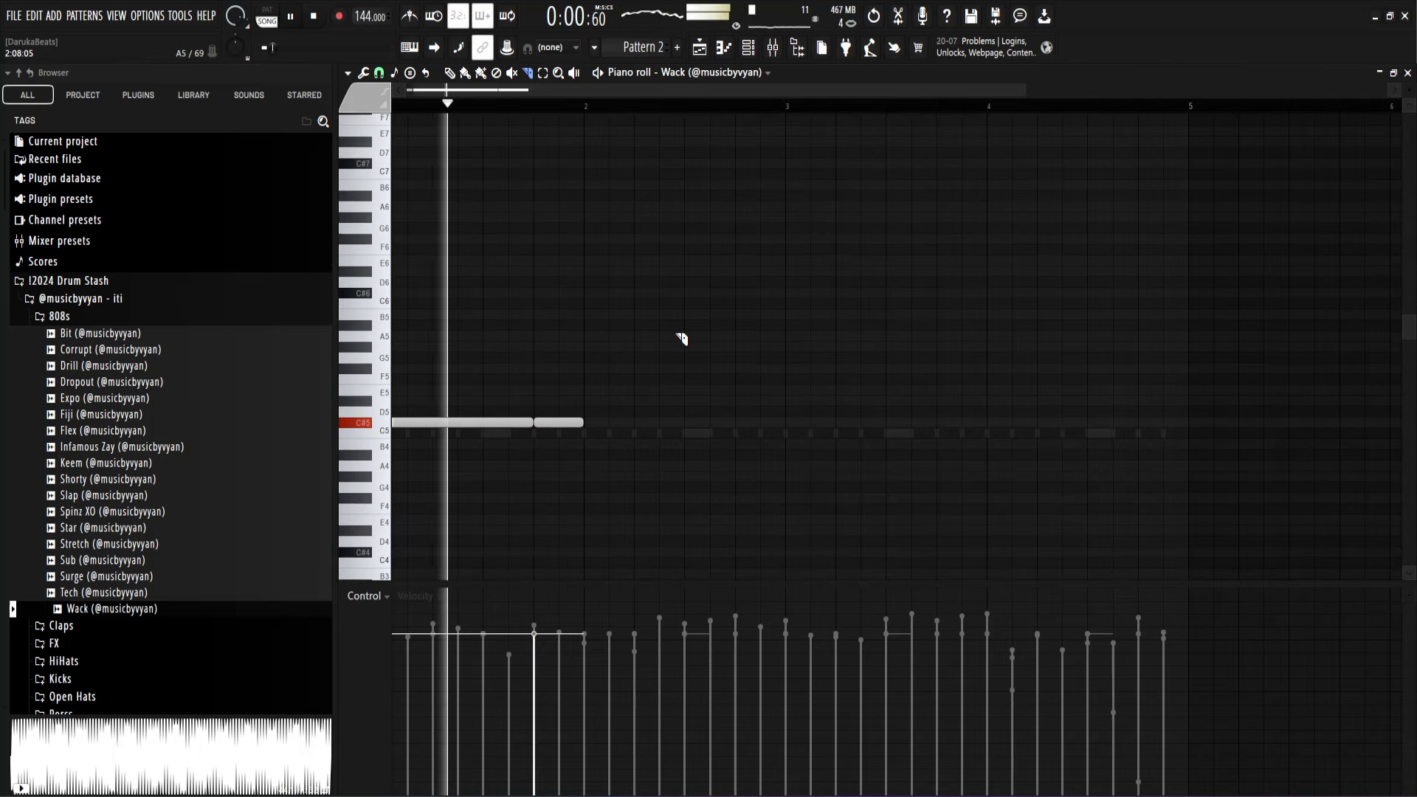
pyautogui.press('space')
# Step: Check the Wack 808's root note in its channel settings and return to the piano roll
pyautogui.click(749, 51)
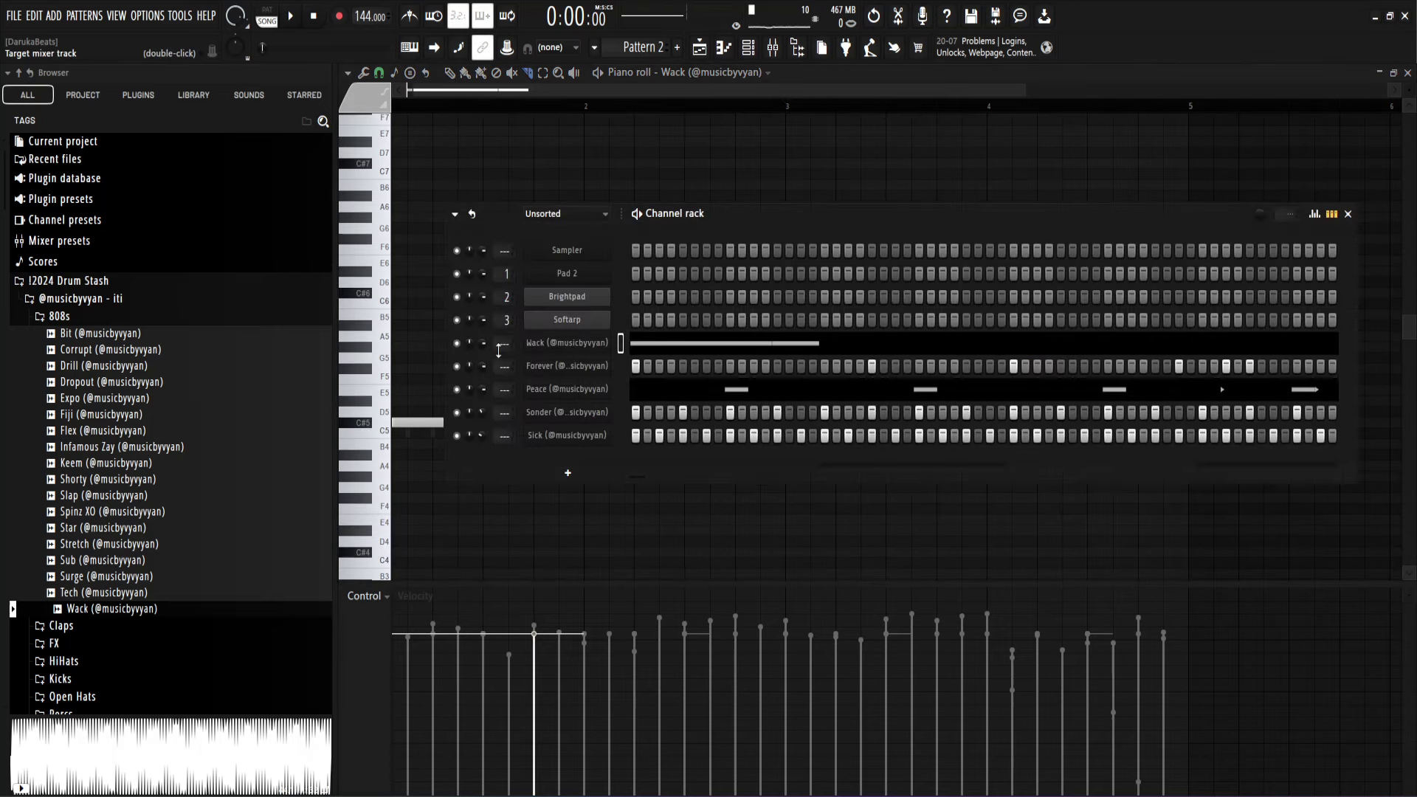
pyautogui.click(582, 343)
pyautogui.click(595, 167)
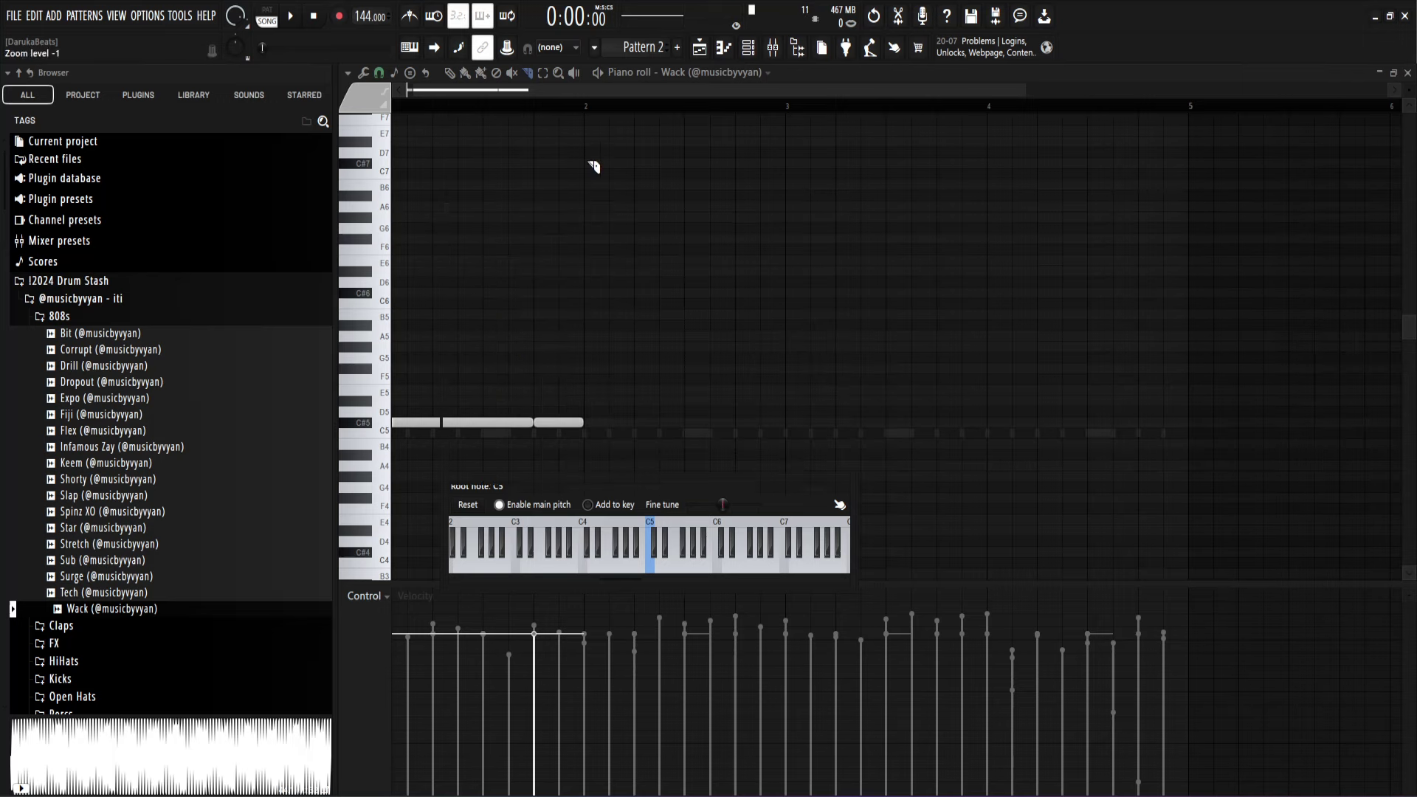
# Step: Split the short C#5 note at 1:15:00 and add a two-step G#4 note beneath it
pyautogui.press('space')
pyautogui.click(570, 424)
pyautogui.press('space')
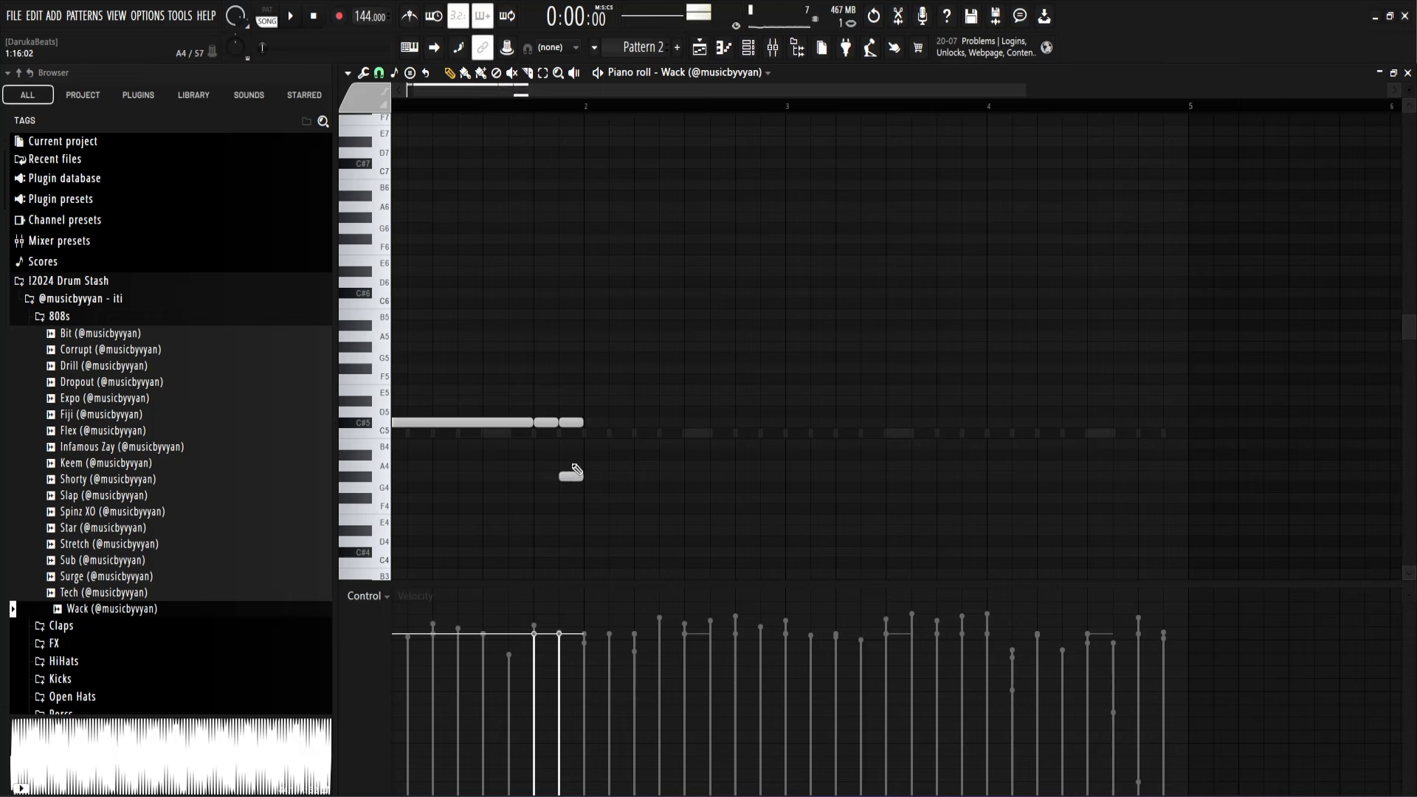
# Step: Try the added note at 1:15:00 as a slide note at G#5 and G#6, and turn its slide off
pyautogui.press('space')
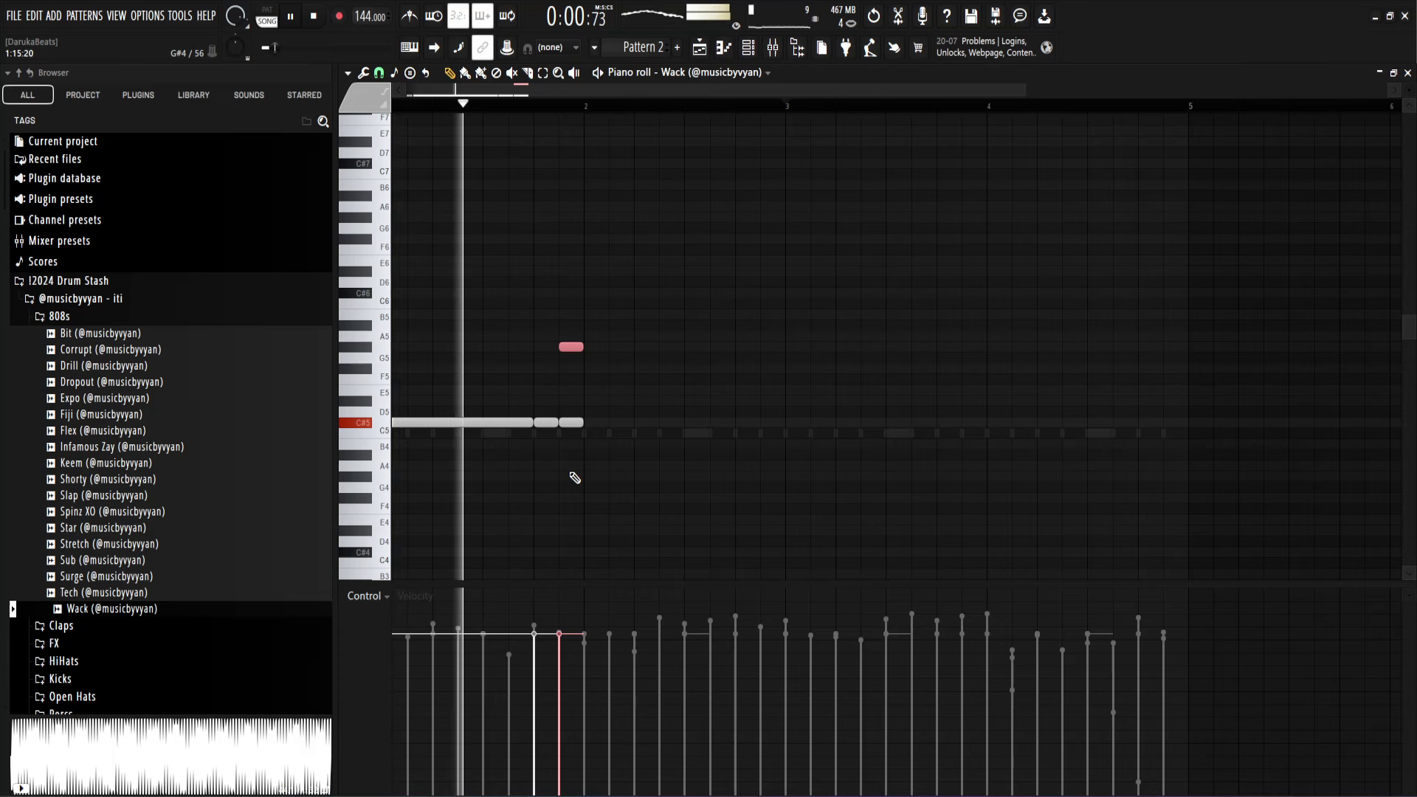
pyautogui.press('space')
pyautogui.press('space')
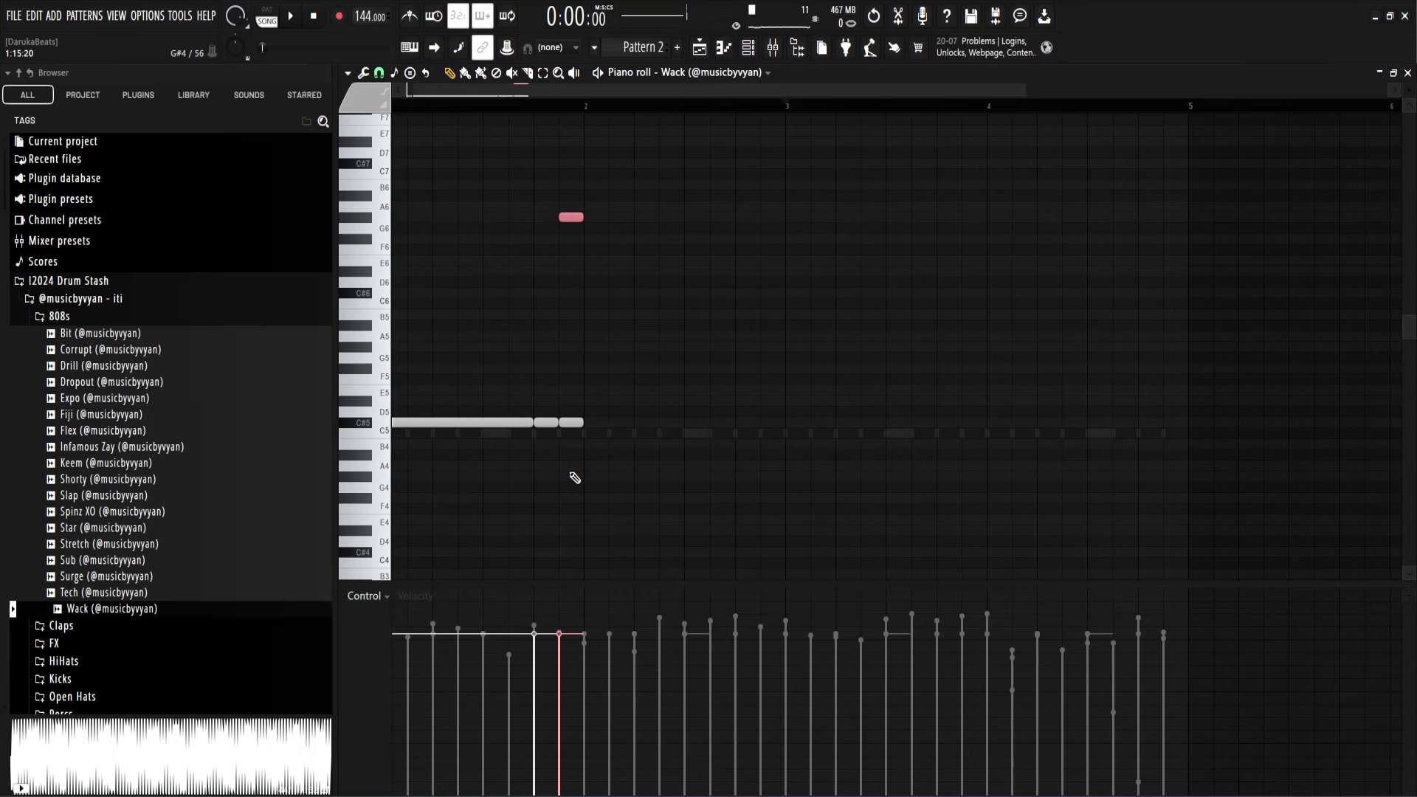
pyautogui.doubleClick(567, 218)
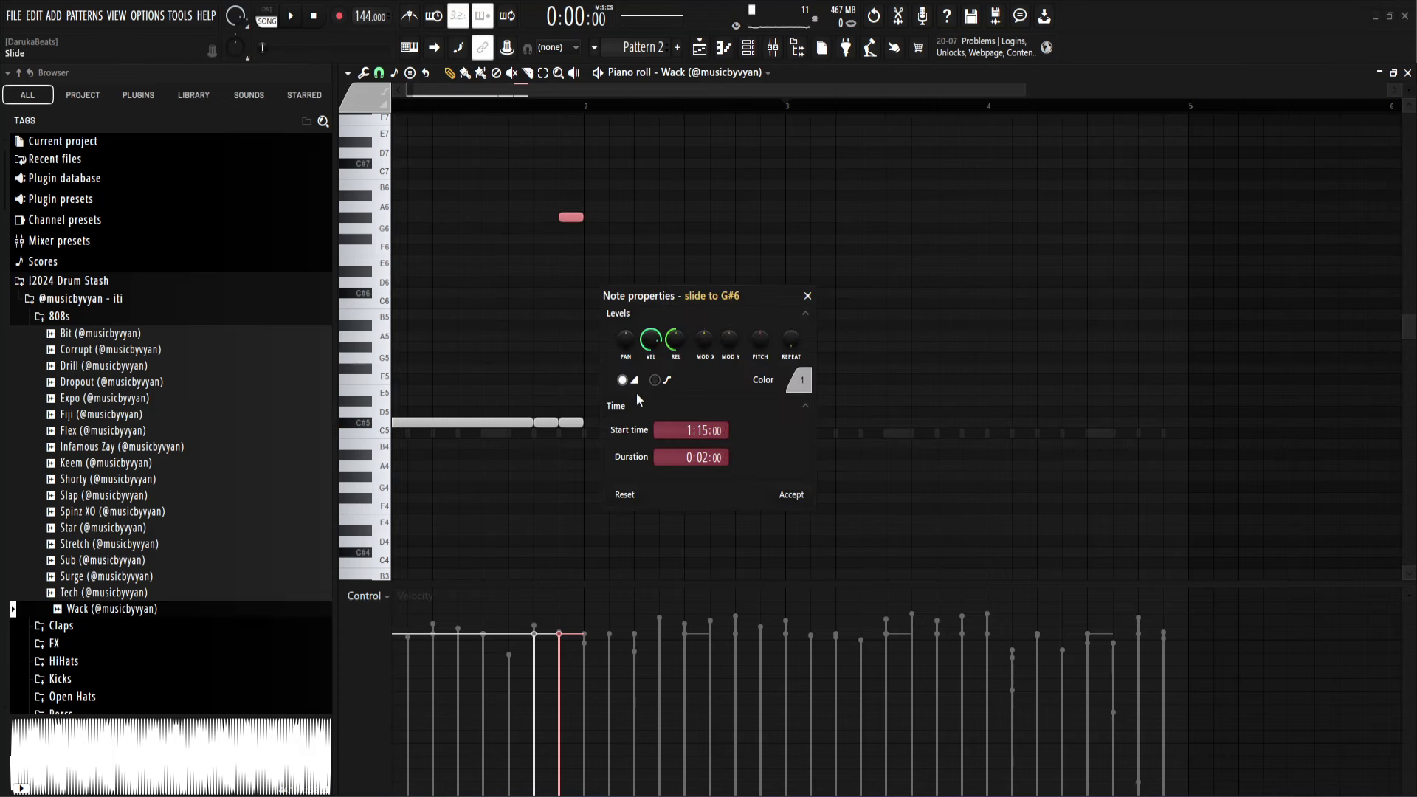
pyautogui.click(791, 495)
pyautogui.press('space')
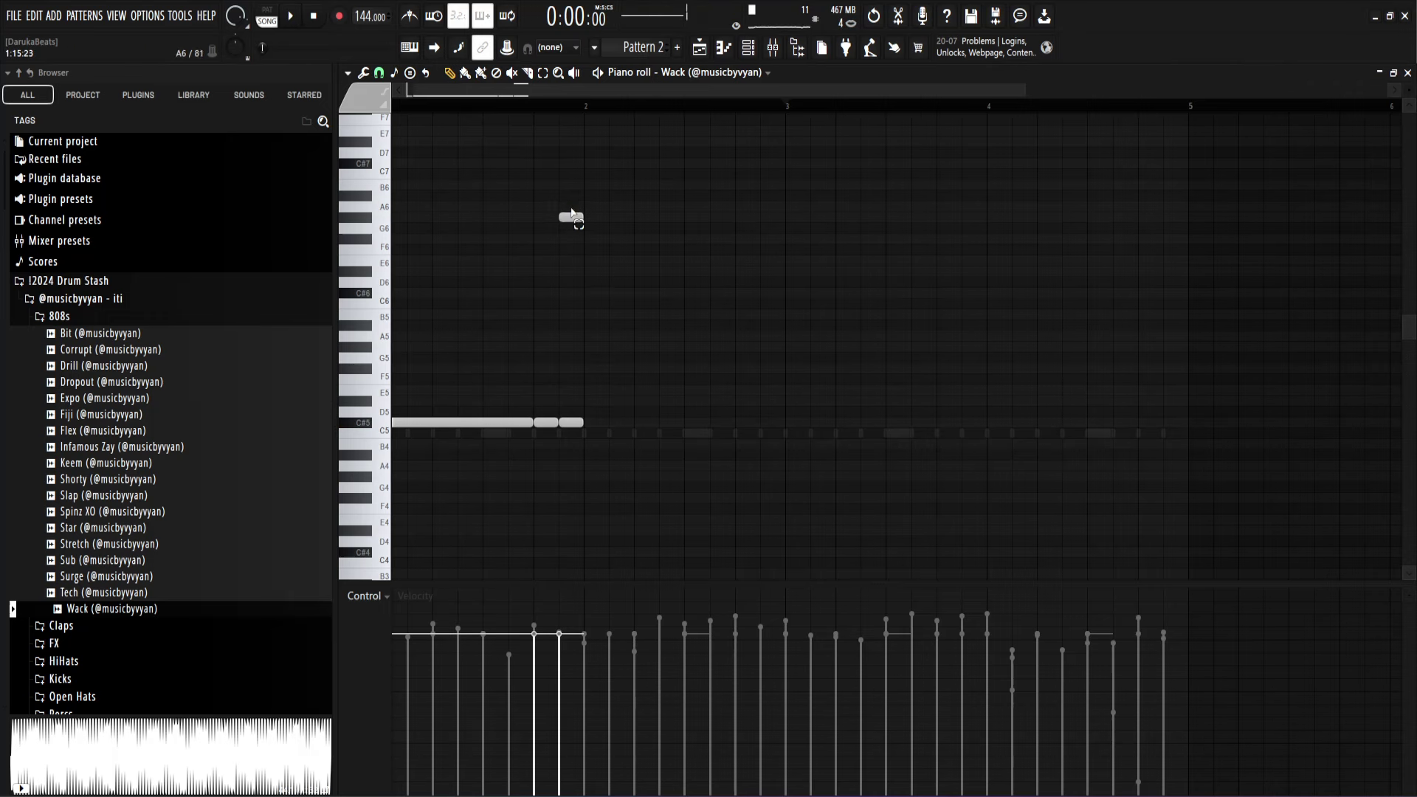
# Step: Lower the added 1:15:00 note to G#4, and place a two-step C#6 note at 2:03:00 and an F#5 note at 2:05:00
pyautogui.keyDown('ctrl'); pyautogui.click(575, 238); pyautogui.keyUp('ctrl')
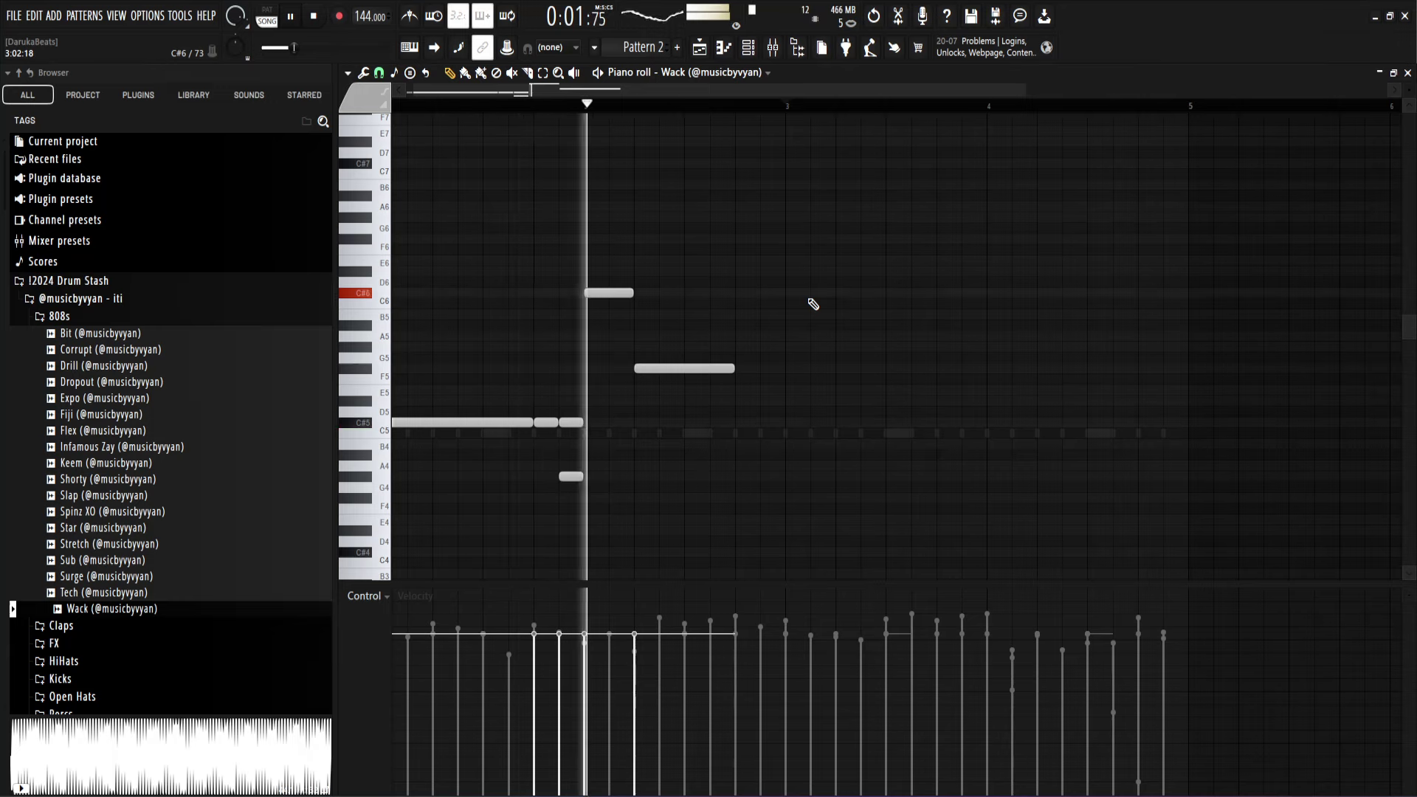
pyautogui.moveTo(591, 295); pyautogui.dragTo(640, 302)
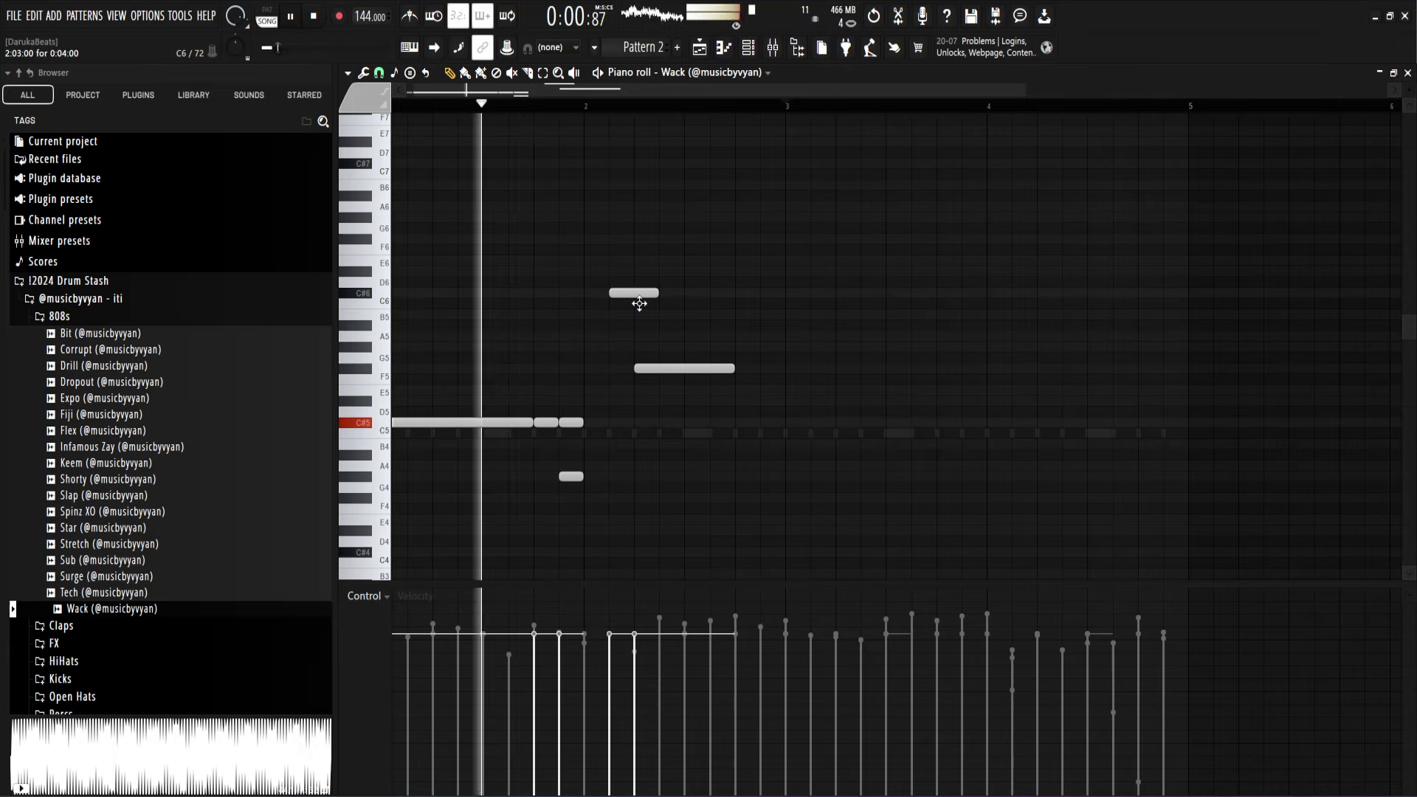
pyautogui.press('space')
pyautogui.press('space')
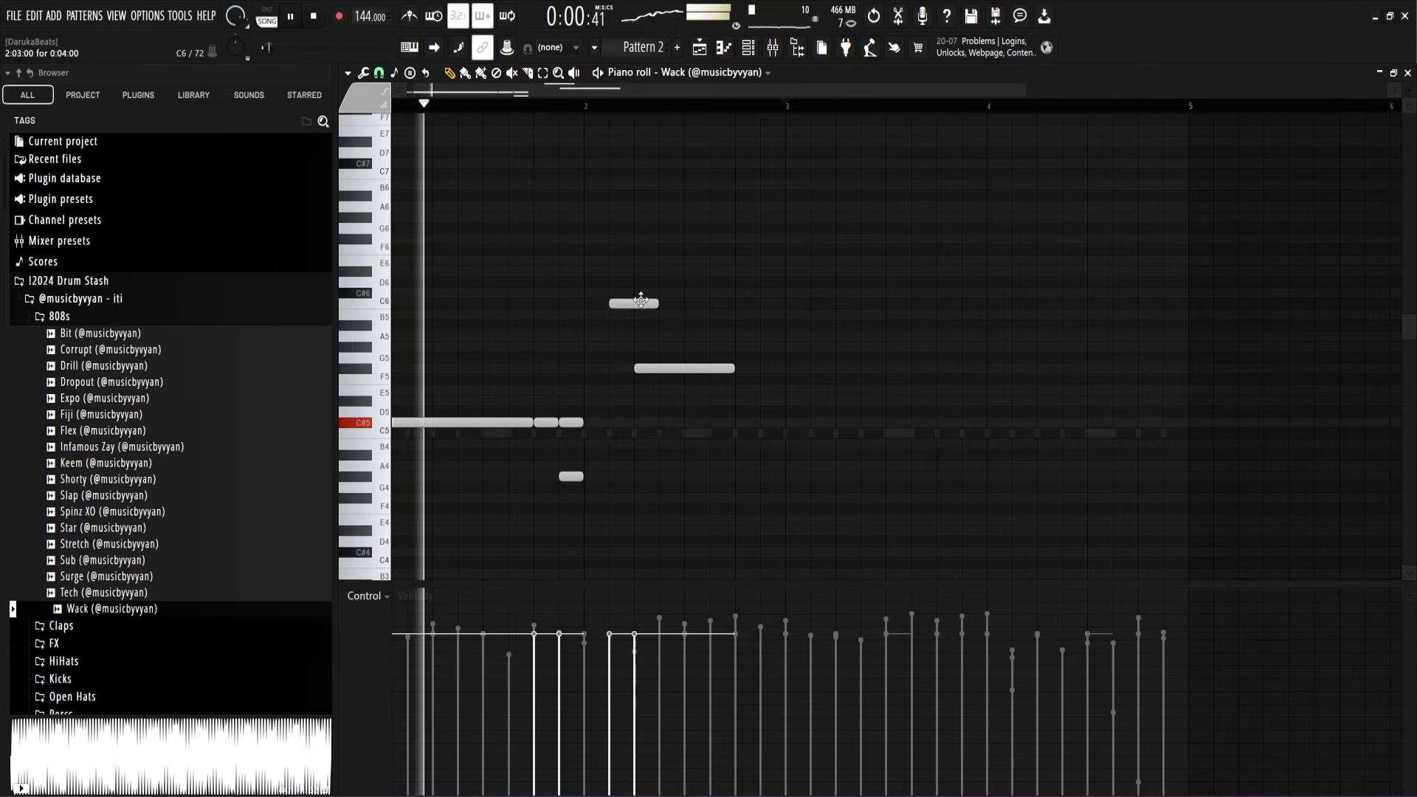
pyautogui.moveTo(643, 300)
pyautogui.mouseDown()
pyautogui.moveTo(642, 286)
pyautogui.moveTo(634, 295)
pyautogui.mouseUp()
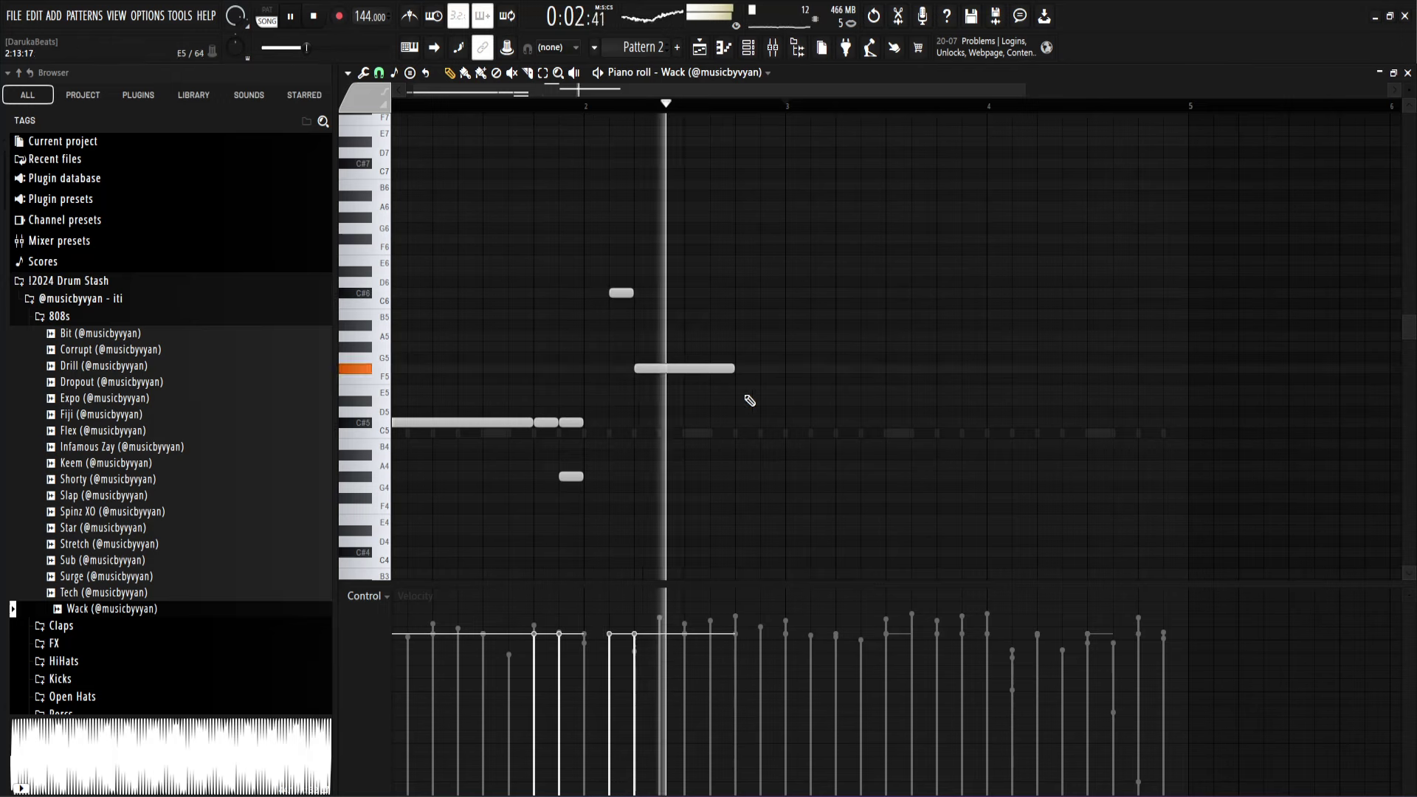
# Step: Shorten the F#5 note at 2:05:00 to six steps and transpose the whole 808 line up two octaves
pyautogui.press('space')
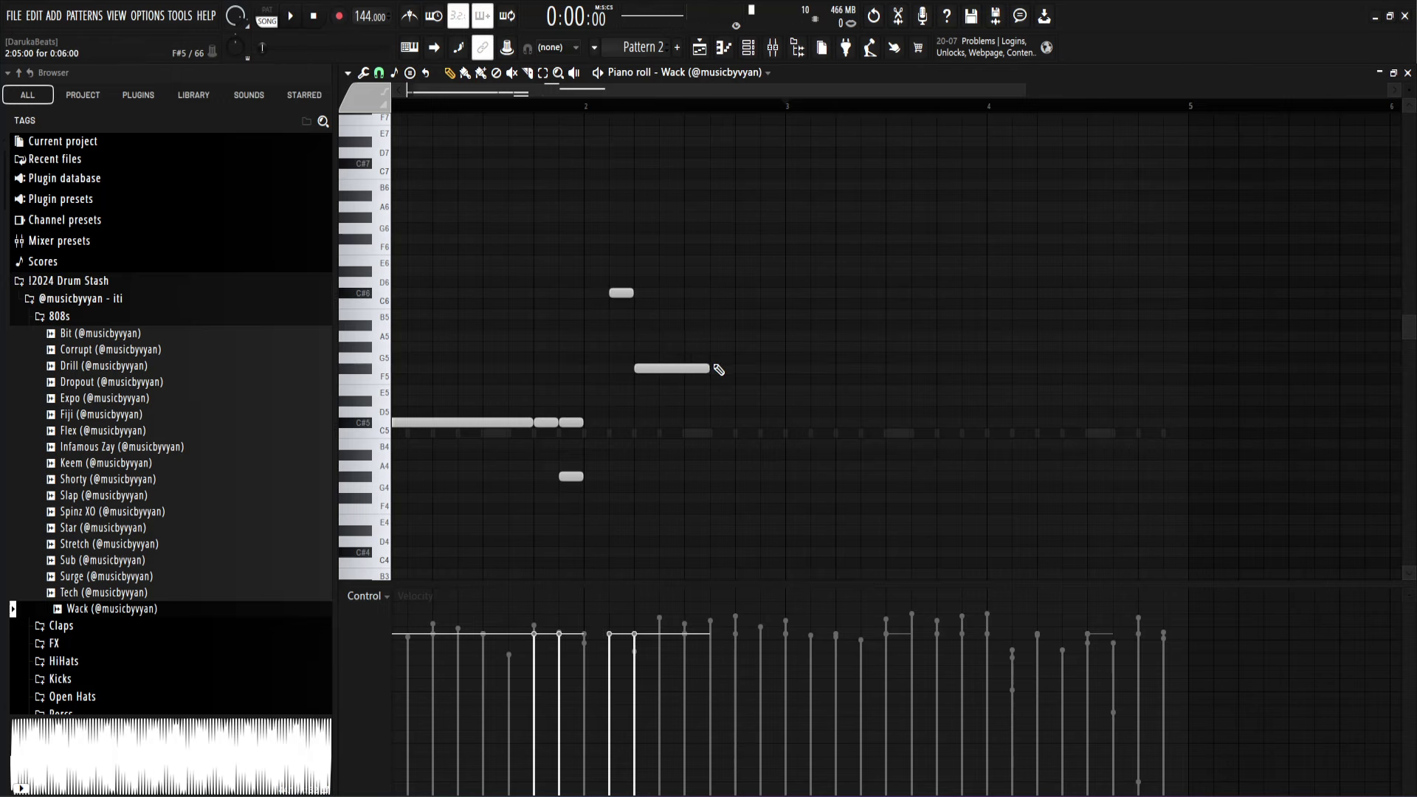
pyautogui.hotkey('ctrl', 'Up')
pyautogui.press('space')
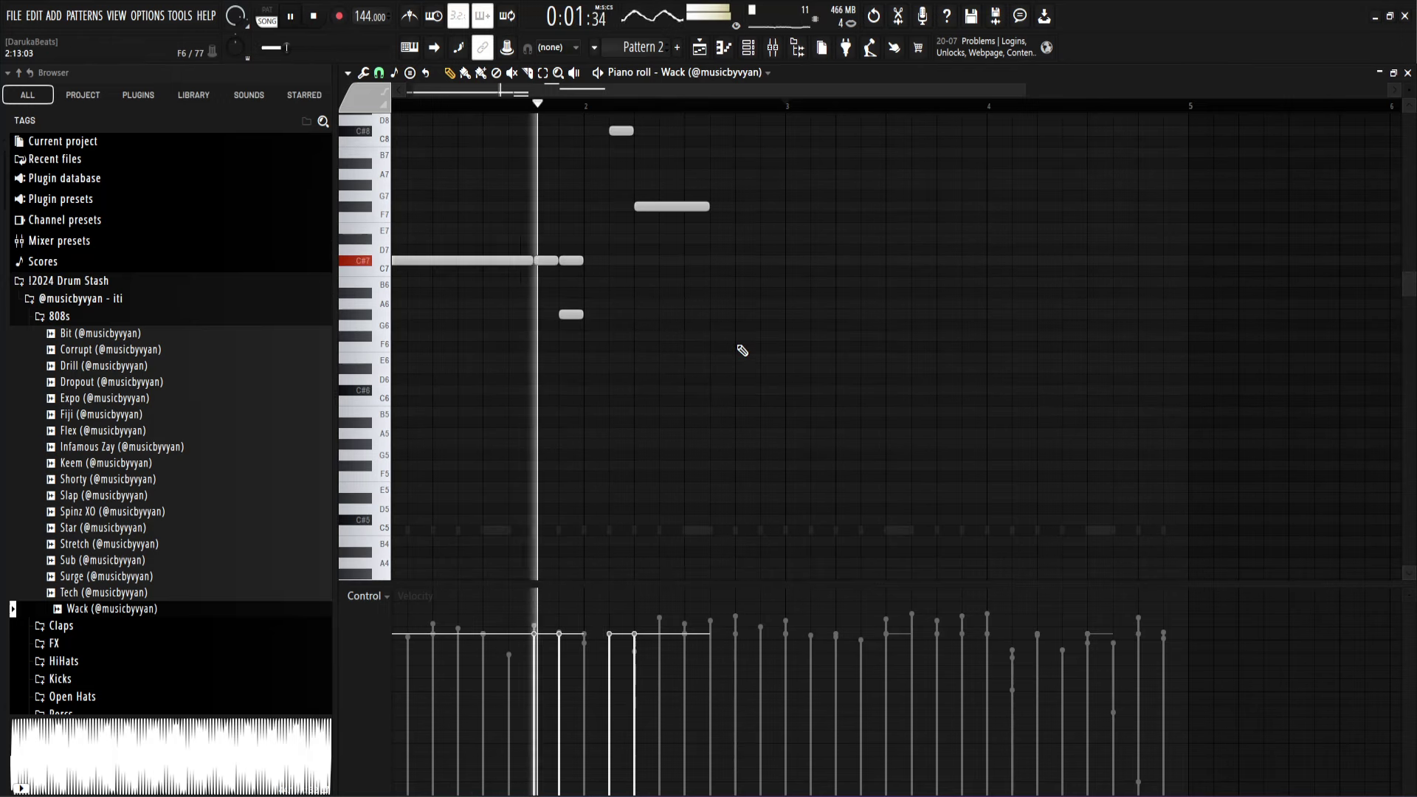
pyautogui.press('space')
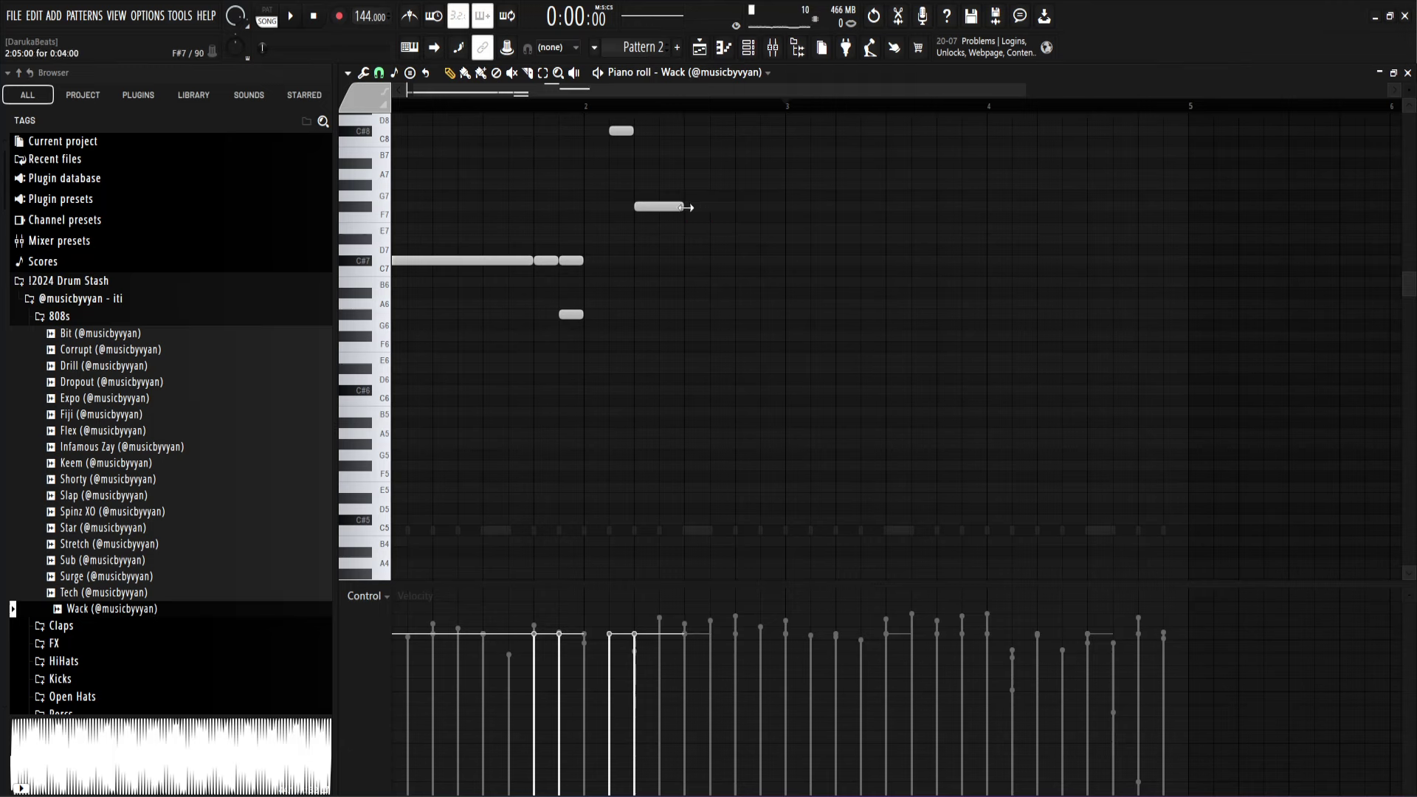
# Step: Add a six-step F#7 note at 2:11:00 and six-step G#7 notes at 3:01:00 and 3:07:00
pyautogui.click(715, 208)
pyautogui.press('space')
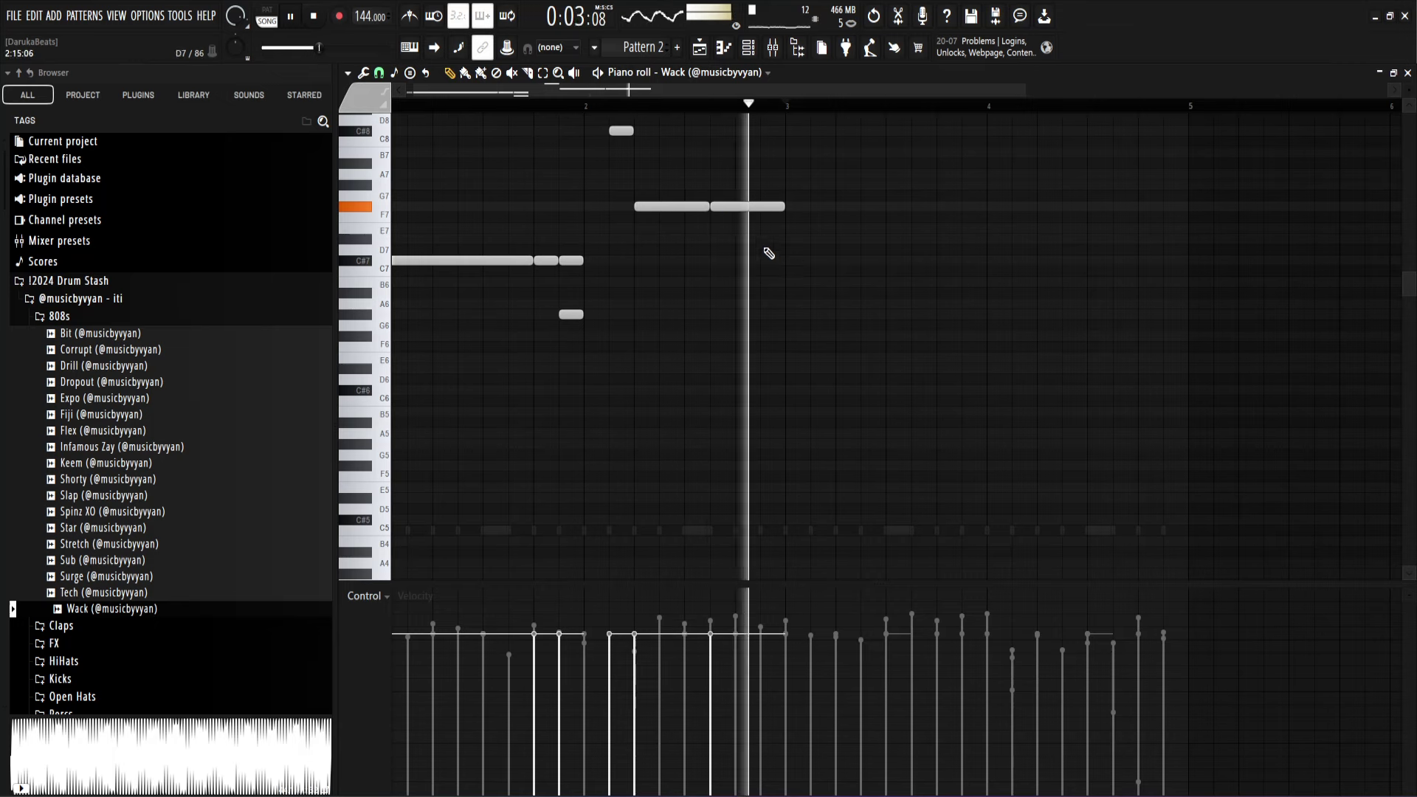
pyautogui.press('space')
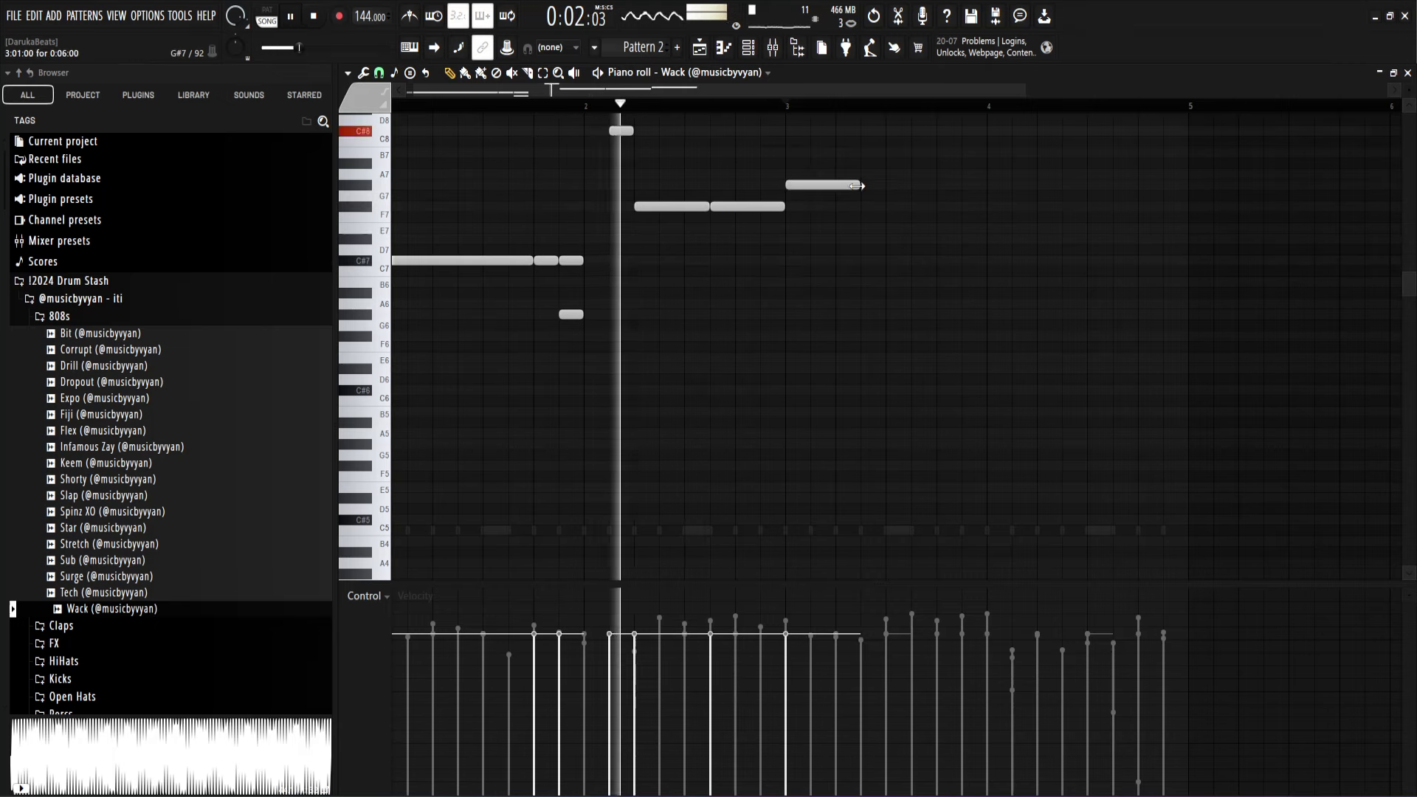
pyautogui.click(870, 187)
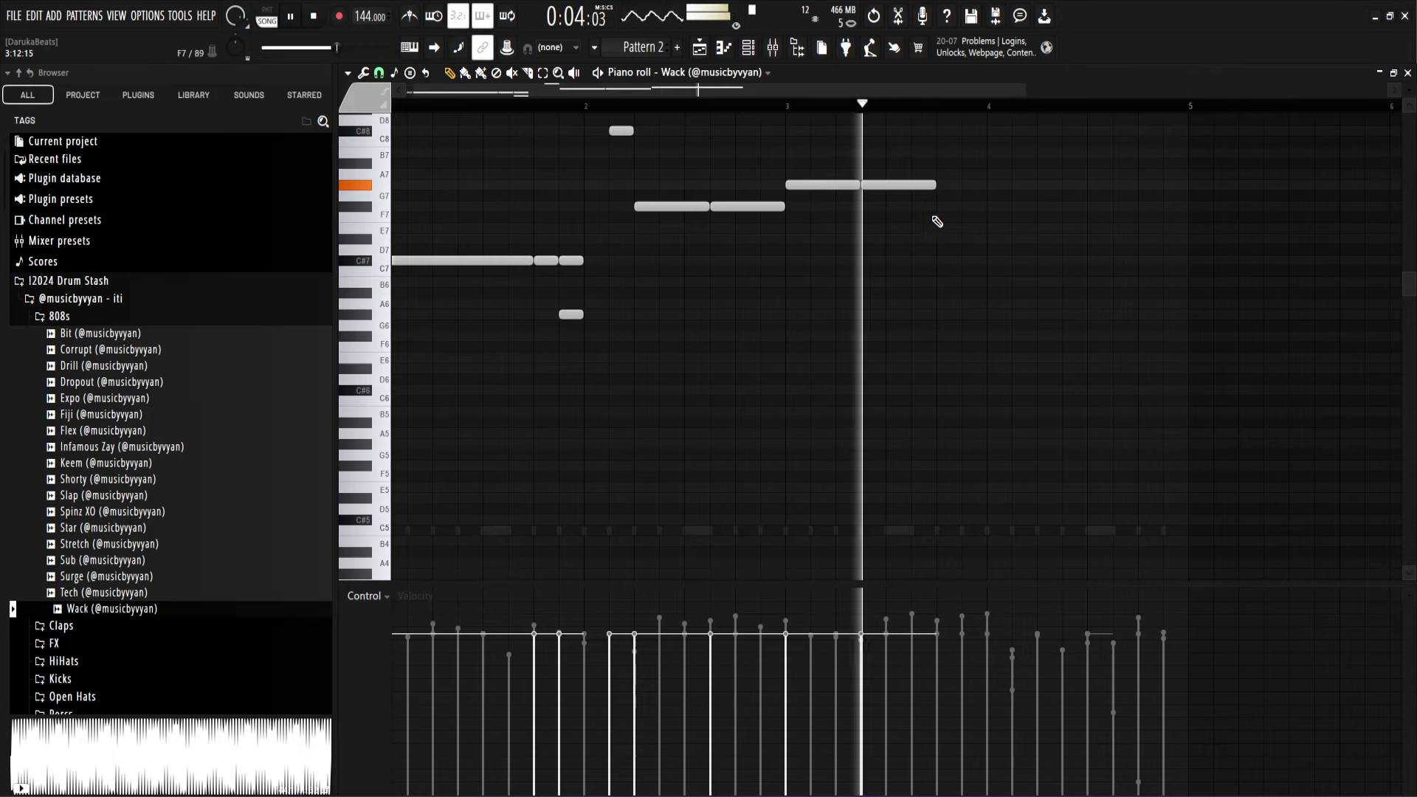
# Step: Add a two-step G#7 note at 3:13:00, a two-step E7 note at 3:15:00 and a ten-step D#7 note at 4:01:00
pyautogui.press('space')
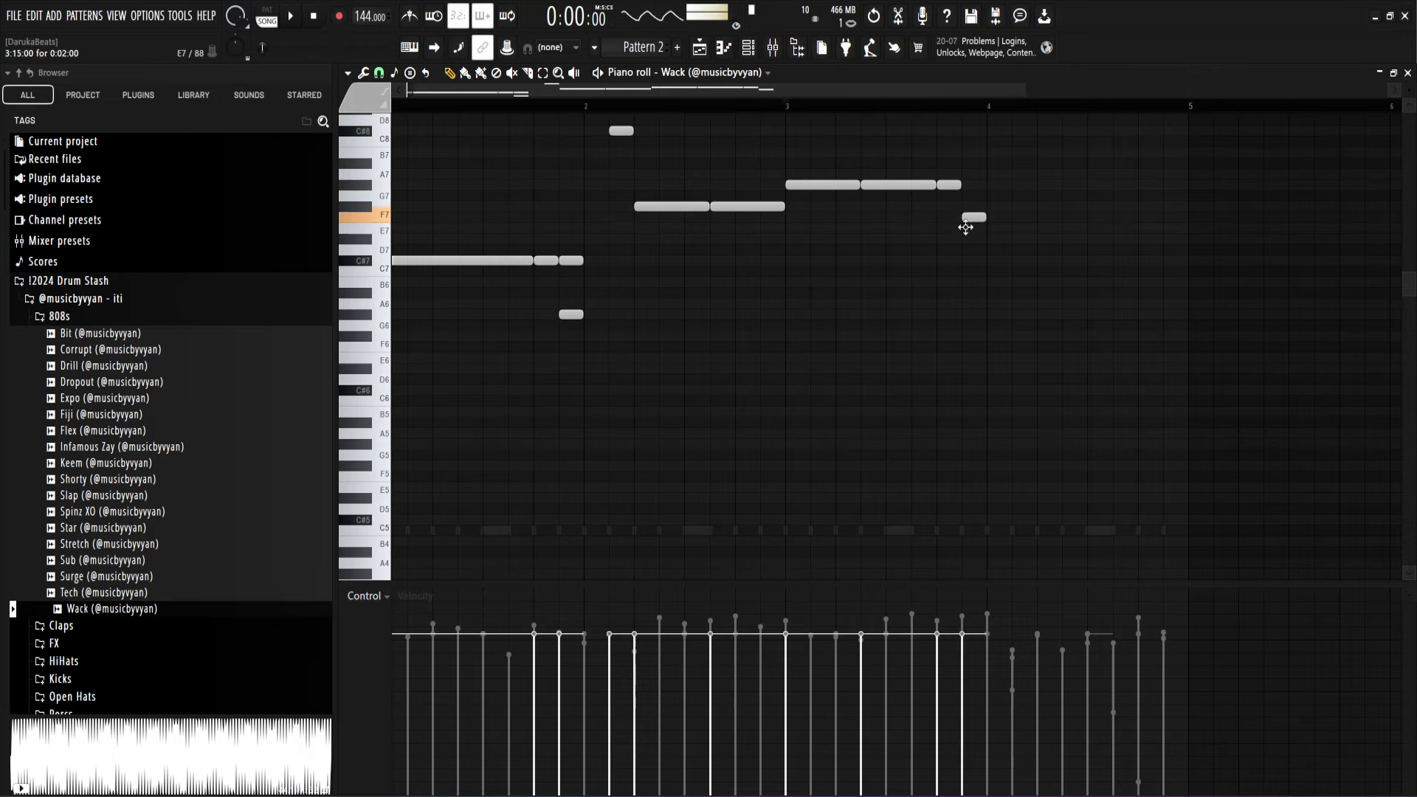
pyautogui.press('space')
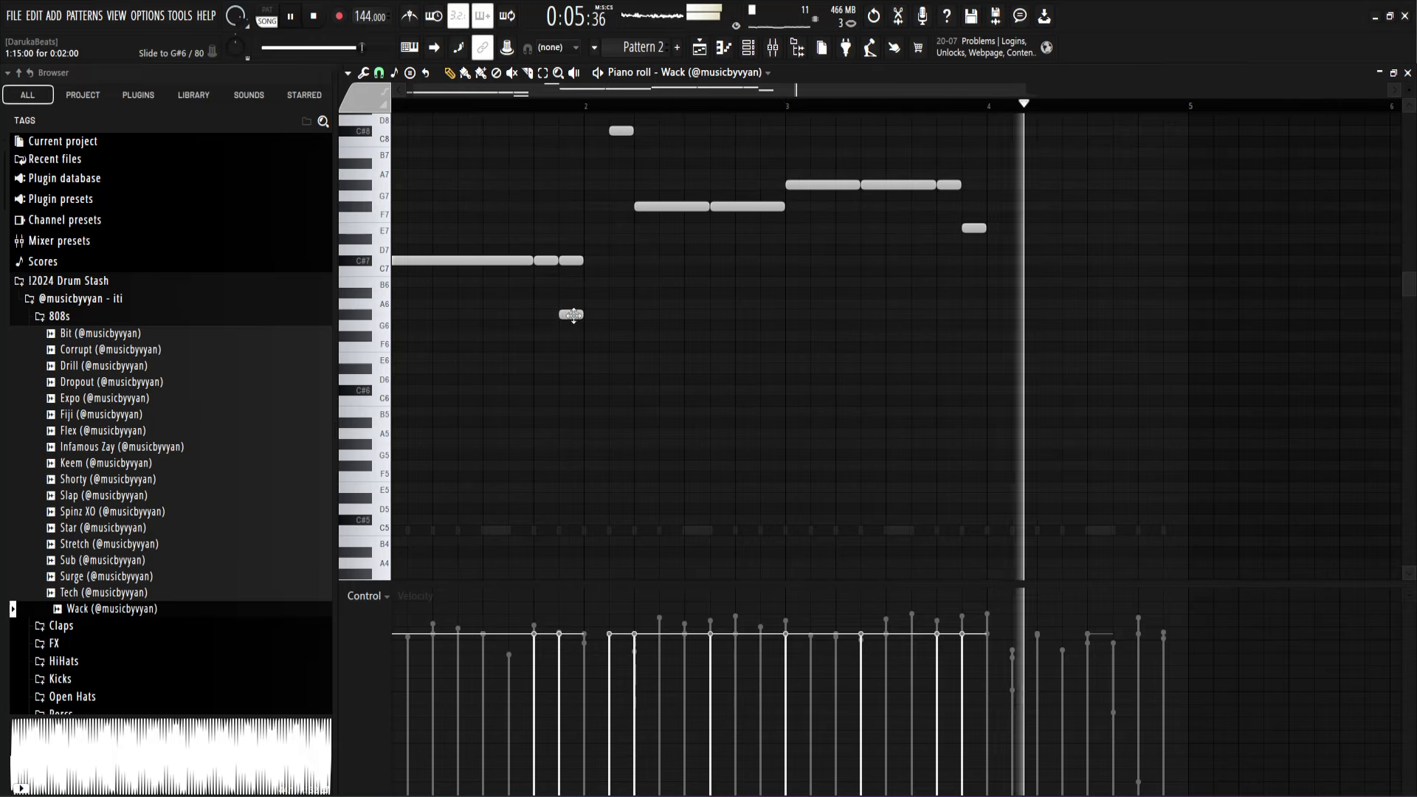
pyautogui.press('space')
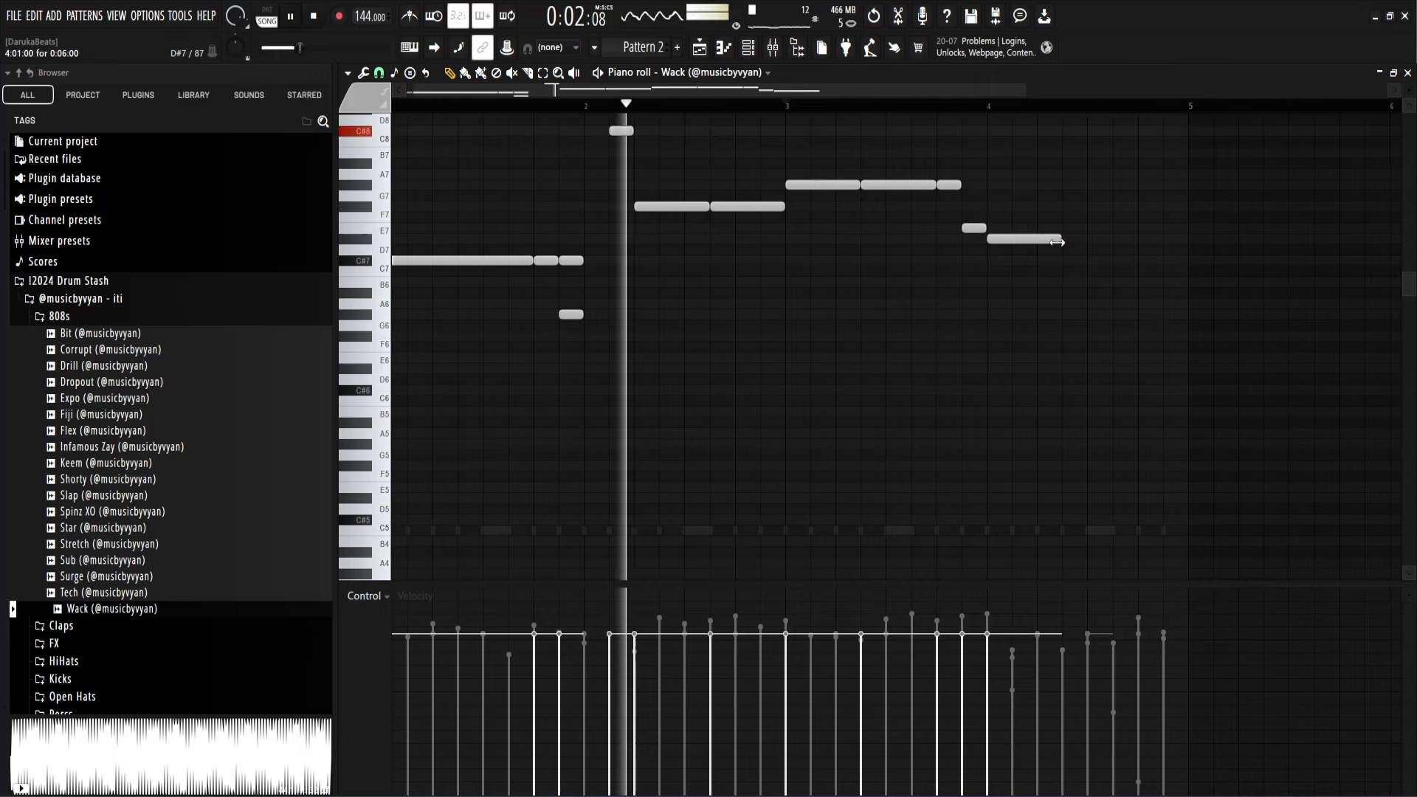
pyautogui.moveTo(1057, 242); pyautogui.dragTo(1111, 240)
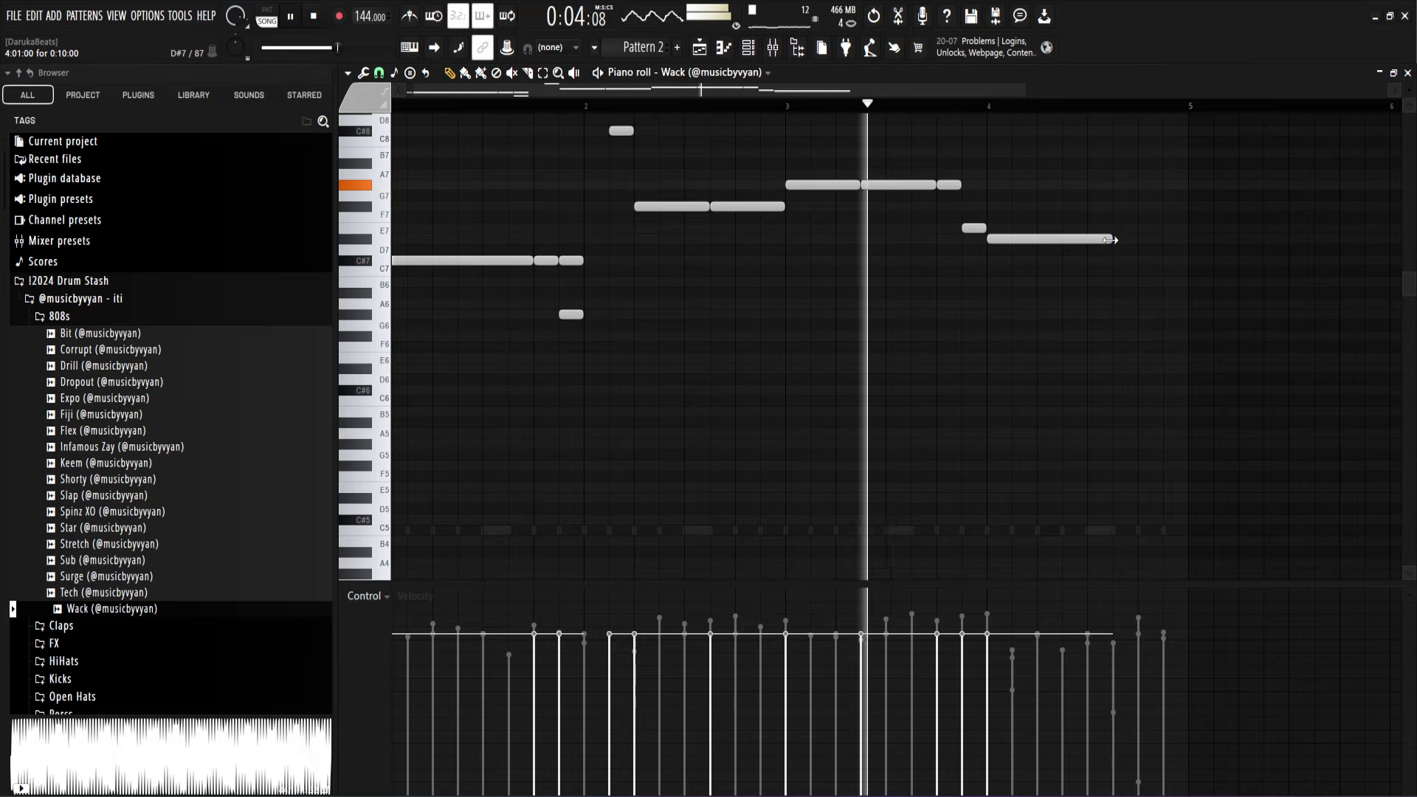
pyautogui.press('space')
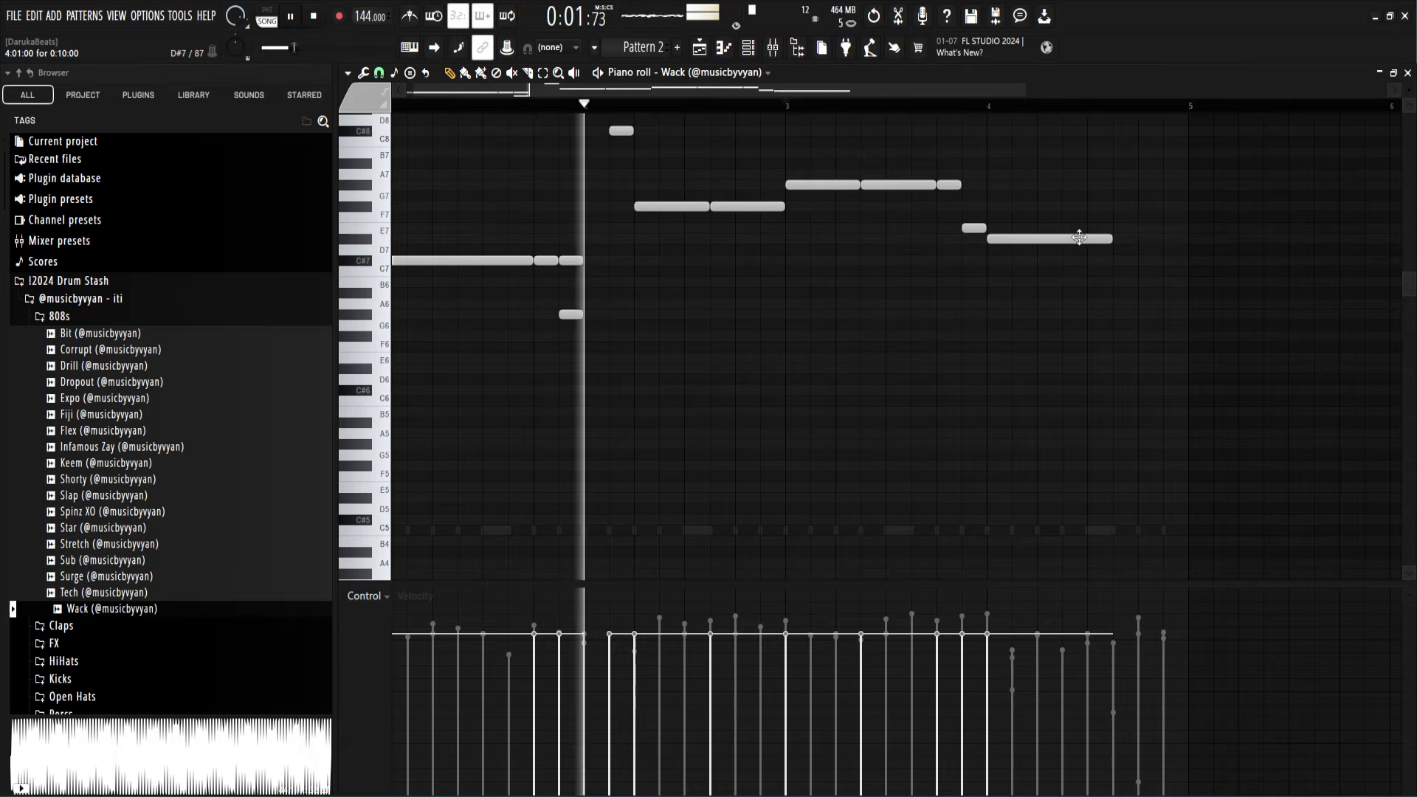
# Step: Lengthen the E7 note at 3:15:00 to four steps and shift the ten-step D#7 note to 4:03:00
pyautogui.moveTo(985, 228); pyautogui.dragTo(1011, 228)
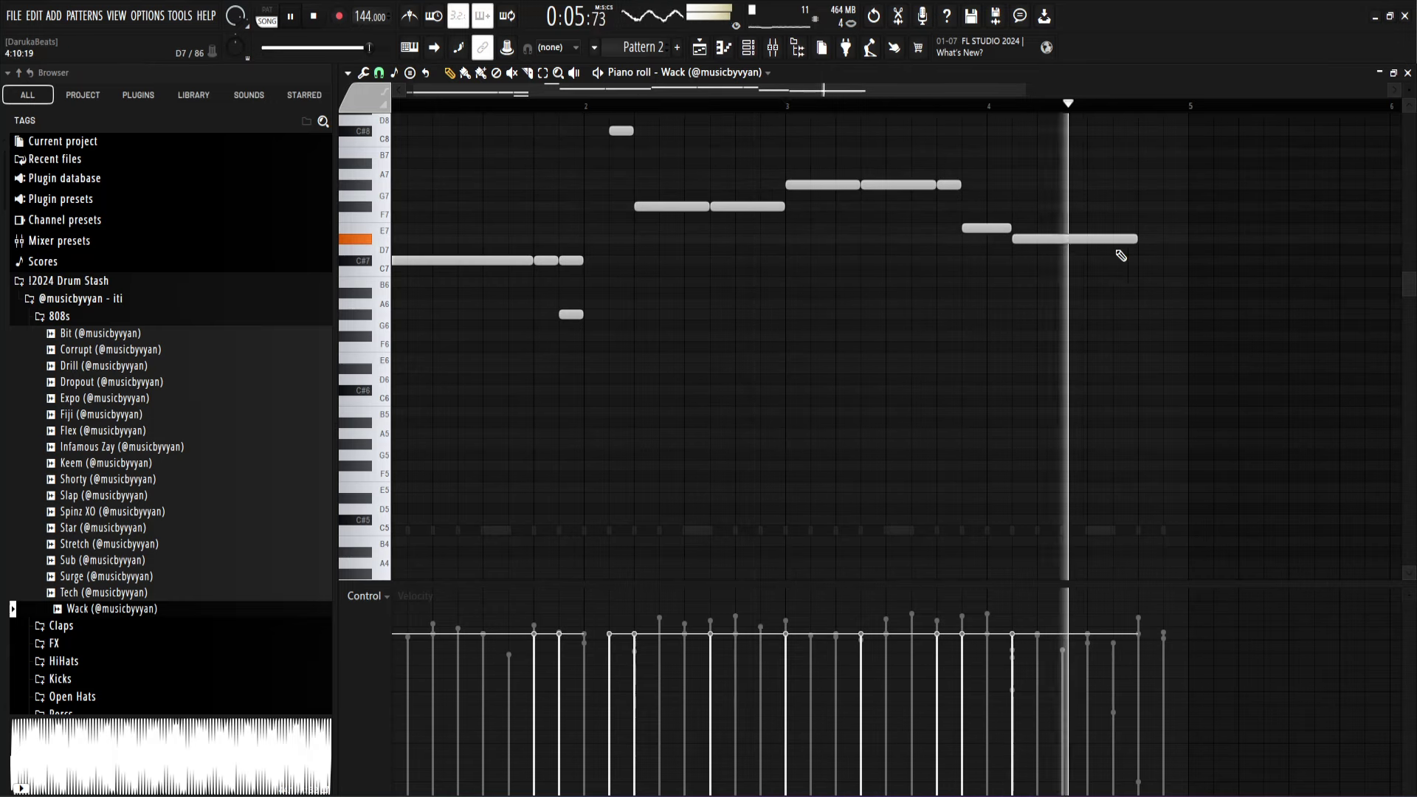
pyautogui.press('space')
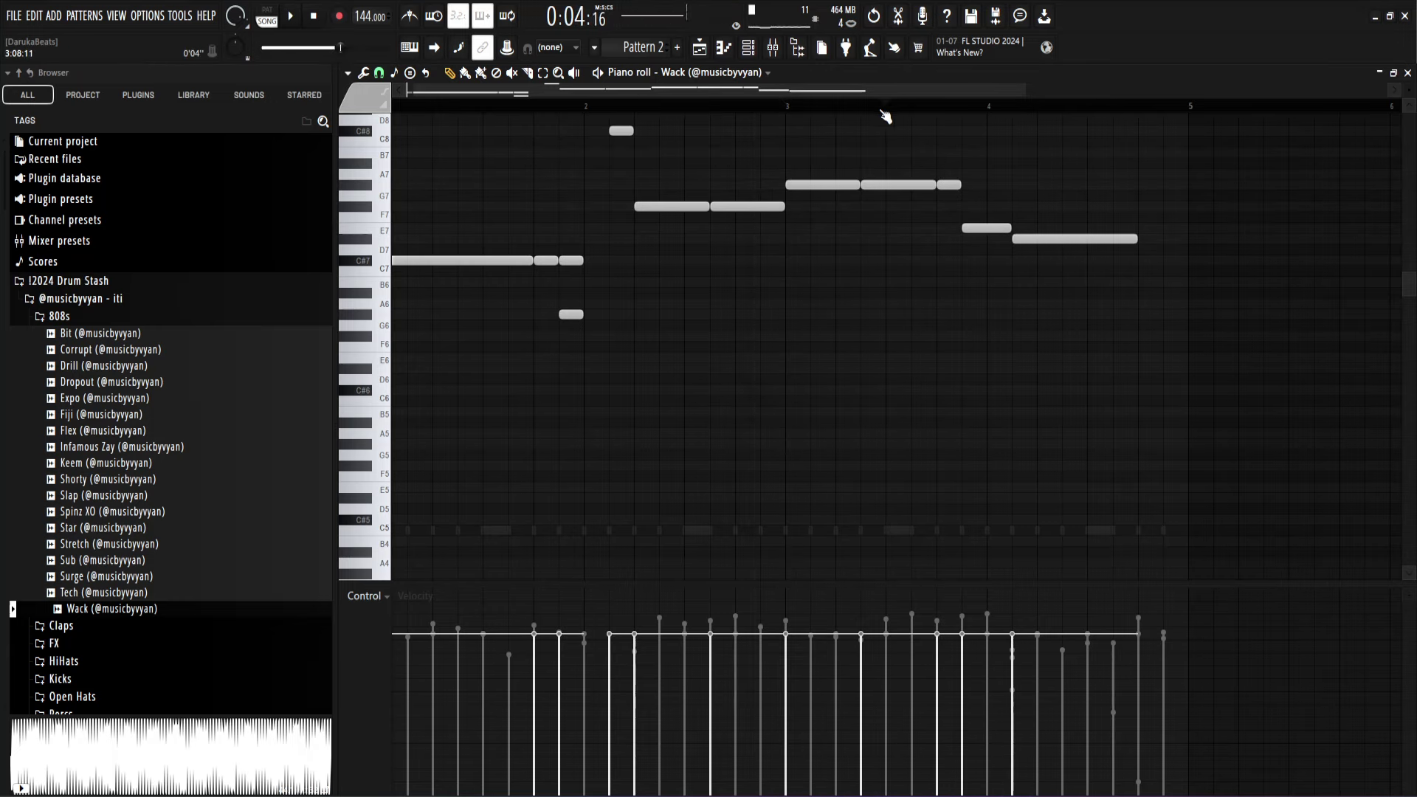
pyautogui.press('space')
pyautogui.press('space')
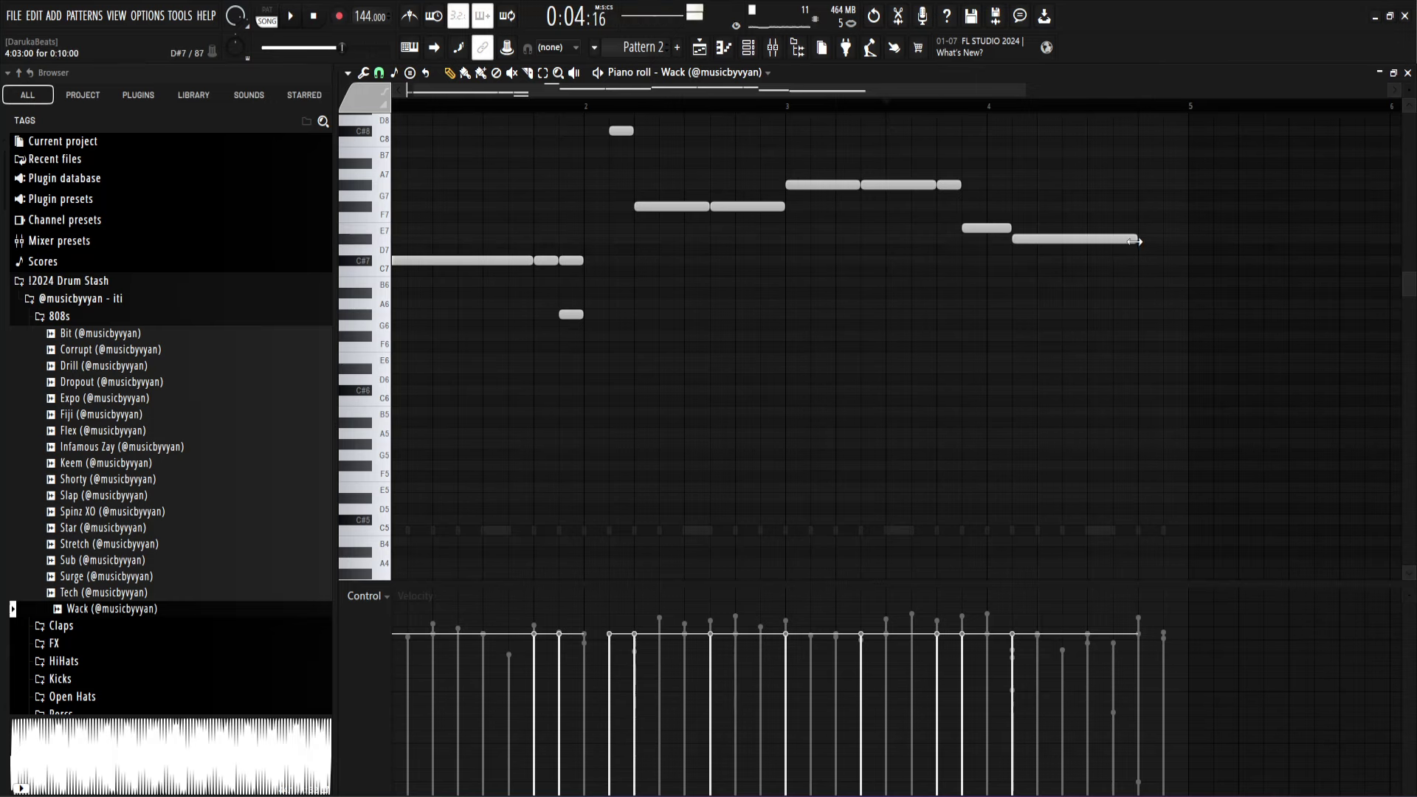
# Step: Shorten the D#7 note at 4:03:00 to six steps and add four-step D#7 notes at 4:09:00 and 4:13:00
pyautogui.press('space')
pyautogui.click(1098, 239)
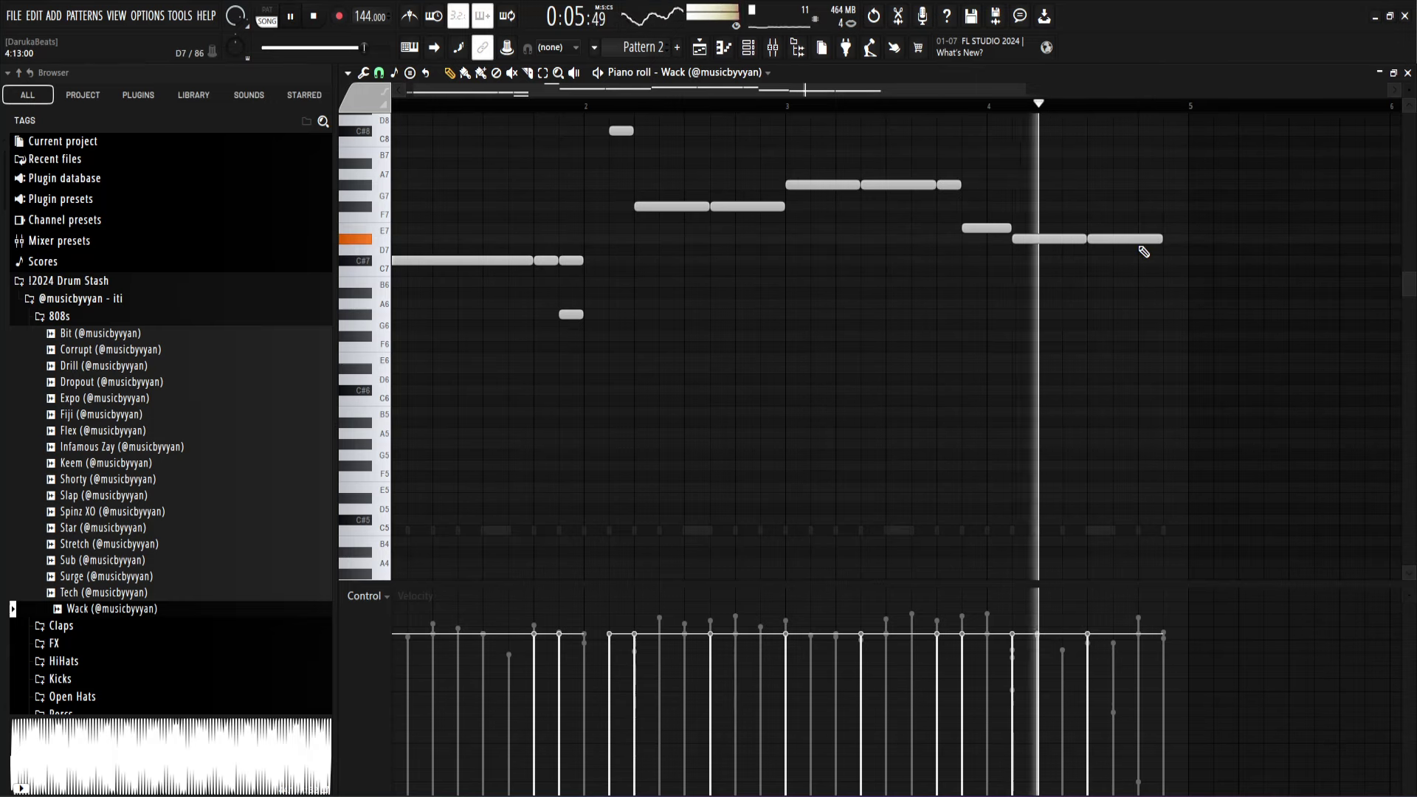
pyautogui.press('space')
pyautogui.press('space')
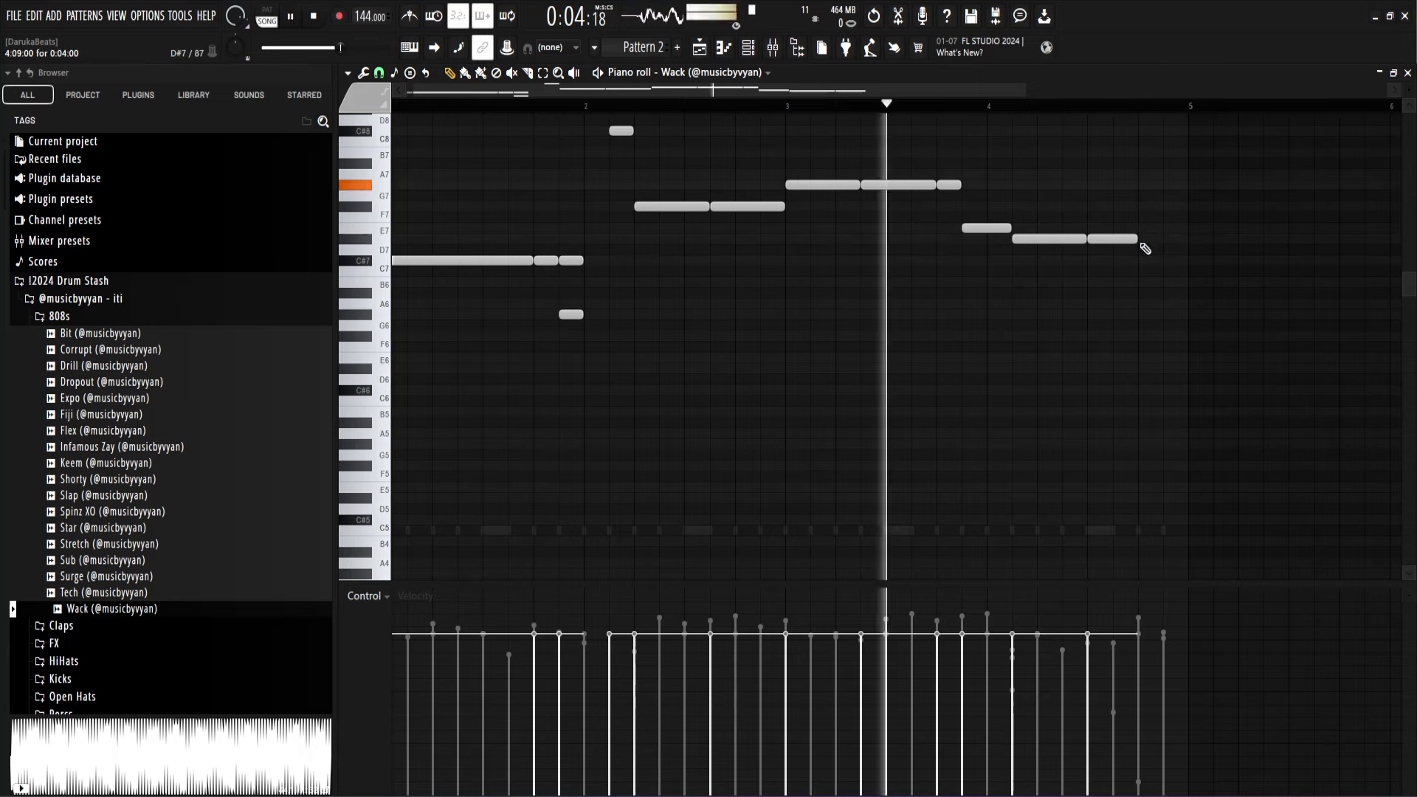
pyautogui.click(1145, 240)
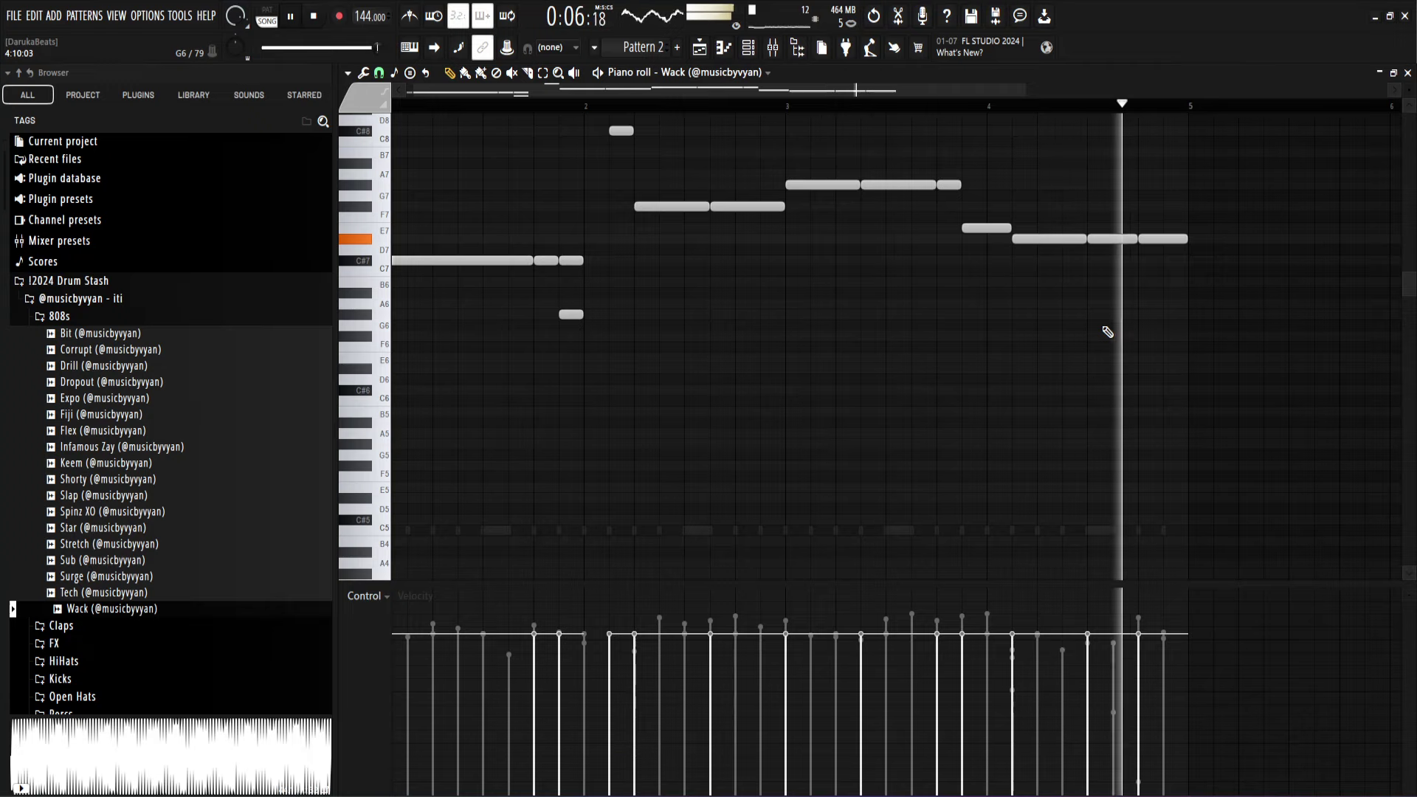
# Step: Transpose the whole 808 line down two octaves and collapse the 808s folder in the browser
pyautogui.hotkey('ctrl', 'Down')
pyautogui.hotkey('ctrl', 'Down')
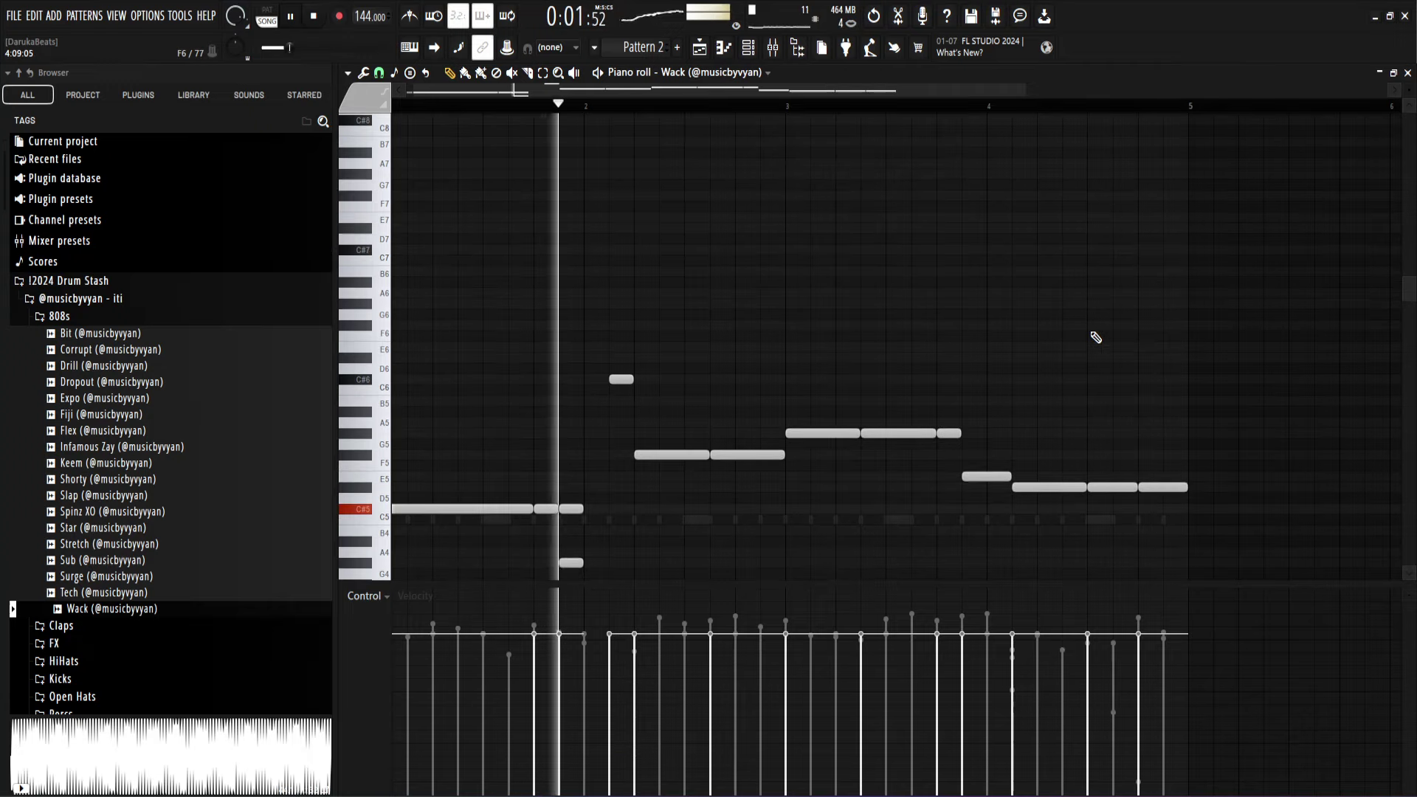
pyautogui.click(753, 49)
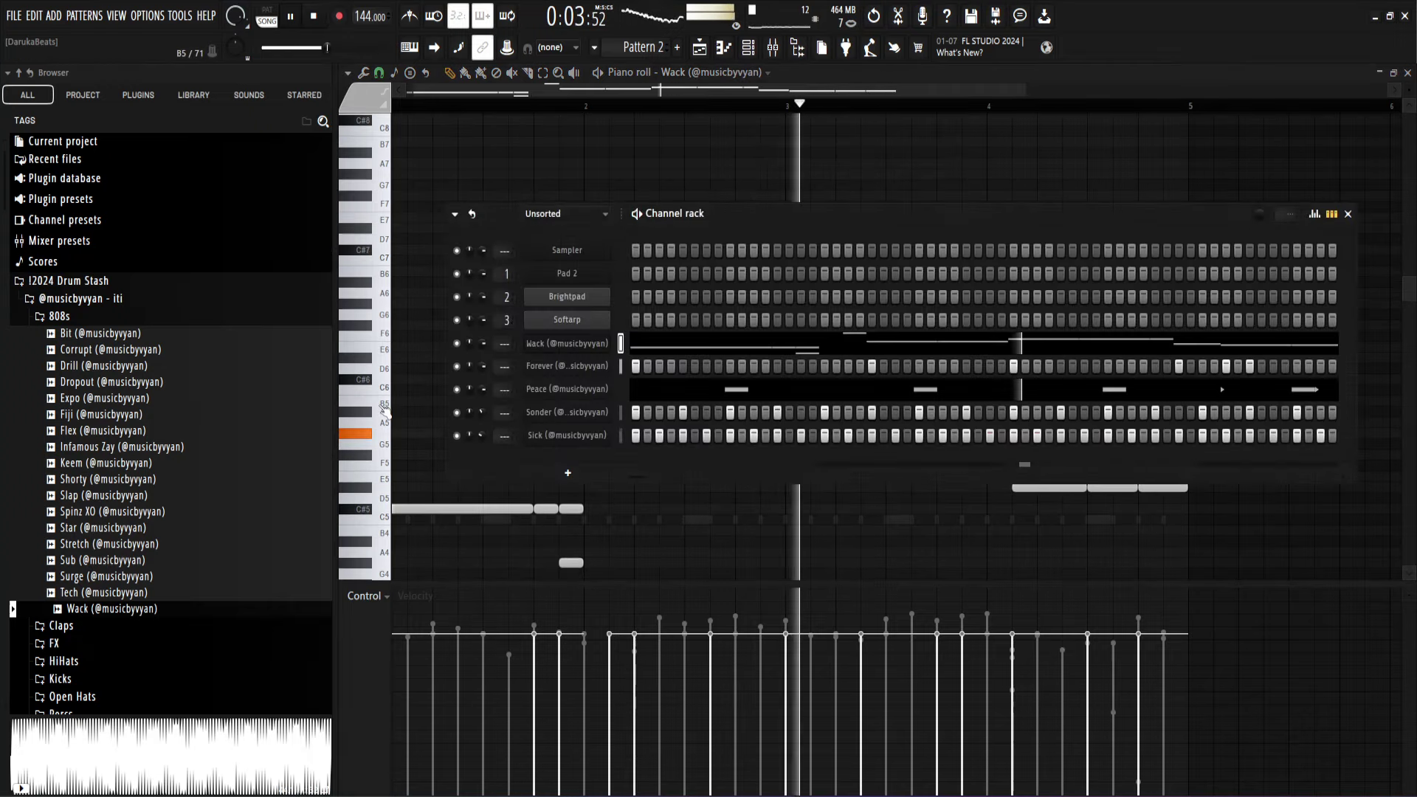
pyautogui.click(114, 315)
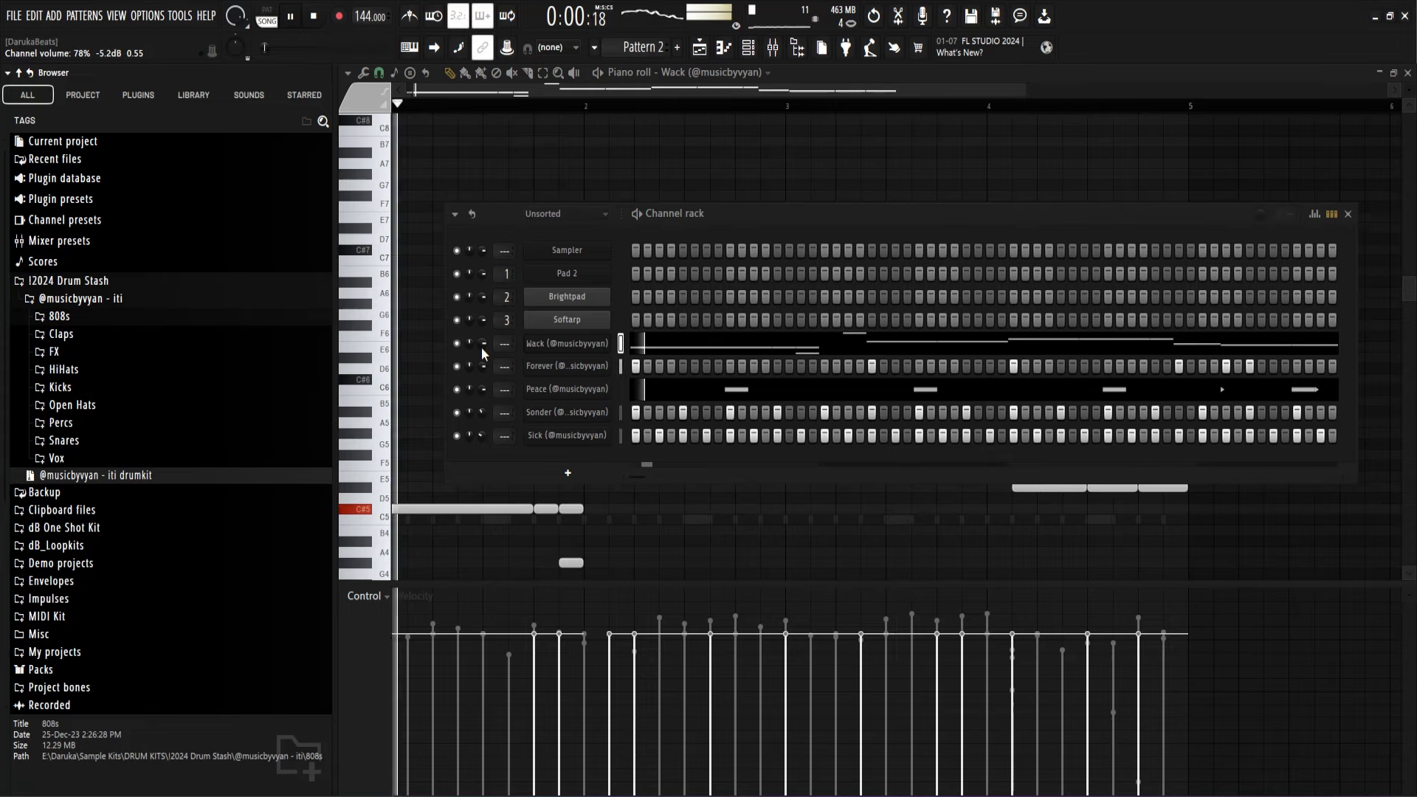
pyautogui.rightClick(892, 187)
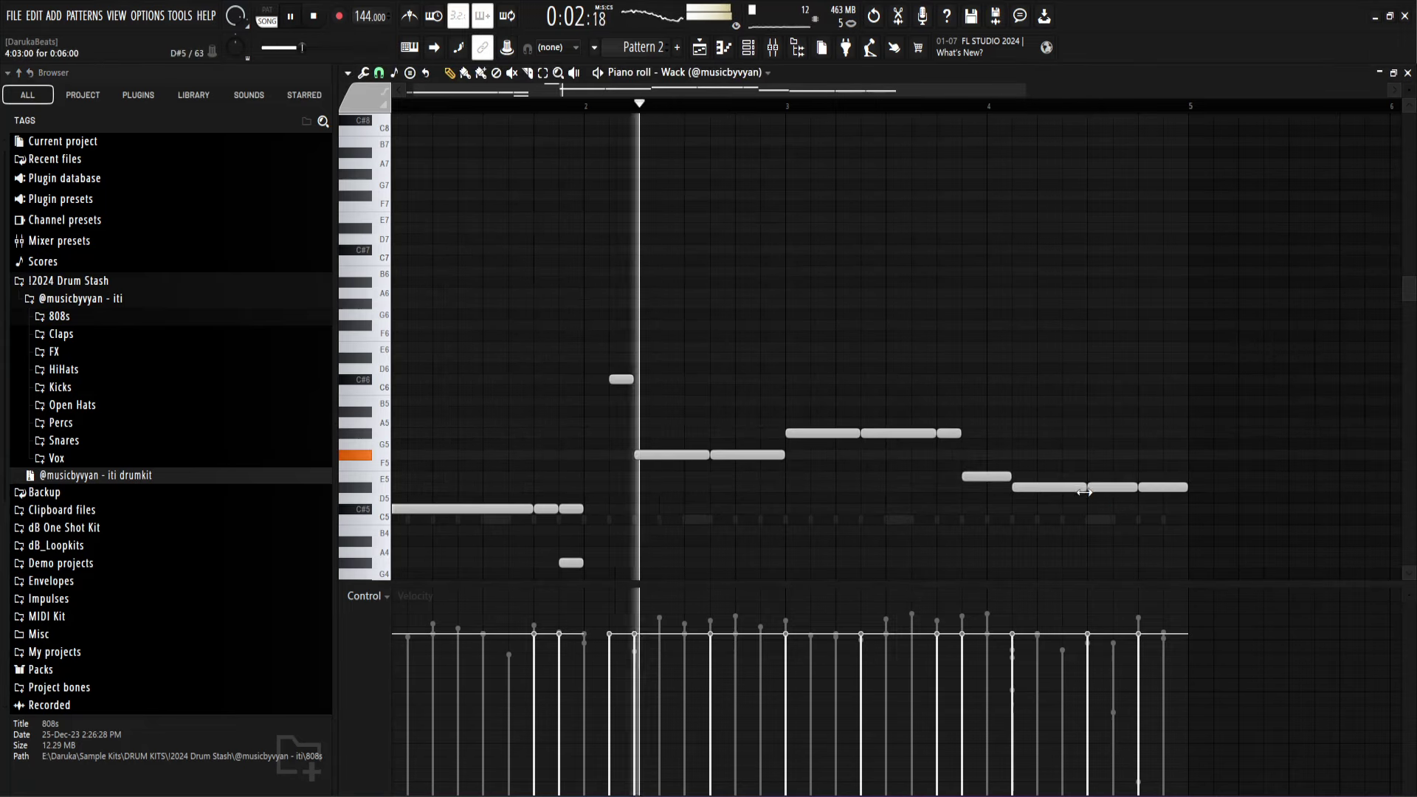
# Step: Try shortening the D#5 note at 4:03:00 to two steps, then four steps
pyautogui.moveTo(1085, 487); pyautogui.dragTo(1043, 495)
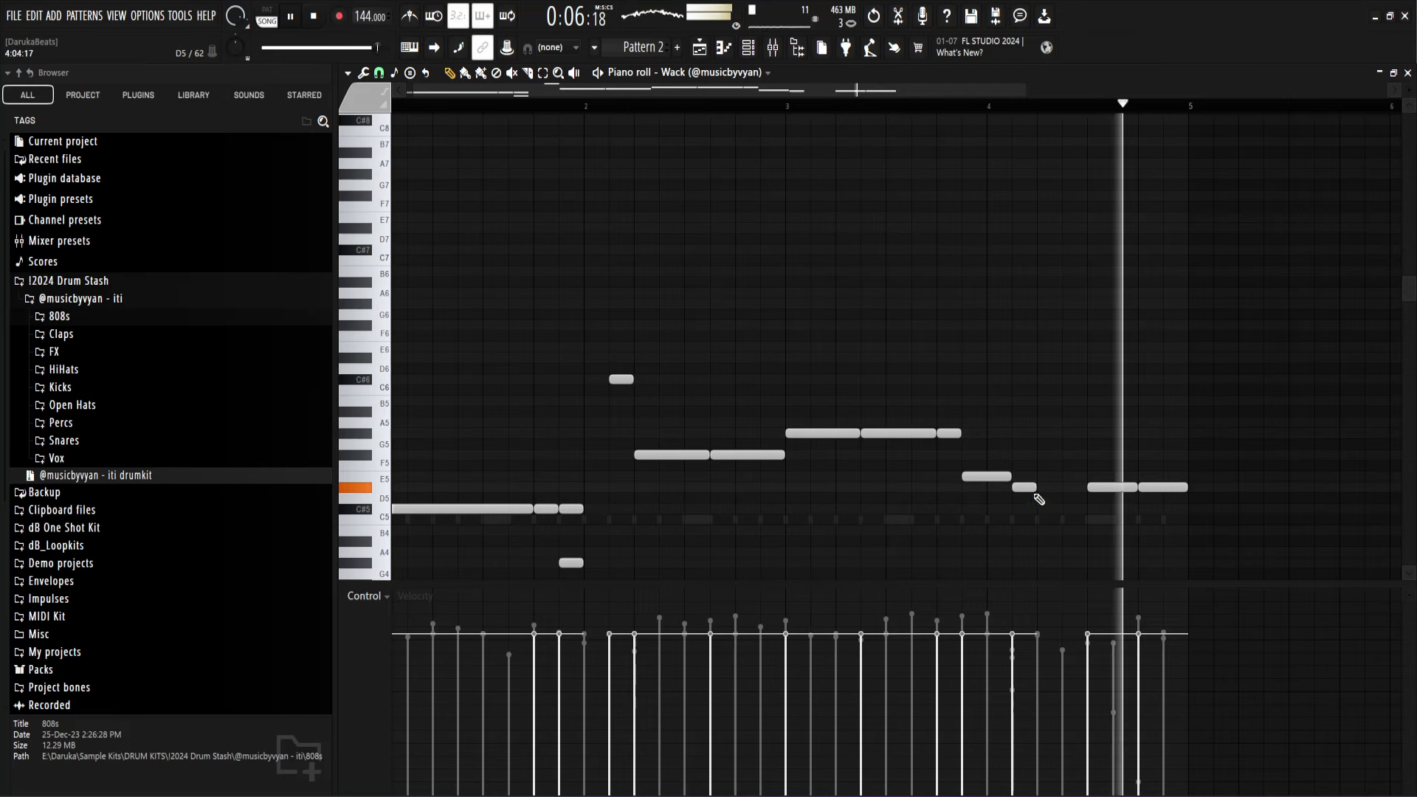
pyautogui.press('space')
pyautogui.press('space')
pyautogui.press('space')
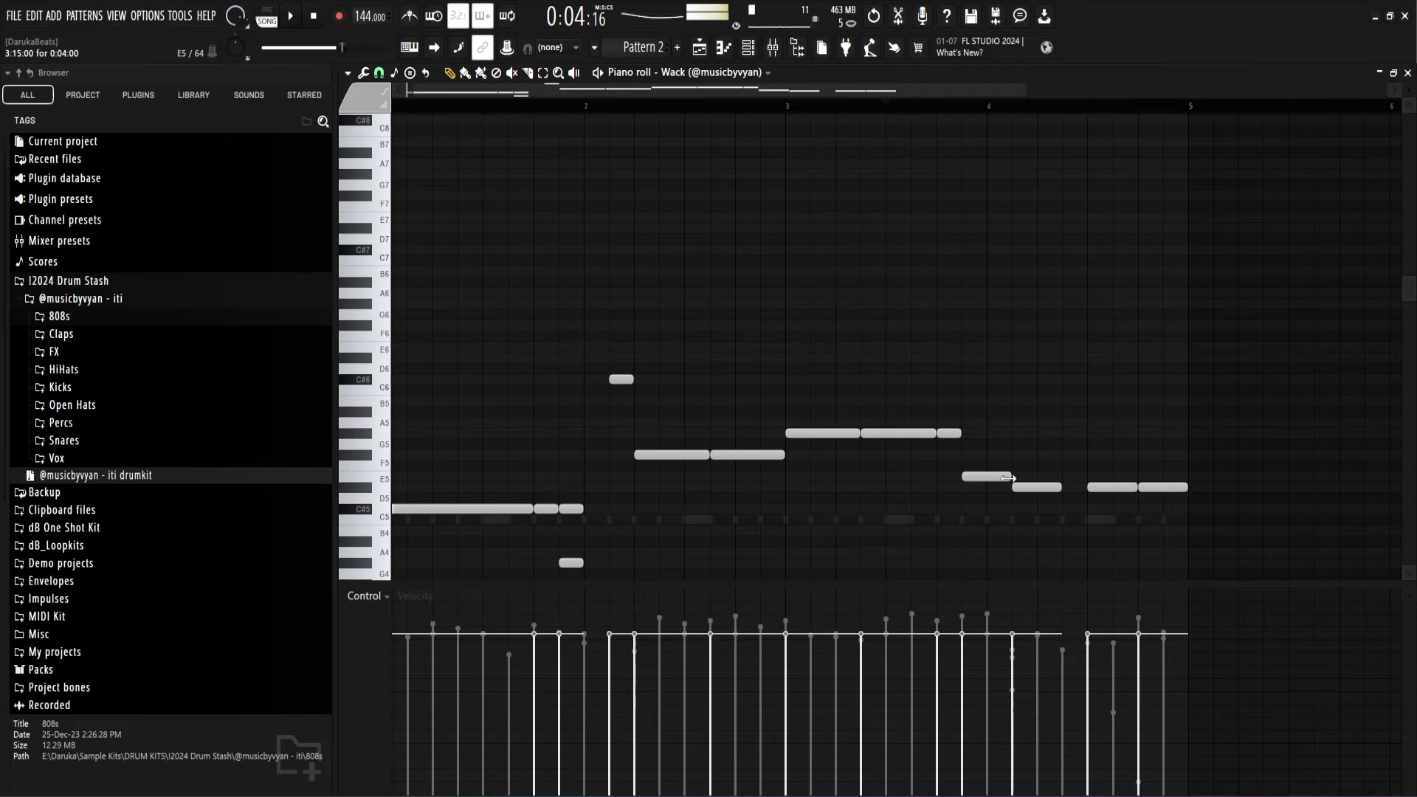
# Step: Shorten the E5 note at 3:15:00 to two steps and set the D#5 note at 4:03:00 back to six steps
pyautogui.press('space')
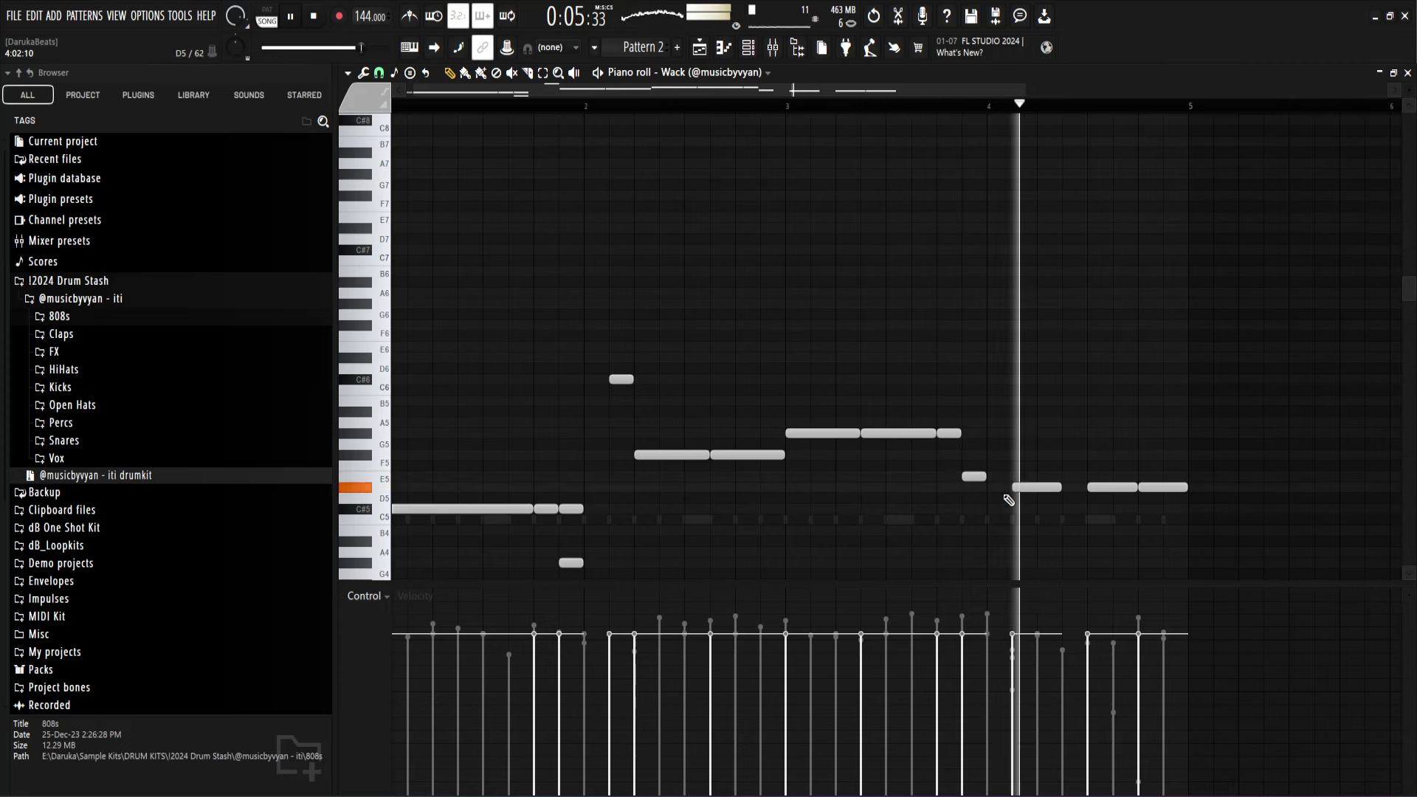
pyautogui.moveTo(988, 478); pyautogui.dragTo(1013, 480)
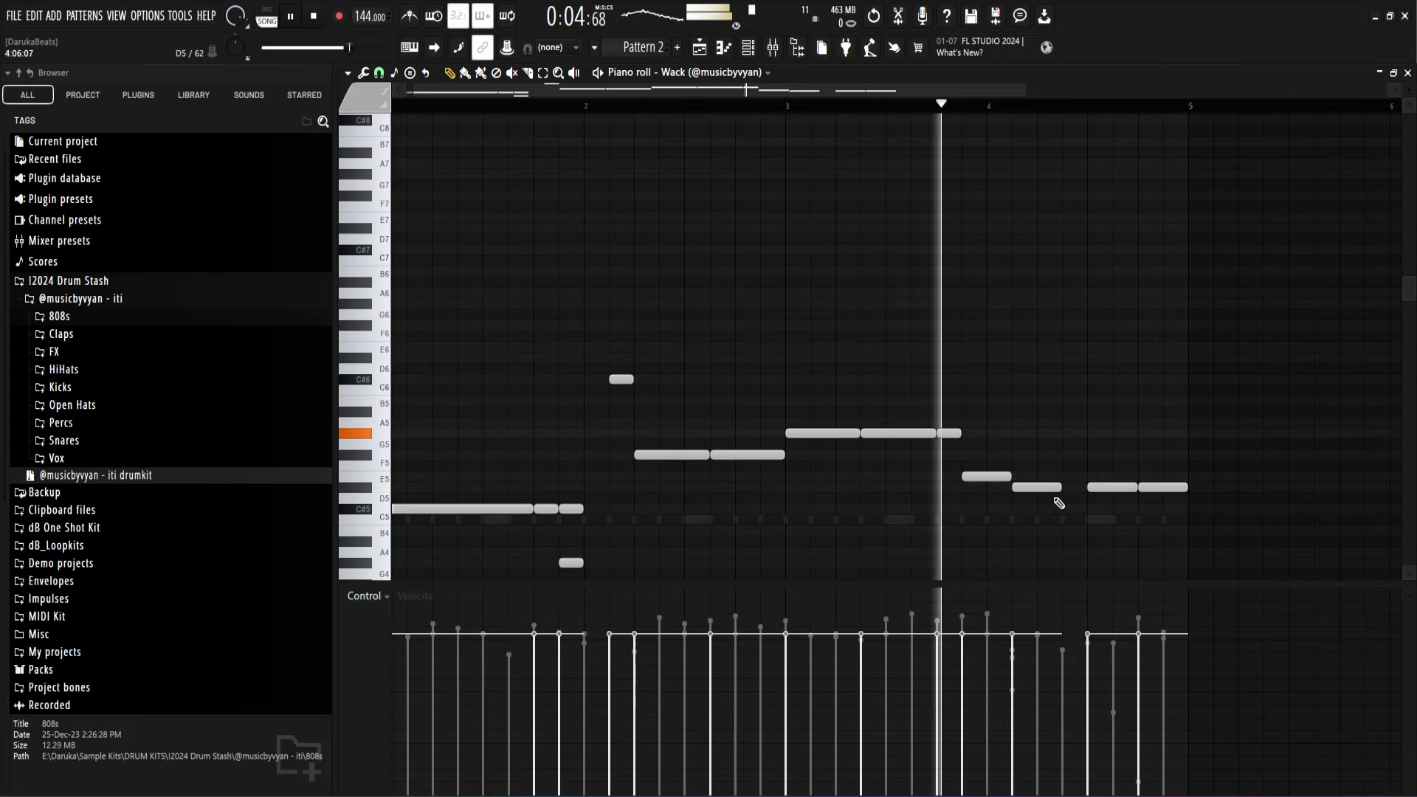
pyautogui.moveTo(1061, 487); pyautogui.dragTo(987, 477)
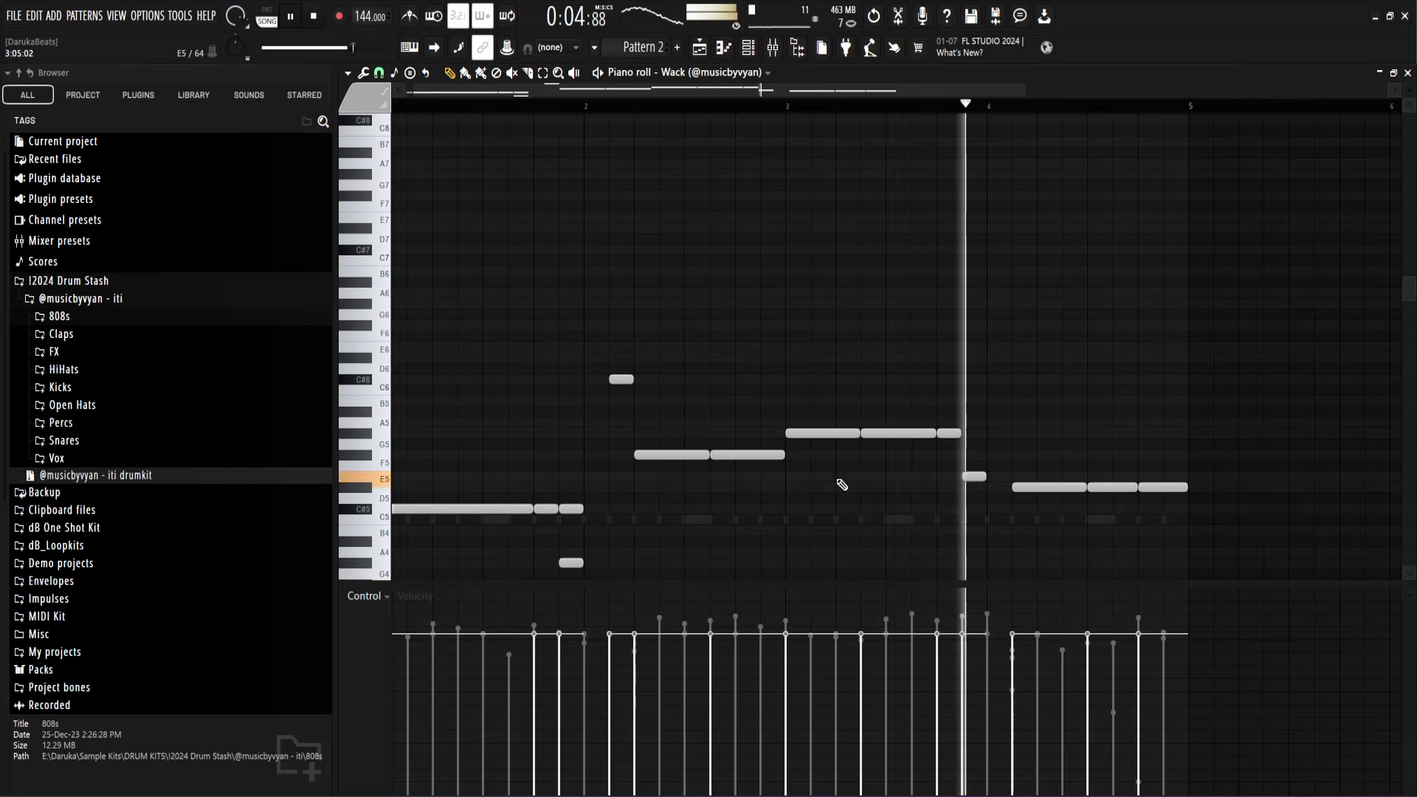
# Step: Slice the D#5 note that starts at 4:03:00 at position 4:05:00, and return to the draw tool
pyautogui.scroll(-3, 849, 414)
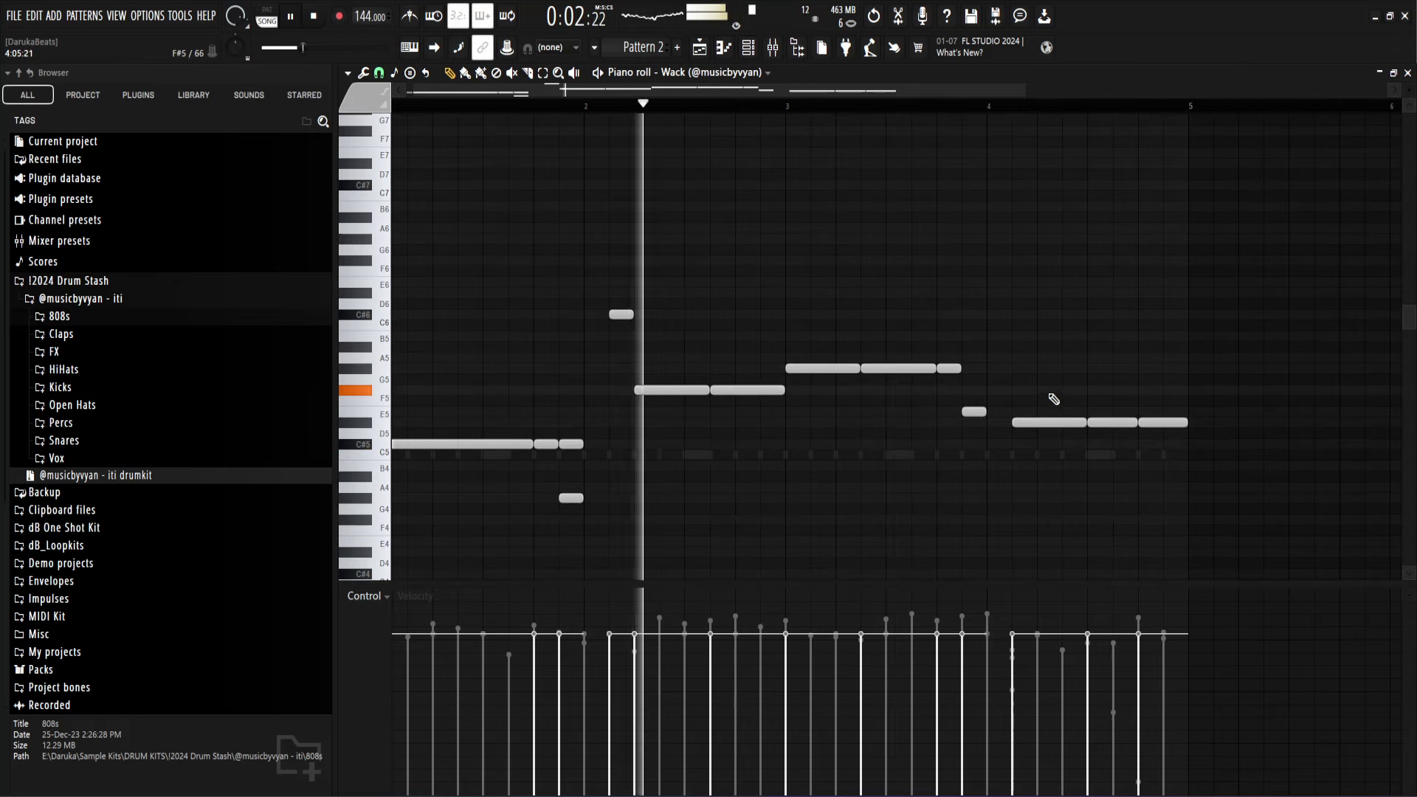
pyautogui.press('c')
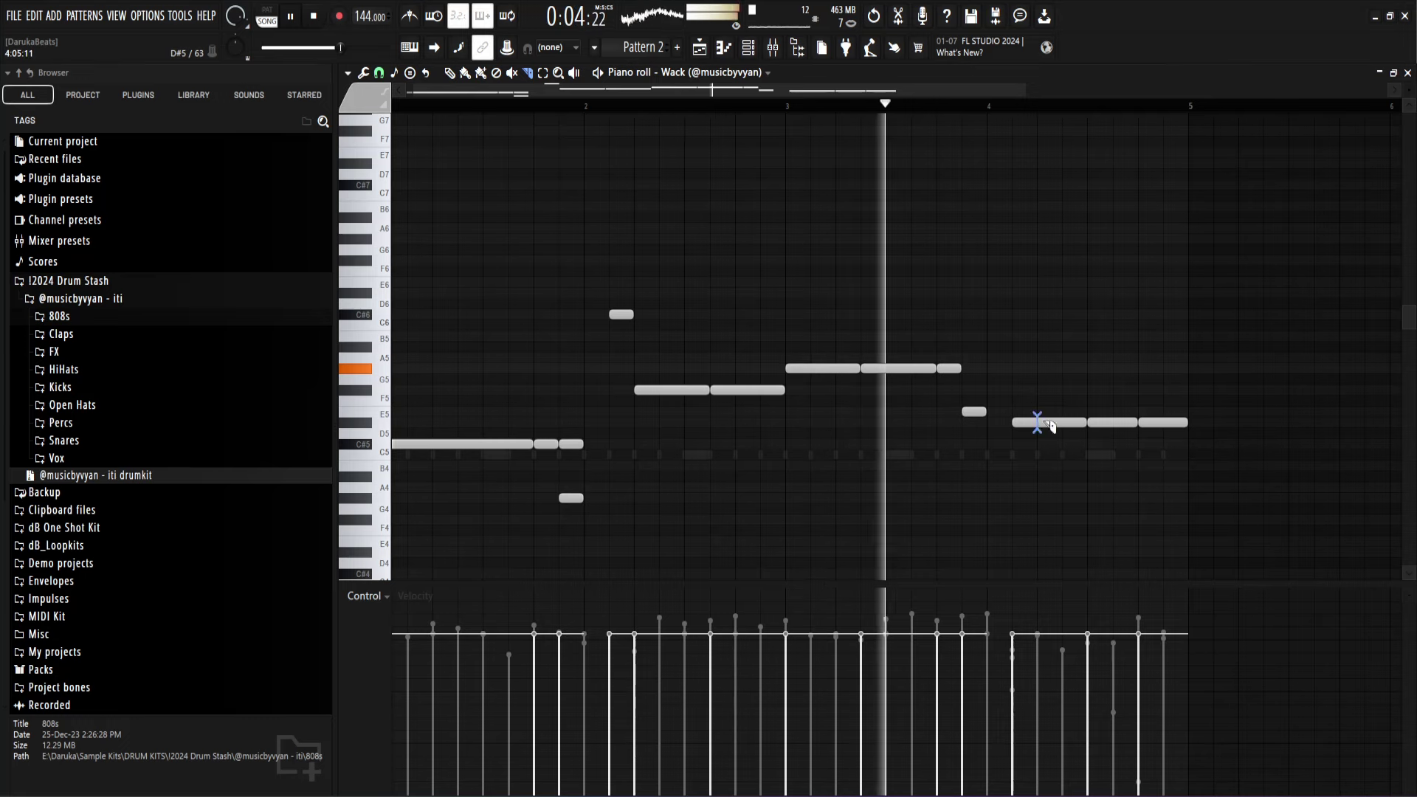
pyautogui.click(1039, 423)
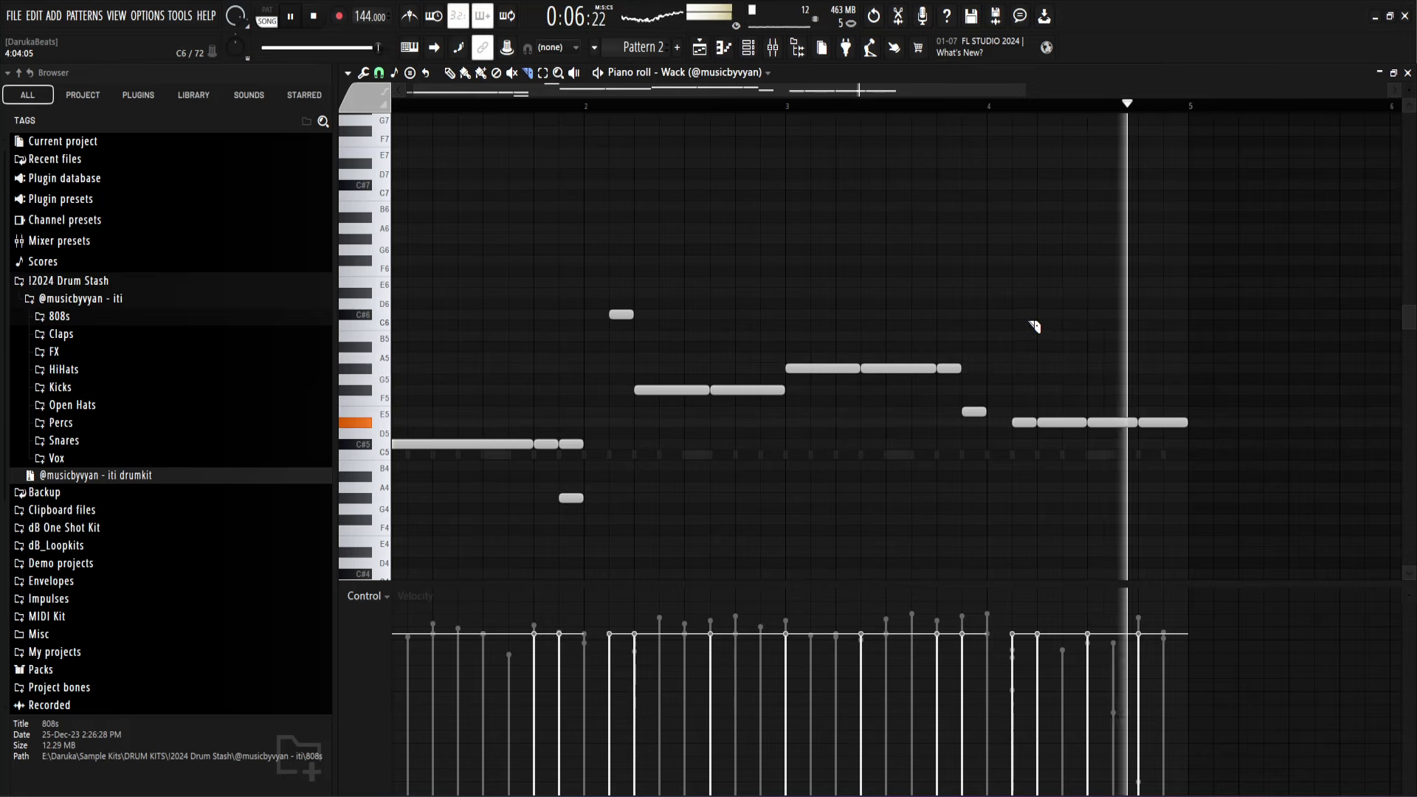
pyautogui.scroll(-2, 858, 297)
pyautogui.press('p')
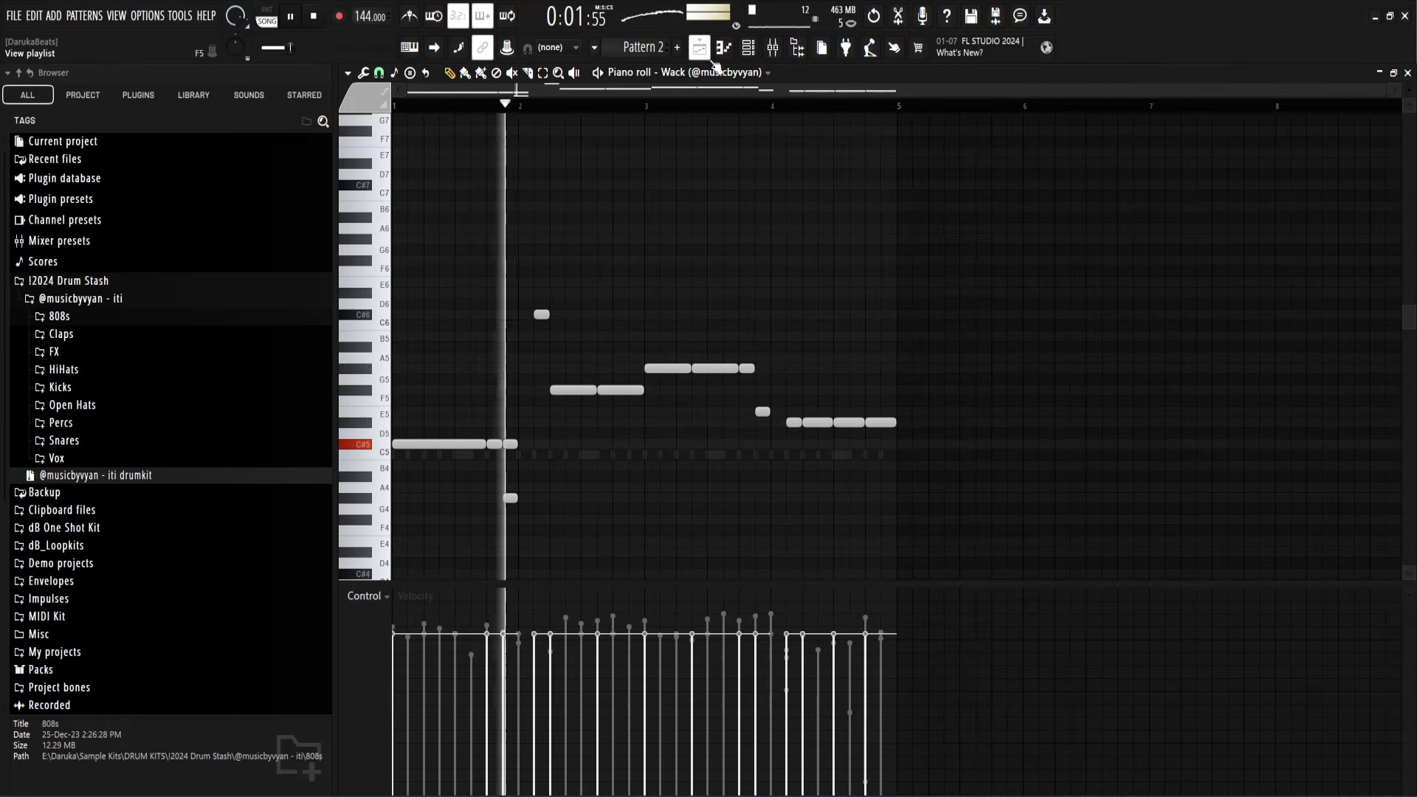
# Step: Route the Wack, Forever, Peace, Sonder and Sick channels to mixer tracks 6 to 10, and set the Wack track's volume to -0.8 dB
pyautogui.press('F5')
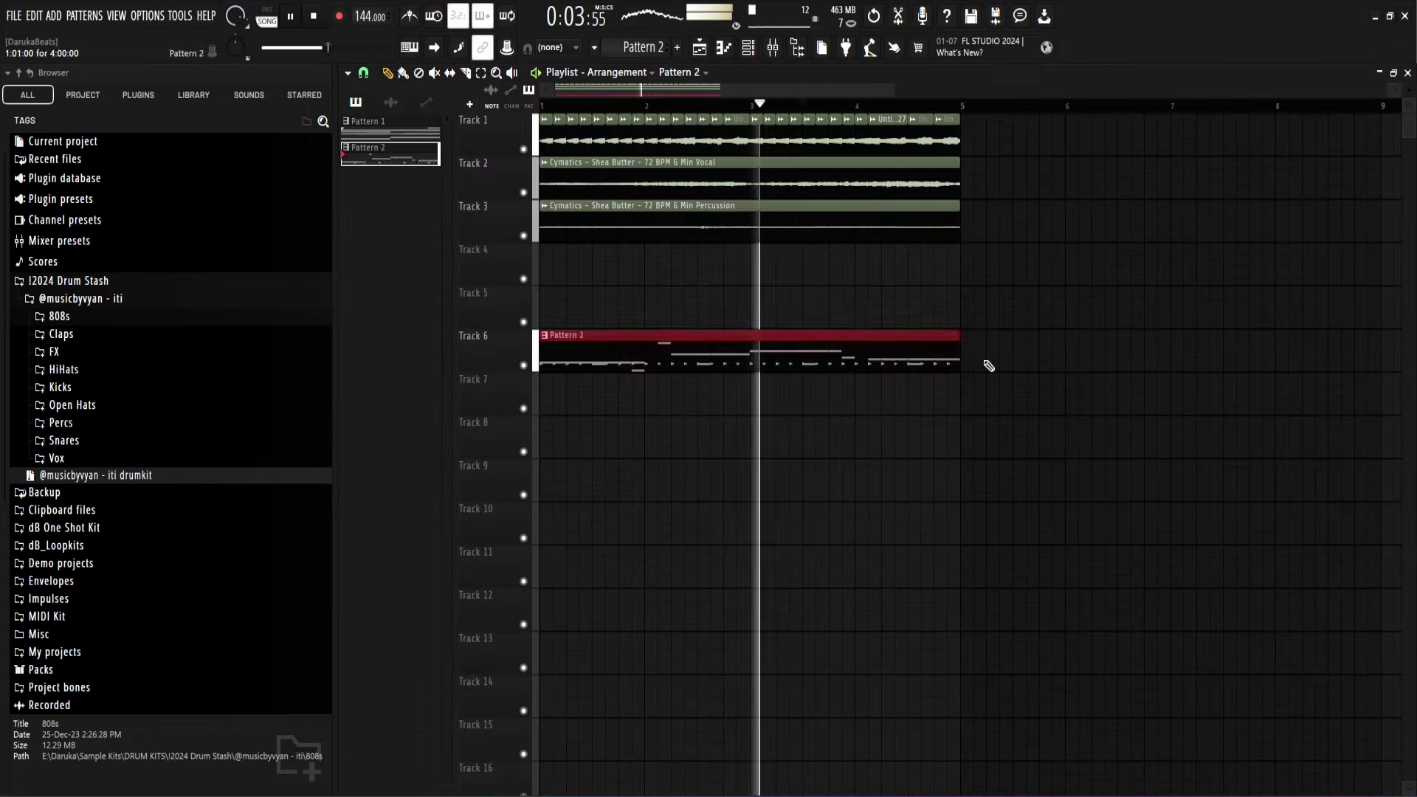
pyautogui.click(748, 48)
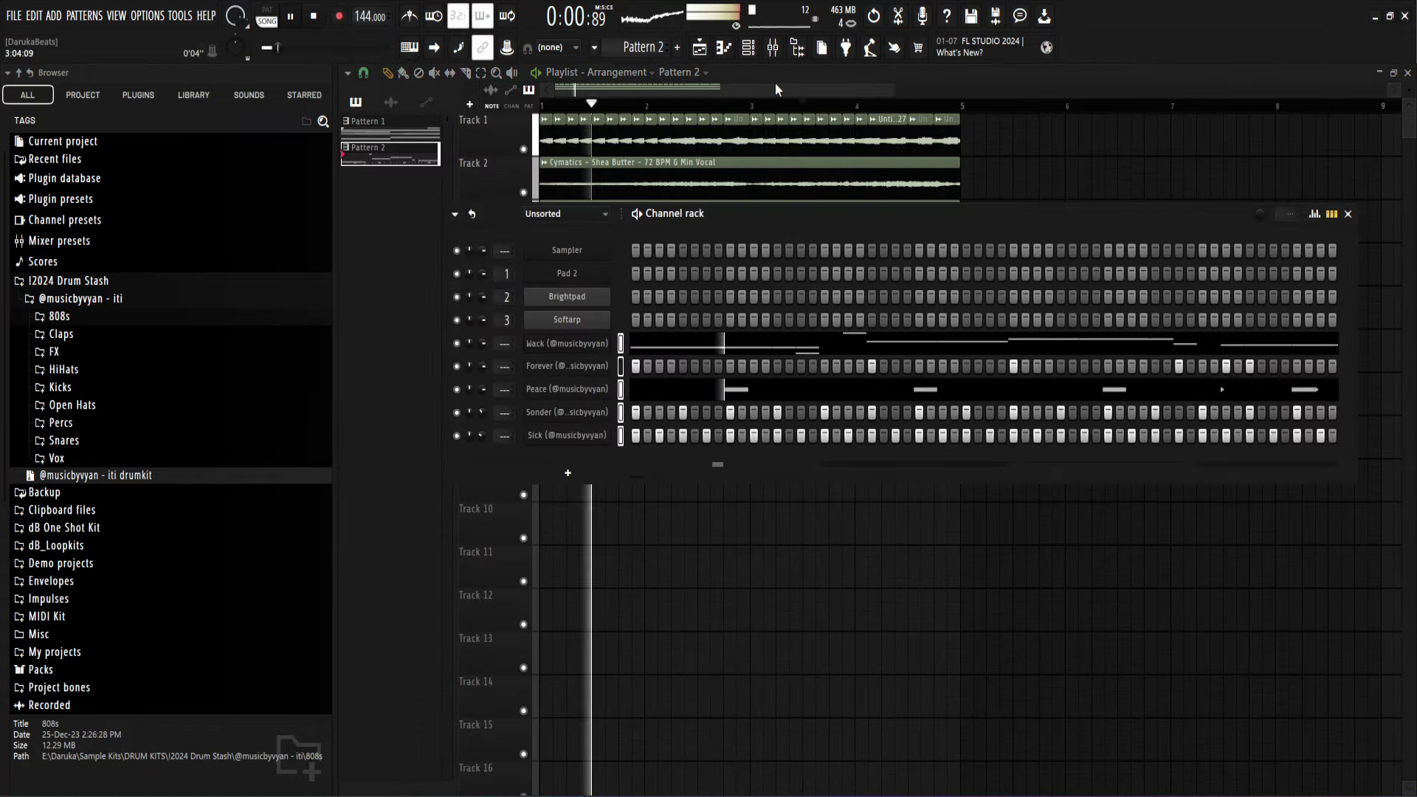
pyautogui.press('F9')
pyautogui.click(789, 280)
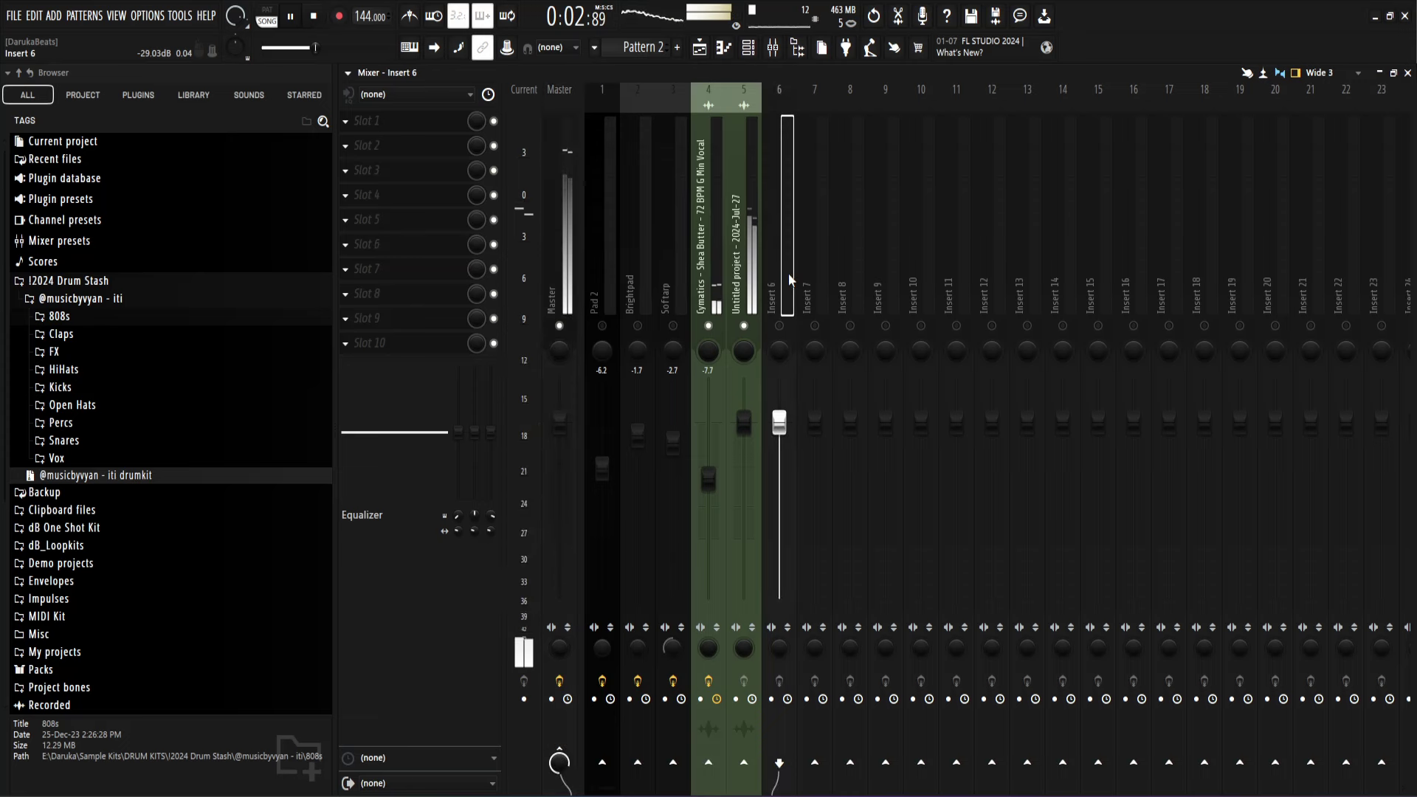
pyautogui.hotkey('ctrl', 'l')
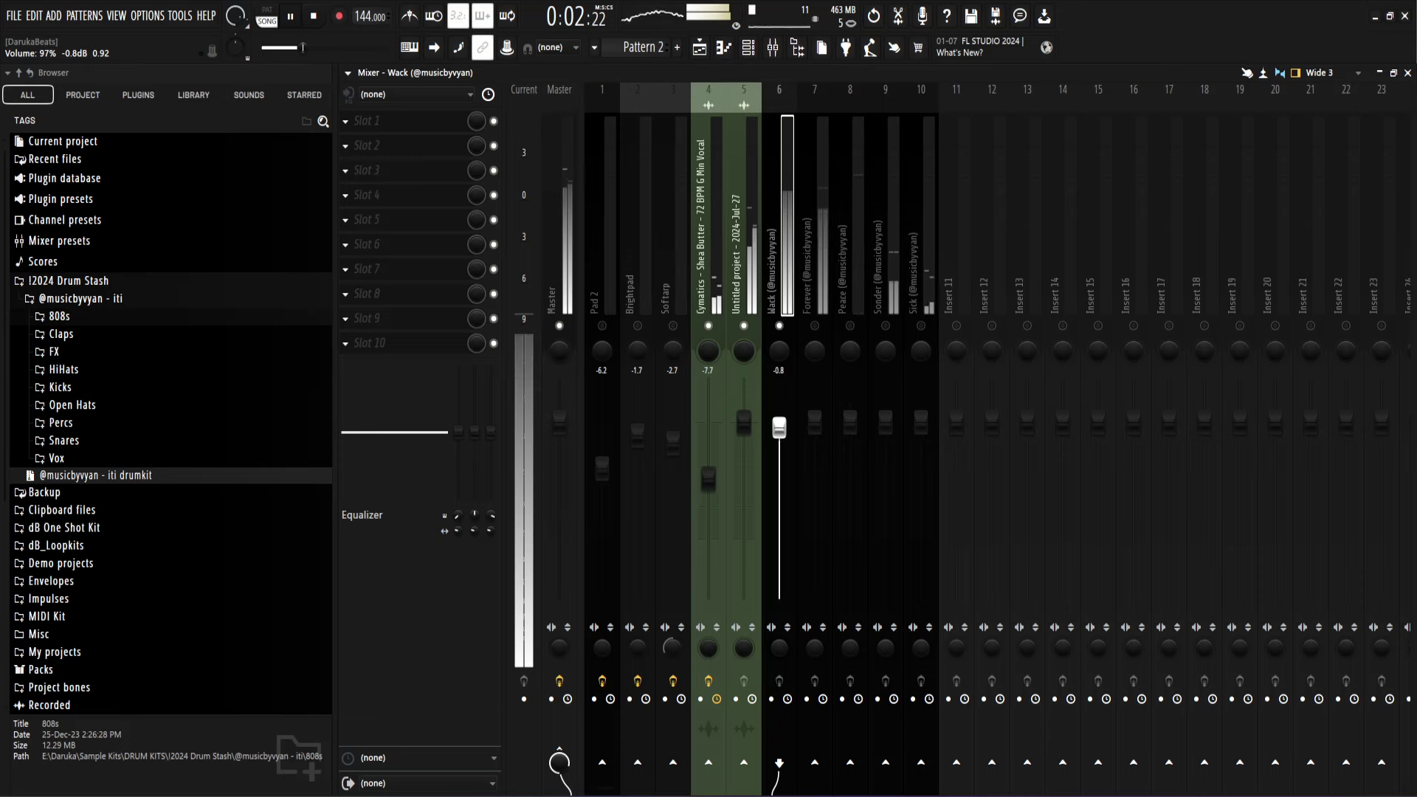
# Step: Sidechain the Forever kick's mixer track to the Wack 808 track
pyautogui.click(830, 338)
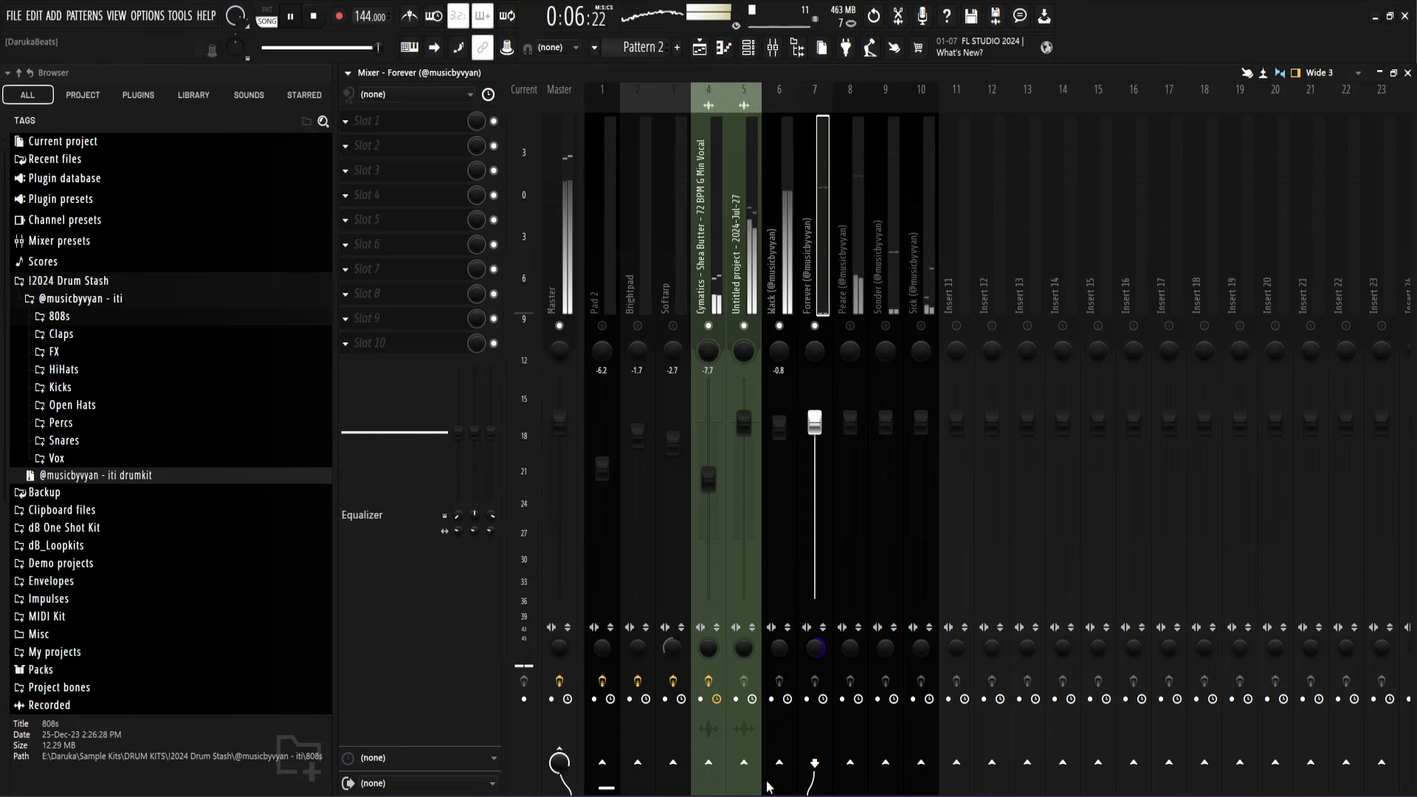
pyautogui.rightClick(779, 765)
pyautogui.click(825, 760)
# Step: Load Fruity Limiter in slot 4 of the Wack track, in COMP mode with sidechain input 1, a lowered threshold and a 2.0:1 ratio
pyautogui.click(777, 266)
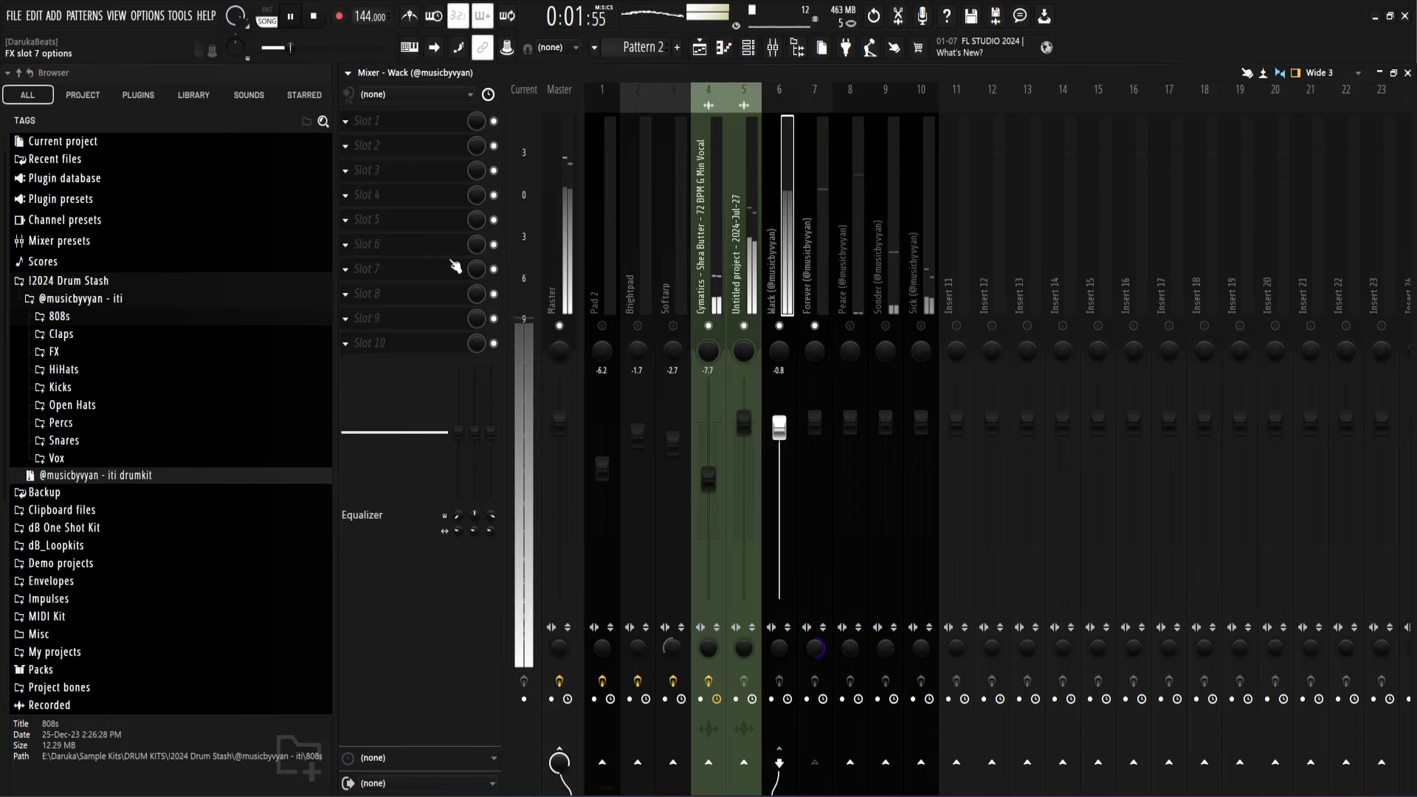
pyautogui.click(369, 195)
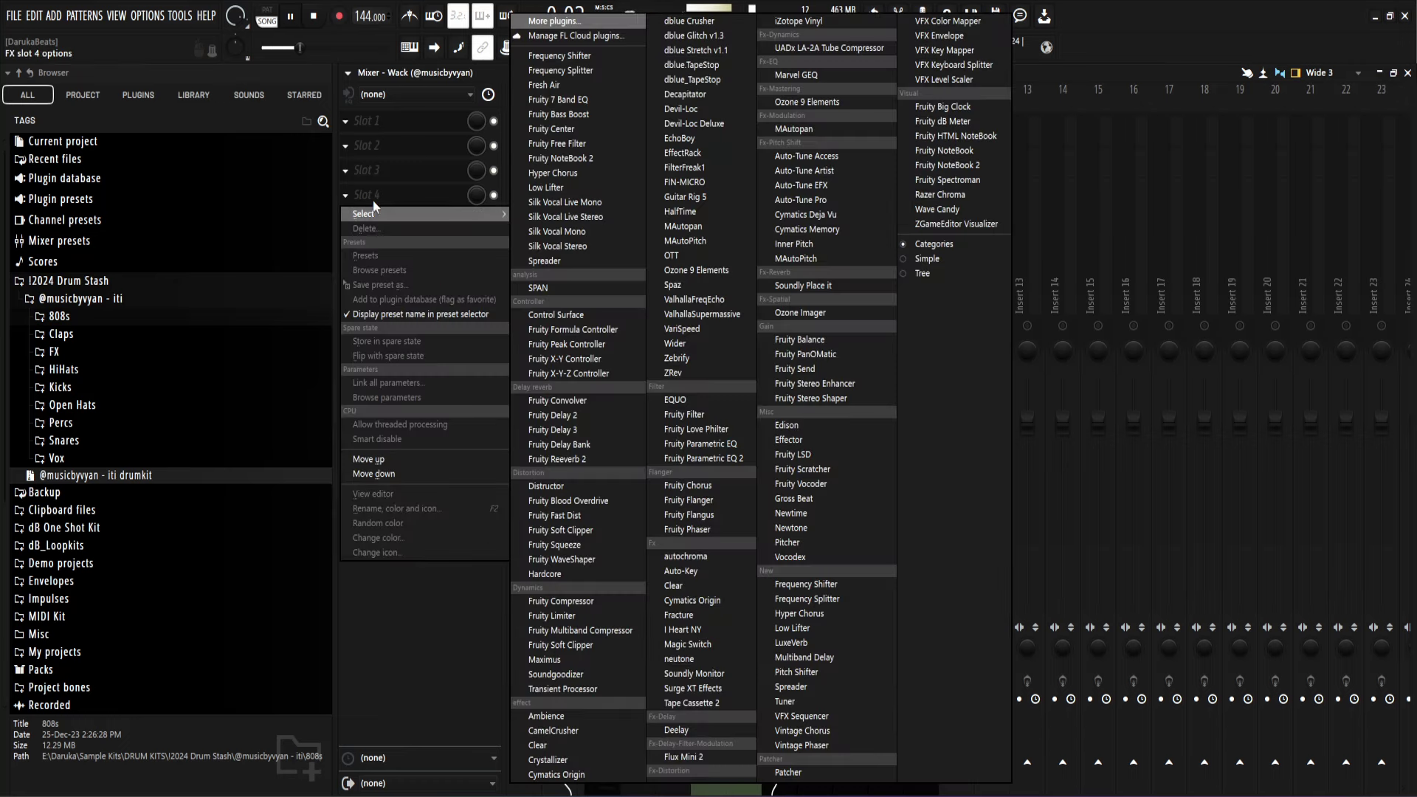
pyautogui.click(560, 616)
pyautogui.click(496, 394)
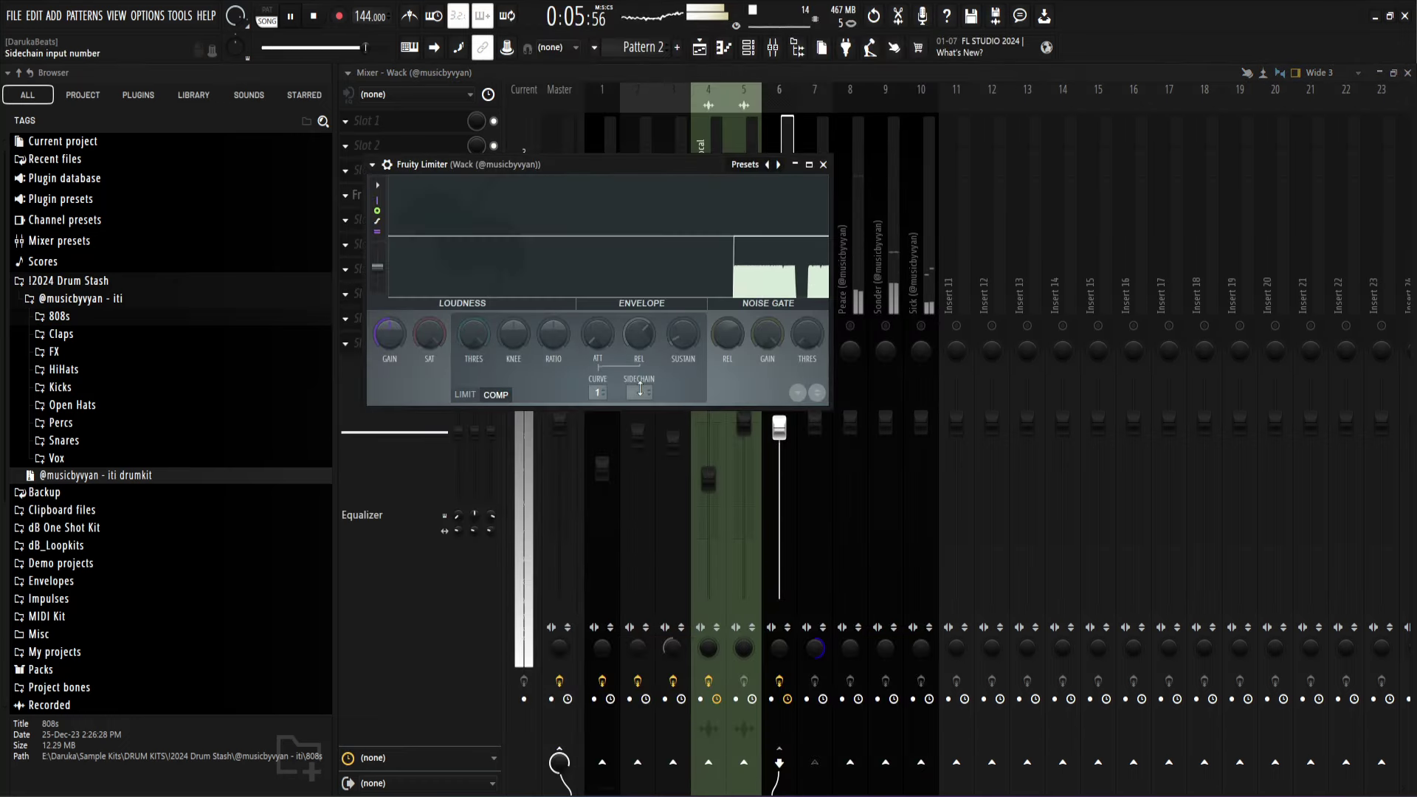
pyautogui.rightClick(640, 390)
pyautogui.click(675, 412)
pyautogui.moveTo(484, 334); pyautogui.dragTo(484, 395)
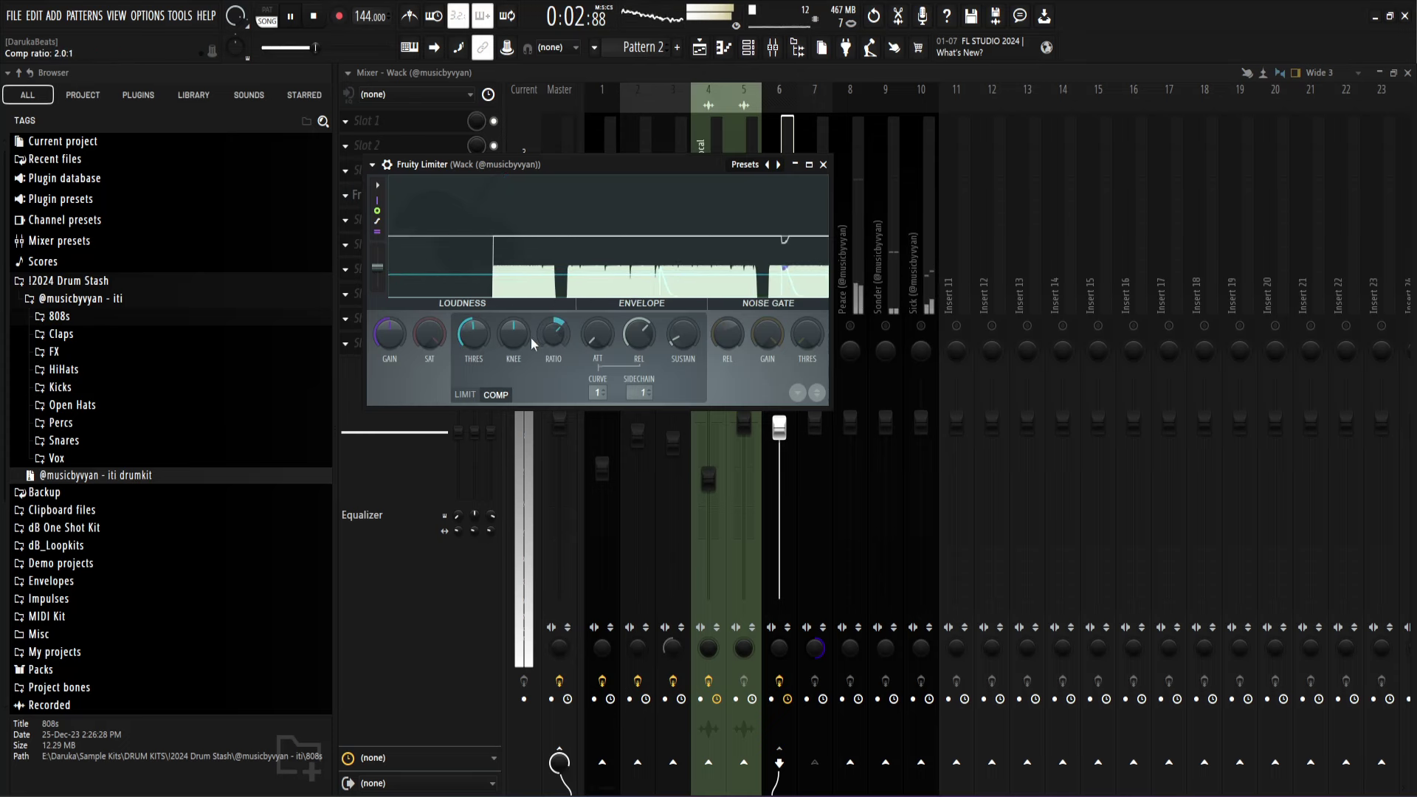
pyautogui.click(823, 164)
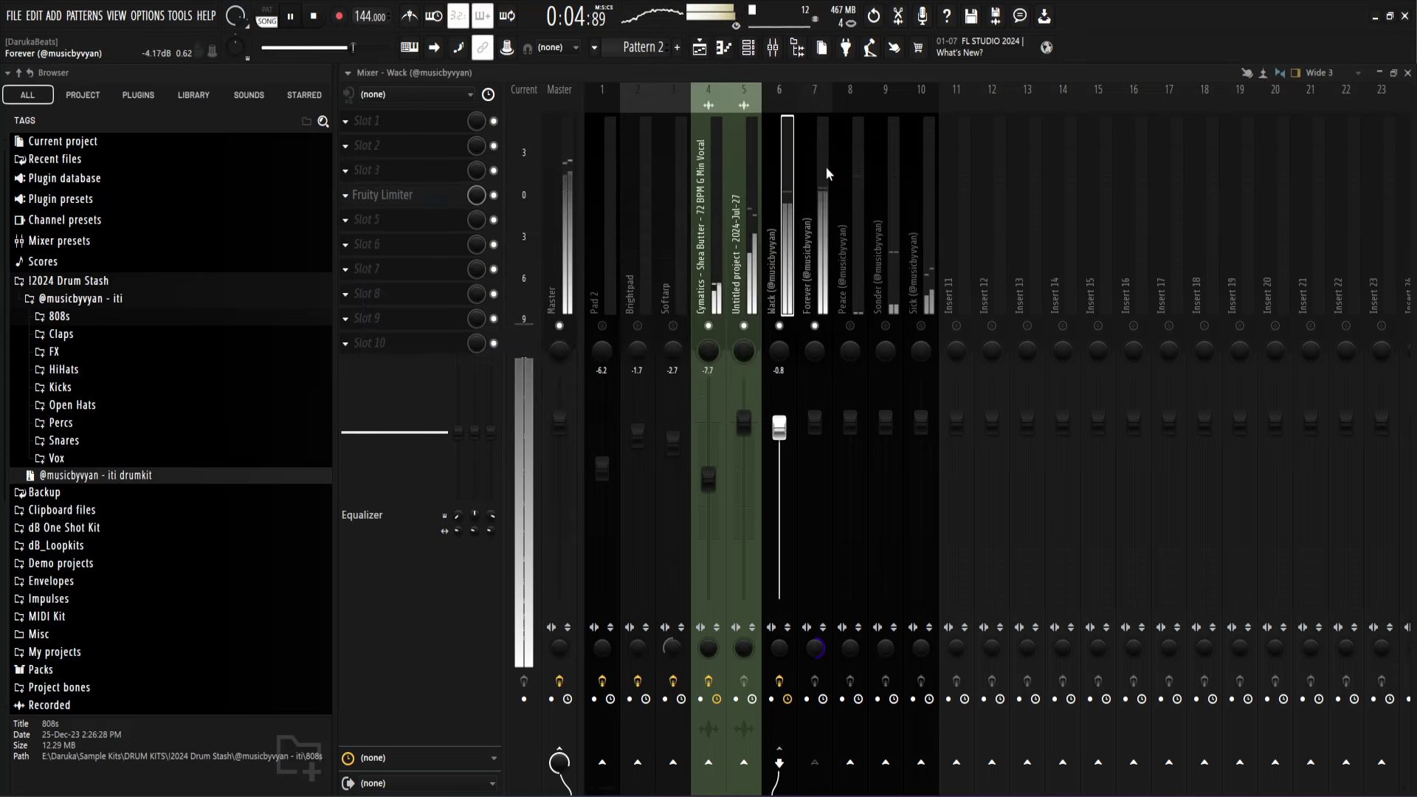
# Step: Set the mixer volumes of the Peace track to -1.9 dB, Sonder to -7.8 dB and Sick to -1.9 dB
pyautogui.click(852, 328)
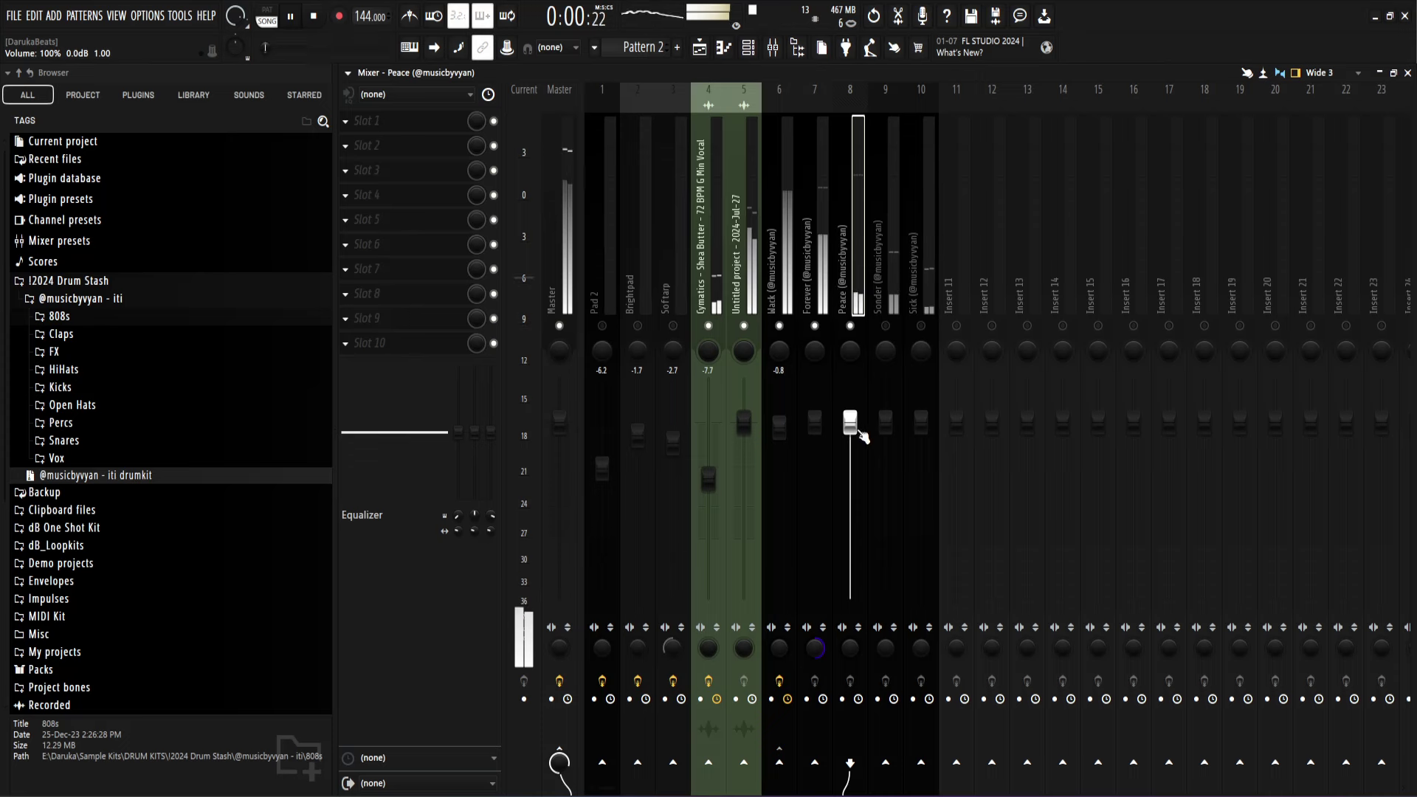
pyautogui.moveTo(850, 443); pyautogui.dragTo(849, 440)
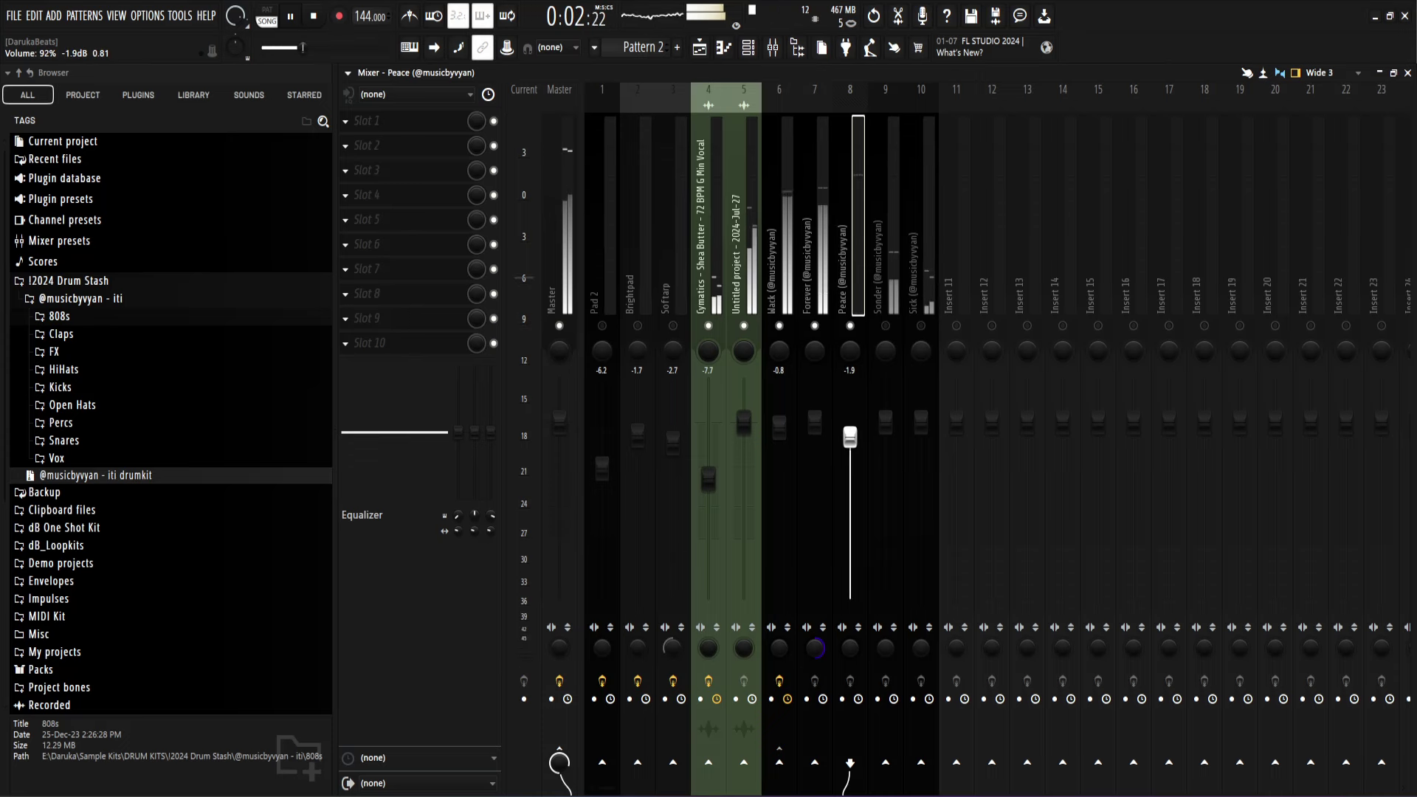
pyautogui.click(887, 334)
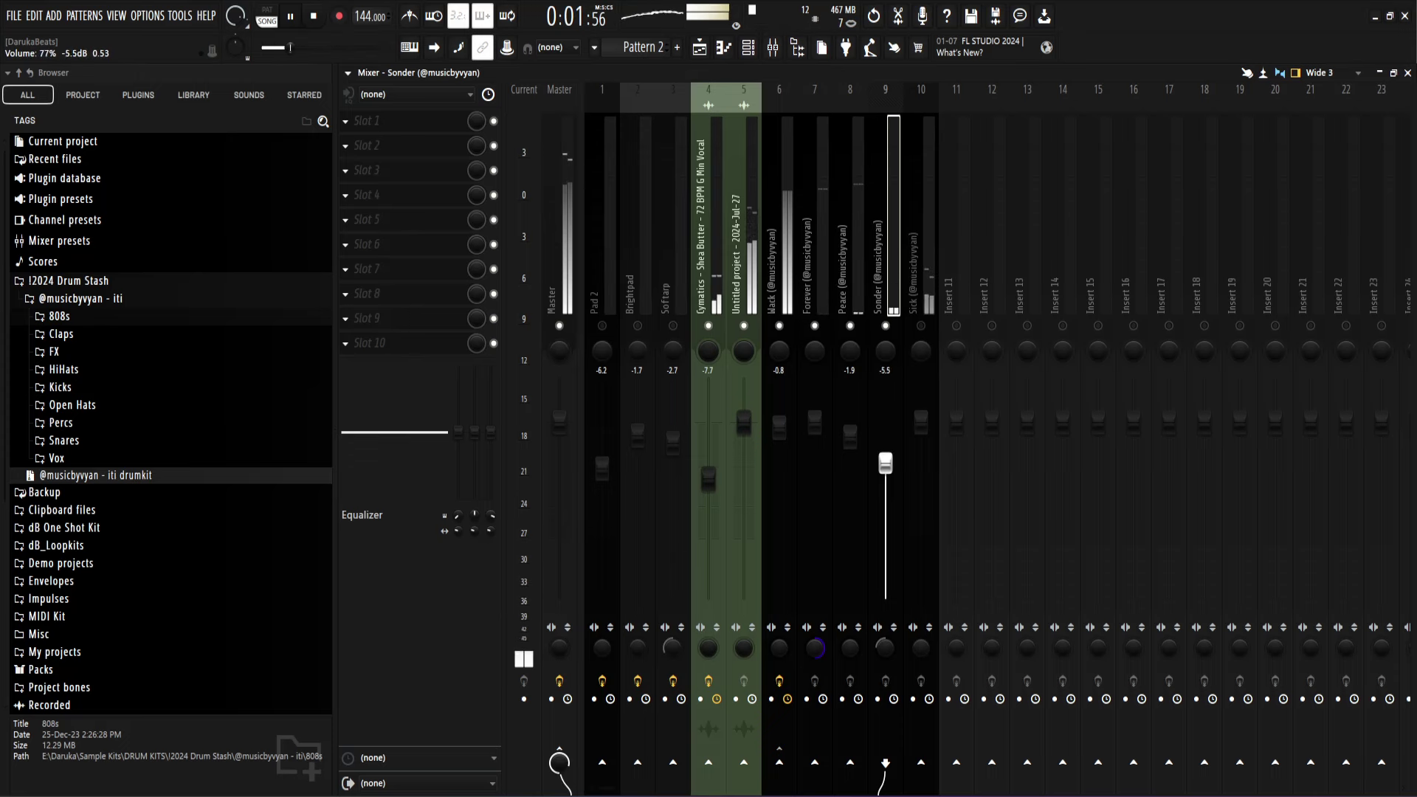
pyautogui.click(930, 302)
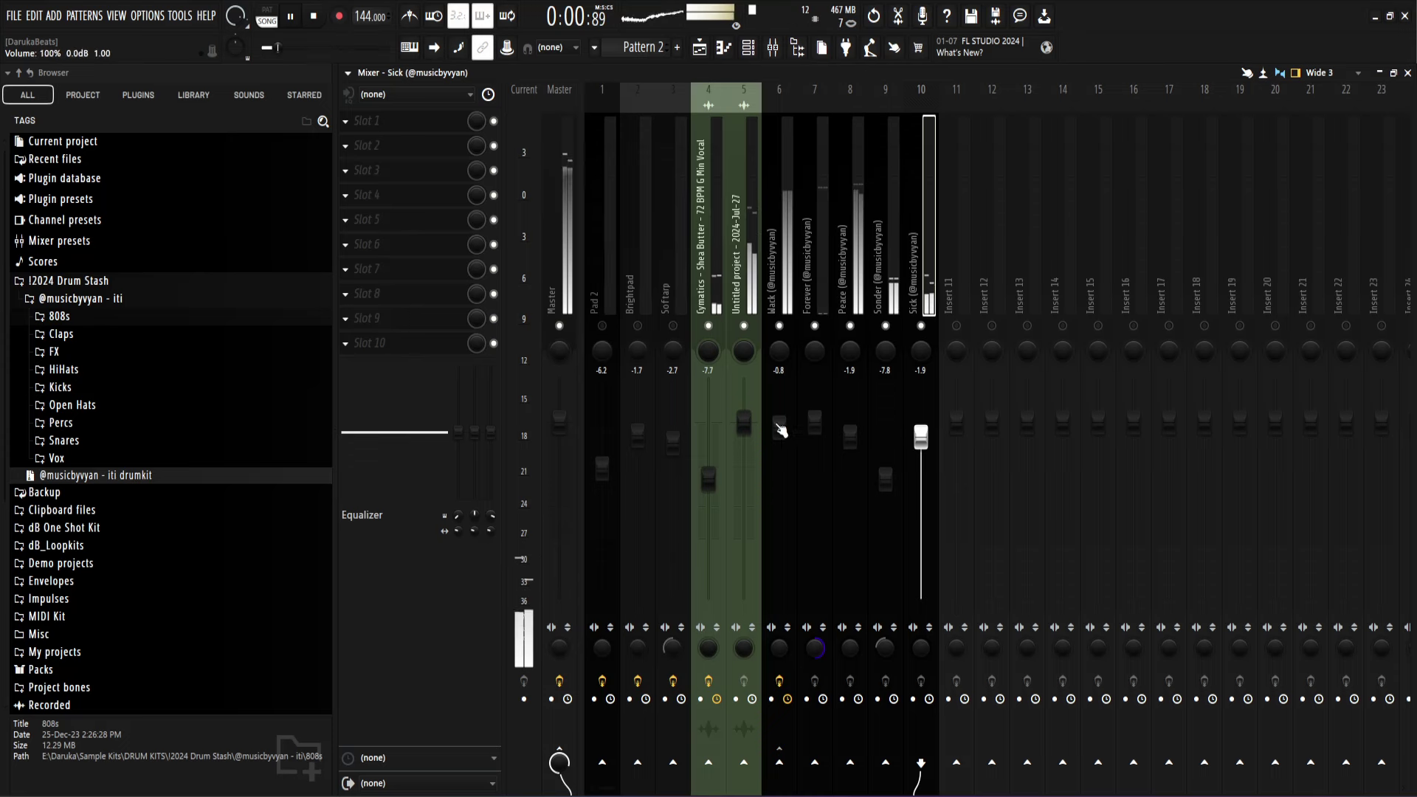
# Step: Delete Edison from slot 6 of the Master track
pyautogui.click(561, 240)
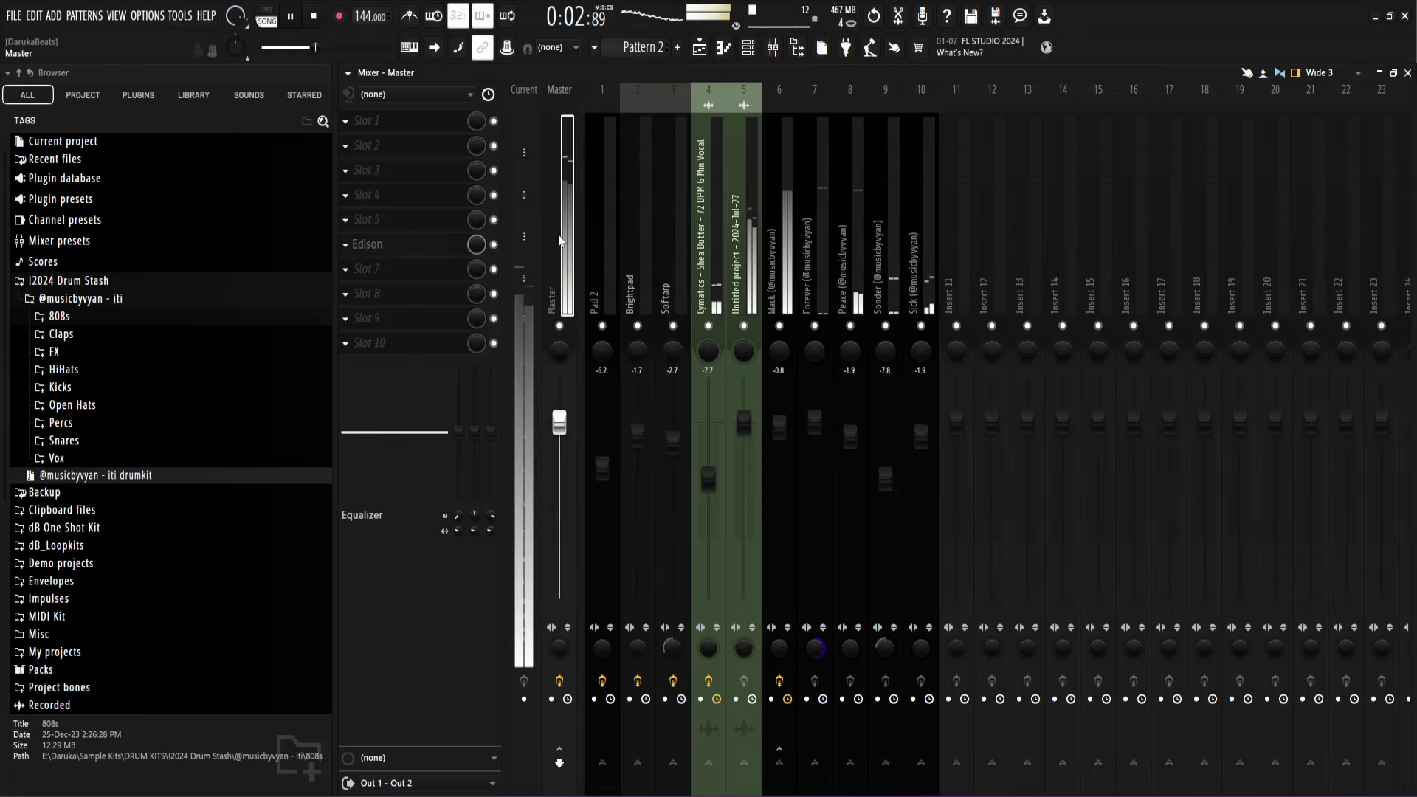
pyautogui.click(345, 251)
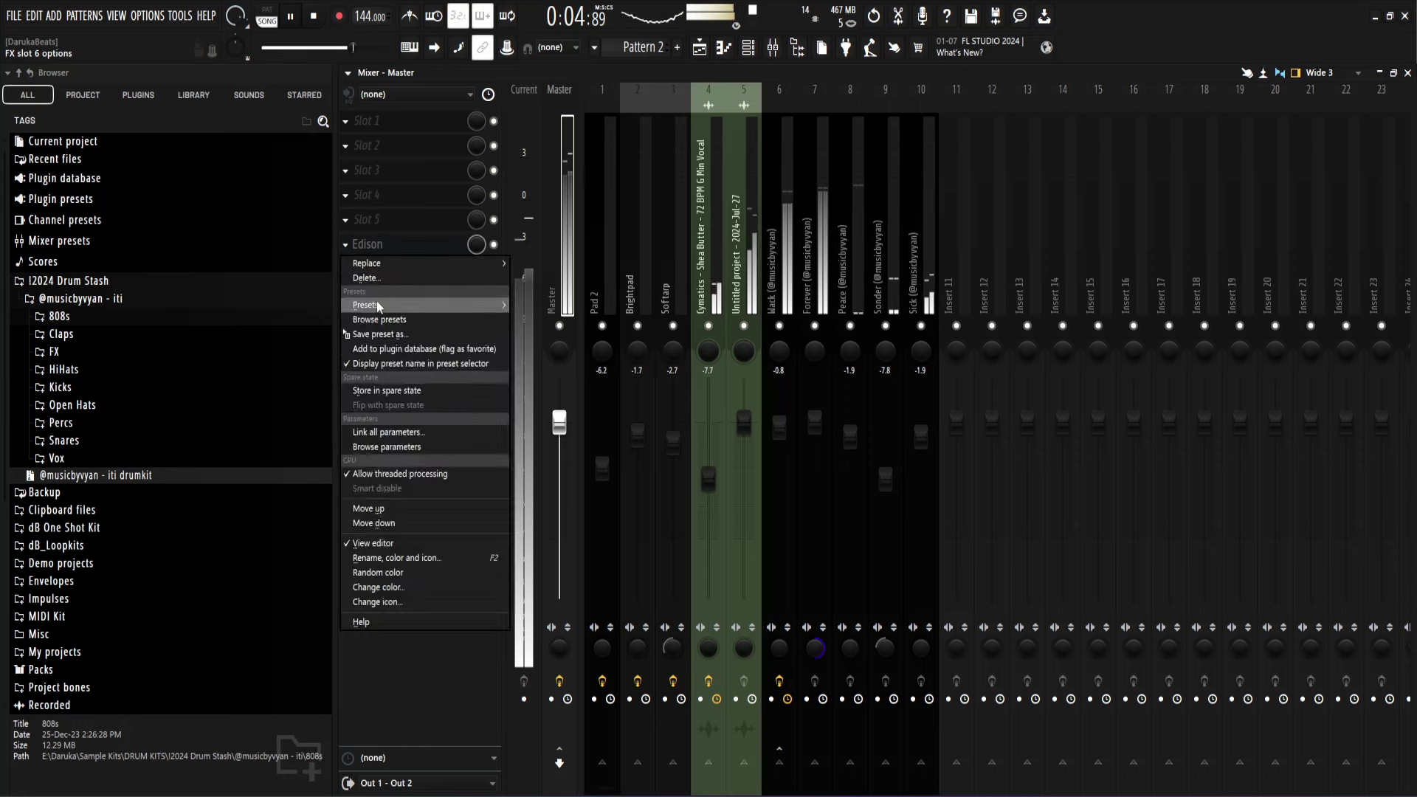
pyautogui.click(376, 305)
pyautogui.click(758, 458)
# Step: Load Fruity Limiter in the Master's slot 3 with raised gain and a -3.1 dB saturation threshold, and set mixer track 5's volume to -2.0 dB
pyautogui.click(370, 174)
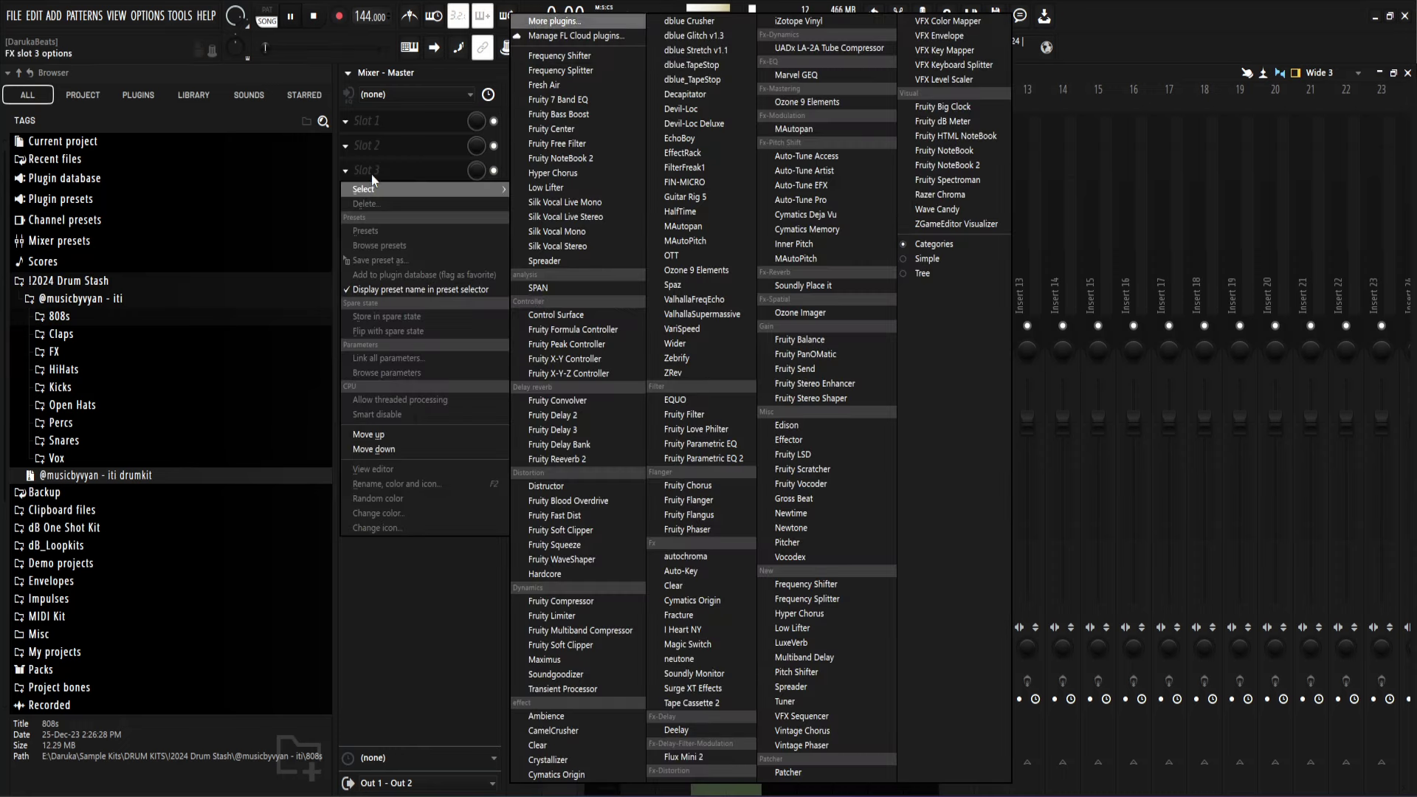
pyautogui.click(568, 615)
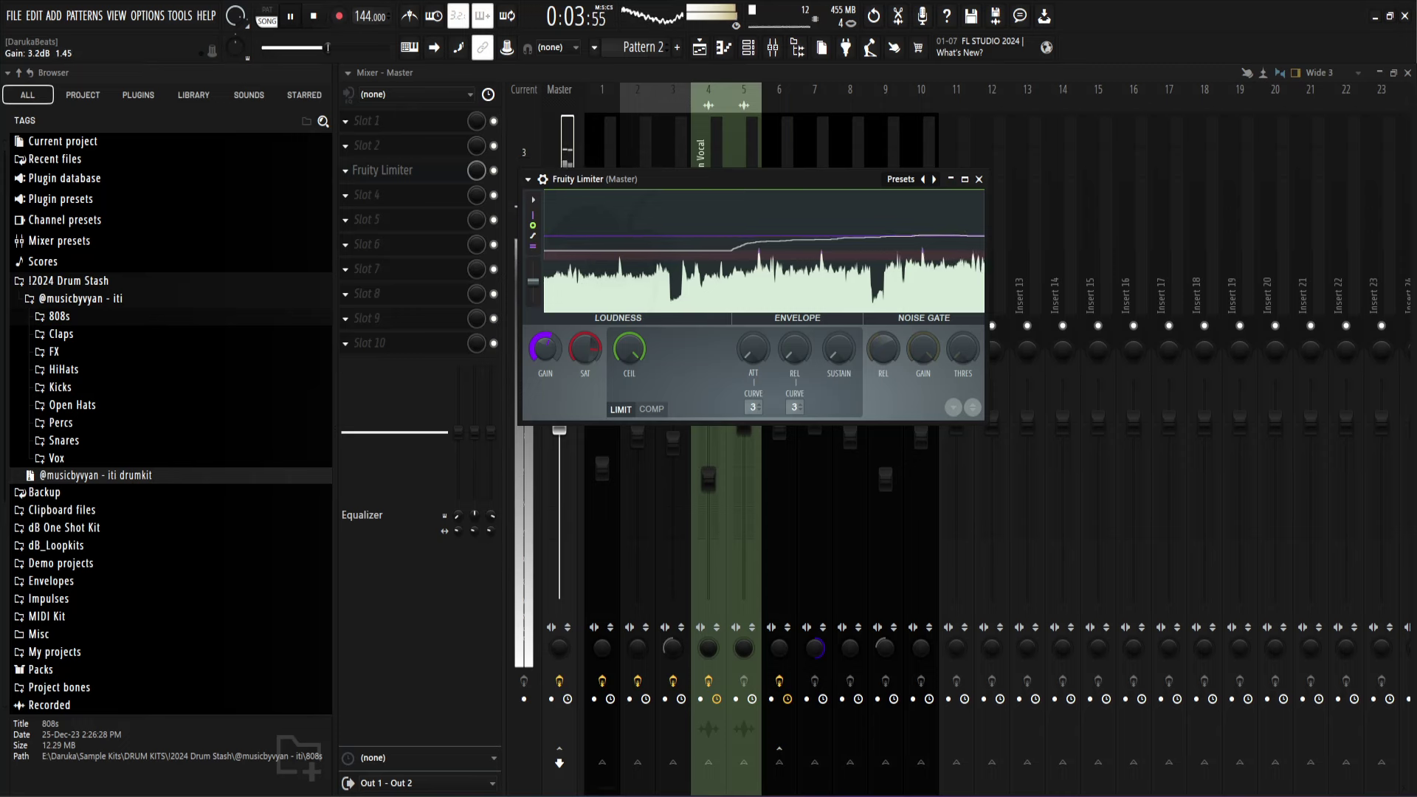
pyautogui.moveTo(708, 180); pyautogui.dragTo(936, 247)
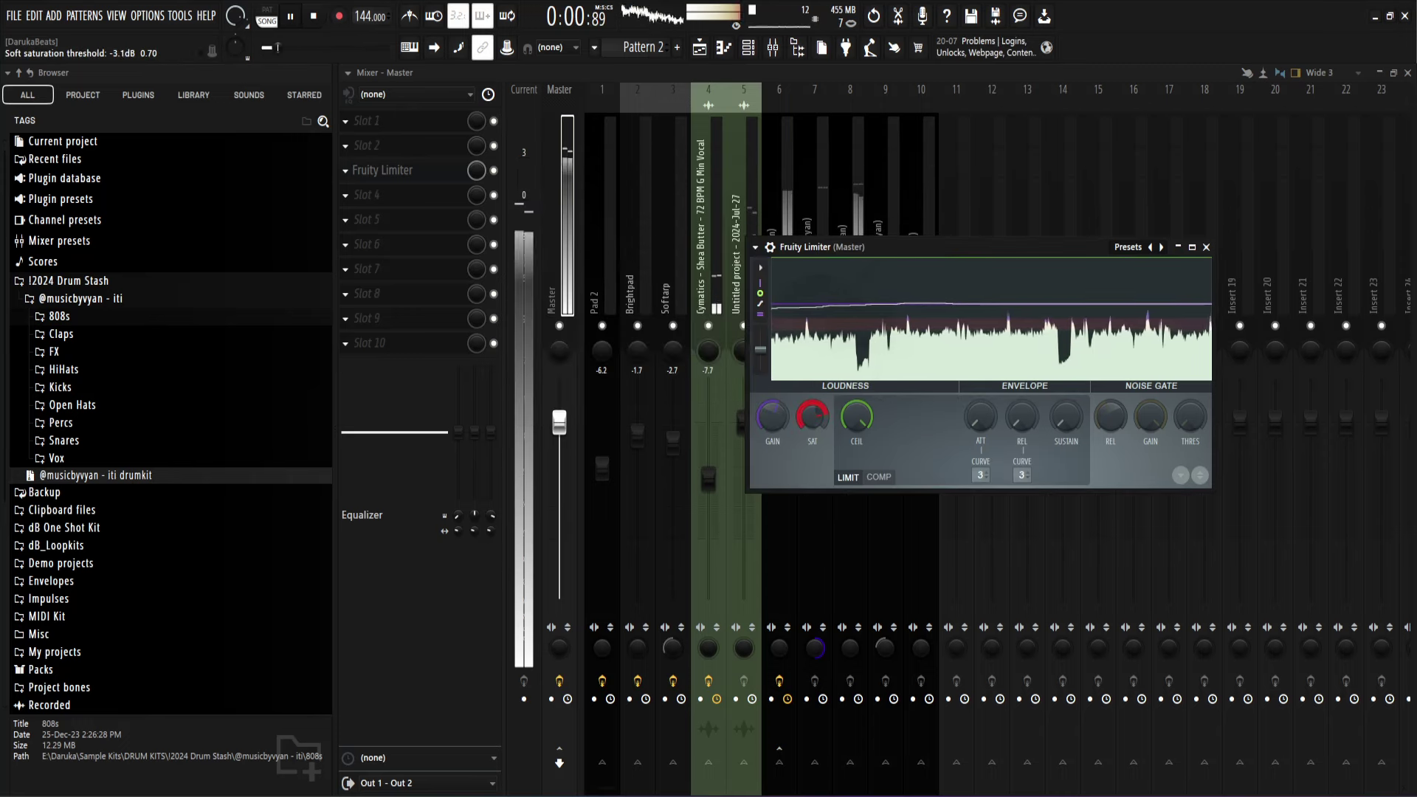
pyautogui.click(1206, 247)
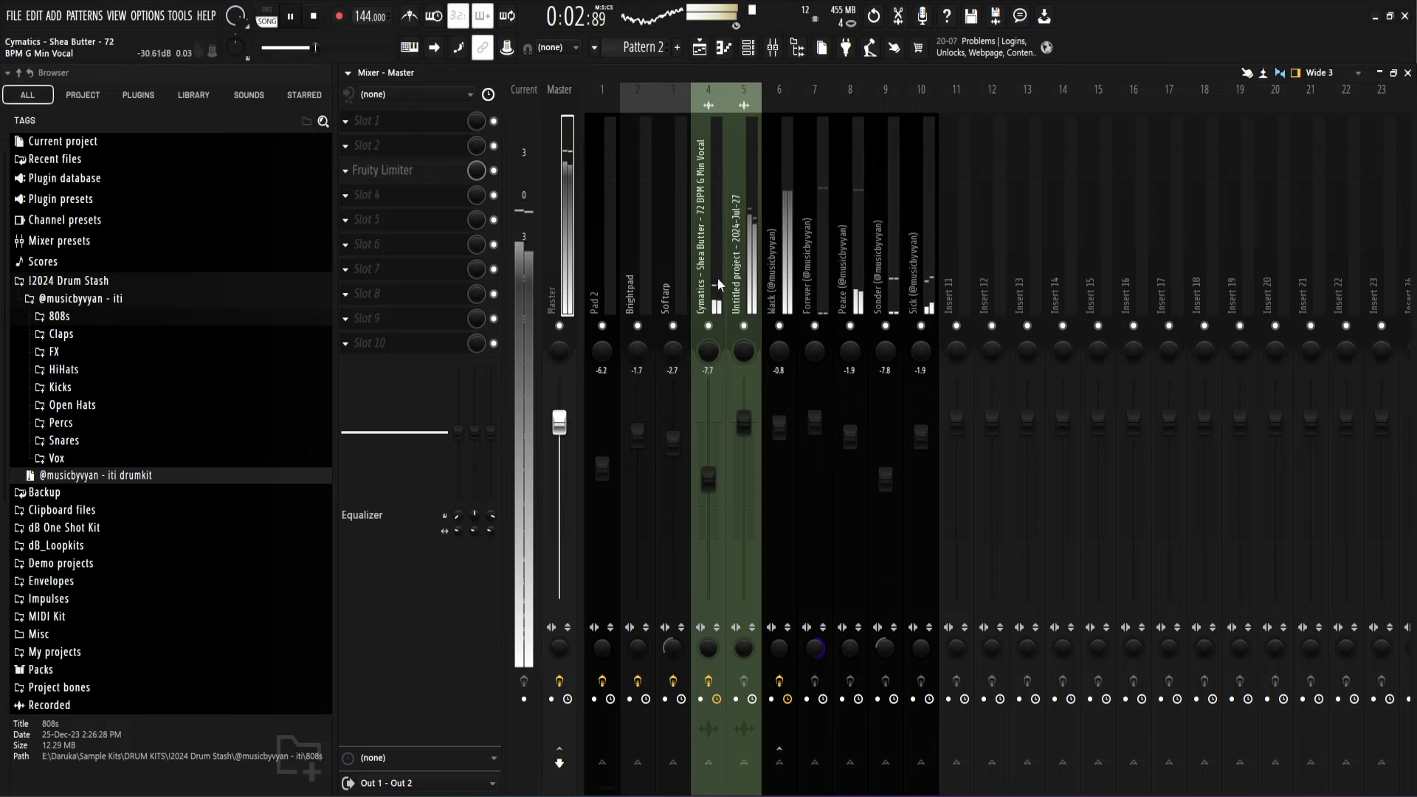
pyautogui.click(746, 423)
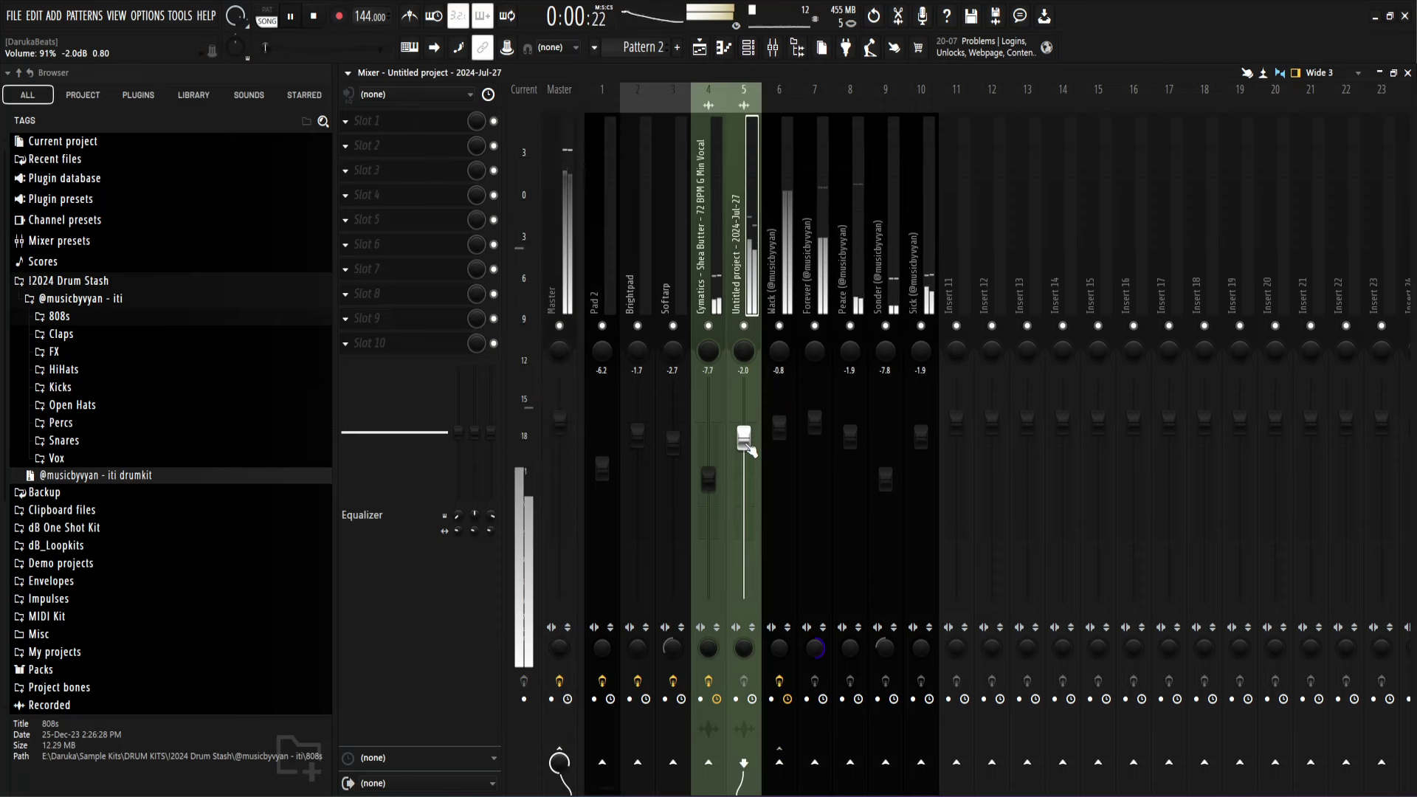
# Step: Split Pattern 2 by channel in the playlist and place the Wack, Forever, Peace, Sonder and Sick patterns on tracks 5 to 9 at bar 1
pyautogui.click(701, 49)
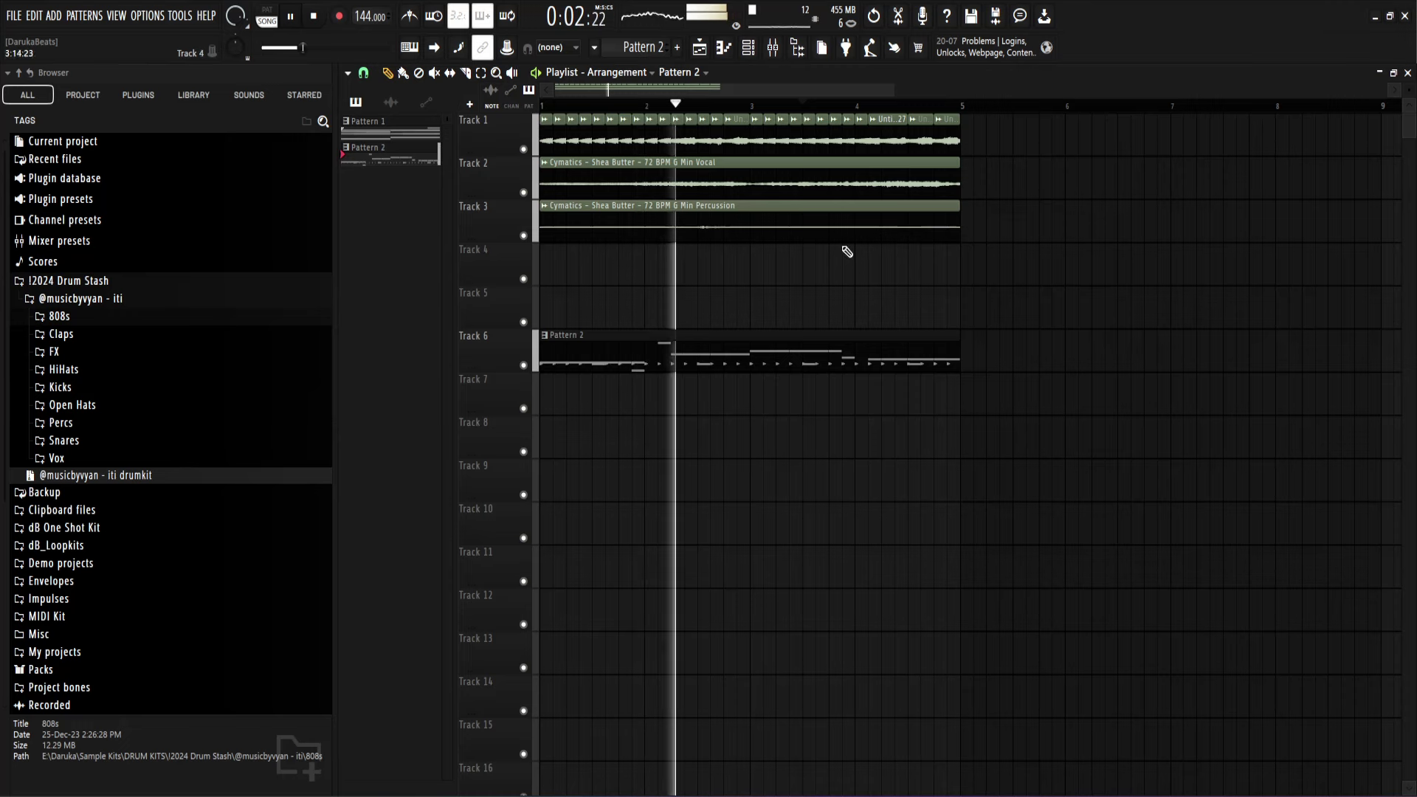
pyautogui.rightClick(361, 150)
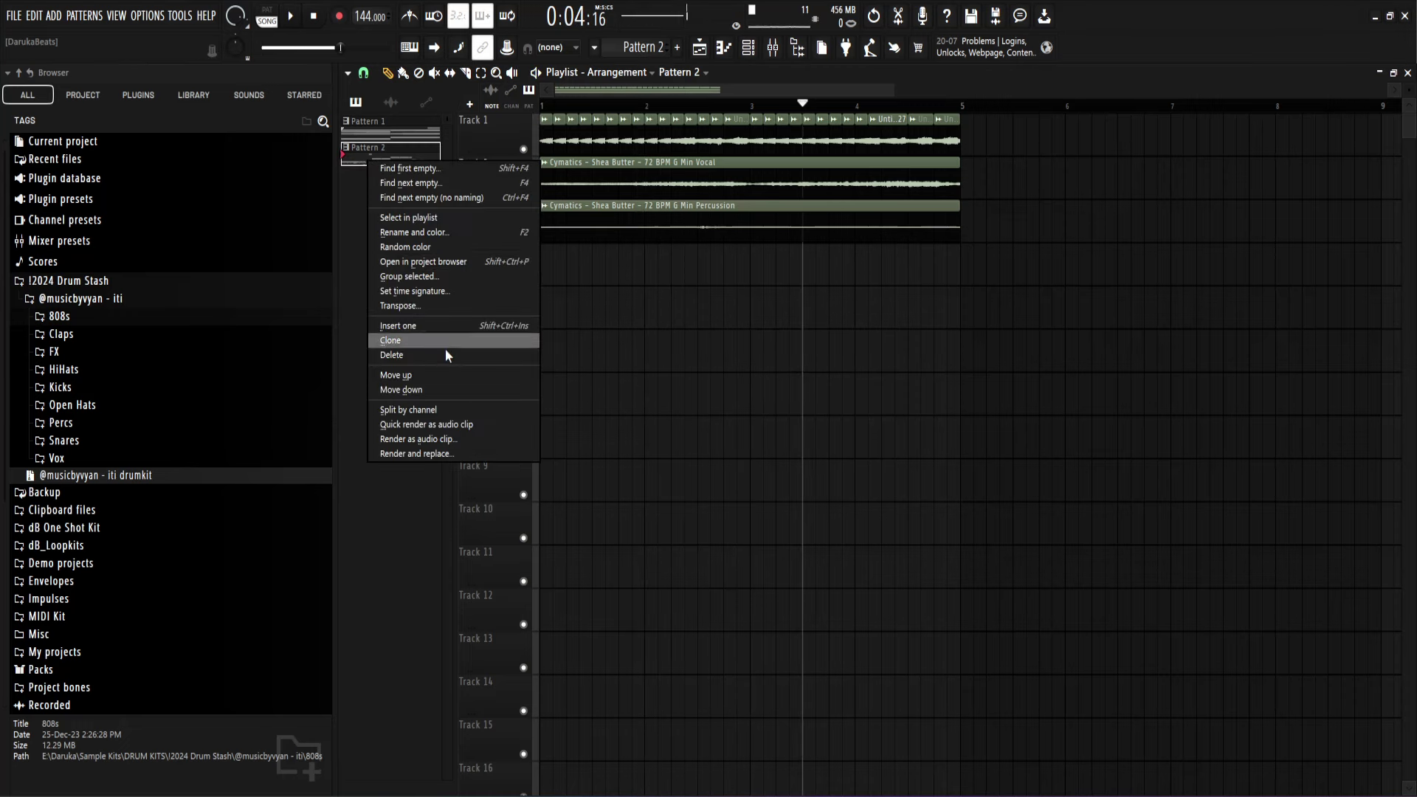
pyautogui.click(442, 411)
pyautogui.scroll(-2, 944, 295)
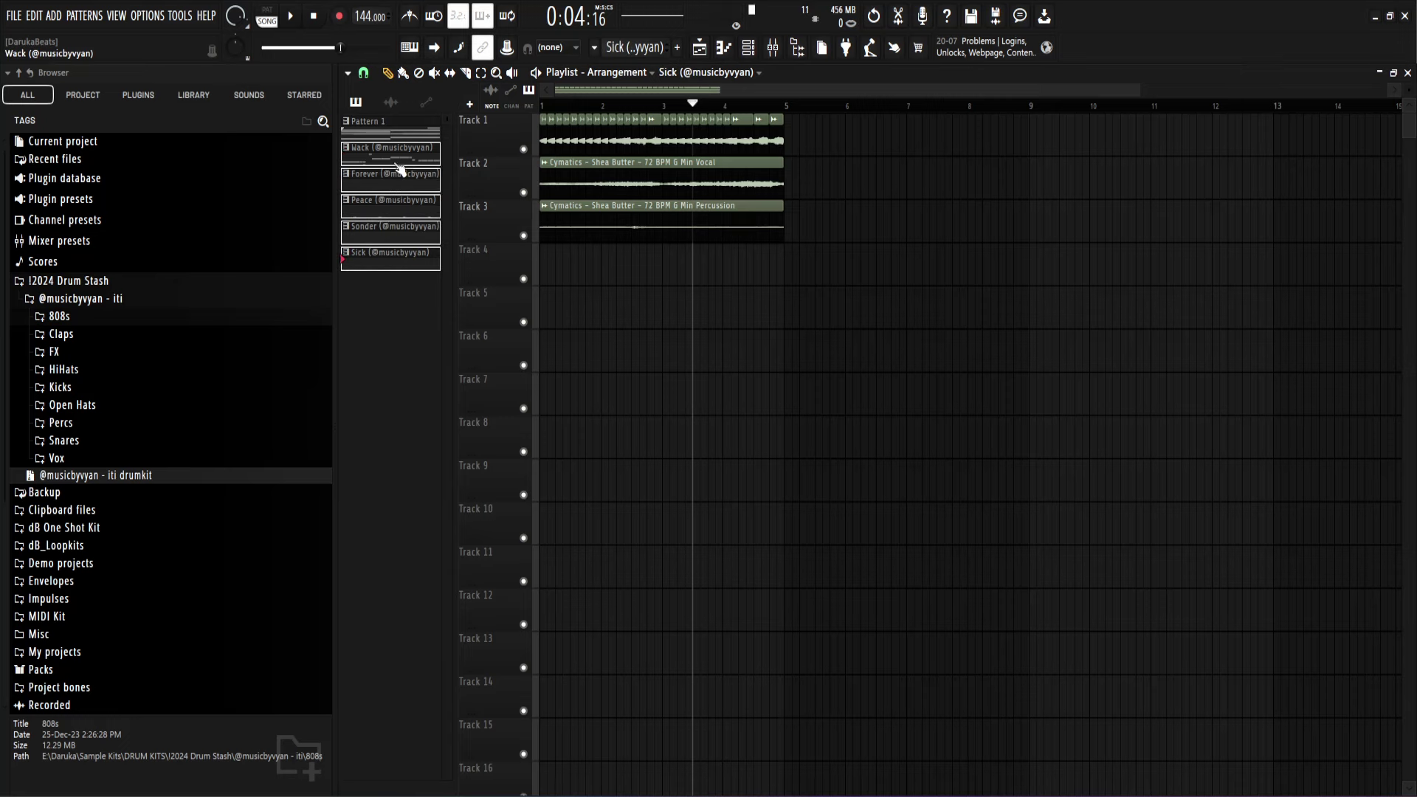
pyautogui.moveTo(399, 169); pyautogui.dragTo(642, 313)
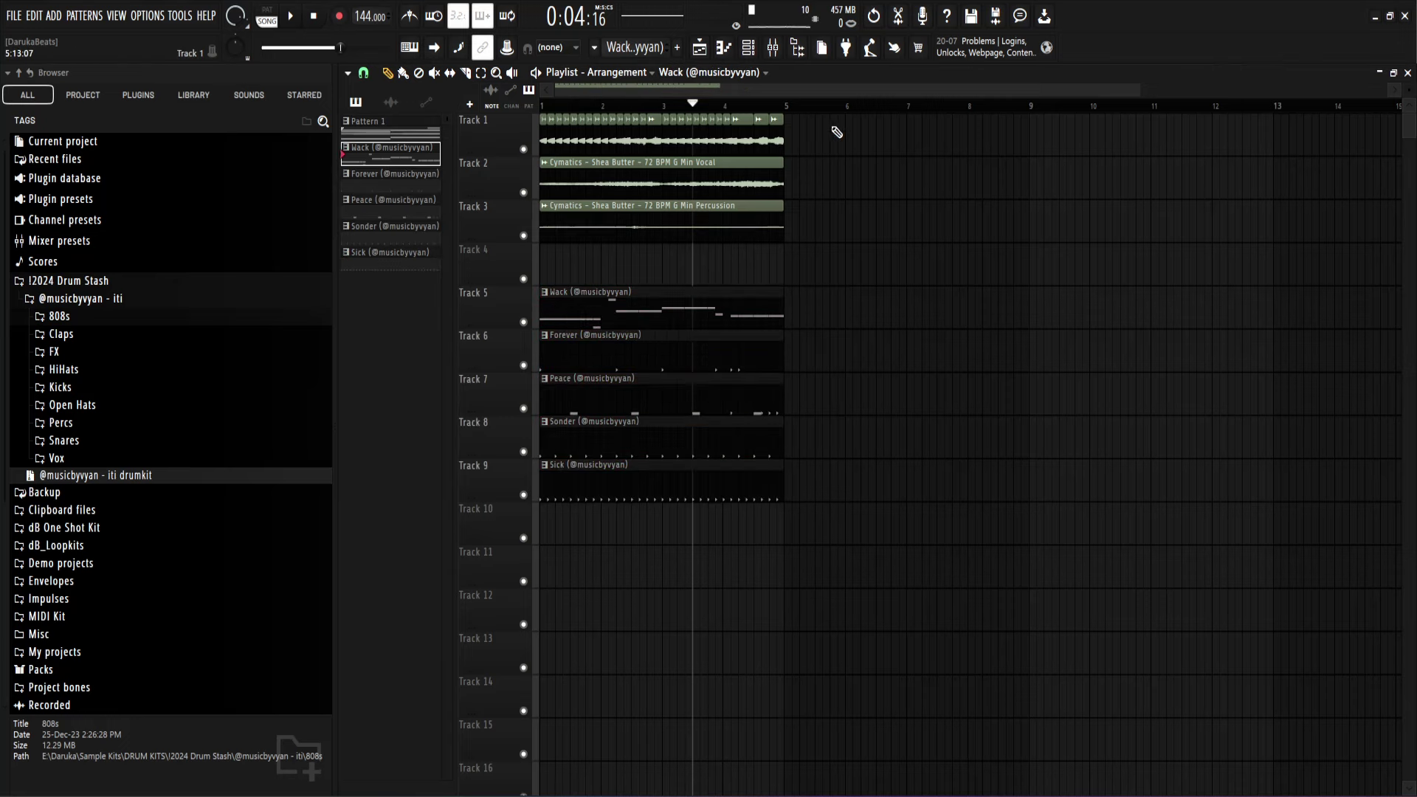
# Step: Duplicate all playlist clips twice so the four-bar section repeats up to bar 13, and deselect them
pyautogui.hotkey('ctrl', 'a')
pyautogui.hotkey('ctrl', 'b')
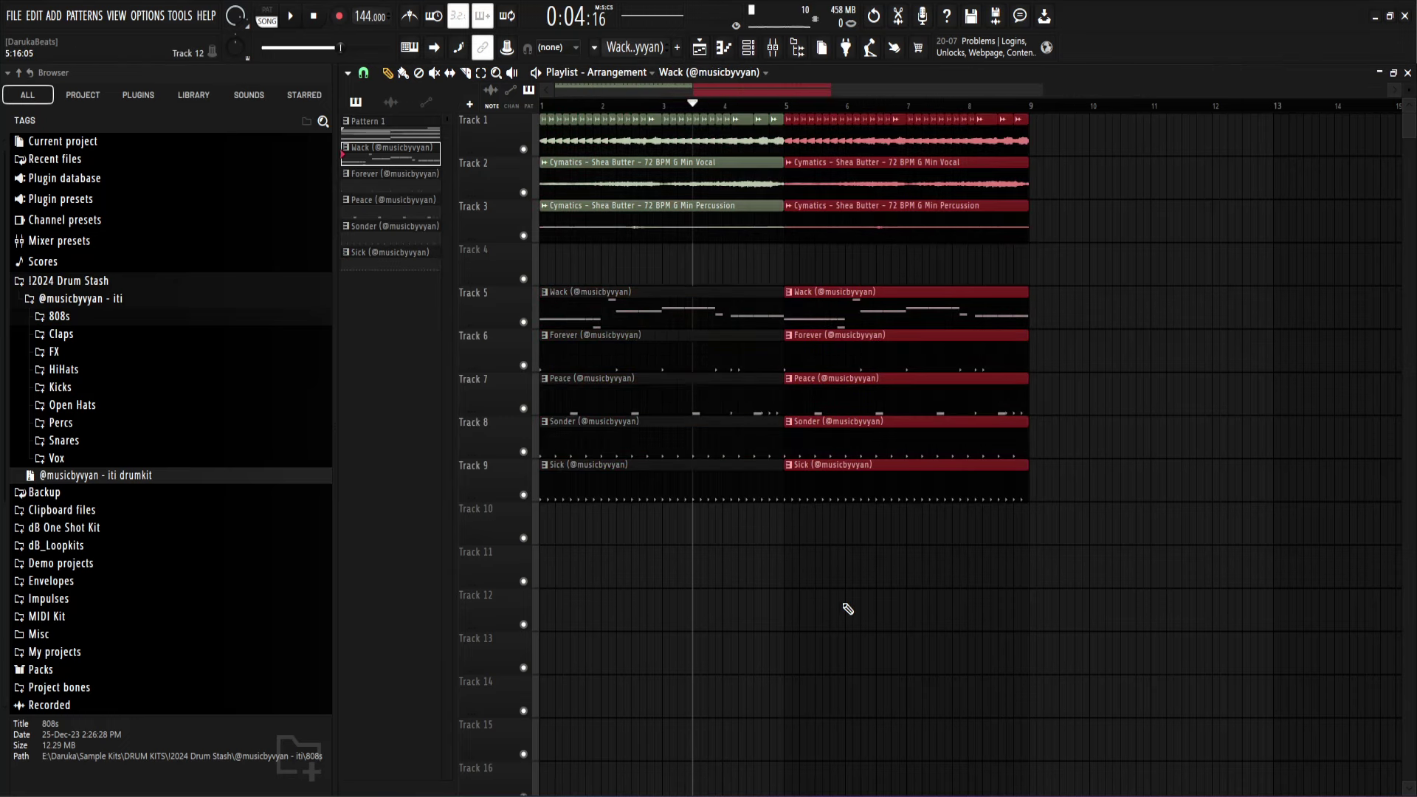
pyautogui.hotkey('ctrl', 'b')
pyautogui.scroll(-1, 1063, 595)
pyautogui.hotkey('ctrl', 'd')
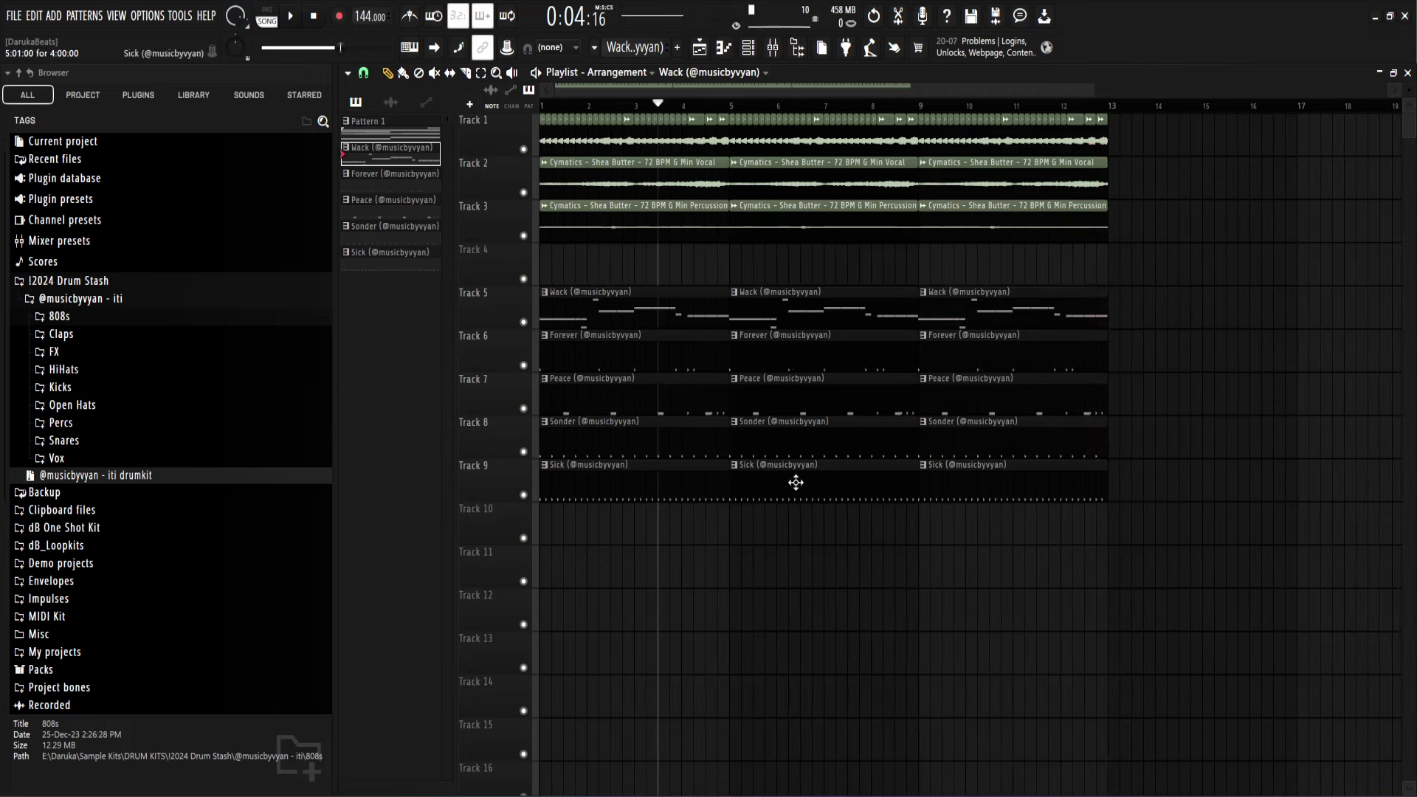
# Step: Delete the vocal, Wack, Forever, Peace and Sick clips from the first four bars to form an intro
pyautogui.moveTo(656, 106); pyautogui.dragTo(476, 120)
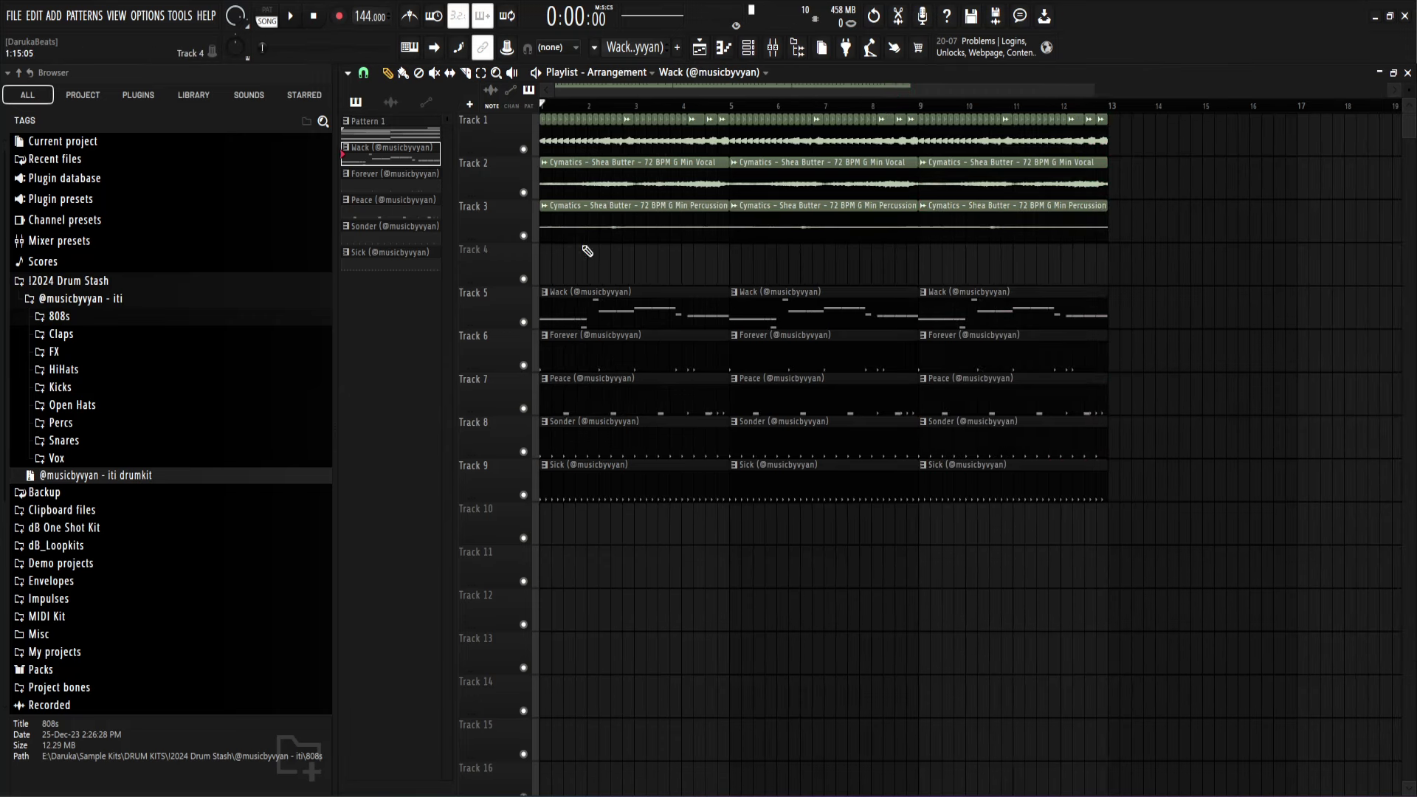
pyautogui.rightClick(591, 188)
pyautogui.rightClick(601, 310)
pyautogui.rightClick(600, 355)
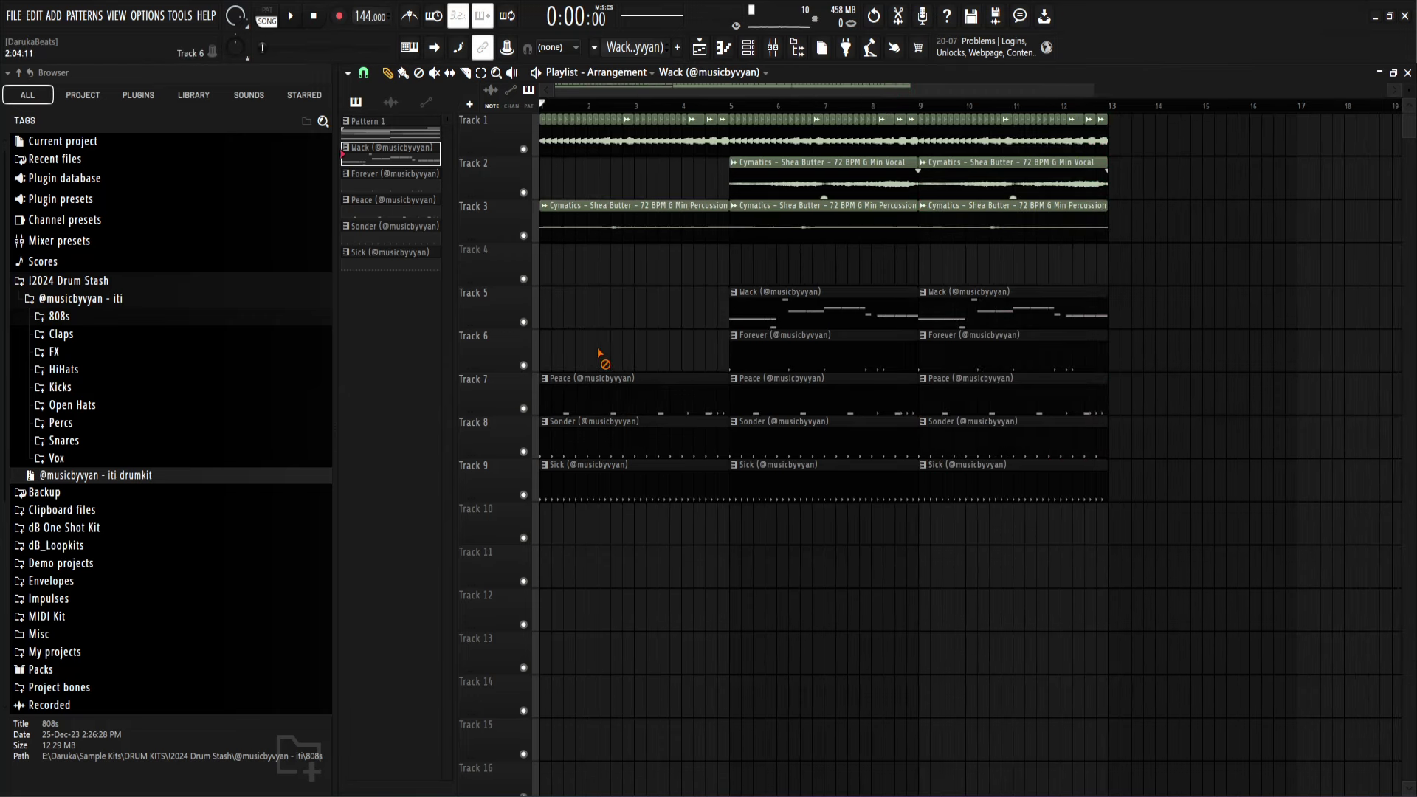
pyautogui.rightClick(607, 385)
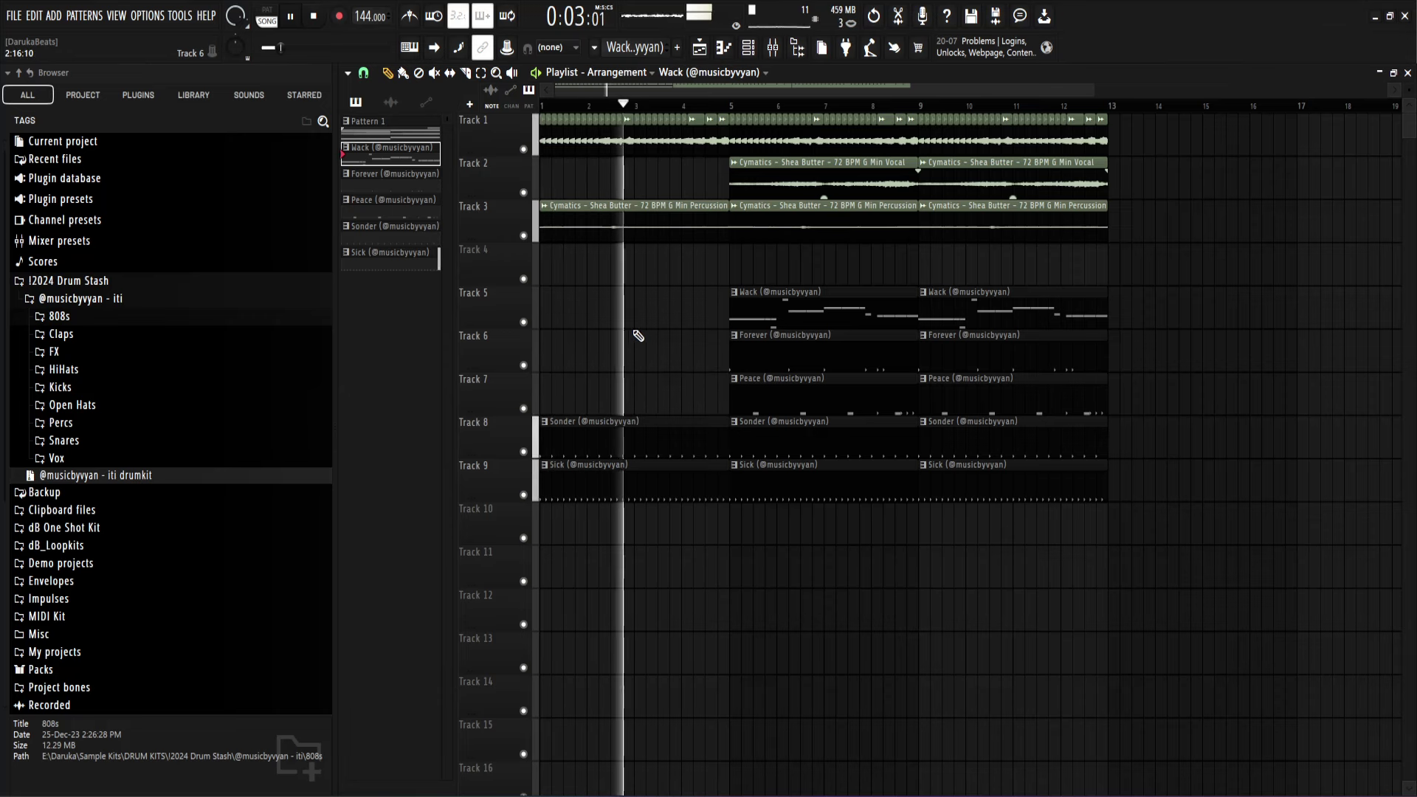
pyautogui.rightClick(648, 468)
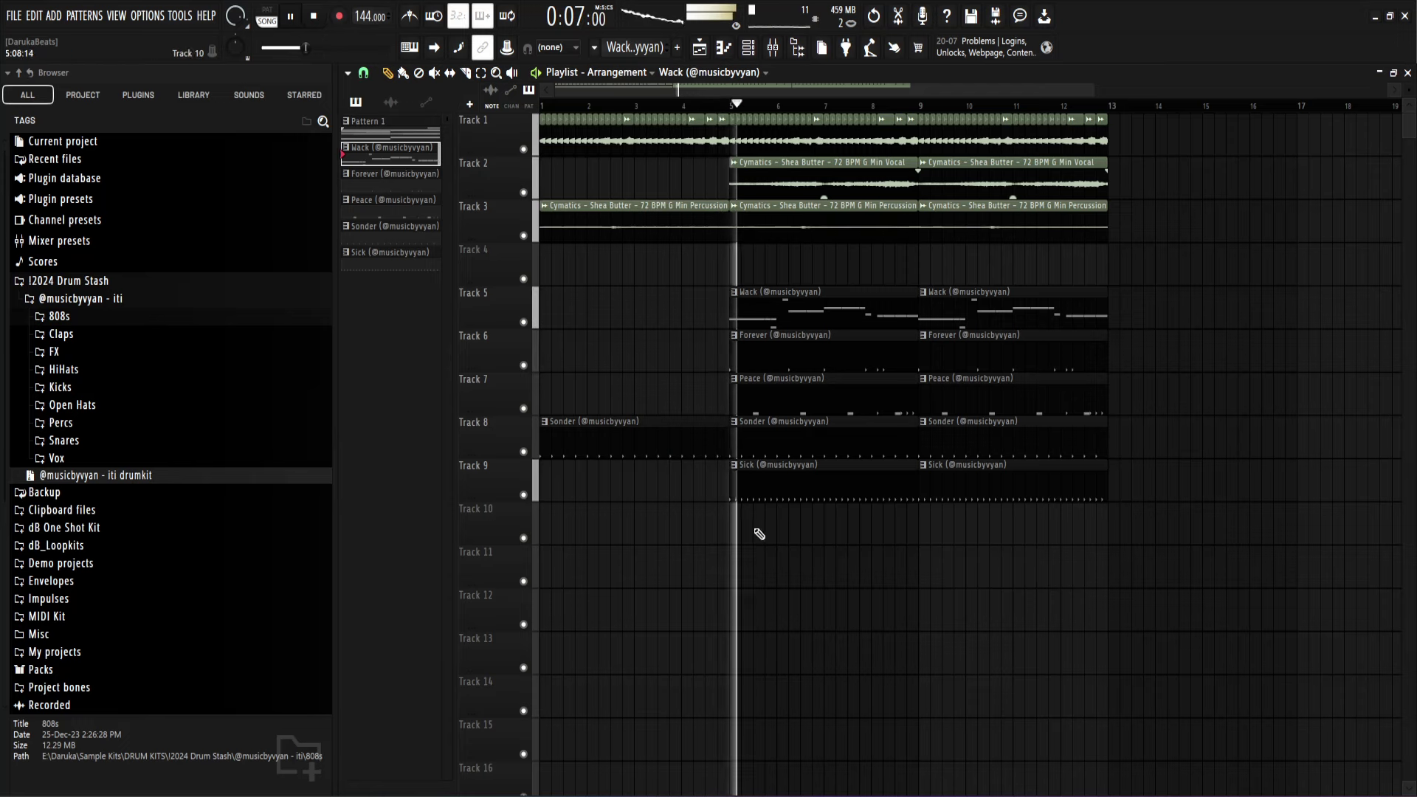
# Step: Save the project as "Wack 144bpm C#m 27-07-24" in the June folder
pyautogui.hotkey('ctrl', 's')
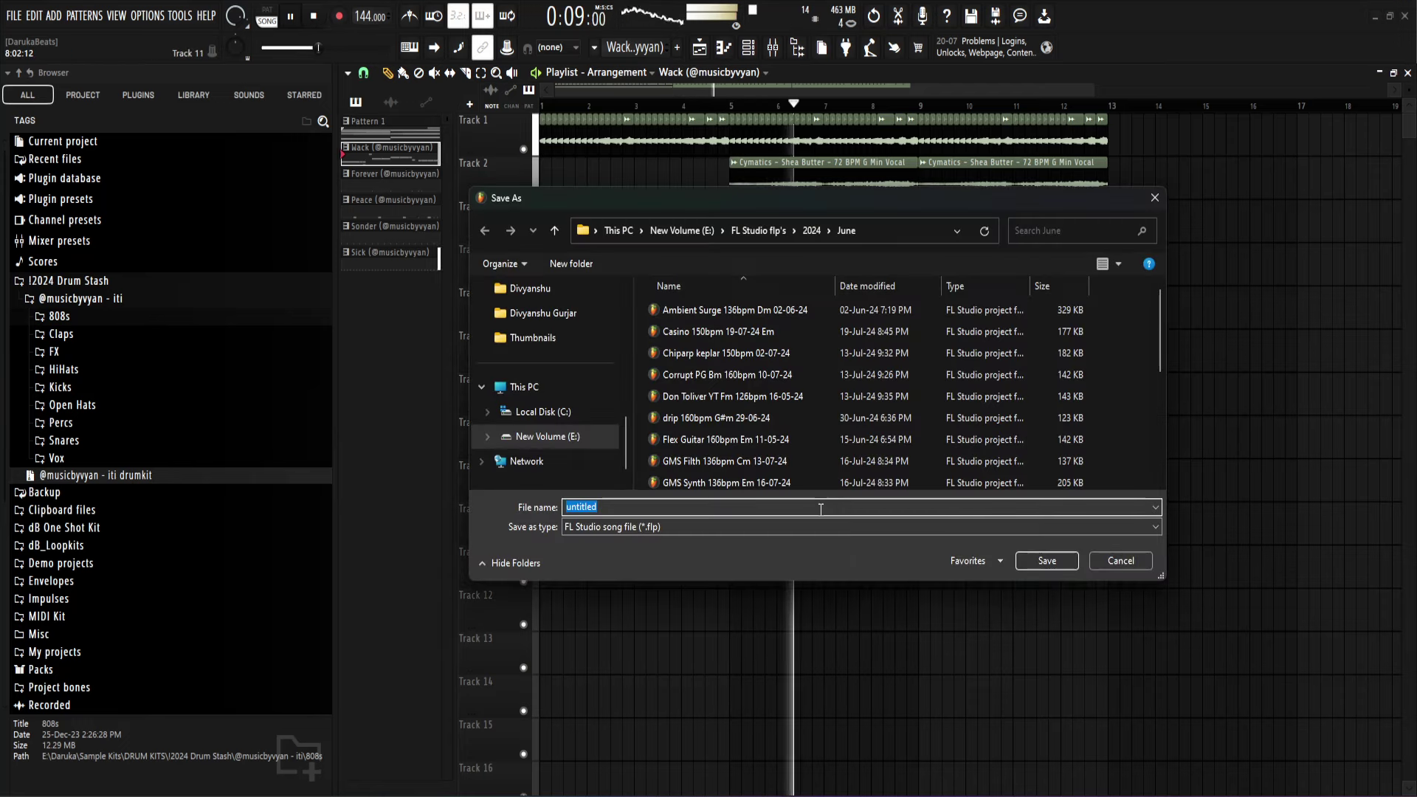
pyautogui.write('Wack')
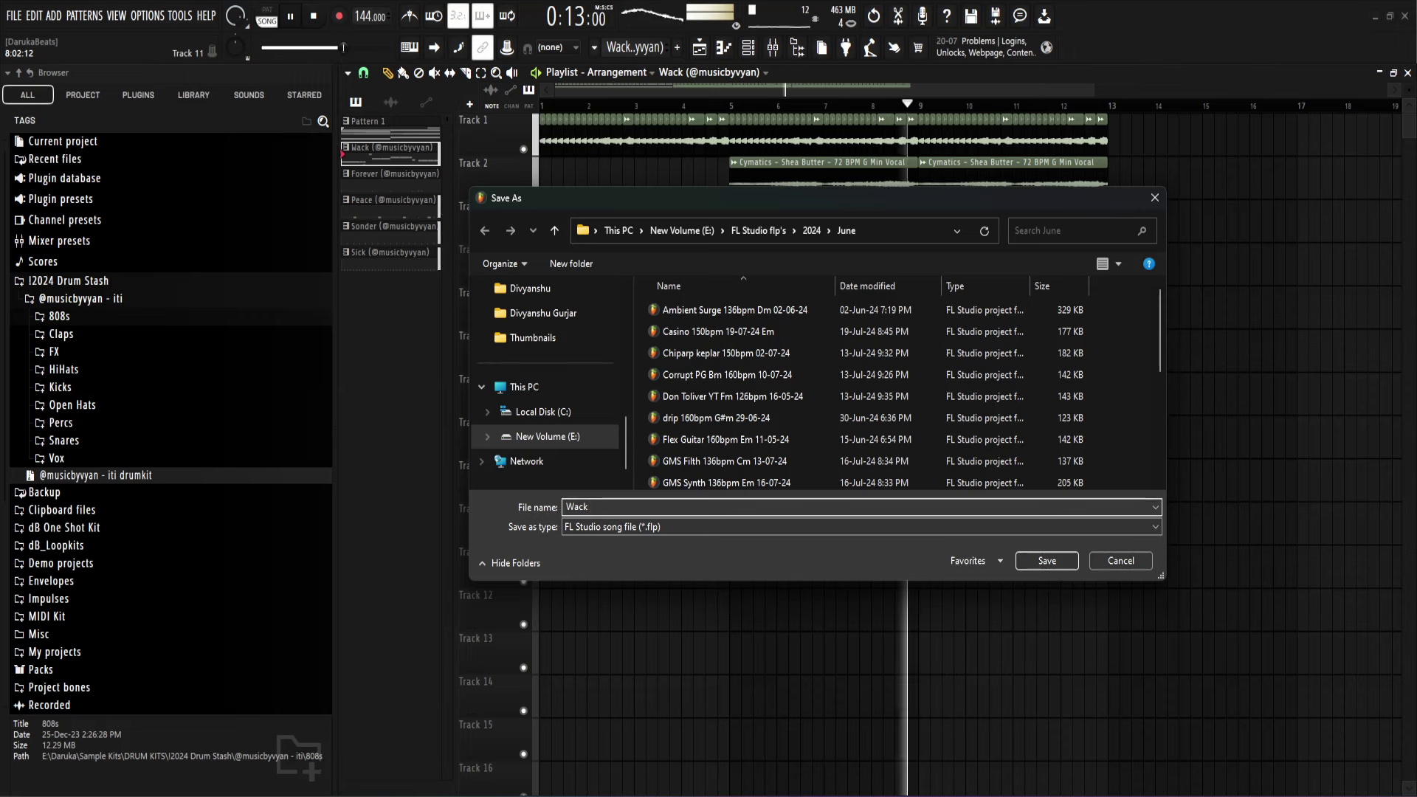
pyautogui.write(' 144bpm C')
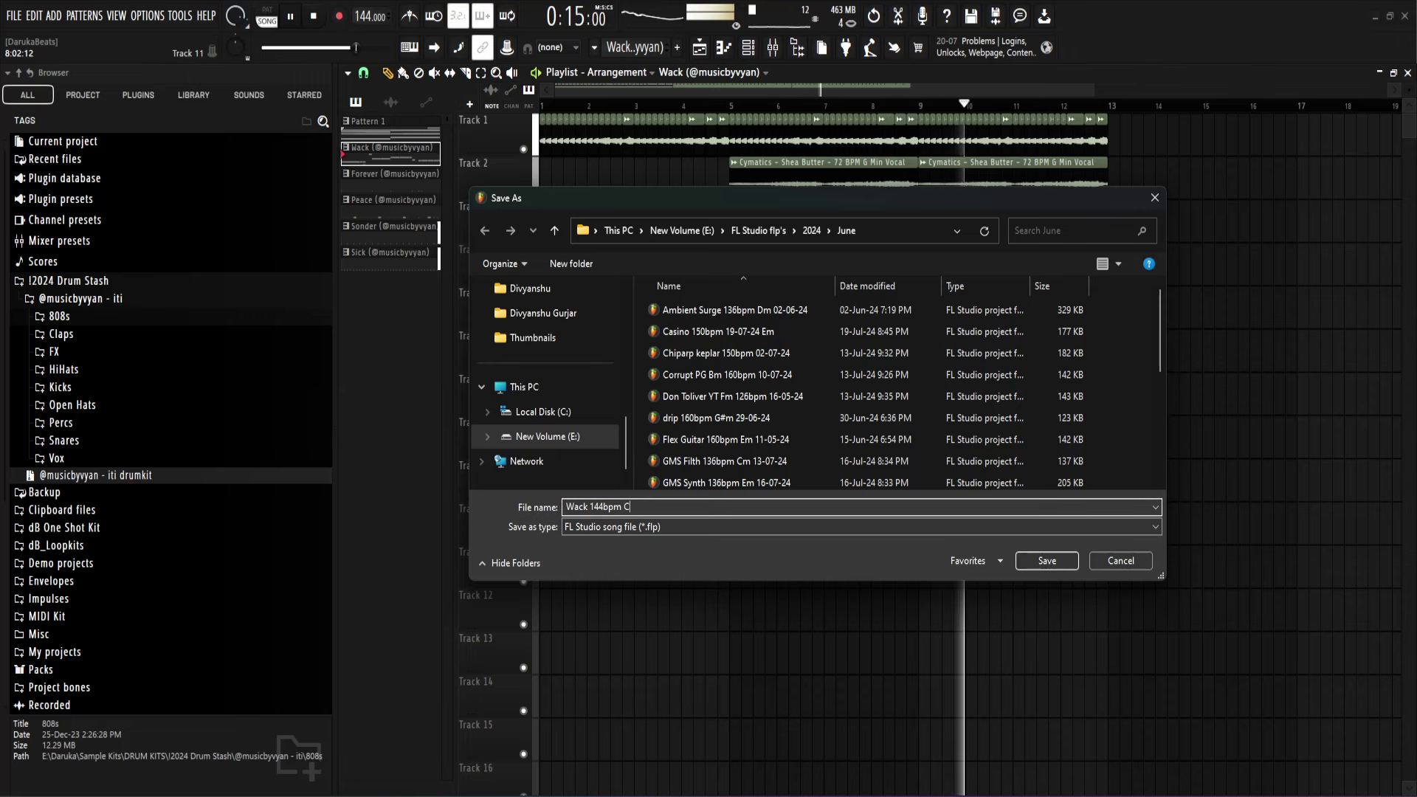
pyautogui.write('#m')
pyautogui.write(' 2')
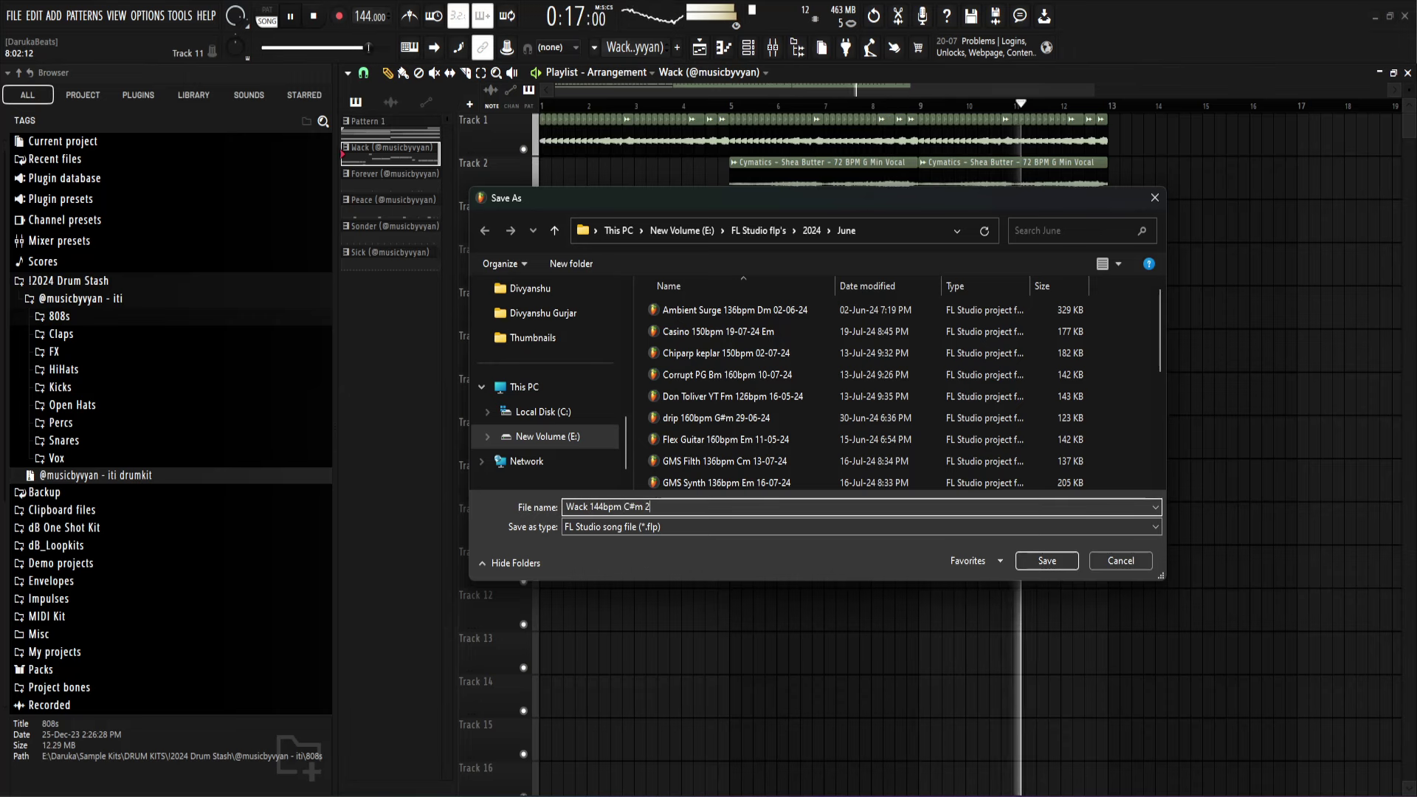
pyautogui.write('7-07-24')
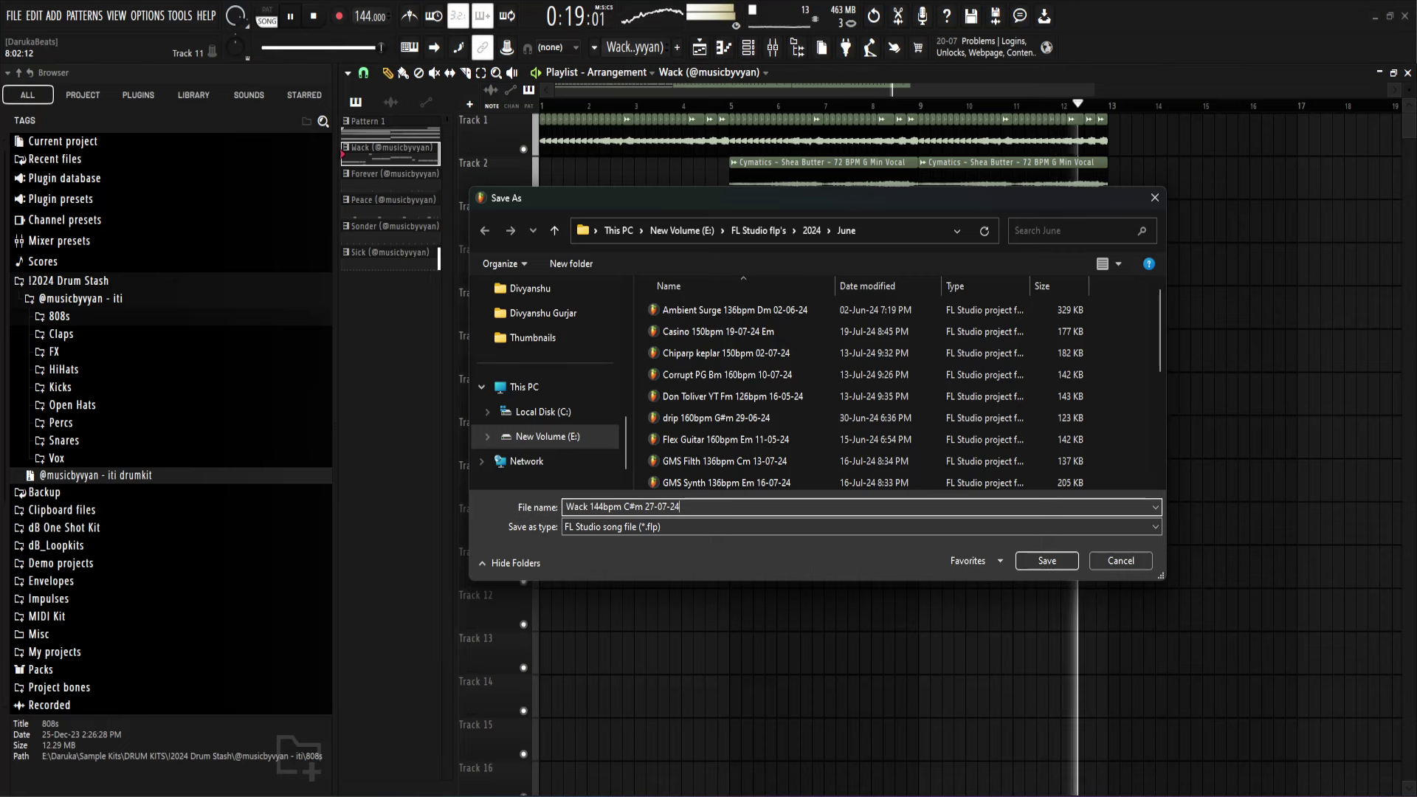
pyautogui.press('Return')
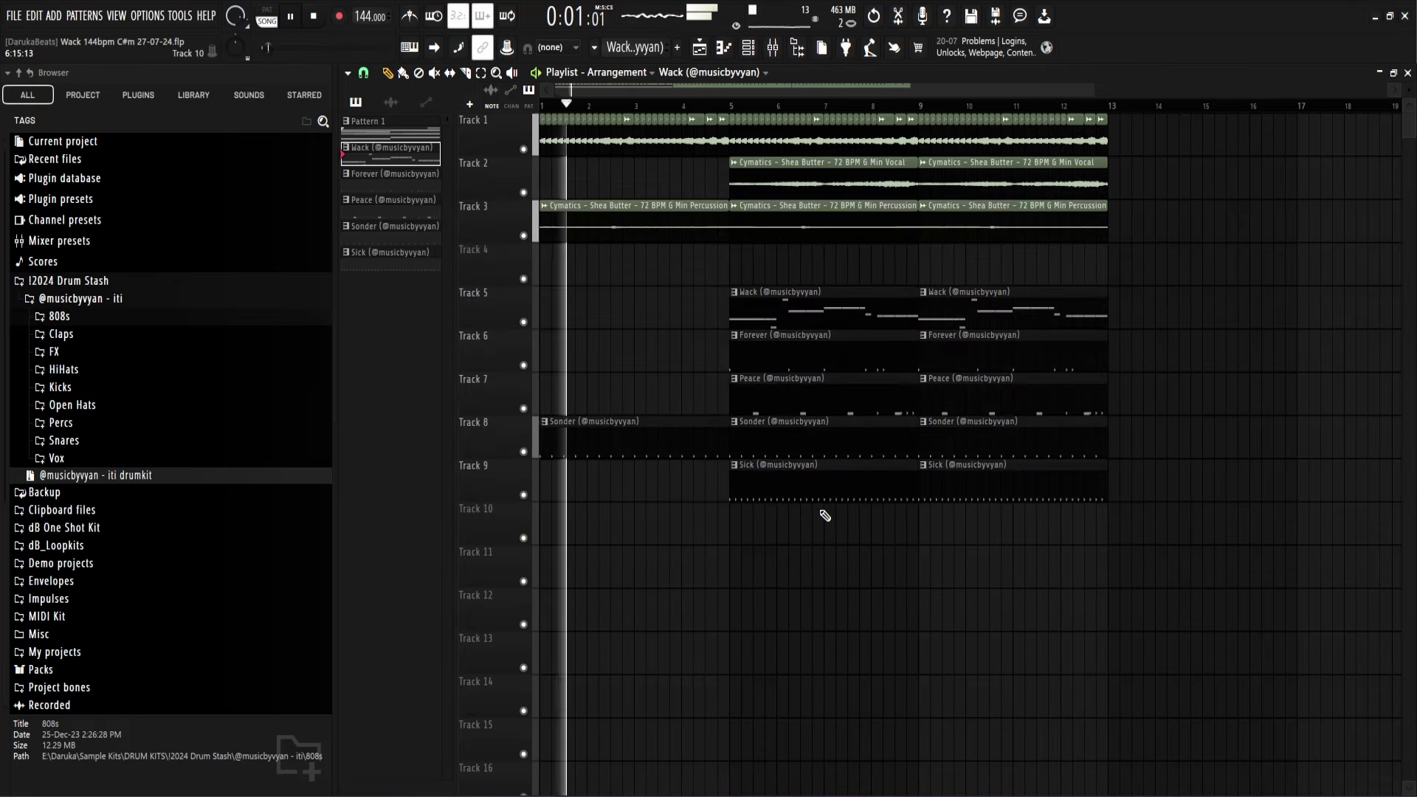
# Step: Slice the intro's Sonder clip on track 8 at 4:09:00 and mute the piece that runs up to bar 5
pyautogui.scroll(2, 719, 491)
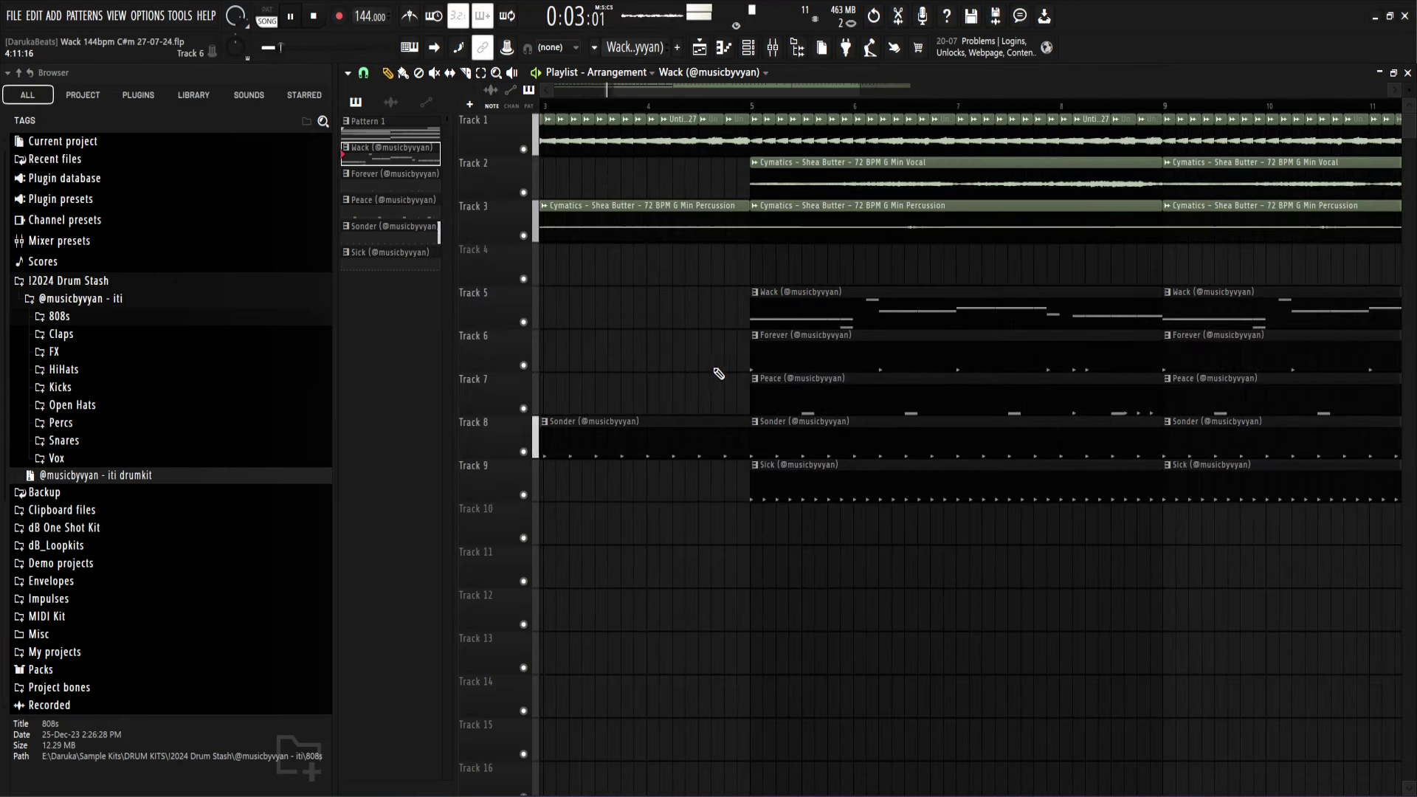
pyautogui.click(703, 422)
pyautogui.press('space')
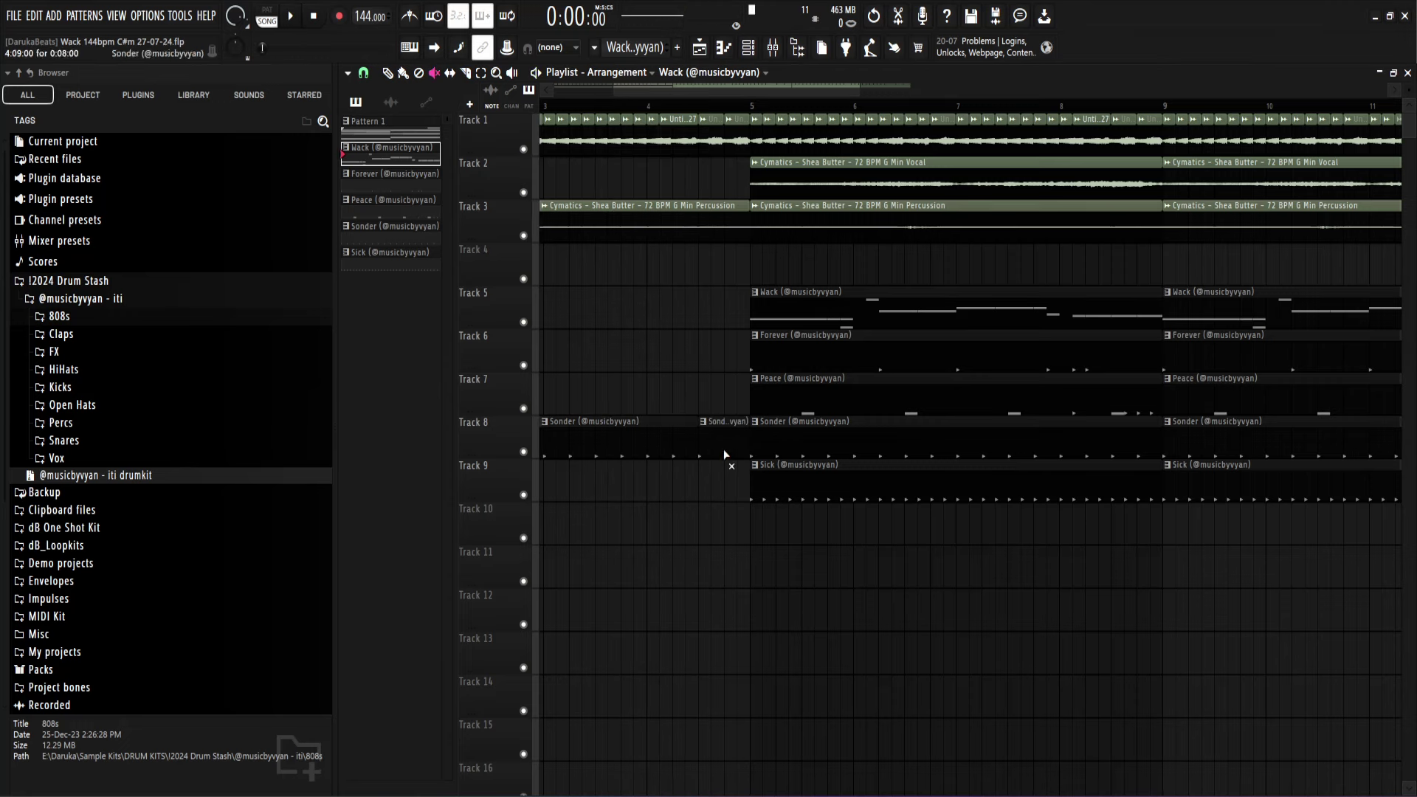
pyautogui.press('space')
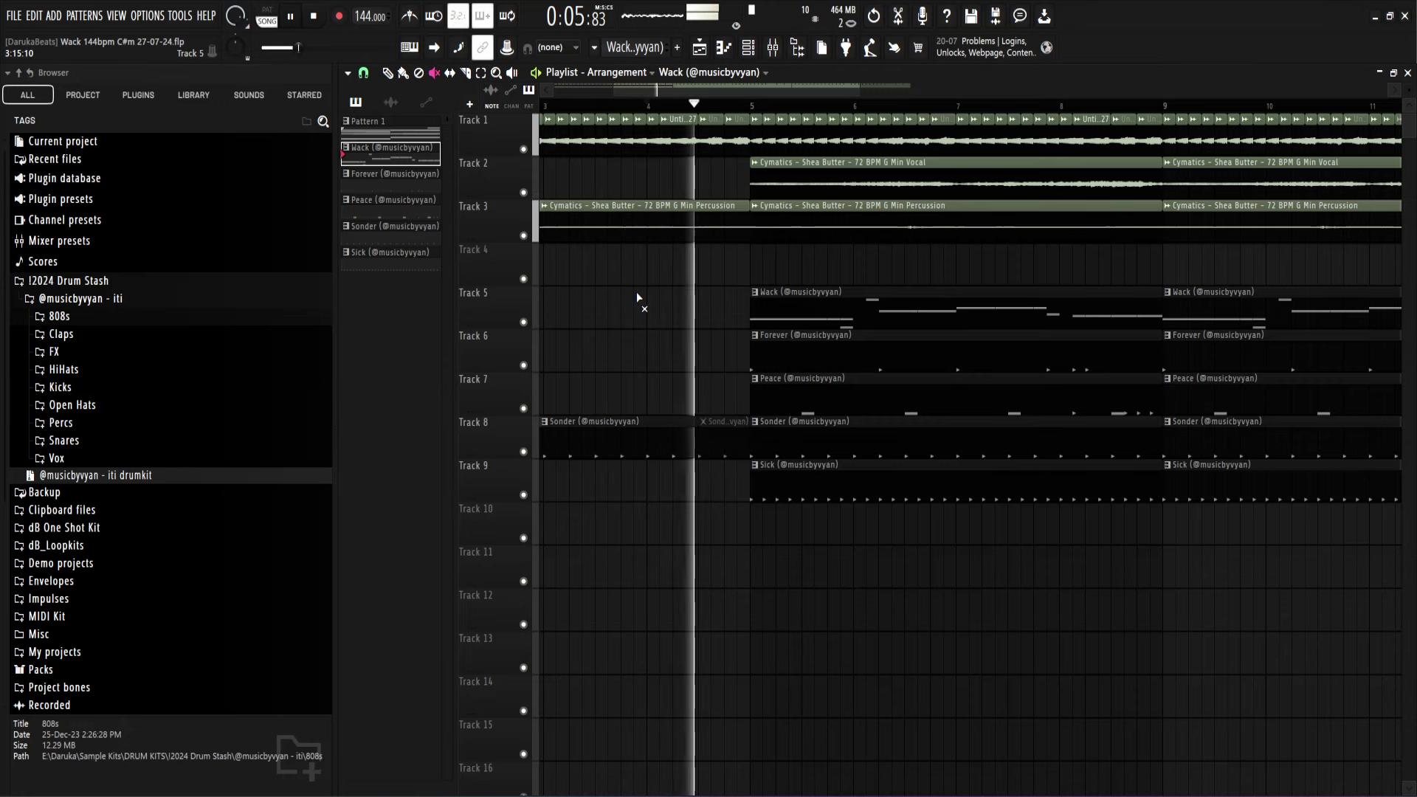
# Step: Mute the melody slices on track 1 from 4:09:00 to bar 5, and play the arrangement from bar 3
pyautogui.scroll(-4, 637, 291)
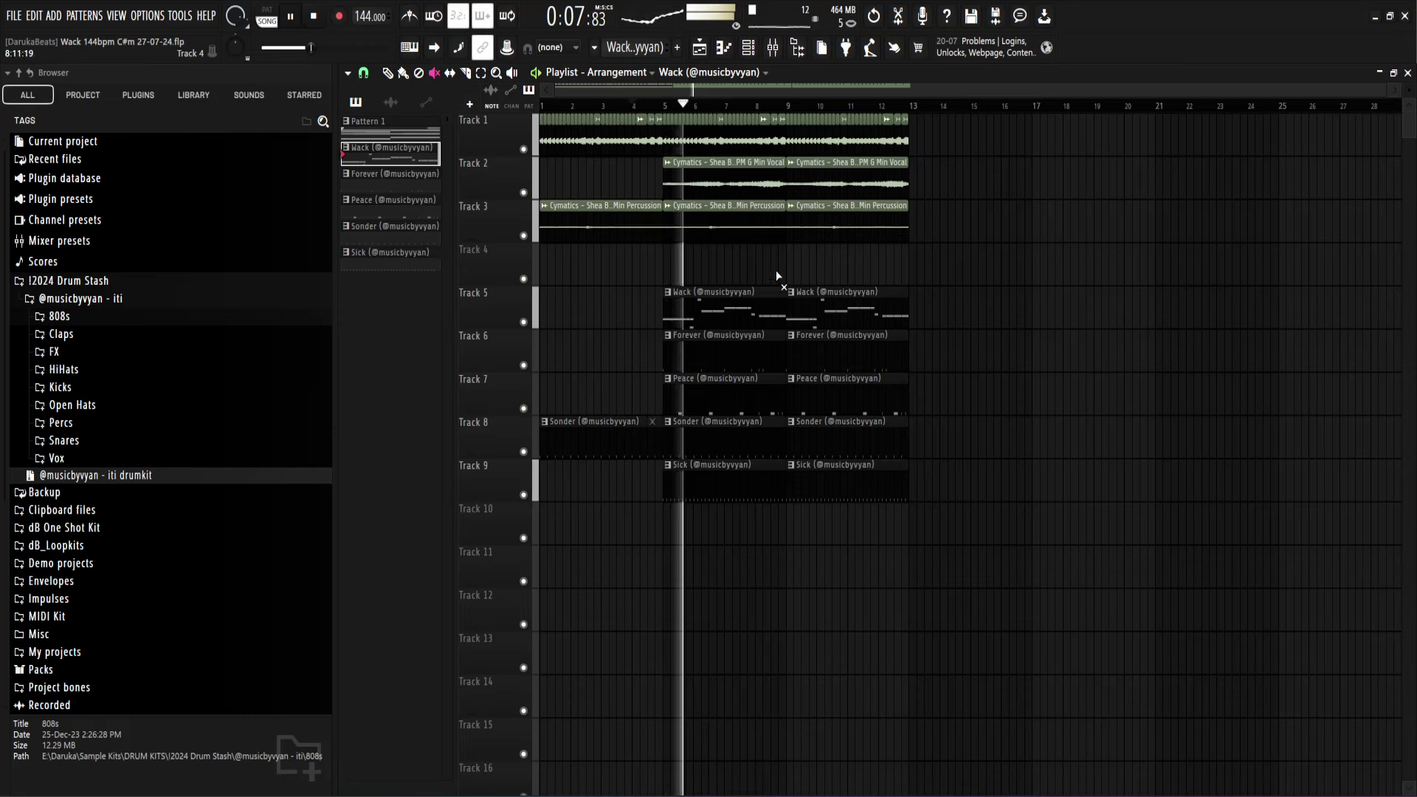
pyautogui.press('space')
pyautogui.scroll(3, 655, 256)
pyautogui.scroll(4, 653, 243)
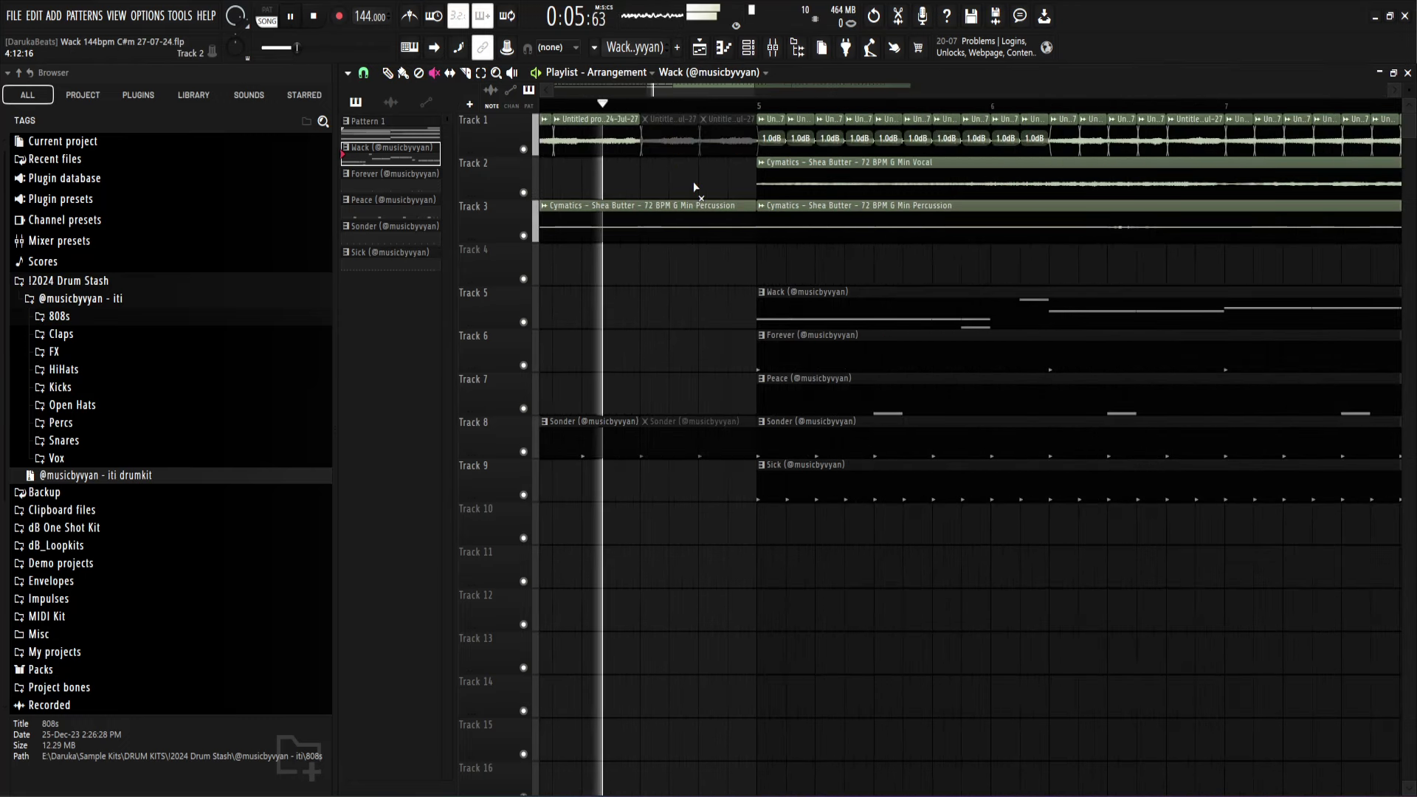
pyautogui.scroll(-2, 914, 265)
pyautogui.scroll(-3, 893, 248)
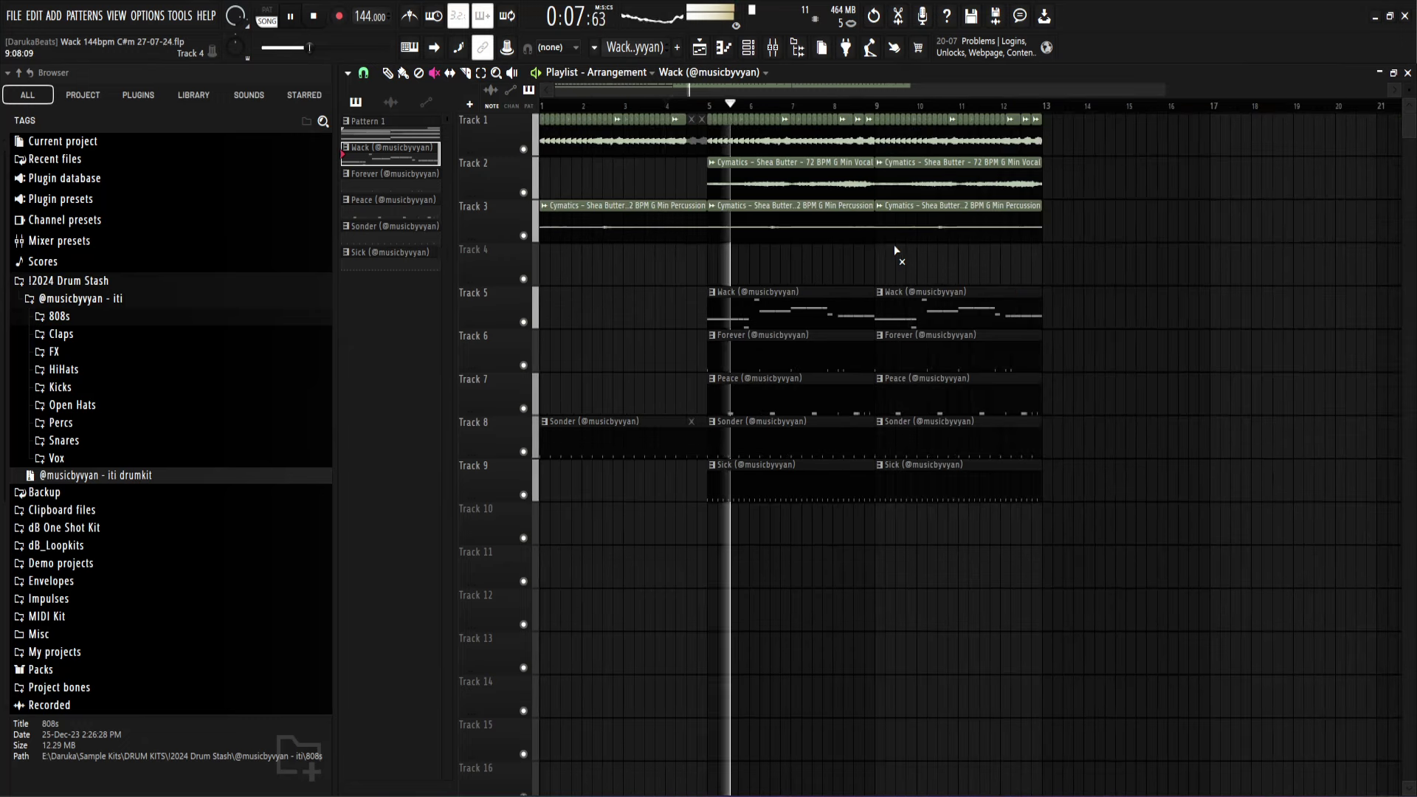
pyautogui.press('space')
pyautogui.click(627, 108)
pyautogui.press('space')
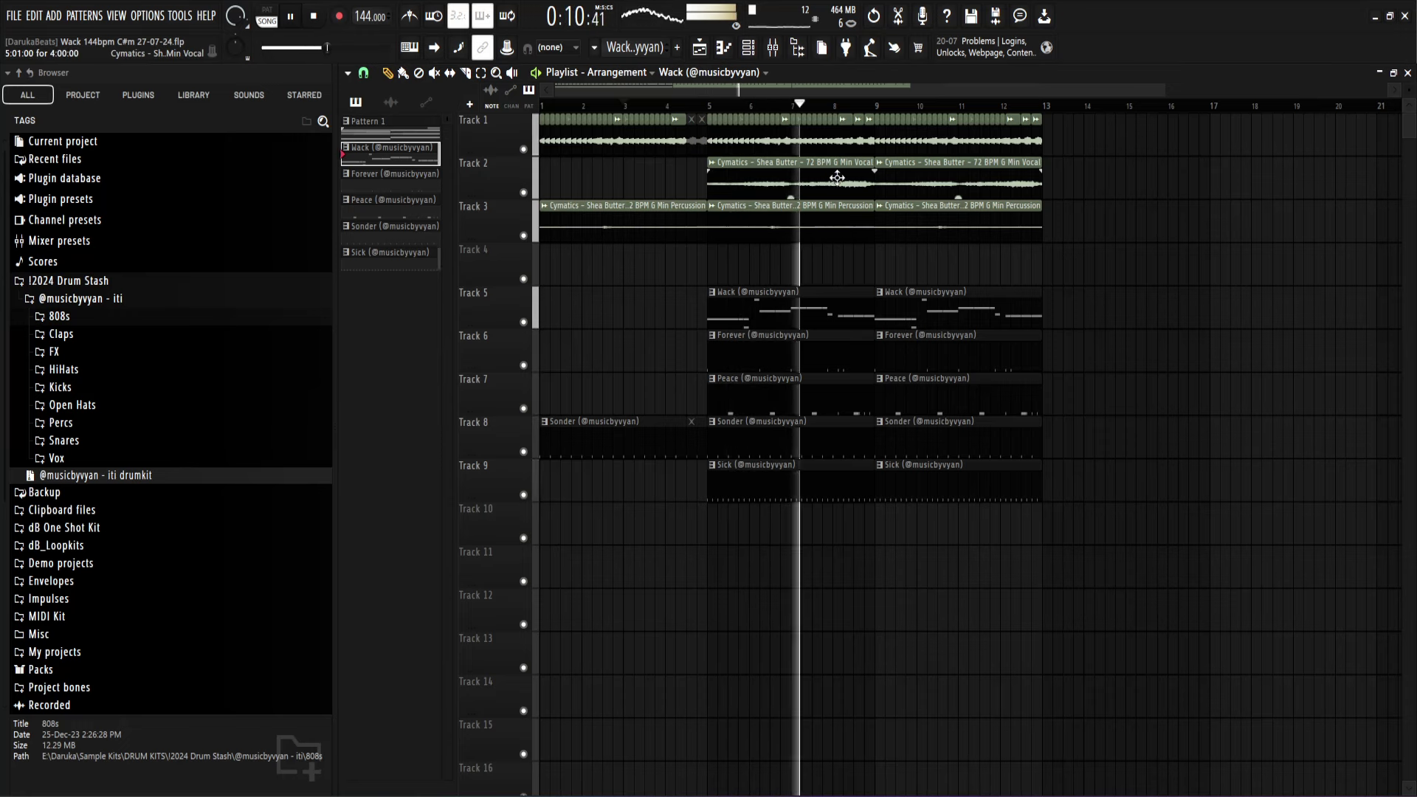
# Step: Select all clips on tracks 1 to 9 between bars 5 and 13 and duplicate them to bars 13 to 21
pyautogui.moveTo(1133, 117); pyautogui.dragTo(710, 476)
pyautogui.hotkey('ctrl', 'b')
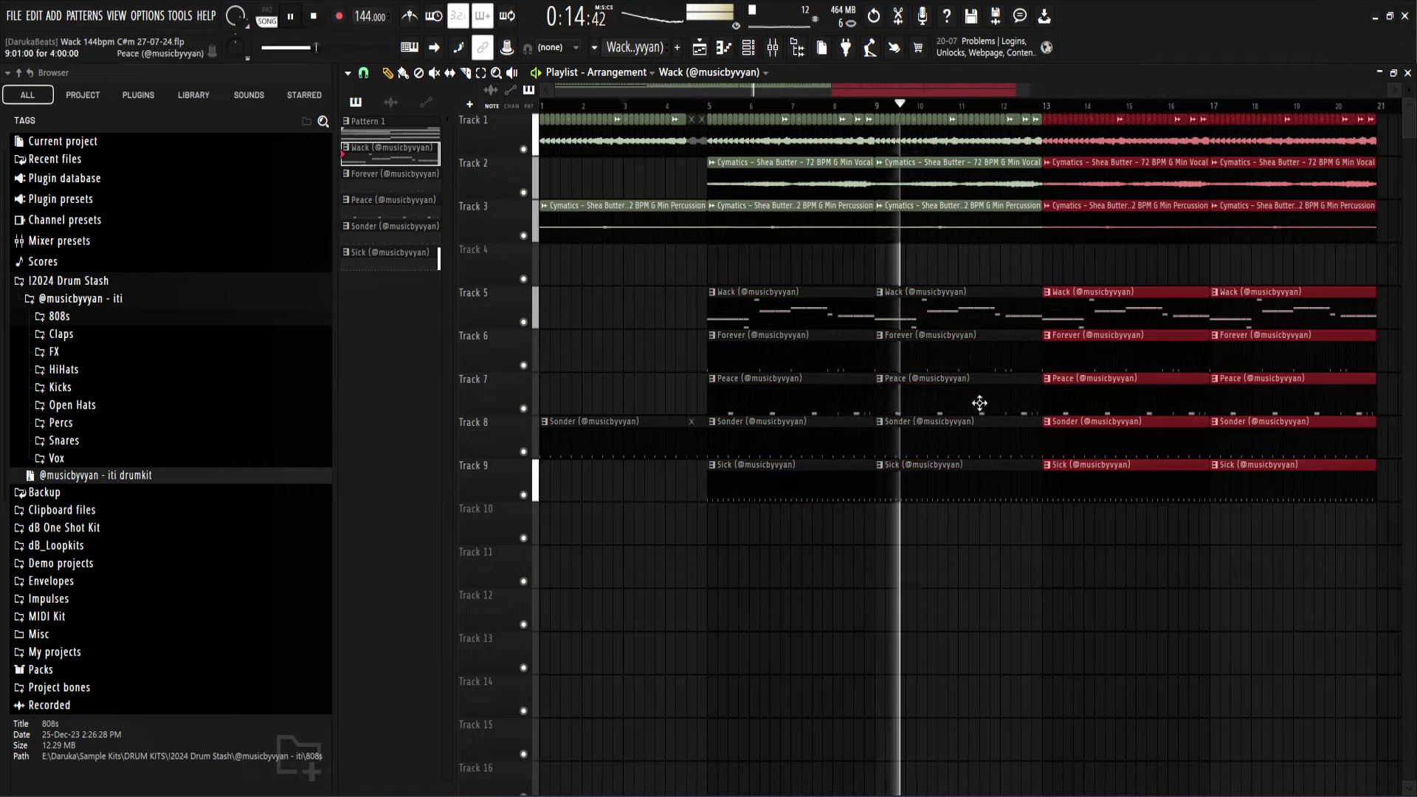
pyautogui.keyDown('ctrl'); pyautogui.click(1085, 264); pyautogui.keyUp('ctrl')
pyautogui.rightClick(960, 181)
pyautogui.rightClick(841, 185)
pyautogui.rightClick(826, 210)
pyautogui.rightClick(664, 220)
pyautogui.hotkey('ctrl', 'z')
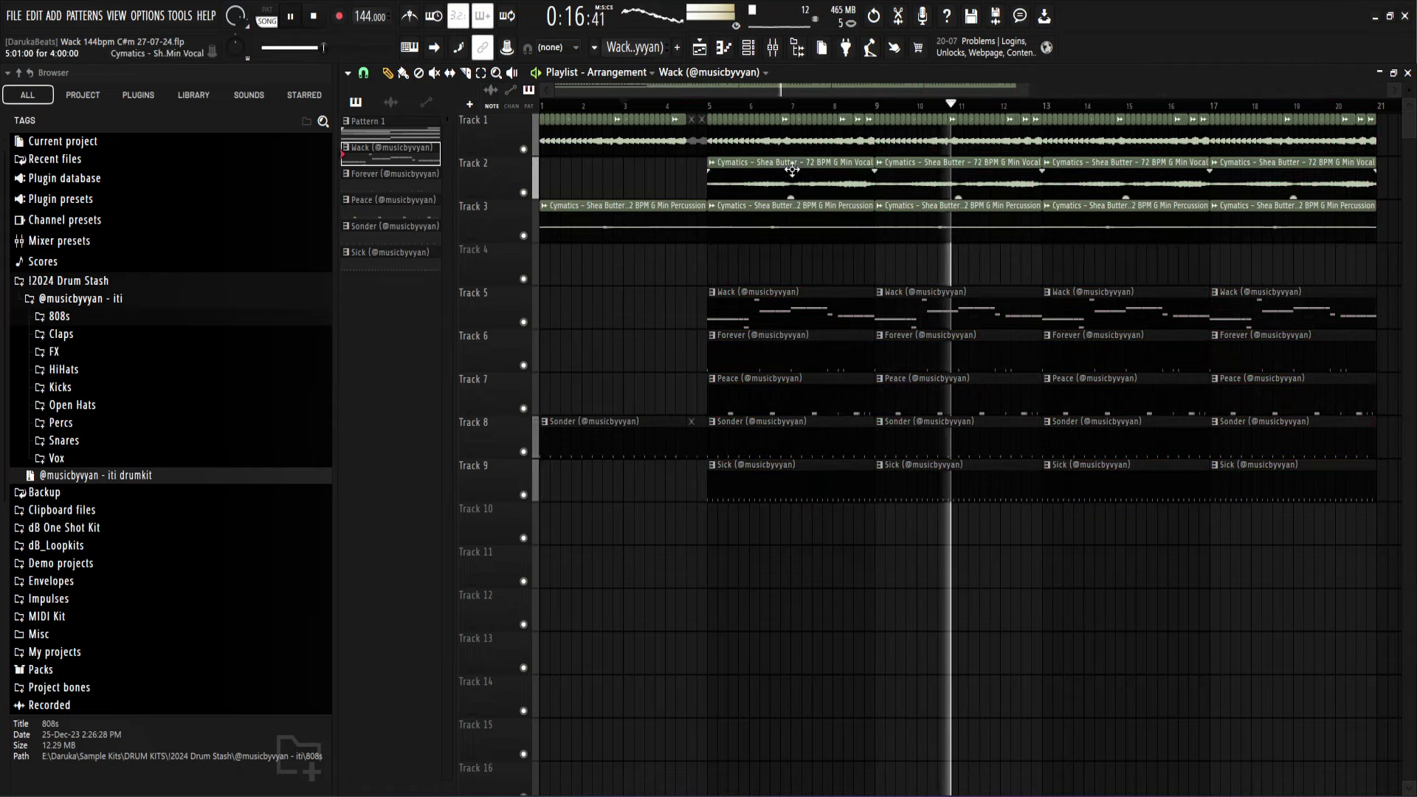
# Step: Delete the vocal clips on track 2 from bar 5 to 13 and the percussion clips on track 3 from bar 13 to 21, saving the project
pyautogui.rightClick(797, 173)
pyautogui.rightClick(915, 184)
pyautogui.scroll(-3, 904, 258)
pyautogui.rightClick(919, 225)
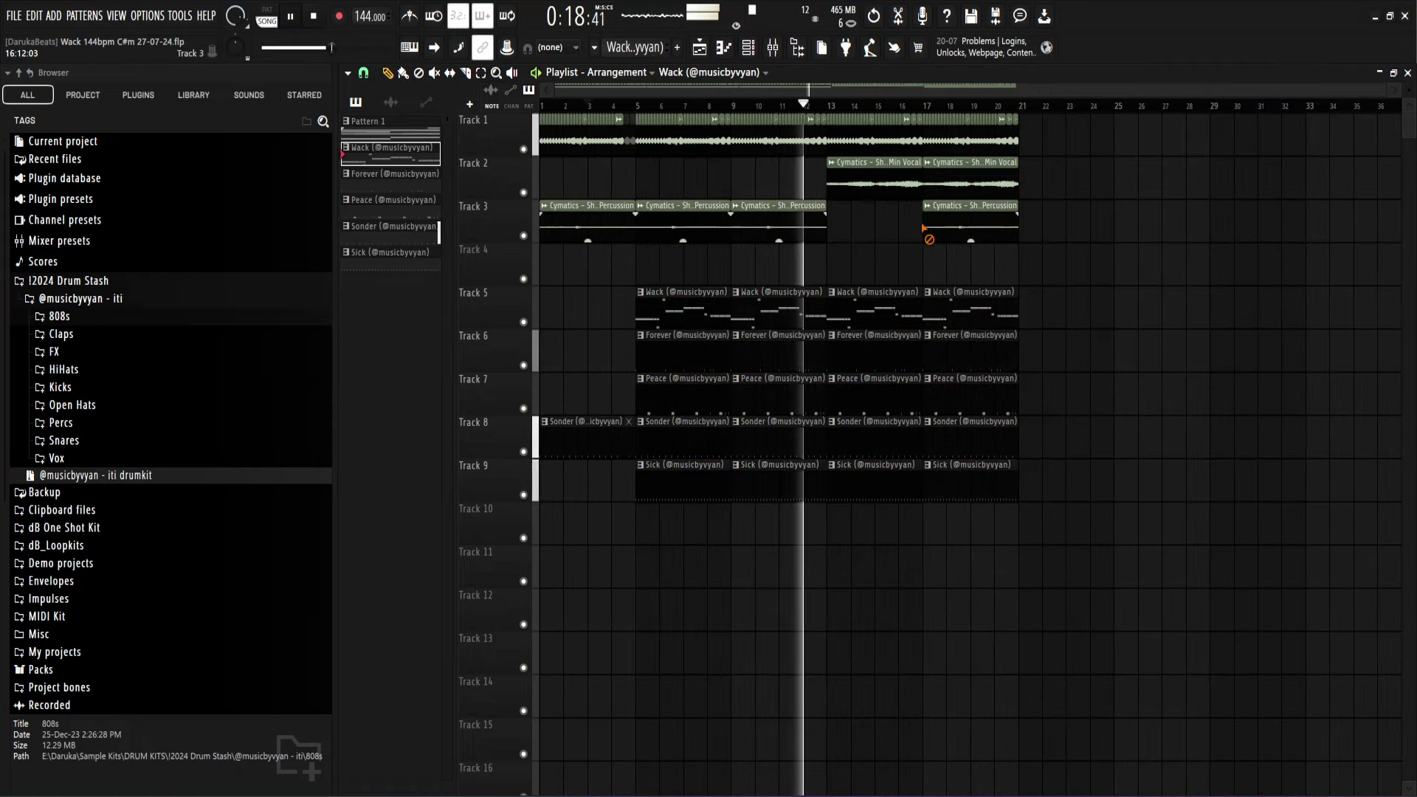
pyautogui.rightClick(960, 225)
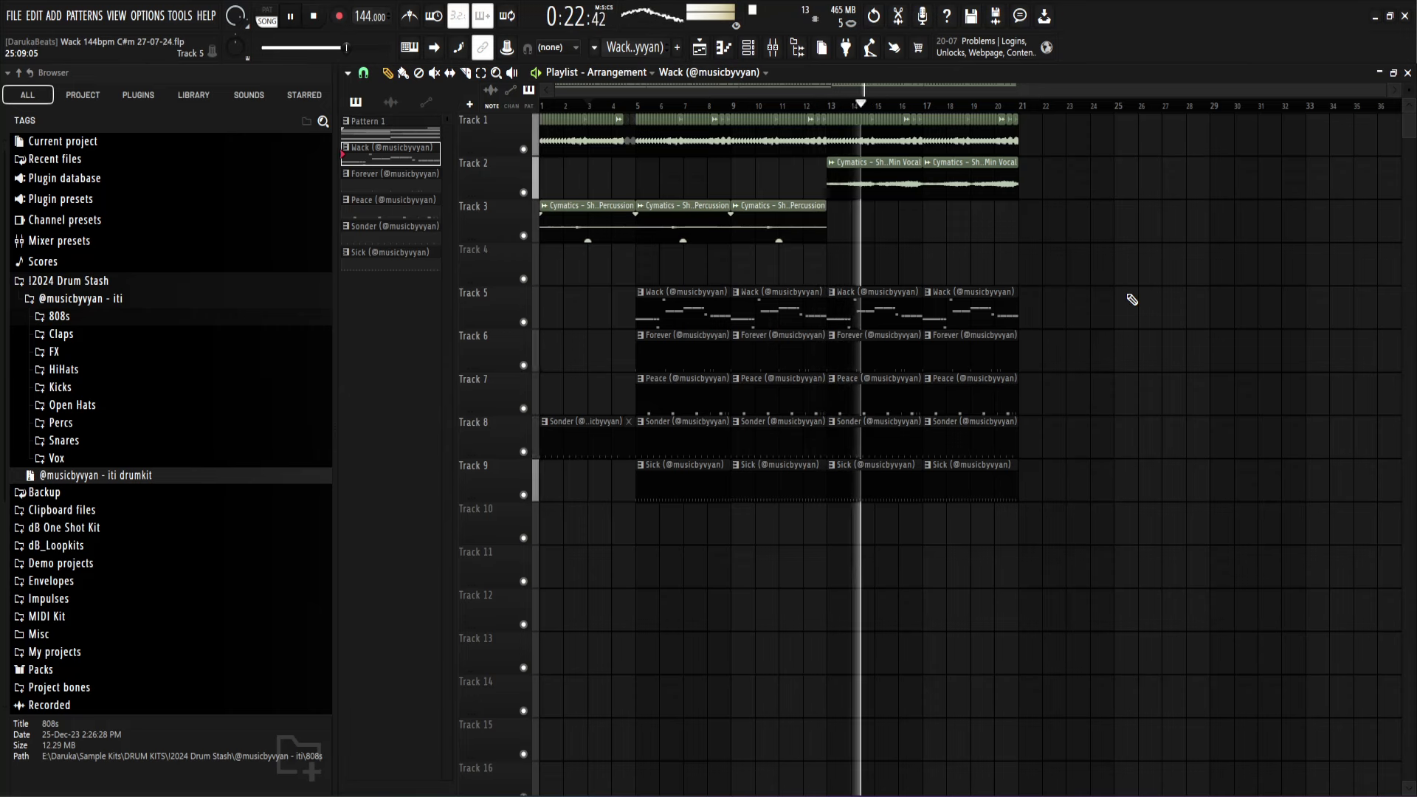
pyautogui.hotkey('ctrl', 's')
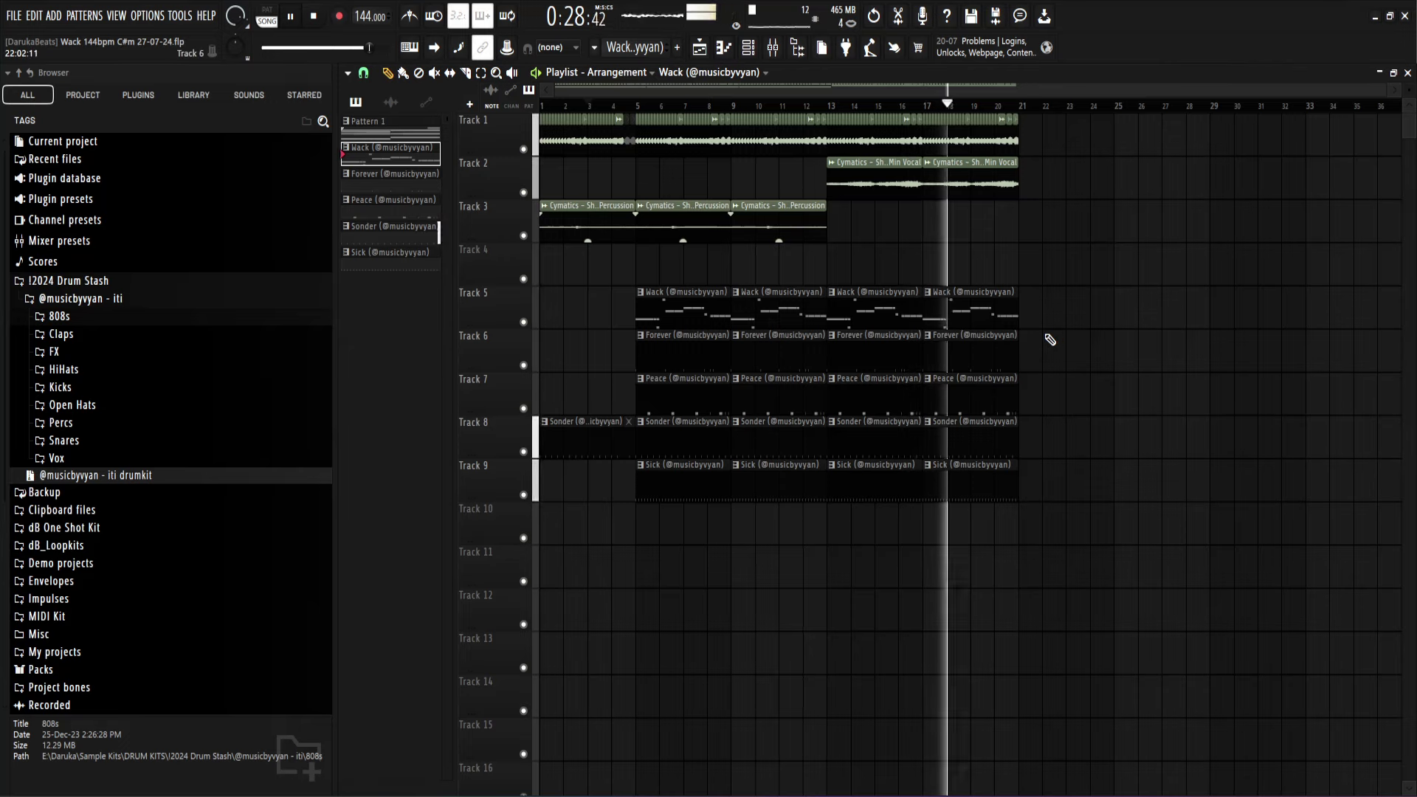
# Step: Cut off the last beat before bar 21 from the pattern clips on tracks 5 to 9
pyautogui.scroll(6, 1039, 345)
pyautogui.moveTo(884, 527); pyautogui.dragTo(862, 307)
pyautogui.keyDown('ctrl'); pyautogui.click(1069, 361); pyautogui.keyUp('ctrl')
pyautogui.scroll(-6, 1067, 329)
pyautogui.scroll(-3, 1067, 328)
pyautogui.keyDown('ctrl'); pyautogui.click(1172, 239); pyautogui.keyUp('ctrl')
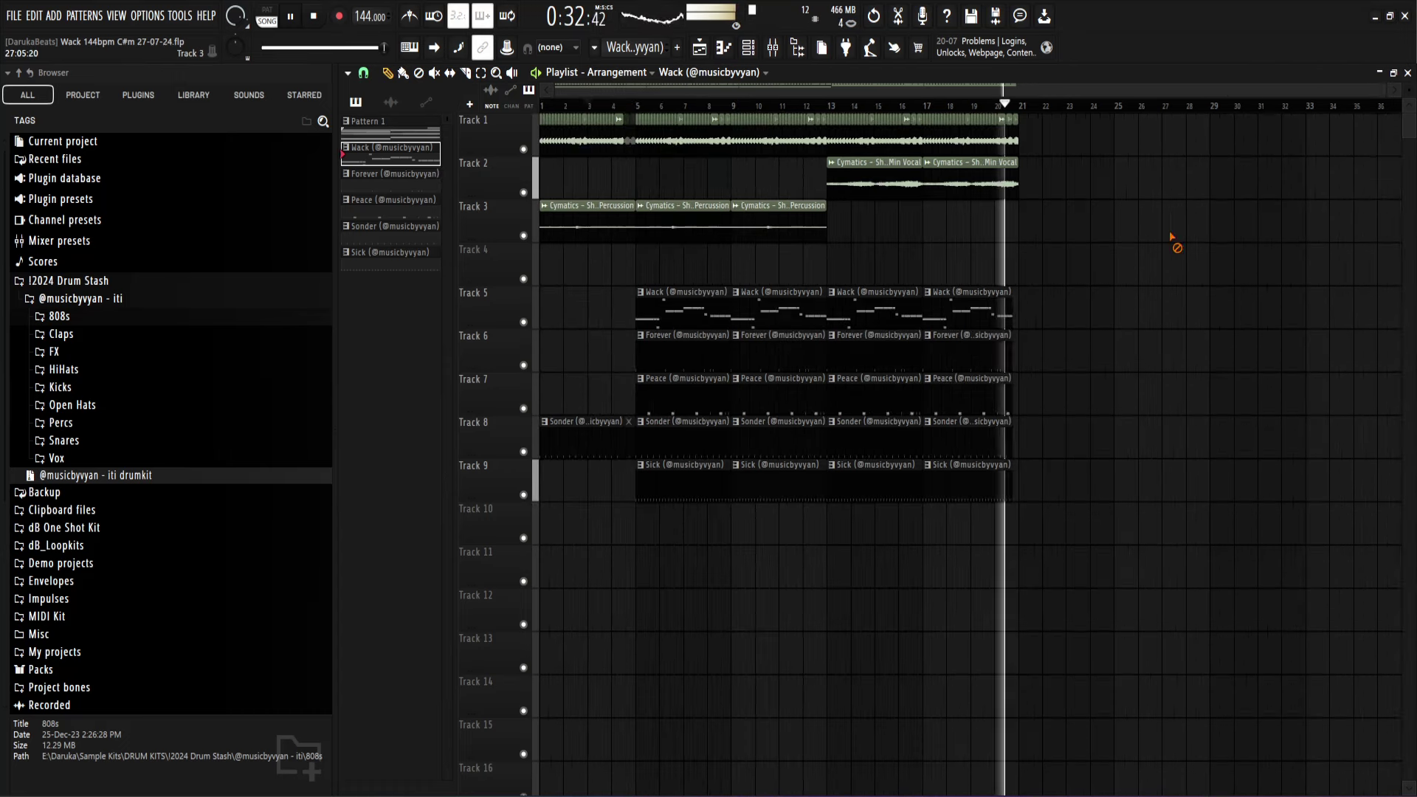
# Step: Duplicate track 1's melody slices from bars 17 to 21 to bars 21 to 25, replacing the copy's longer slices with repeated short ones
pyautogui.moveTo(1065, 139); pyautogui.dragTo(927, 147)
pyautogui.hotkey('ctrl', 'b')
pyautogui.scroll(4, 1169, 245)
pyautogui.keyDown('ctrl'); pyautogui.click(964, 238); pyautogui.keyUp('ctrl')
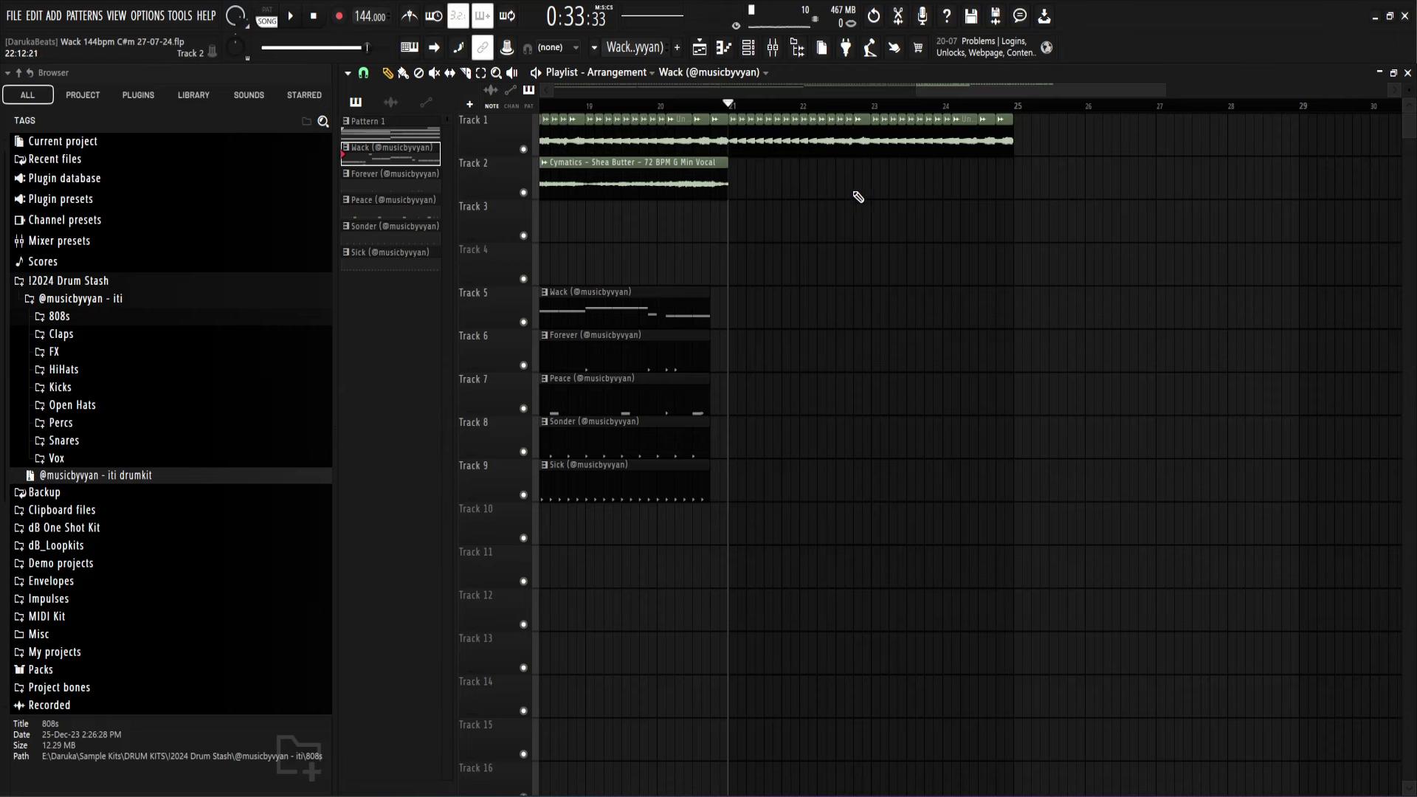
pyautogui.scroll(3, 858, 197)
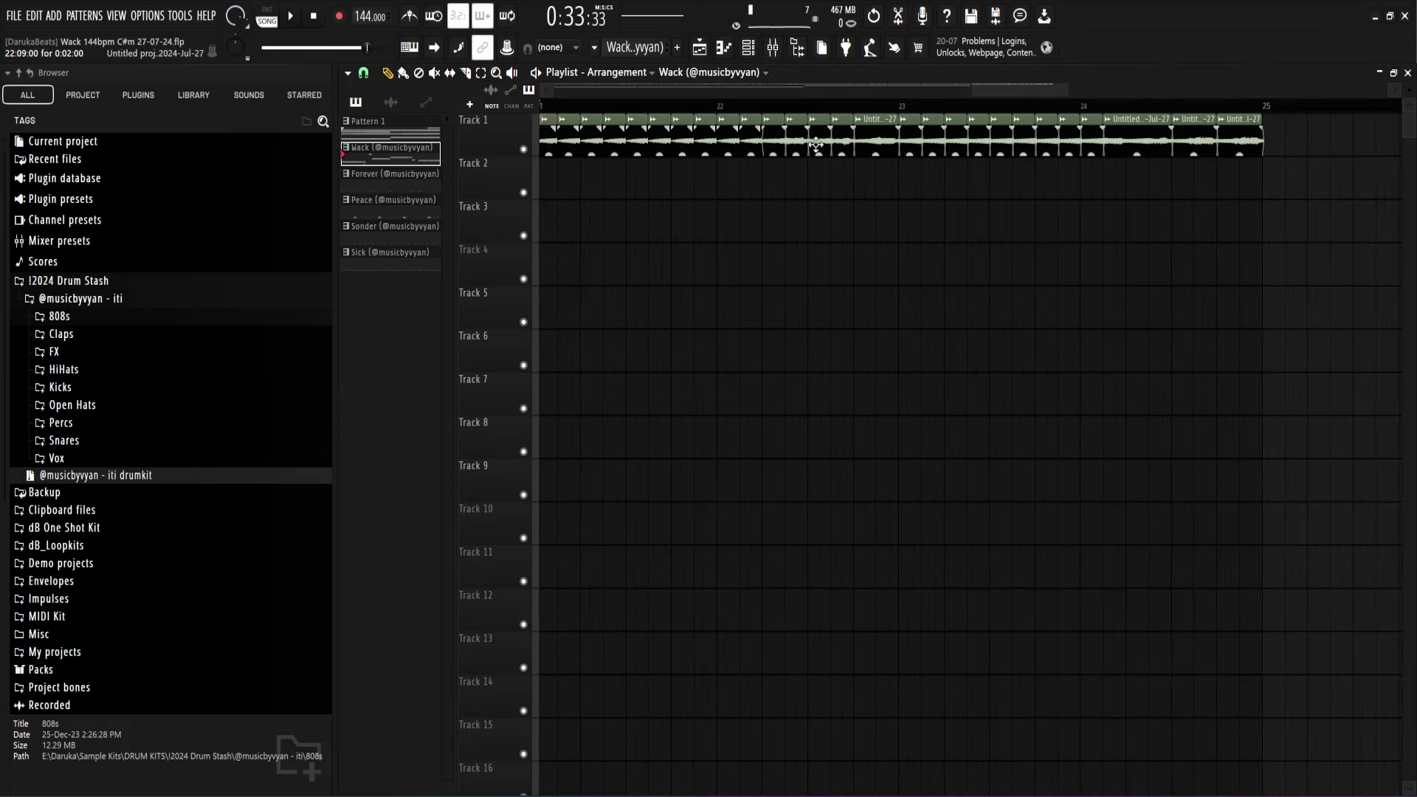
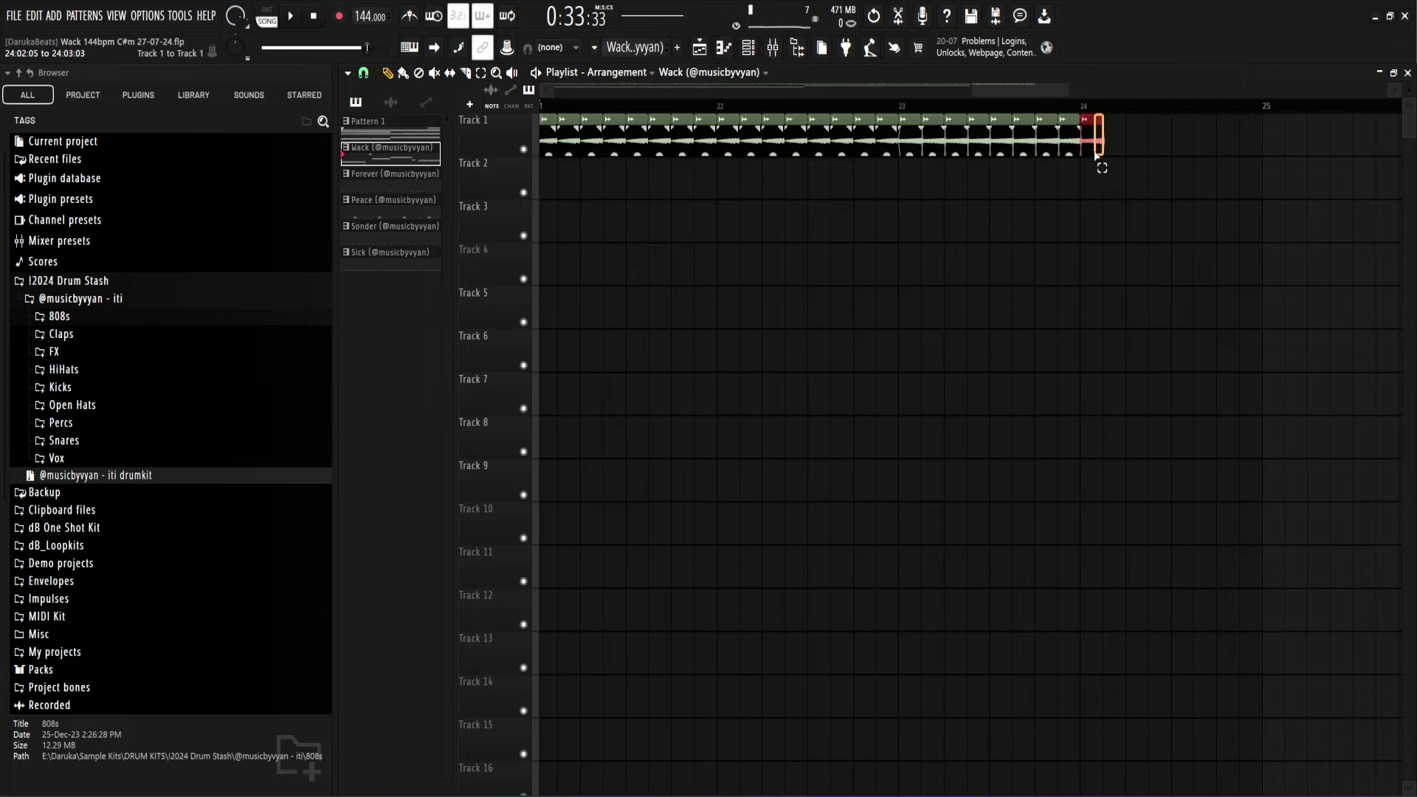
pyautogui.scroll(-5, 1132, 223)
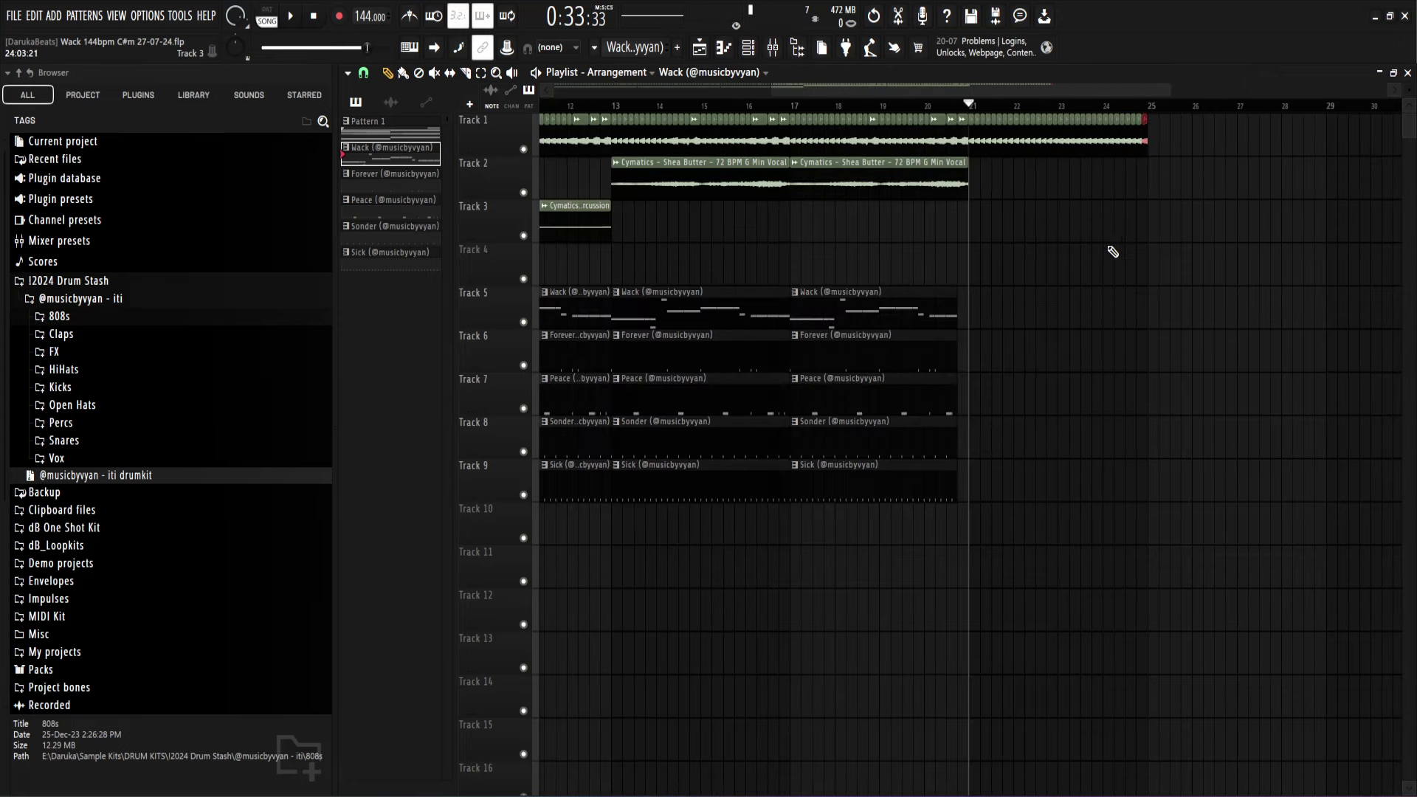
# Step: Copy the five pattern clips on tracks 5 to 9 from bar 13 to bar 21
pyautogui.click(887, 112)
pyautogui.press('space')
pyautogui.scroll(-2, 1035, 291)
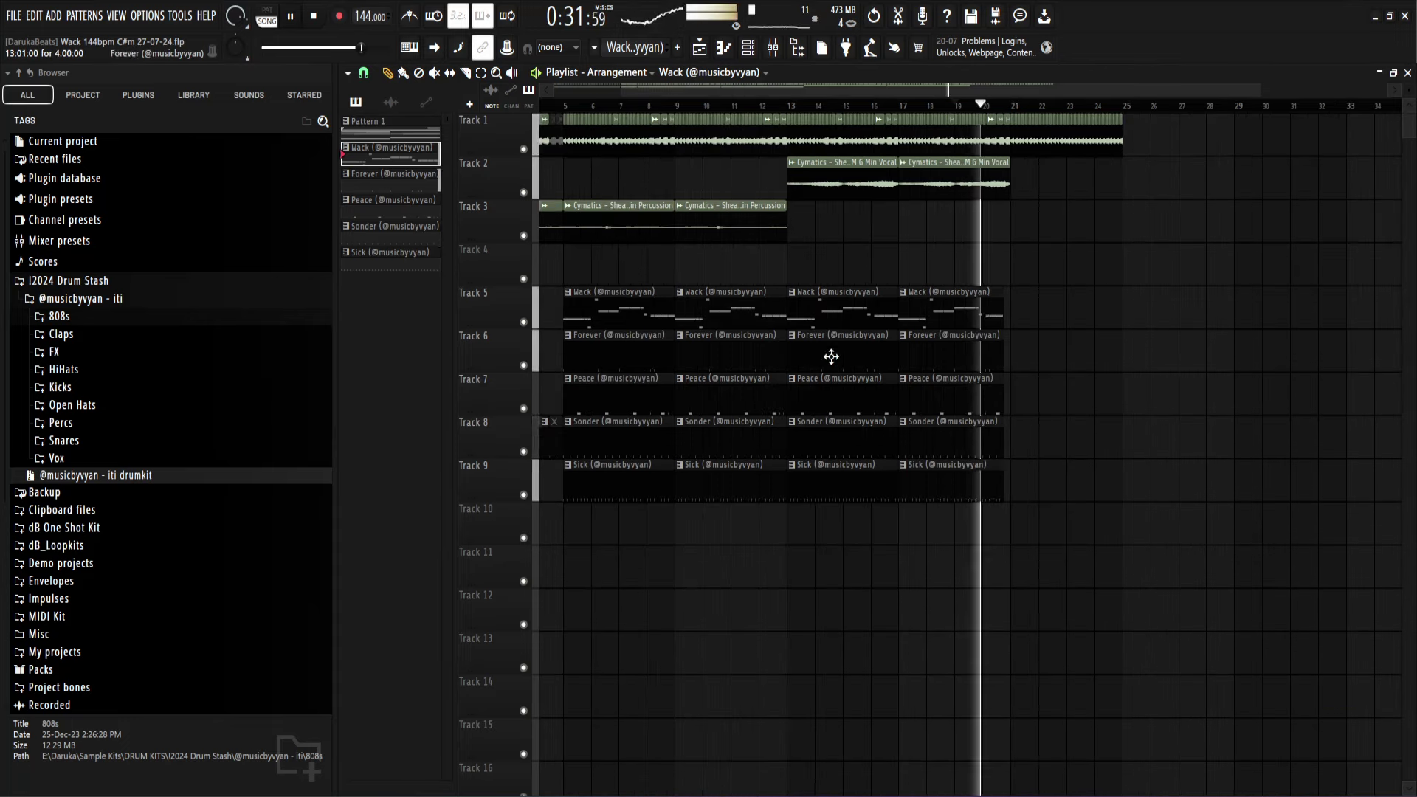
pyautogui.moveTo(830, 243); pyautogui.dragTo(836, 543)
pyautogui.moveTo(844, 323); pyautogui.dragTo(978, 303)
pyautogui.press('space')
pyautogui.scroll(3, 1060, 323)
pyautogui.click(912, 175)
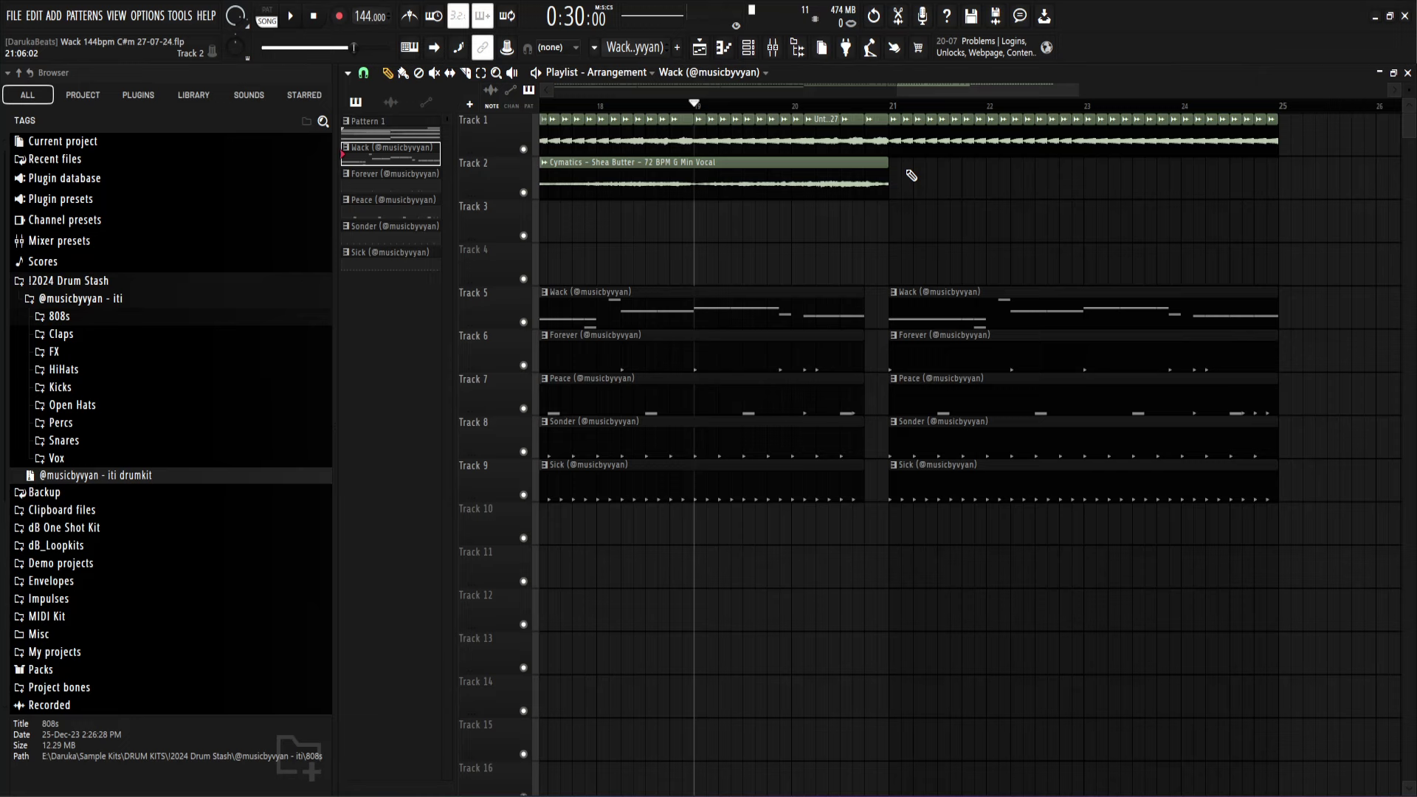
# Step: Play from just before bar 21 and delete the Forever and Sonder clips at bar 21 on tracks 6 and 8
pyautogui.click(828, 107)
pyautogui.press('space')
pyautogui.rightClick(968, 345)
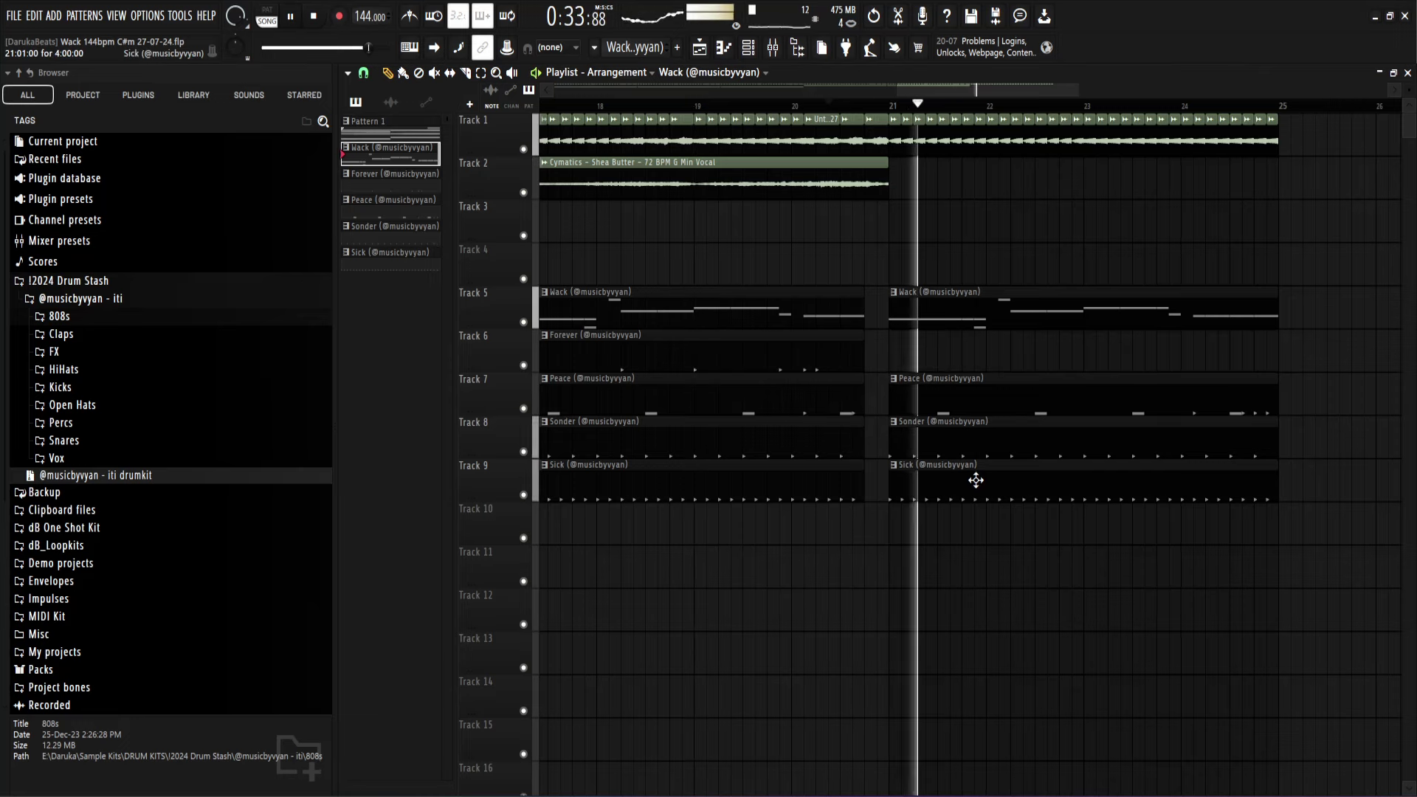
pyautogui.rightClick(975, 448)
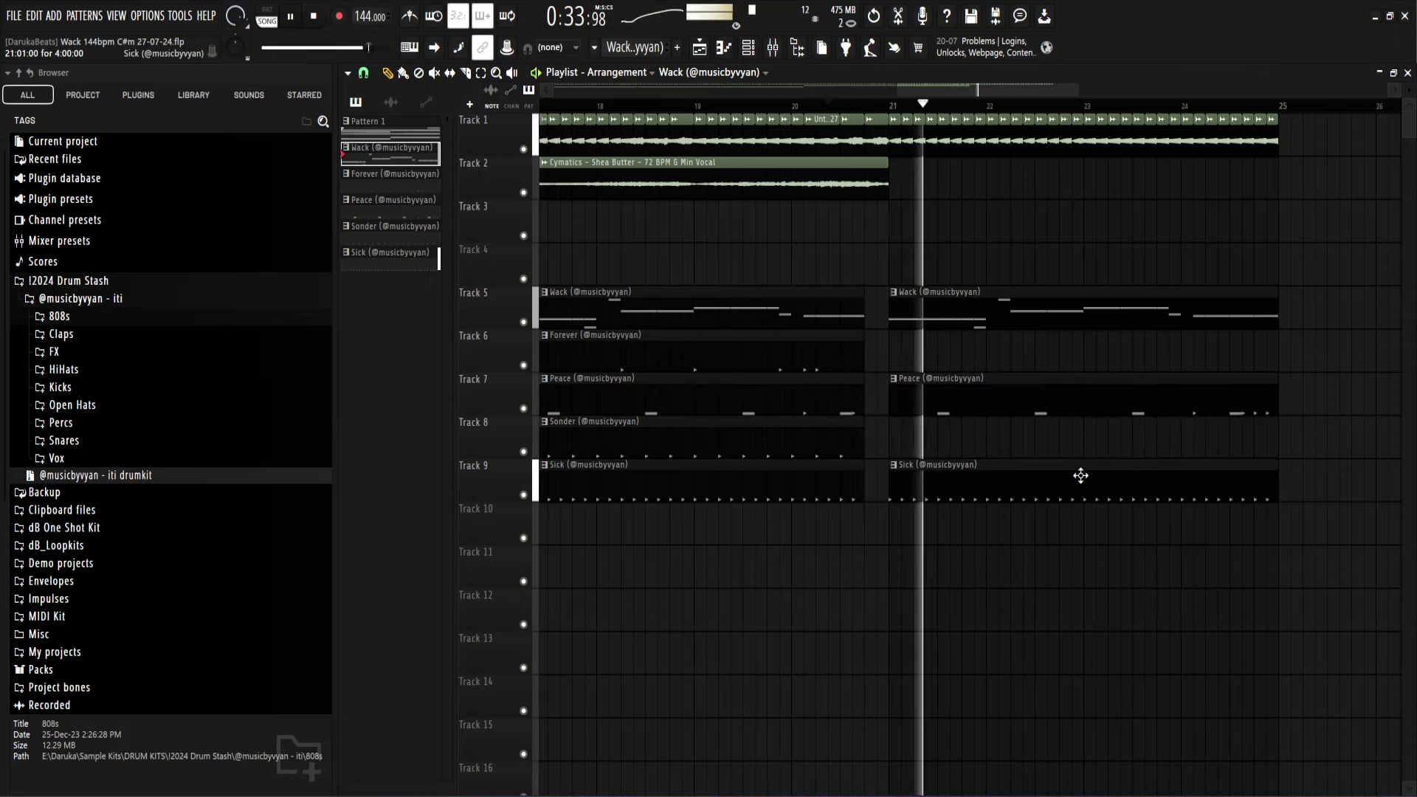
pyautogui.scroll(-3, 1030, 434)
pyautogui.scroll(3, 1171, 437)
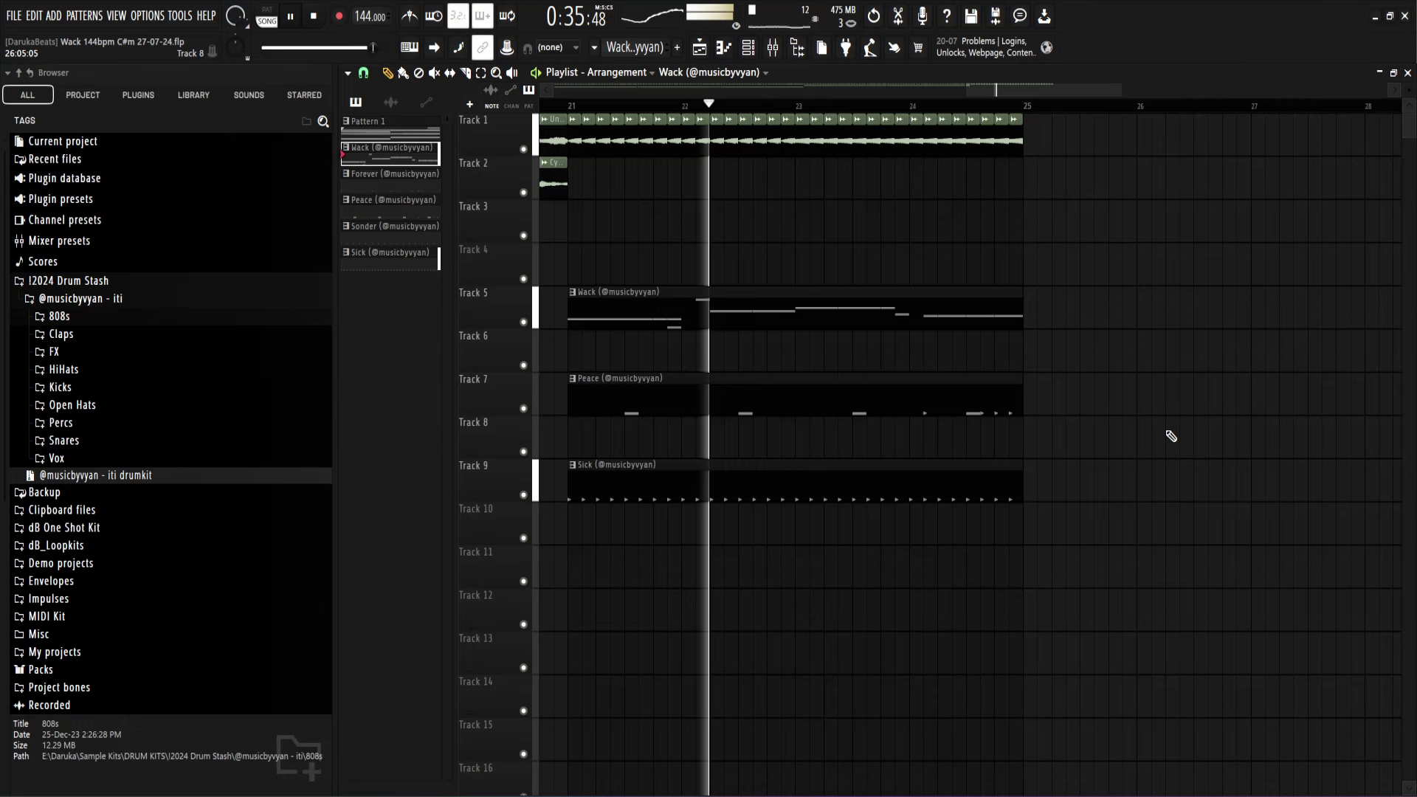
# Step: Slice the Peace clip on track 7 at bar 23, delete its second half and duplicate the first half in its place
pyautogui.press('c')
pyautogui.moveTo(804, 401); pyautogui.dragTo(805, 425)
pyautogui.press('p')
pyautogui.rightClick(882, 411)
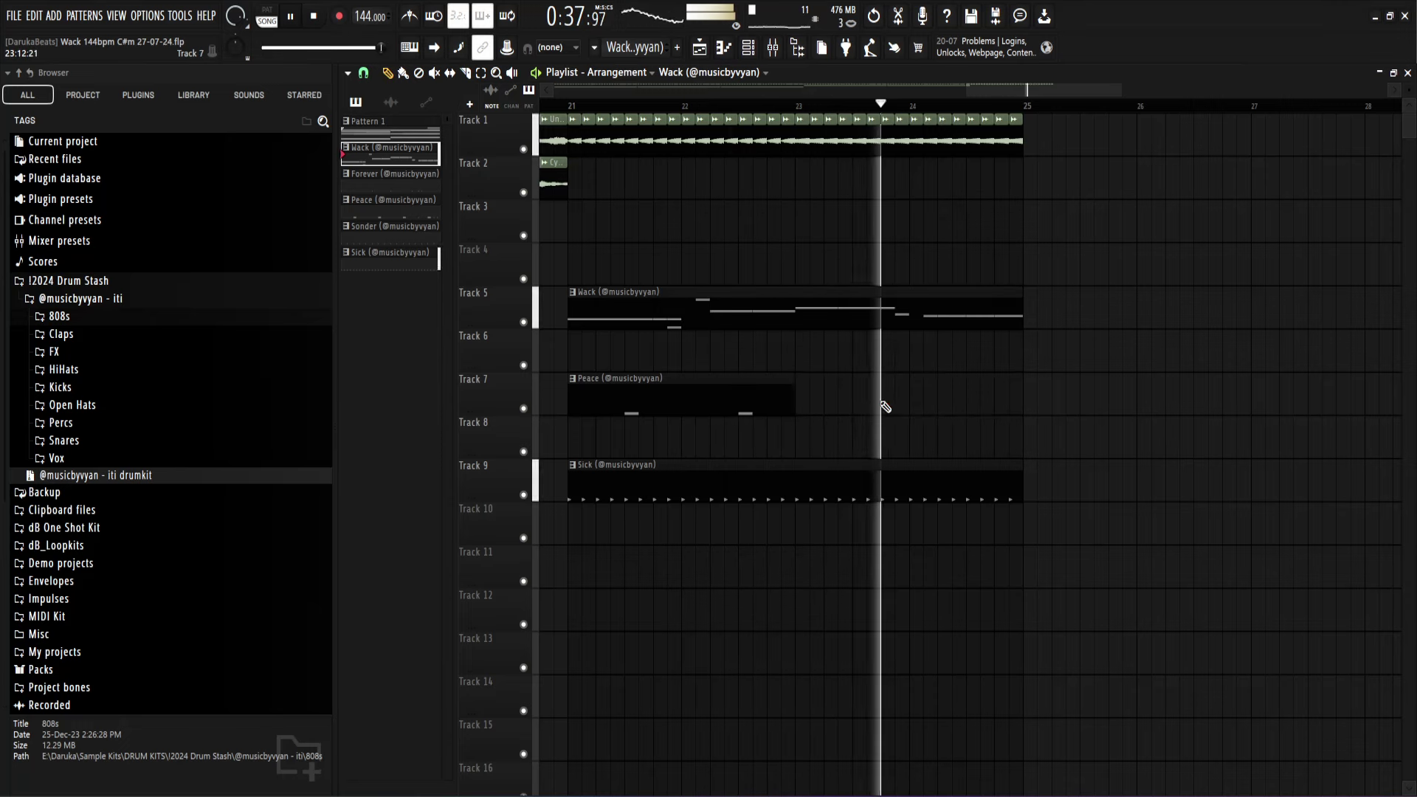
pyautogui.click(778, 389)
pyautogui.hotkey('ctrl', 'b')
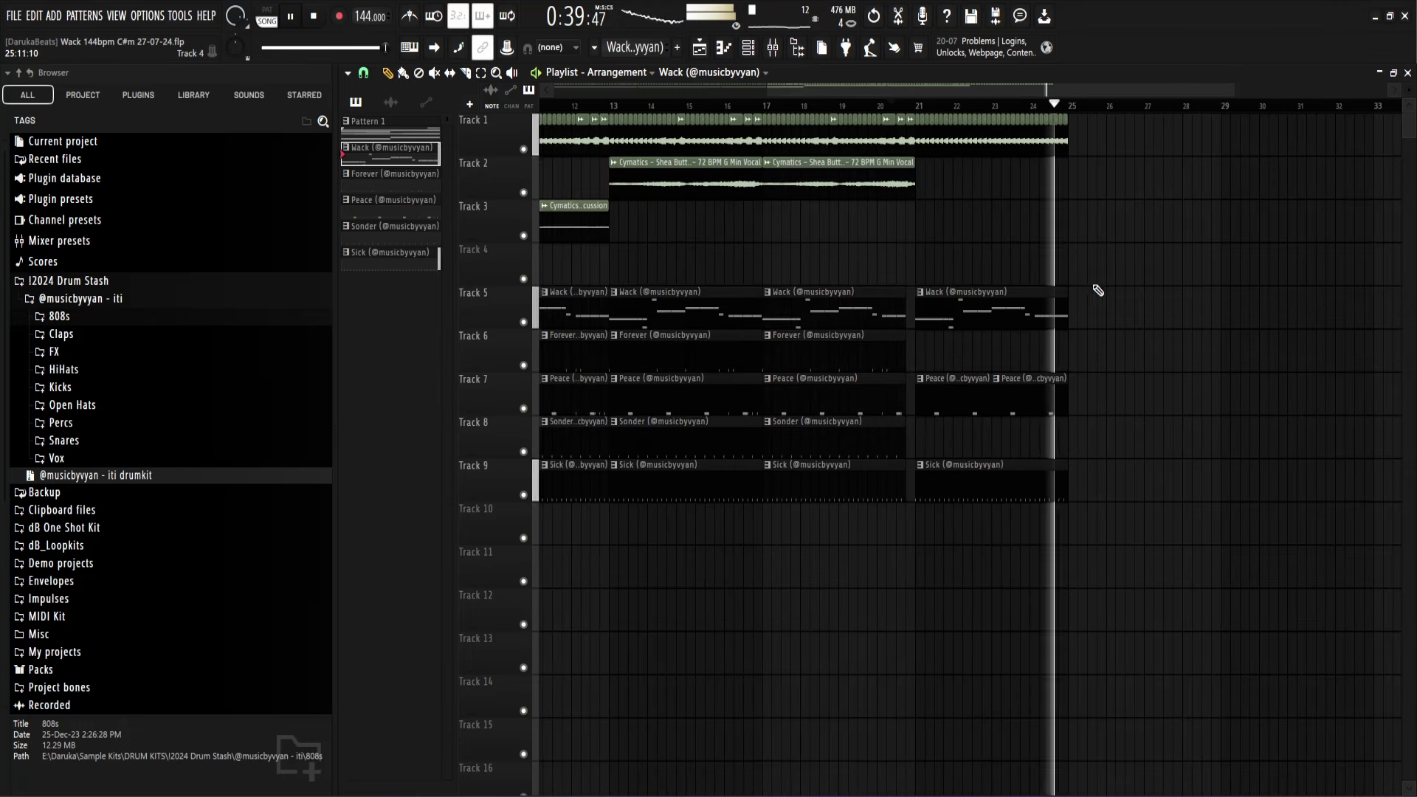
# Step: Delete the Wack clip at bar 21 on track 5 and place a Forever clip at bar 21 on track 6
pyautogui.rightClick(1013, 324)
pyautogui.press('space')
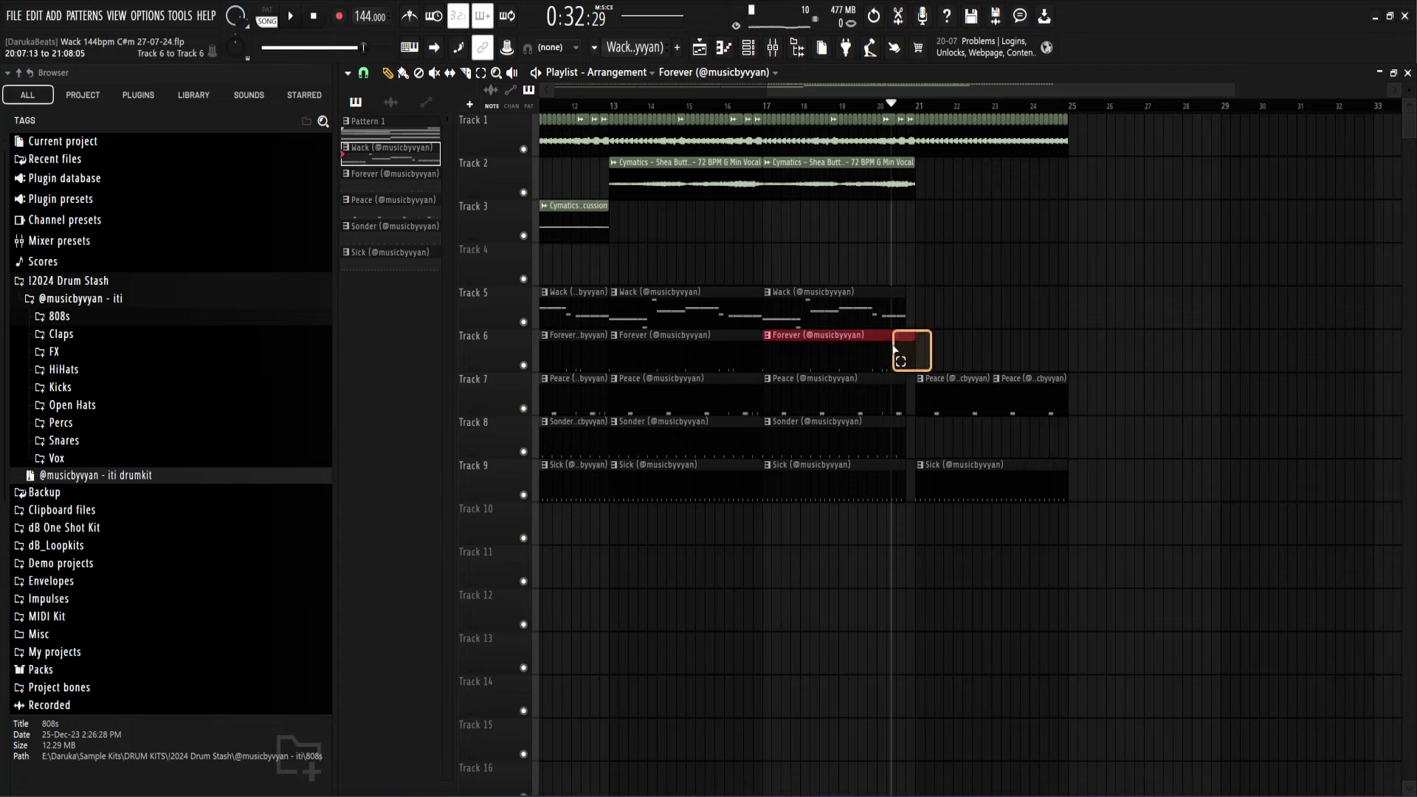
pyautogui.press('space')
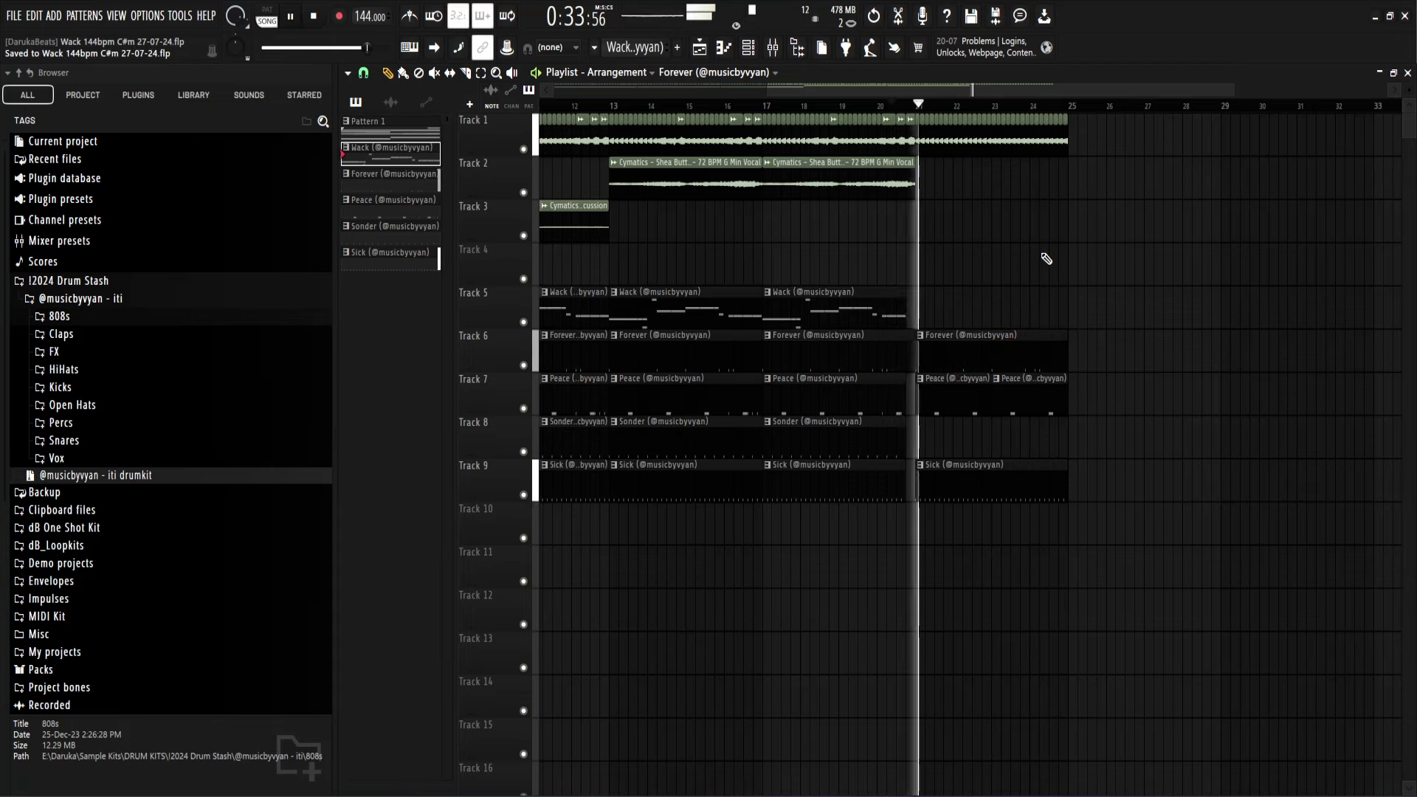
pyautogui.scroll(1, 948, 274)
pyautogui.scroll(-3, 948, 276)
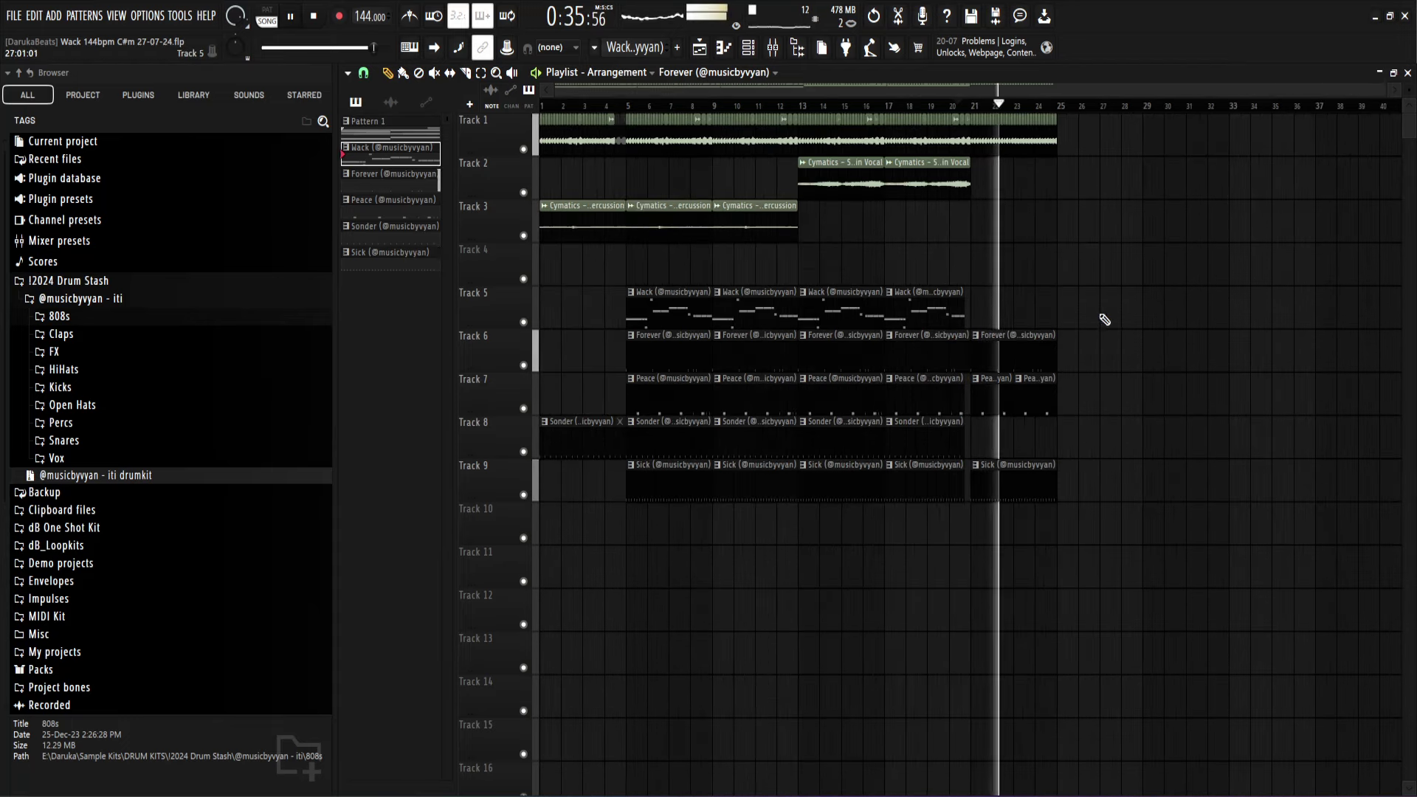
# Step: Select all clips on tracks 1 to 9 between bars 21 and 25 and duplicate them to bars 25 to 29
pyautogui.moveTo(1085, 147); pyautogui.dragTo(989, 177)
pyautogui.scroll(3, 996, 186)
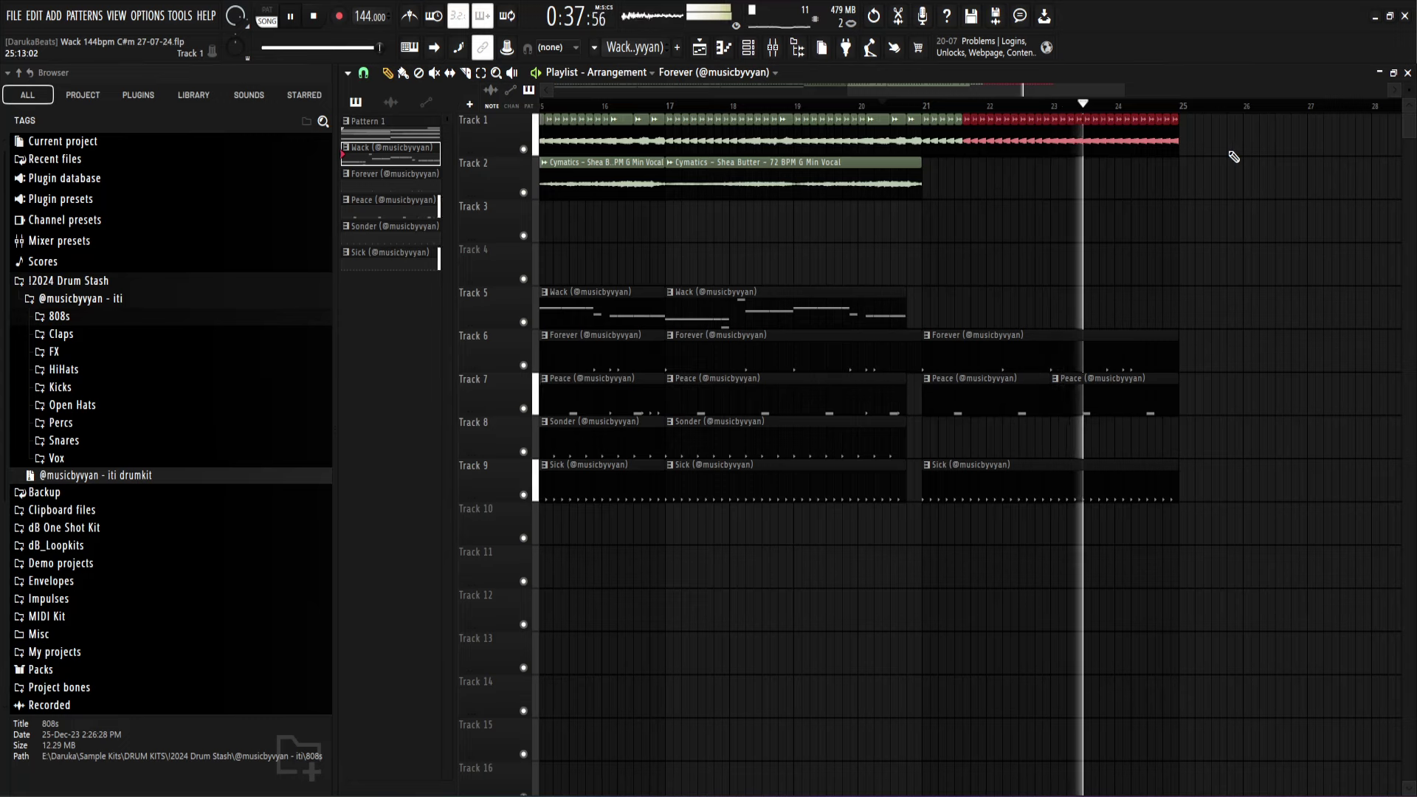
pyautogui.moveTo(1261, 148); pyautogui.dragTo(934, 472)
pyautogui.hotkey('ctrl', 'b')
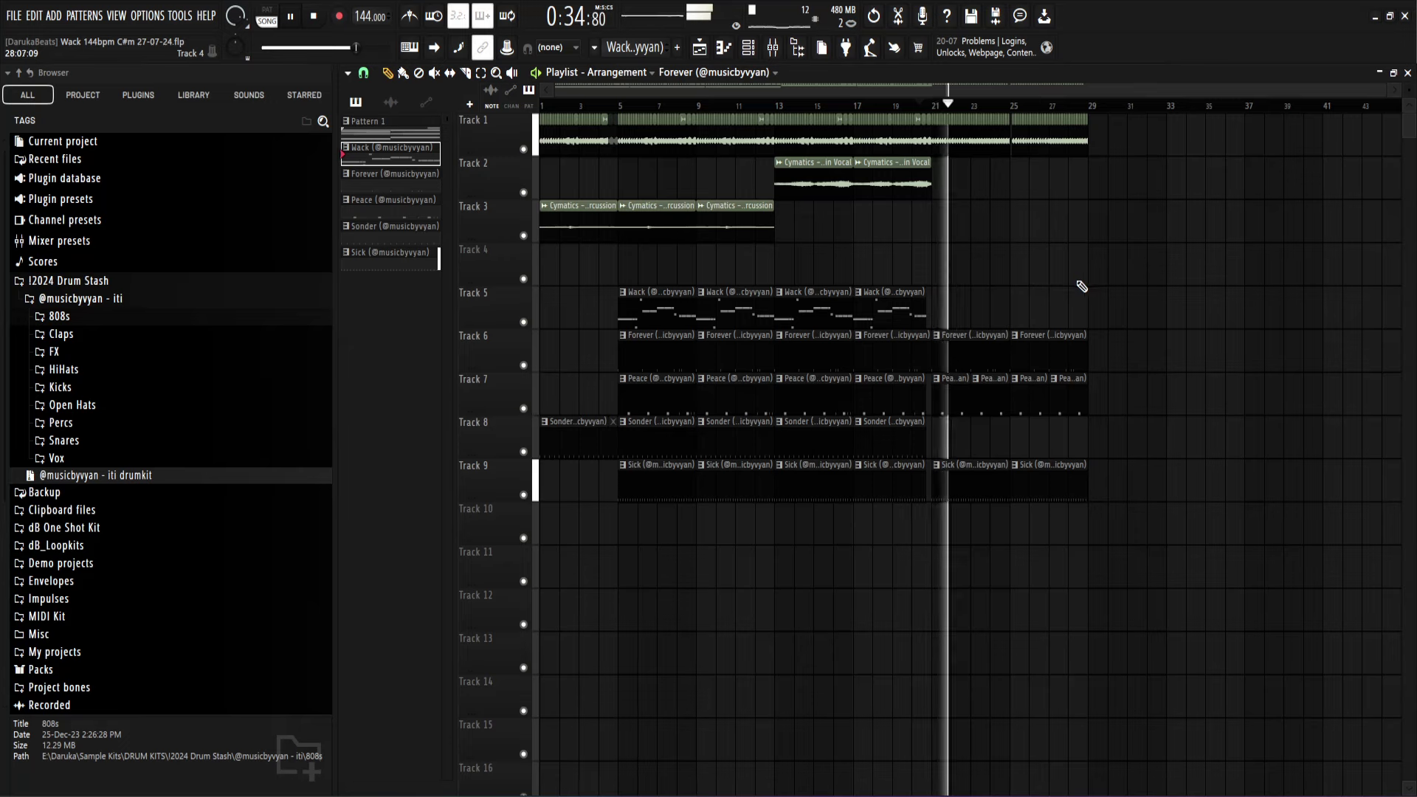
# Step: Replace the two short Peace clips between bars 25 and 29 on track 7 with one full Peace clip, and save the project
pyautogui.scroll(4, 1045, 343)
pyautogui.rightClick(1081, 405)
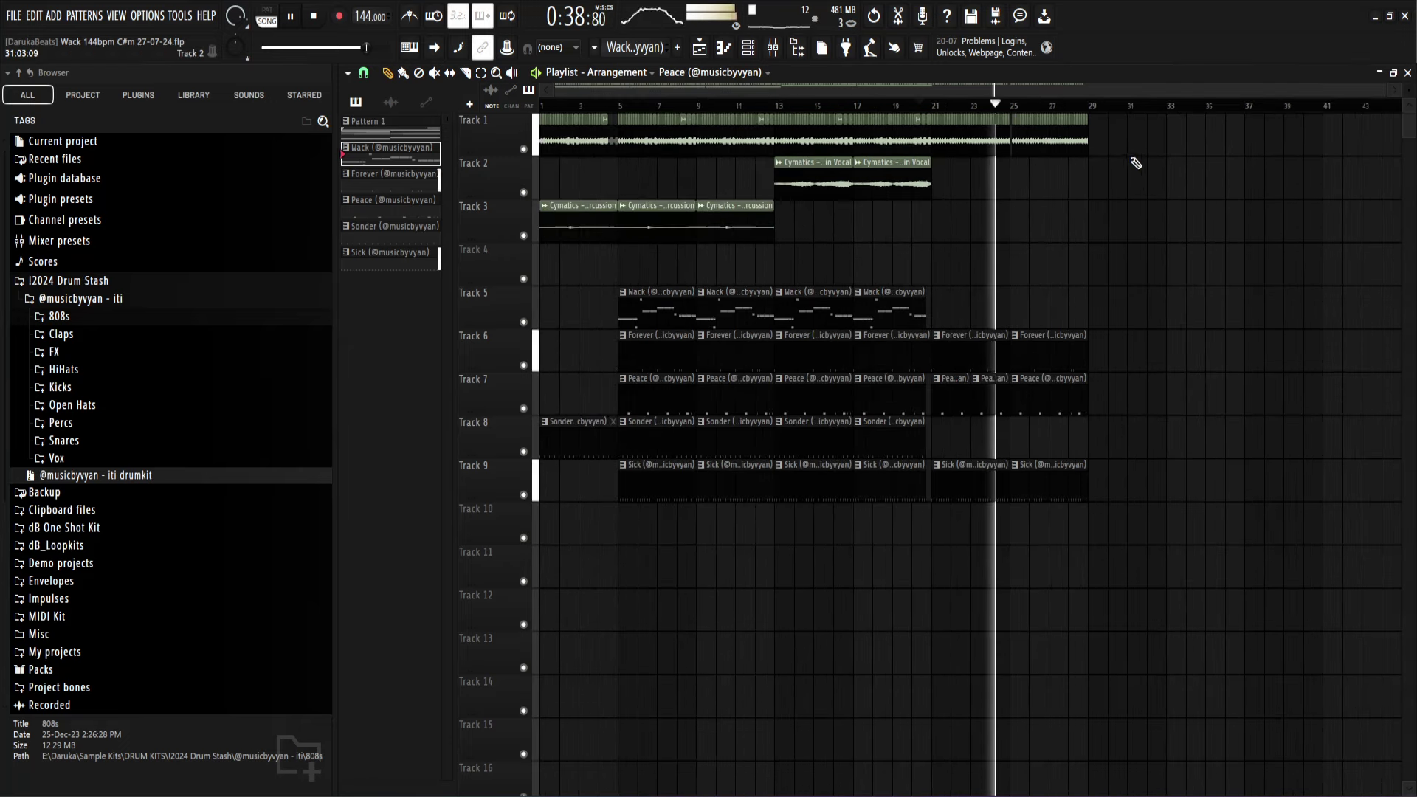
pyautogui.scroll(6, 1034, 199)
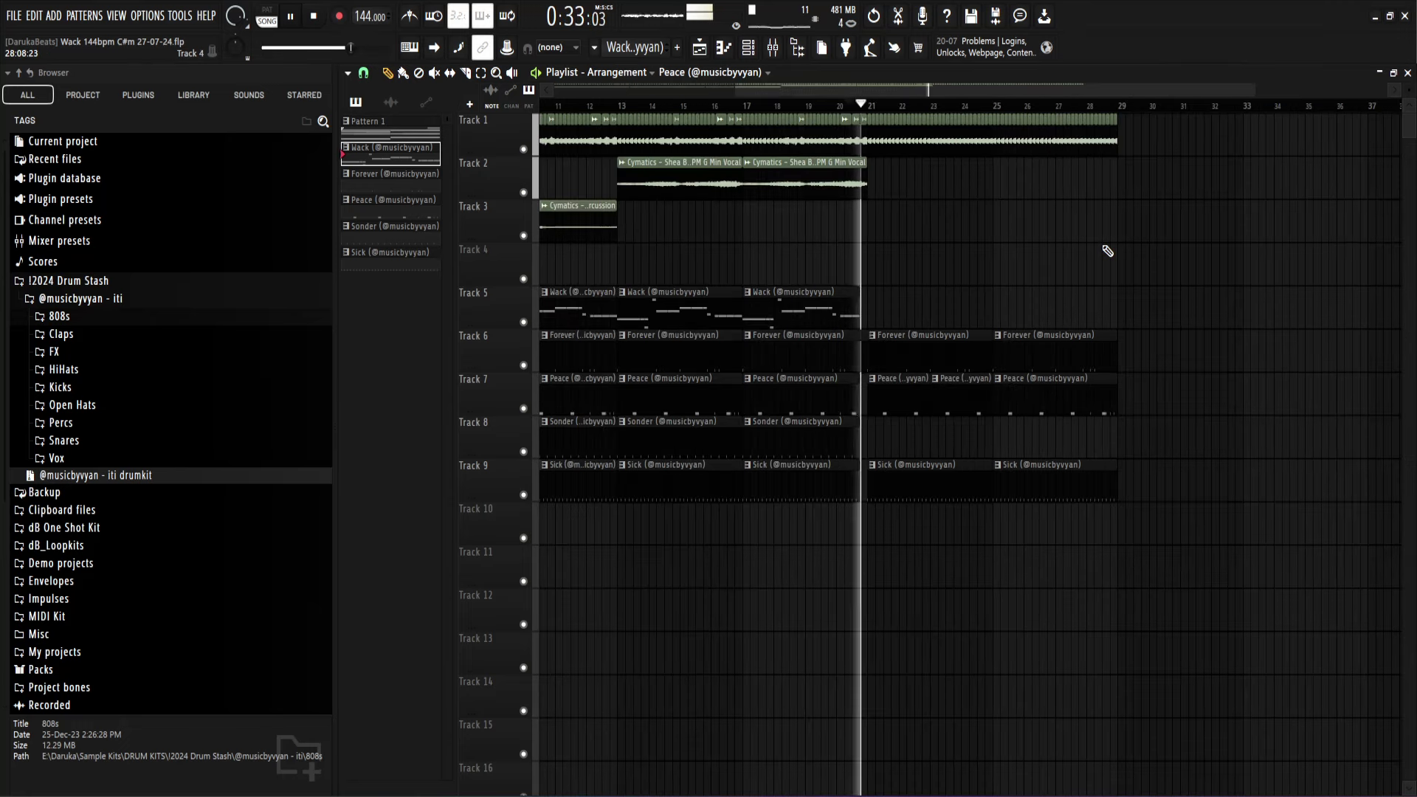
pyautogui.hotkey('ctrl', 's')
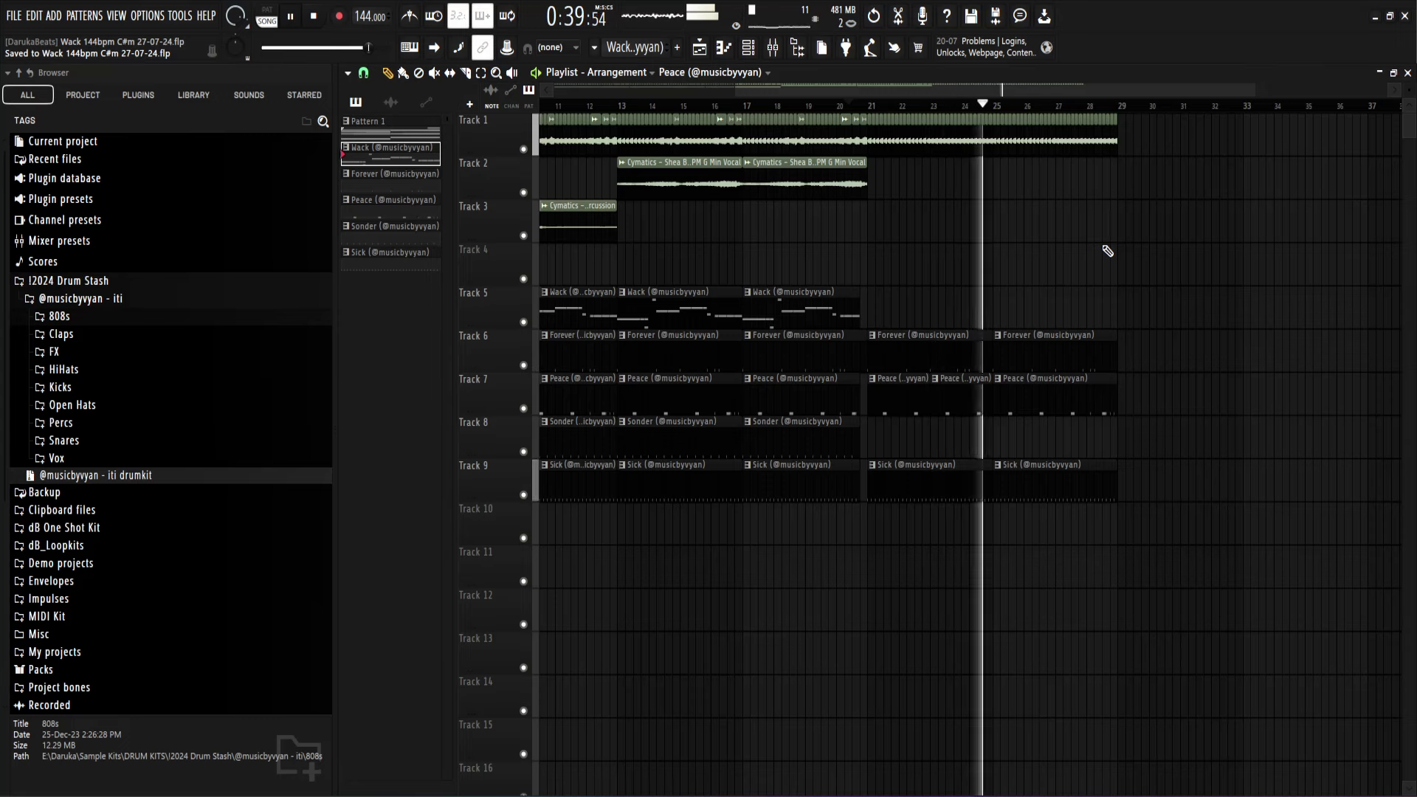
# Step: Fill the gap at the start of bar 25 on track 1 with a melody slice and save the project
pyautogui.scroll(5, 959, 223)
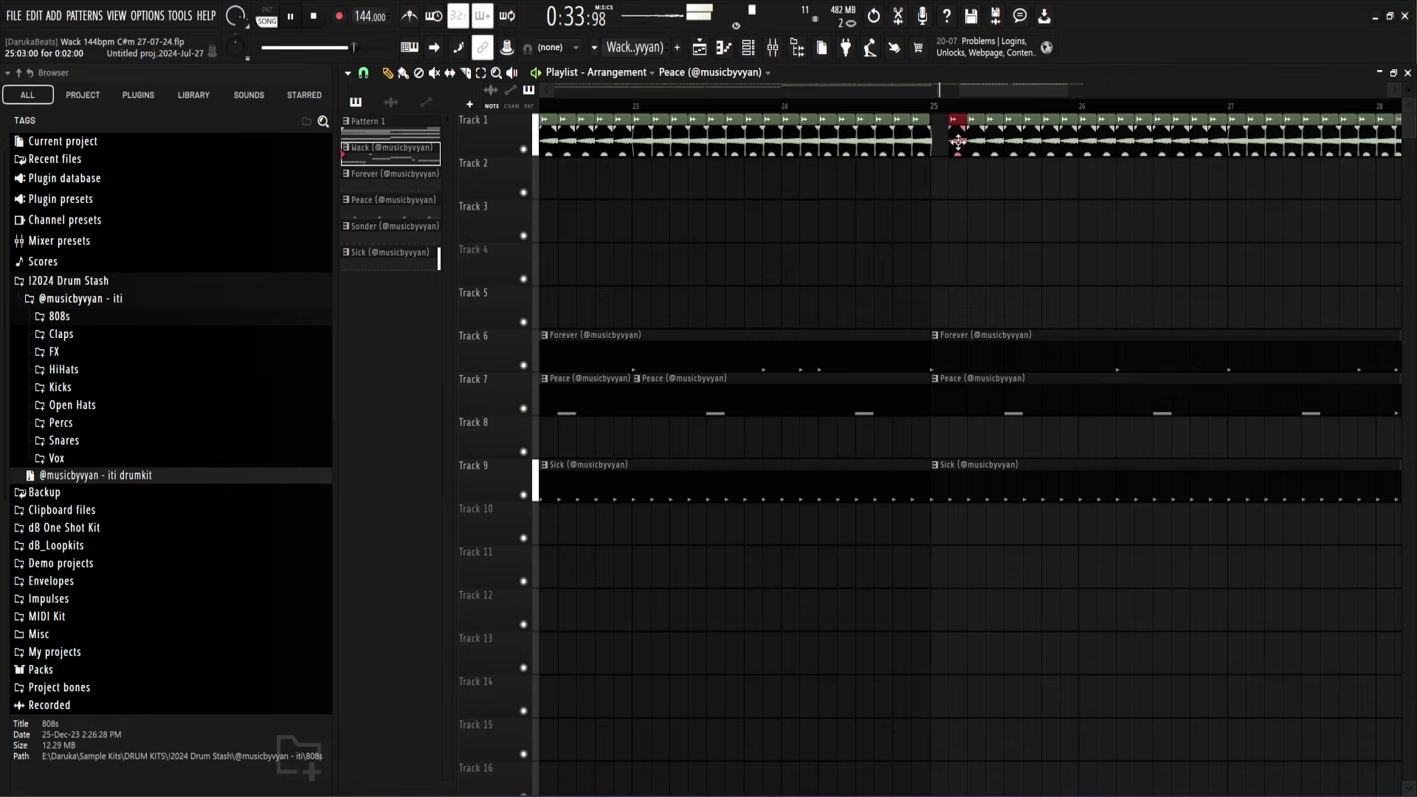
pyautogui.scroll(-5, 930, 222)
pyautogui.hotkey('ctrl', 's')
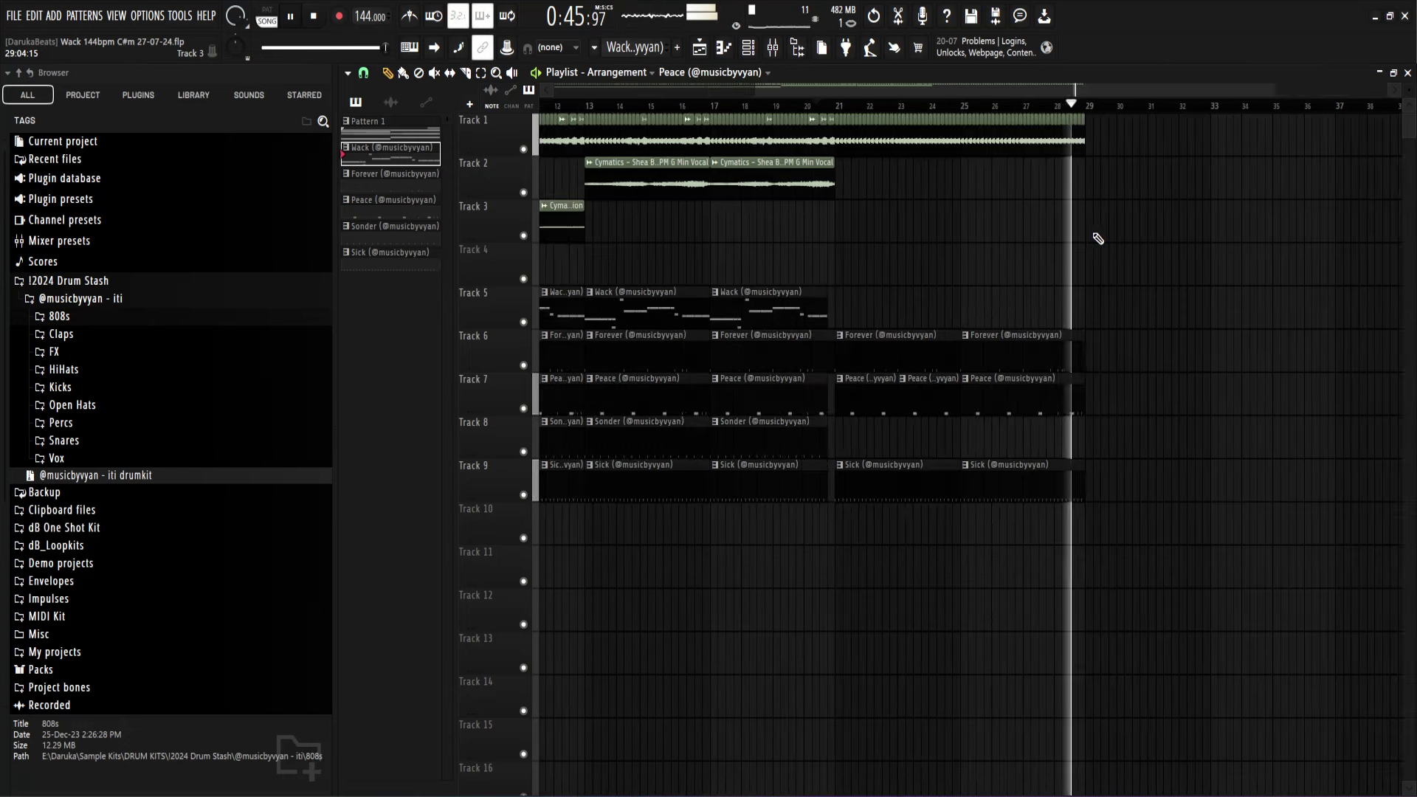
# Step: Stop playback and duplicate the melody slices on track 1 to bars 29 to 33
pyautogui.press('space')
pyautogui.scroll(4, 1104, 162)
pyautogui.moveTo(1109, 150); pyautogui.dragTo(840, 166)
pyautogui.scroll(-4, 1138, 235)
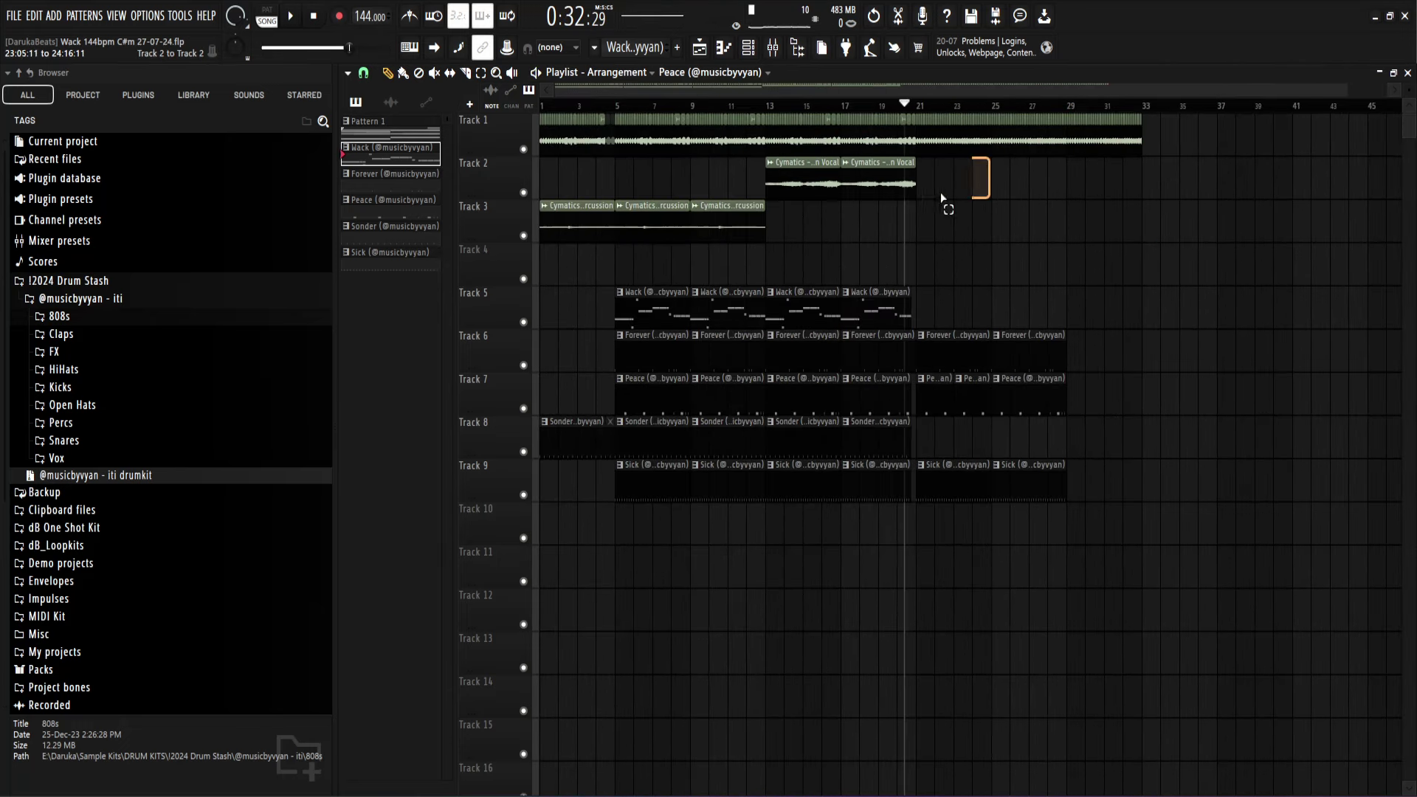
# Step: Place the Shea Butter vocal clip on track 2 and the percussion clip on track 3 at bar 29
pyautogui.scroll(4, 1073, 188)
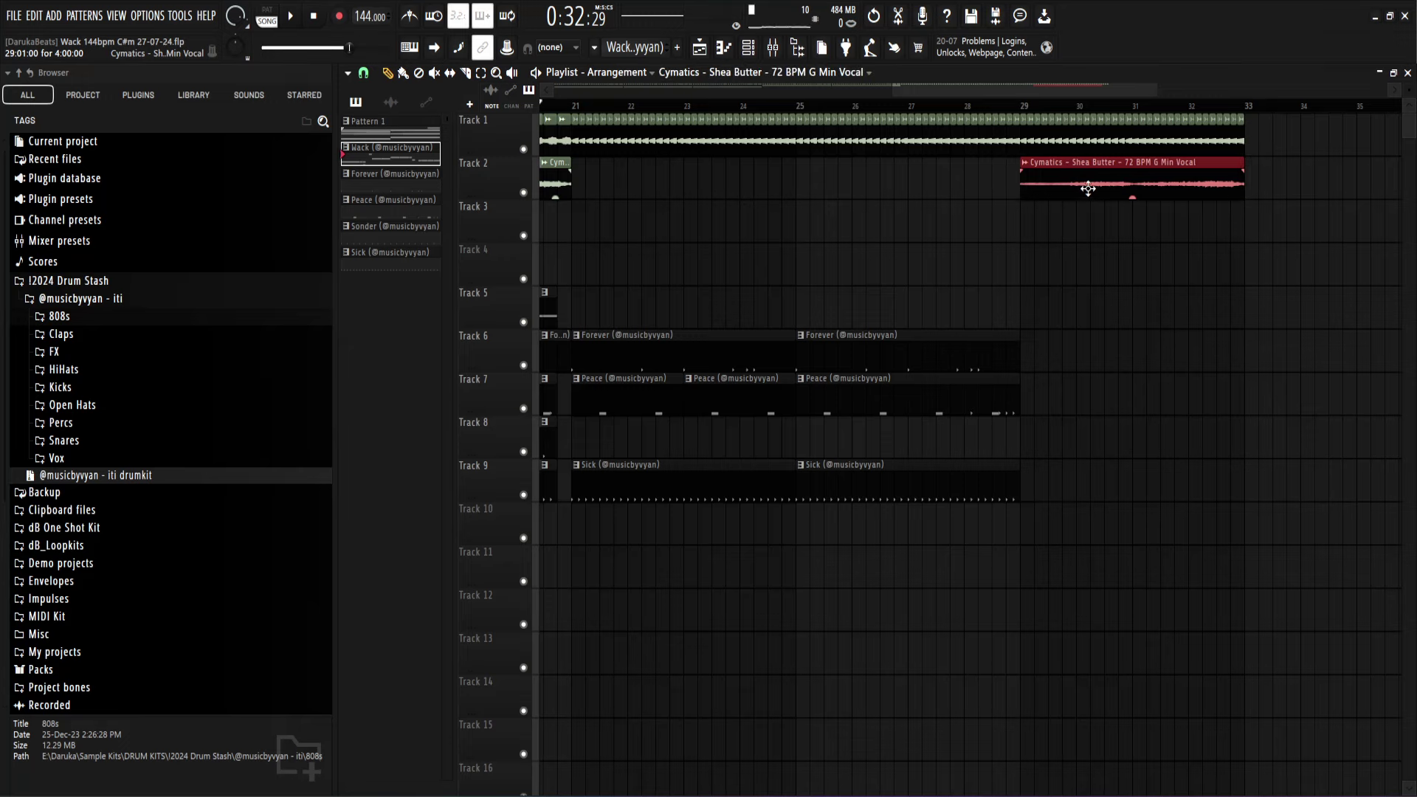
pyautogui.click(1090, 191)
pyautogui.scroll(-4, 896, 279)
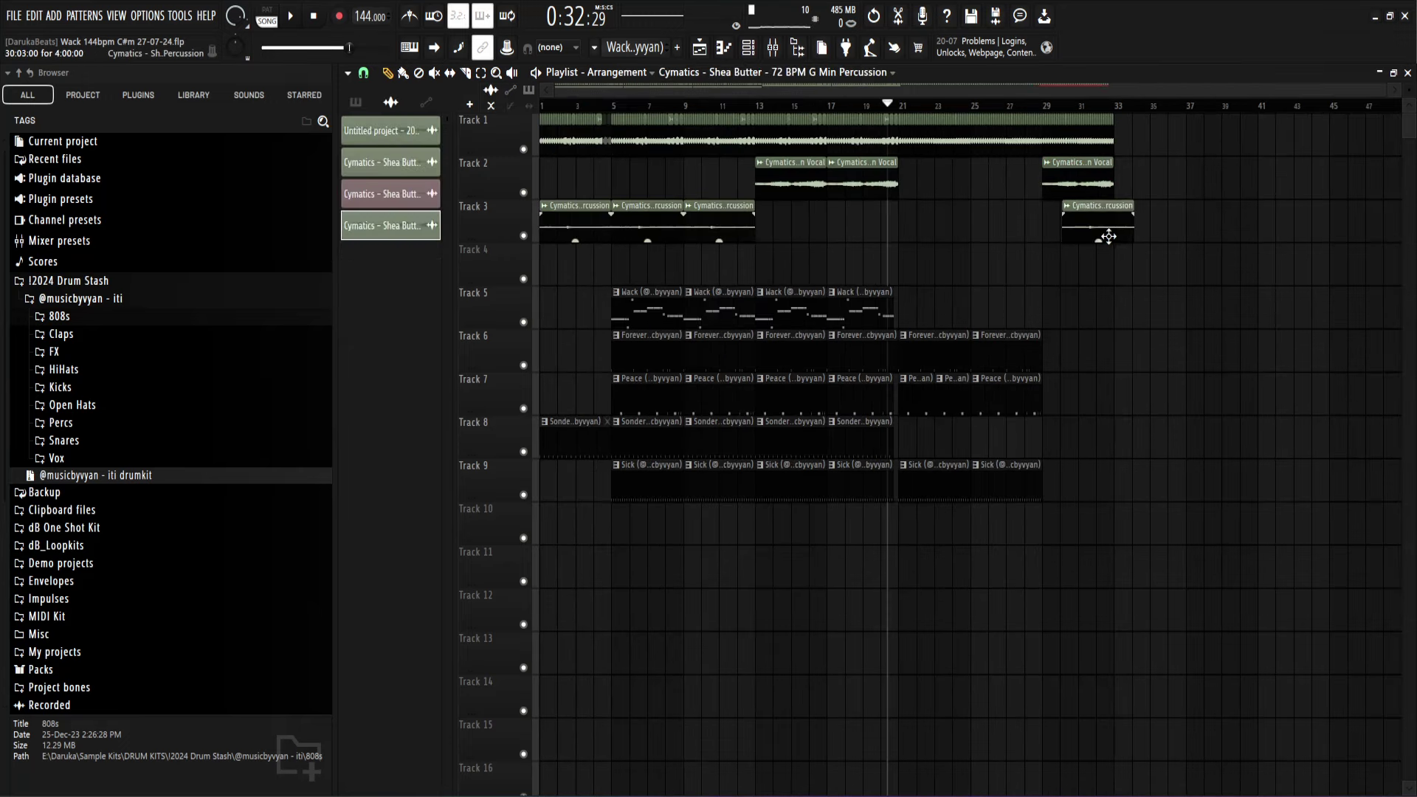
pyautogui.scroll(4, 1109, 236)
pyautogui.scroll(-4, 1076, 291)
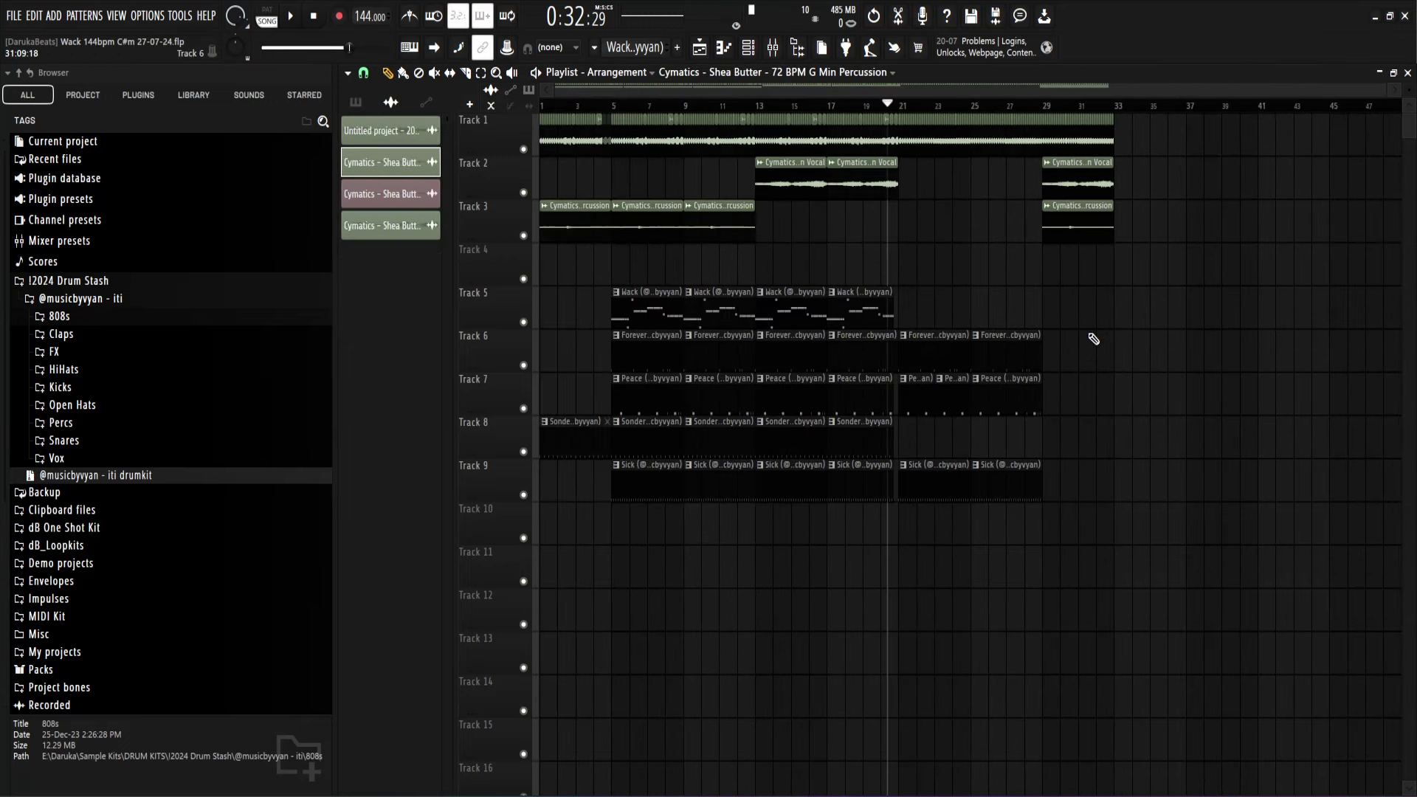
# Step: Duplicate the Forever, Peace and Sick clips from bar 25 to bar 29 and add a Sonder clip at bar 29 on track 8
pyautogui.keyDown('ctrl'); pyautogui.moveTo(1090, 337); pyautogui.dragTo(1018, 545); pyautogui.keyUp('ctrl')
pyautogui.hotkey('ctrl', 'b')
pyautogui.keyDown('ctrl'); pyautogui.click(1259, 305); pyautogui.keyUp('ctrl')
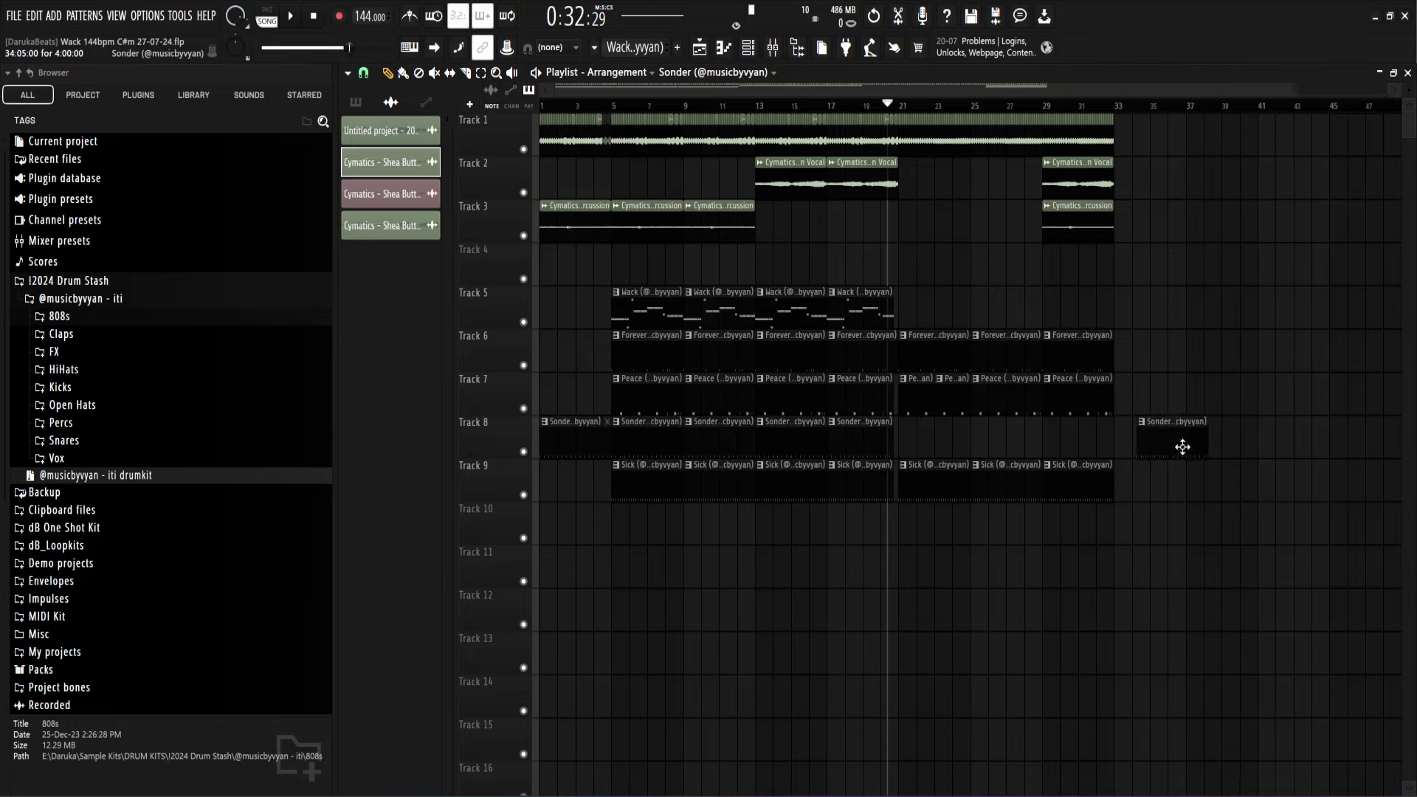
pyautogui.moveTo(1182, 446); pyautogui.dragTo(1092, 447)
# Step: Play the arrangement from about bar 27 and save the project
pyautogui.scroll(3, 861, 147)
pyautogui.press('space')
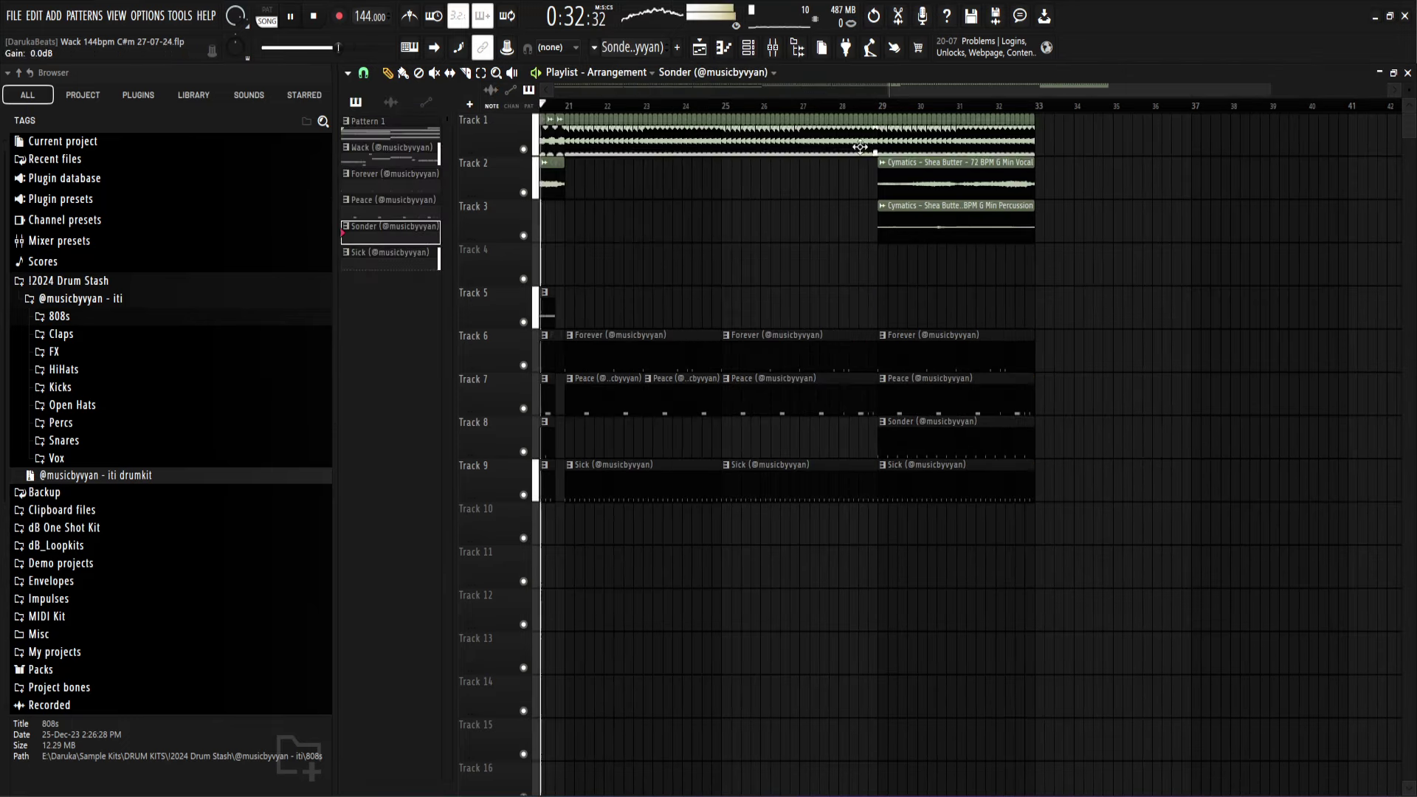
pyautogui.click(798, 107)
pyautogui.hotkey('ctrl', 's')
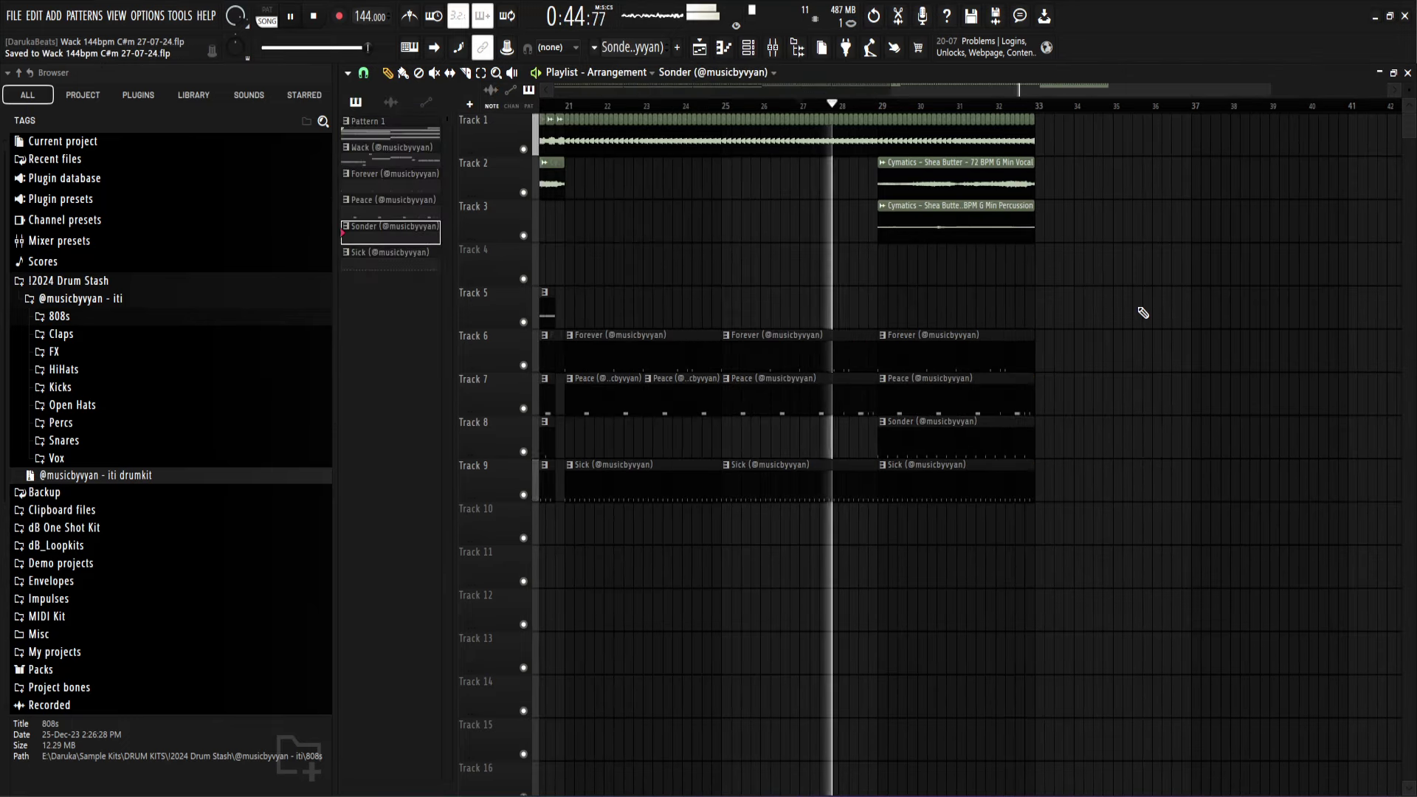
# Step: Select all clips on tracks 1 to 9 between bars 29 and 33, duplicate them to bars 33 to 37 and save the project
pyautogui.scroll(1, 1142, 313)
pyautogui.scroll(-4, 1148, 273)
pyautogui.scroll(5, 1152, 177)
pyautogui.moveTo(1091, 139)
pyautogui.keyDown('ctrl'); pyautogui.mouseDown()
pyautogui.moveTo(972, 164)
pyautogui.moveTo(832, 280)
pyautogui.moveTo(836, 480)
pyautogui.mouseUp(); pyautogui.keyUp('ctrl')
pyautogui.hotkey('ctrl', 'b')
pyautogui.scroll(-5, 1095, 291)
pyautogui.click(1177, 290)
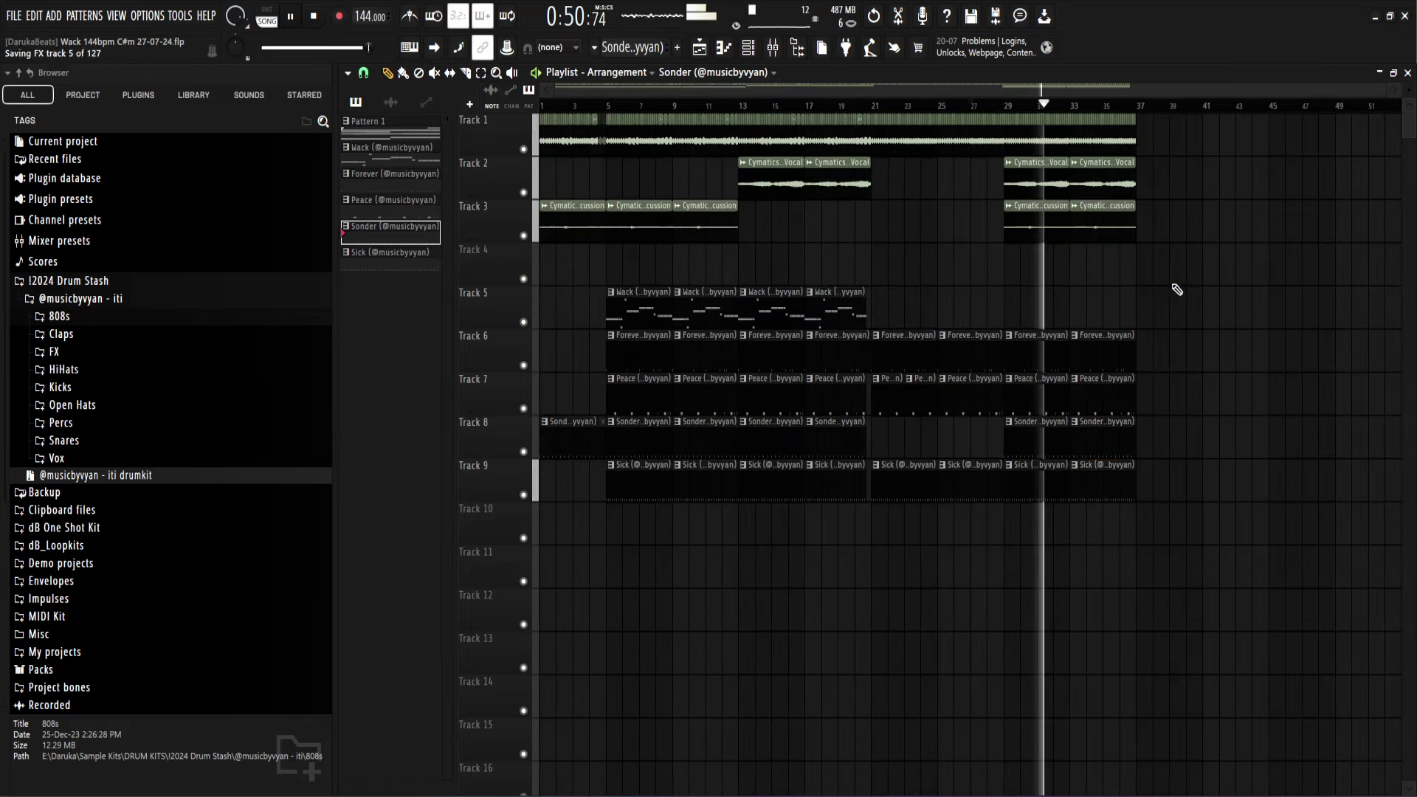
# Step: Select the Shea Butter vocal's mixer track and lower its volume to -12.3 dB while the arrangement plays
pyautogui.press('F9')
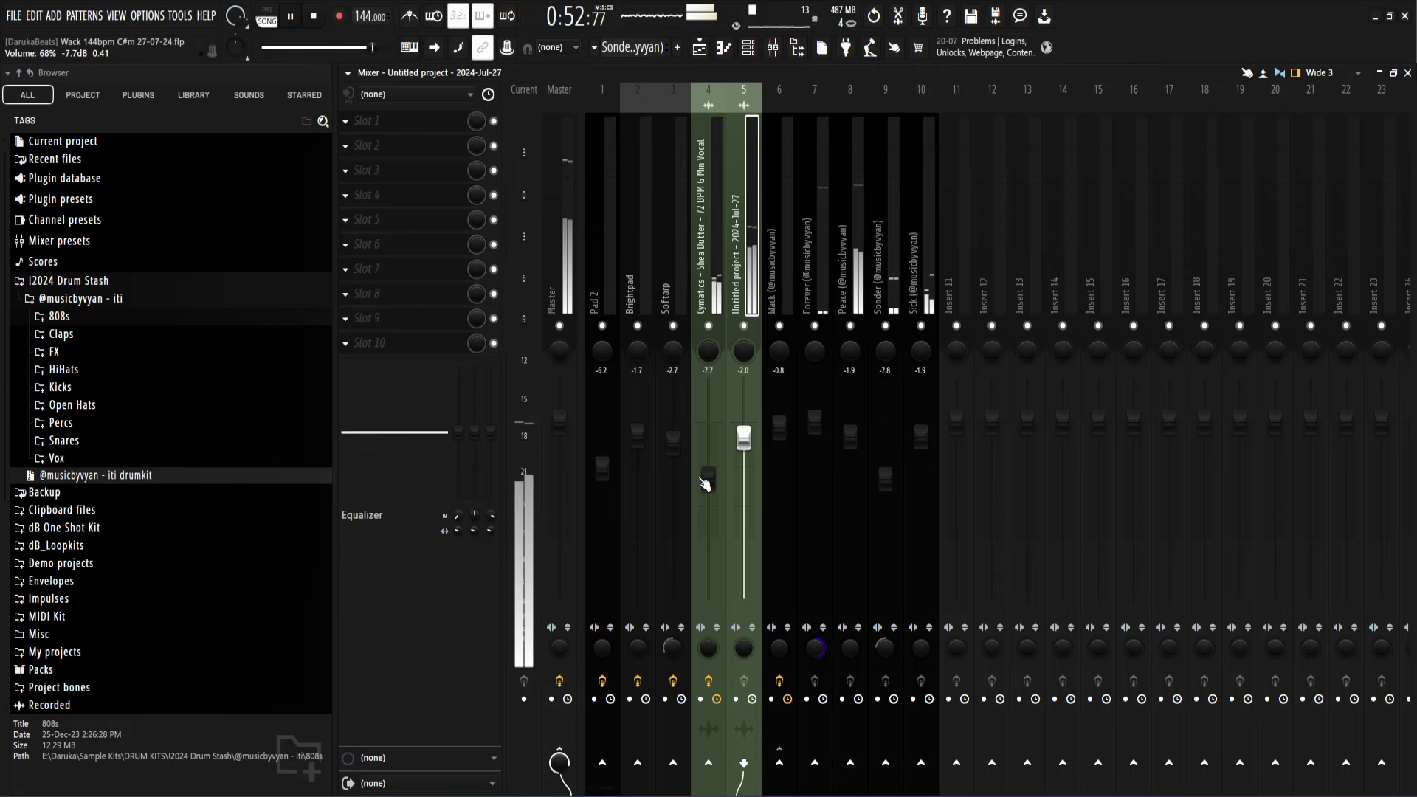
pyautogui.click(703, 287)
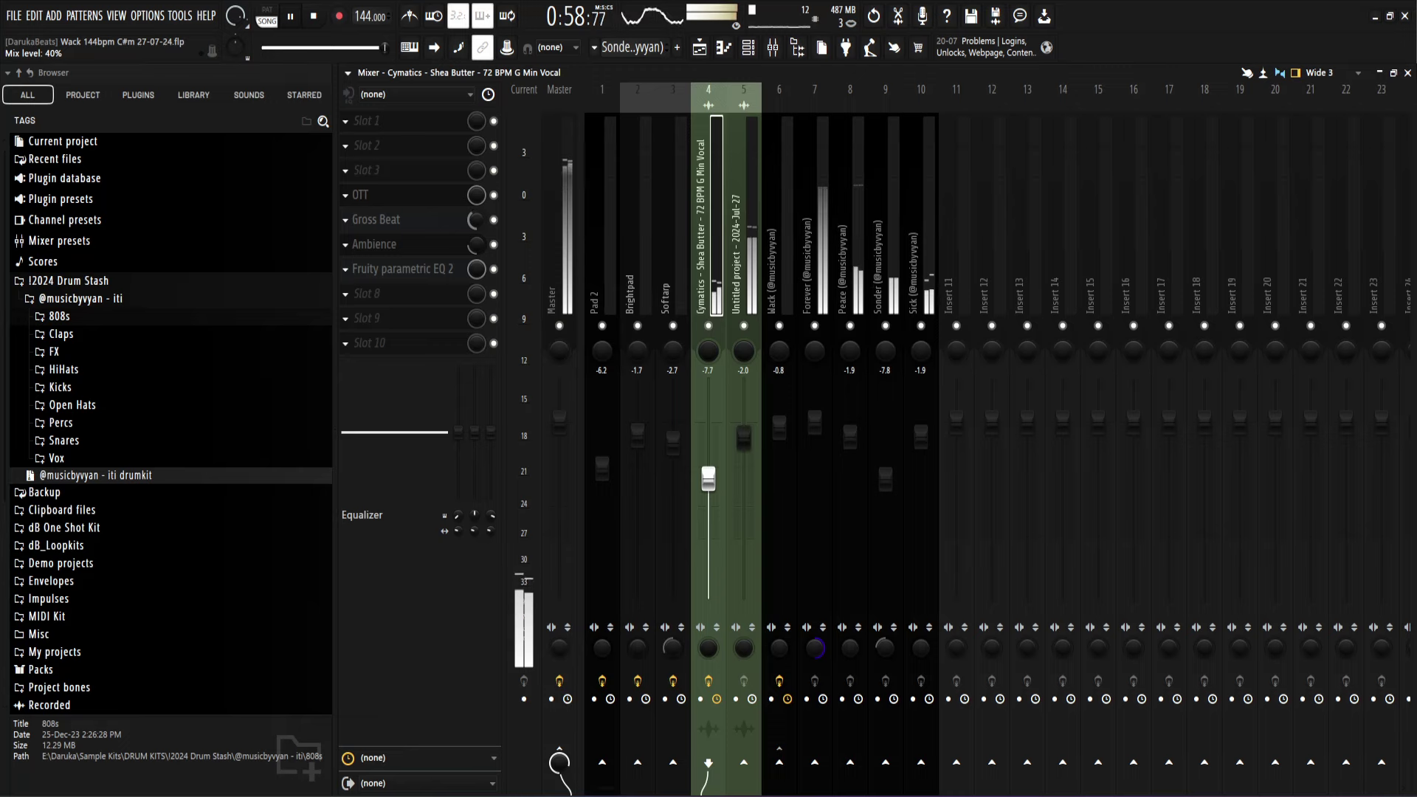
pyautogui.click(705, 57)
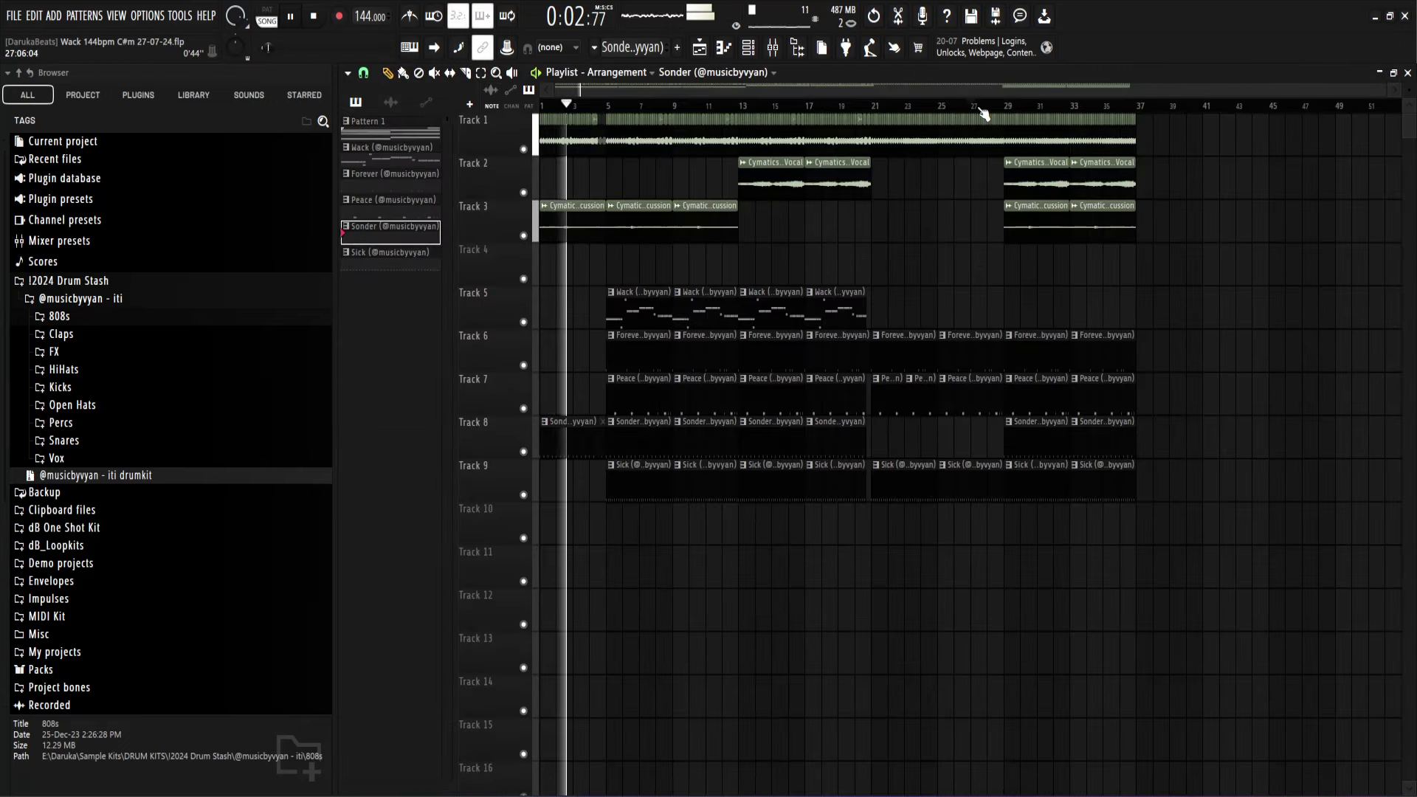
pyautogui.press('F9')
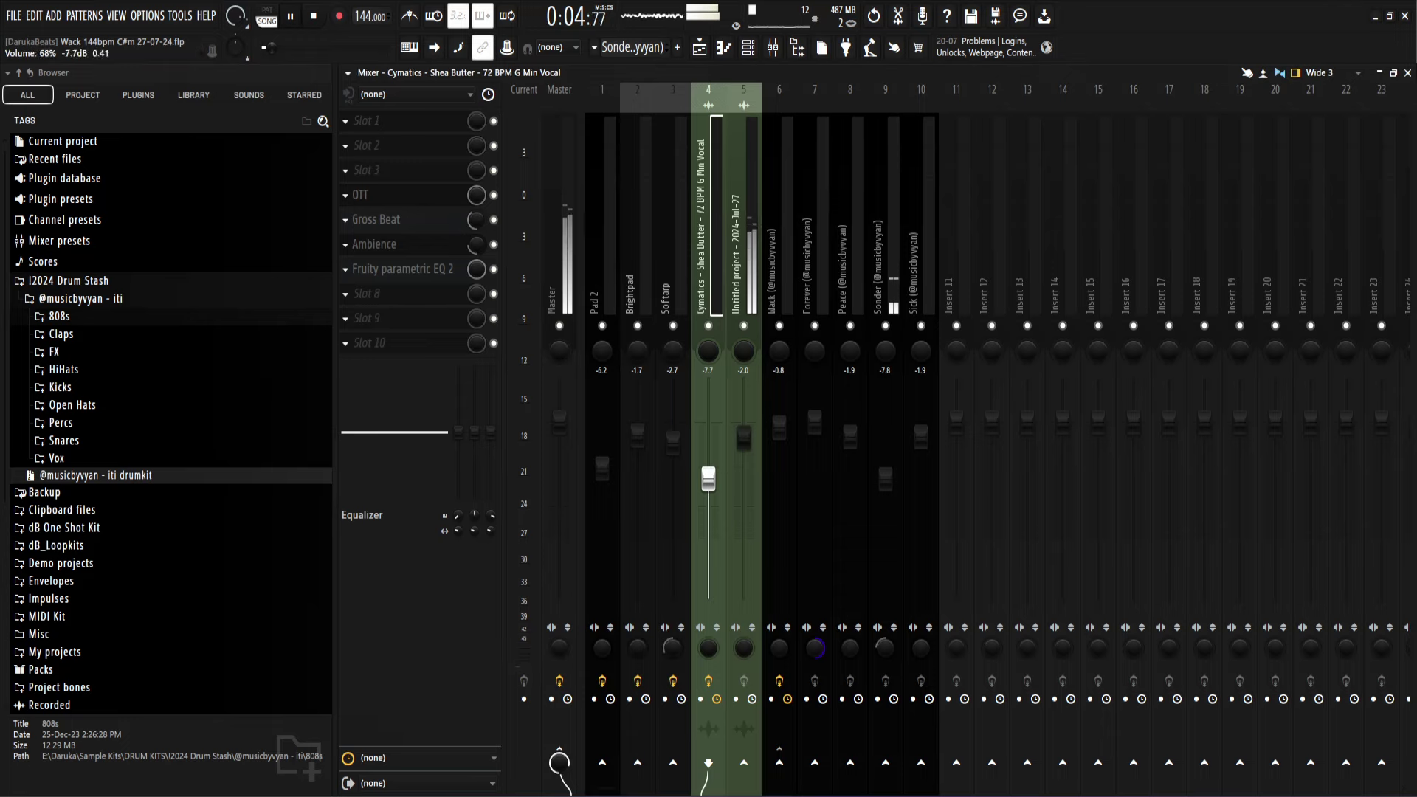
pyautogui.click(710, 54)
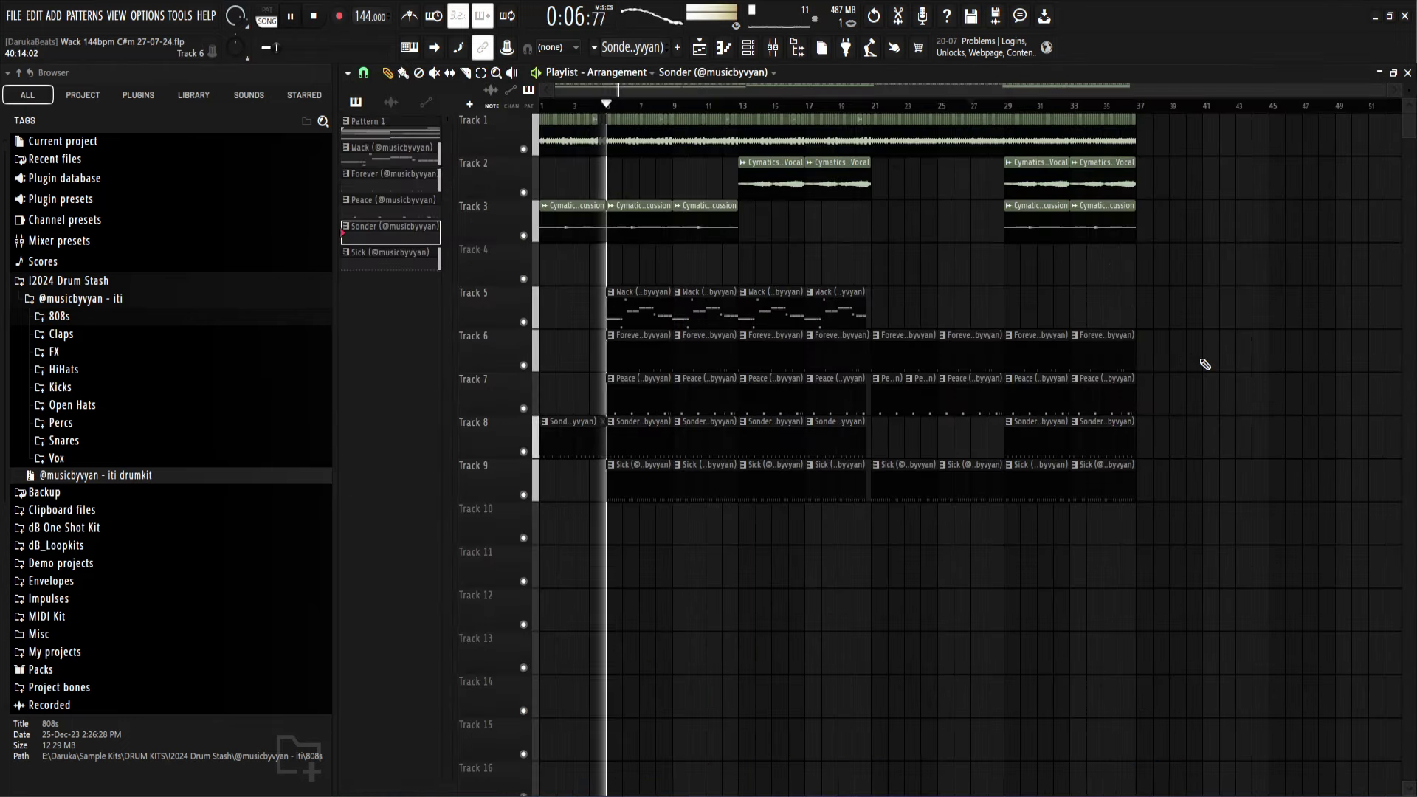
# Step: Duplicate the whole arrangement so the copy fills bars 37 to 73, and play it from bar 65
pyautogui.hotkey('ctrl', 'a')
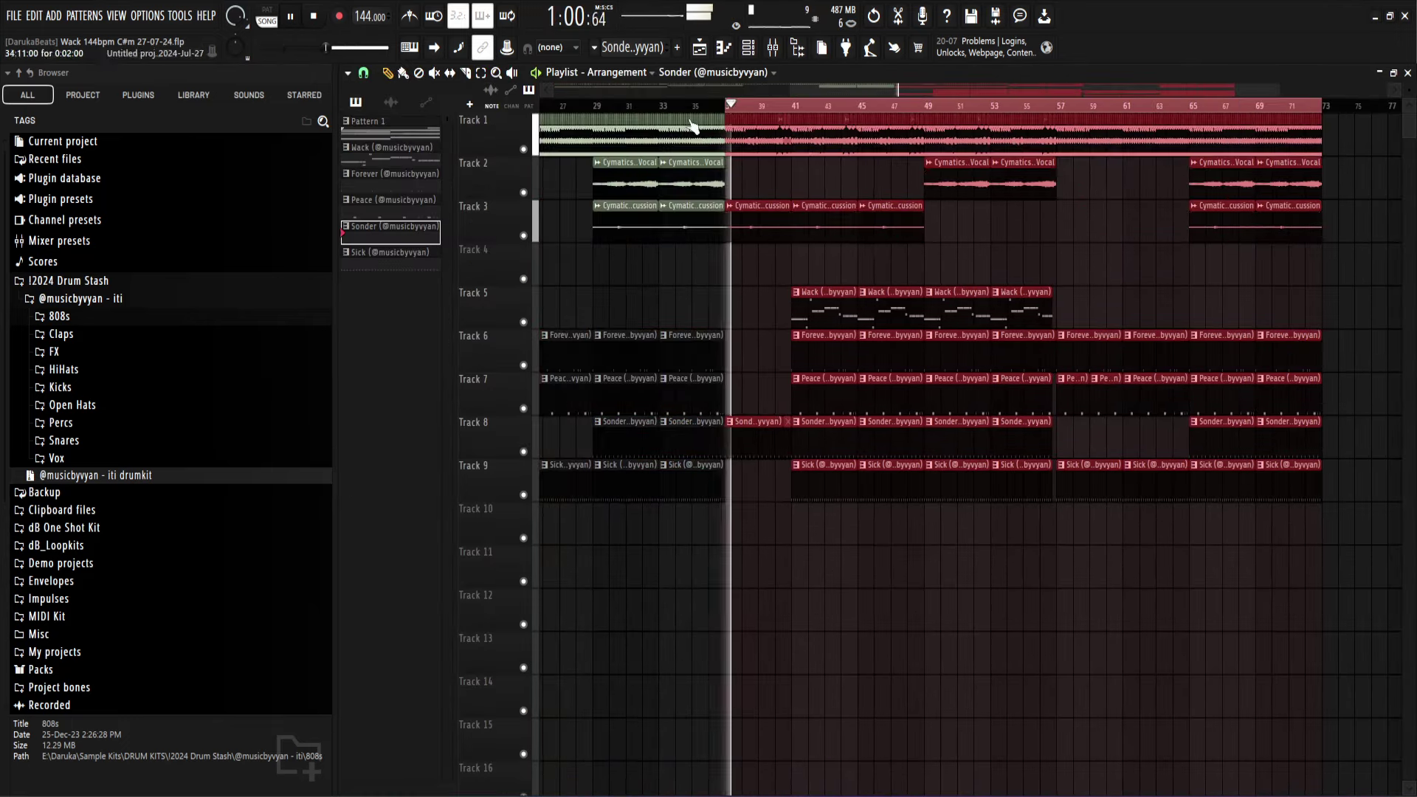
pyautogui.hotkey('ctrl', 'd')
pyautogui.scroll(-3, 1250, 262)
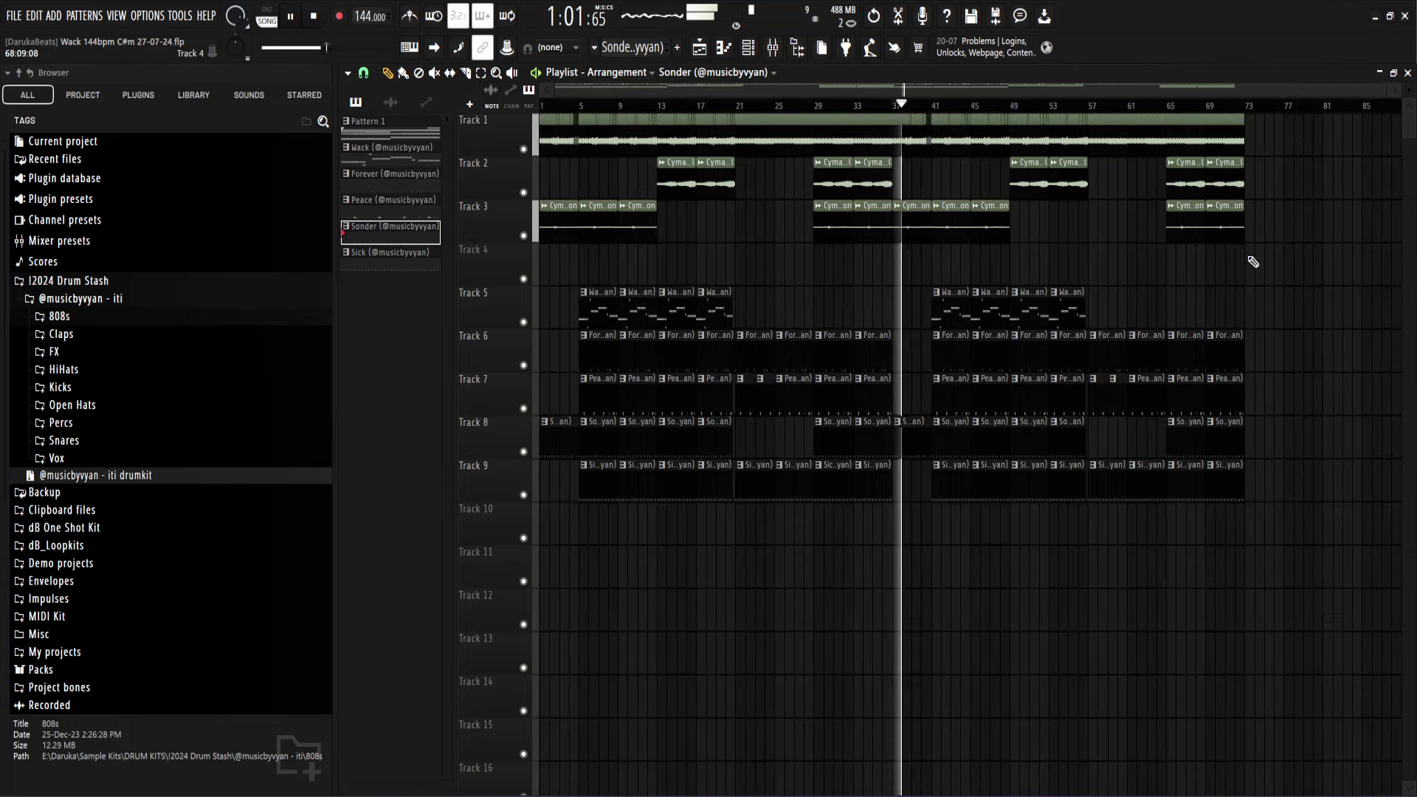
pyautogui.press('space')
pyautogui.click(1167, 105)
pyautogui.press('space')
pyautogui.scroll(5, 1255, 275)
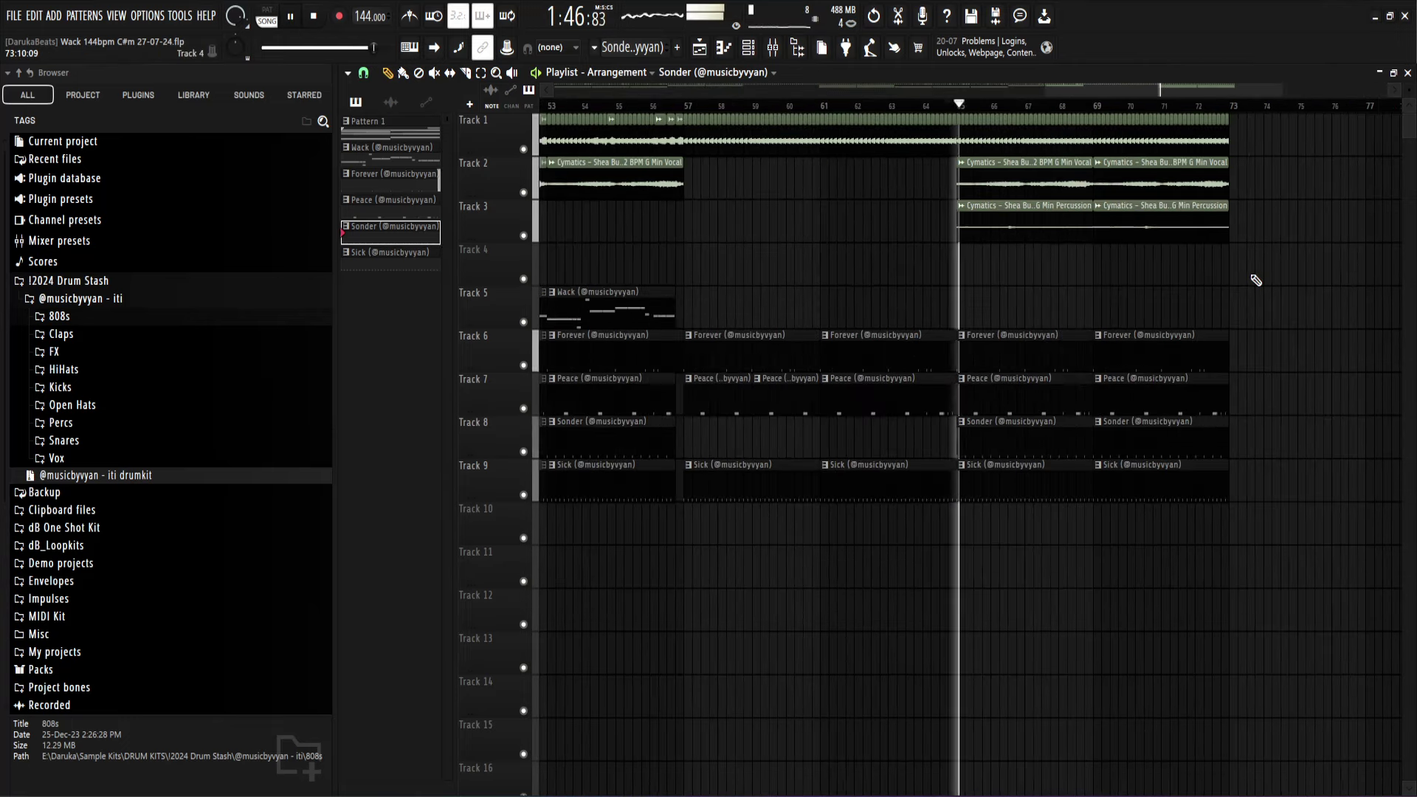
# Step: Copy all clips on tracks 1 to 9 between bars 41 and 49 to bars 73 to 81
pyautogui.moveTo(1242, 115); pyautogui.dragTo(898, 151)
pyautogui.scroll(-3, 1242, 355)
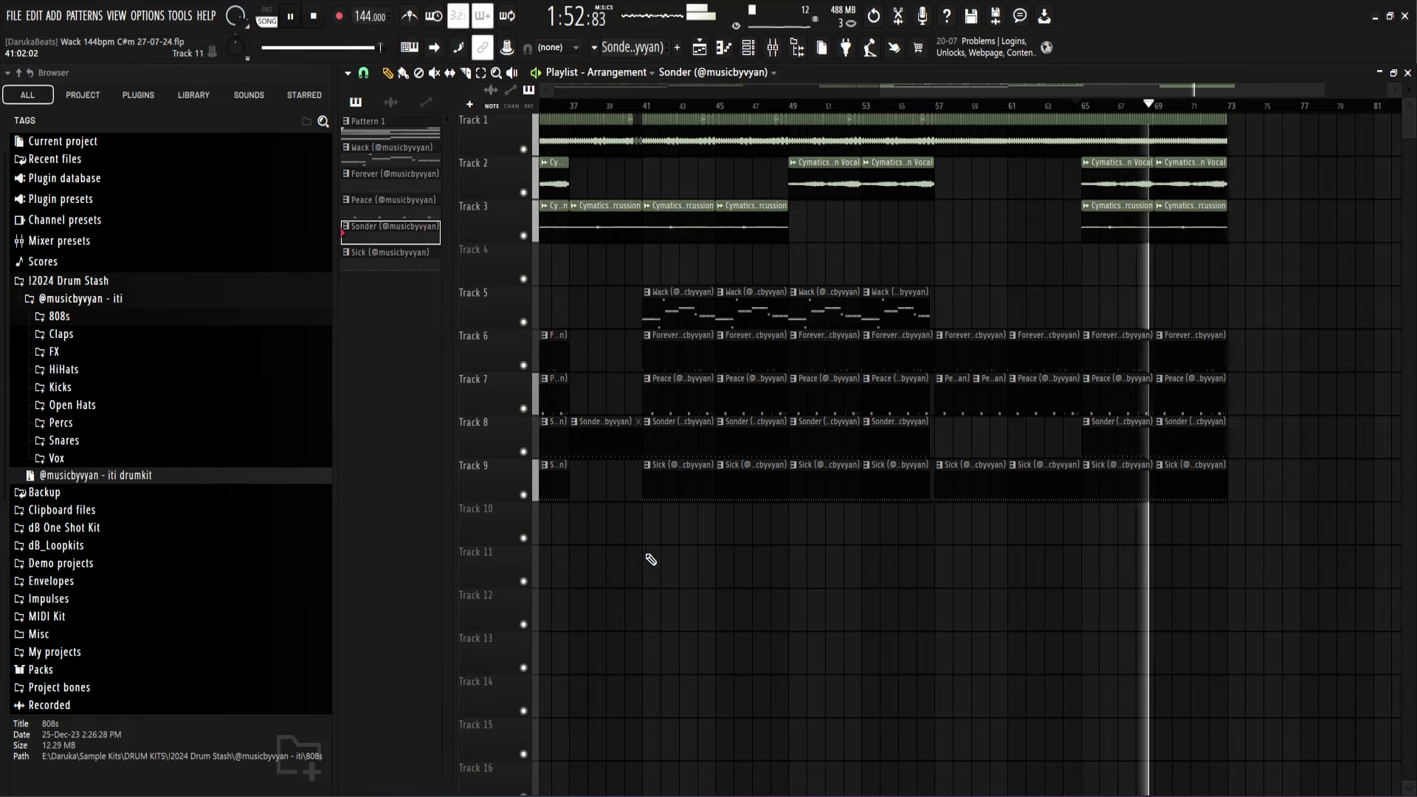
pyautogui.moveTo(648, 558); pyautogui.dragTo(788, 154)
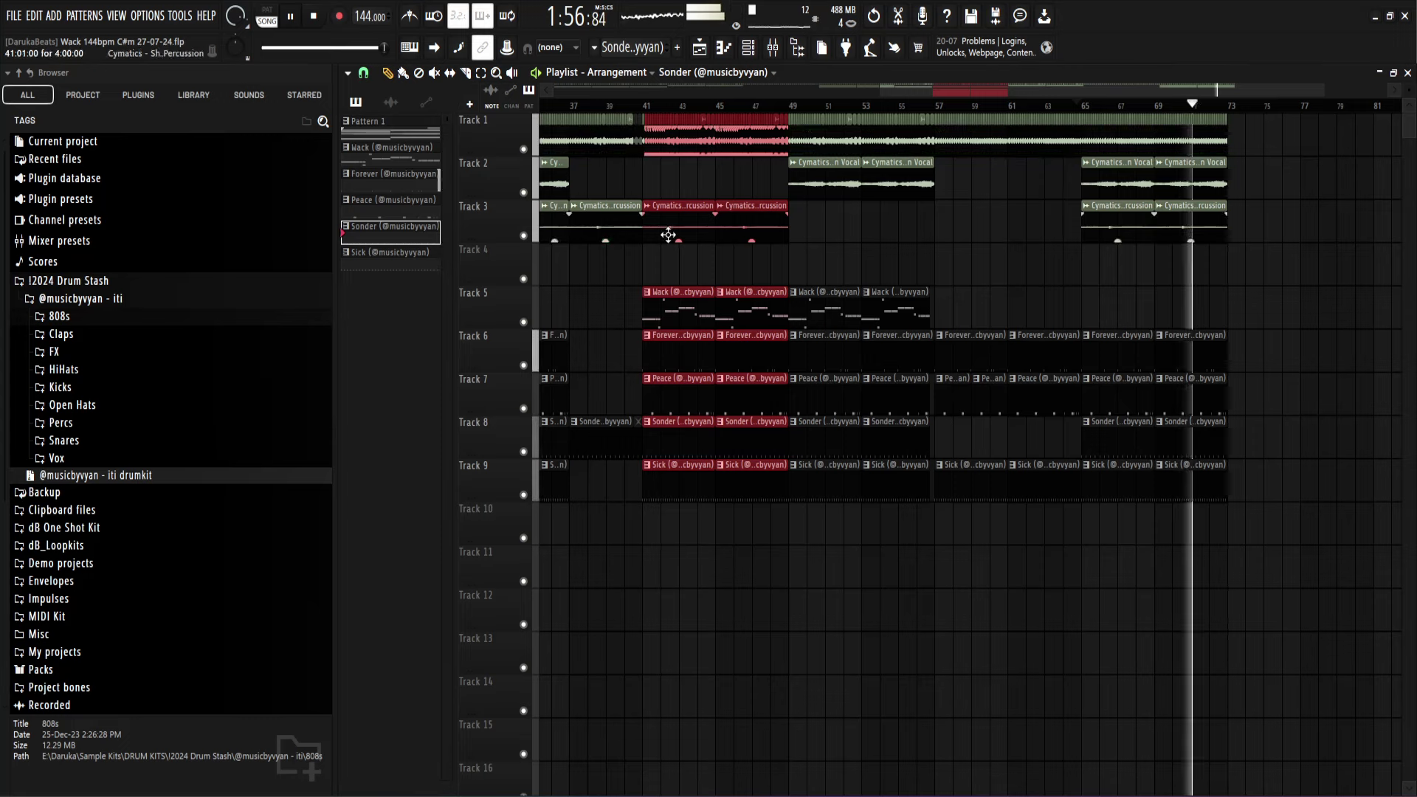
pyautogui.moveTo(668, 235); pyautogui.dragTo(967, 237)
pyautogui.scroll(5, 1363, 237)
pyautogui.click(955, 272)
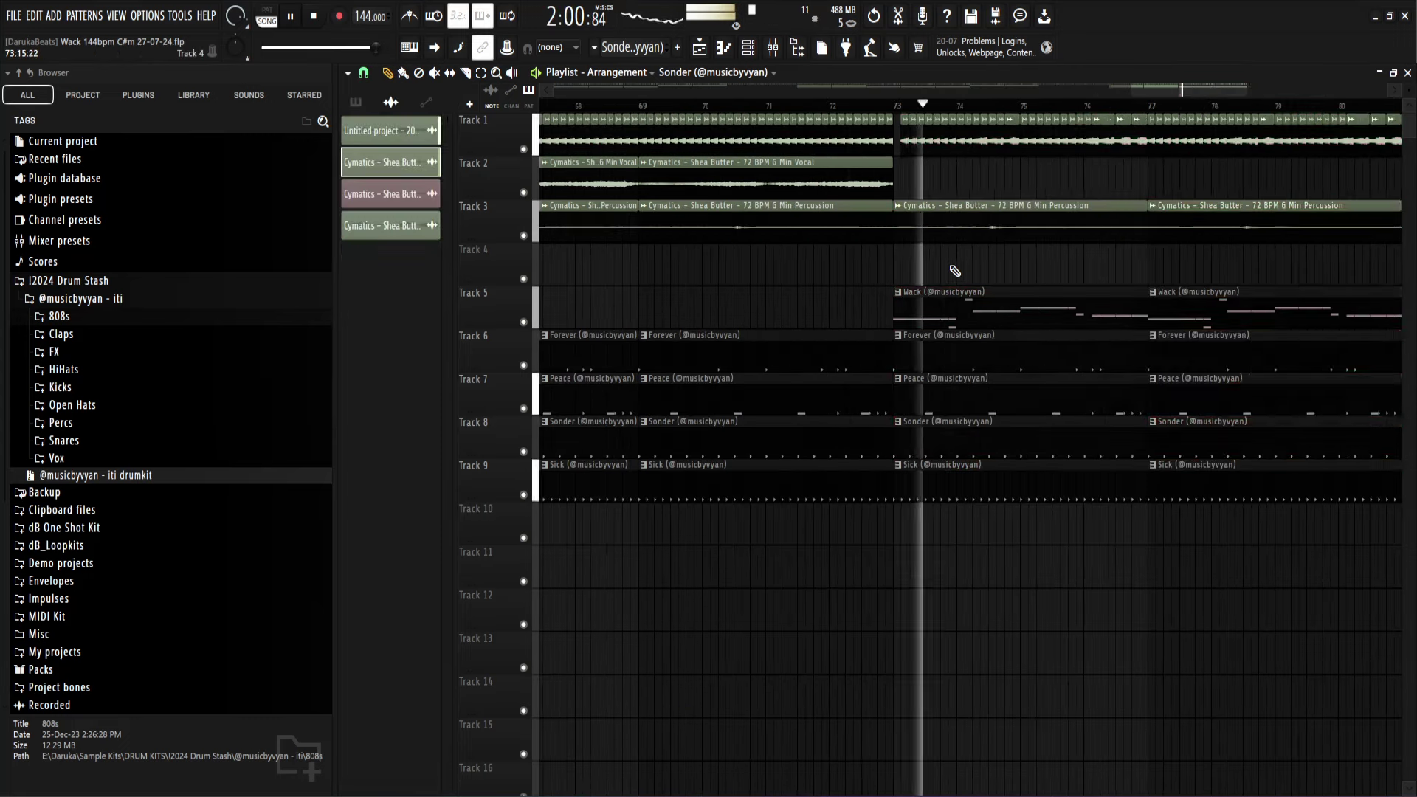
# Step: Fill the gap in the track 1 melody slices at the start of bar 73
pyautogui.scroll(4, 901, 149)
pyautogui.press('space')
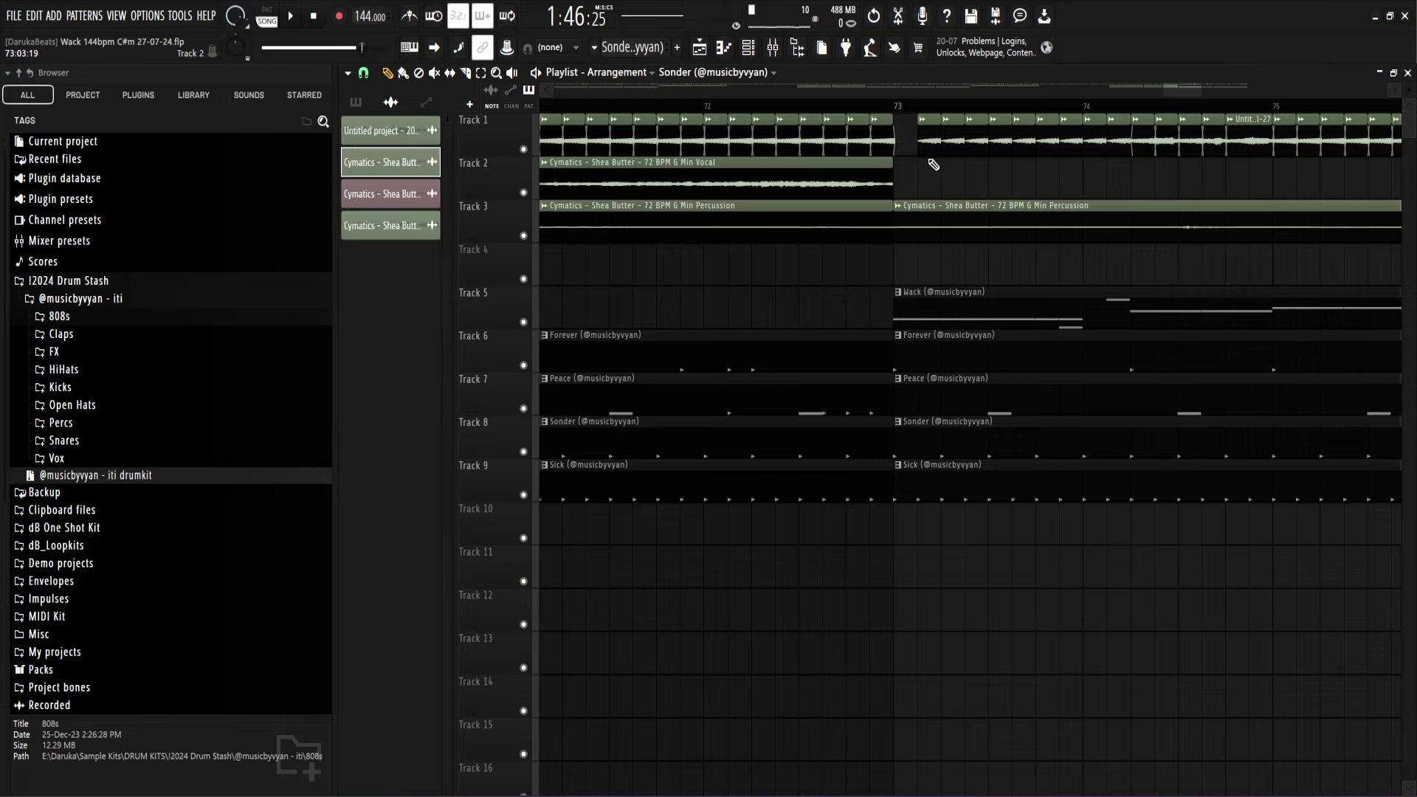
pyautogui.scroll(-5, 920, 200)
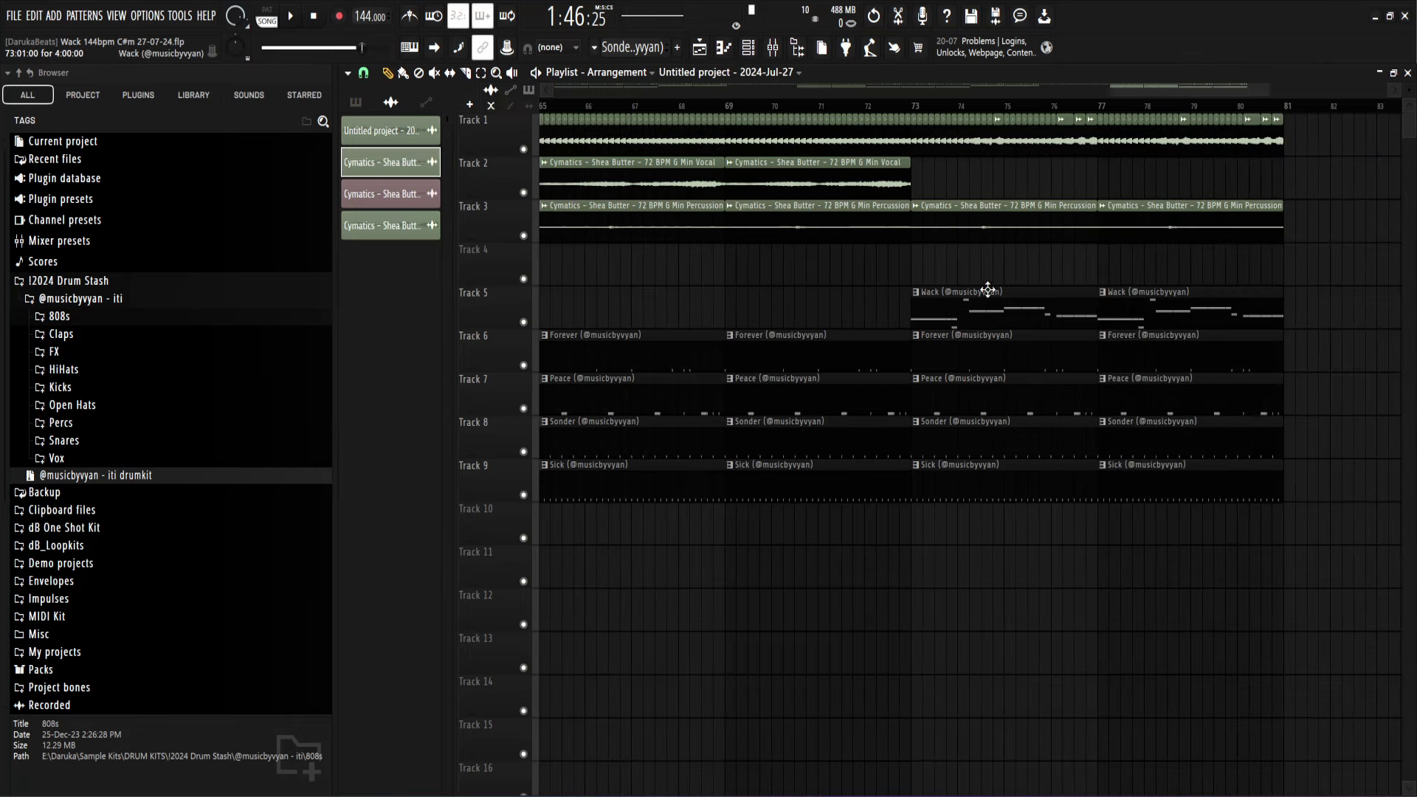
# Step: Shorten the Sonder and Sick clips at bar 69 to end half a bar before bar 73, and play the transition
pyautogui.scroll(3, 902, 289)
pyautogui.moveTo(918, 588); pyautogui.dragTo(910, 430)
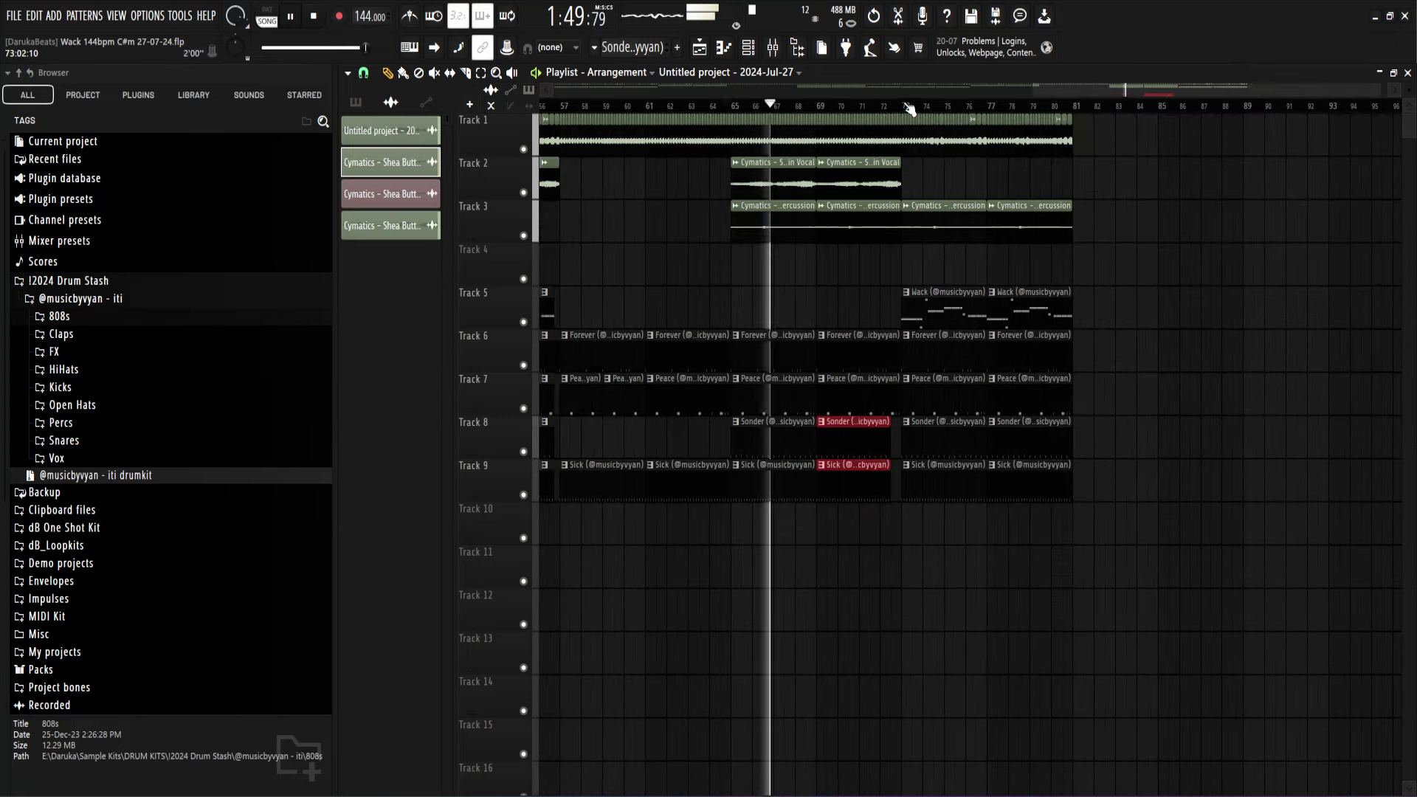
pyautogui.scroll(-6, 1115, 272)
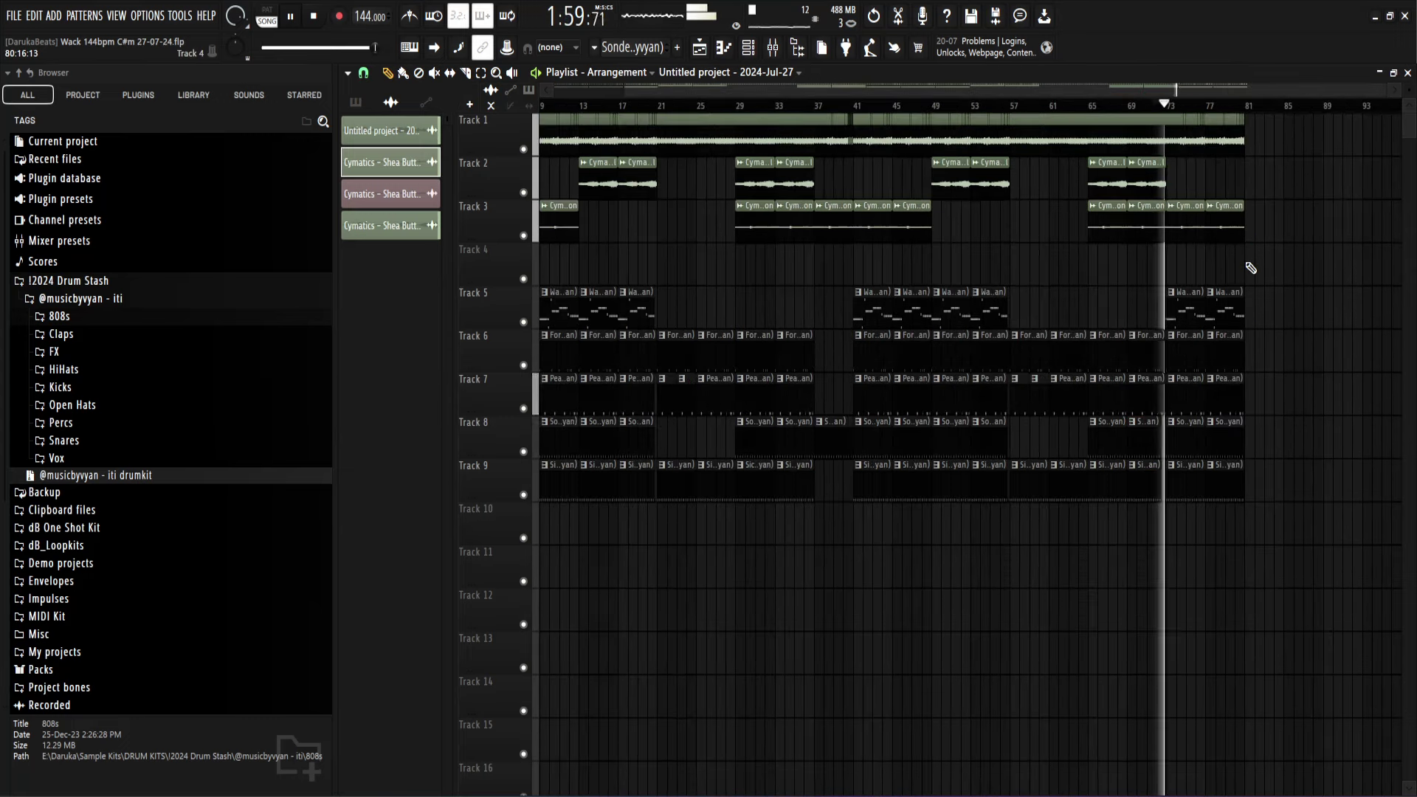
pyautogui.scroll(5, 1249, 222)
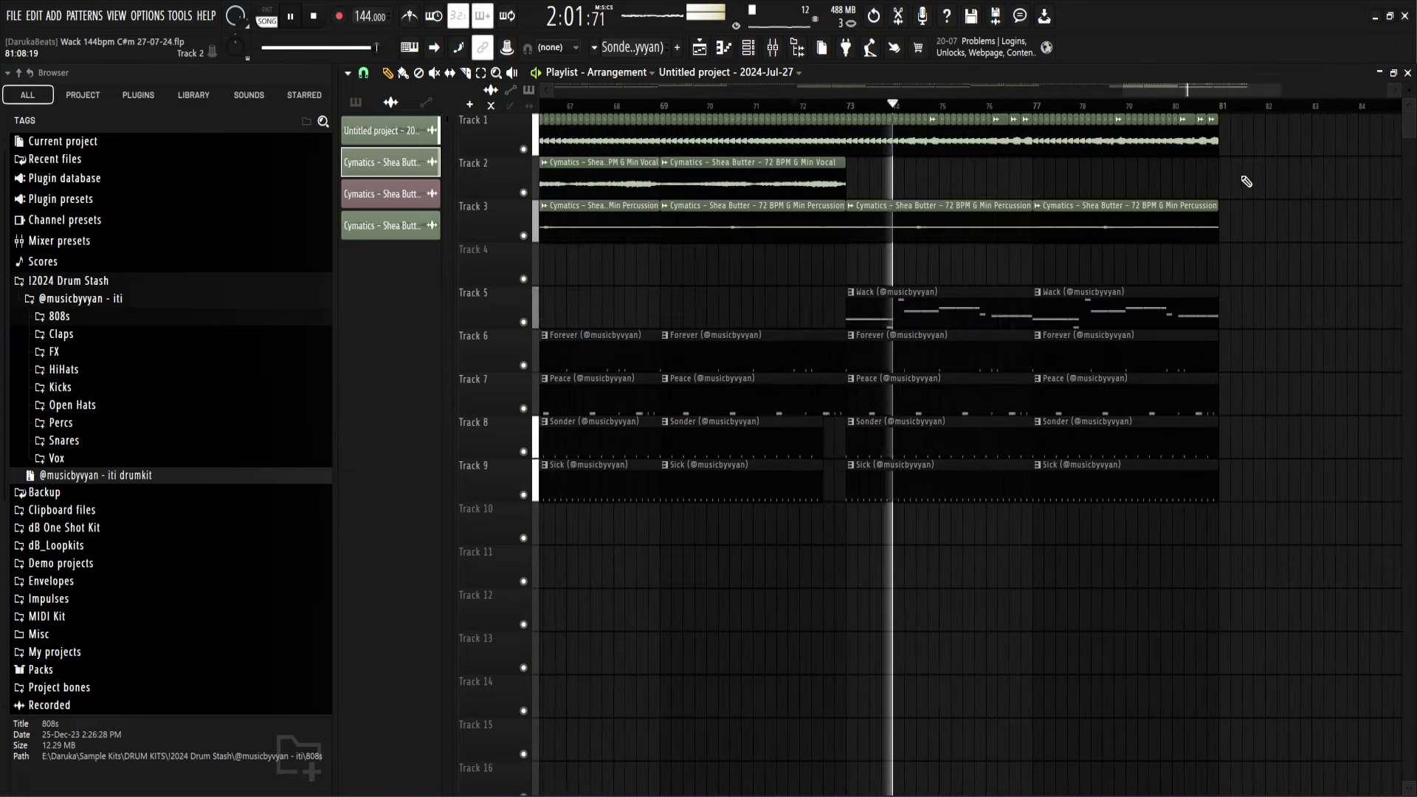
# Step: Select all clips between bars 73 and 81 and duplicate them to bars 81 to 89
pyautogui.moveTo(1263, 116); pyautogui.dragTo(858, 500)
pyautogui.hotkey('ctrl', 'b')
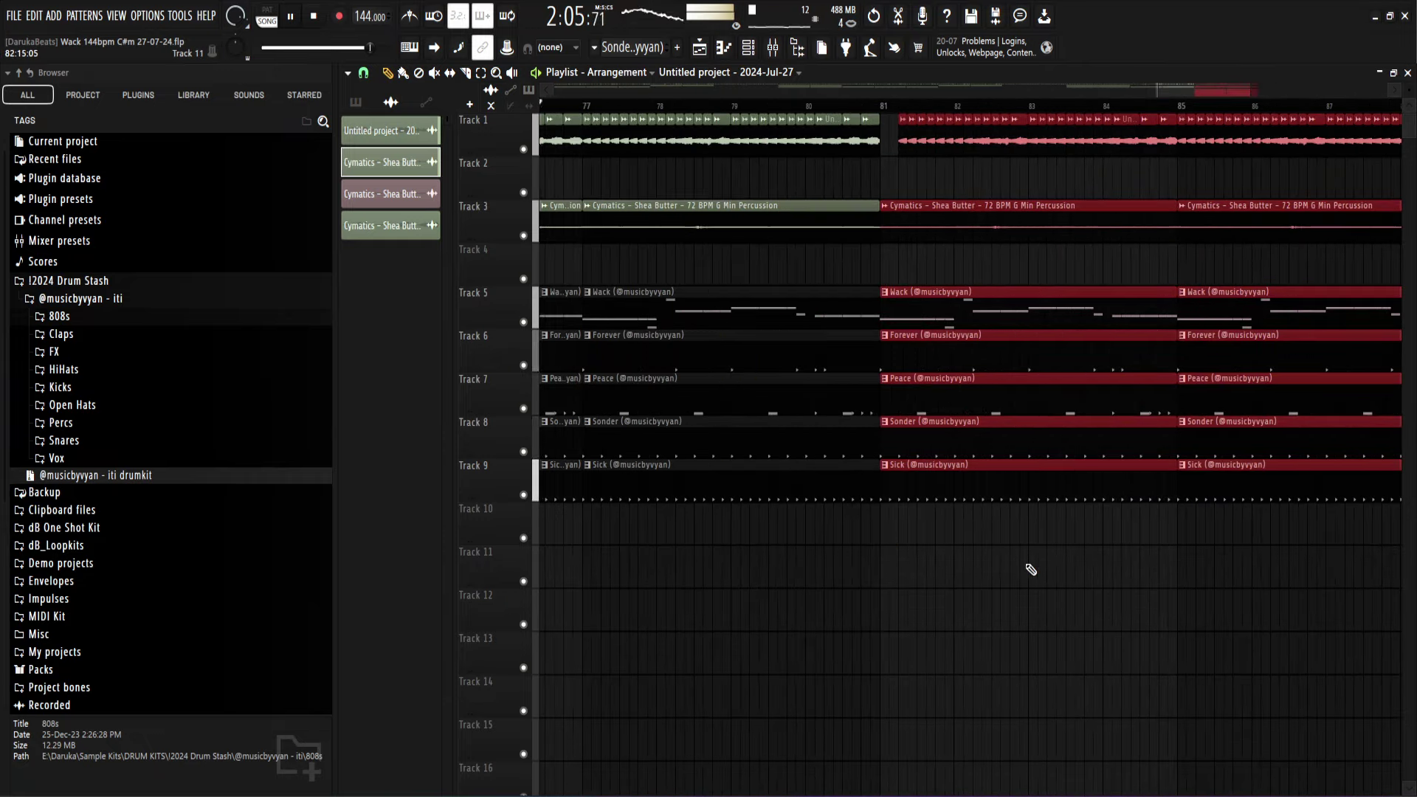
pyautogui.hotkey('ctrl', 'd')
# Step: Delete the Forever clips on track 6 and the Sick clips on track 9 between bars 81 and 89
pyautogui.scroll(-4, 930, 487)
pyautogui.rightClick(975, 365)
pyautogui.rightClick(1085, 360)
pyautogui.scroll(3, 1100, 496)
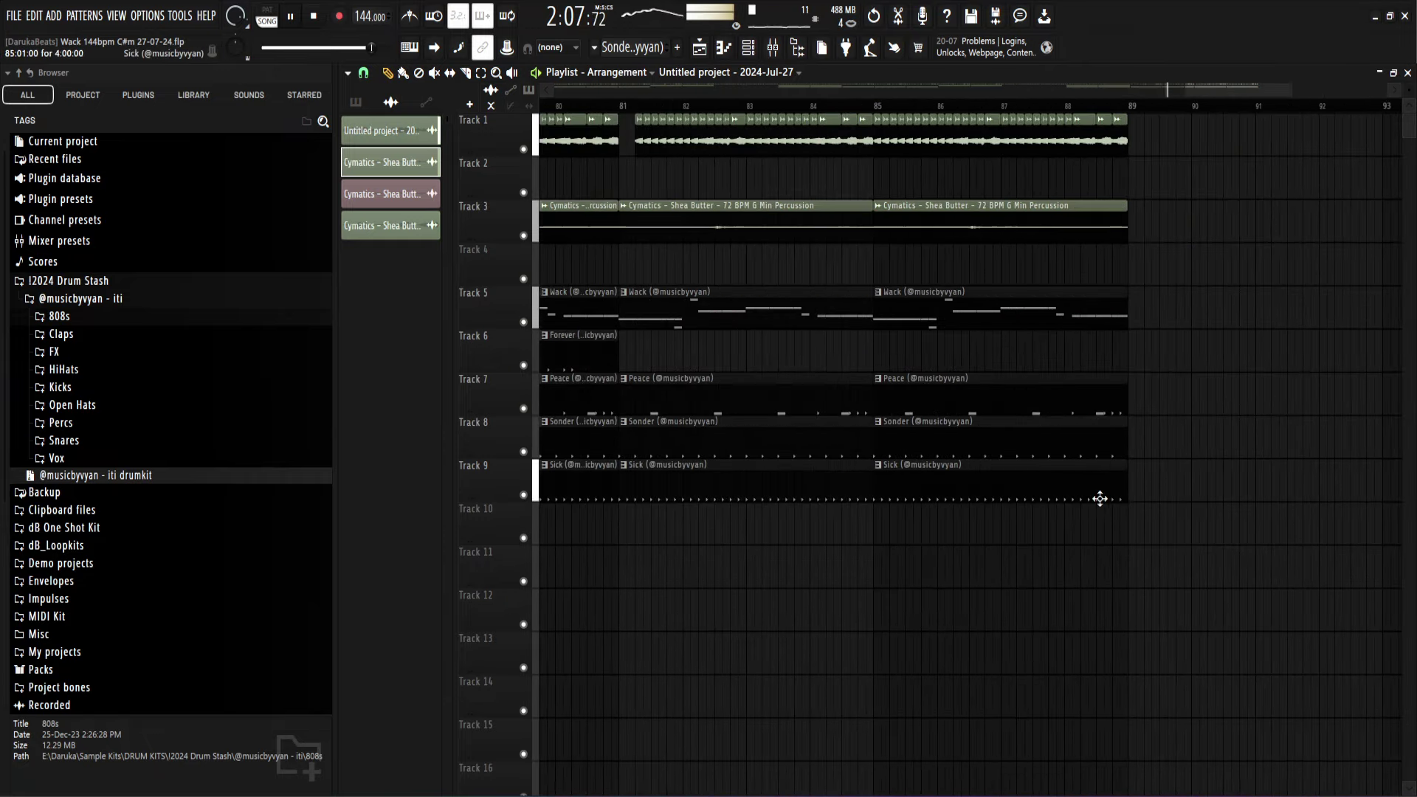
pyautogui.scroll(-2, 919, 530)
pyautogui.rightClick(807, 484)
pyautogui.rightClick(897, 485)
pyautogui.scroll(4, 744, 533)
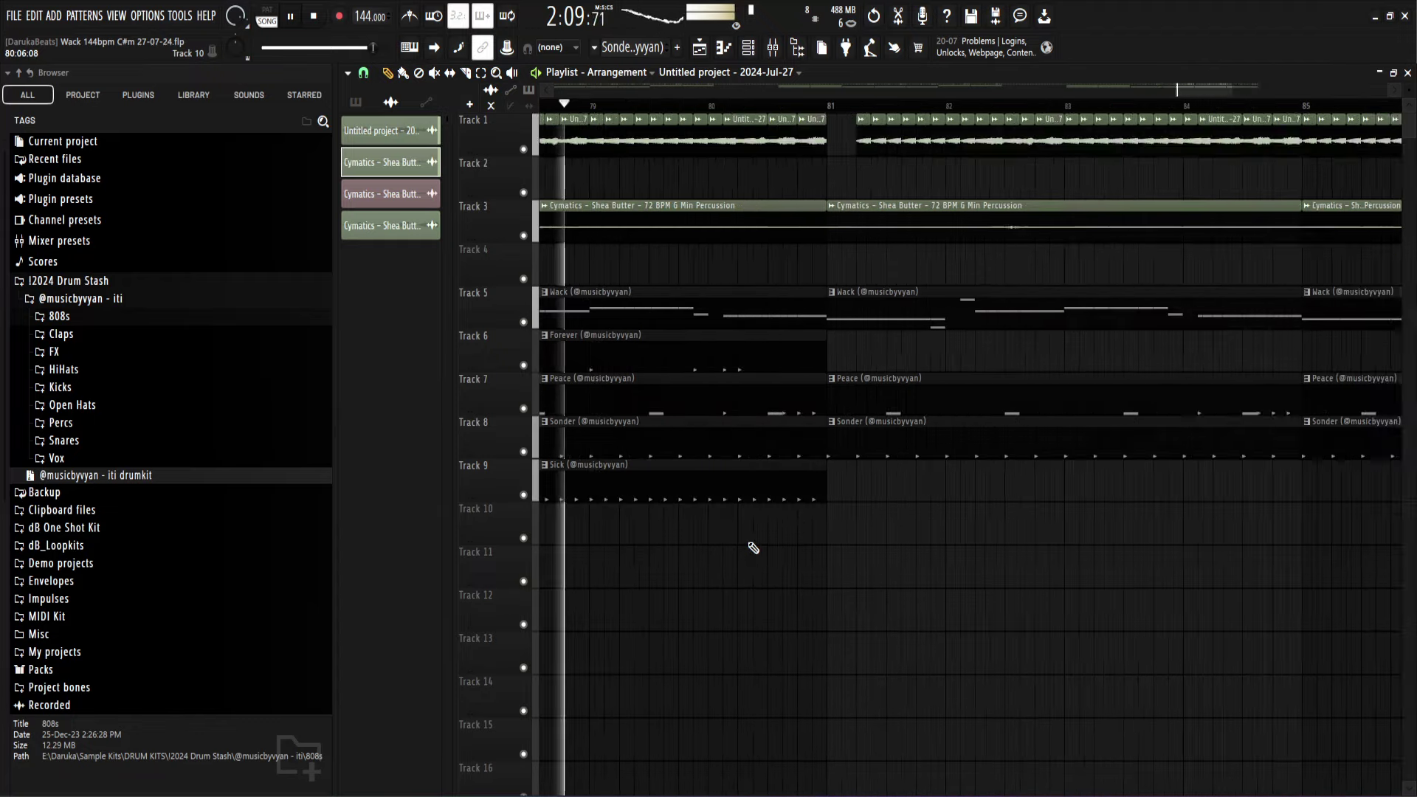
# Step: Fill the gap in the track 1 melody slices at the start of bar 81 and play the ending section
pyautogui.scroll(2, 754, 547)
pyautogui.moveTo(812, 539)
pyautogui.mouseDown()
pyautogui.moveTo(815, 496)
pyautogui.moveTo(818, 546)
pyautogui.mouseUp()
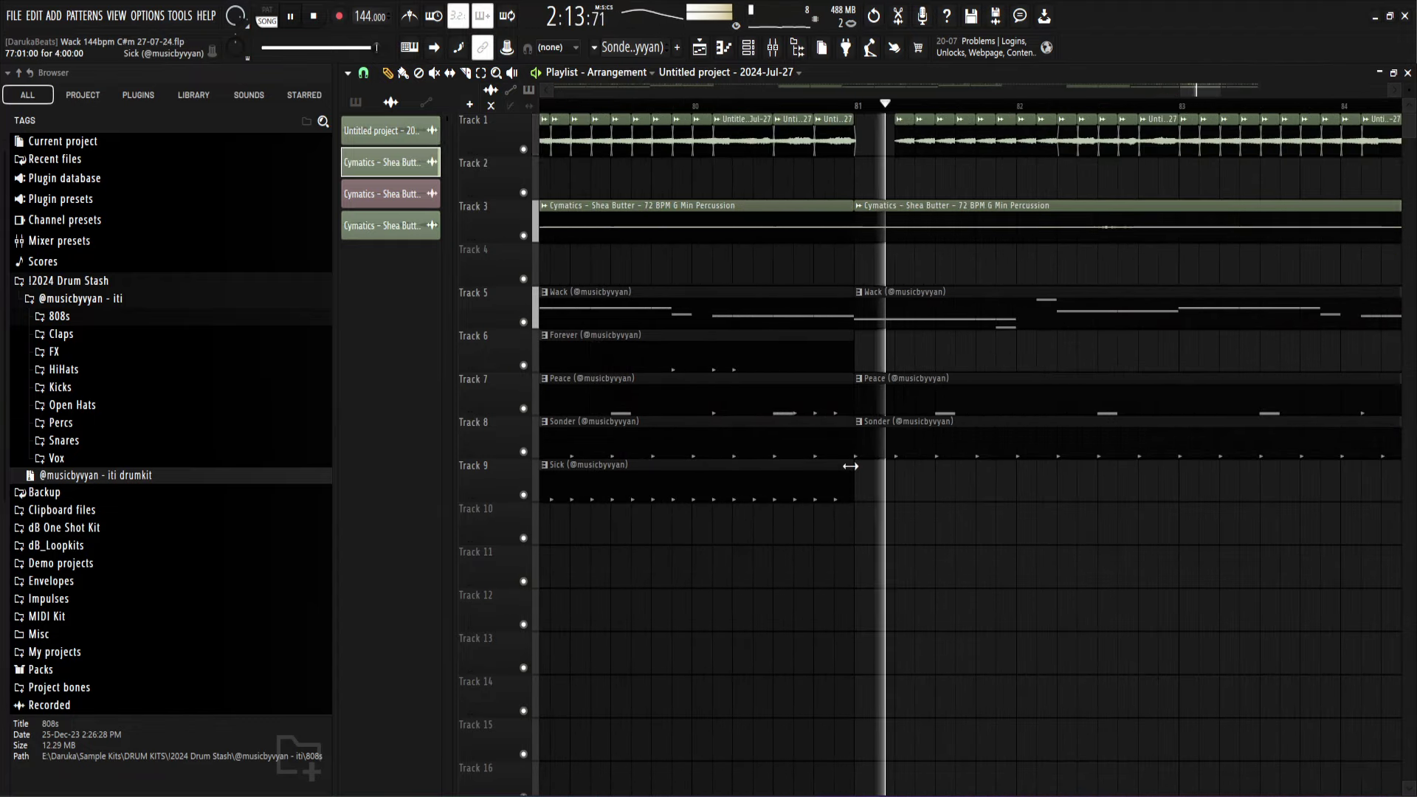
pyautogui.press('space')
pyautogui.scroll(-2, 878, 181)
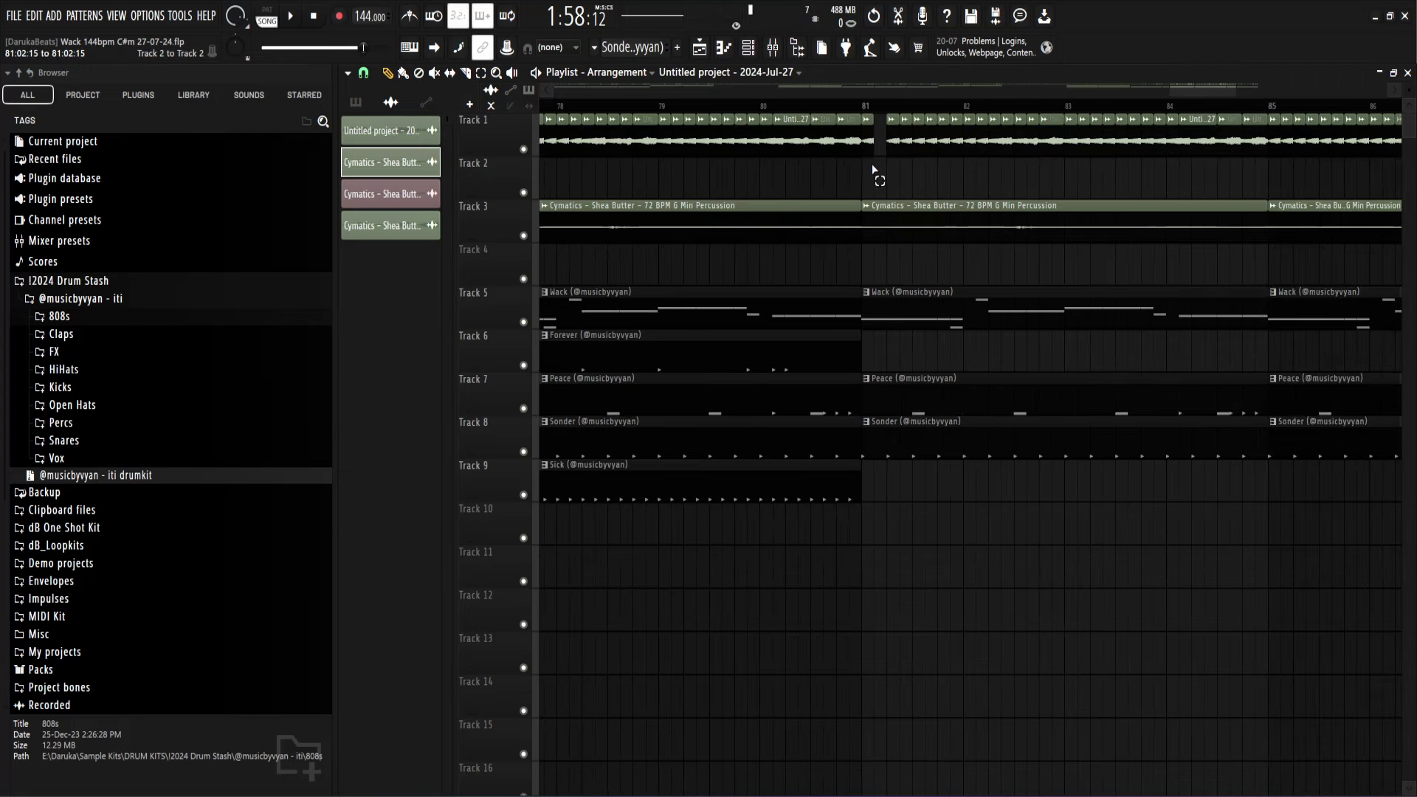
pyautogui.scroll(-4, 890, 185)
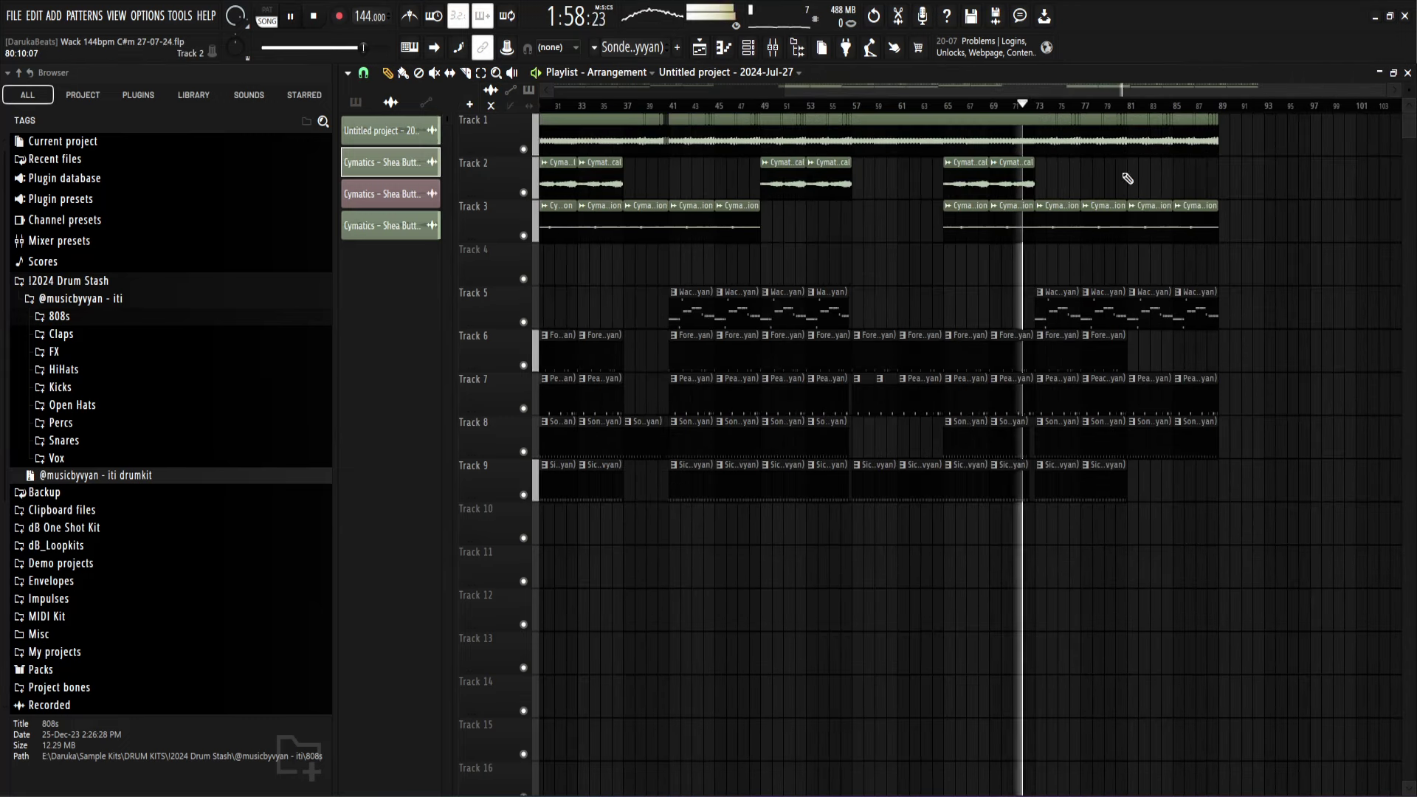
# Step: Create an automation clip for the Master track's volume on track 4, ending at bar 89
pyautogui.click(772, 48)
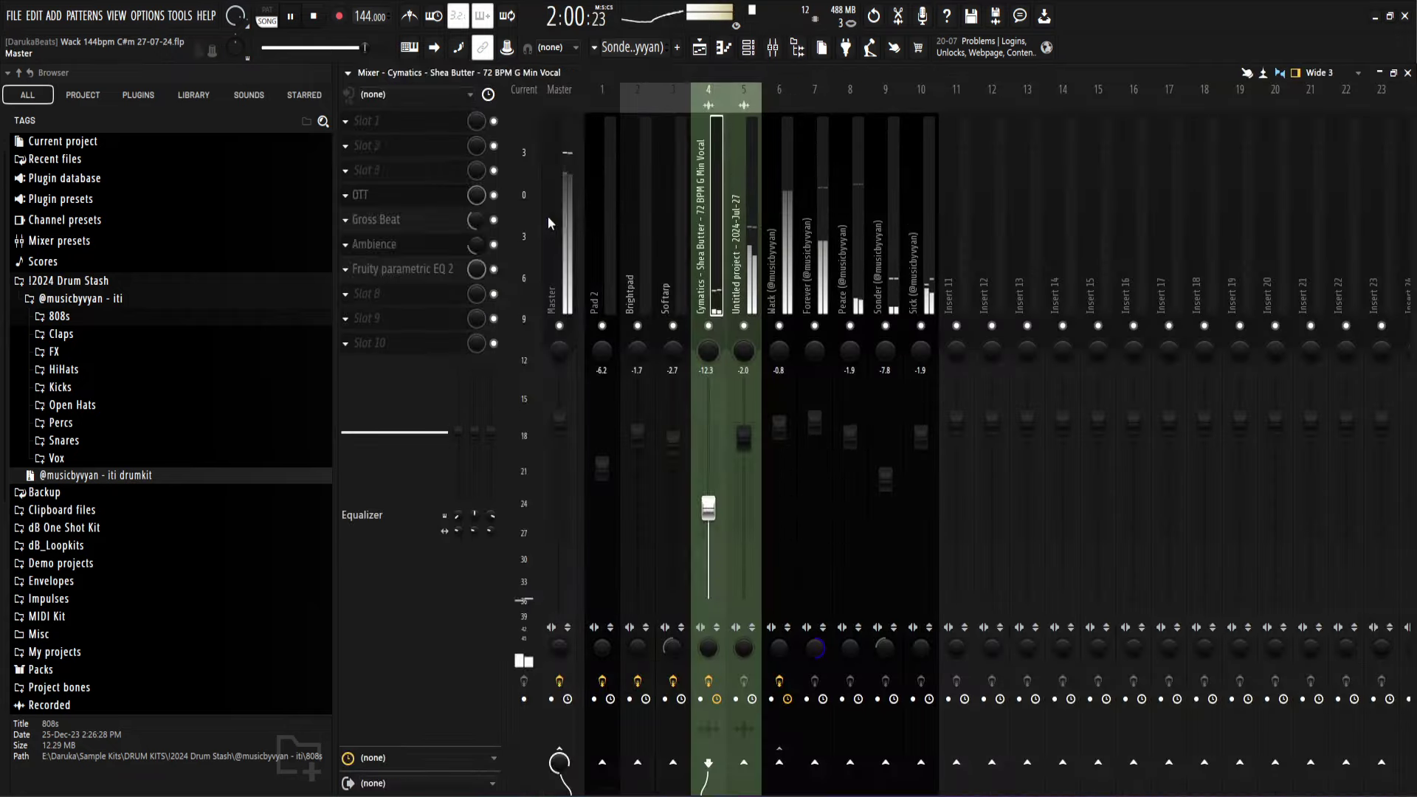
pyautogui.click(556, 213)
pyautogui.rightClick(555, 426)
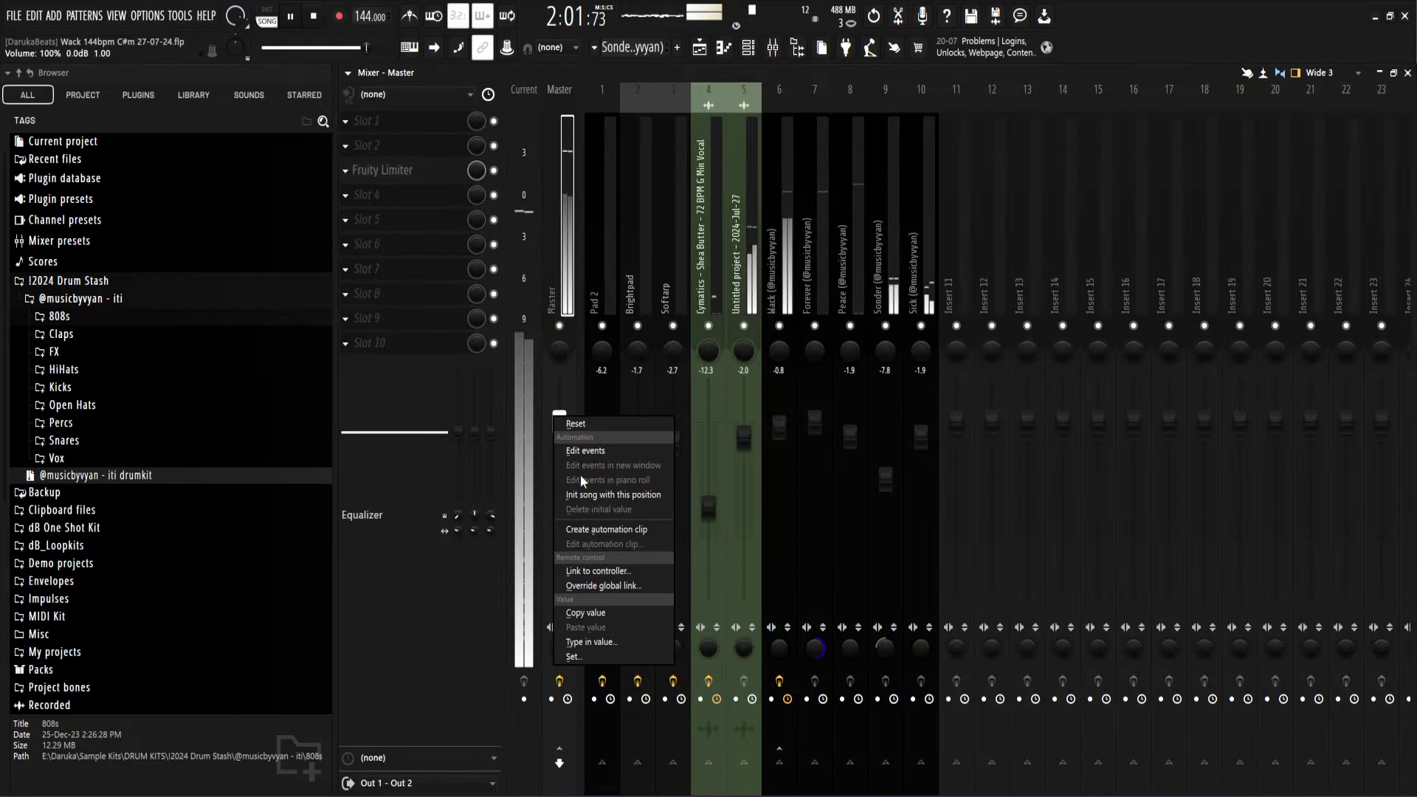
pyautogui.click(583, 527)
pyautogui.scroll(5, 1240, 294)
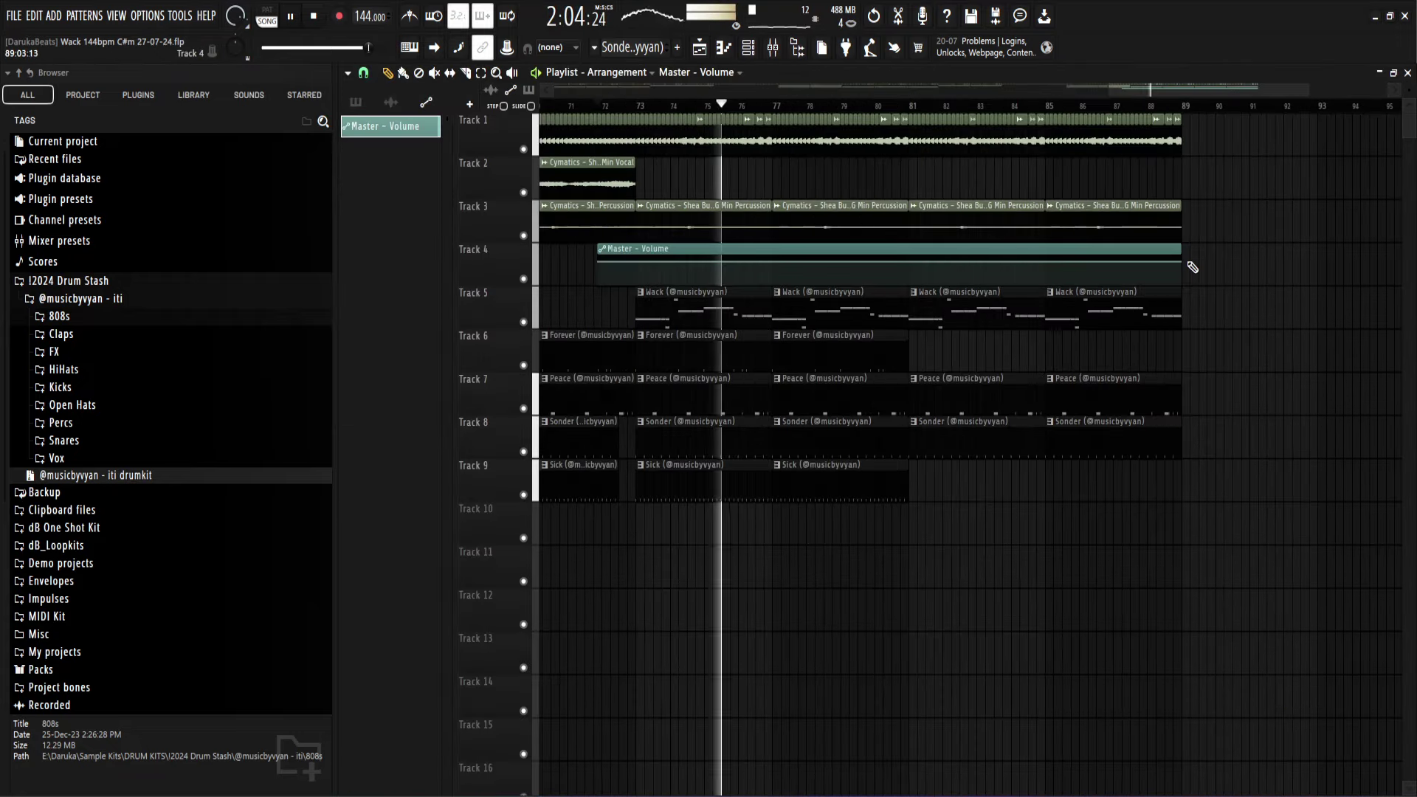
# Step: Copy the Master volume automation's end-point value and paste it, 80%, onto a point at bar 81
pyautogui.rightClick(1182, 262)
pyautogui.click(1215, 507)
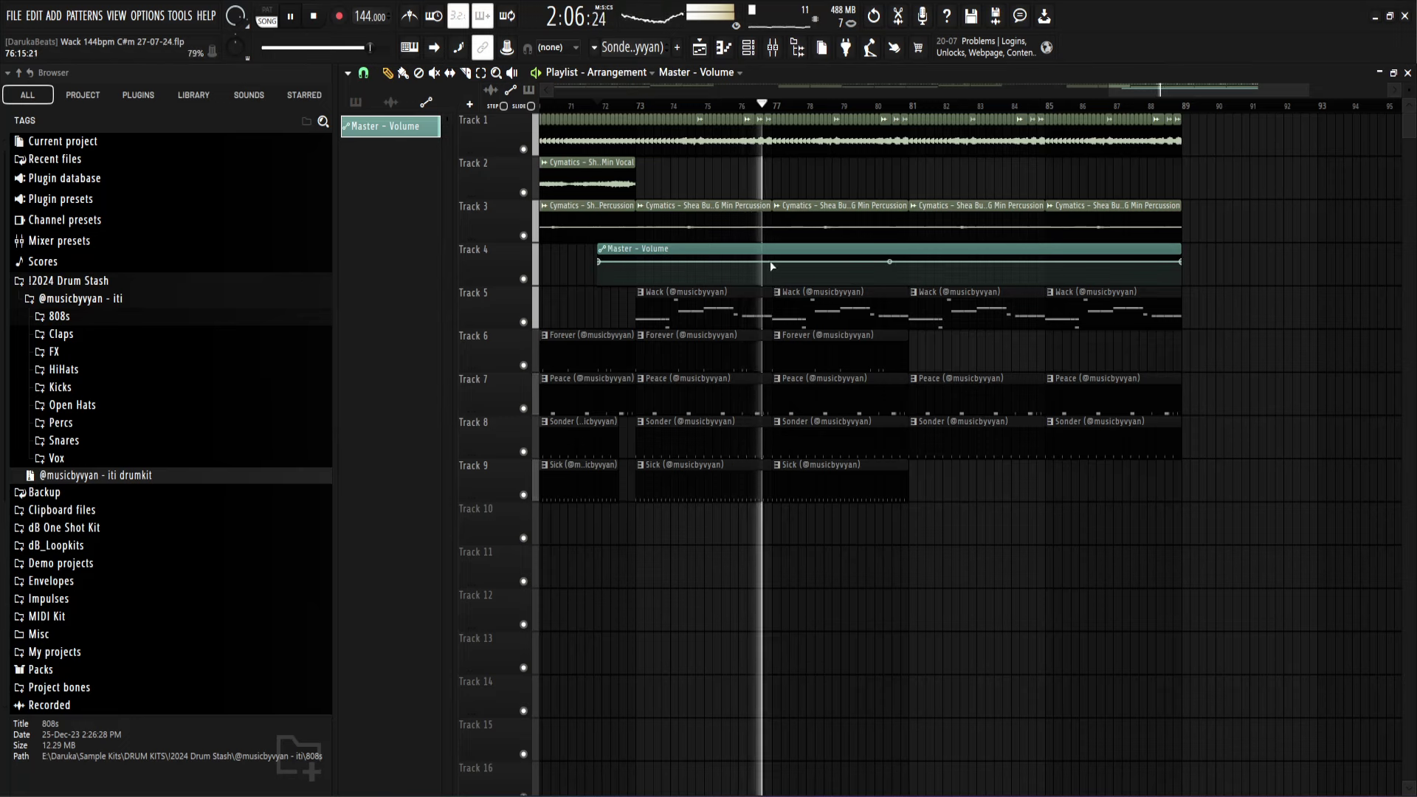
pyautogui.scroll(3, 913, 268)
pyautogui.rightClick(914, 271)
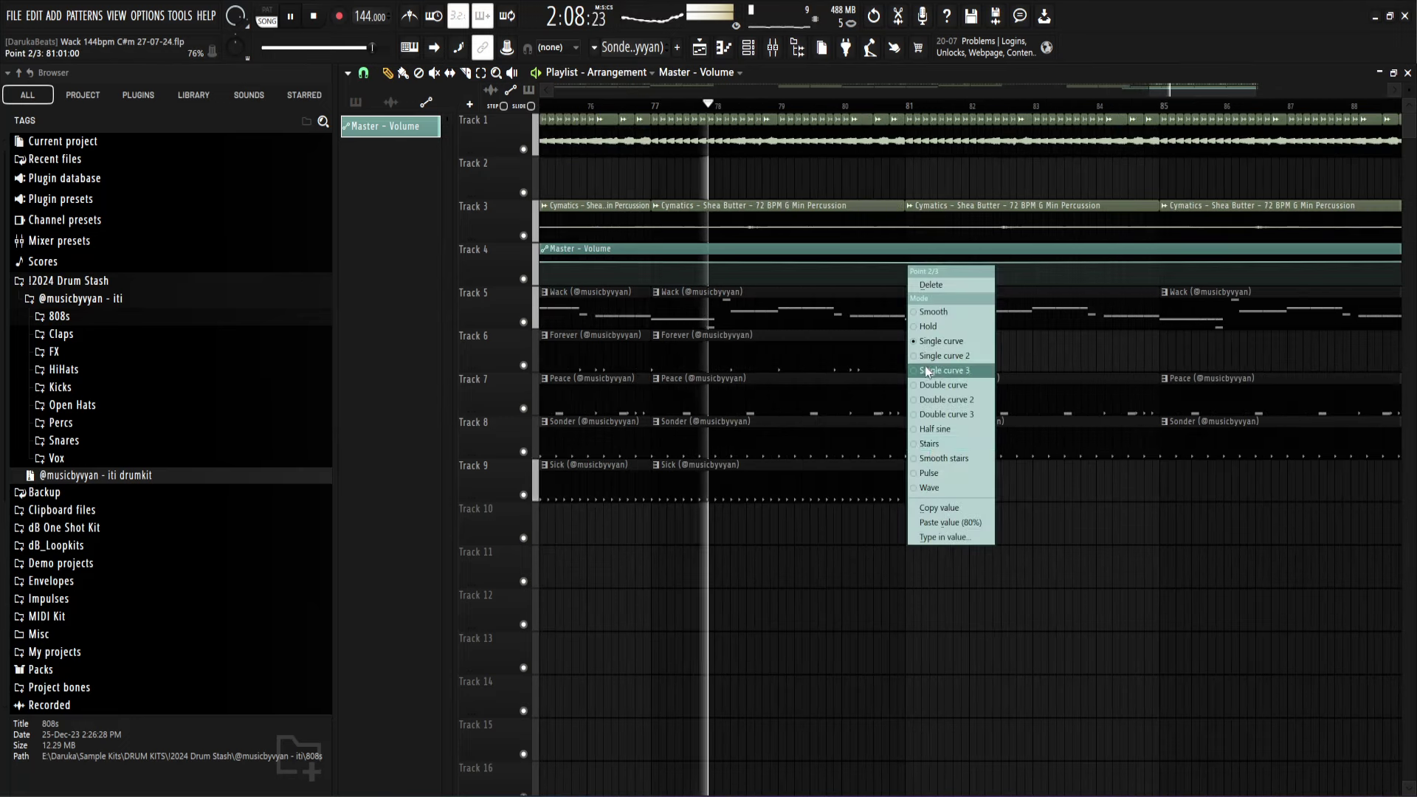
pyautogui.click(936, 524)
pyautogui.scroll(-4, 902, 288)
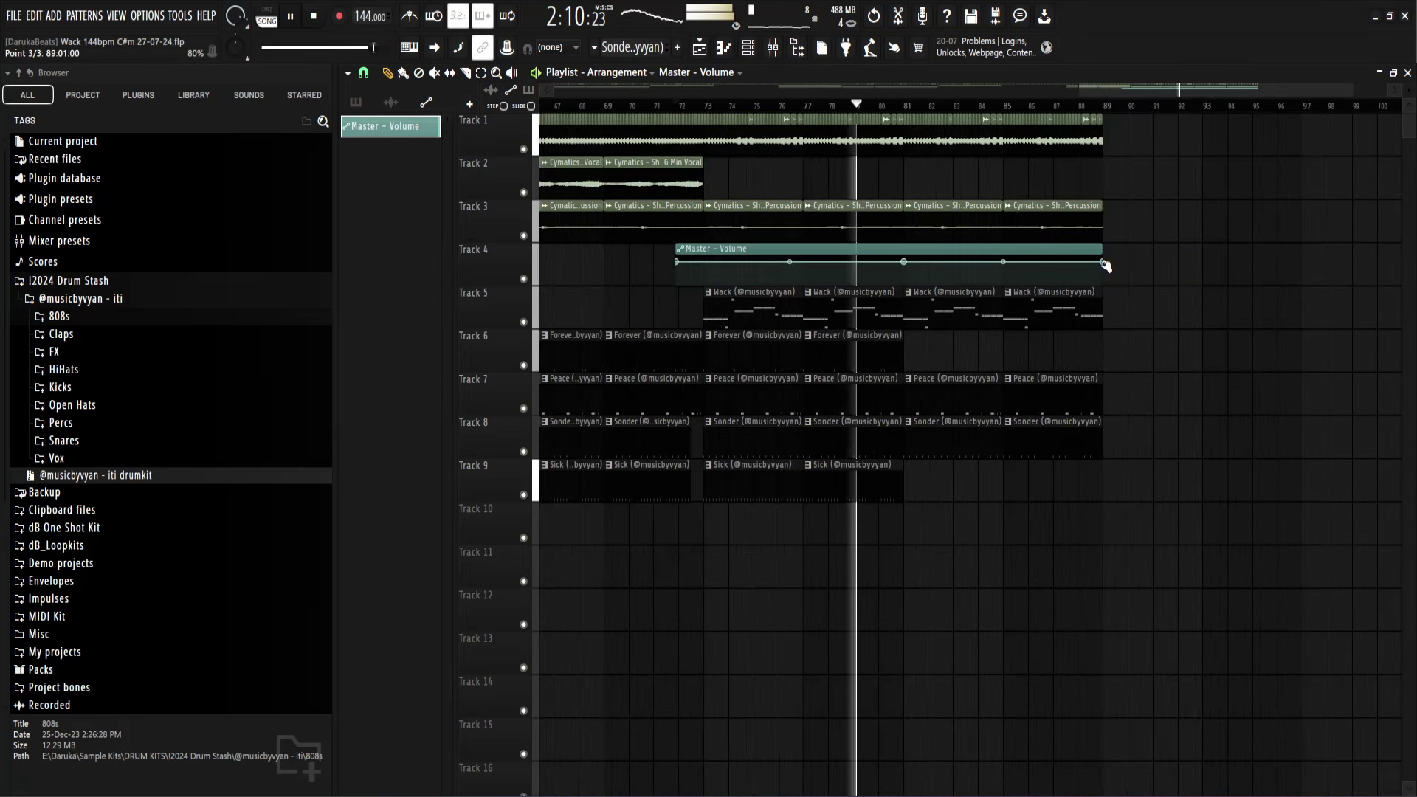
# Step: Lower the Master volume automation's end point at bar 89 to the minimum and bend the line into a curved fade-out
pyautogui.moveTo(1105, 263); pyautogui.dragTo(1105, 284)
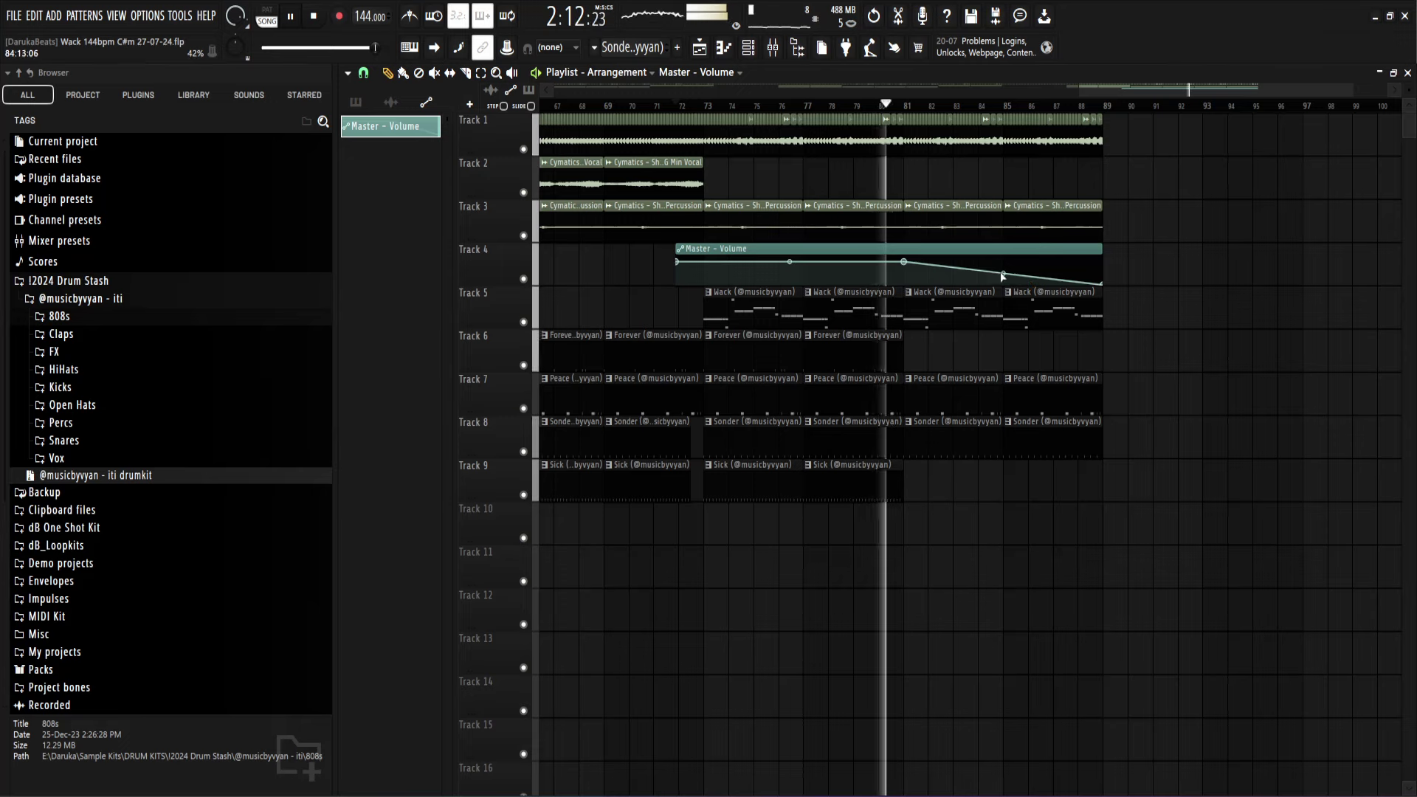
pyautogui.scroll(-5, 1264, 484)
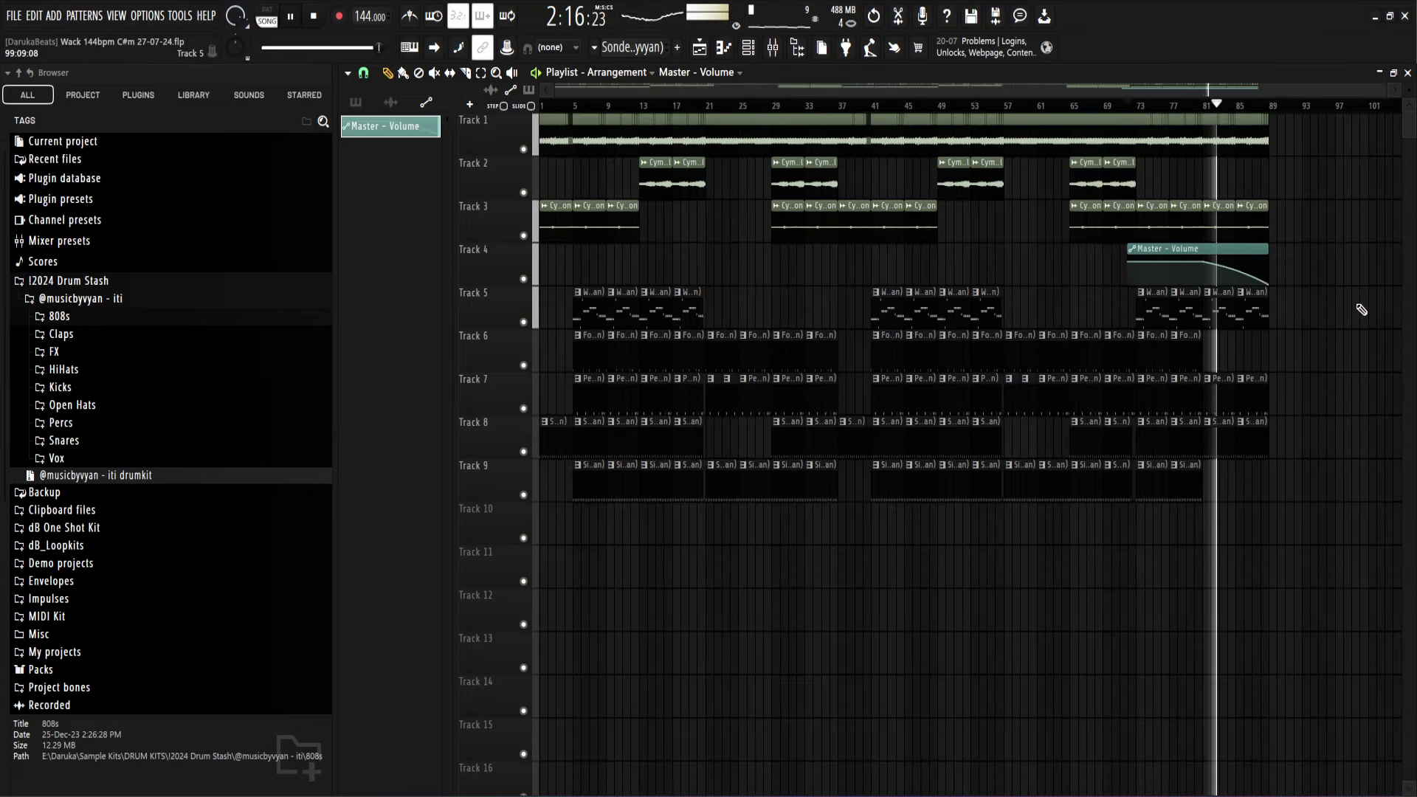
pyautogui.scroll(3, 1066, 374)
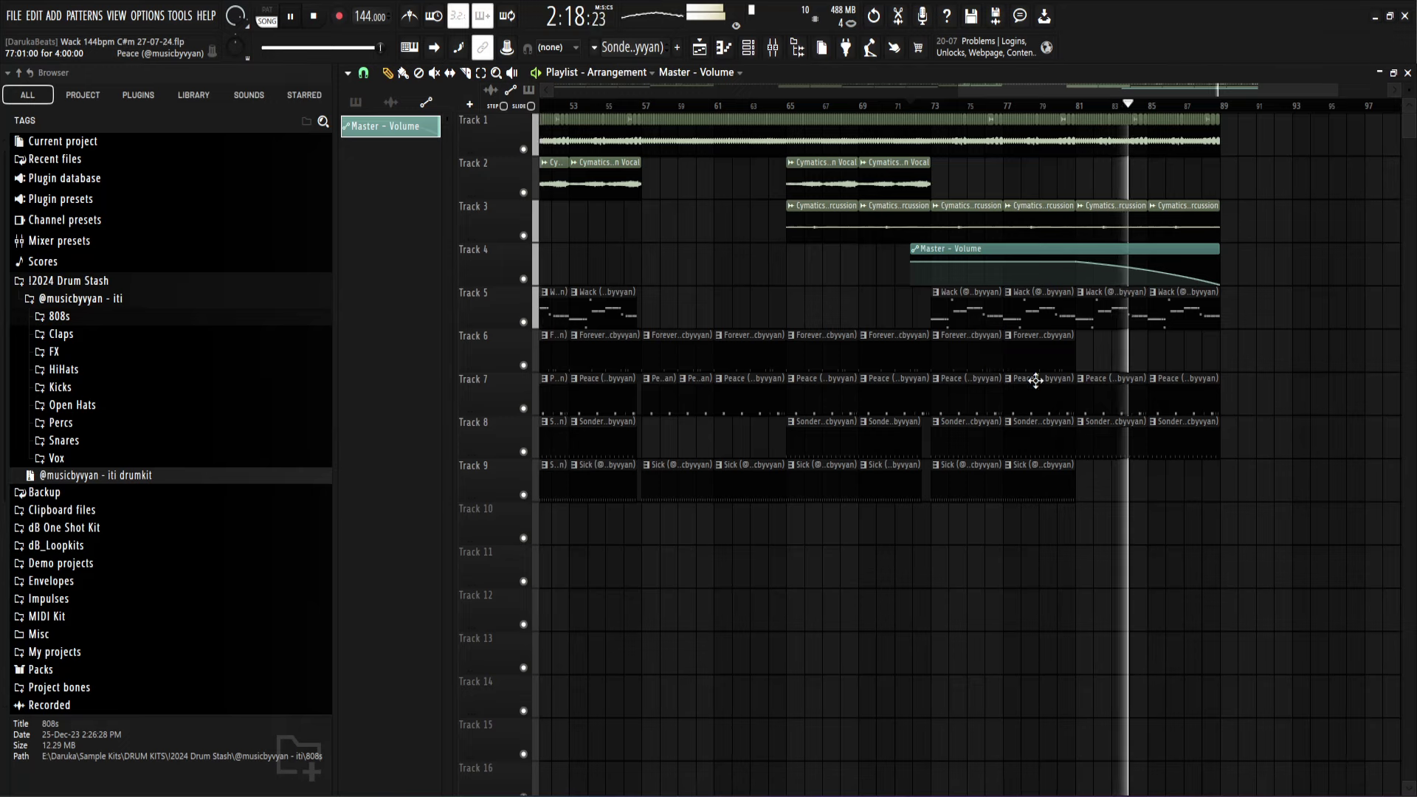
# Step: Fill track 6 from bar 81 to 89 with Forever clips: two two-bar copies at bars 81 and 83, and a four-bar one at 85
pyautogui.scroll(4, 1068, 376)
pyautogui.scroll(-3, 1129, 358)
pyautogui.click(1144, 351)
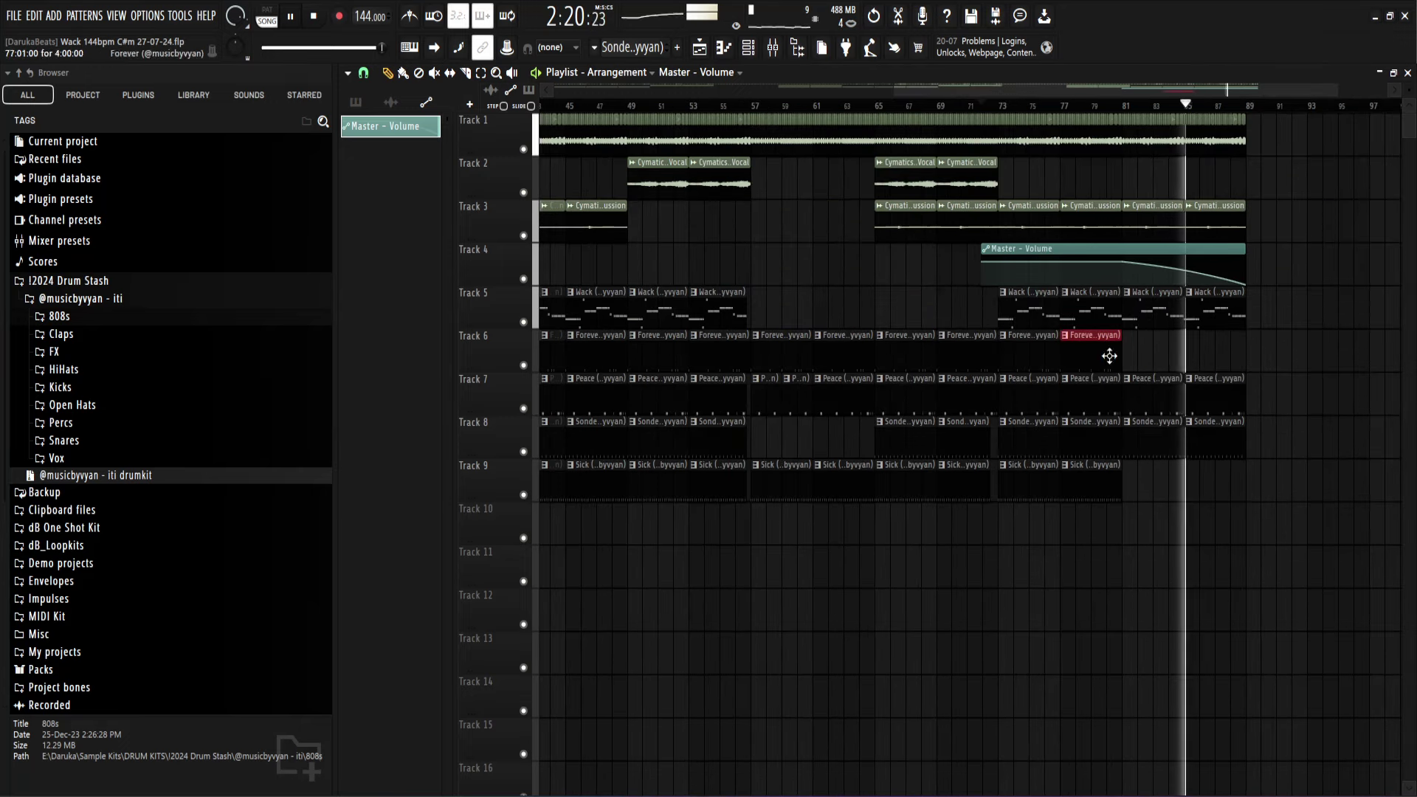
pyautogui.scroll(3, 1305, 354)
pyautogui.press('space')
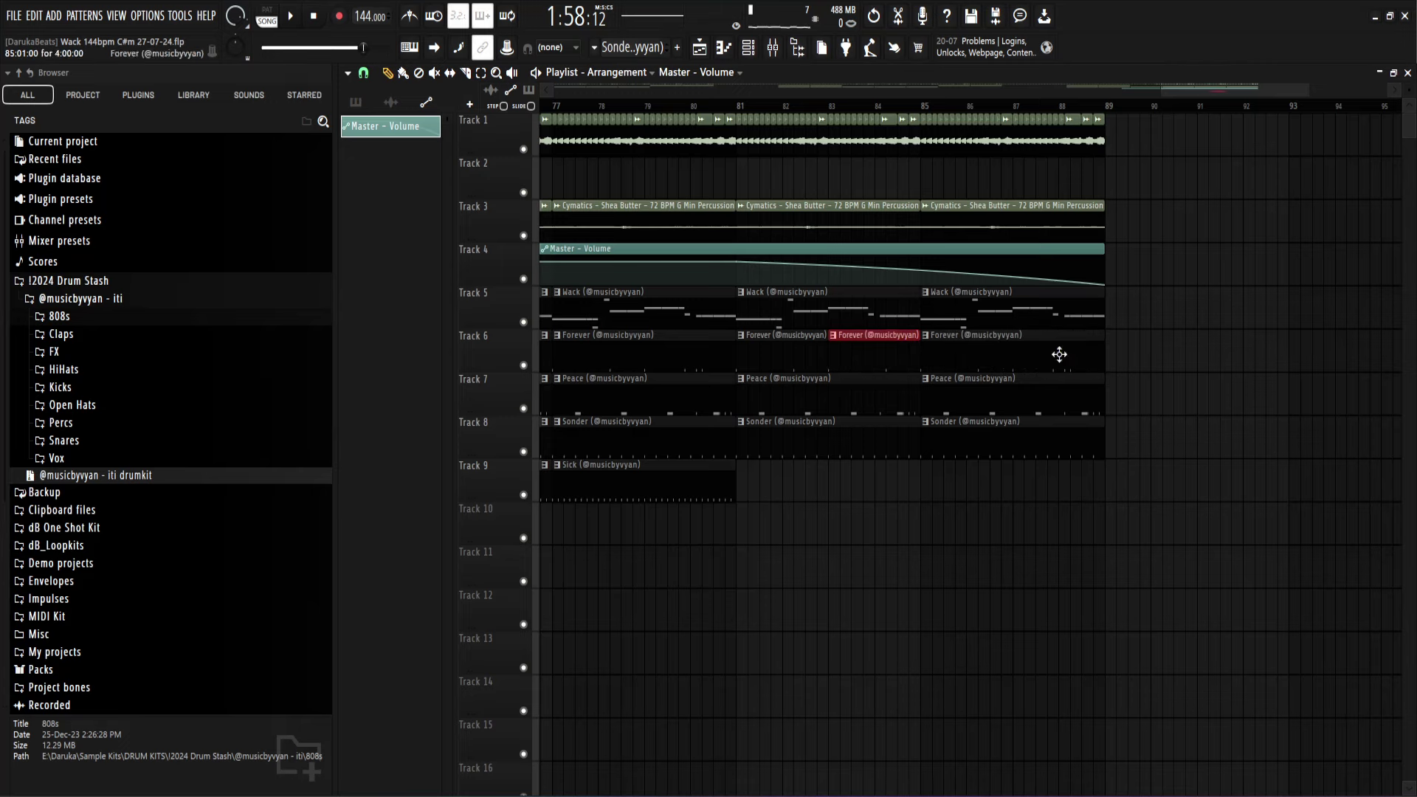
# Step: Fit the full arrangement from bar 1 to 89 in the playlist view with taller tracks, and hide the browser
pyautogui.scroll(-3, 1211, 557)
pyautogui.scroll(-2, 1284, 502)
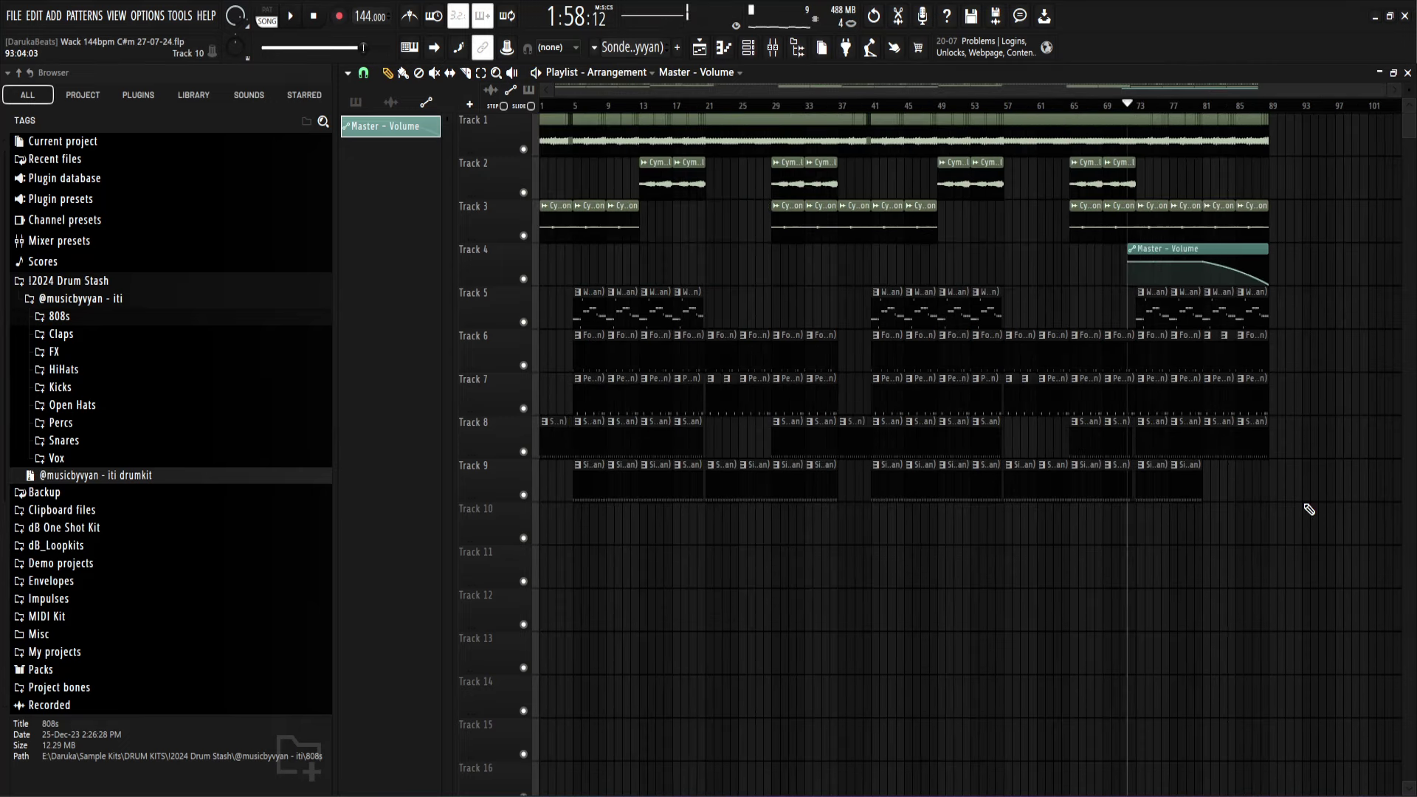
pyautogui.keyDown('ctrl'); pyautogui.rightClick(1309, 510); pyautogui.keyUp('ctrl')
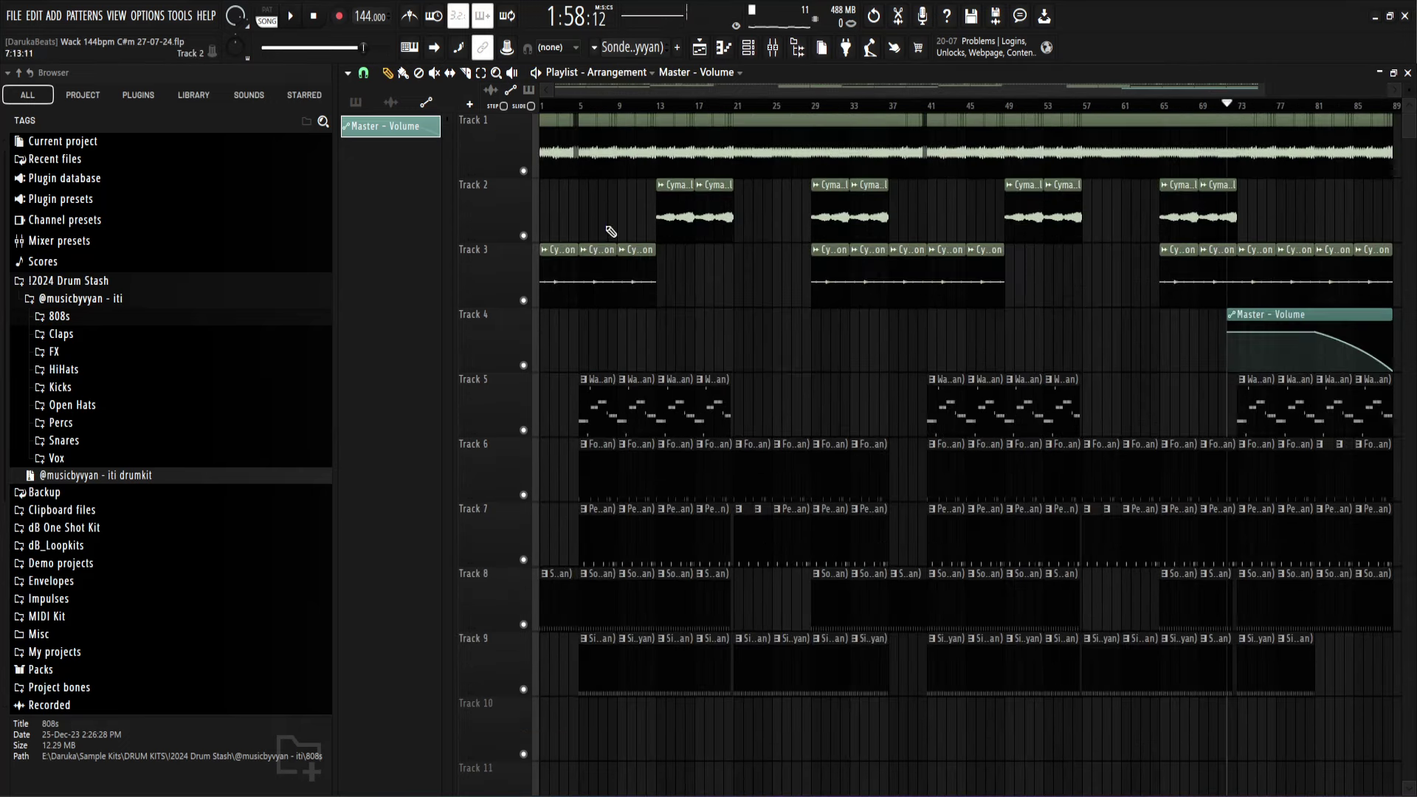
pyautogui.click(805, 54)
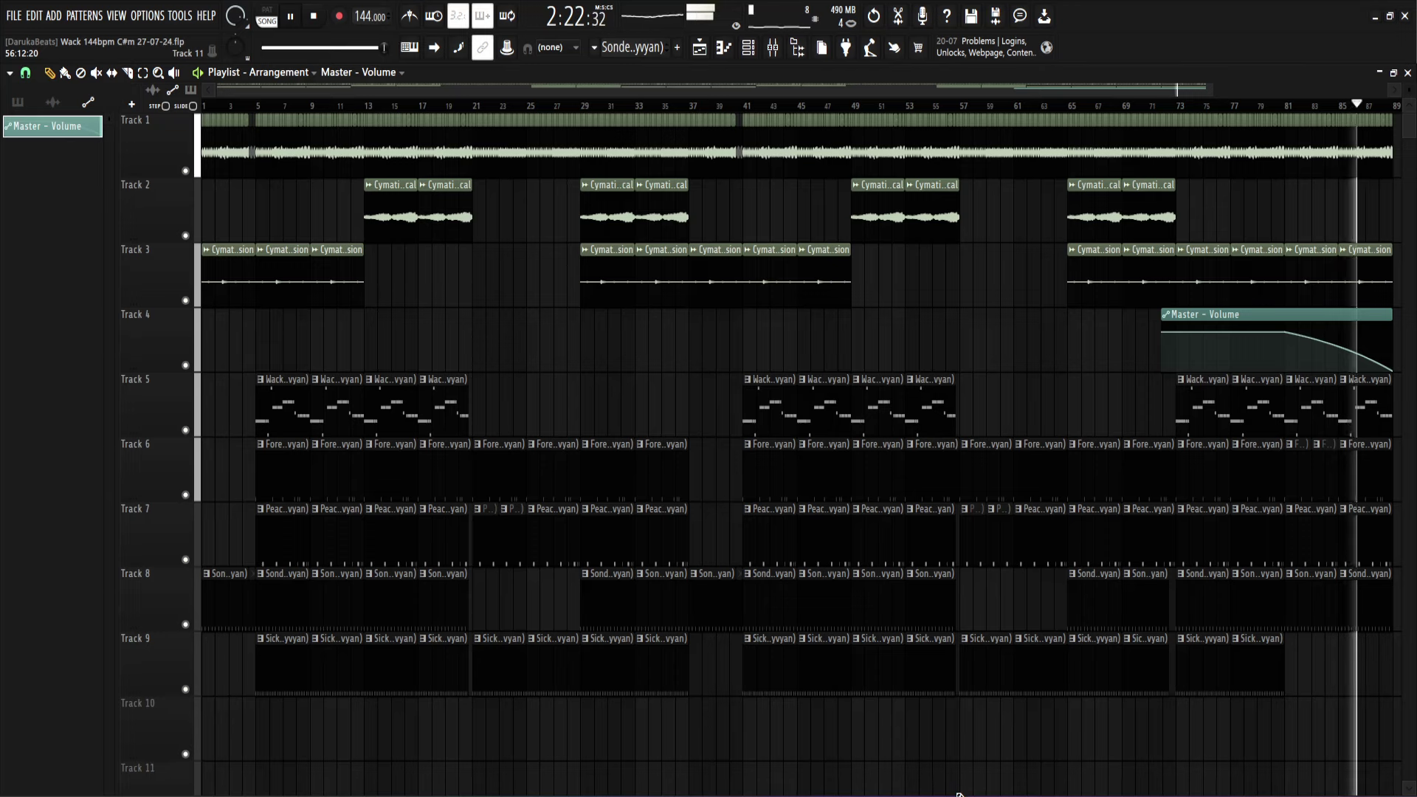
# Step: Switch to the OBS window when the full arrangement has played almost to its end
pyautogui.moveTo(955, 795)
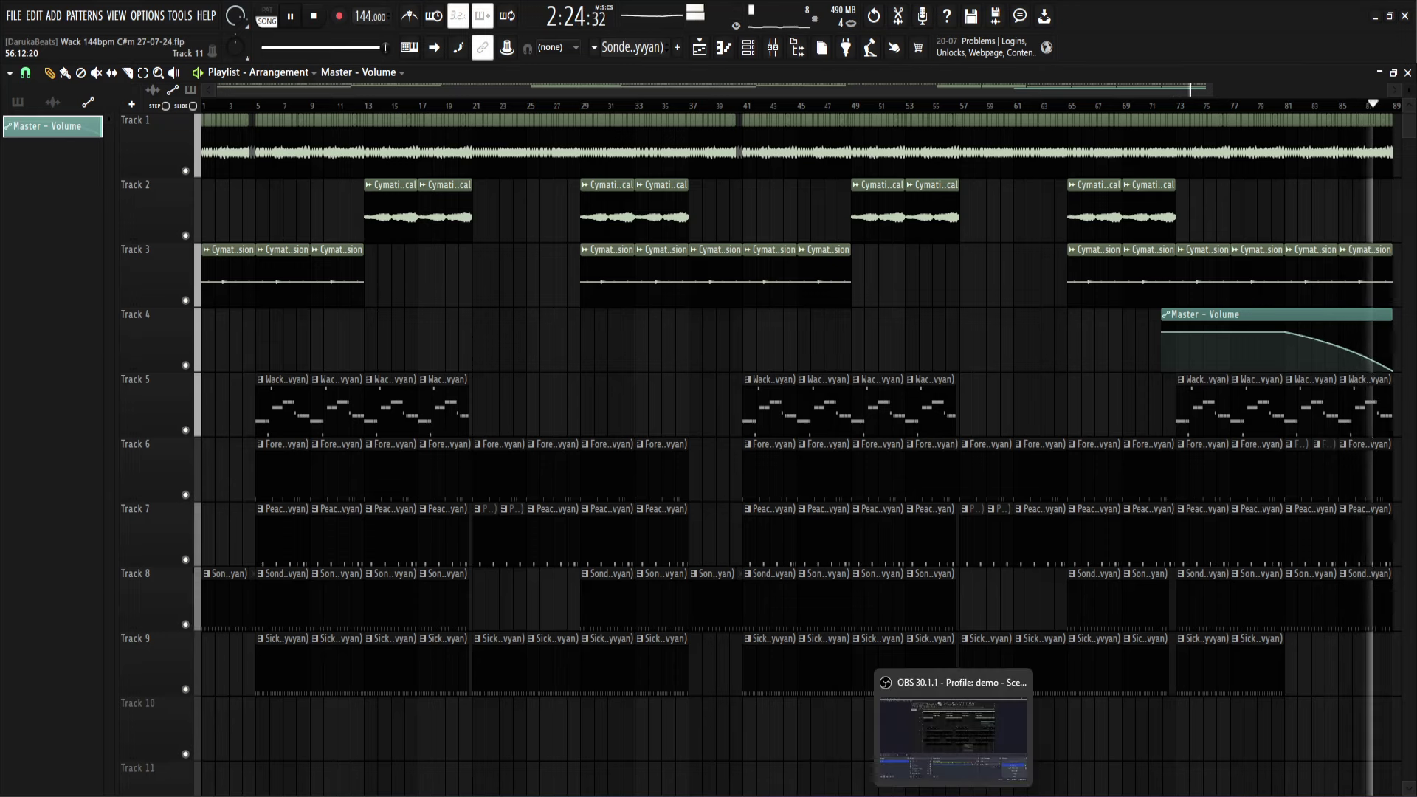
pyautogui.click(954, 731)
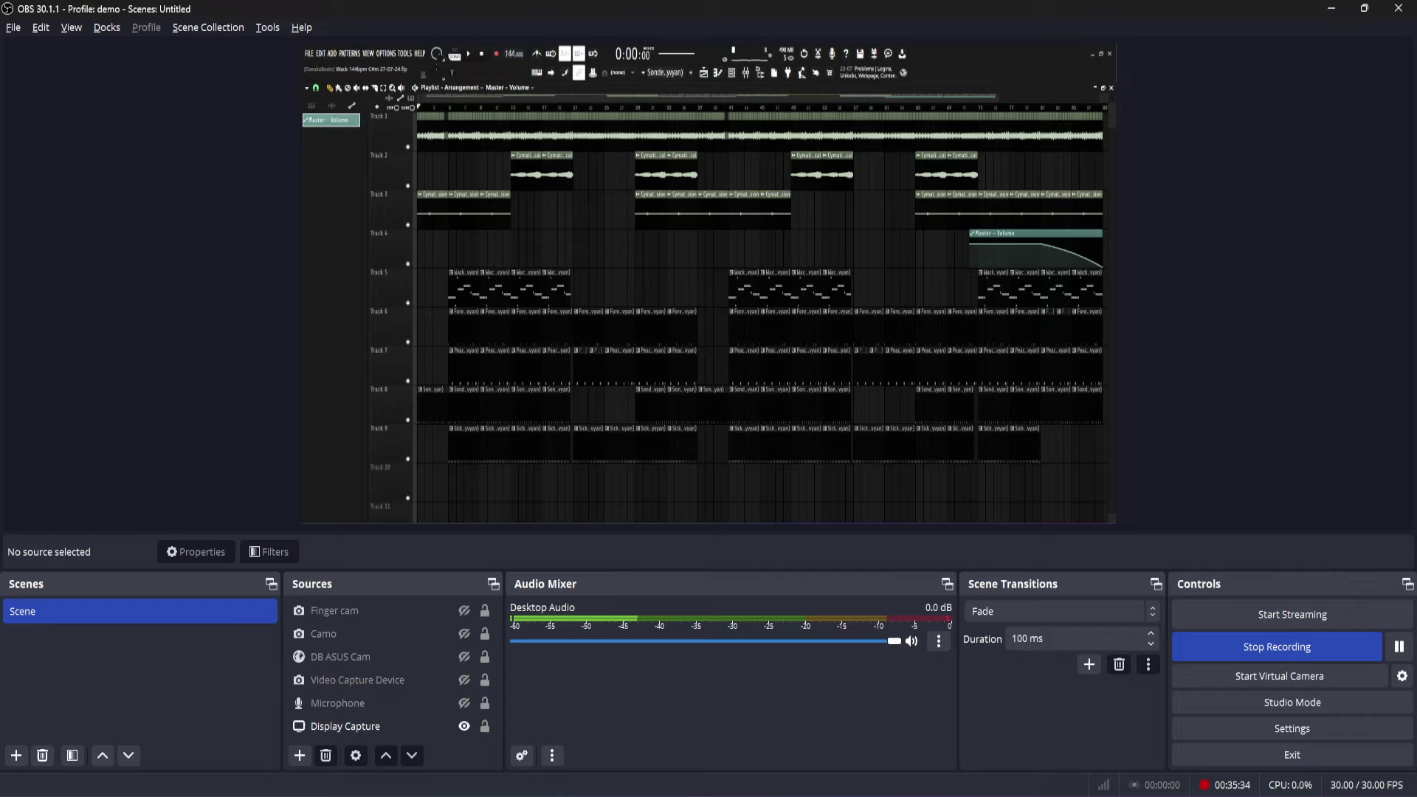